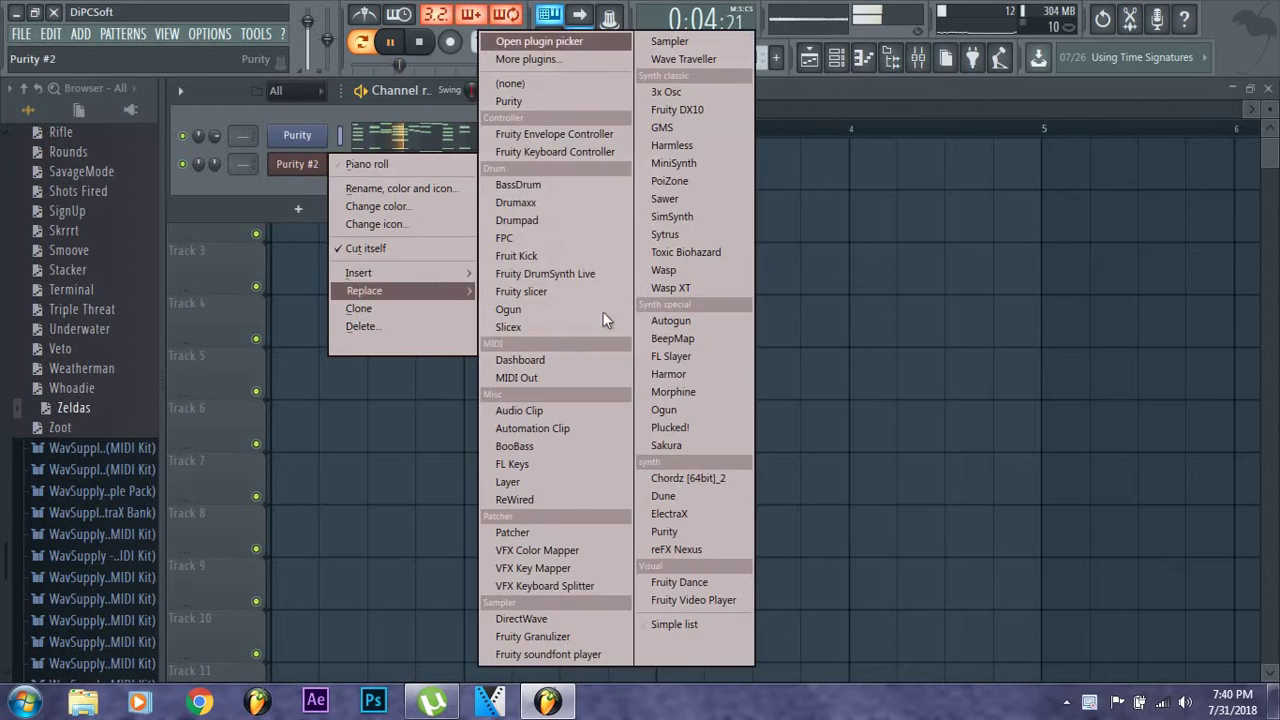
Replace the second Purity channel with ElectraX and load the Anoterh Bell preset from the VVS ElectraX bank onto it
{"action": "left_click", "coordinate": [688, 510]}
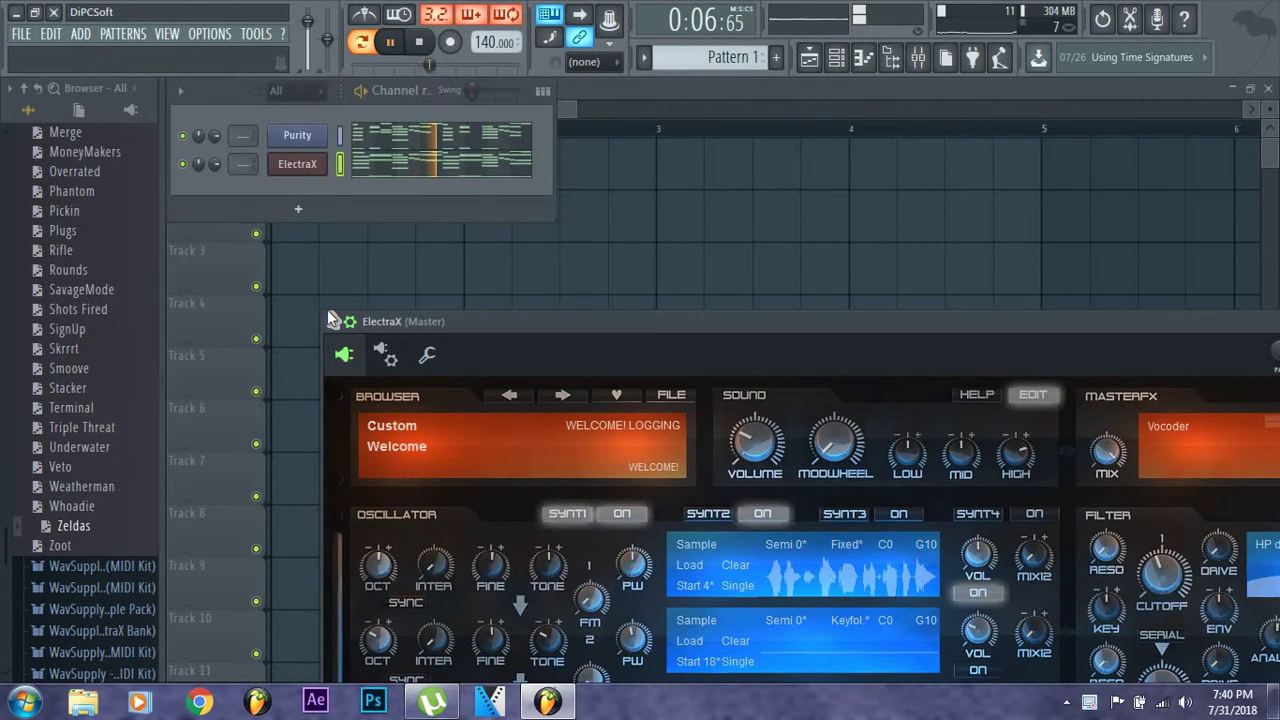
{"action": "scroll", "coordinate": [70, 250], "scroll_direction": "up", "scroll_amount": 4}
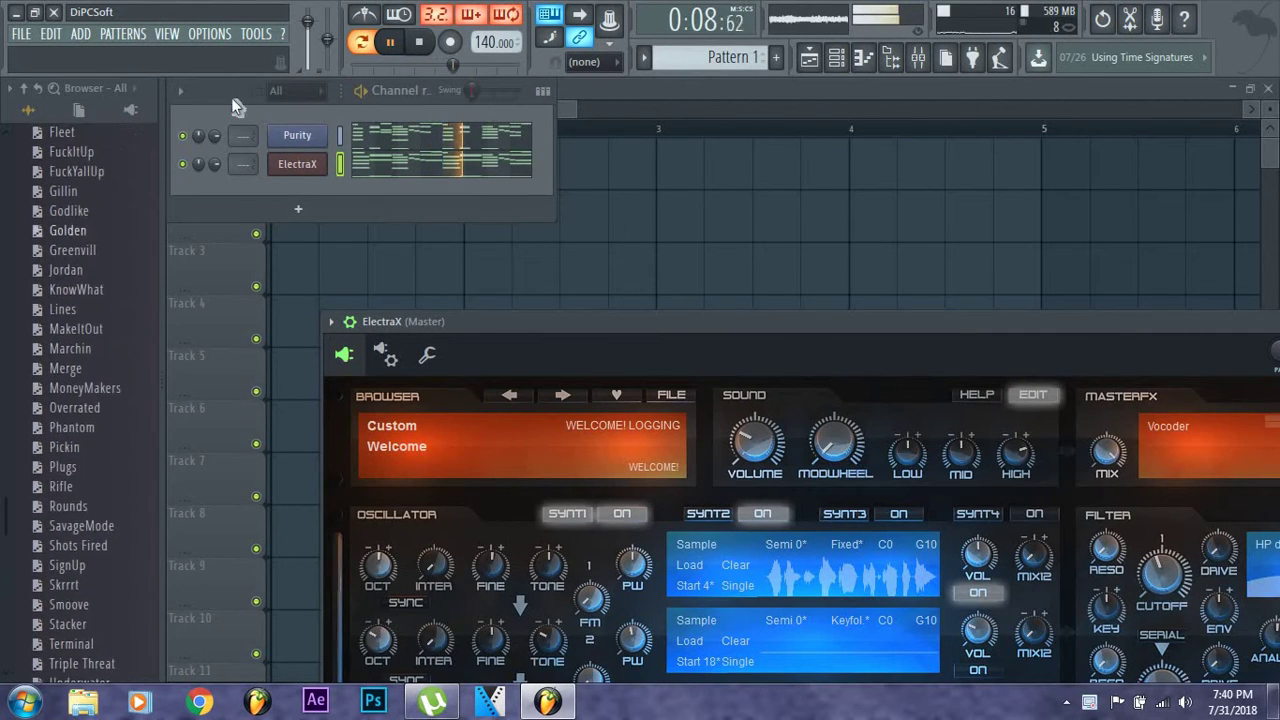
{"action": "scroll", "coordinate": [103, 240], "scroll_direction": "up", "scroll_amount": 2}
{"action": "scroll", "coordinate": [103, 240], "scroll_direction": "down", "scroll_amount": 10}
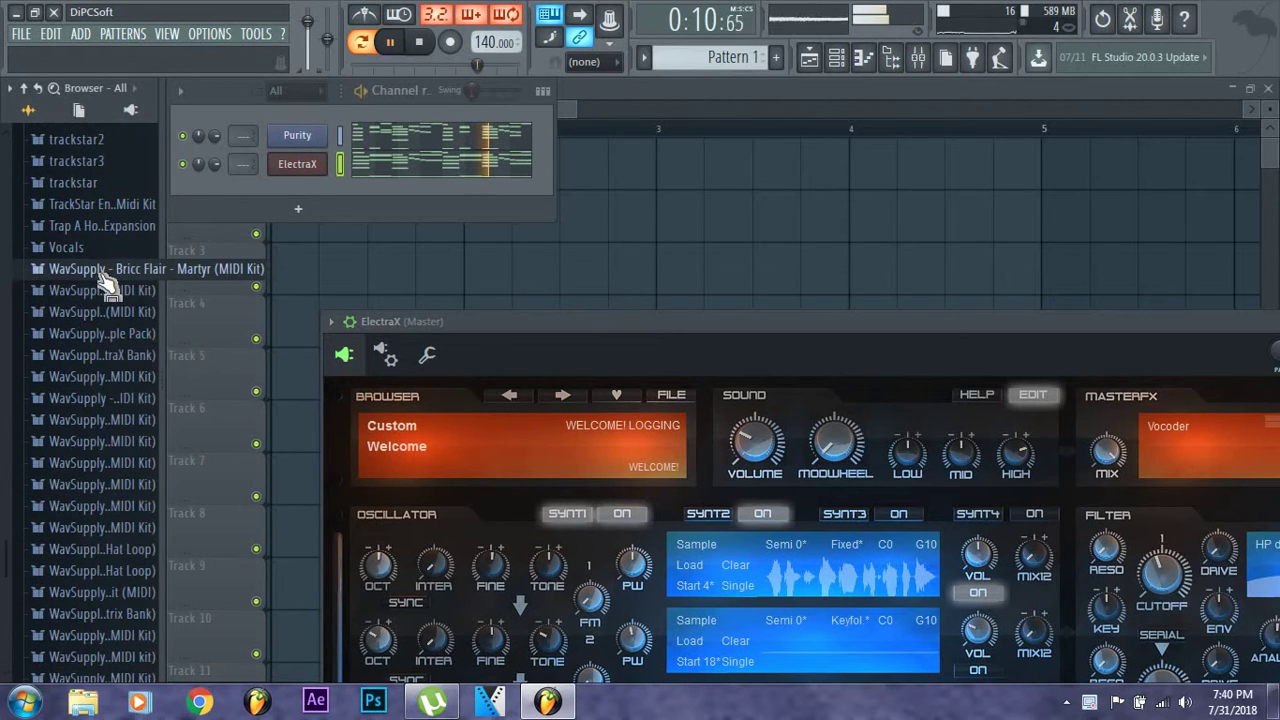
{"action": "scroll", "coordinate": [115, 260], "scroll_direction": "down", "scroll_amount": 2}
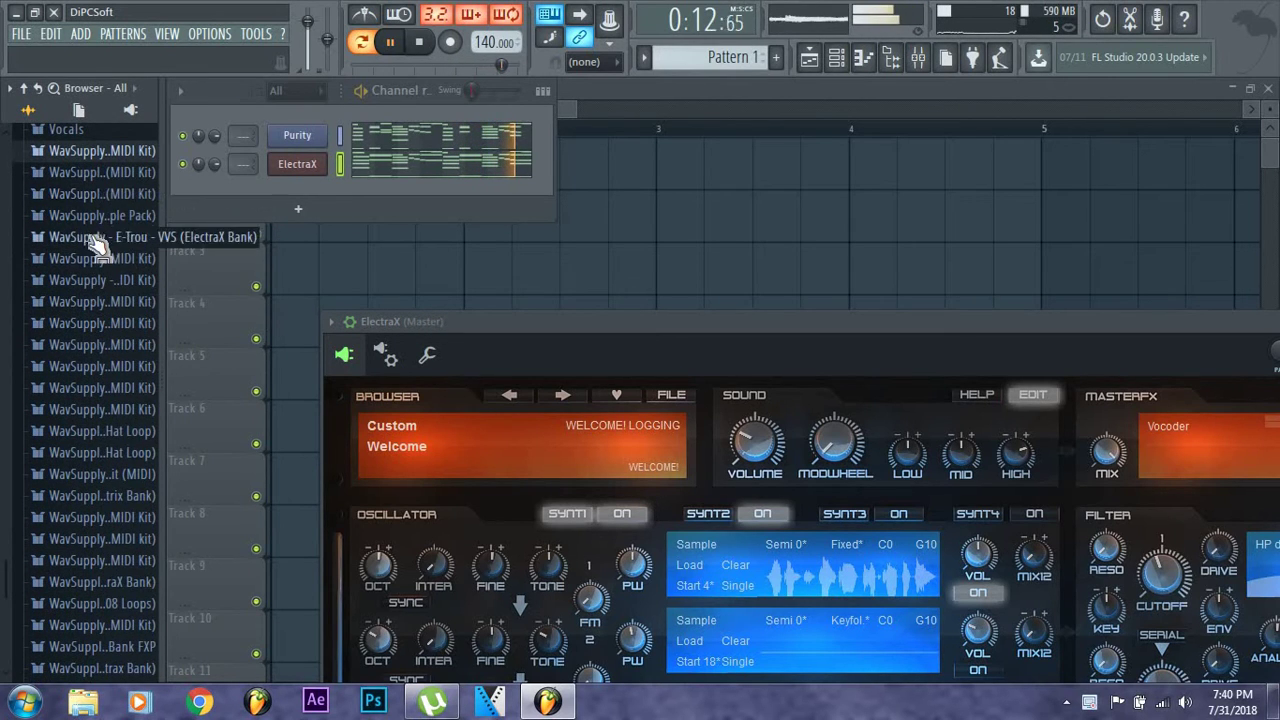
{"action": "left_click", "coordinate": [97, 240]}
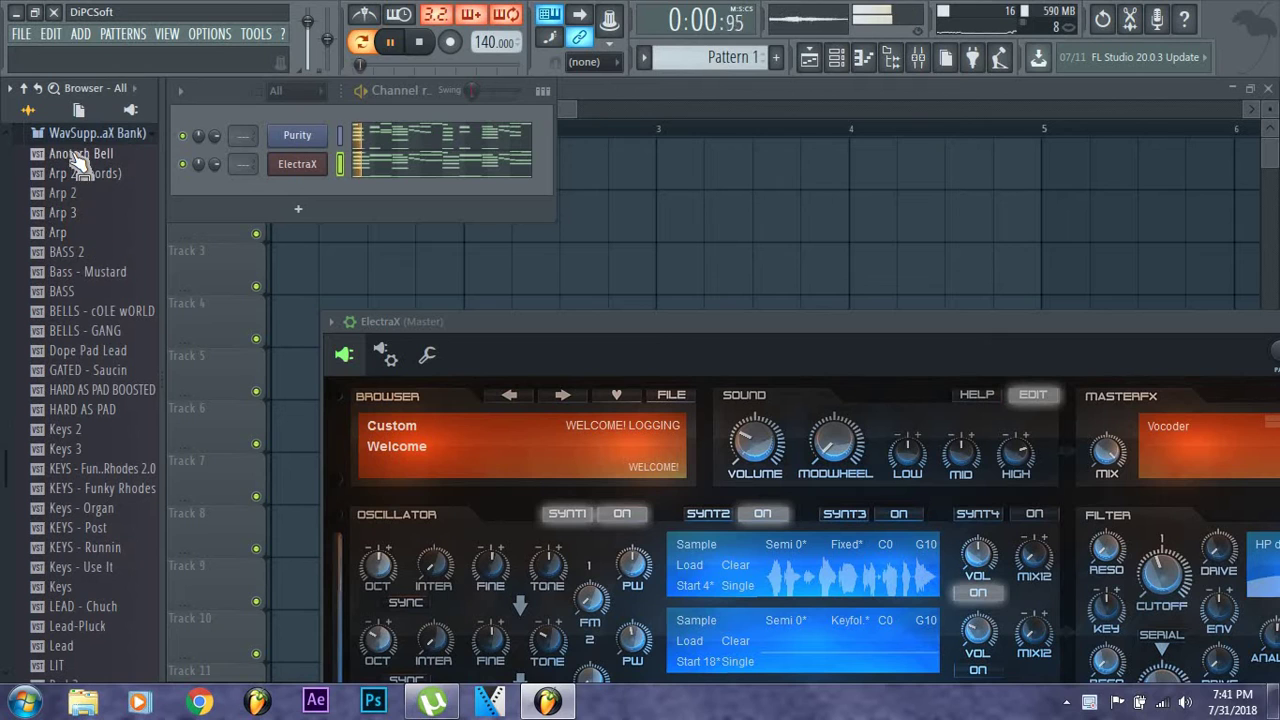
{"action": "left_click_drag", "start_coordinate": [80, 166], "coordinate": [312, 170]}
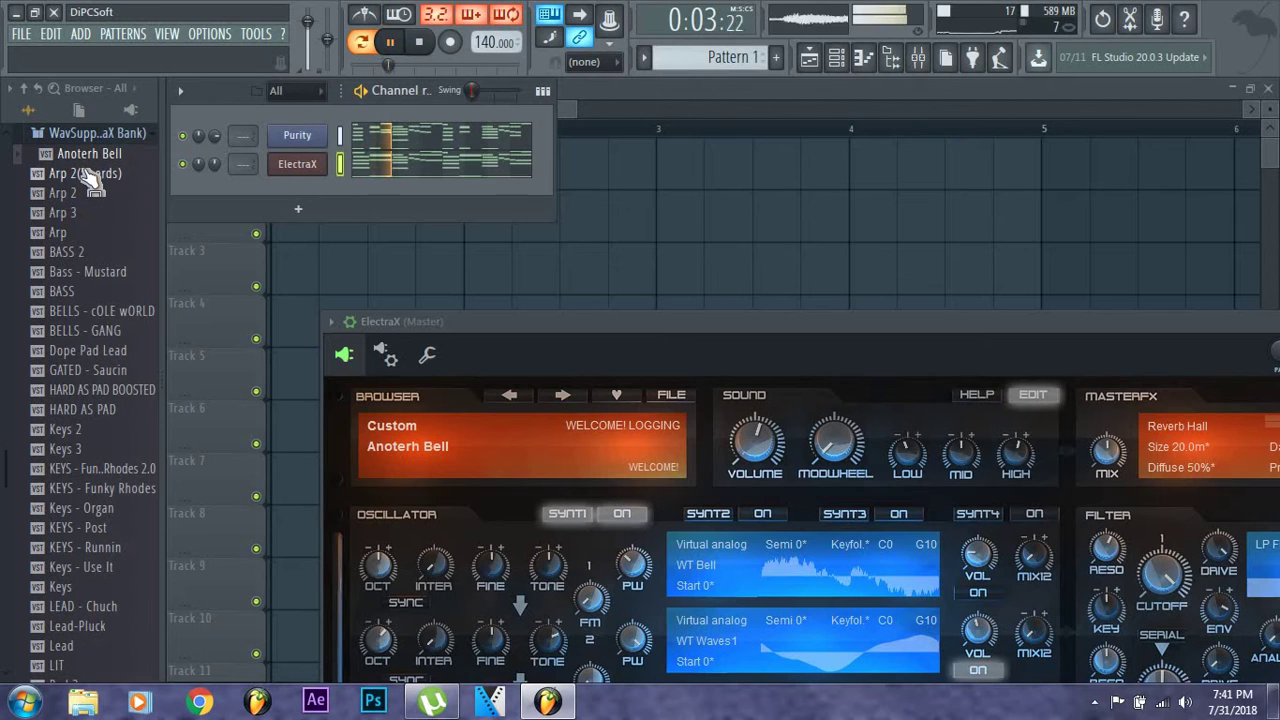
Audition the Keys 2 preset on the ElectraX channel, replace it with Keys 3, and set the channel volume to 52%
{"action": "scroll", "coordinate": [88, 272], "scroll_direction": "down", "scroll_amount": 2}
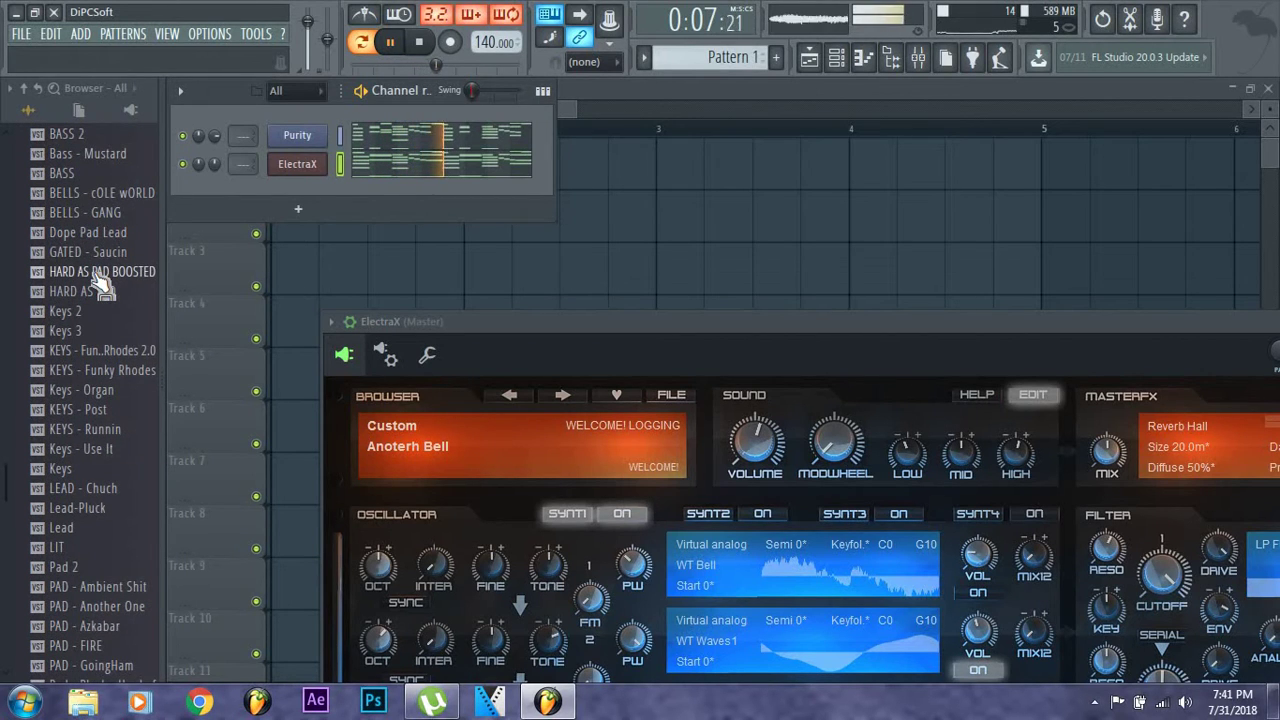
{"action": "scroll", "coordinate": [100, 275], "scroll_direction": "down", "scroll_amount": 2}
{"action": "left_click_drag", "start_coordinate": [72, 193], "coordinate": [303, 171]}
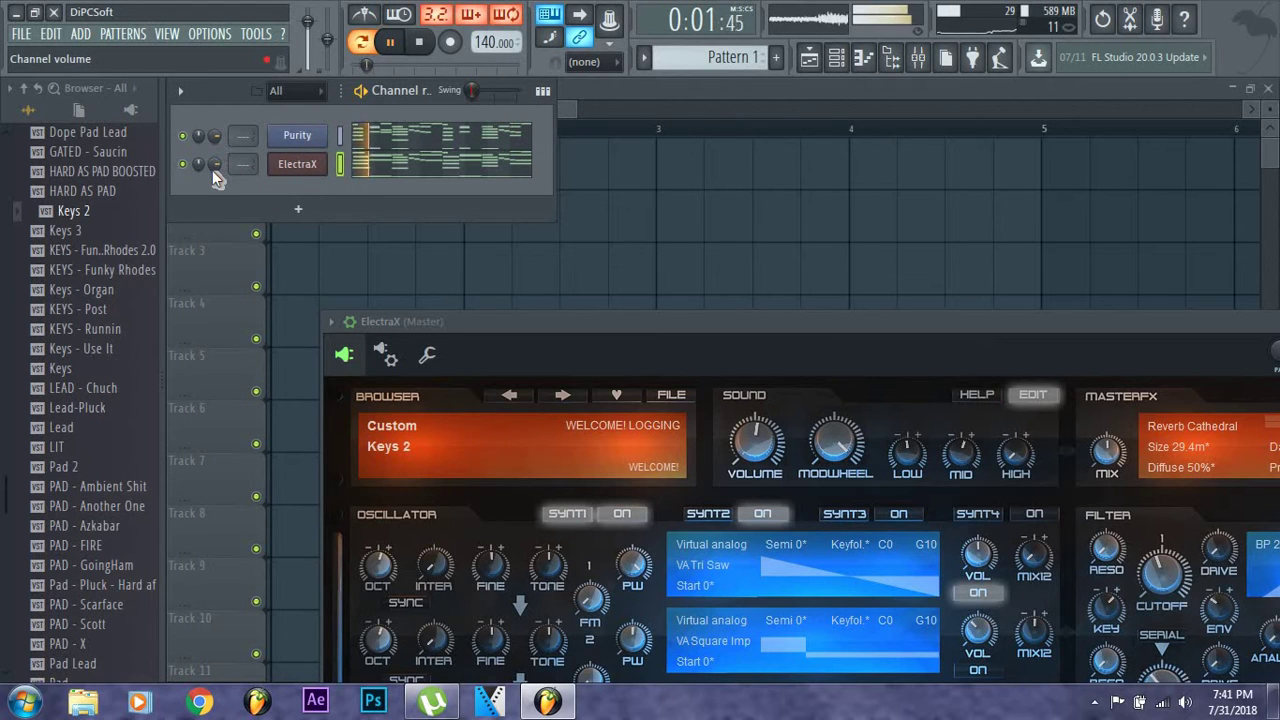
{"action": "scroll", "coordinate": [213, 168], "scroll_direction": "down", "scroll_amount": 1}
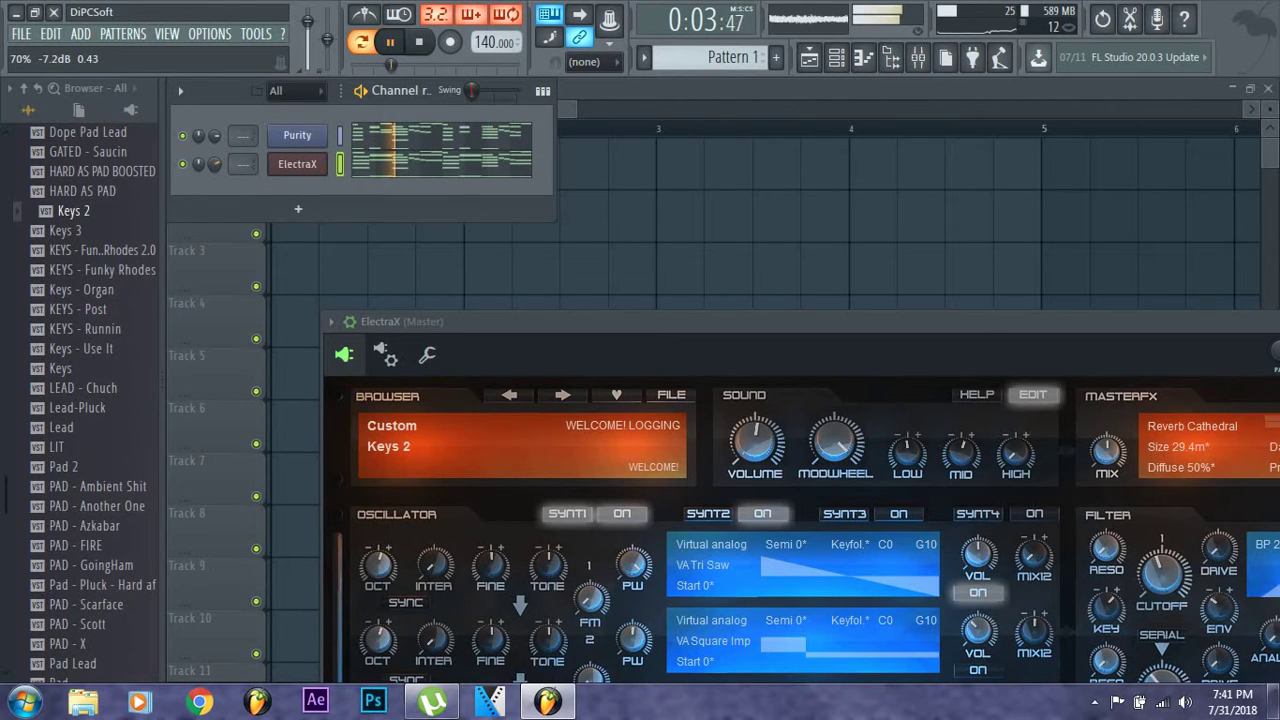
{"action": "left_click", "coordinate": [62, 232]}
{"action": "mouse_move", "coordinate": [68, 243]}
{"action": "left_mouse_down"}
{"action": "mouse_move", "coordinate": [171, 209]}
{"action": "mouse_move", "coordinate": [305, 200]}
{"action": "mouse_move", "coordinate": [300, 212]}
{"action": "mouse_move", "coordinate": [64, 254]}
{"action": "left_mouse_up"}
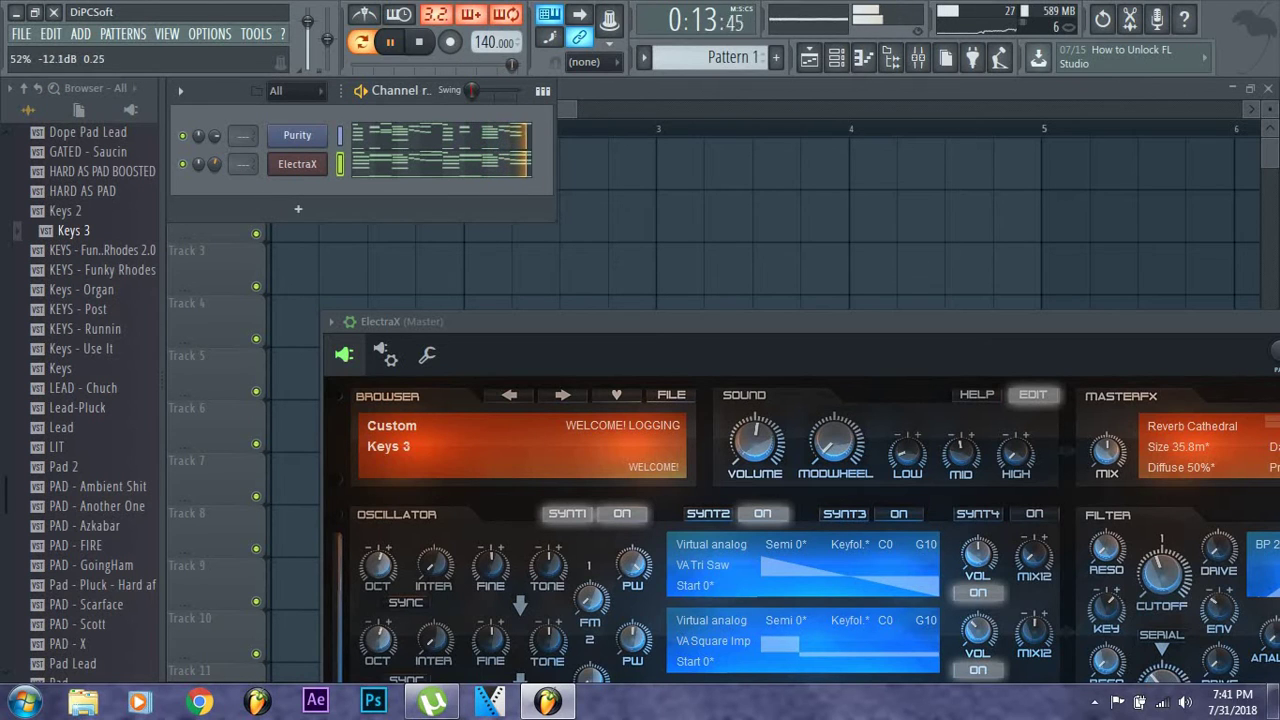
Set ElectraX's arpeggiator to the upward direction with repeat 2, comparing other directions and times with the Purity channel muted
{"action": "left_click", "coordinate": [299, 168]}
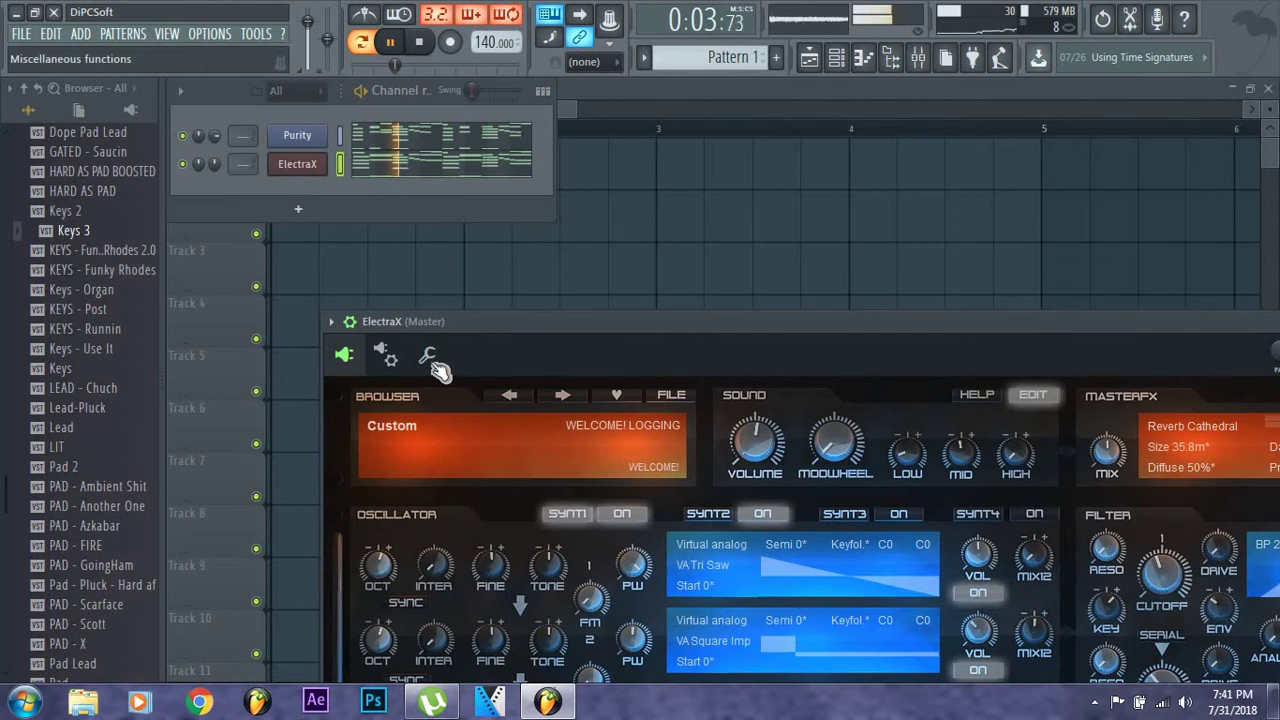
{"action": "left_click", "coordinate": [423, 354]}
{"action": "left_click_drag", "start_coordinate": [480, 323], "coordinate": [503, 185]}
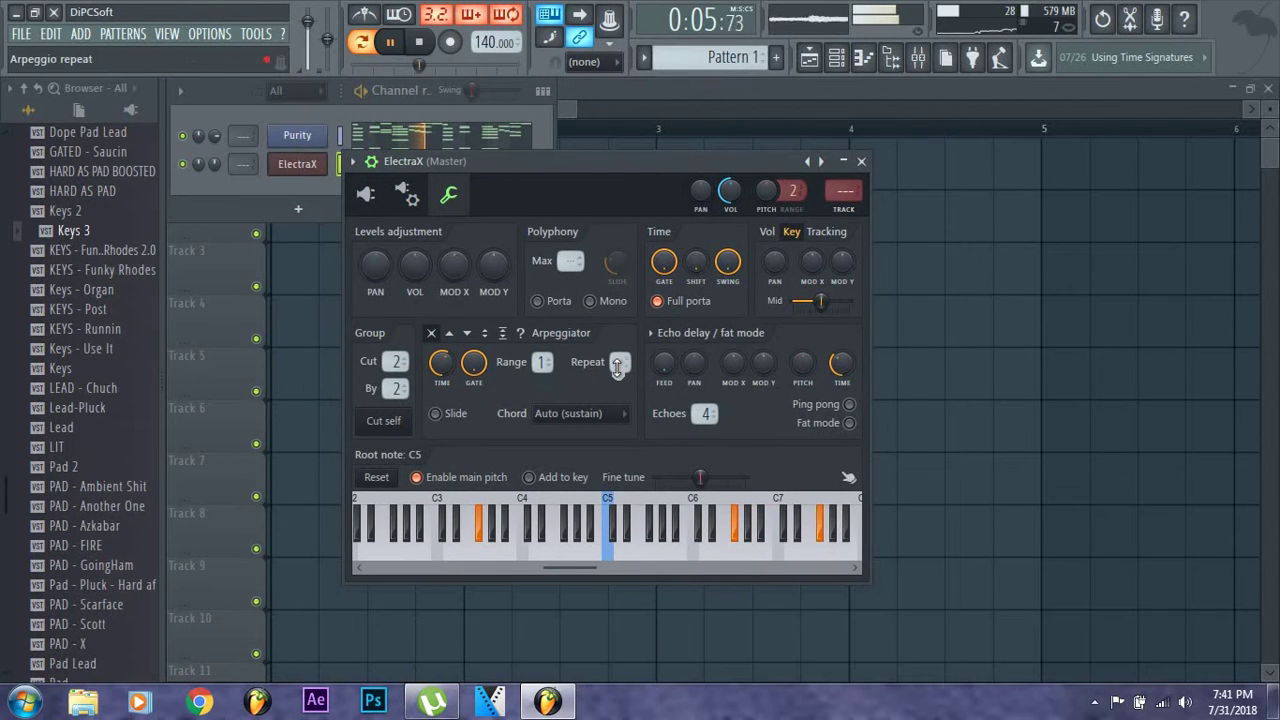
{"action": "left_click", "coordinate": [449, 336]}
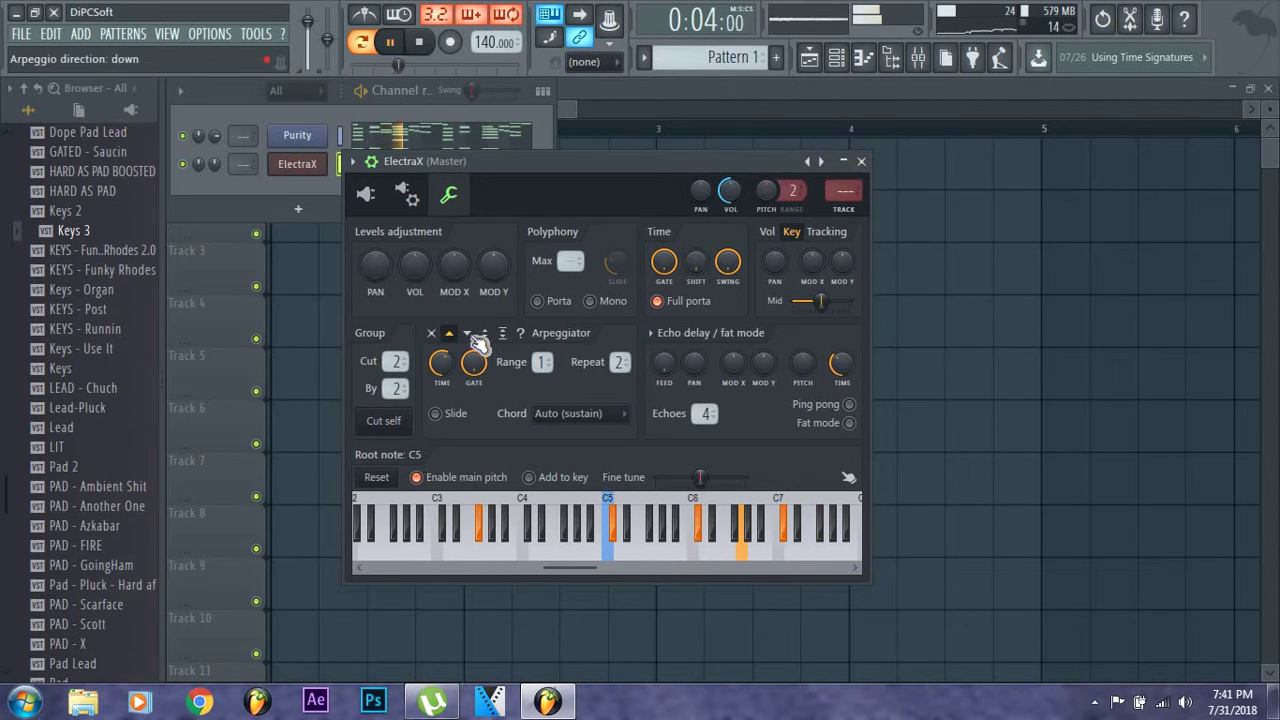
{"action": "left_click", "coordinate": [188, 142]}
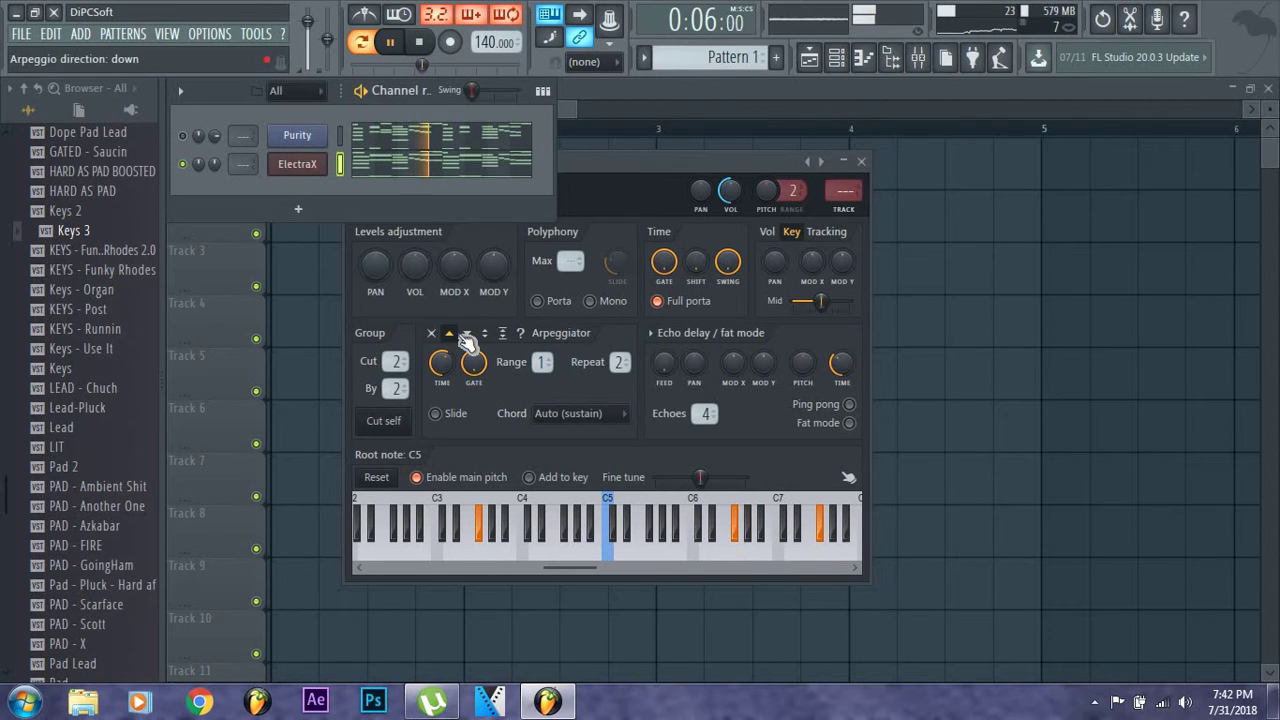
{"action": "left_click", "coordinate": [468, 334]}
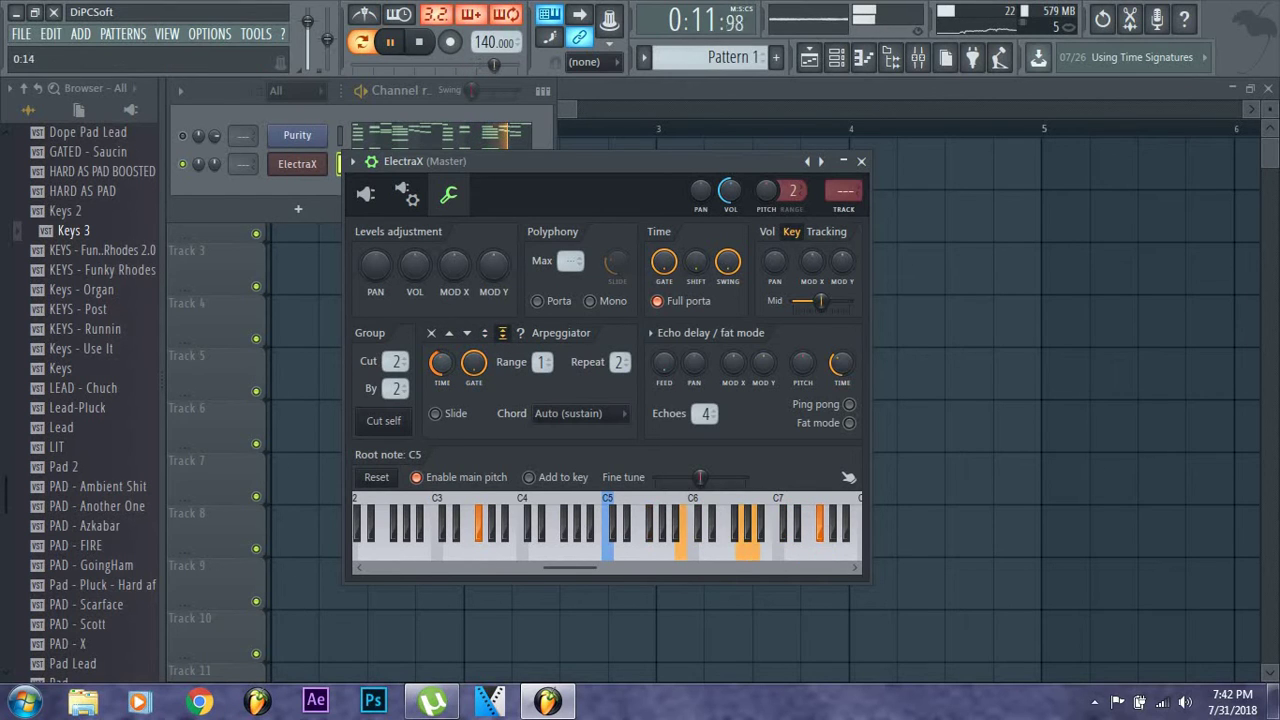
{"action": "left_click_drag", "start_coordinate": [443, 366], "coordinate": [445, 366]}
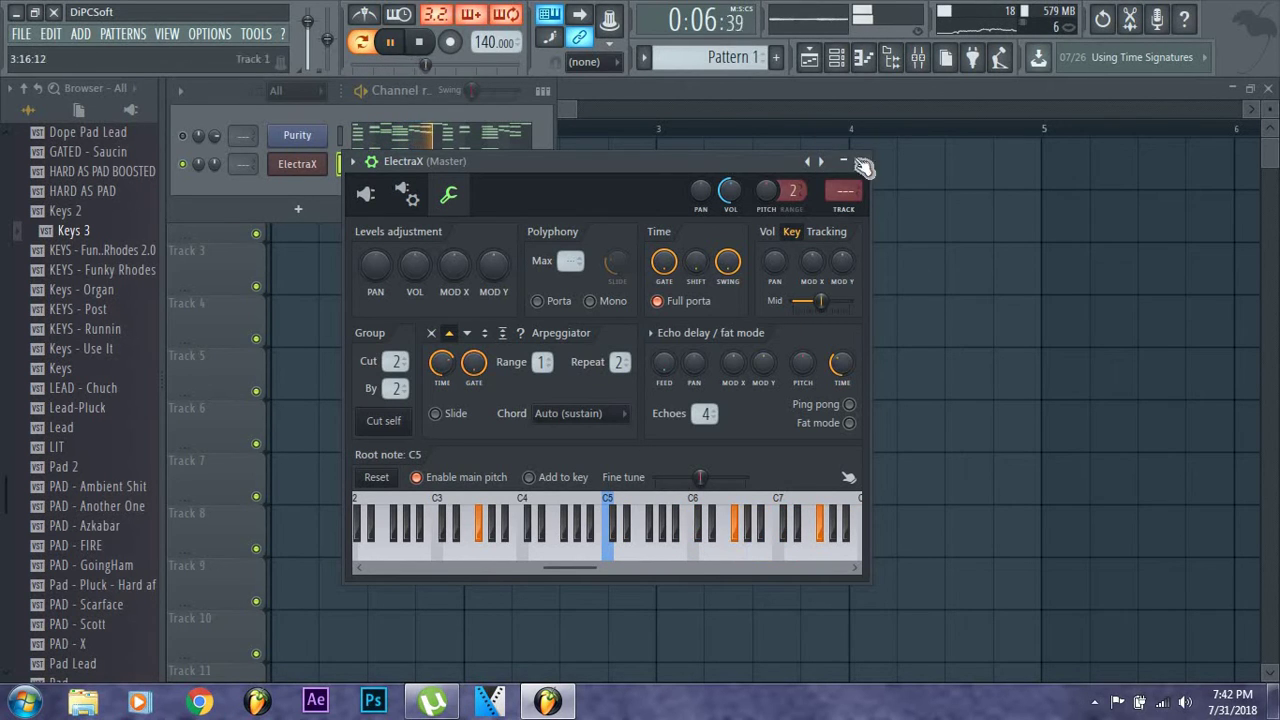
{"action": "left_click", "coordinate": [862, 164]}
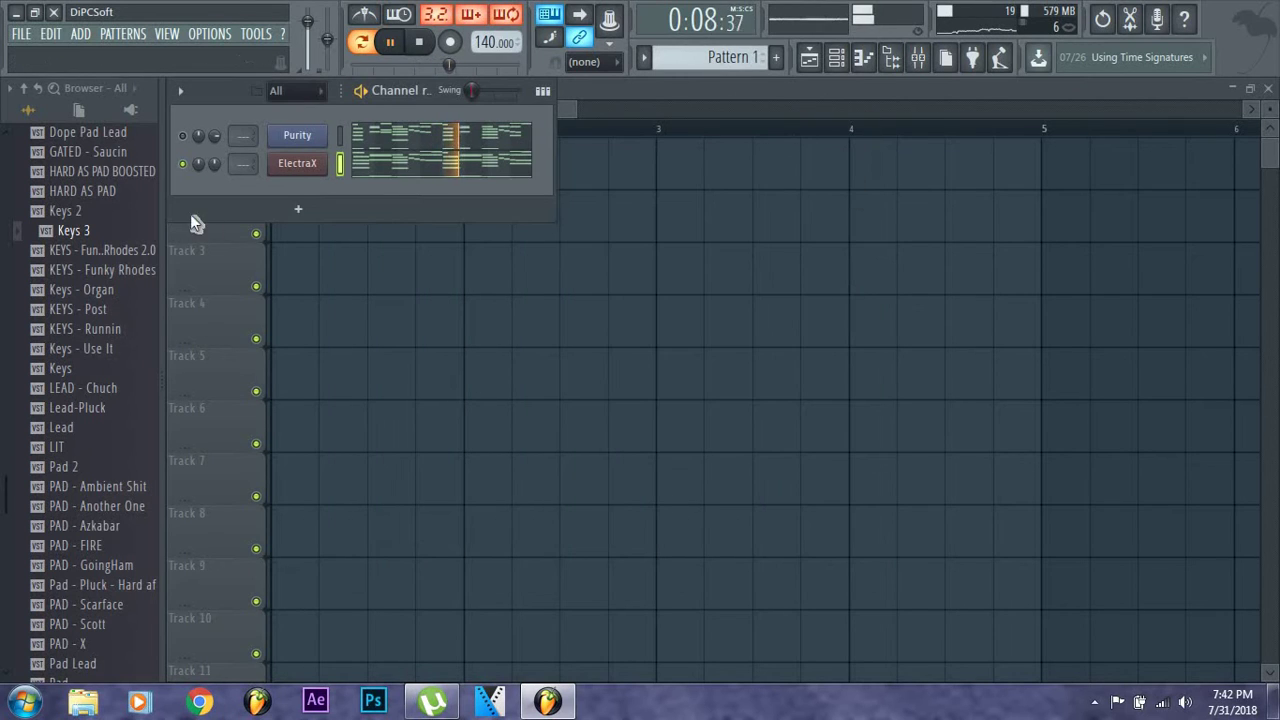
Route the ElectraX channel to mixer insert 2 and add Gross Beat in that insert's first effect slot
{"action": "scroll", "coordinate": [243, 163], "scroll_direction": "up", "scroll_amount": 1}
{"action": "left_click", "coordinate": [920, 58]}
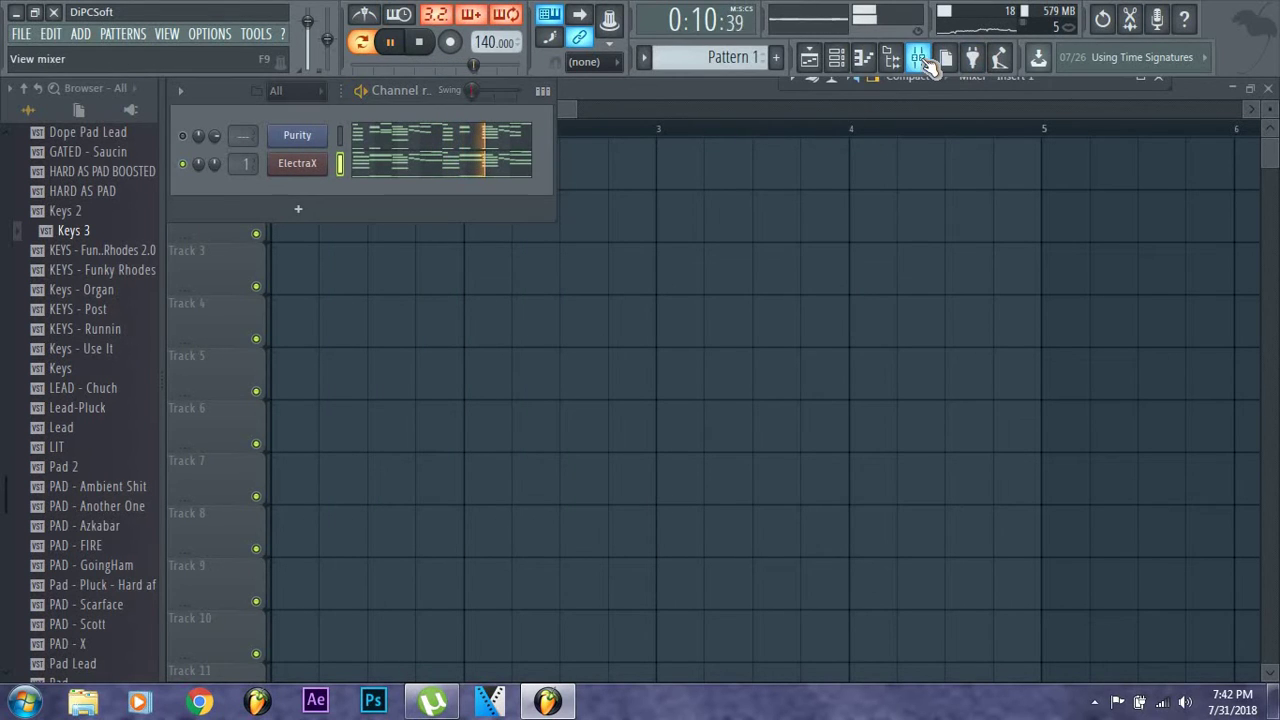
{"action": "scroll", "coordinate": [245, 163], "scroll_direction": "up", "scroll_amount": 1}
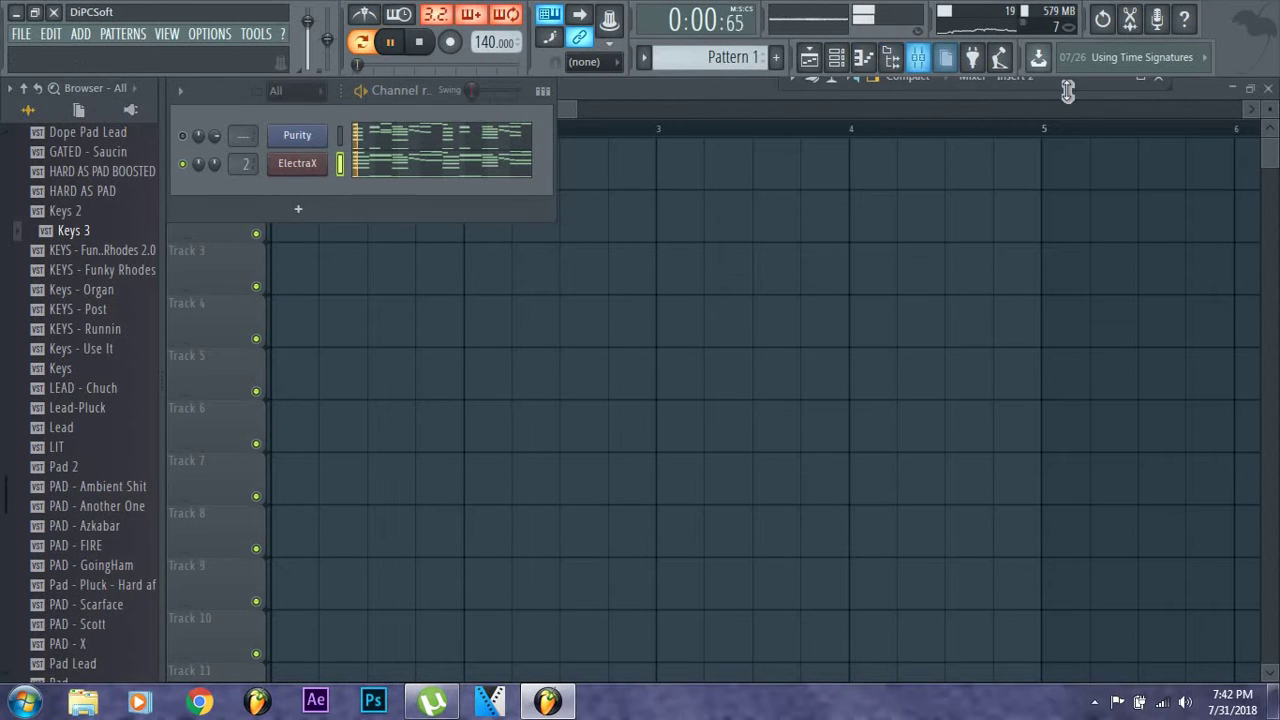
{"action": "key", "text": "F9"}
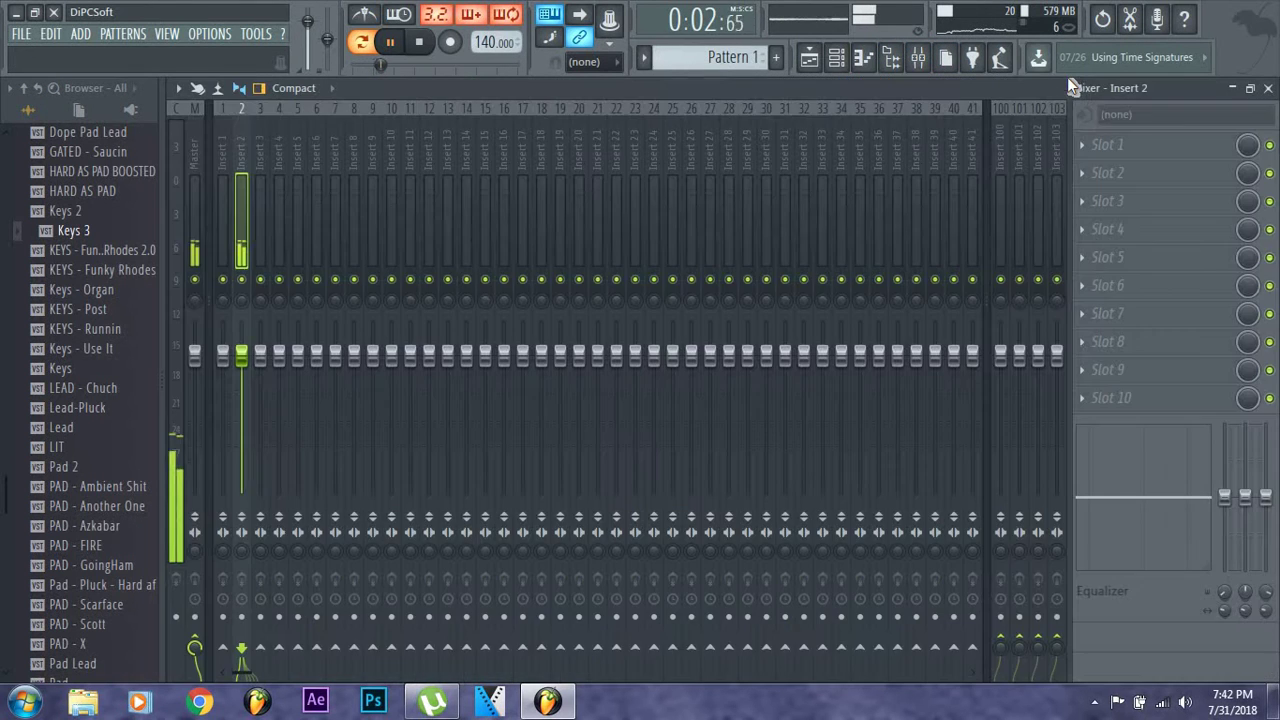
{"action": "left_click", "coordinate": [1082, 145]}
{"action": "left_click", "coordinate": [1190, 268]}
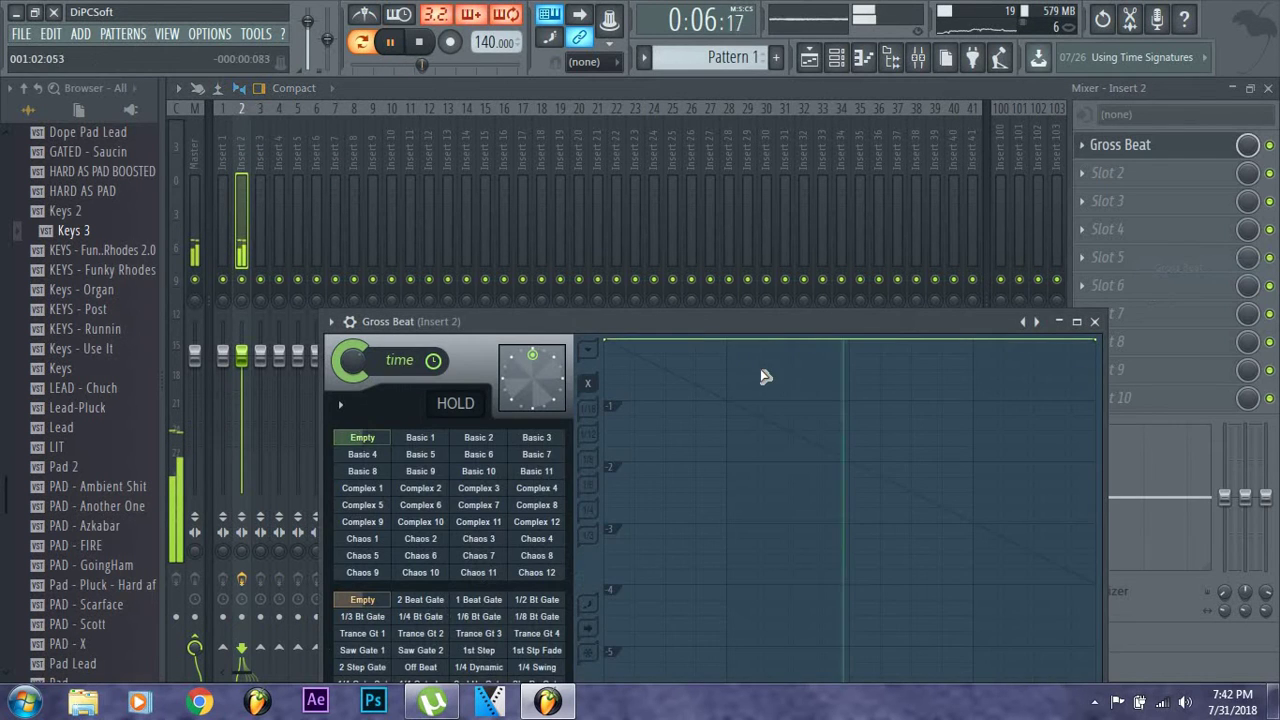
Load Gross Beat's Momentary preset, choose the 1/2 Speed time effect, and close the plugin and mixer
{"action": "left_click_drag", "start_coordinate": [774, 328], "coordinate": [854, 172]}
{"action": "left_click", "coordinate": [394, 167]}
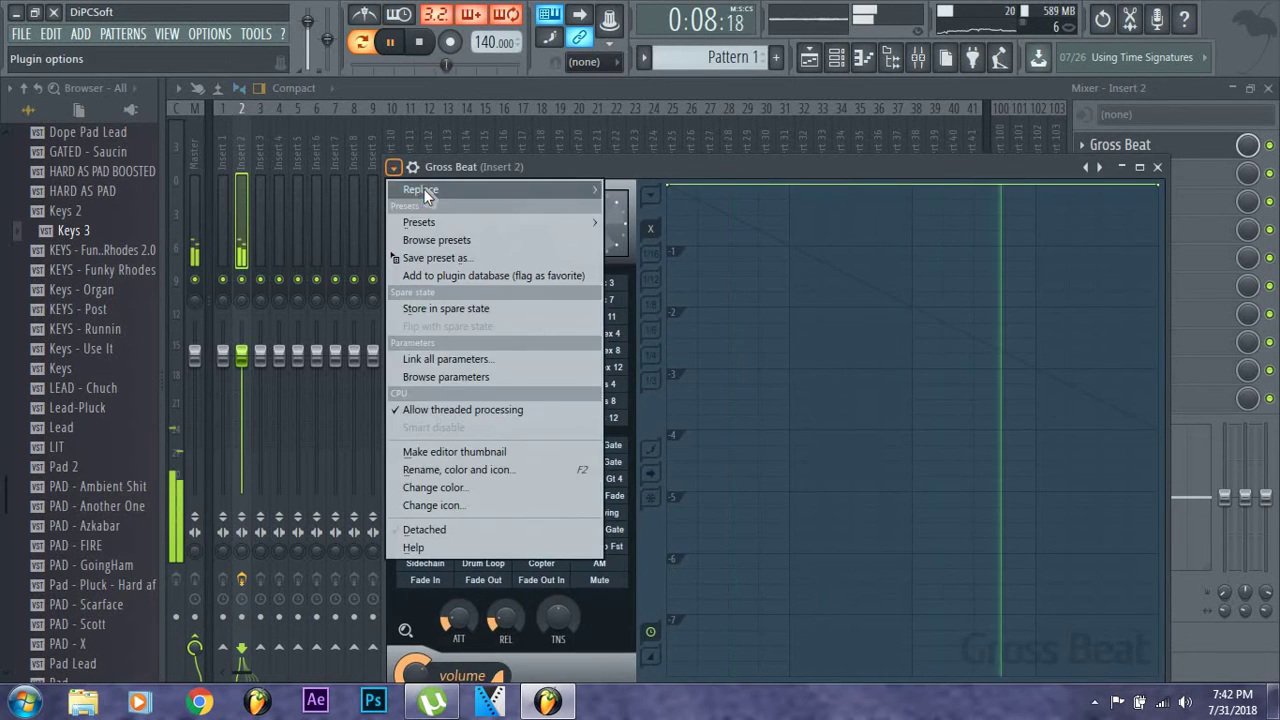
{"action": "mouse_move", "coordinate": [461, 224]}
{"action": "left_click", "coordinate": [660, 258]}
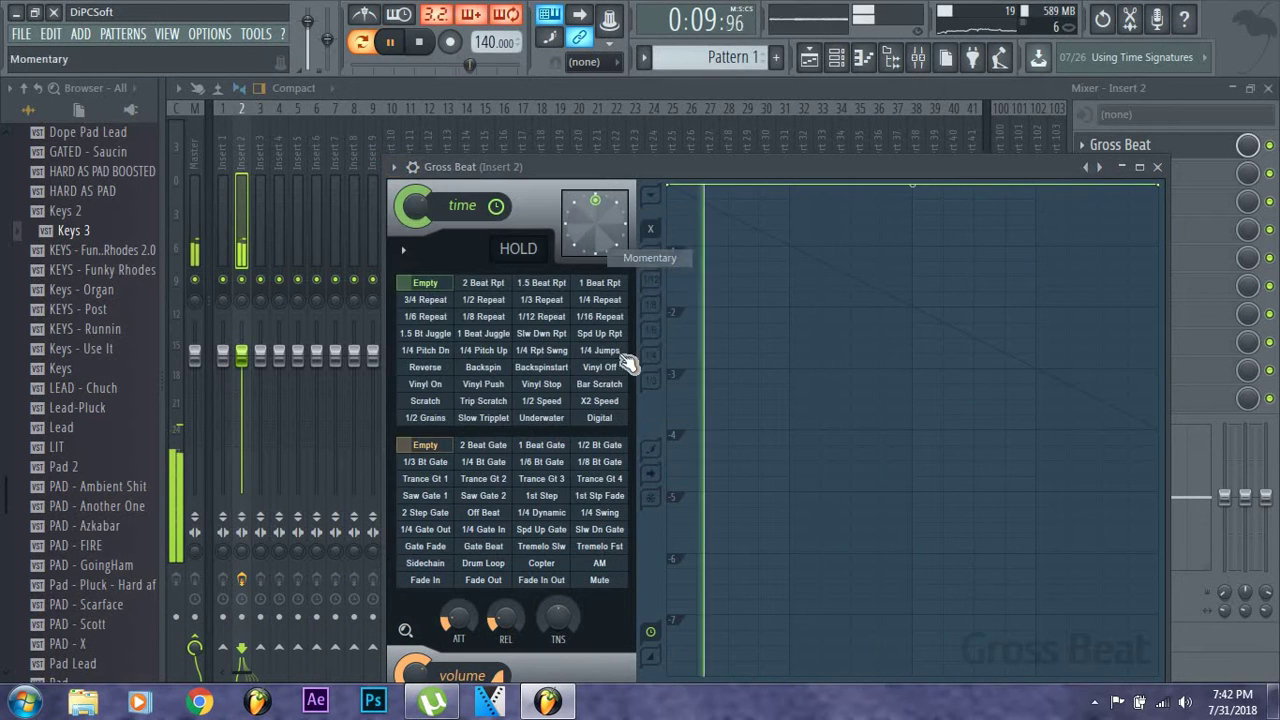
{"action": "left_click", "coordinate": [558, 404]}
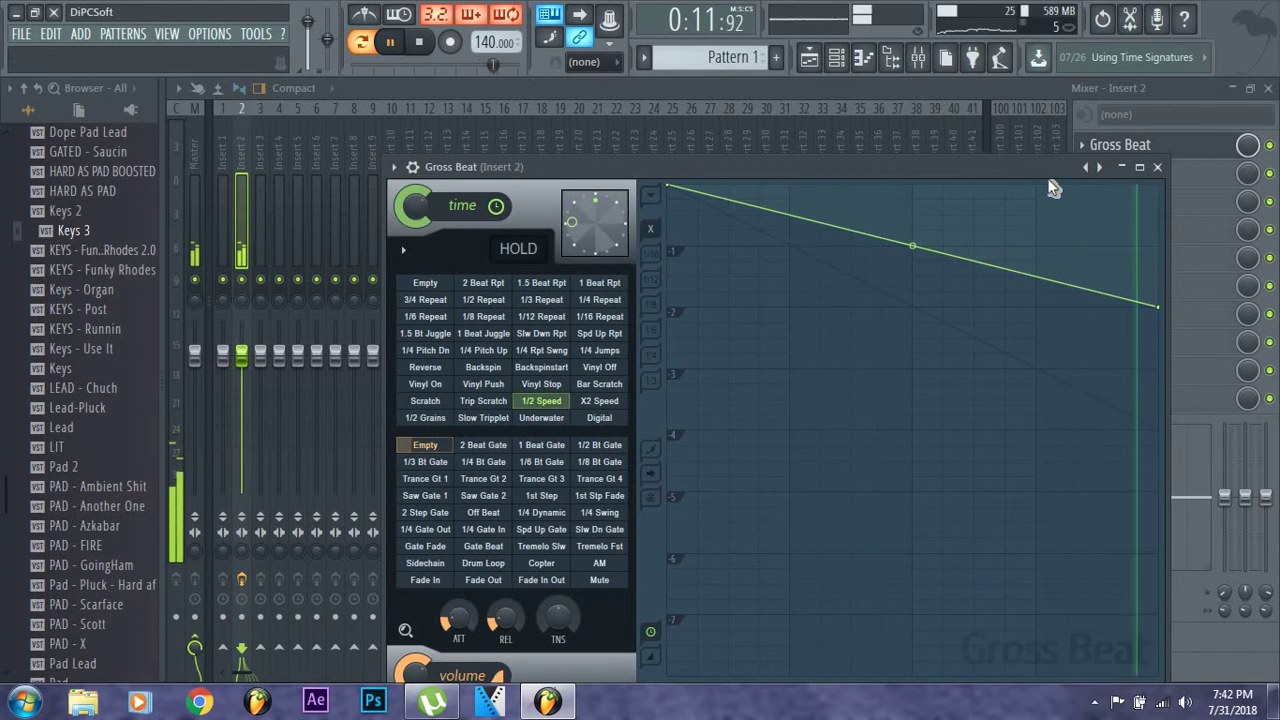
{"action": "left_click", "coordinate": [1160, 170]}
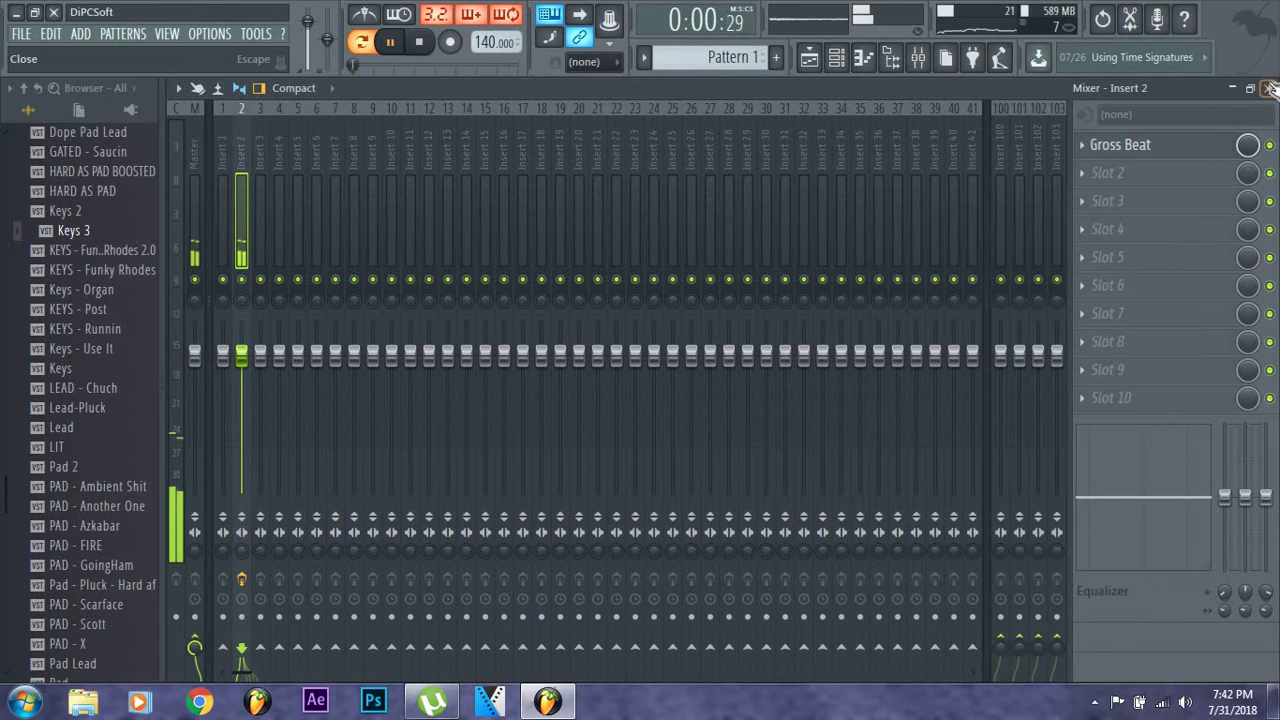
{"action": "left_click", "coordinate": [1268, 88]}
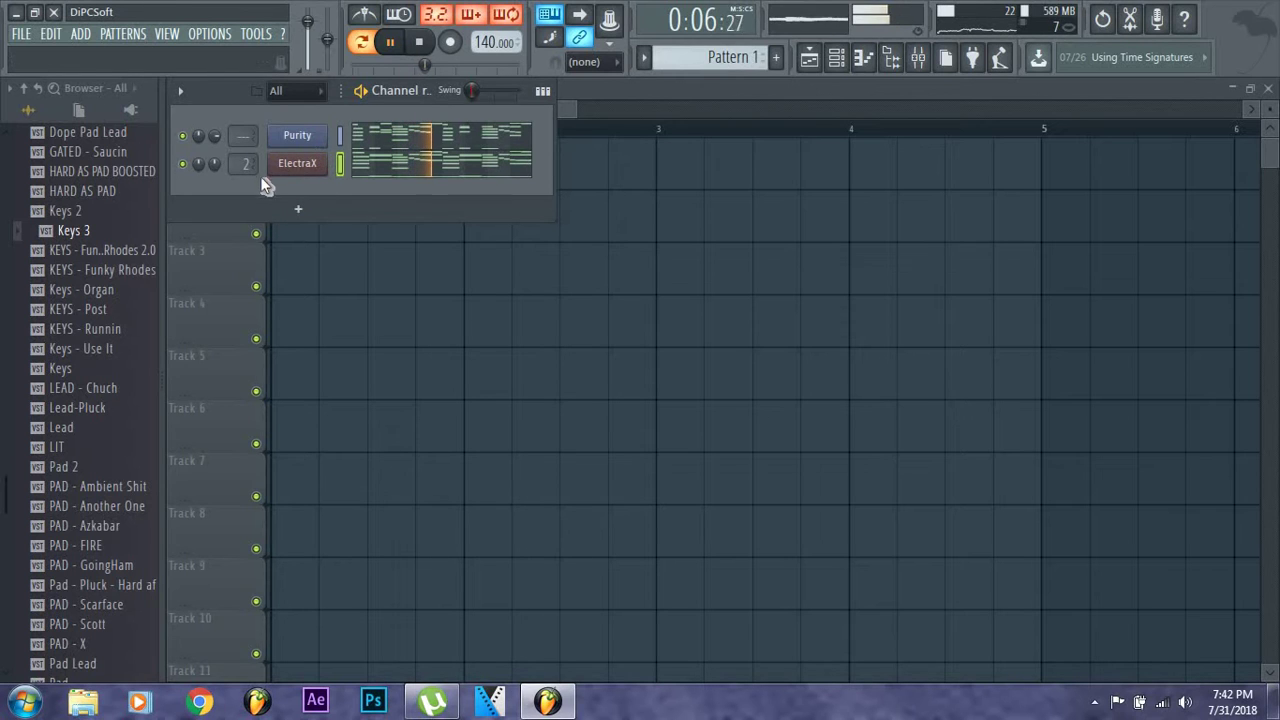
Review ElectraX's arpeggiator settings and change the Purity channel's preset to Electric Piano 1
{"action": "left_click", "coordinate": [291, 170]}
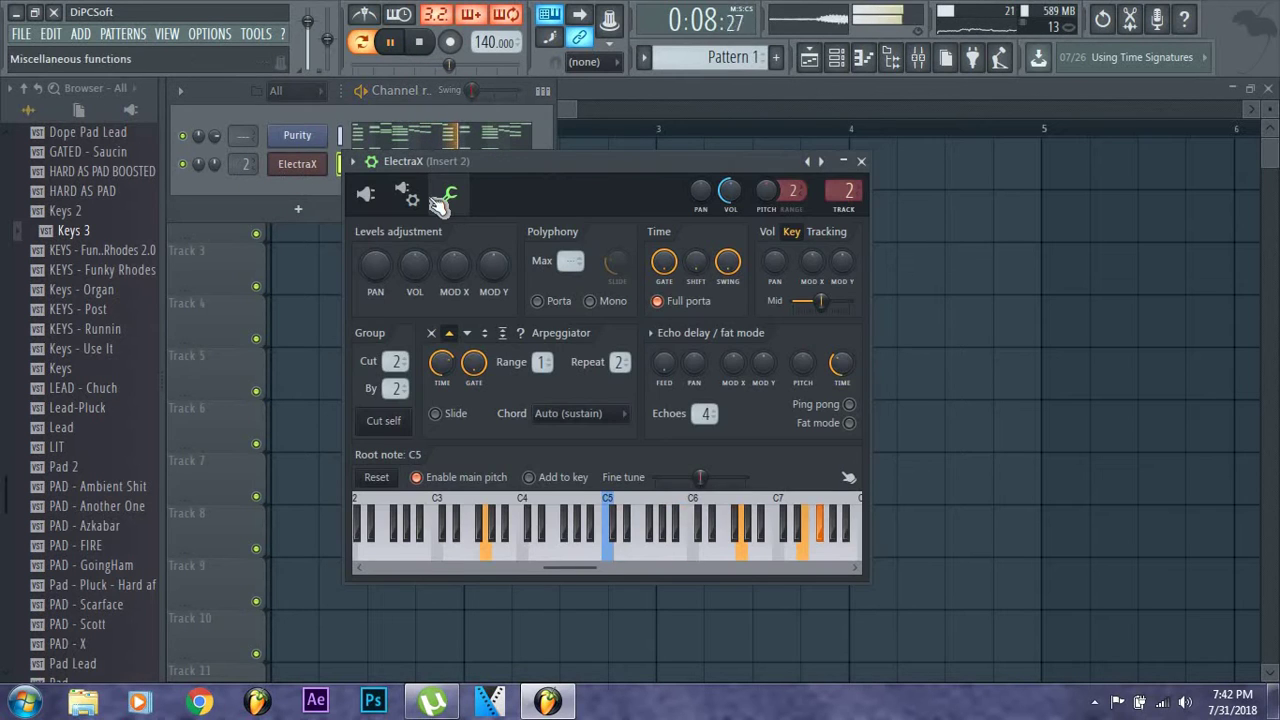
{"action": "left_click", "coordinate": [860, 163]}
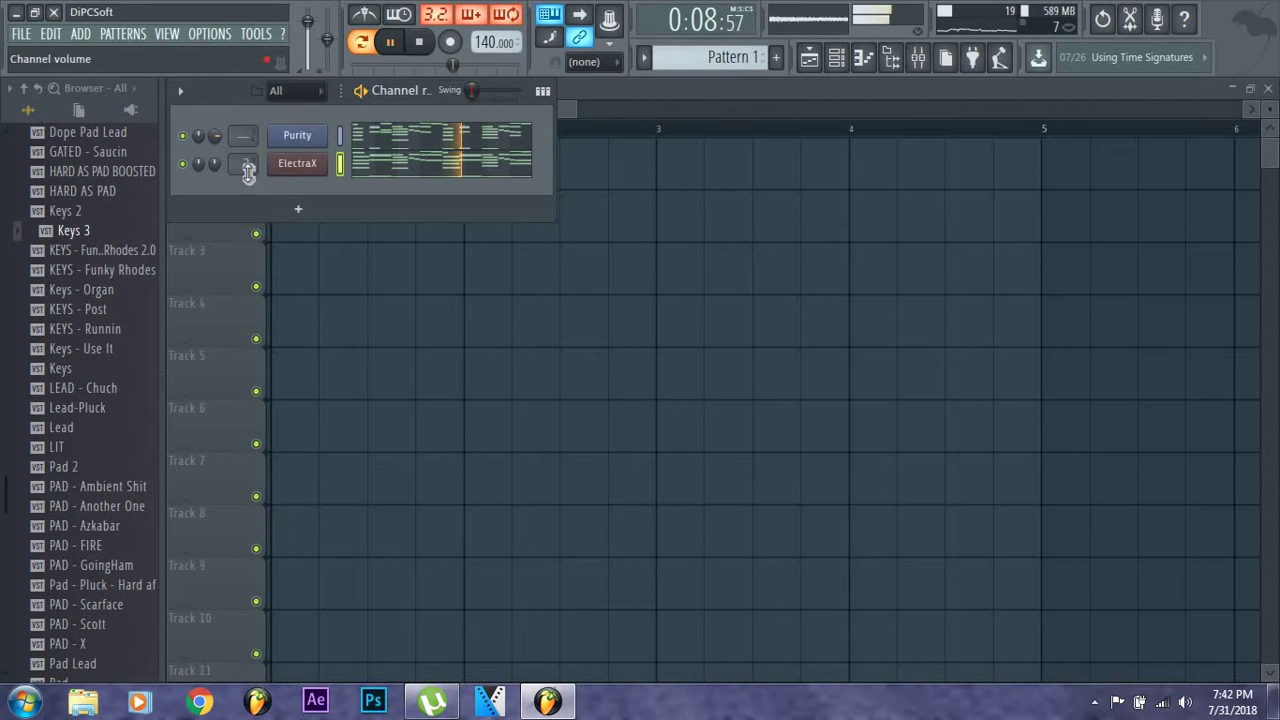
{"action": "left_click", "coordinate": [297, 136]}
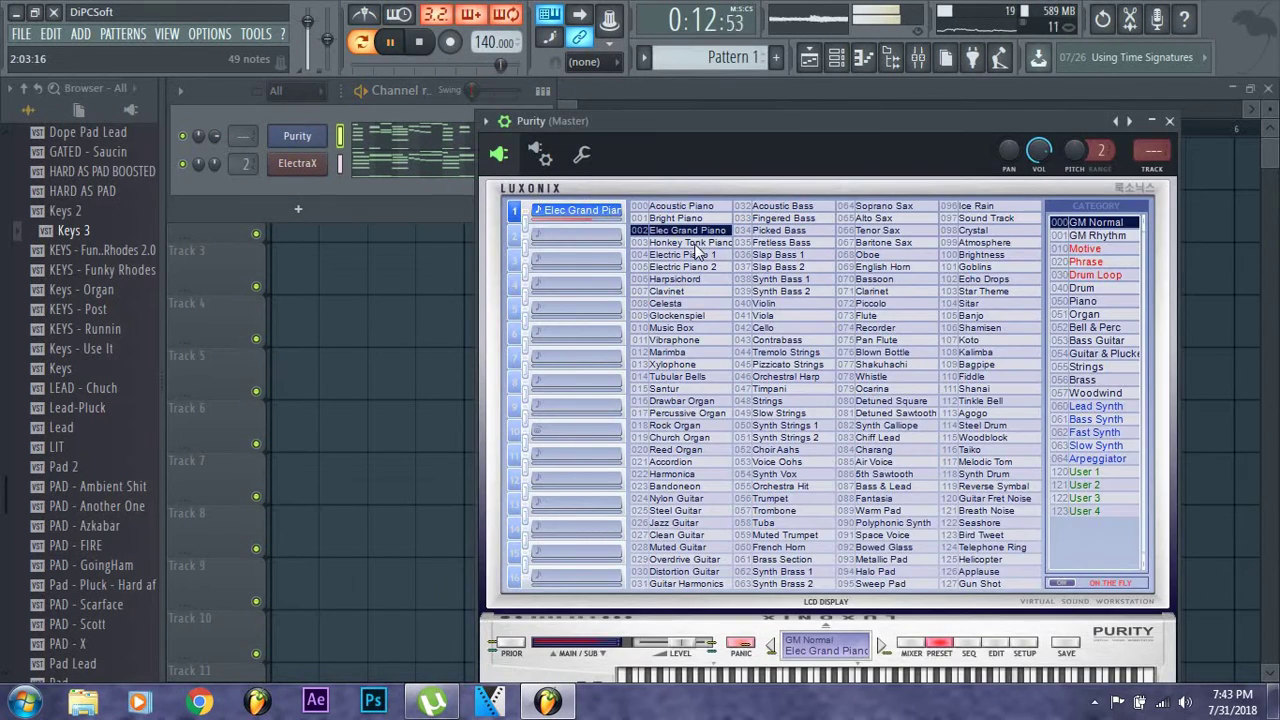
{"action": "left_click", "coordinate": [880, 648]}
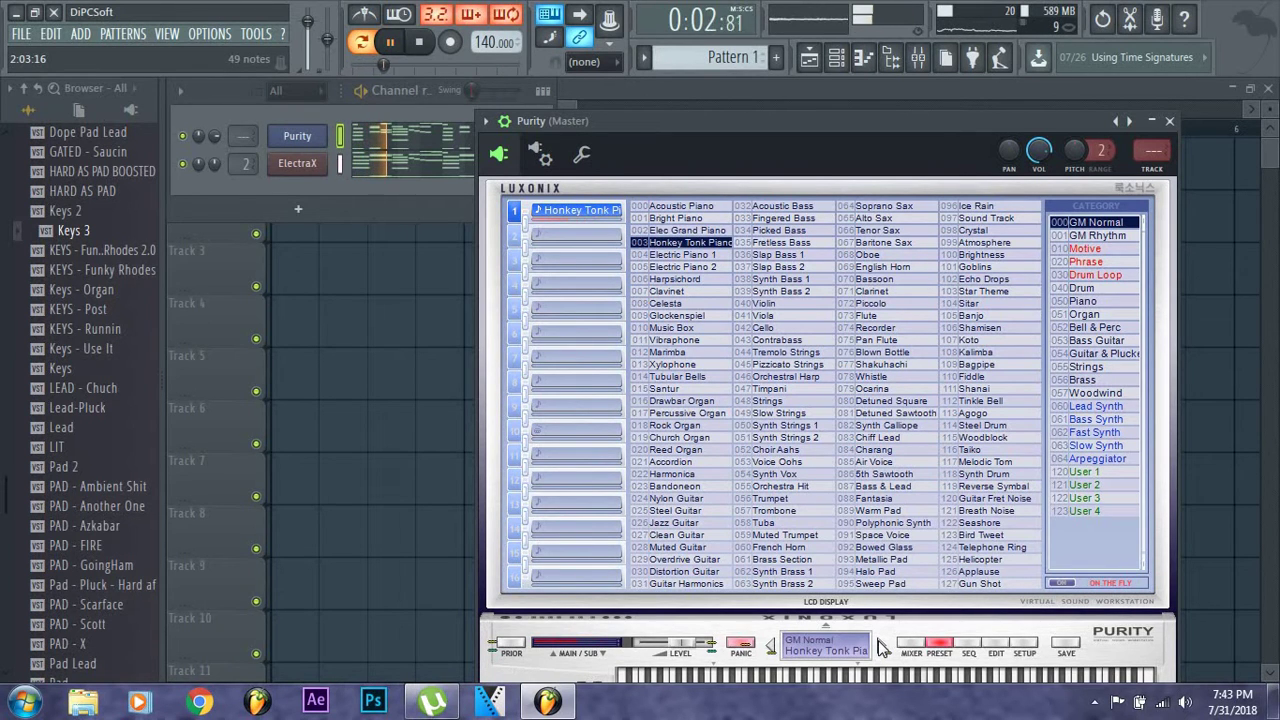
{"action": "left_click", "coordinate": [880, 648]}
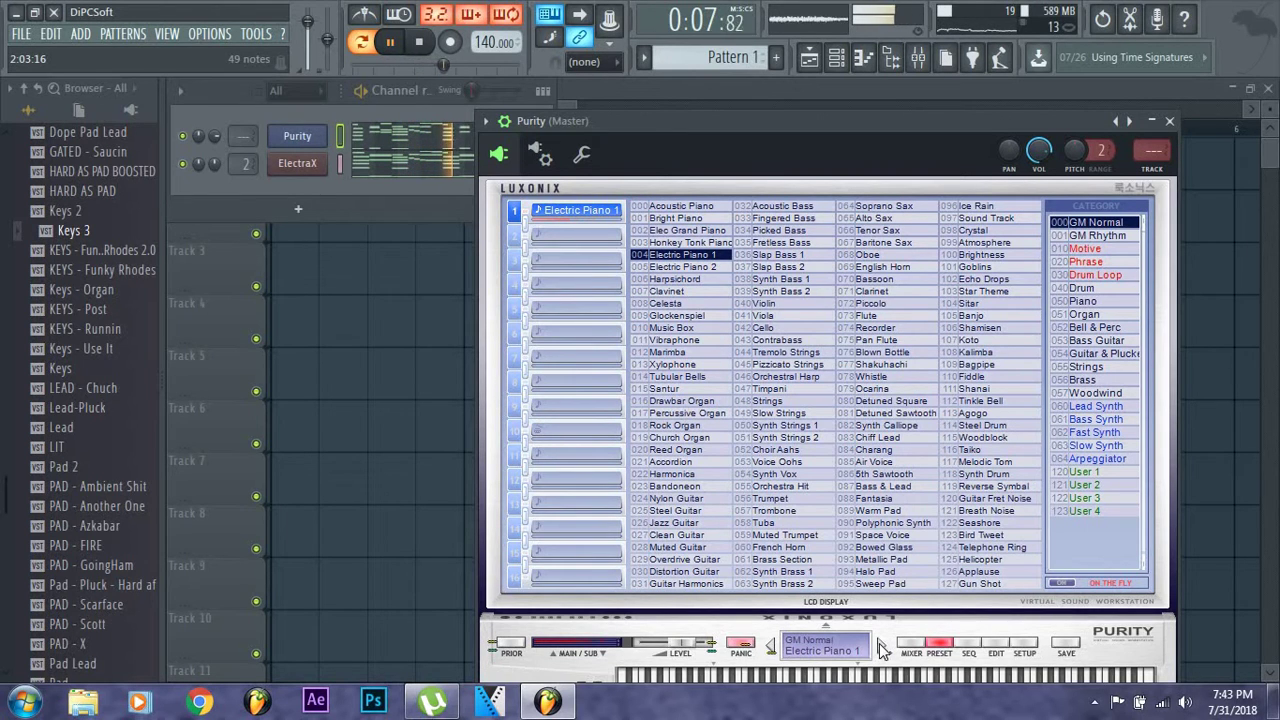
{"action": "left_click", "coordinate": [1169, 120]}
Open Purity's piano roll at full size, select all the F#2 and G2 bass notes, and lengthen them together until the first reaches the second
{"action": "left_click", "coordinate": [460, 141]}
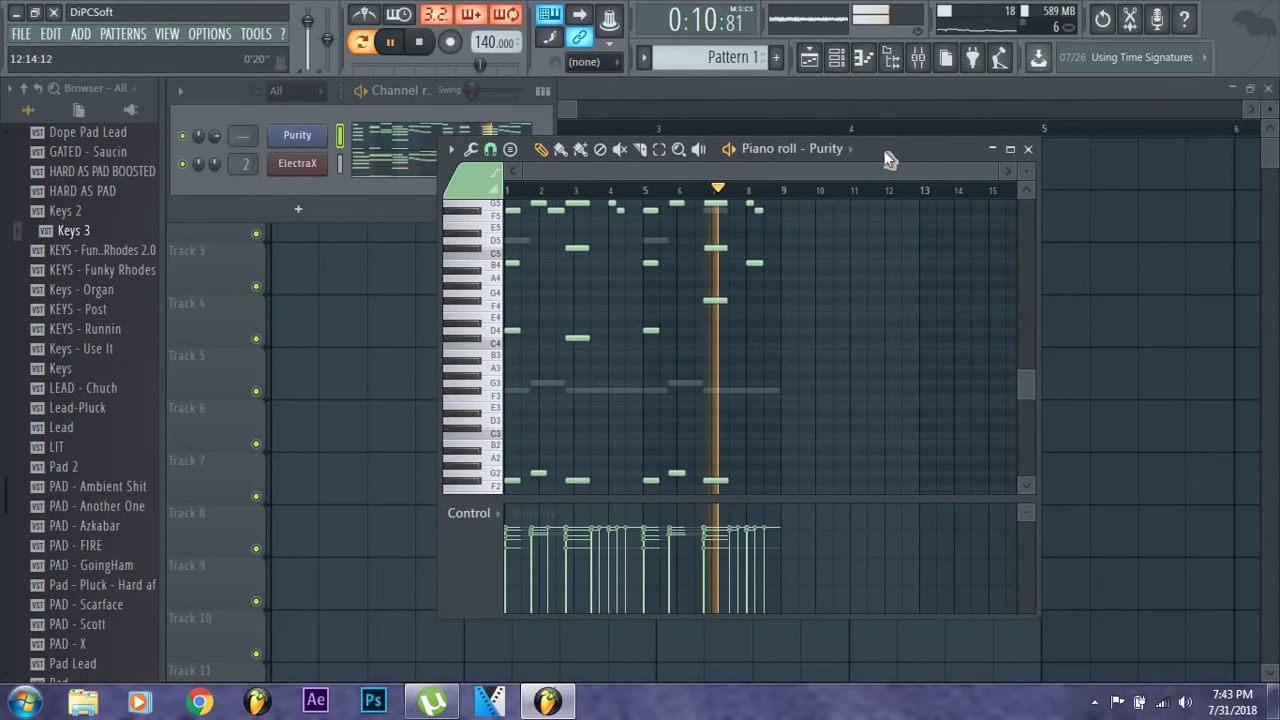
{"action": "left_click", "coordinate": [1000, 146]}
{"action": "right_click", "coordinate": [902, 149]}
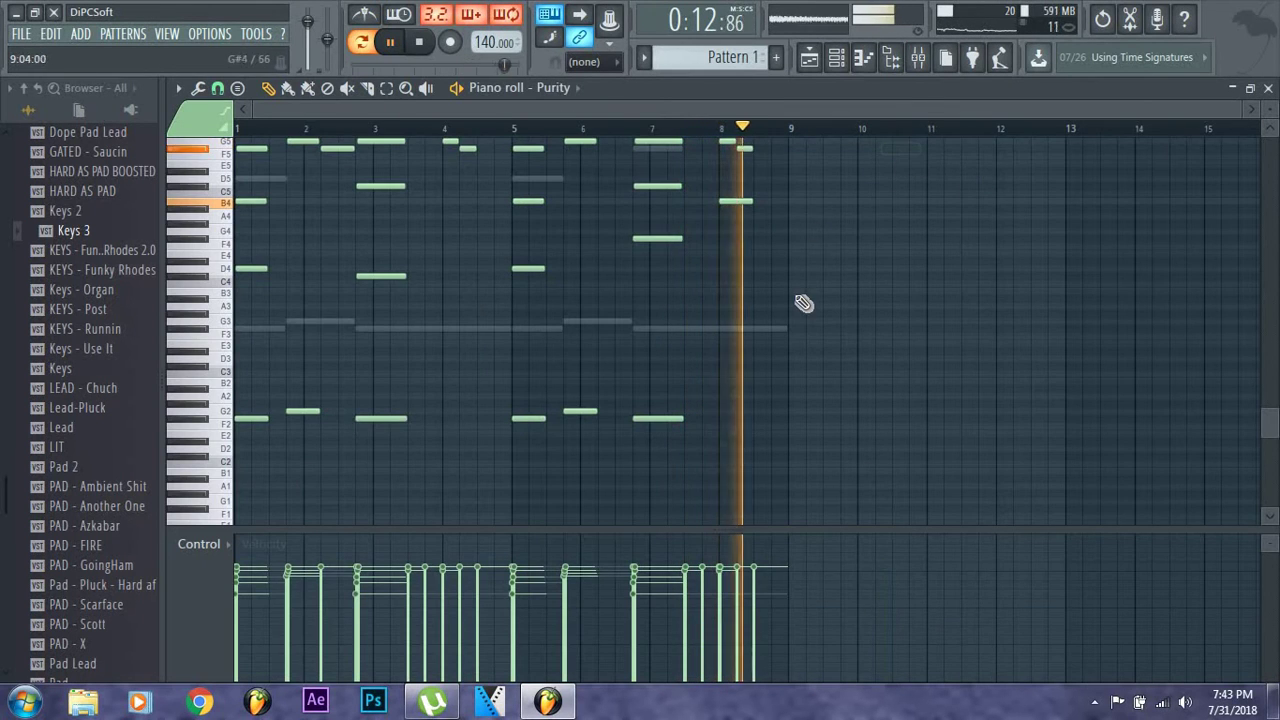
{"action": "left_click_drag", "start_coordinate": [722, 385], "coordinate": [240, 515]}
{"action": "left_click_drag", "start_coordinate": [261, 297], "coordinate": [280, 326]}
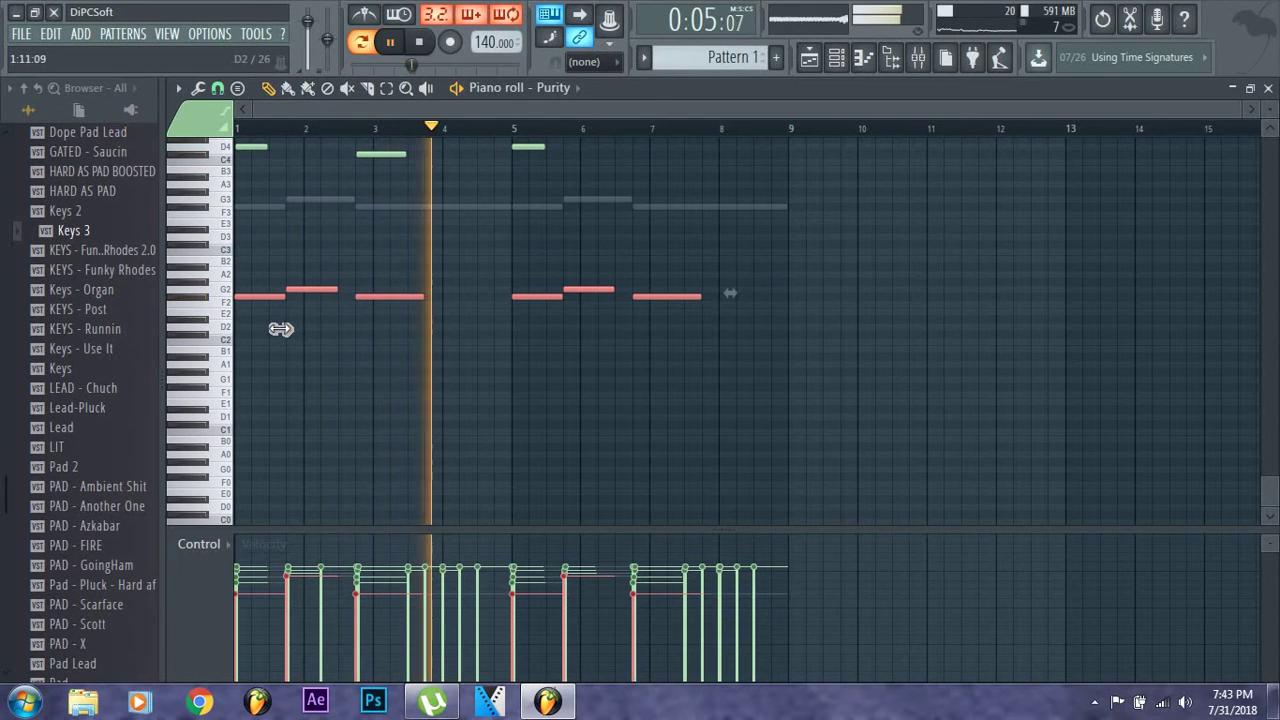
Stretch the remaining G2 and F#2 bass notes individually to meet the following notes, extending the last one to bar 9
{"action": "left_click", "coordinate": [354, 345]}
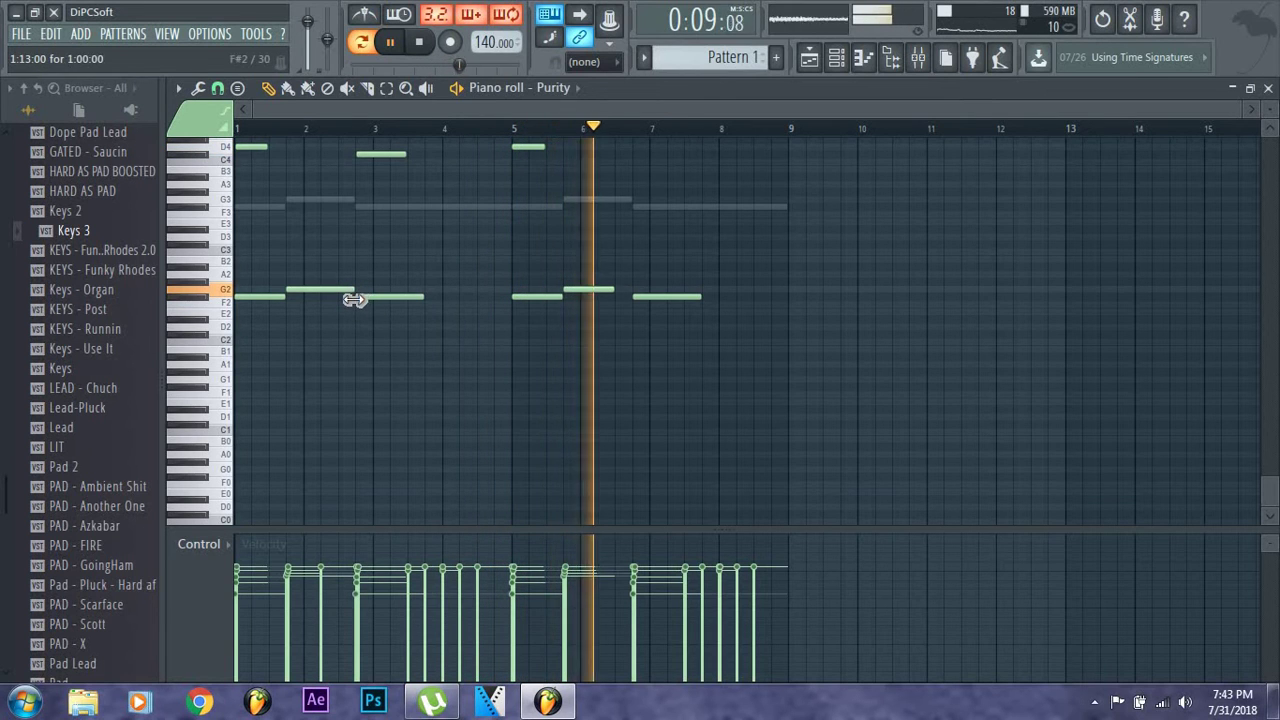
{"action": "left_click_drag", "start_coordinate": [423, 298], "coordinate": [506, 334]}
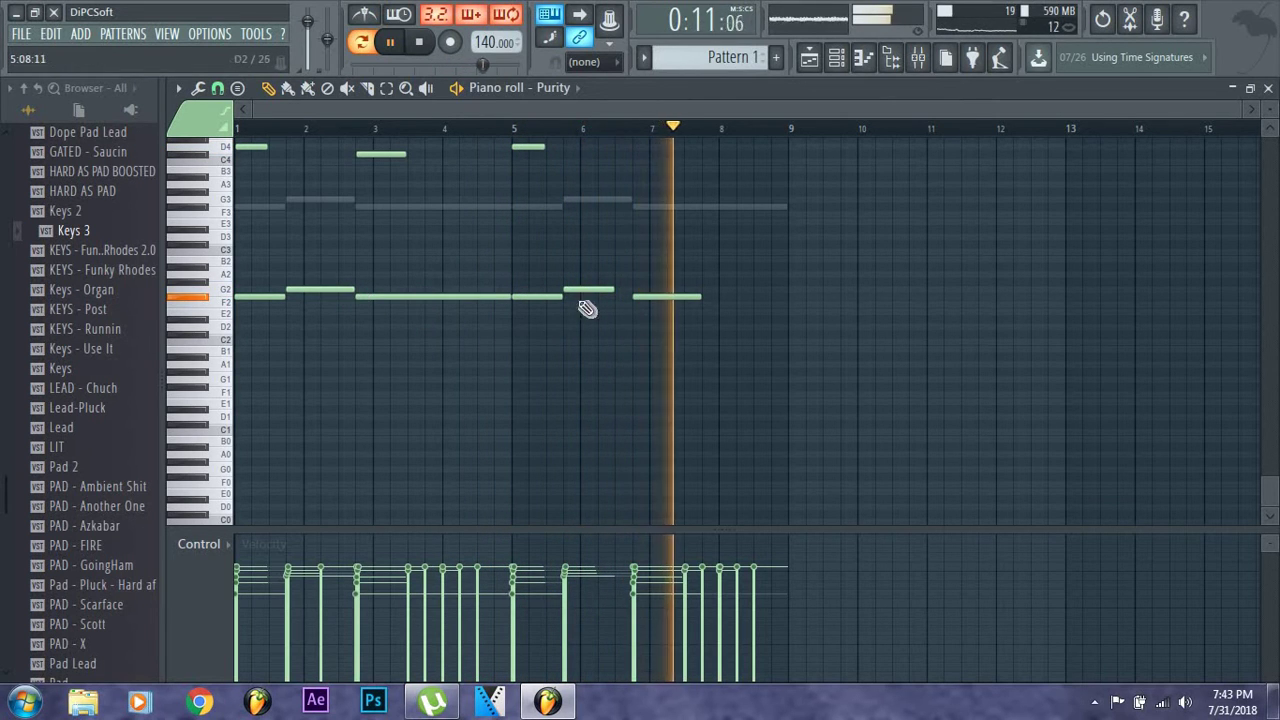
{"action": "left_click", "coordinate": [618, 291]}
{"action": "right_click", "coordinate": [620, 291]}
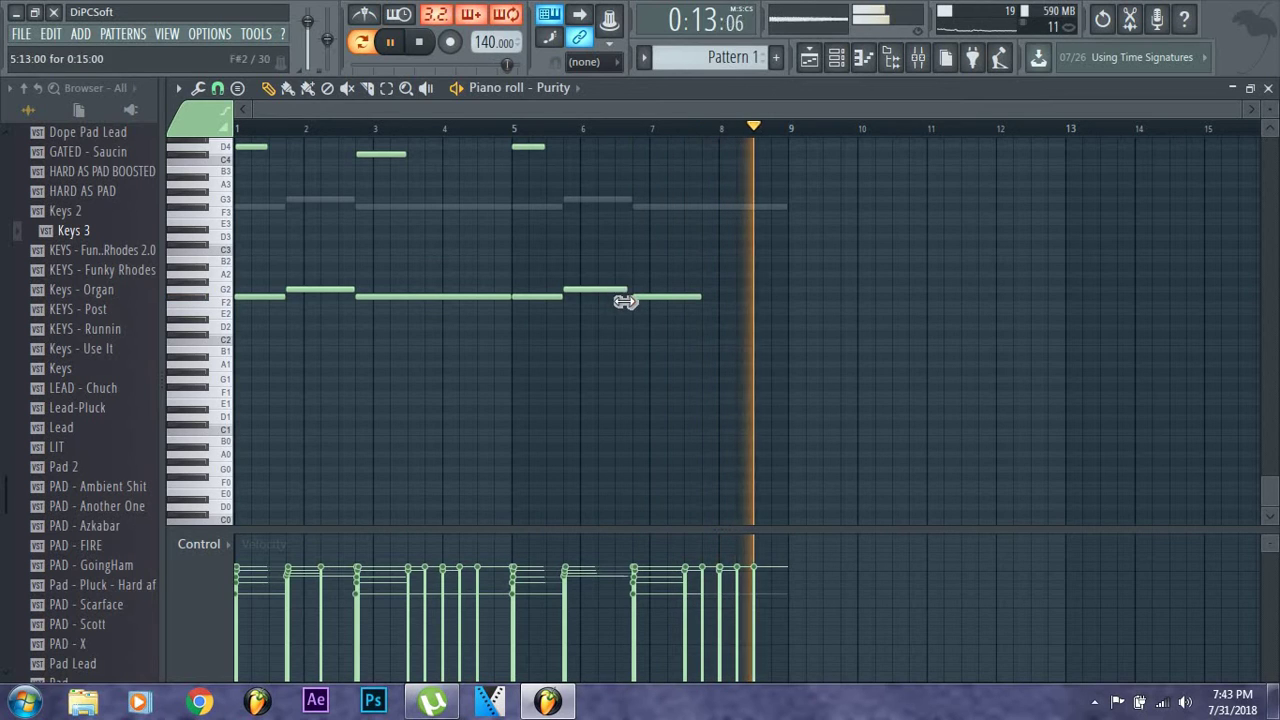
{"action": "left_click_drag", "start_coordinate": [701, 296], "coordinate": [793, 325]}
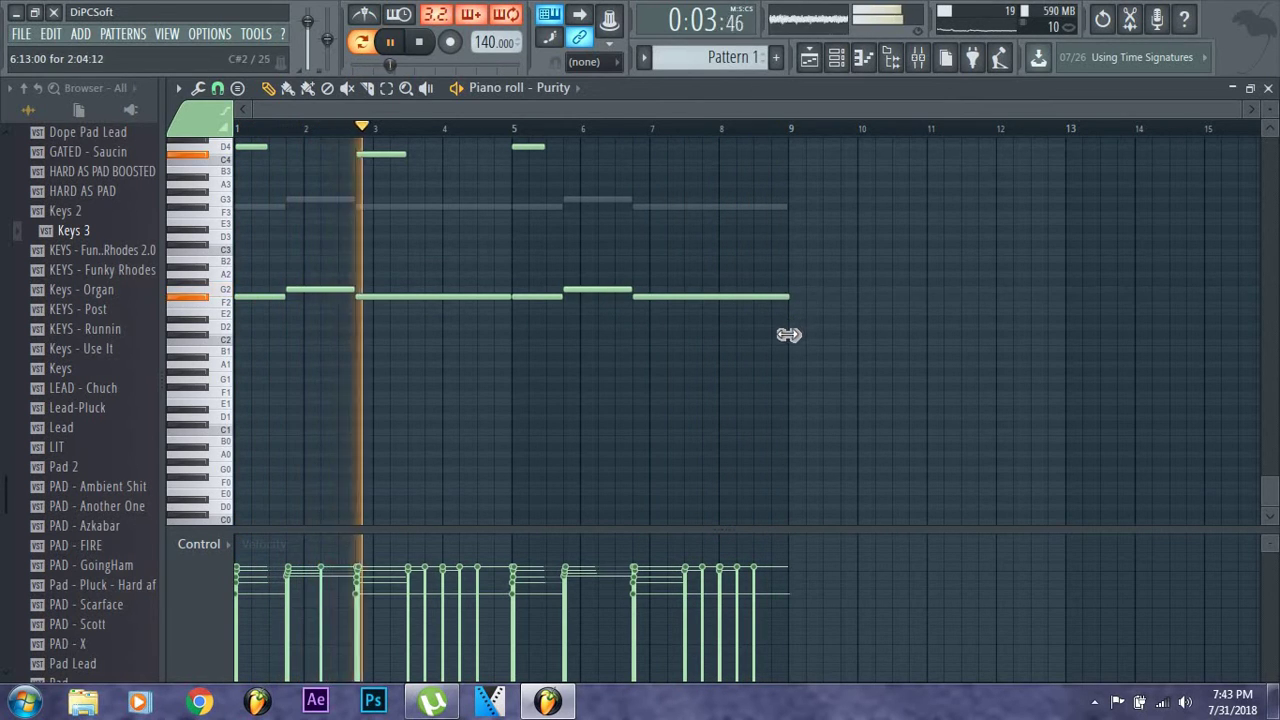
Extend the D4, C#4, D4 and F#4 notes so they hold through to the next chord and bar 9, and close the piano roll
{"action": "scroll", "coordinate": [643, 328], "scroll_direction": "up", "scroll_amount": 3}
{"action": "scroll", "coordinate": [648, 305], "scroll_direction": "up", "scroll_amount": 5}
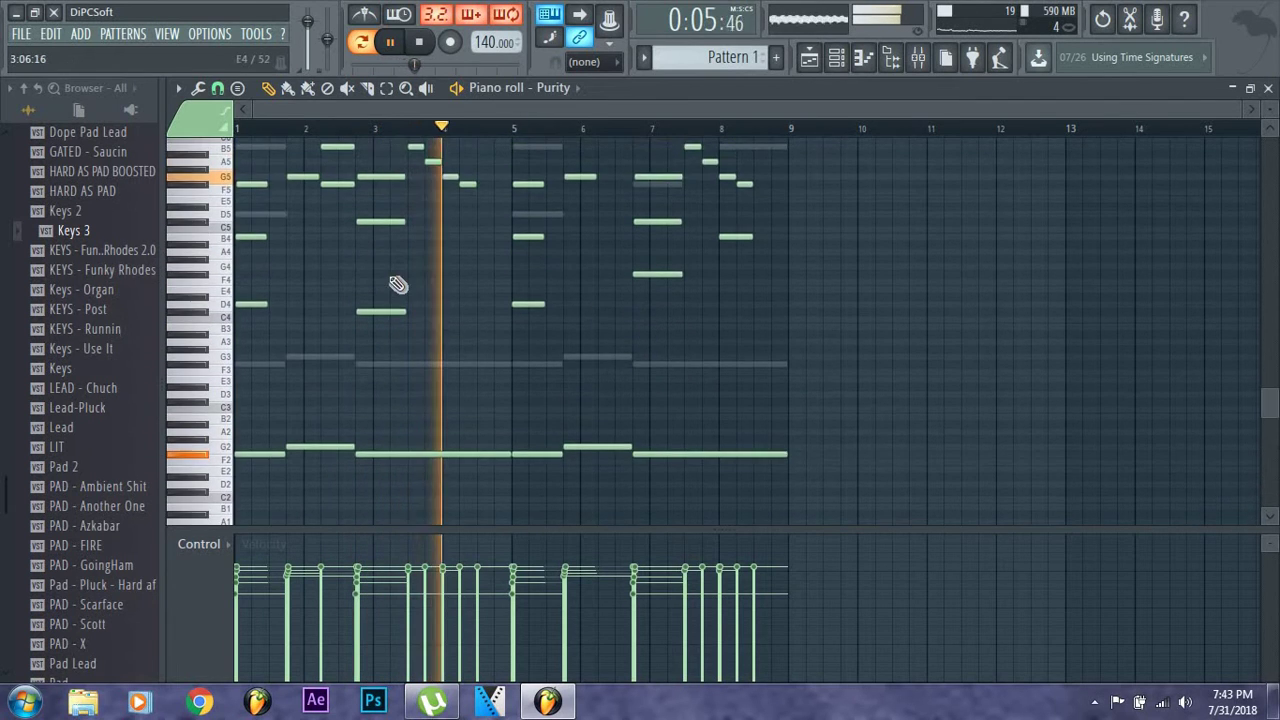
{"action": "left_click_drag", "start_coordinate": [265, 347], "coordinate": [350, 390]}
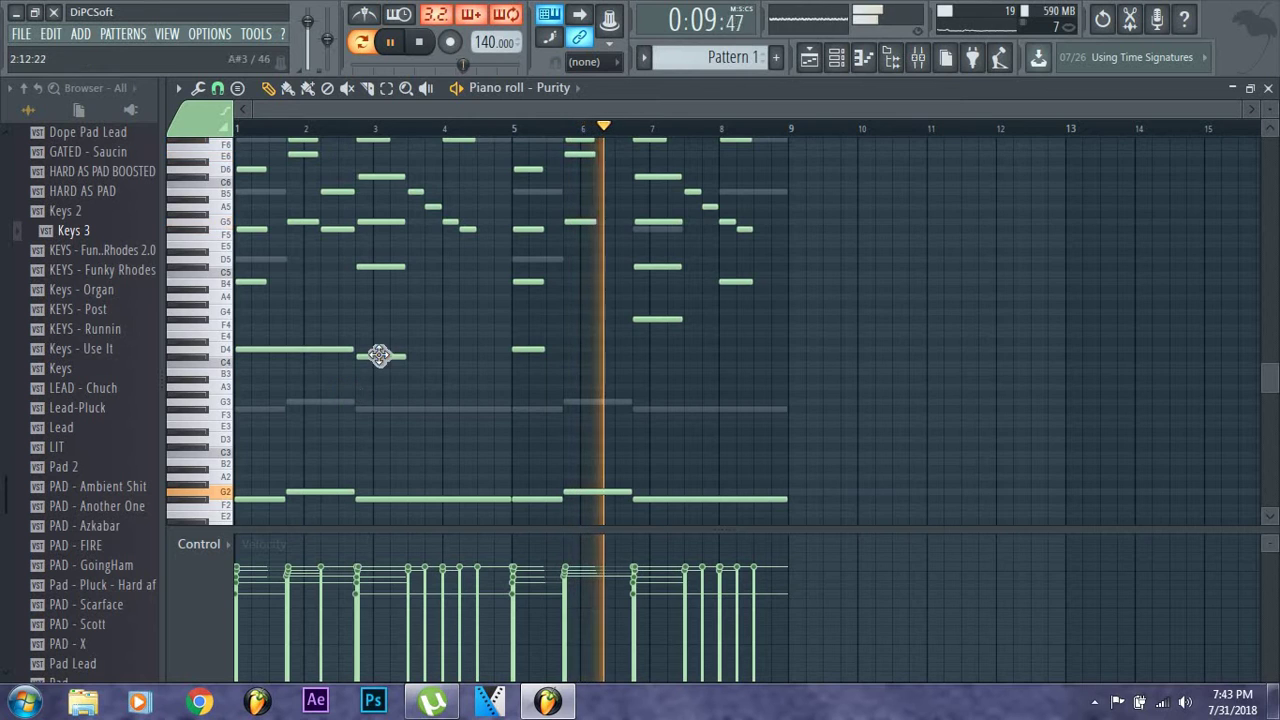
{"action": "left_click_drag", "start_coordinate": [402, 356], "coordinate": [508, 429]}
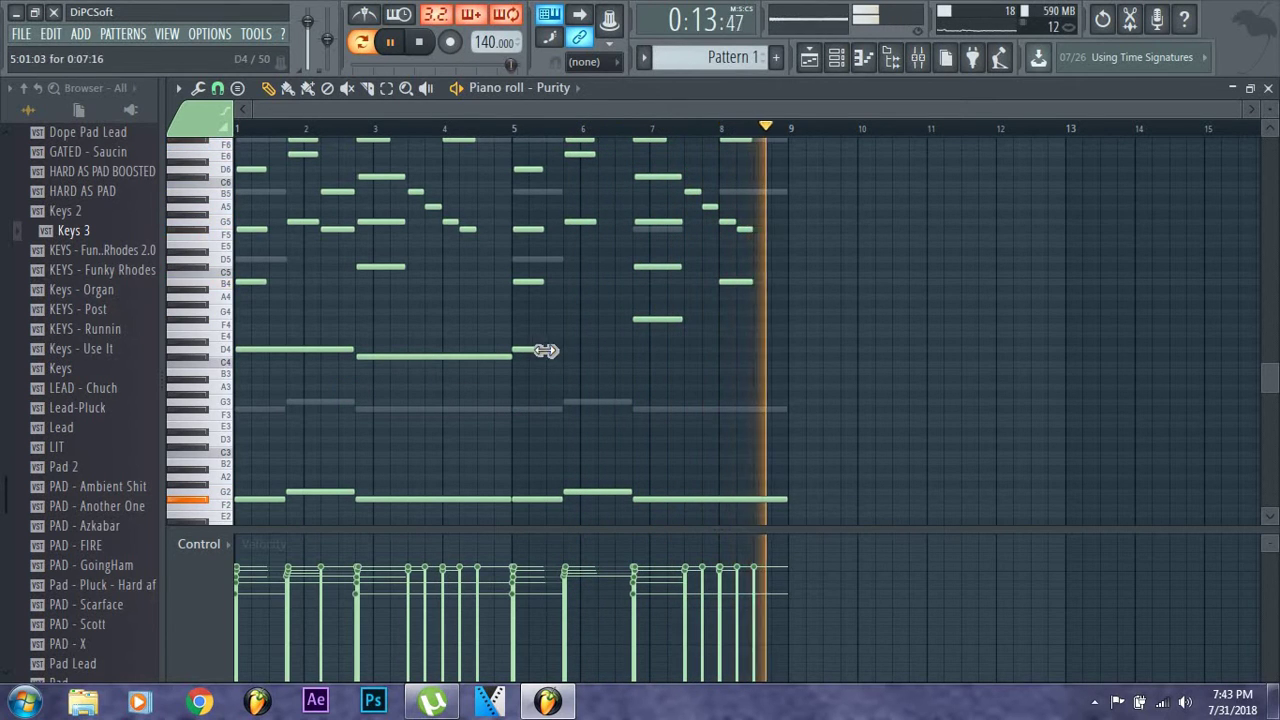
{"action": "left_click_drag", "start_coordinate": [543, 351], "coordinate": [634, 382]}
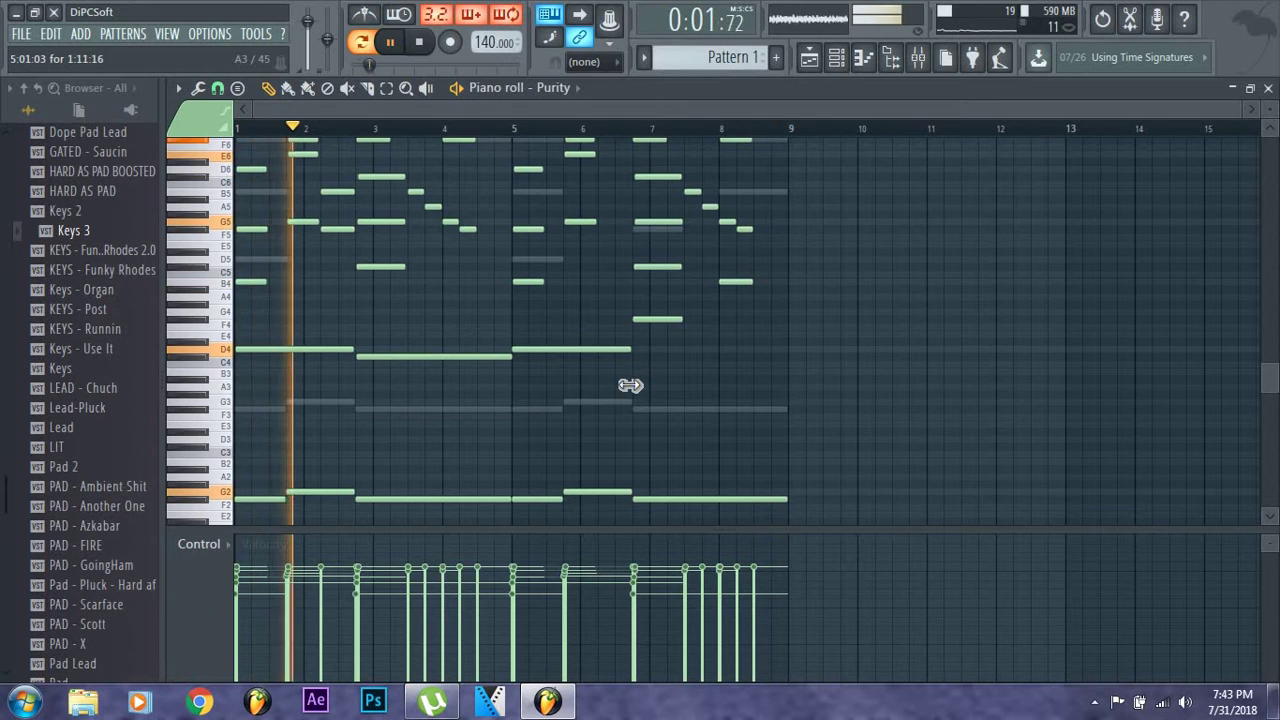
{"action": "left_click_drag", "start_coordinate": [685, 321], "coordinate": [783, 373]}
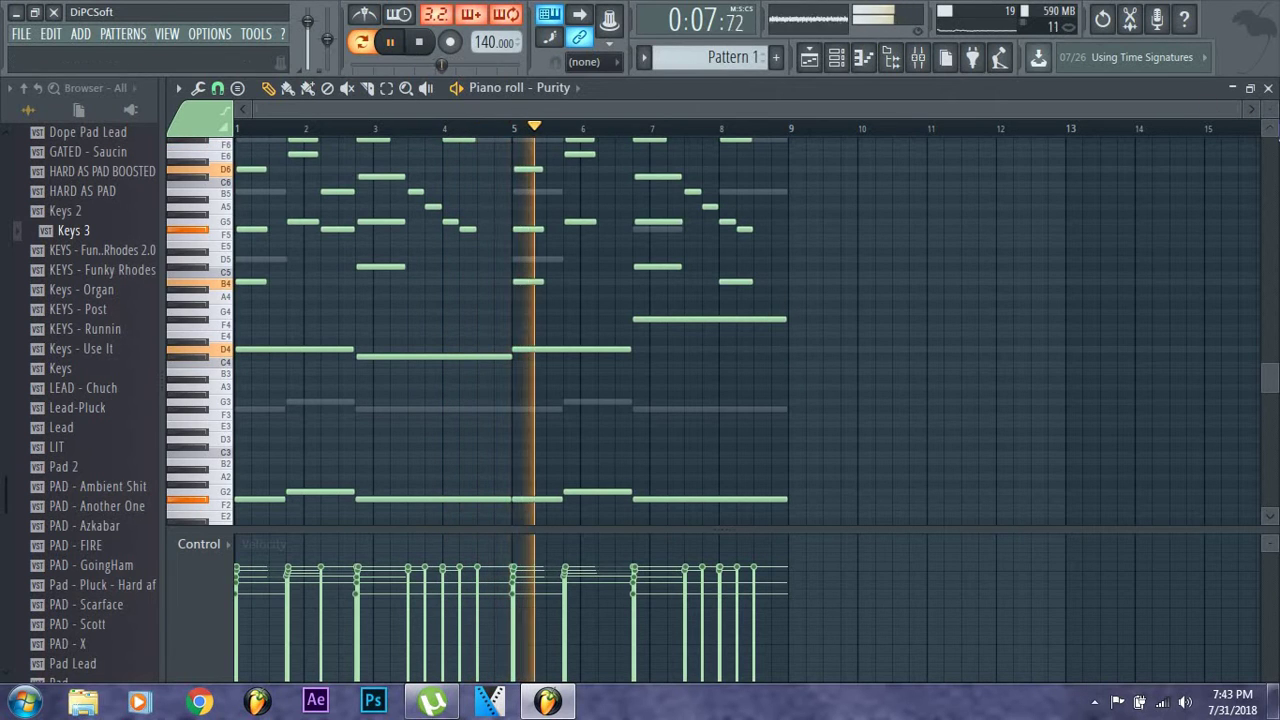
{"action": "left_click", "coordinate": [1268, 89]}
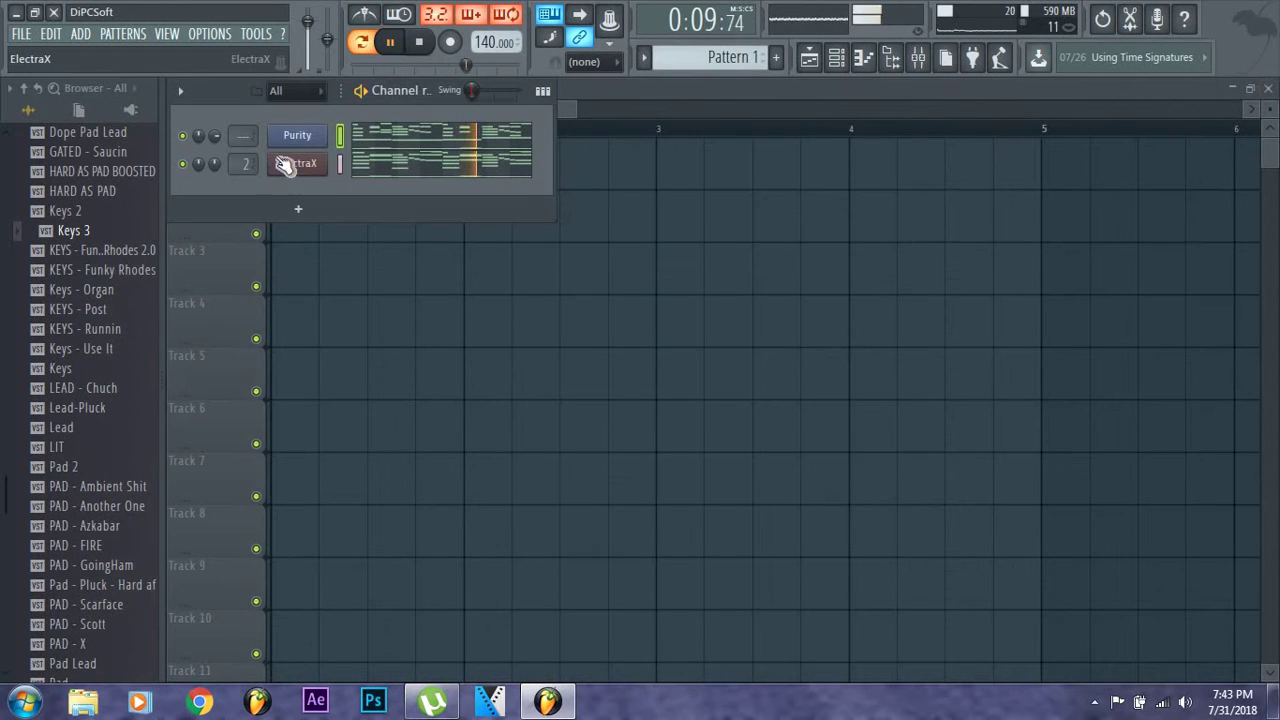
Locate the WavSupply - E-Trou - VVS (ElectraX Bank) folder in the browser, collapsing and reopening it to list its presets
{"action": "scroll", "coordinate": [130, 284], "scroll_direction": "up", "scroll_amount": 6}
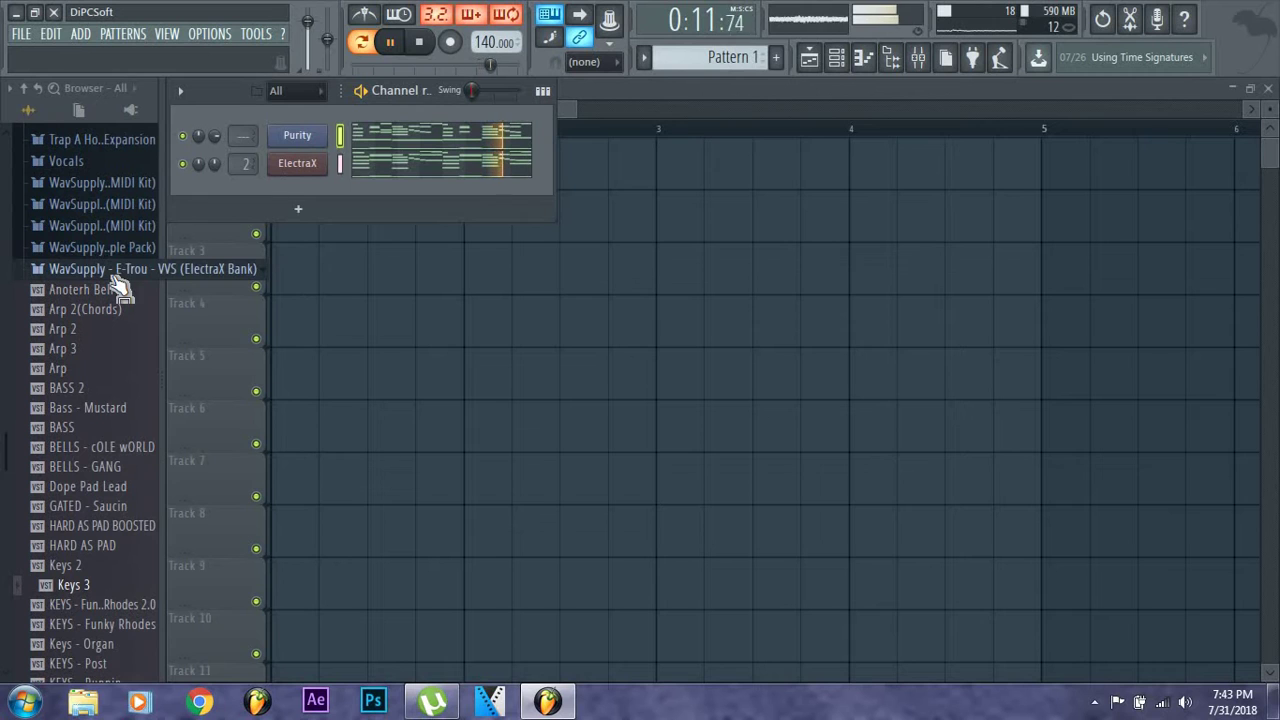
{"action": "left_click", "coordinate": [148, 271]}
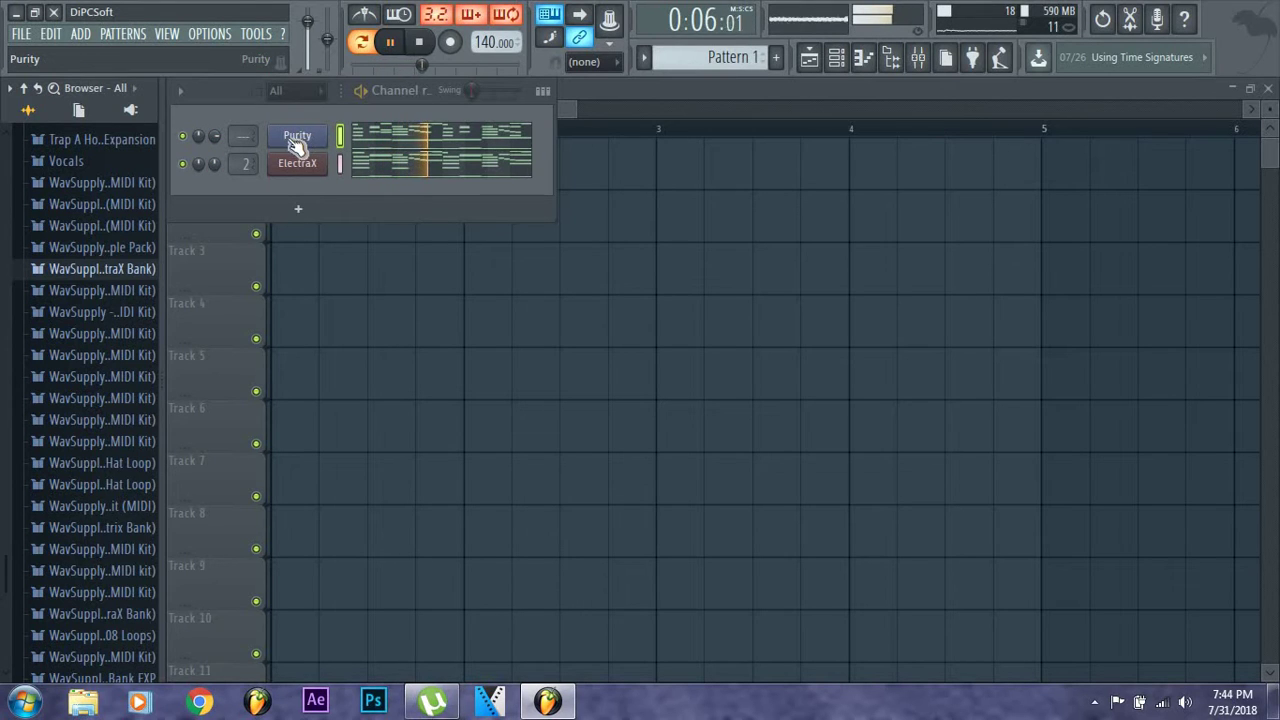
{"action": "left_click", "coordinate": [120, 272]}
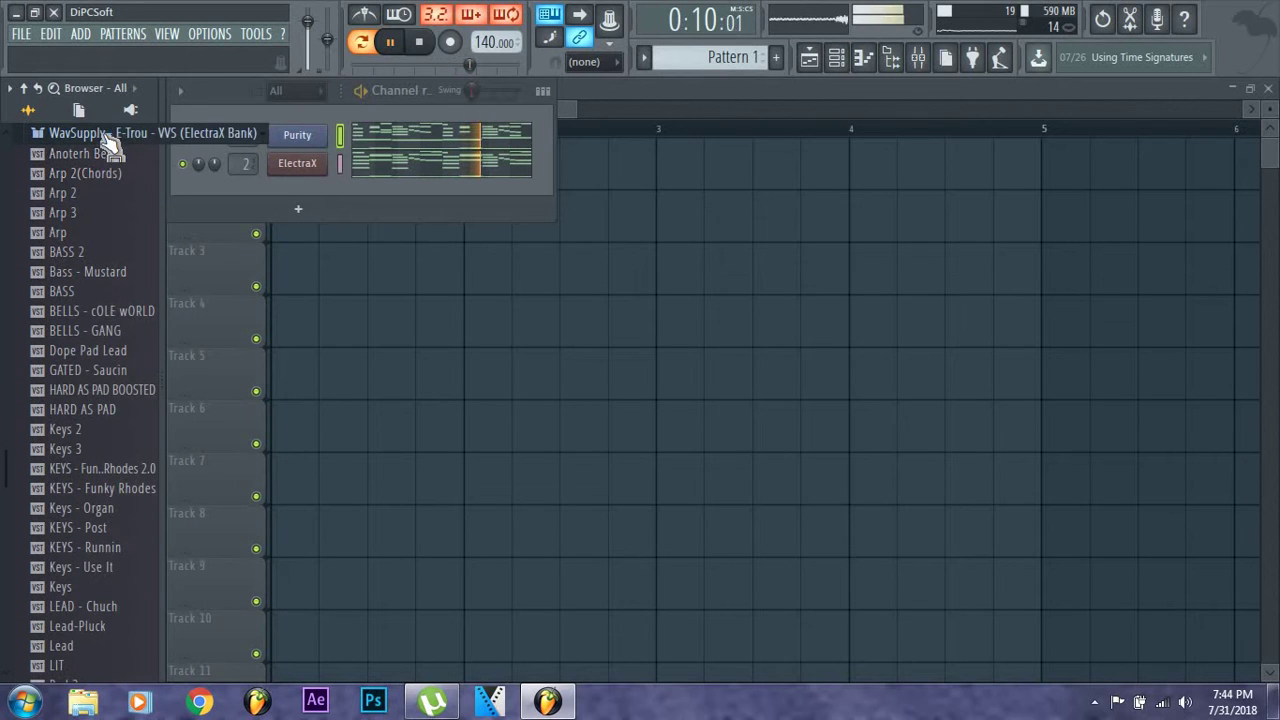
Add a second ElectraX channel and move its plugin window clear of the channel rack
{"action": "left_click", "coordinate": [301, 209]}
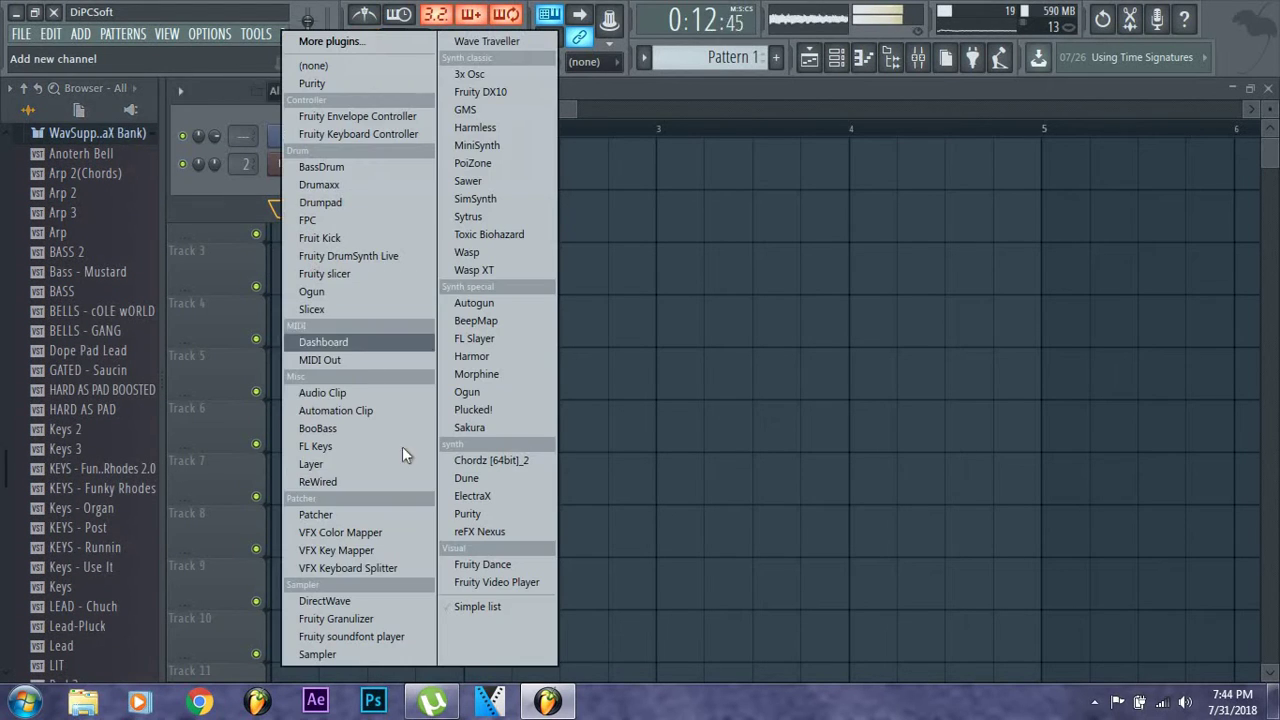
{"action": "left_click", "coordinate": [482, 496]}
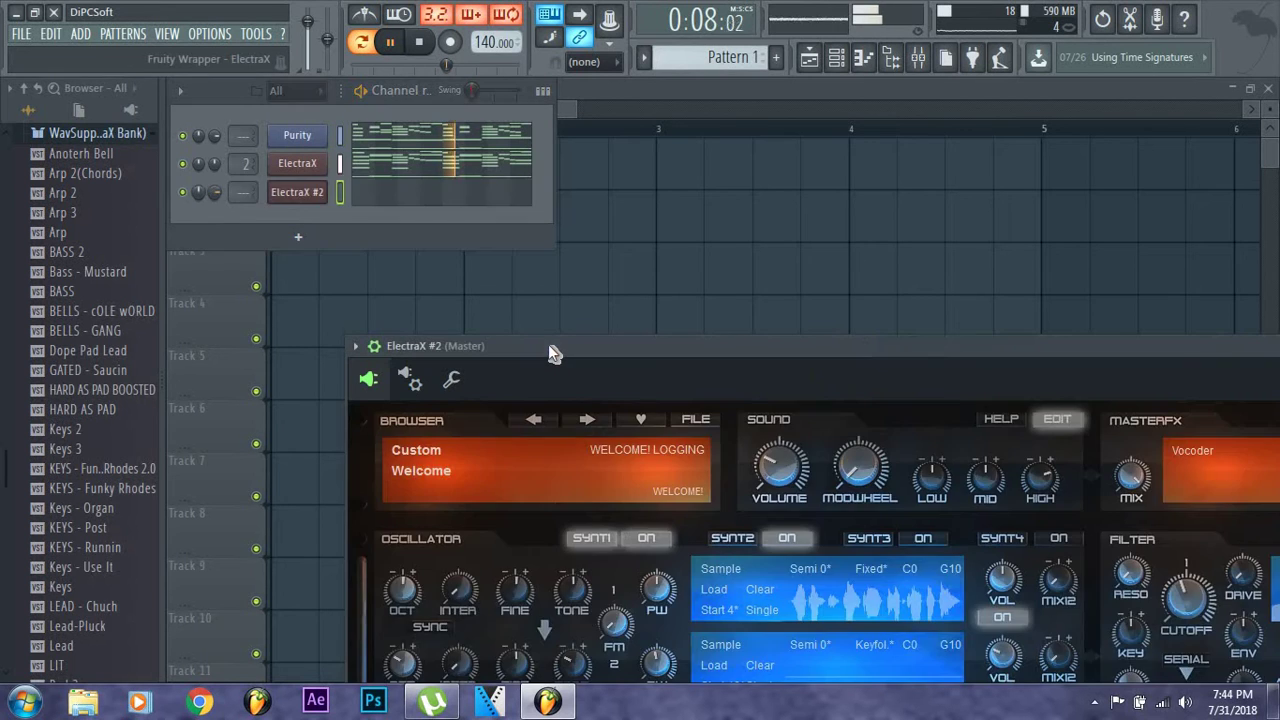
{"action": "left_click_drag", "start_coordinate": [548, 344], "coordinate": [366, 90]}
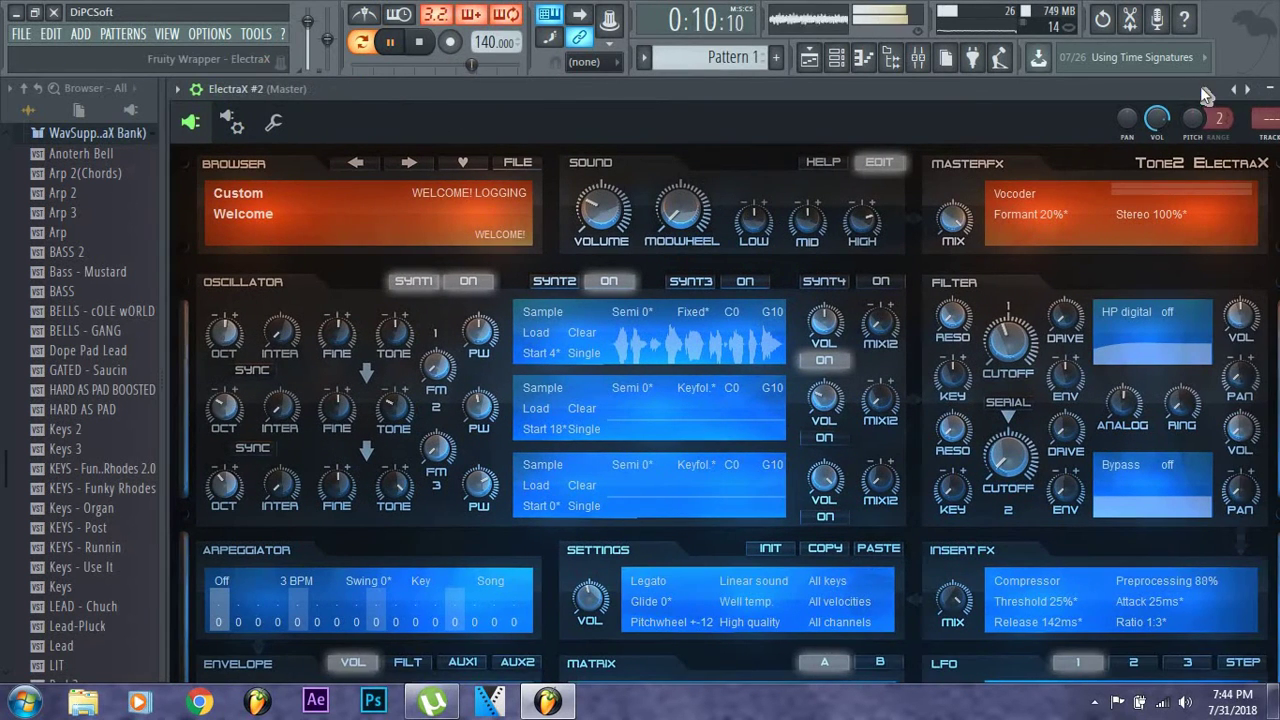
{"action": "left_click_drag", "start_coordinate": [1032, 97], "coordinate": [1265, 282]}
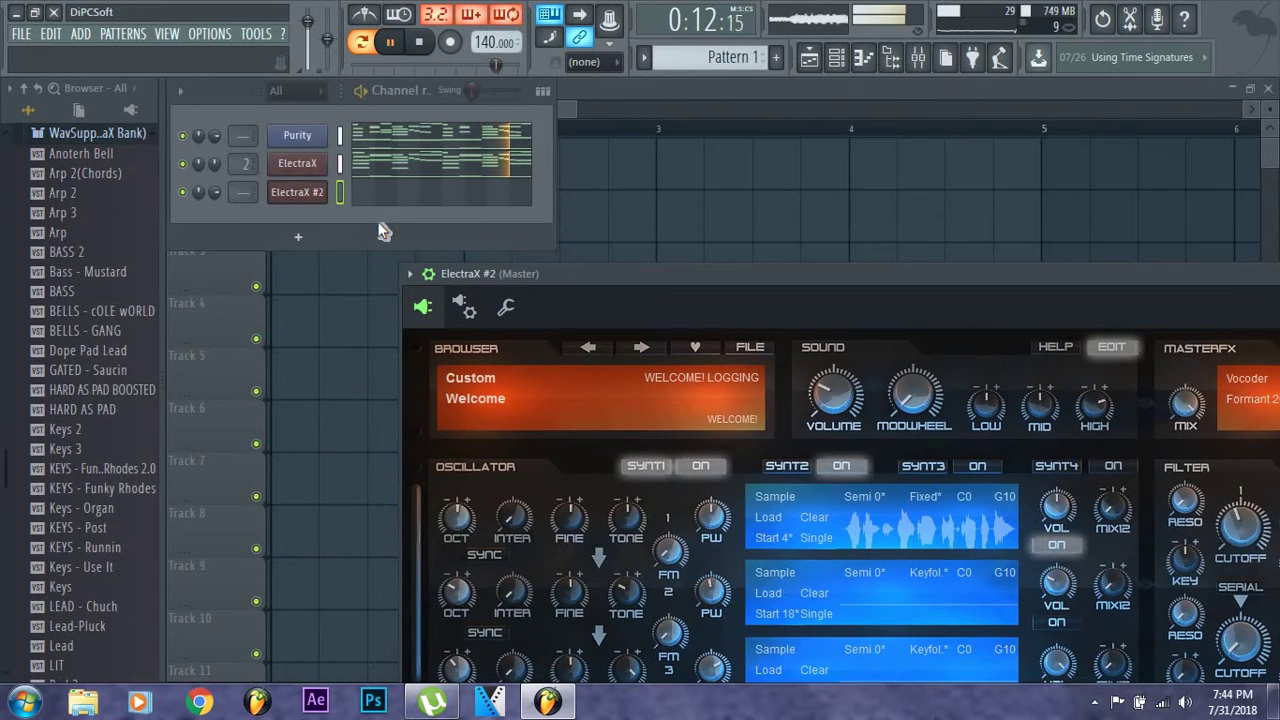
Load the BELLS - GANG preset into the ElectraX #2 channel, minimizing its piano roll first
{"action": "left_click", "coordinate": [412, 203]}
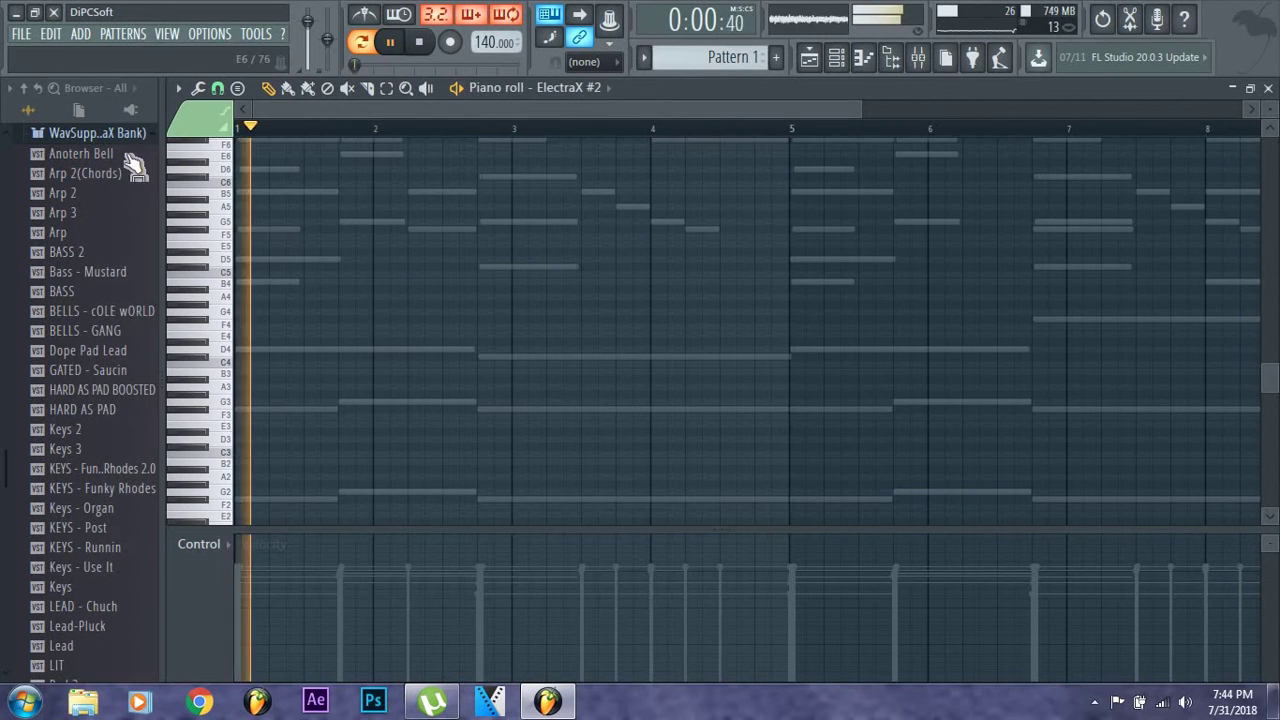
{"action": "left_click", "coordinate": [1230, 91]}
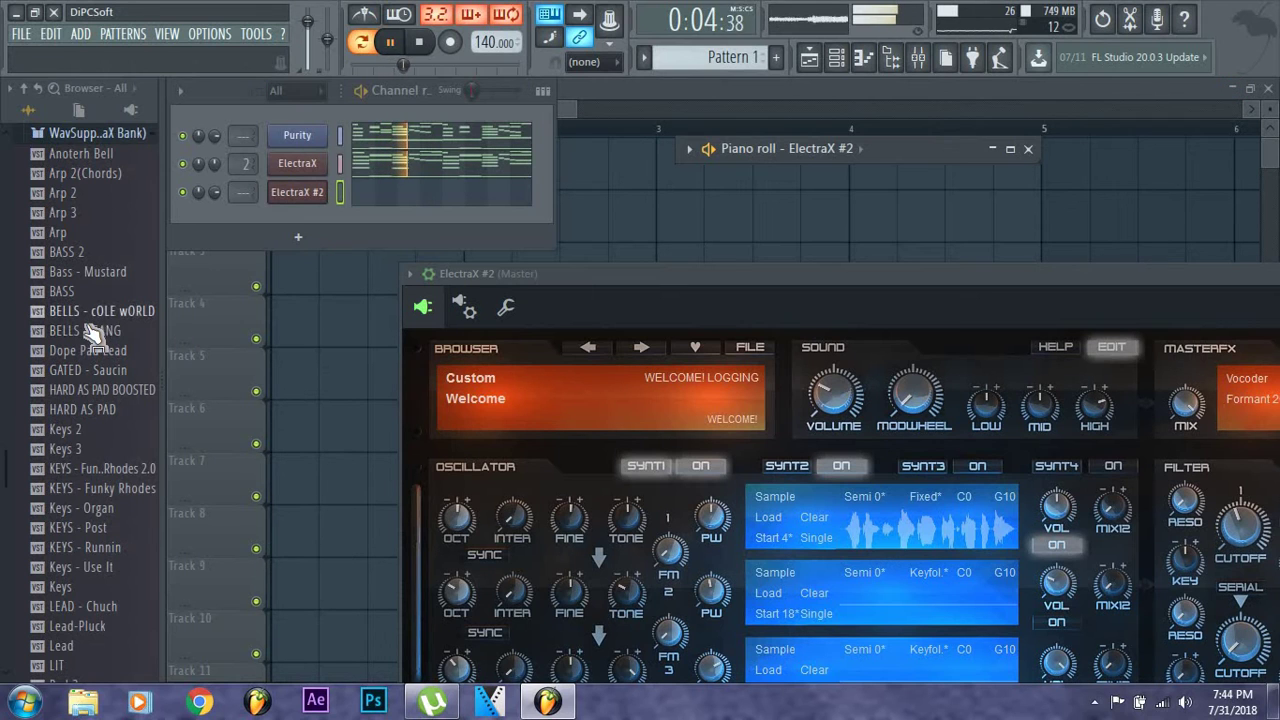
{"action": "left_click_drag", "start_coordinate": [308, 196], "coordinate": [310, 195]}
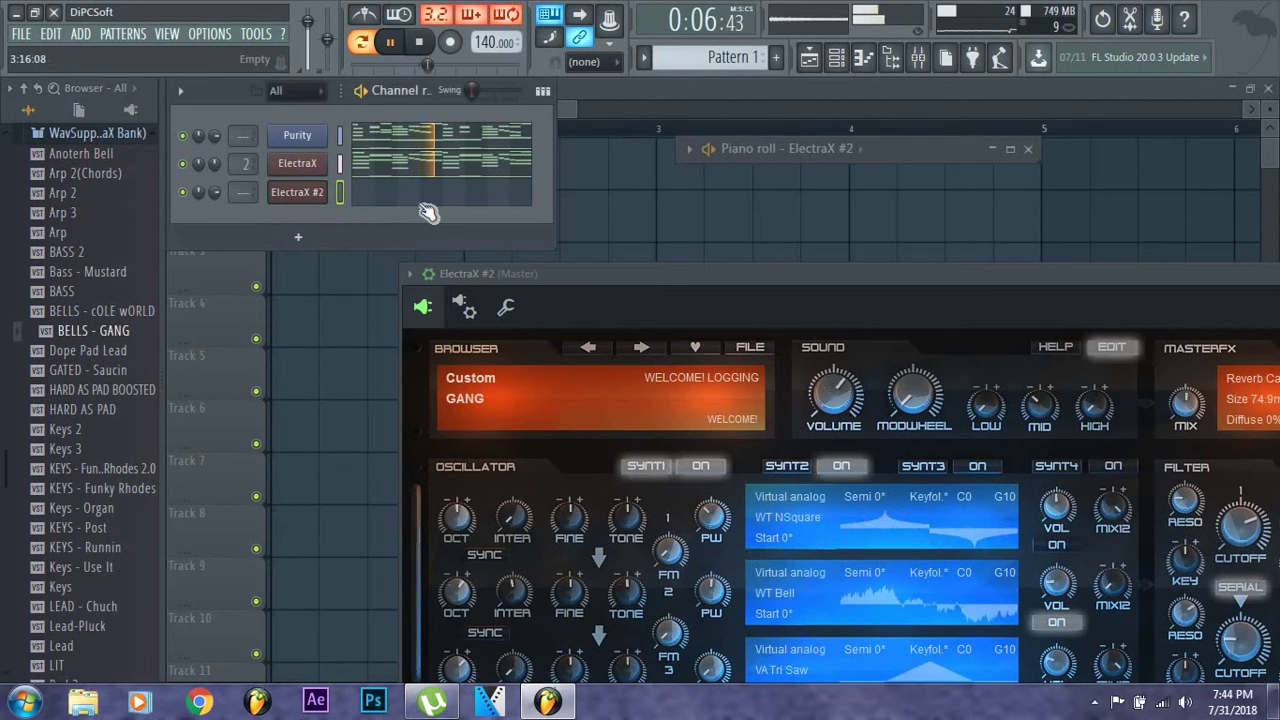
Open ElectraX #2's piano roll at full size and place a short B5 note at the start of bar 1
{"action": "left_click", "coordinate": [428, 205]}
{"action": "double_click", "coordinate": [1186, 146]}
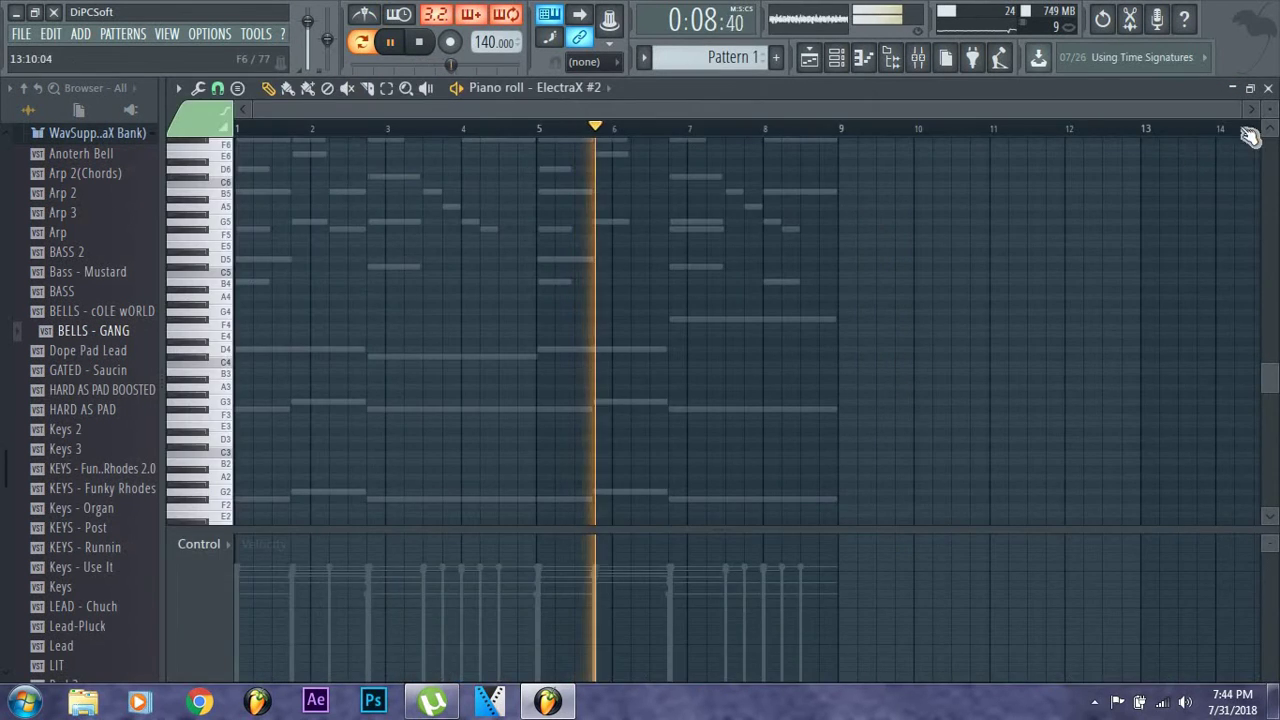
{"action": "left_click_drag", "start_coordinate": [1106, 120], "coordinate": [929, 143]}
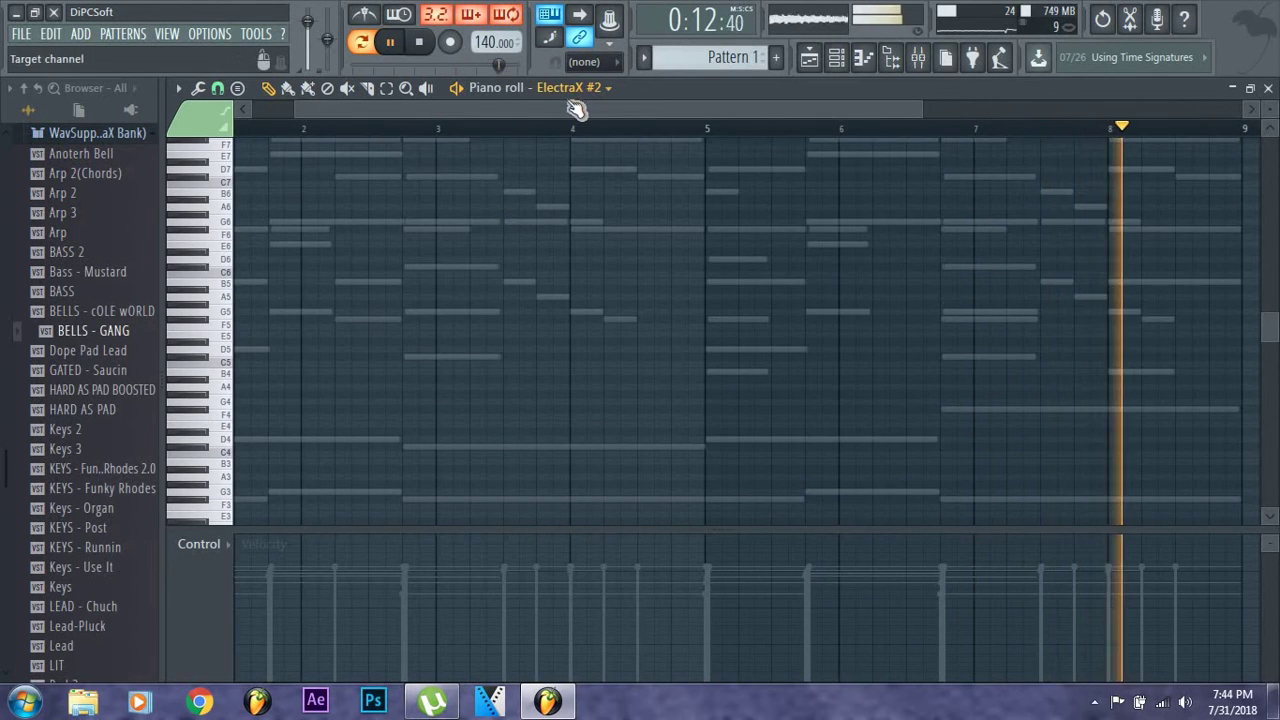
{"action": "scroll", "coordinate": [230, 170], "scroll_direction": "left", "scroll_amount": 1}
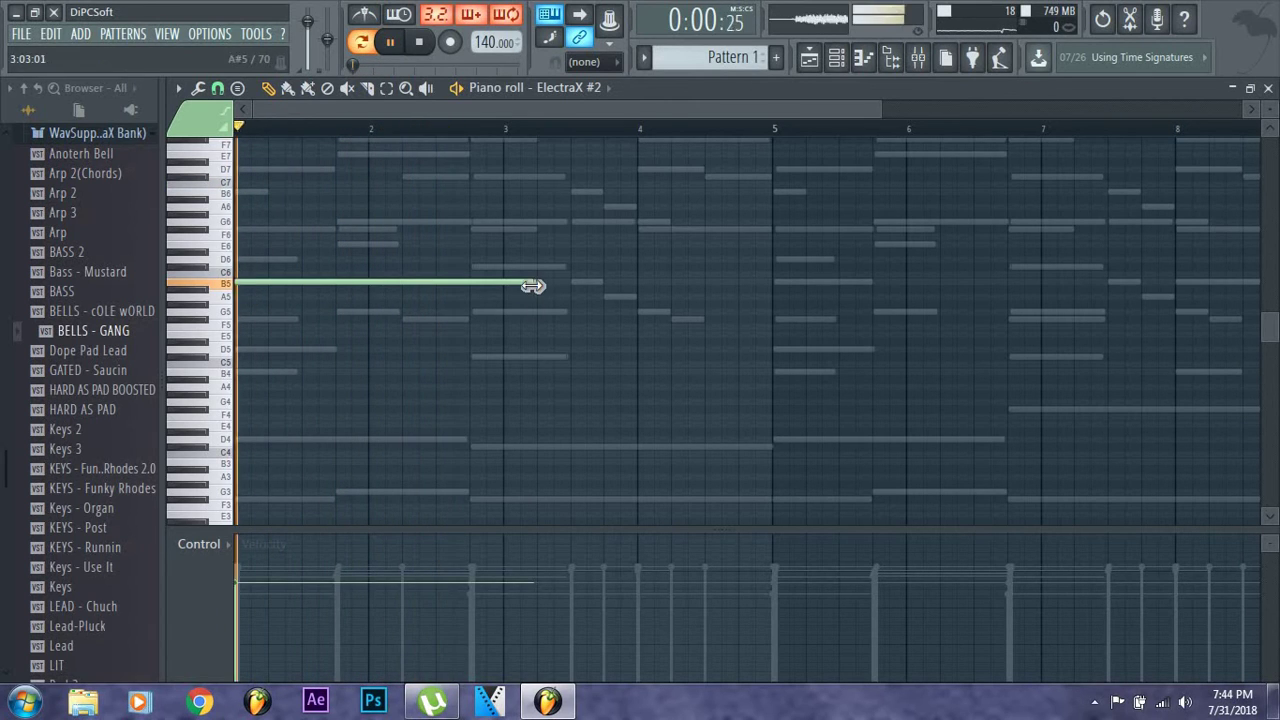
{"action": "left_click_drag", "start_coordinate": [532, 287], "coordinate": [254, 334]}
Add a short D6 note in bar 1 after the B5, raise both notes' velocity, and audition the pattern
{"action": "key", "text": "space"}
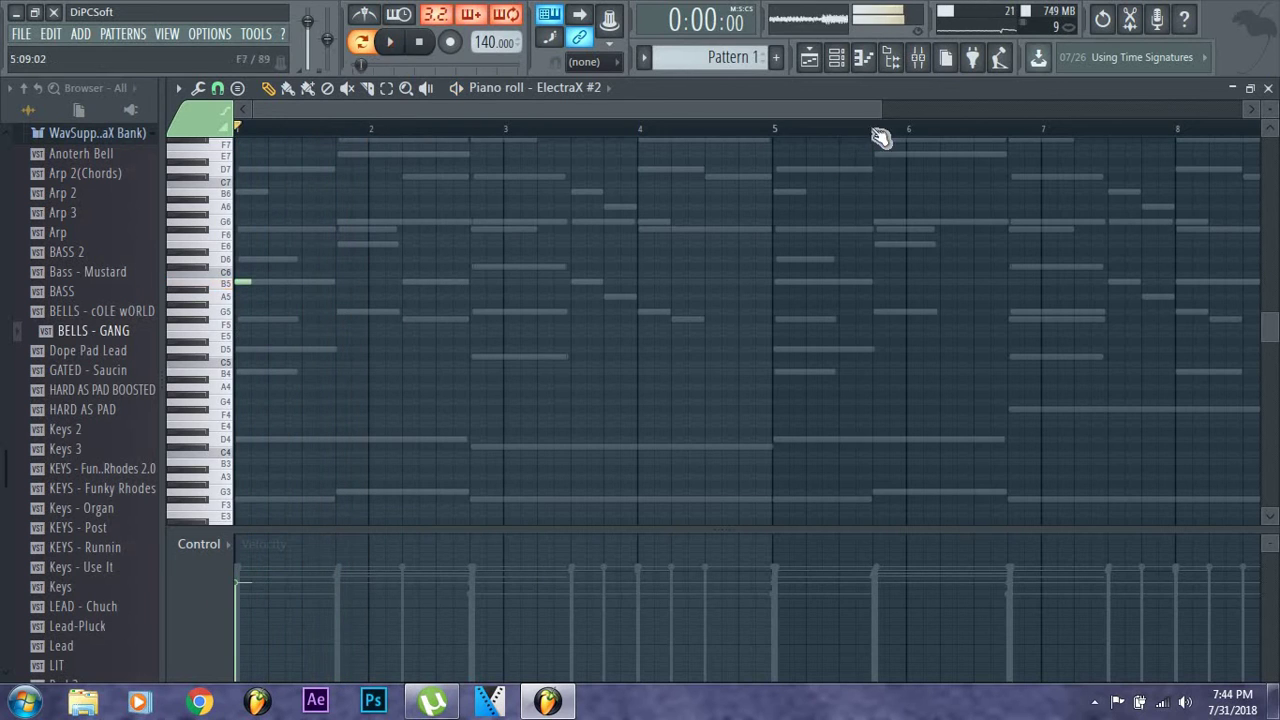
{"action": "left_click_drag", "start_coordinate": [882, 108], "coordinate": [926, 151]}
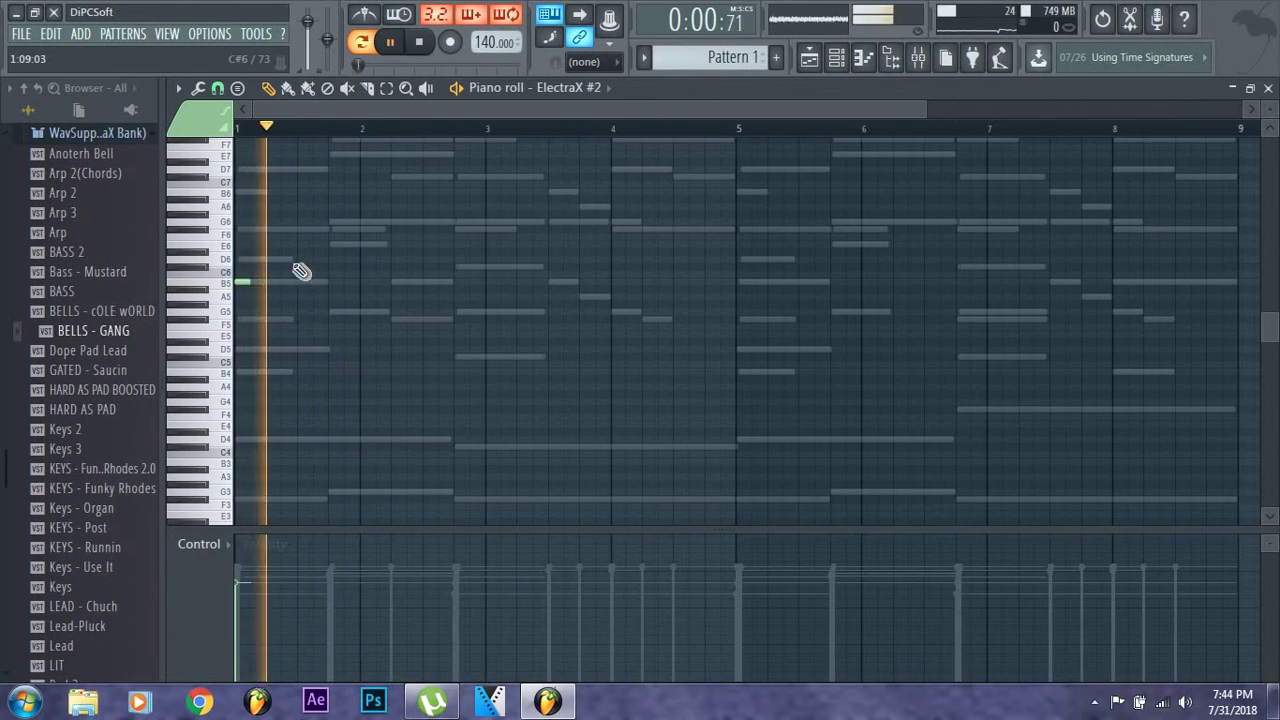
{"action": "key", "text": "space"}
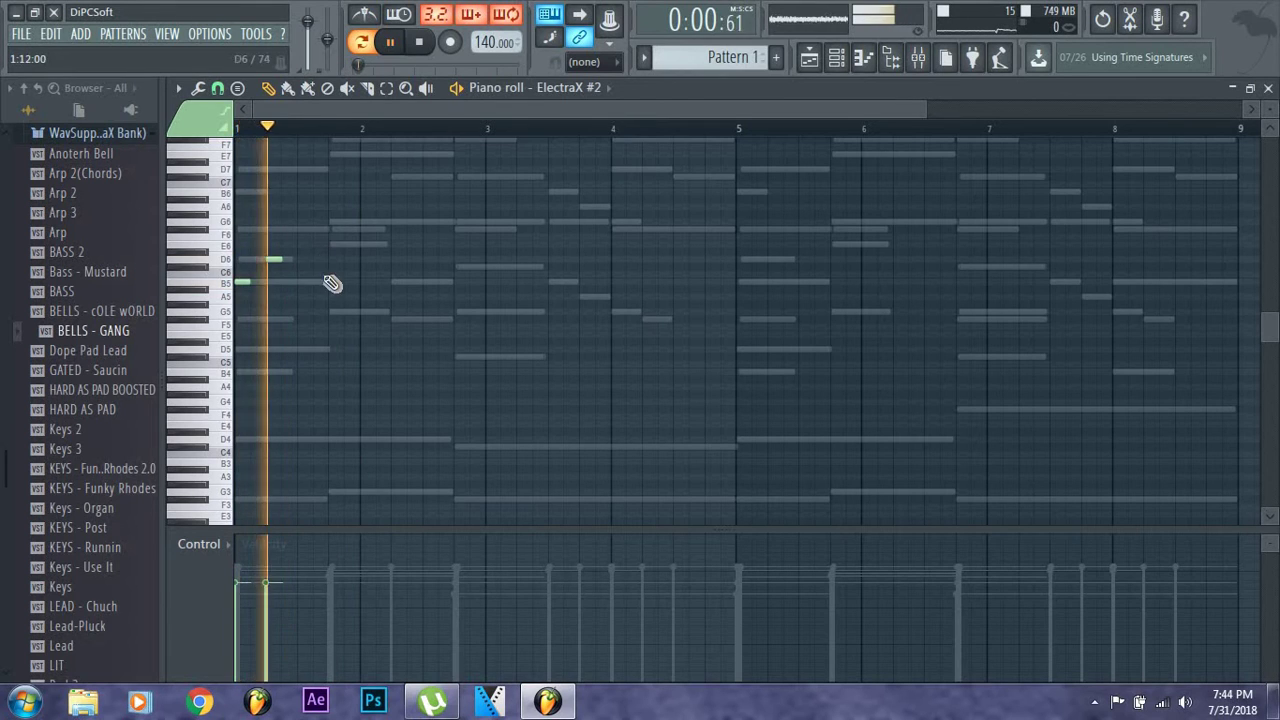
{"action": "key", "text": "ctrl+a"}
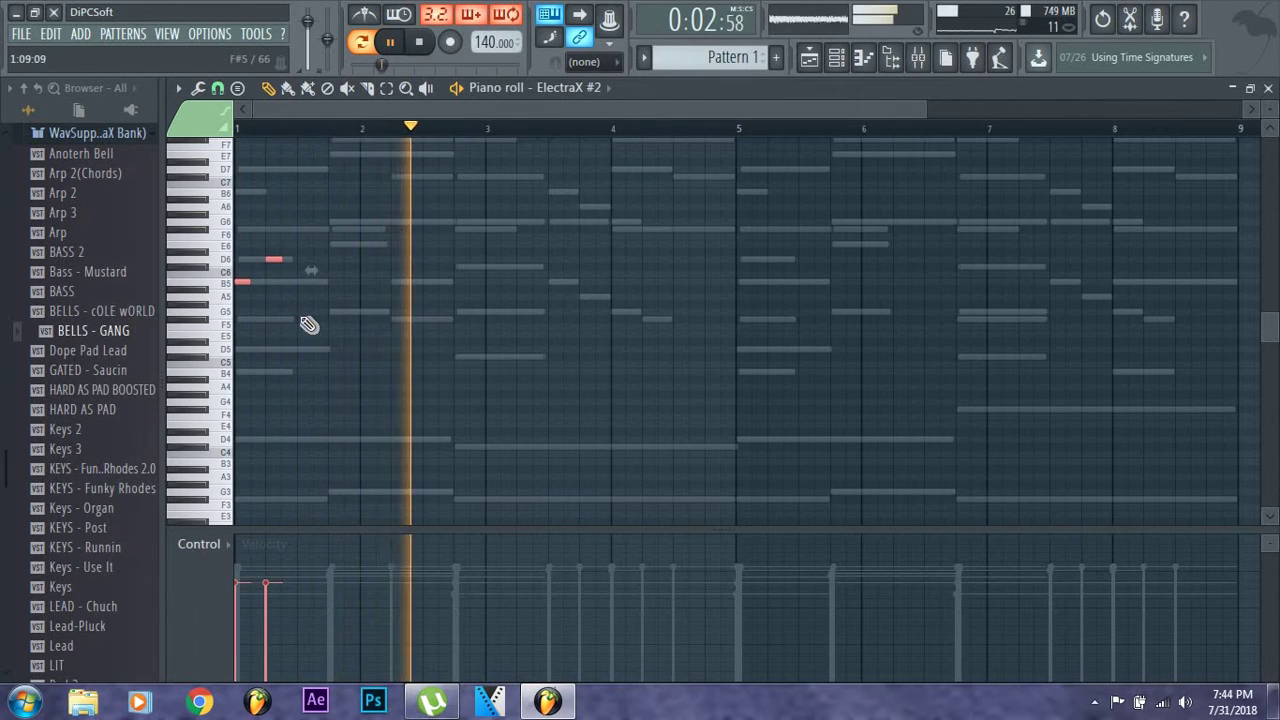
{"action": "key", "text": "space"}
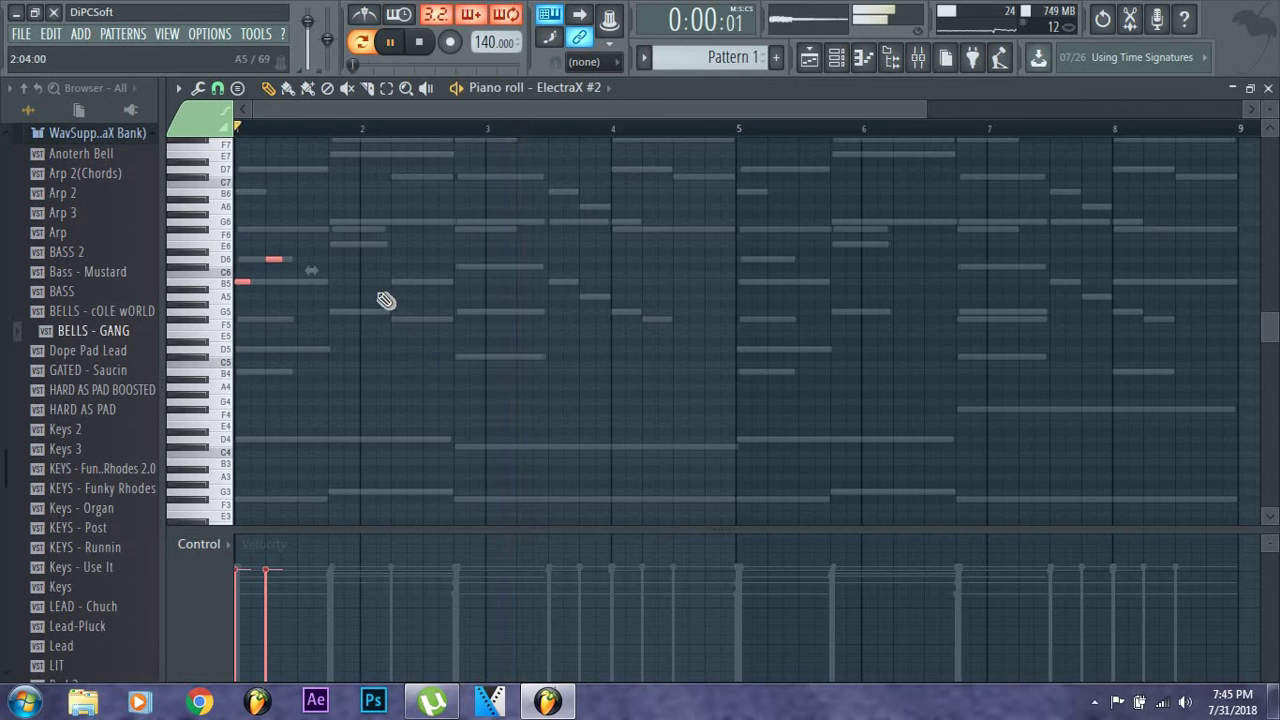
Add short descending E7, G6 and E6 notes from late in bar 1 into bar 2, auditioning them against the ghost notes
{"action": "scroll", "coordinate": [386, 297], "scroll_direction": "up", "scroll_amount": 2}
{"action": "key", "text": "space"}
{"action": "key", "text": "space"}
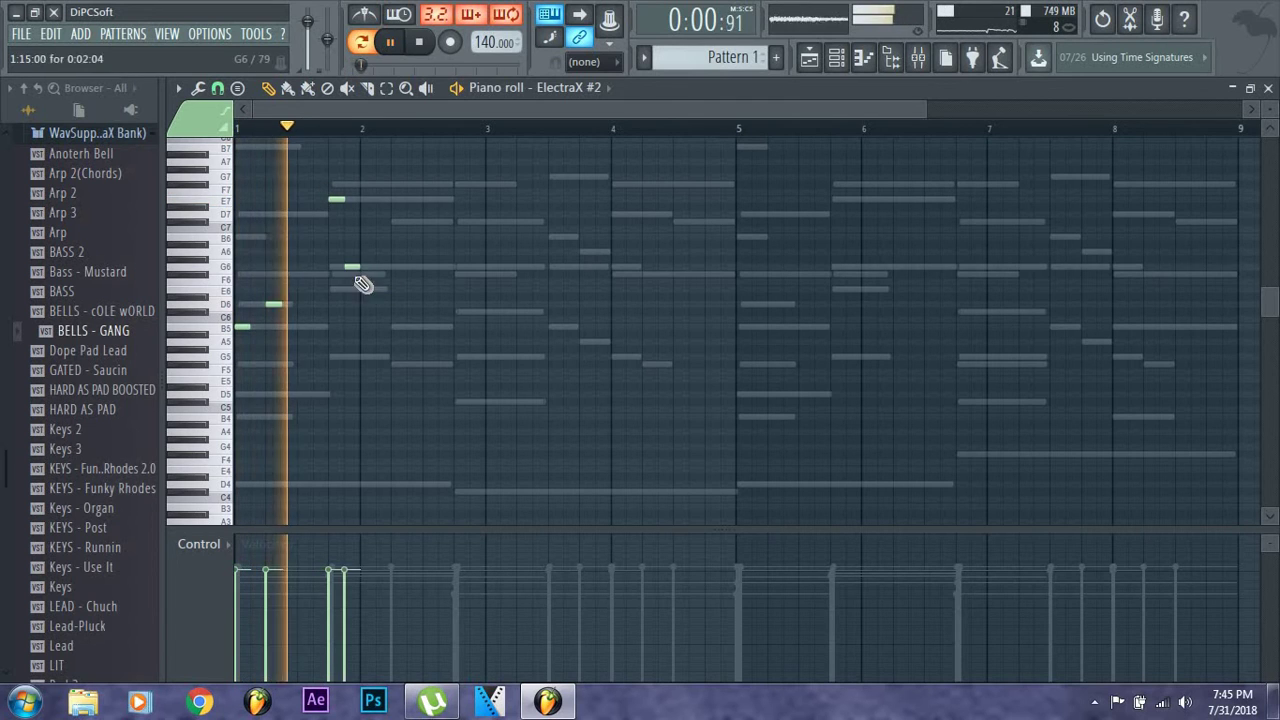
{"action": "left_click", "coordinate": [357, 270]}
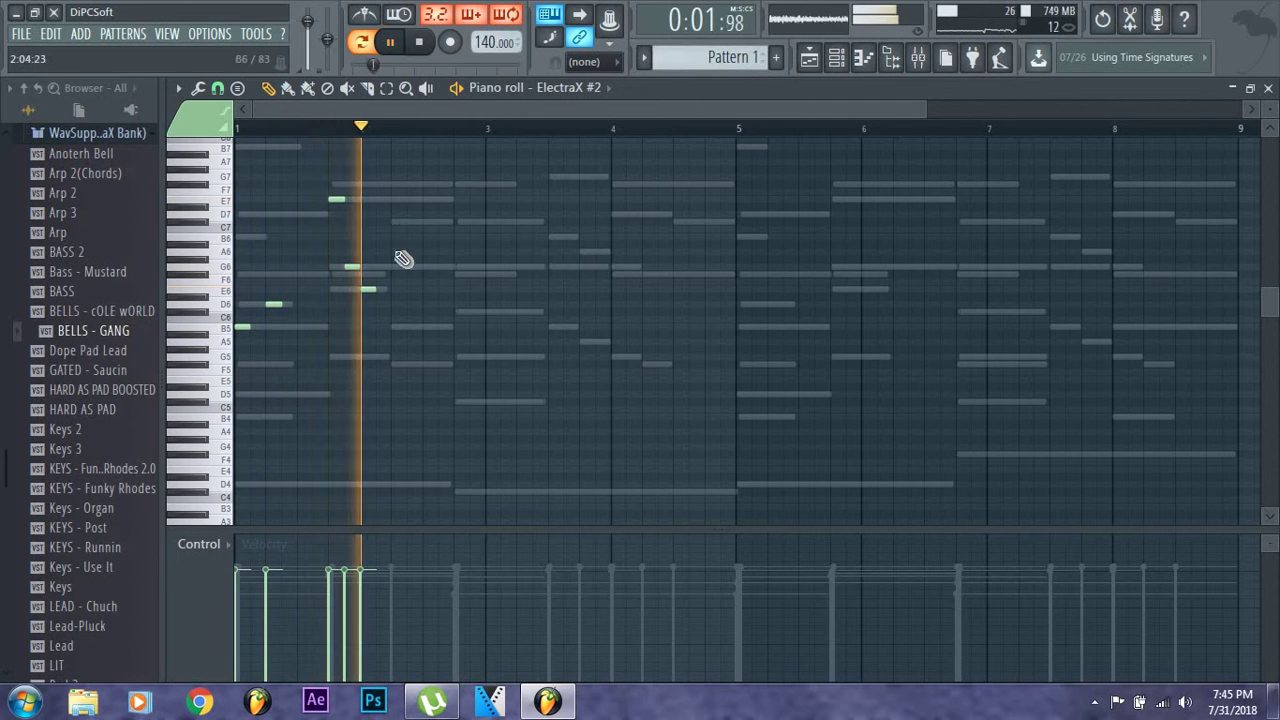
Place short C#6, B5 and G5 notes late in bar 2, midway through bar 3 and at bar 4, and stop playback
{"action": "left_click", "coordinate": [457, 311]}
{"action": "left_click", "coordinate": [553, 327]}
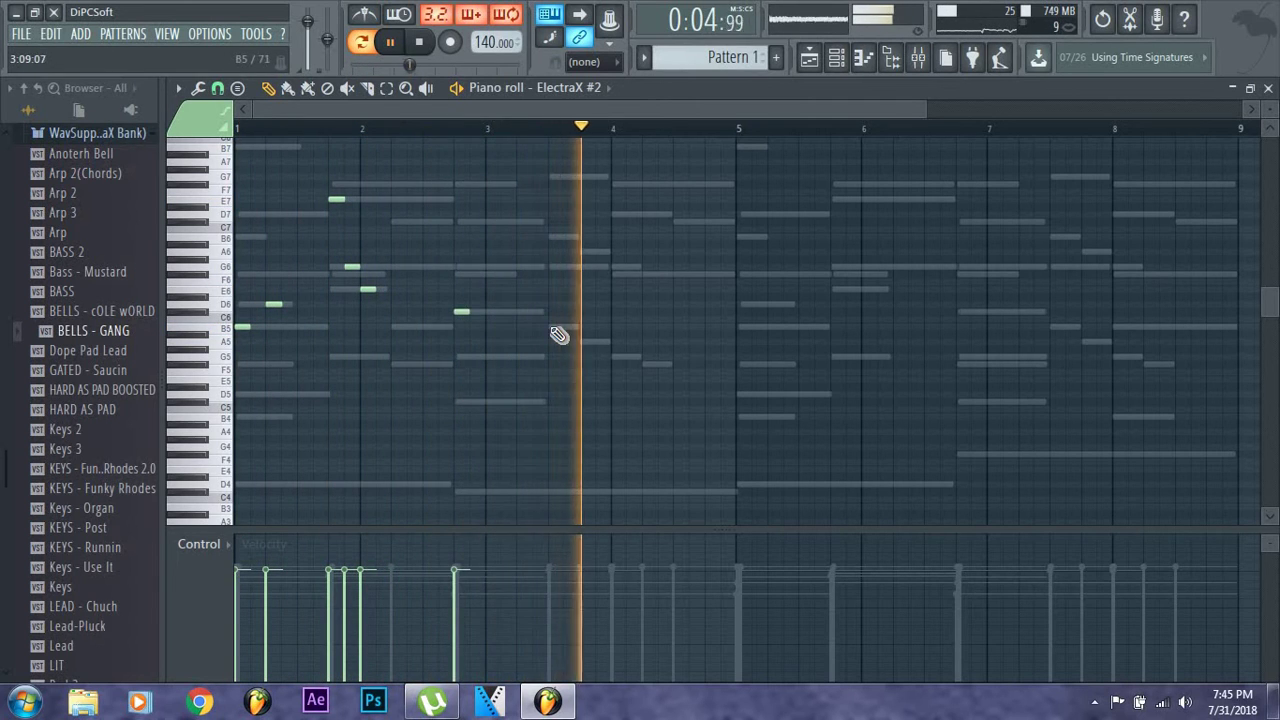
{"action": "left_click", "coordinate": [614, 357]}
{"action": "key", "text": "space"}
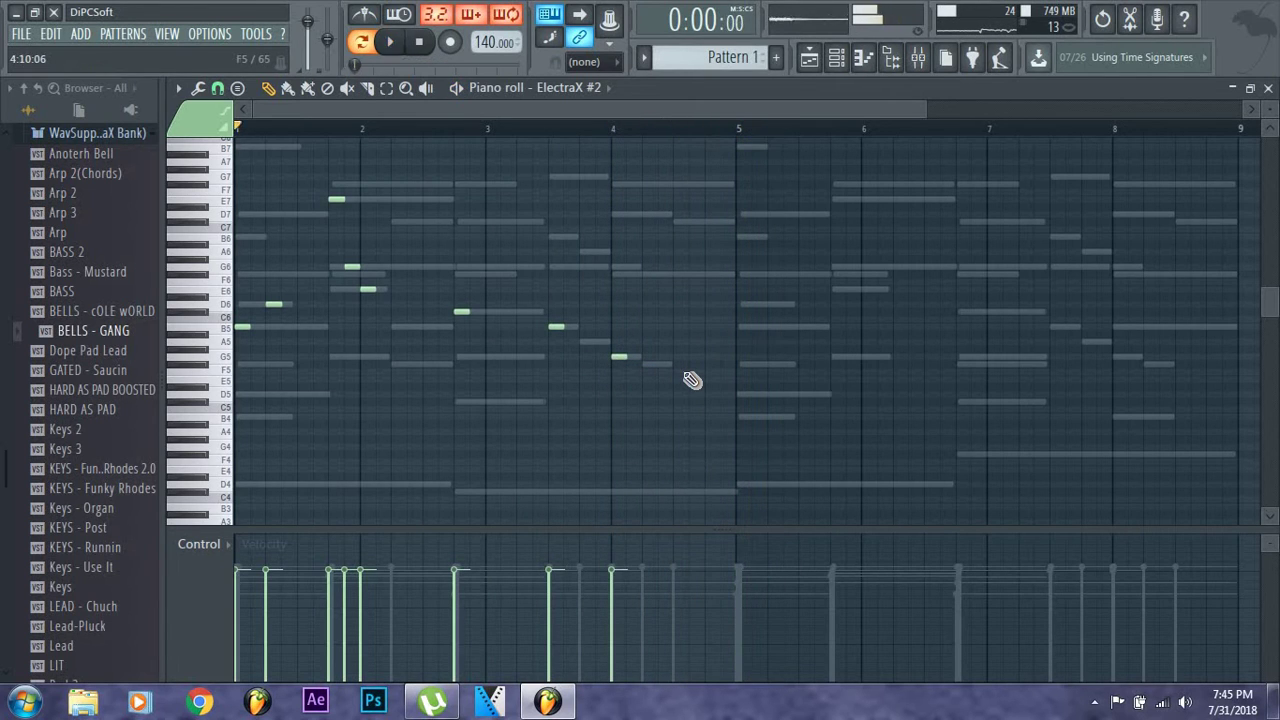
Add a short F#5 note midway through bar 4 and duplicate the whole bell phrase so the copy starts at bar 5
{"action": "left_click", "coordinate": [677, 365]}
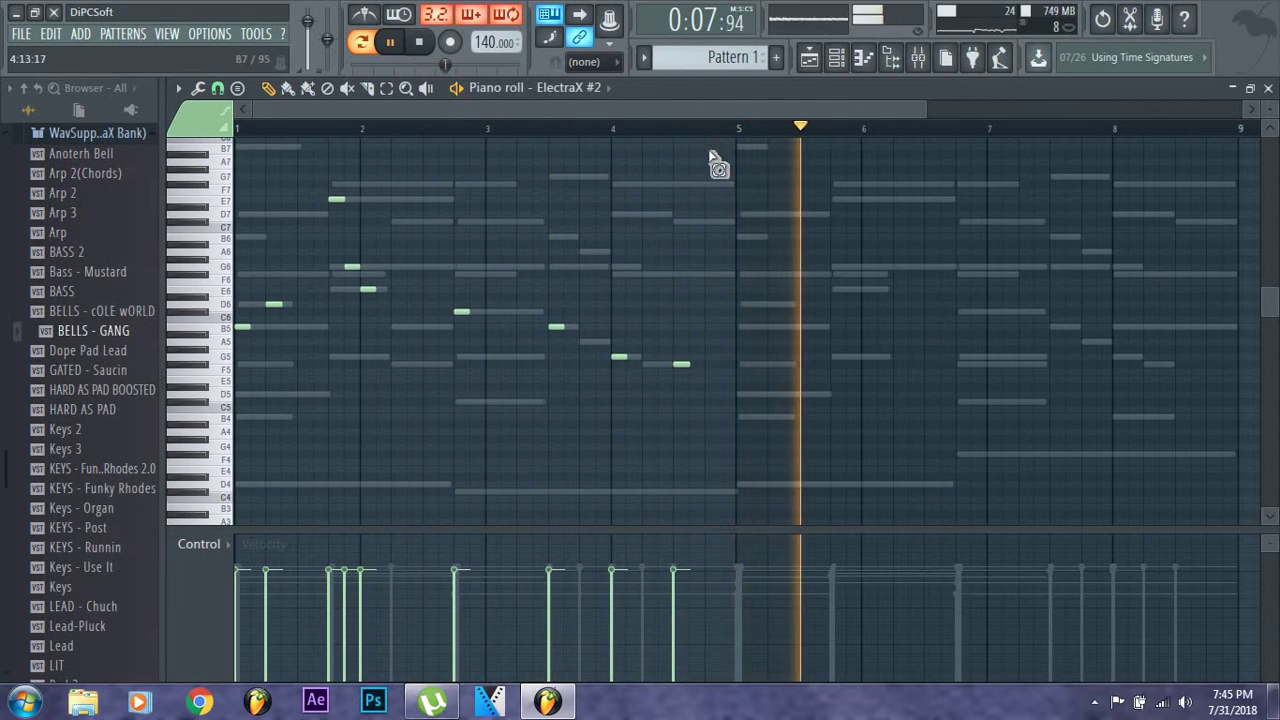
{"action": "key", "text": "ctrl+a"}
{"action": "key", "text": "ctrl+b"}
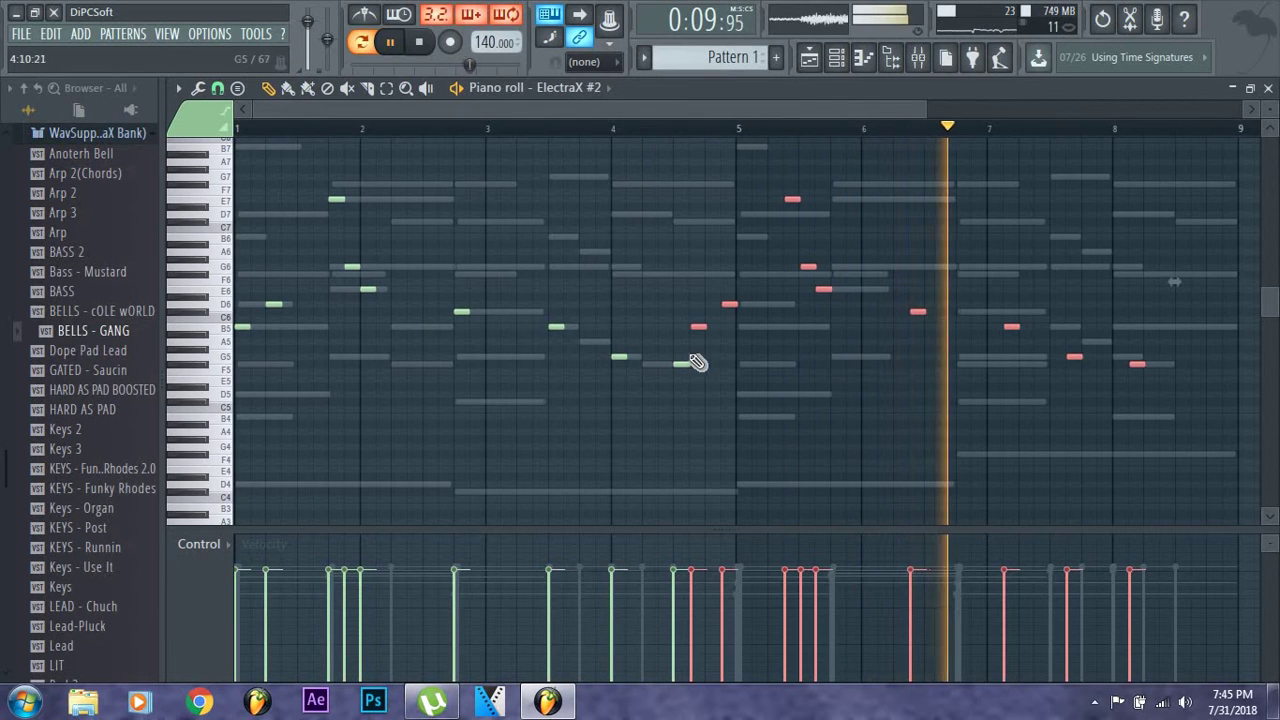
{"action": "left_click_drag", "start_coordinate": [697, 329], "coordinate": [741, 324]}
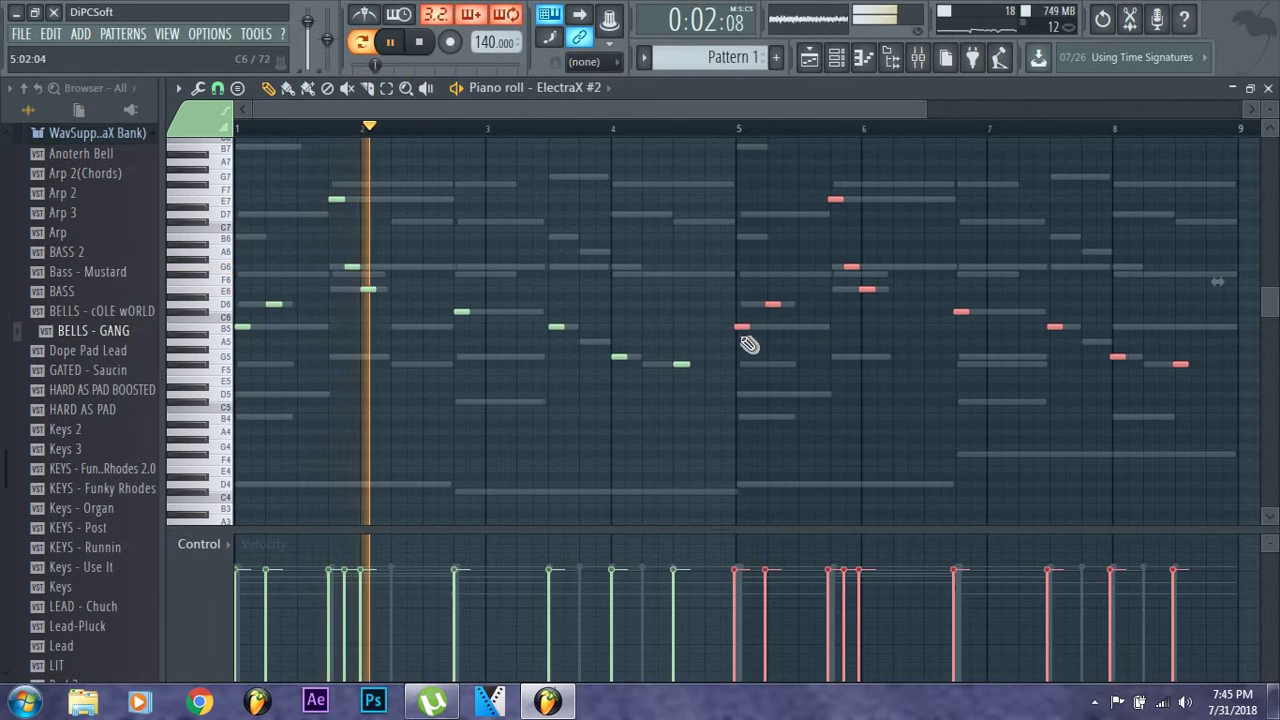
{"action": "left_click_drag", "start_coordinate": [737, 329], "coordinate": [749, 334]}
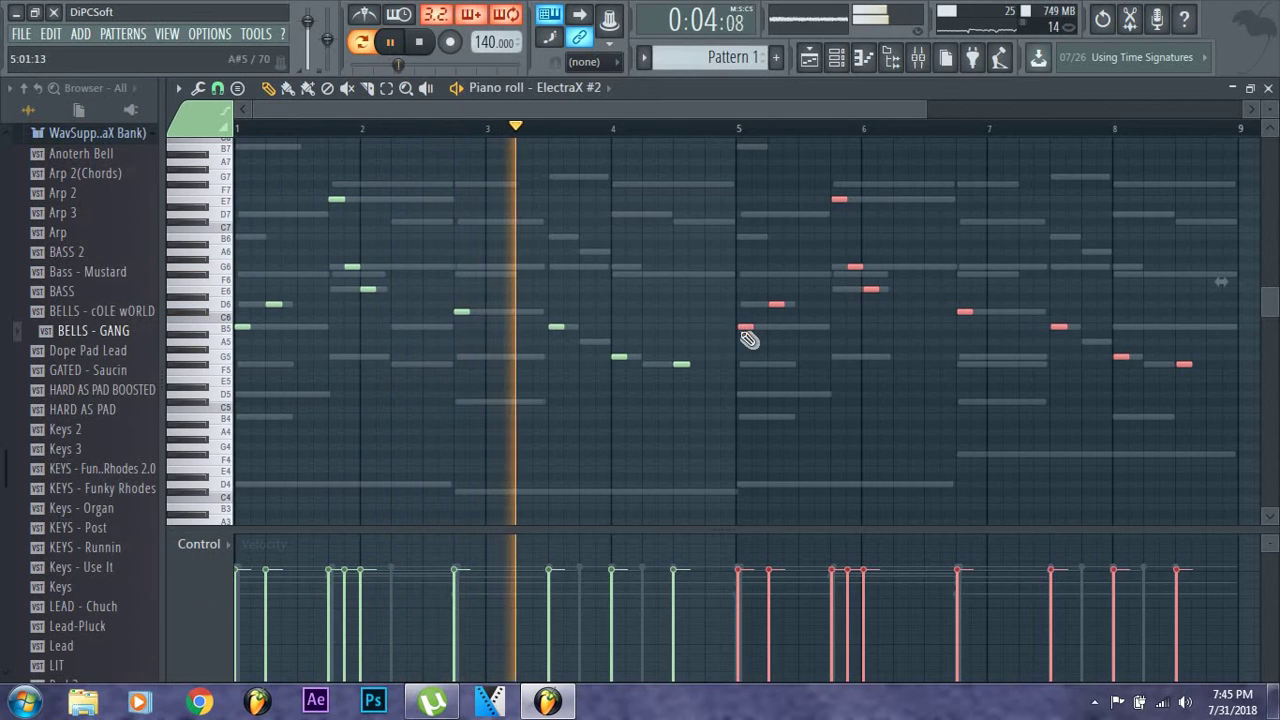
Select all the bell notes and quantize them
{"action": "key", "text": "ctrl+a"}
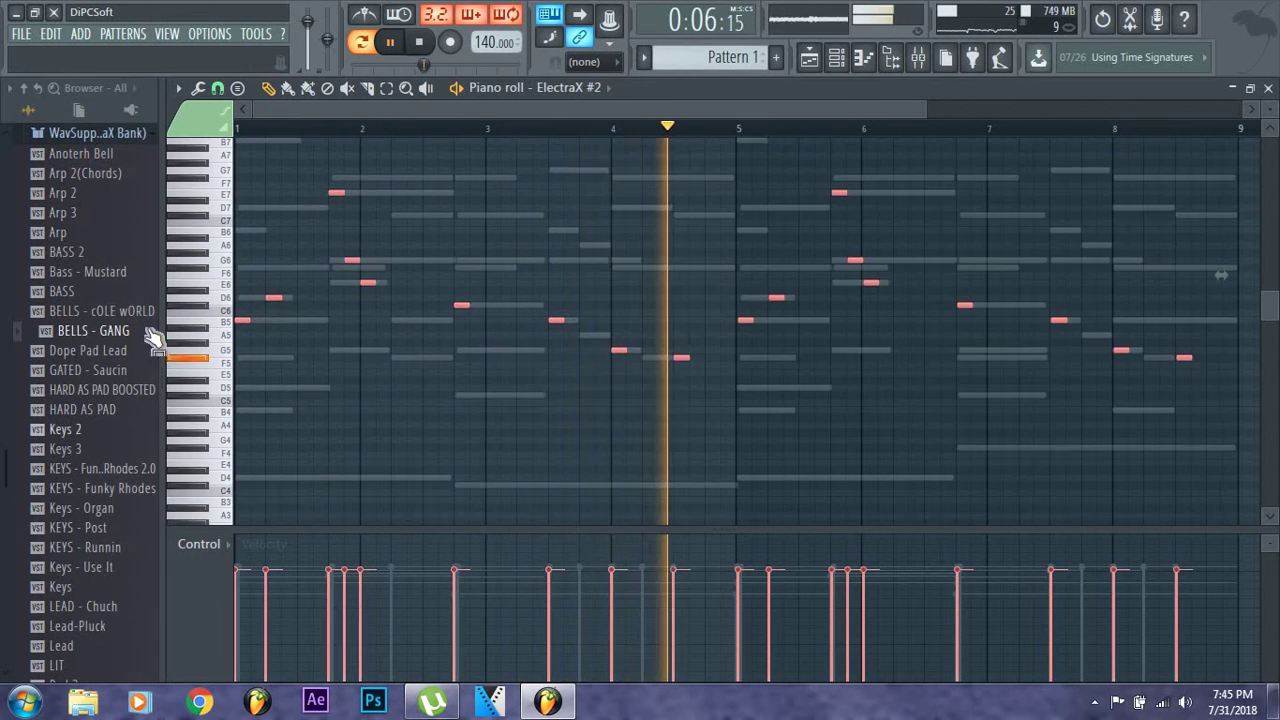
{"action": "left_click", "coordinate": [198, 88]}
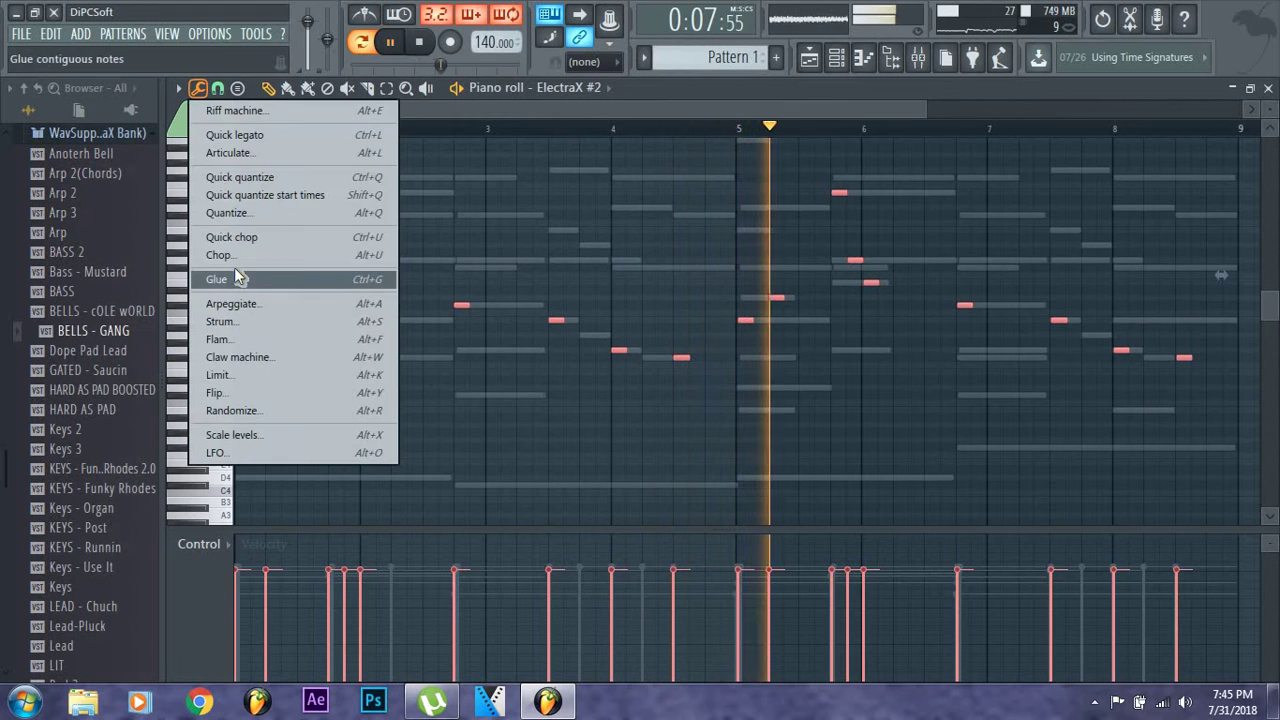
{"action": "left_click", "coordinate": [245, 214]}
{"action": "left_click", "coordinate": [1125, 456]}
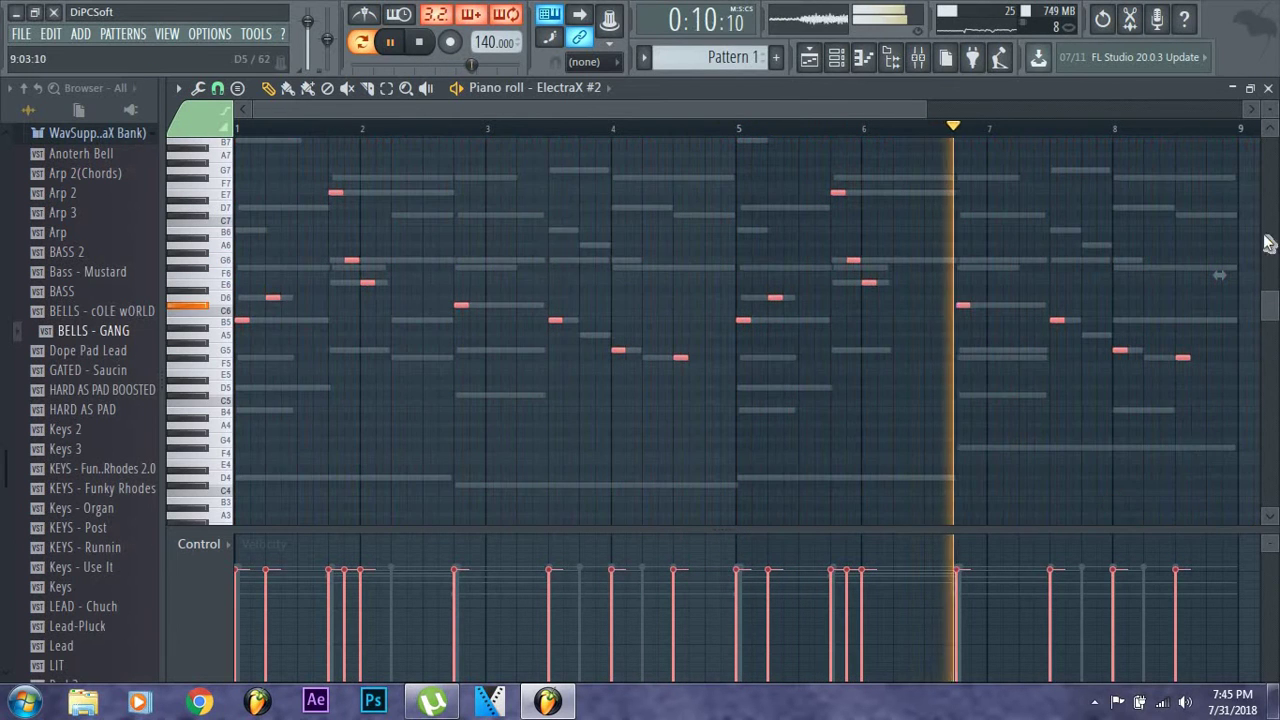
Close ElectraX #2's piano roll and plugin window, and add another ElectraX instrument channel
{"action": "left_click", "coordinate": [1259, 98]}
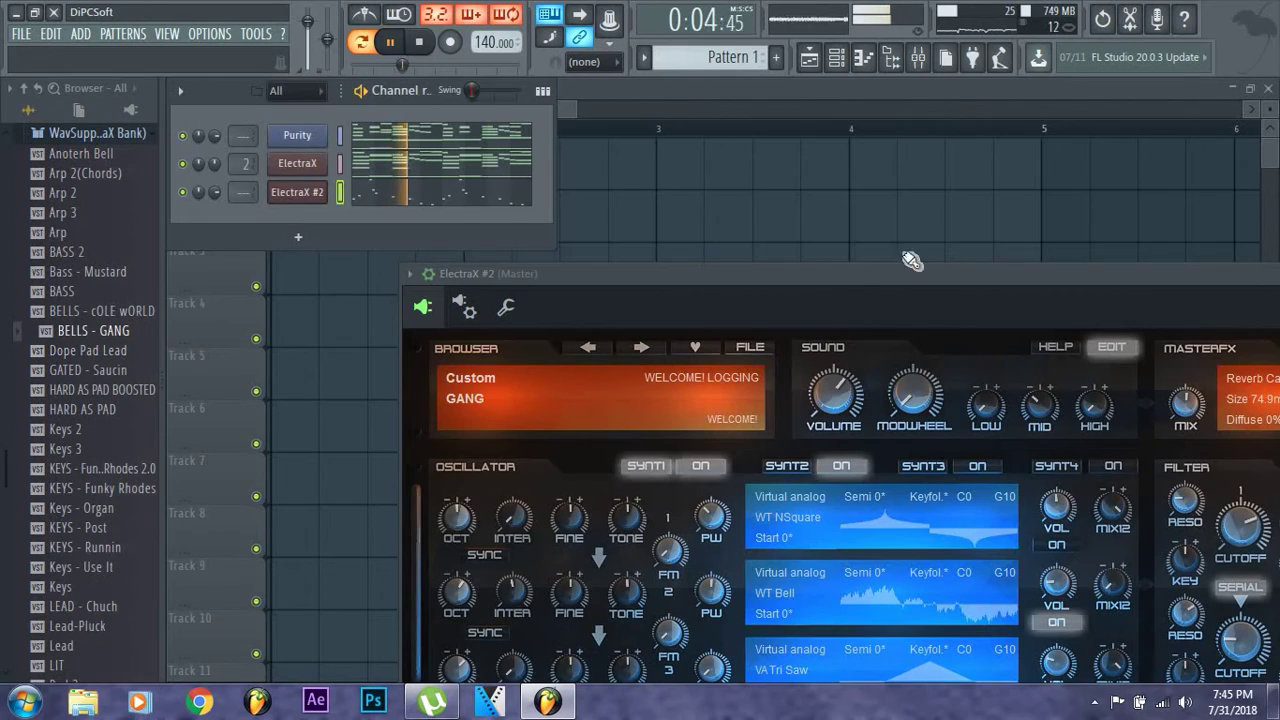
{"action": "left_click", "coordinate": [313, 204]}
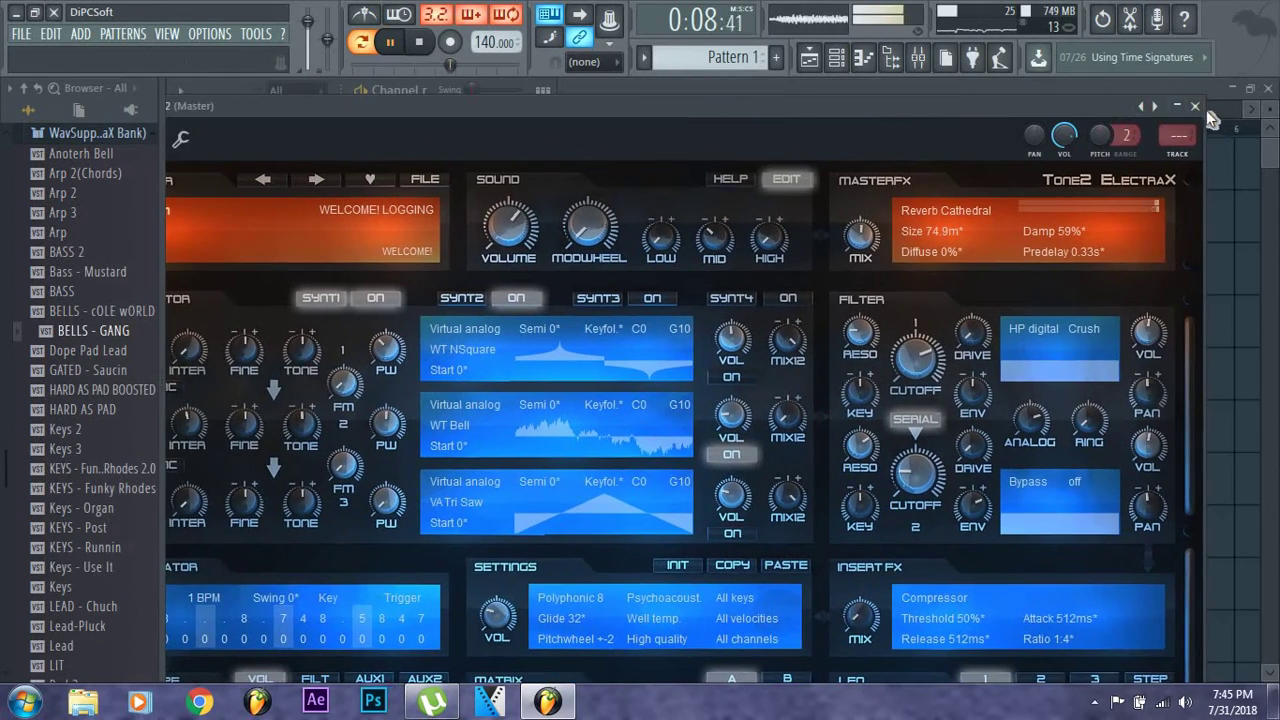
{"action": "left_click", "coordinate": [1168, 120]}
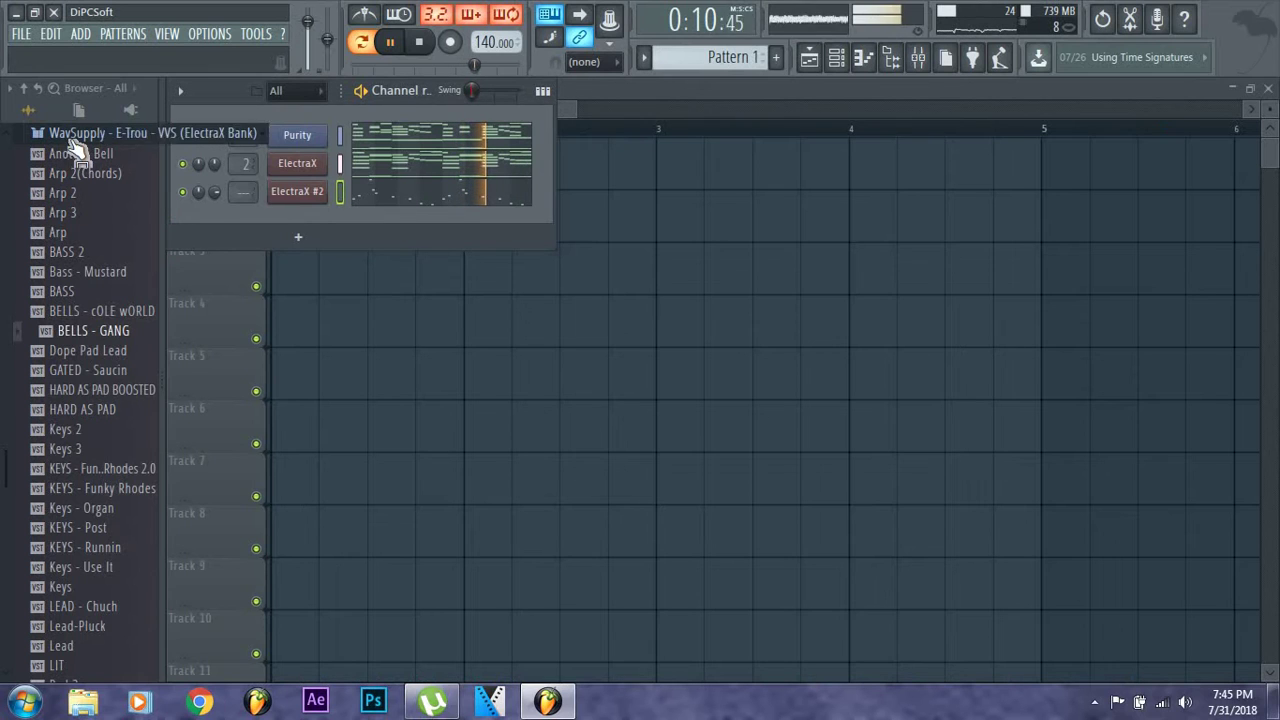
{"action": "left_click", "coordinate": [300, 238]}
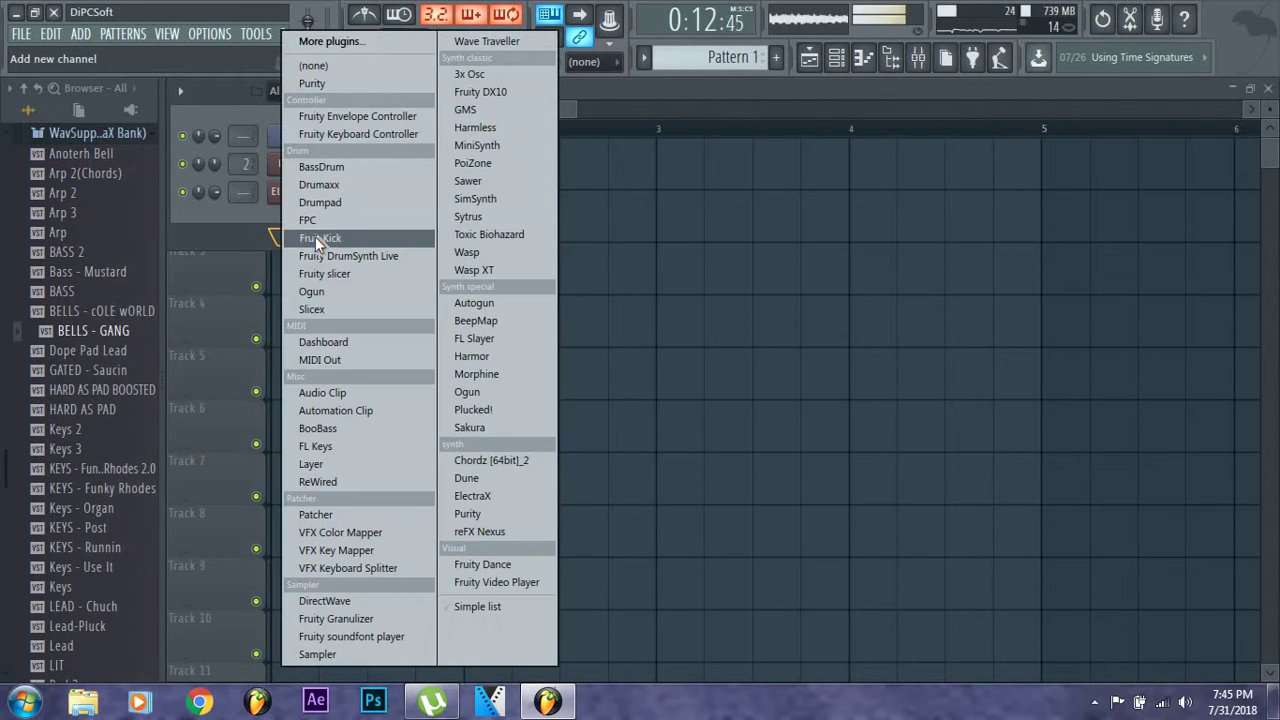
{"action": "left_click", "coordinate": [470, 497]}
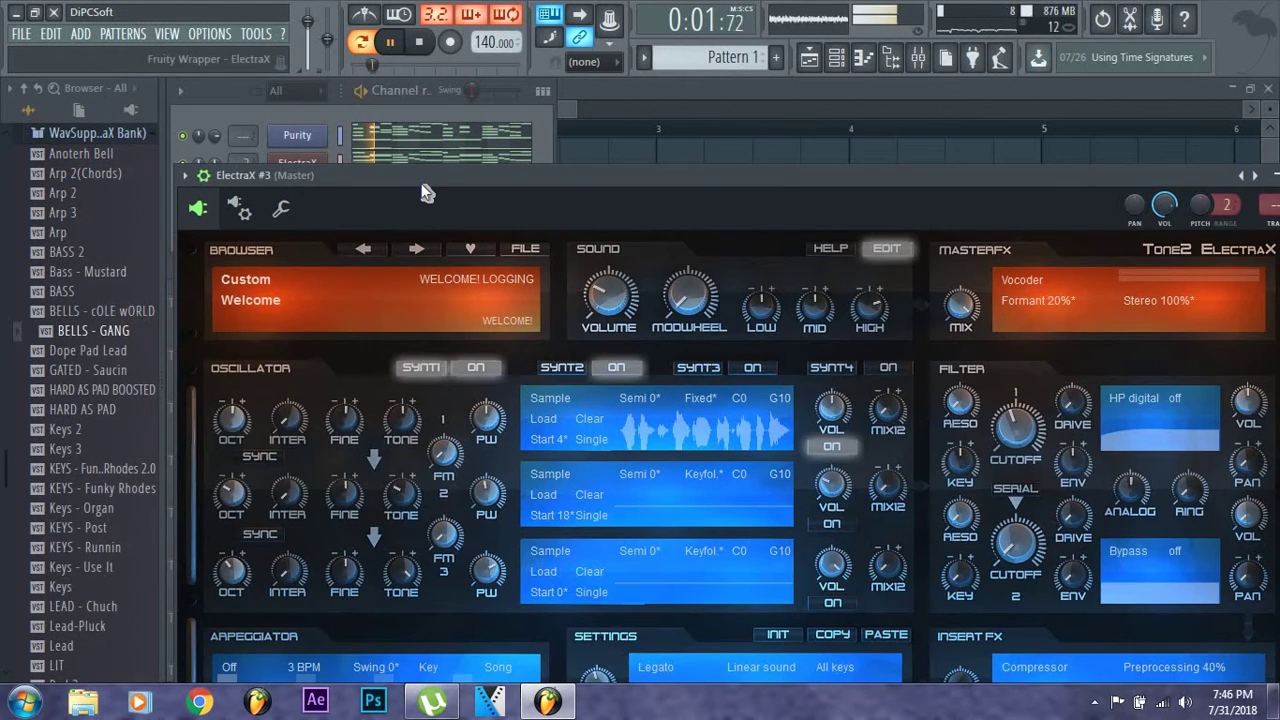
{"action": "left_click_drag", "start_coordinate": [425, 192], "coordinate": [678, 284]}
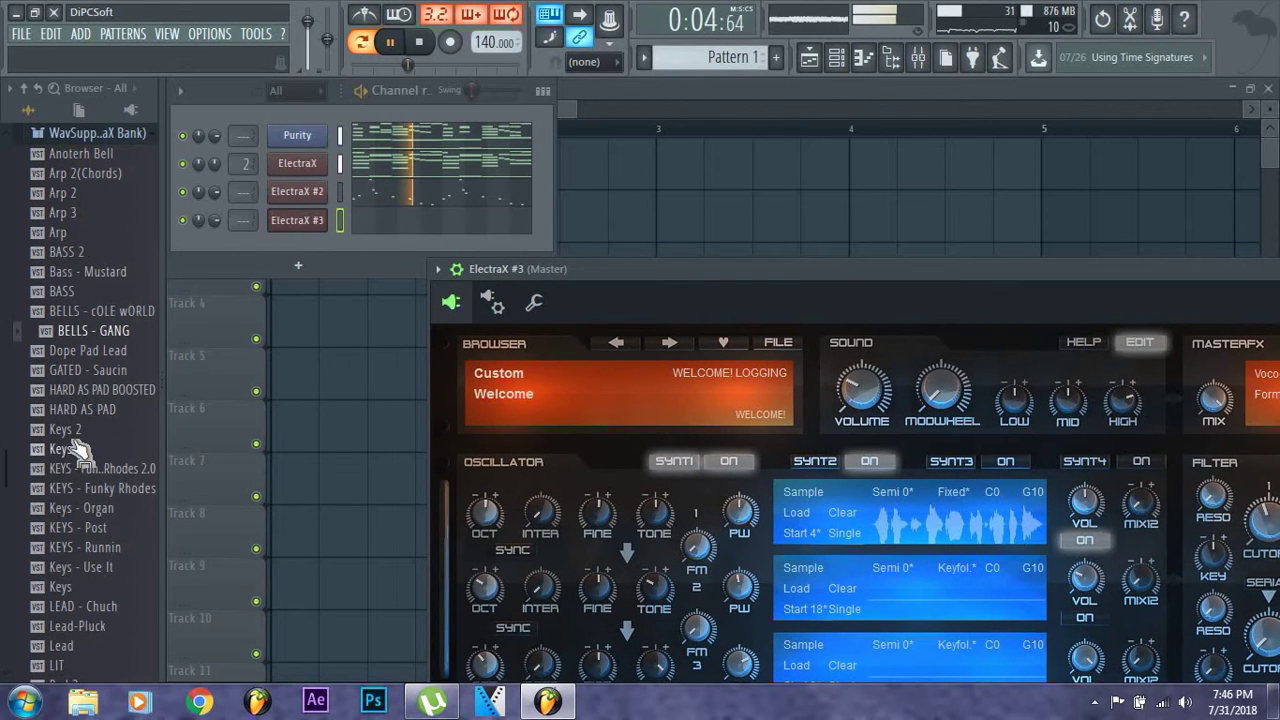
Load the Keys - Use It preset into ElectraX #3 and open that channel's piano roll
{"action": "scroll", "coordinate": [68, 468], "scroll_direction": "down", "scroll_amount": 2}
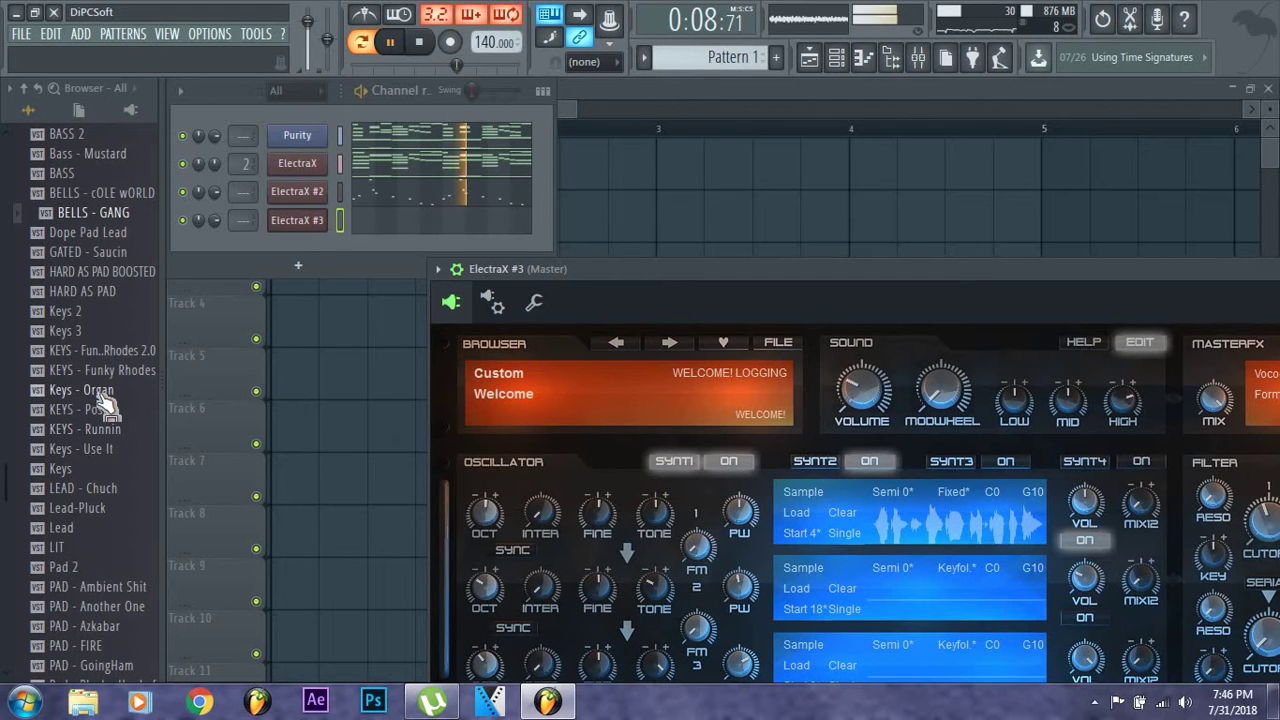
{"action": "left_click_drag", "start_coordinate": [310, 236], "coordinate": [375, 231]}
{"action": "left_click", "coordinate": [375, 230]}
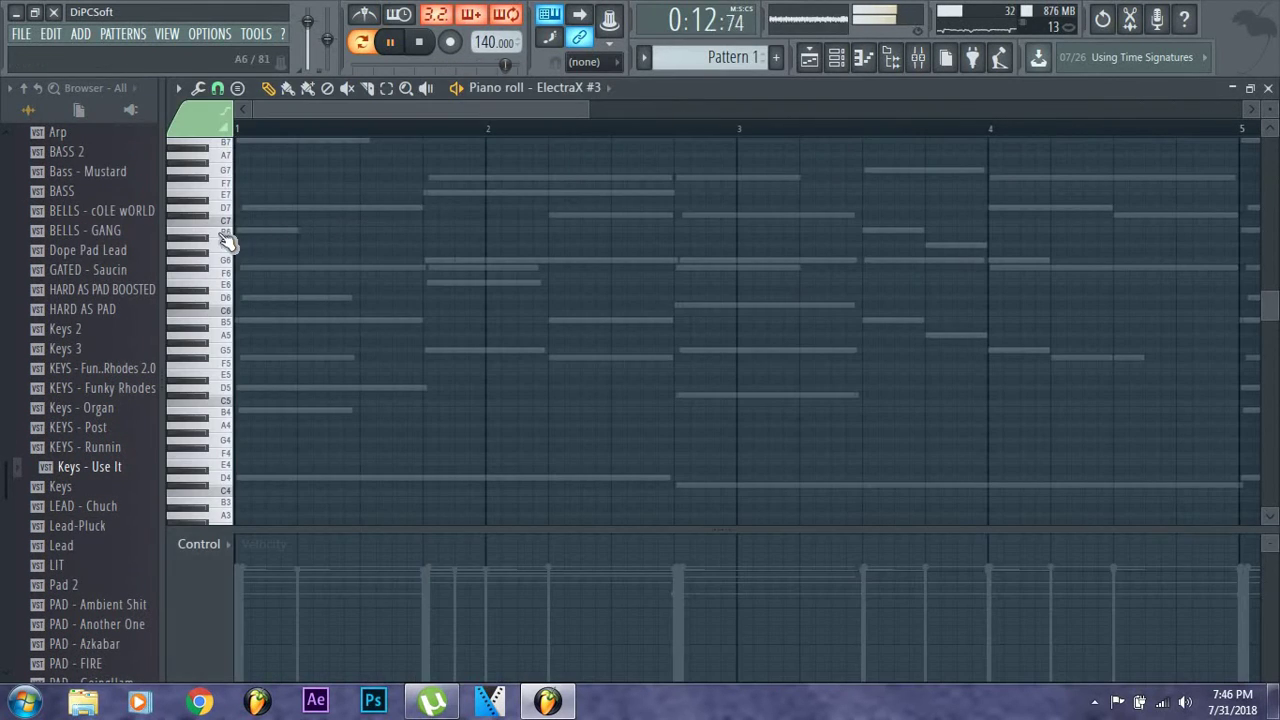
Place a short B6 note on beat 2 of bar 1 and a short E6 on beat 4, trying B7 and D7 first
{"action": "scroll", "coordinate": [226, 240], "scroll_direction": "up", "scroll_amount": 6}
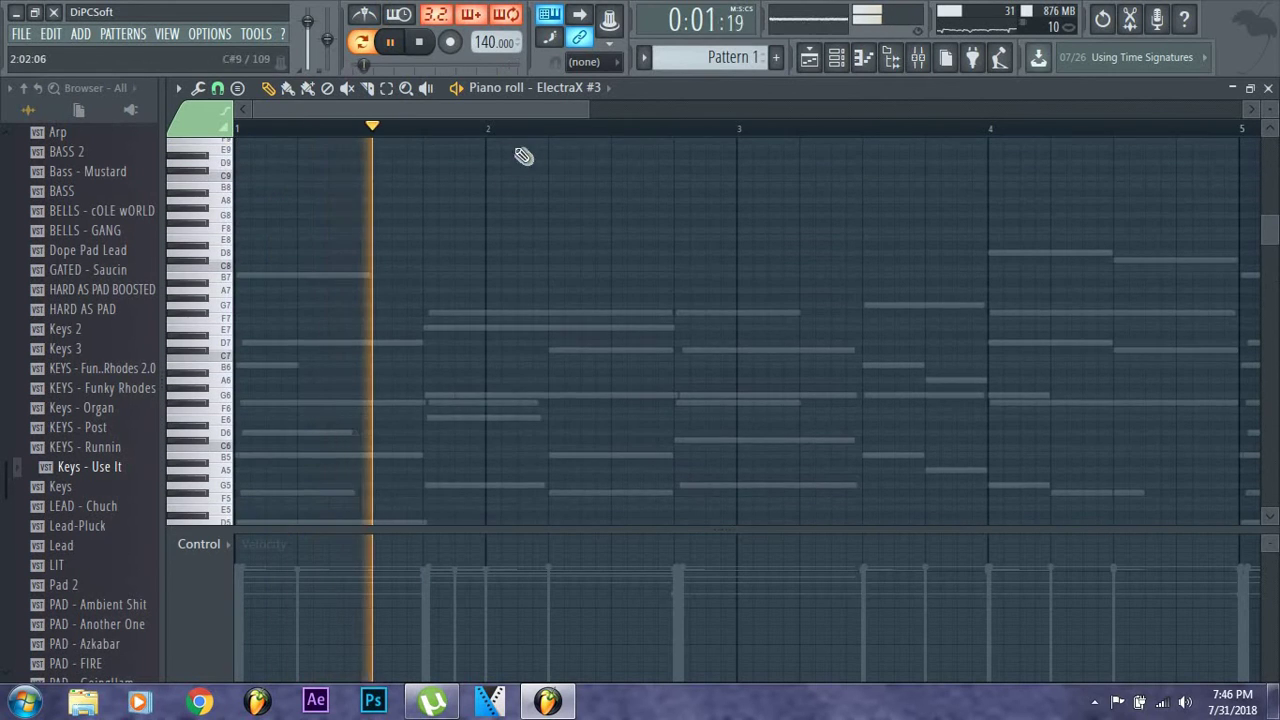
{"action": "left_click_drag", "start_coordinate": [589, 113], "coordinate": [914, 206]}
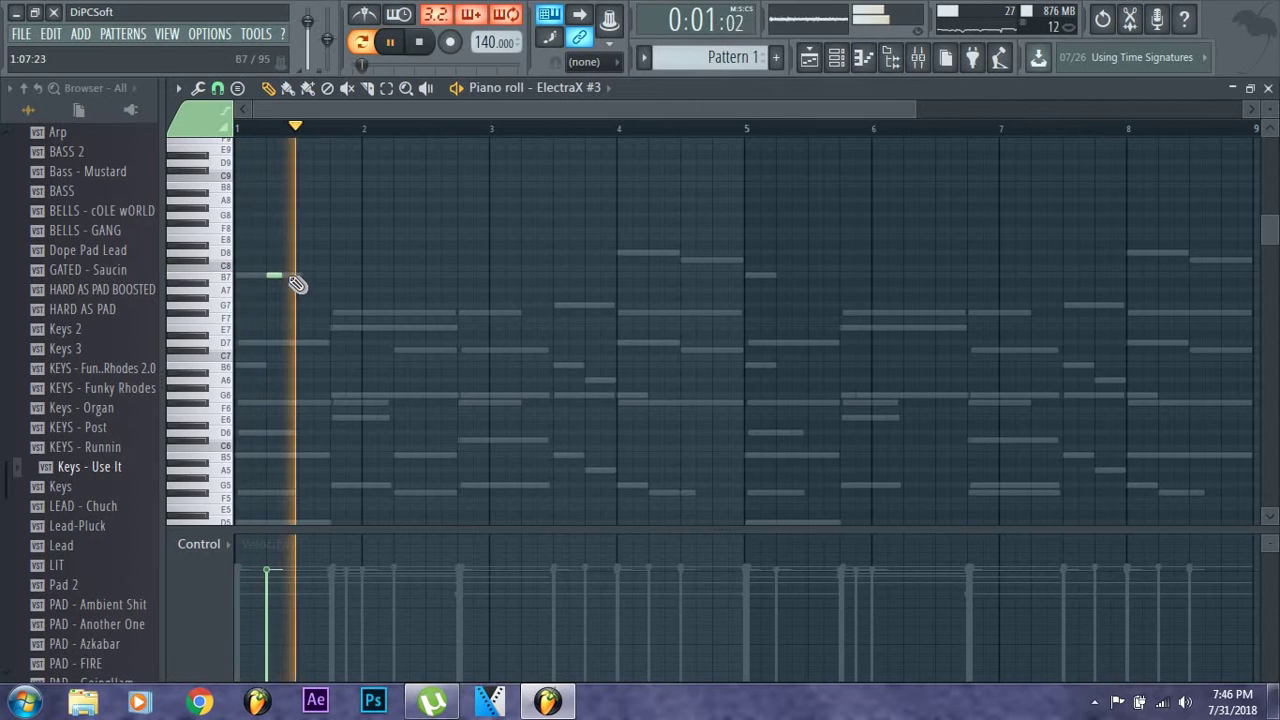
{"action": "key", "text": "space"}
{"action": "scroll", "coordinate": [275, 289], "scroll_direction": "down", "scroll_amount": 3}
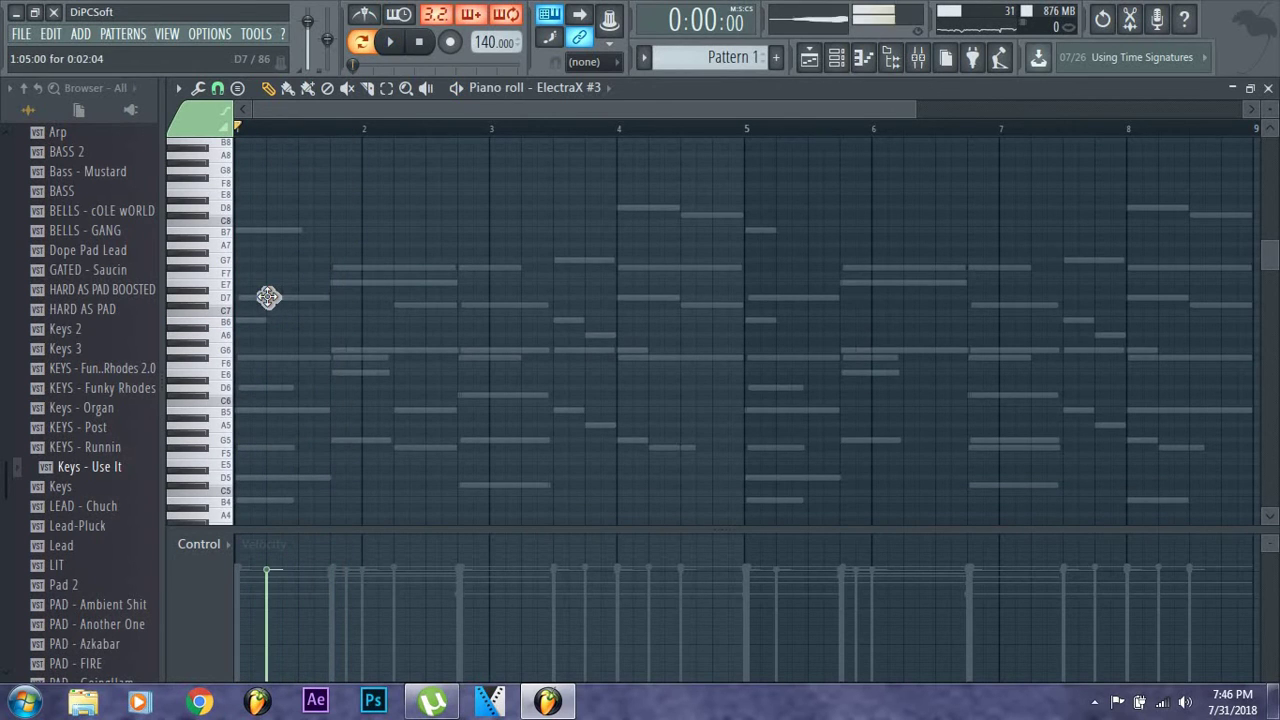
{"action": "left_click", "coordinate": [277, 300]}
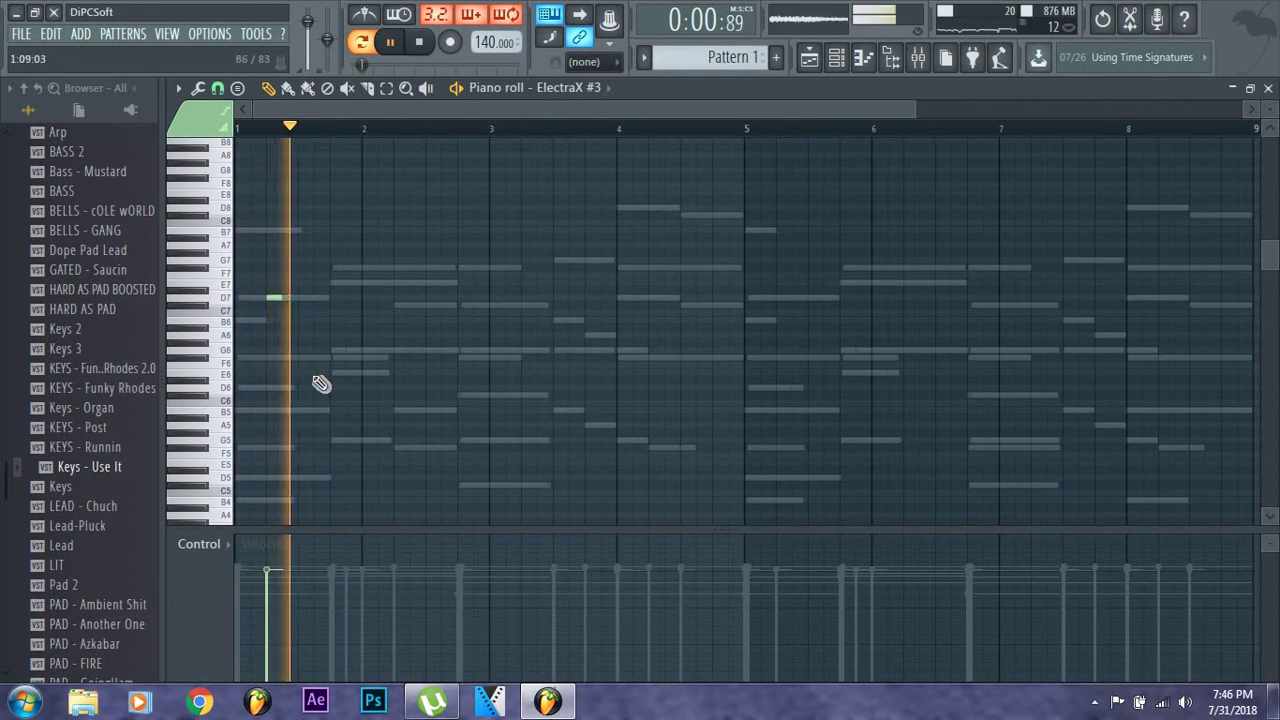
{"action": "key", "text": "space"}
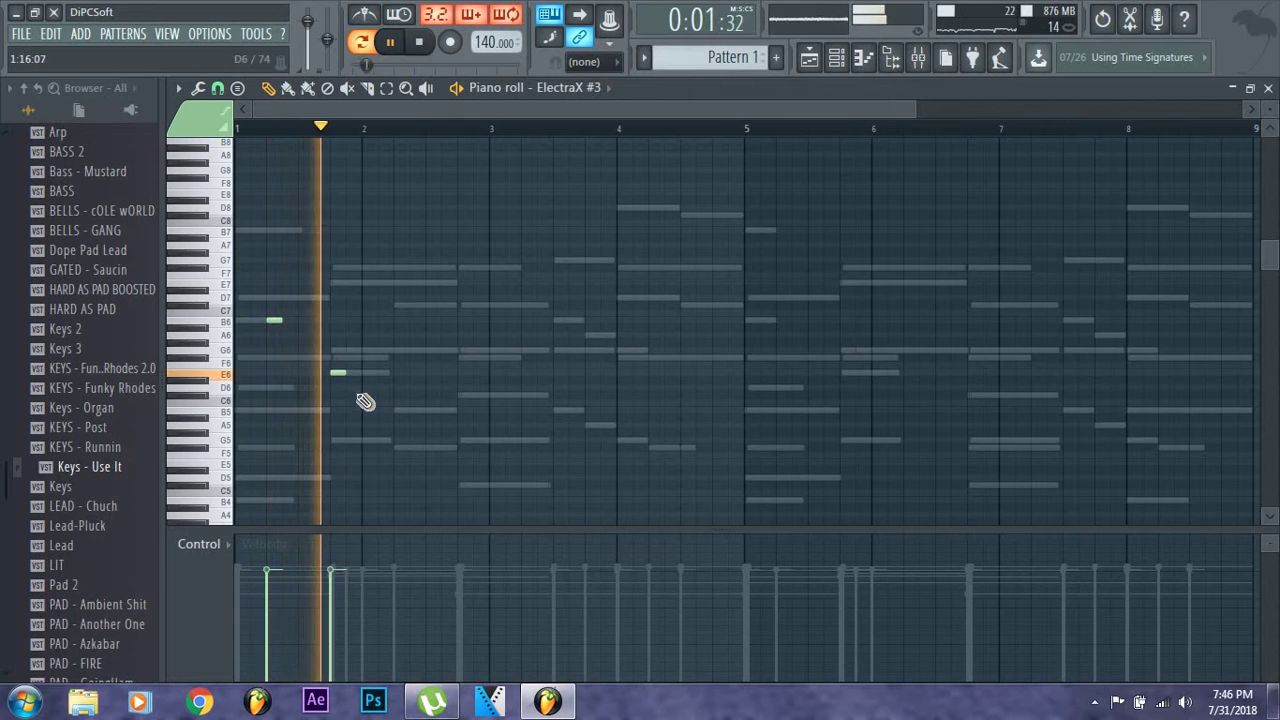
Add short E7 and G6 notes at the start of bar 2 and a short F#6 on its fourth beat, auditioning them
{"action": "left_click", "coordinate": [378, 267]}
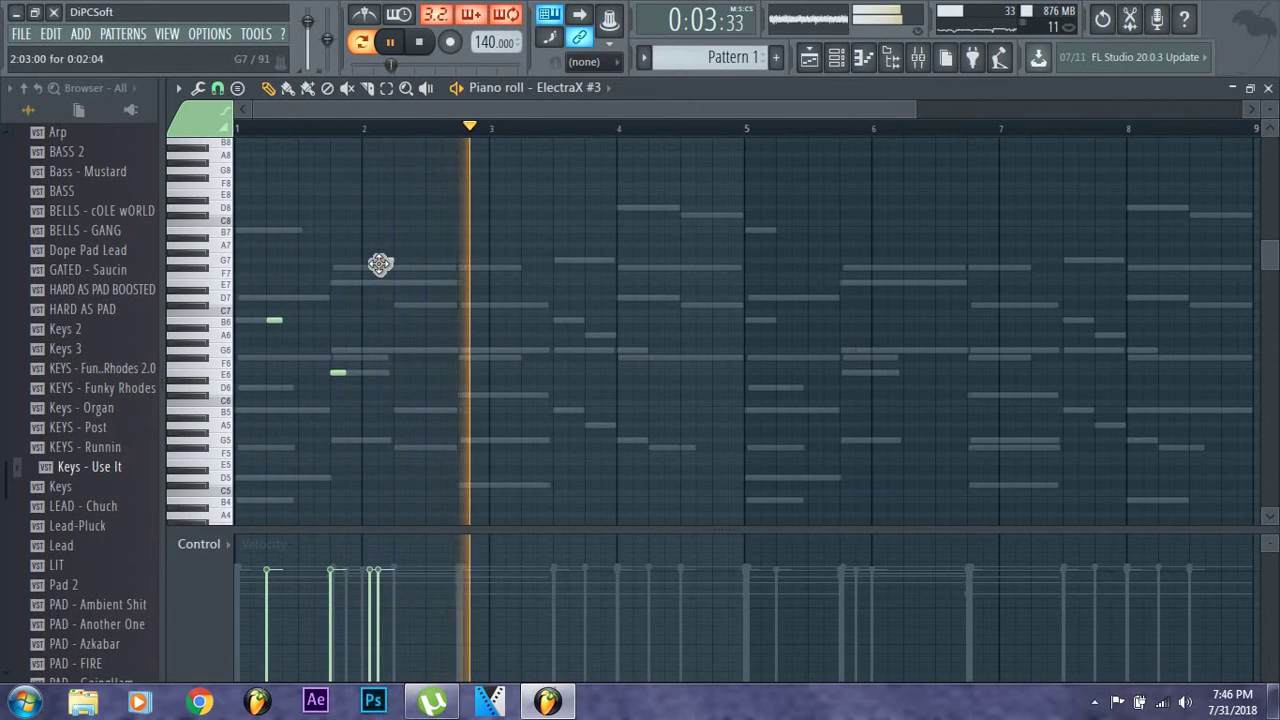
{"action": "left_click_drag", "start_coordinate": [378, 268], "coordinate": [370, 284]}
{"action": "key", "text": "space"}
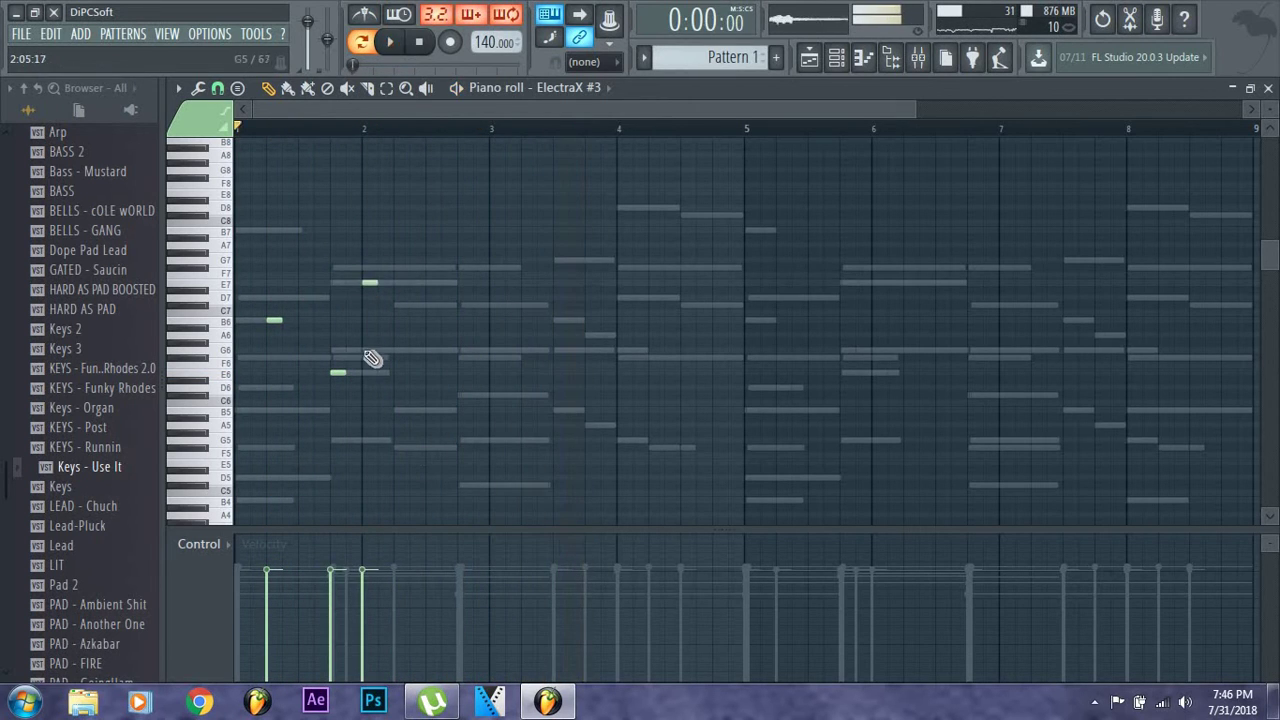
{"action": "left_click", "coordinate": [384, 351]}
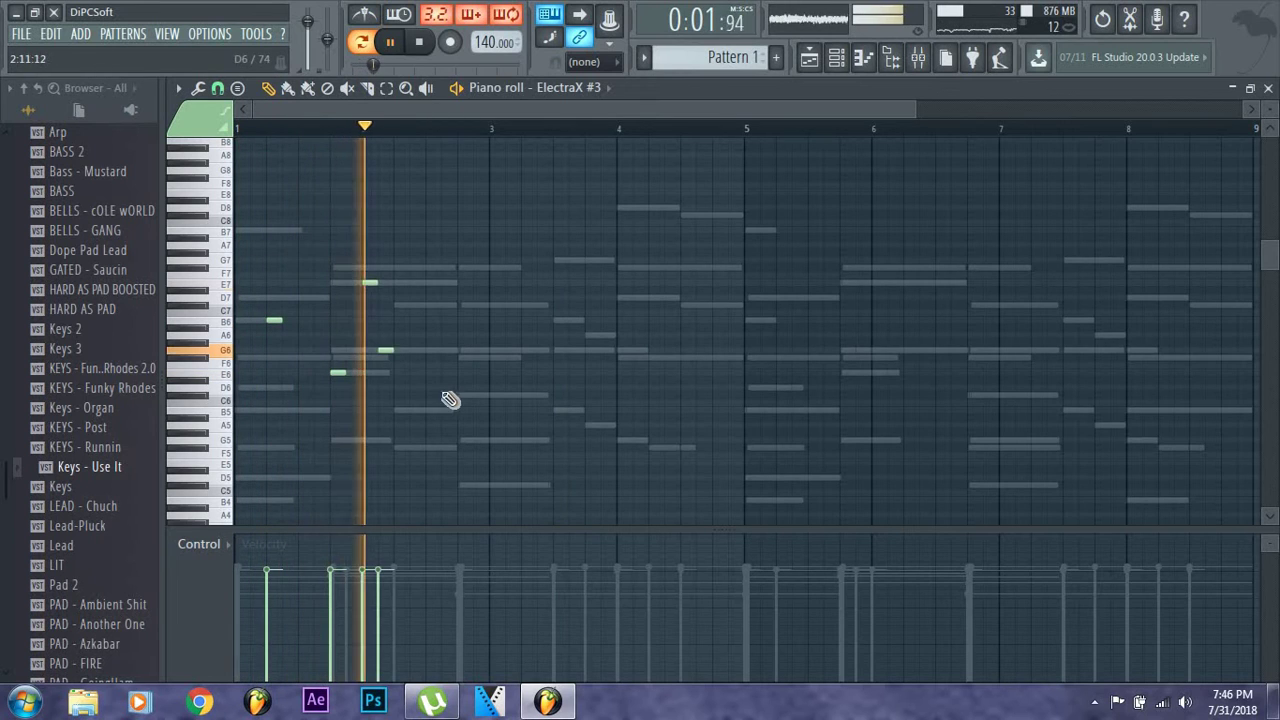
{"action": "key", "text": "space"}
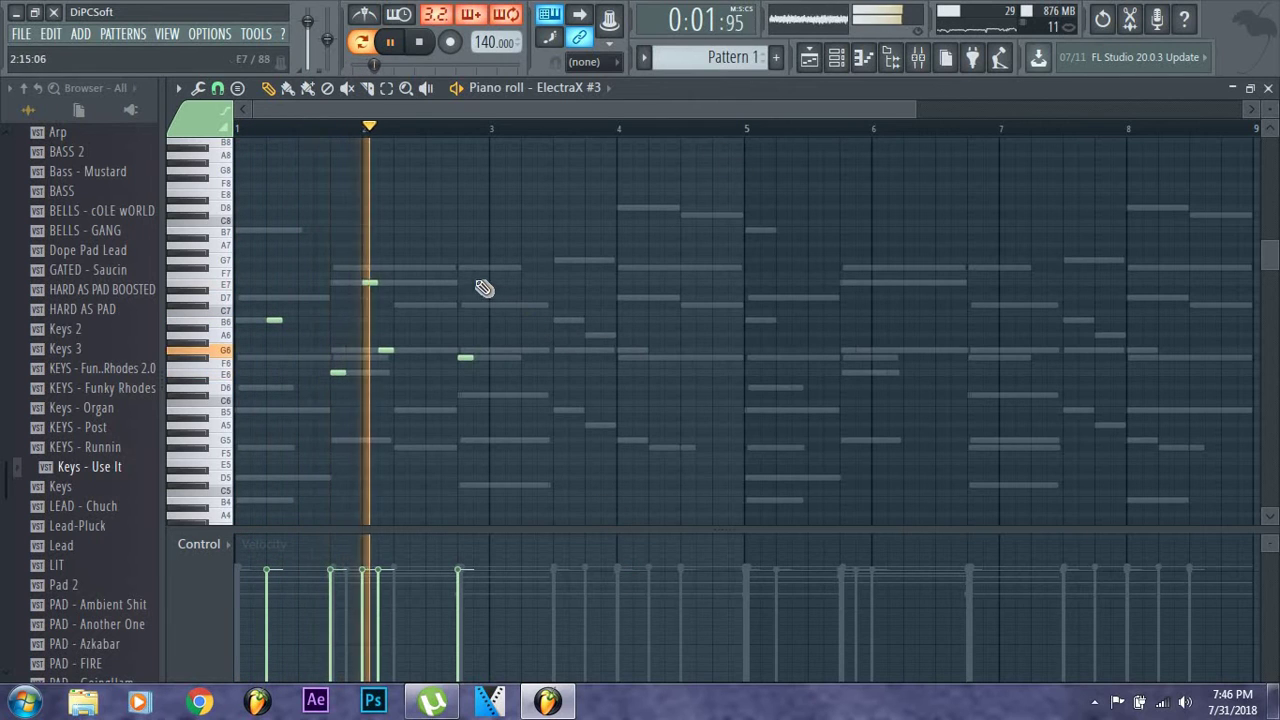
Try a descending B6, A6, G6 run from midway through bar 3 to bar 4, and remove the A6 and G6
{"action": "scroll", "coordinate": [490, 340], "scroll_direction": "down", "scroll_amount": 5}
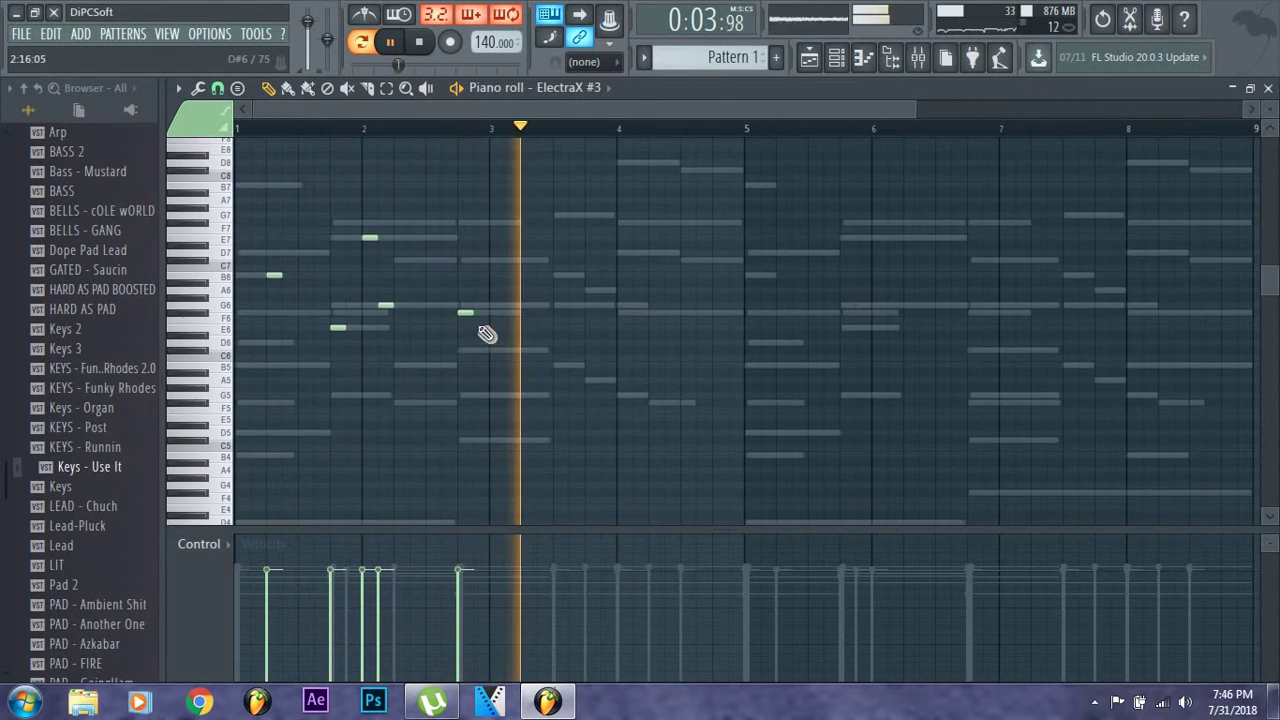
{"action": "left_click", "coordinate": [560, 209]}
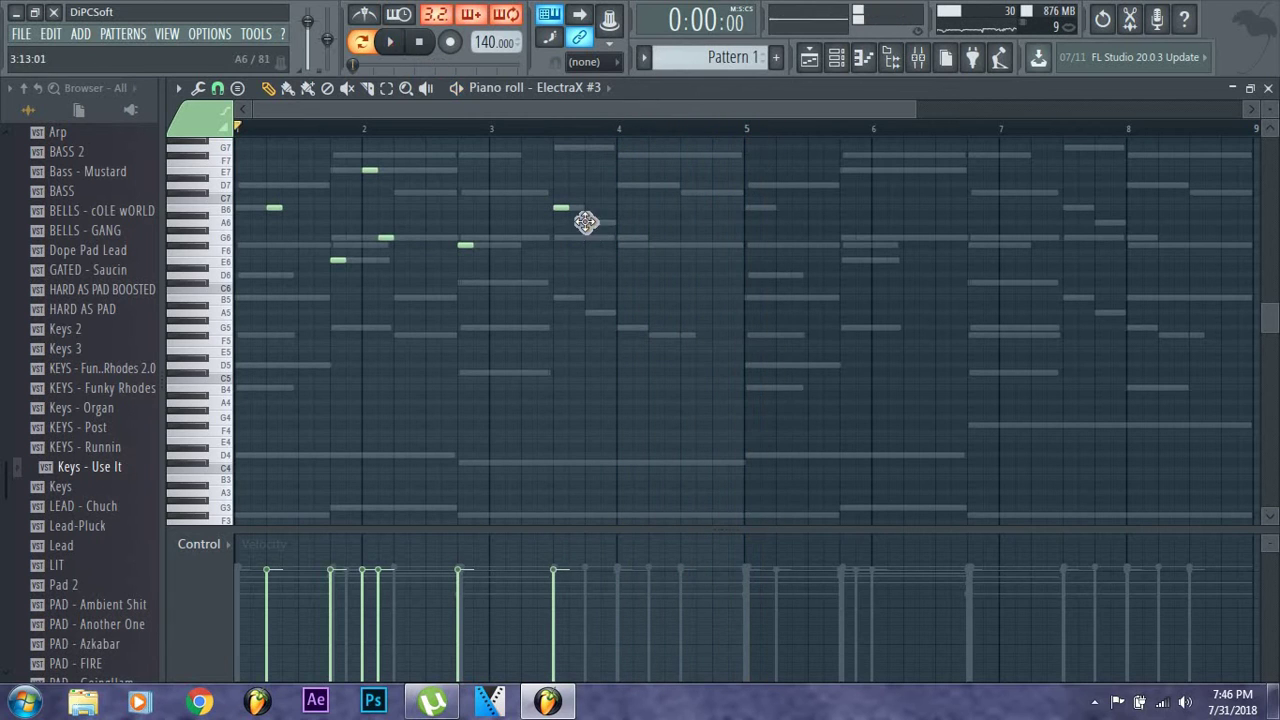
{"action": "left_click", "coordinate": [621, 238]}
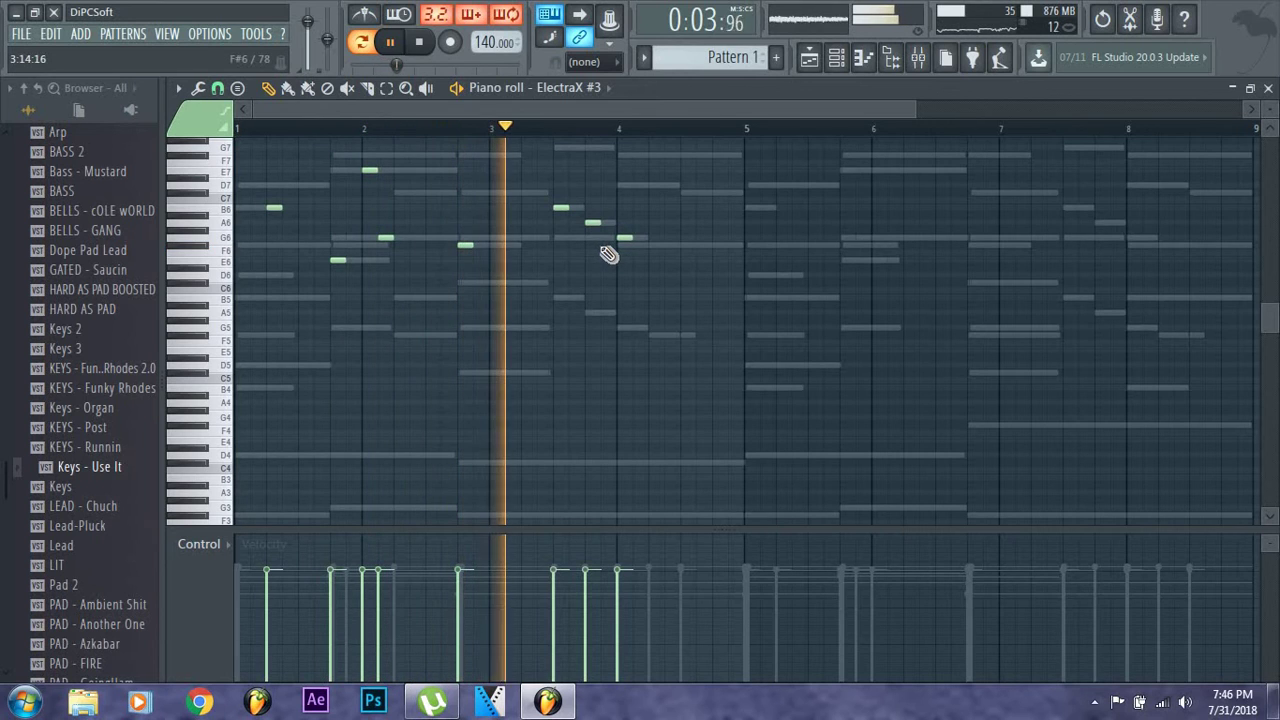
{"action": "right_click", "coordinate": [623, 237]}
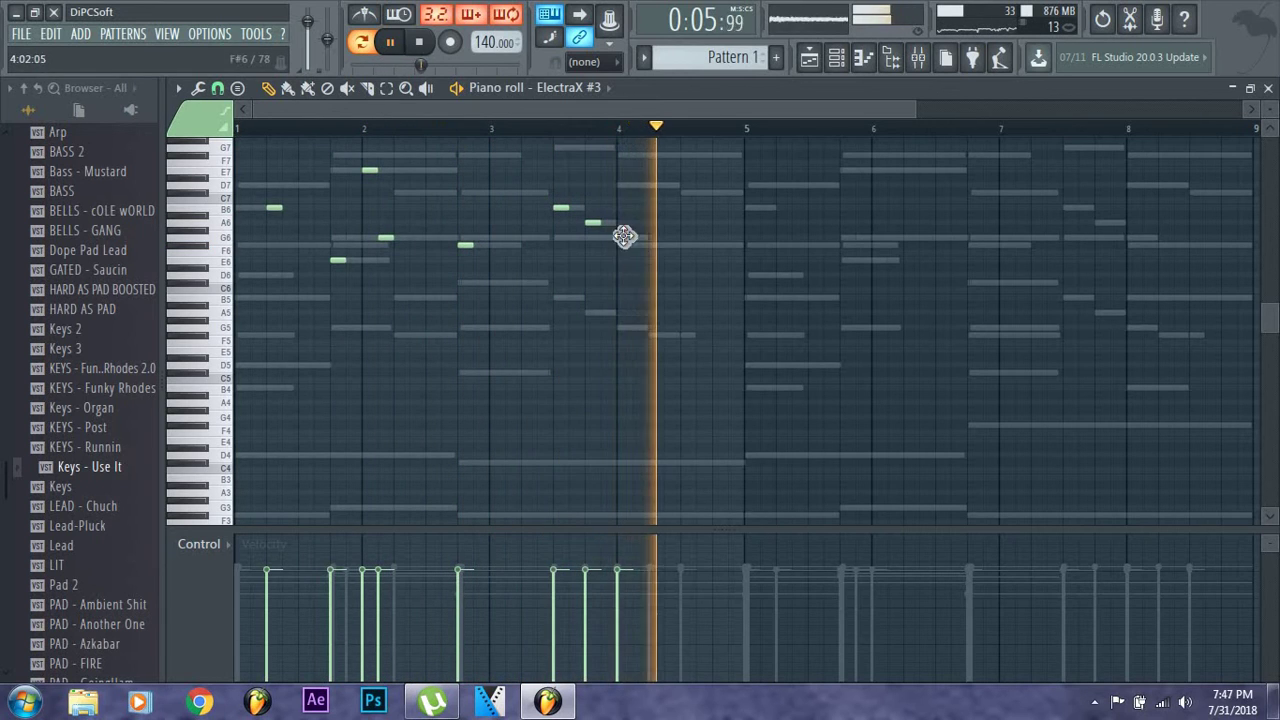
{"action": "right_click", "coordinate": [594, 225]}
{"action": "key", "text": "space"}
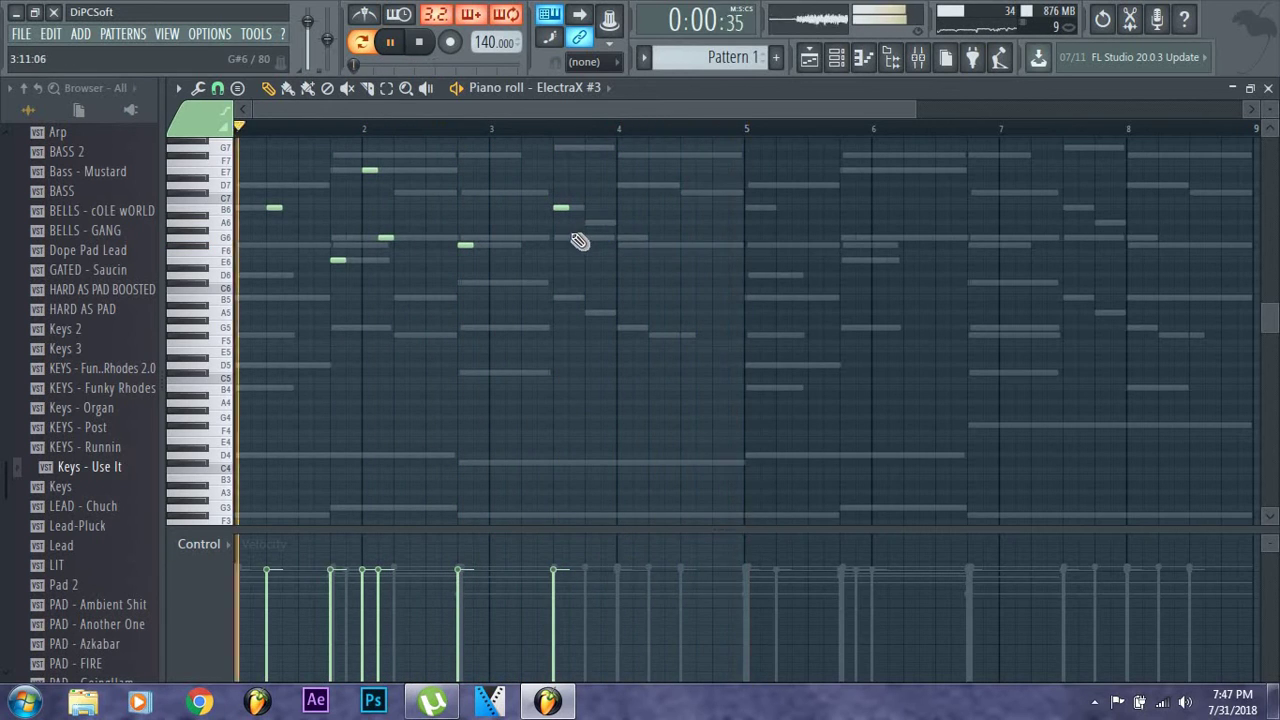
Try closely spaced A6 and G6 notes after the B6 in bar 3, and delete all three notes
{"action": "left_click", "coordinate": [576, 224]}
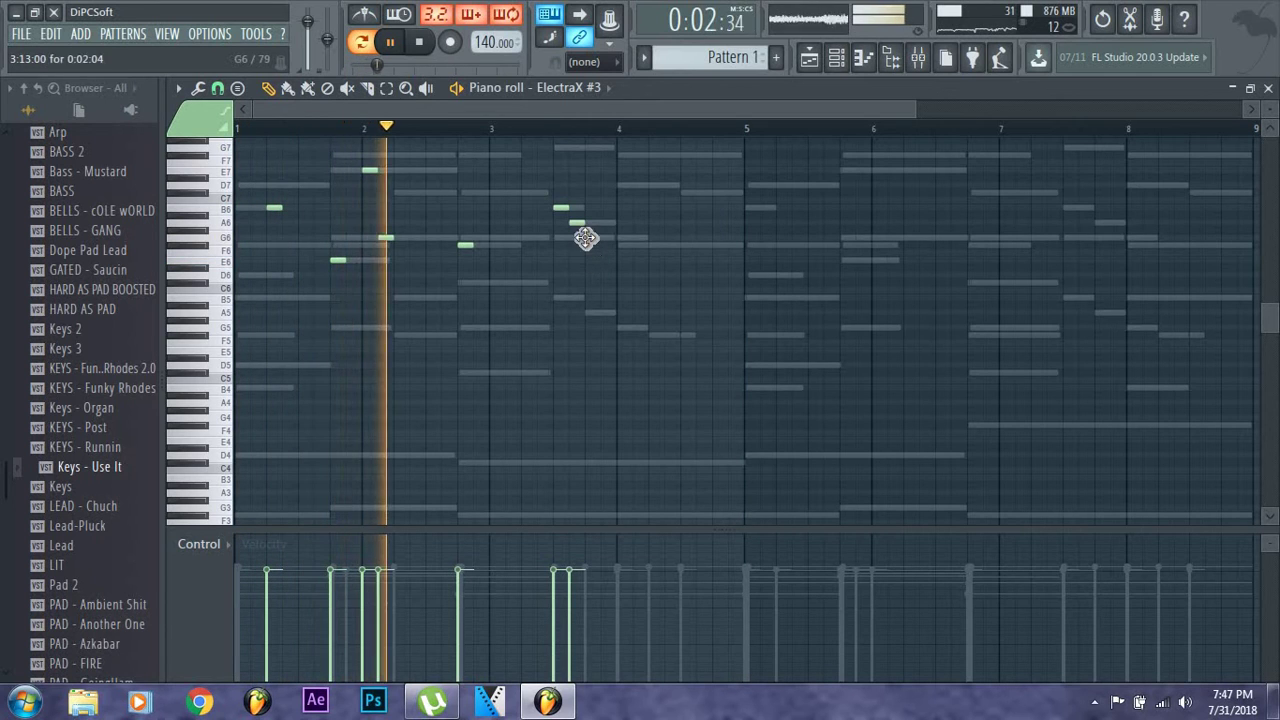
{"action": "scroll", "coordinate": [600, 251], "scroll_direction": "up", "scroll_amount": 2}
{"action": "left_click", "coordinate": [593, 286]}
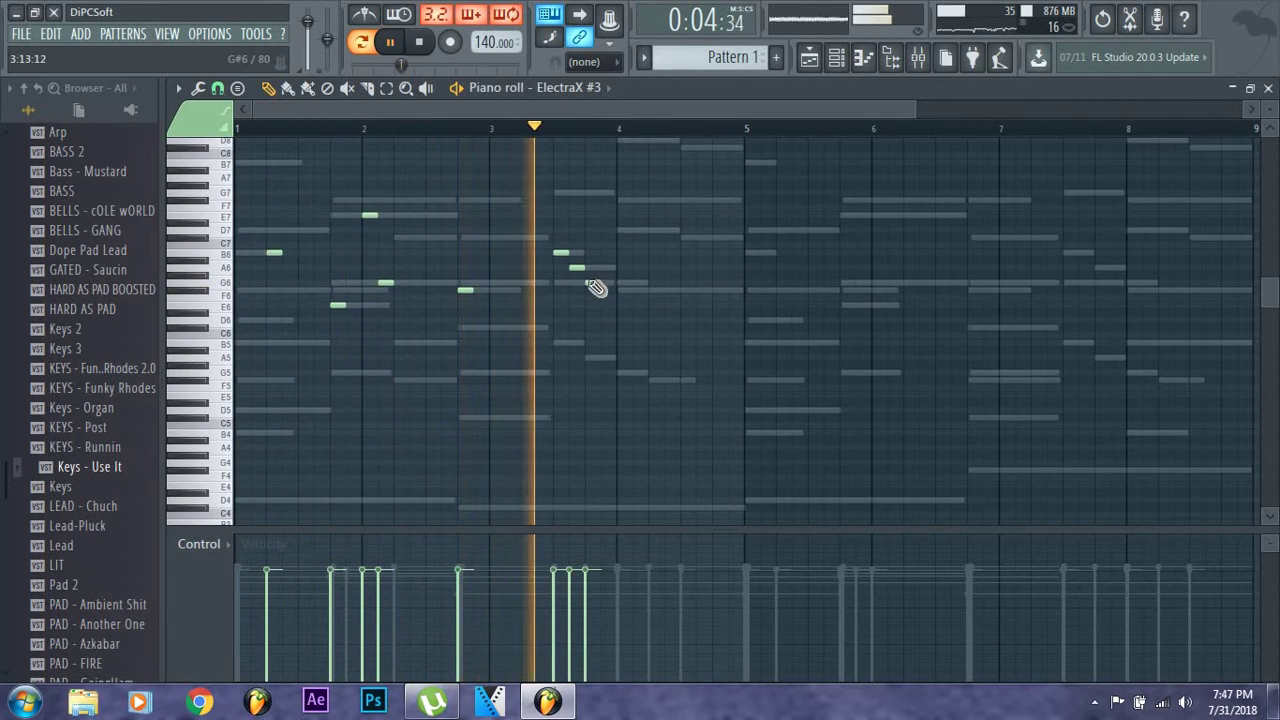
{"action": "right_click", "coordinate": [593, 286]}
{"action": "right_click", "coordinate": [577, 267]}
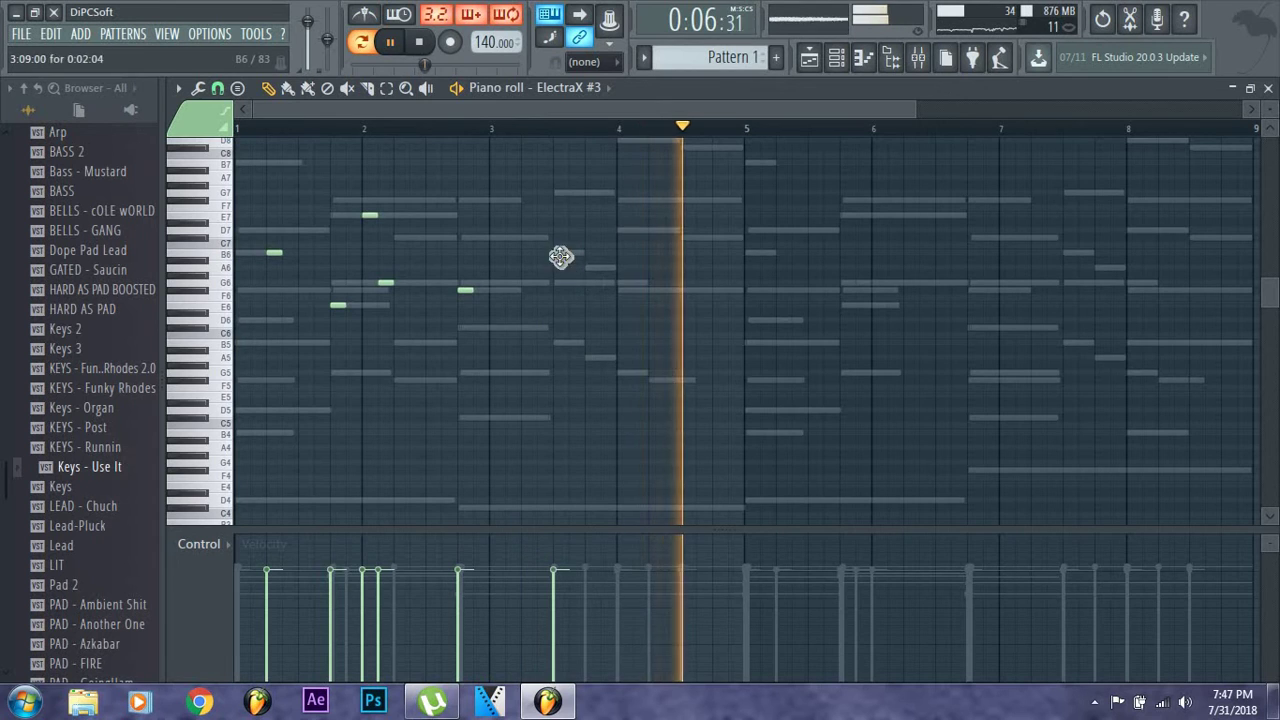
{"action": "right_click", "coordinate": [560, 257]}
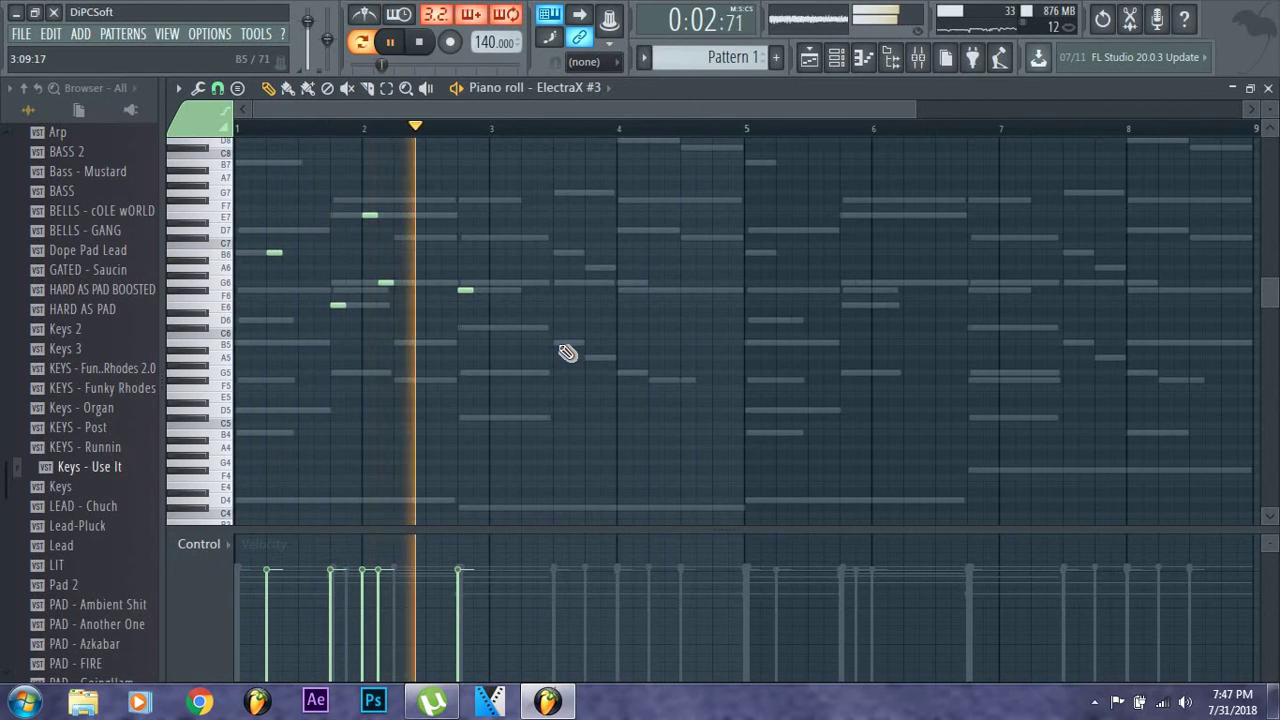
Place short B6, D7 and C#7 notes midway through bar 3, at the start of bar 4 and midway through bar 4
{"action": "left_click", "coordinate": [556, 253]}
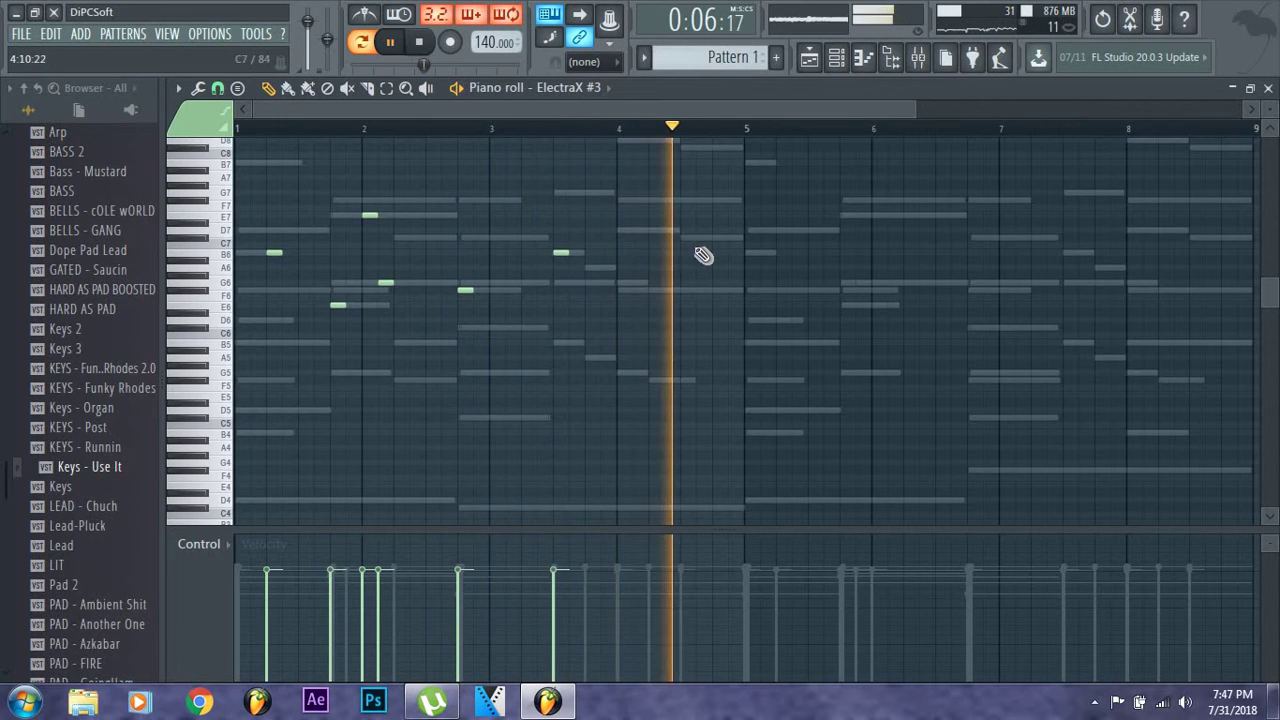
{"action": "left_click", "coordinate": [620, 230]}
{"action": "left_click", "coordinate": [686, 238]}
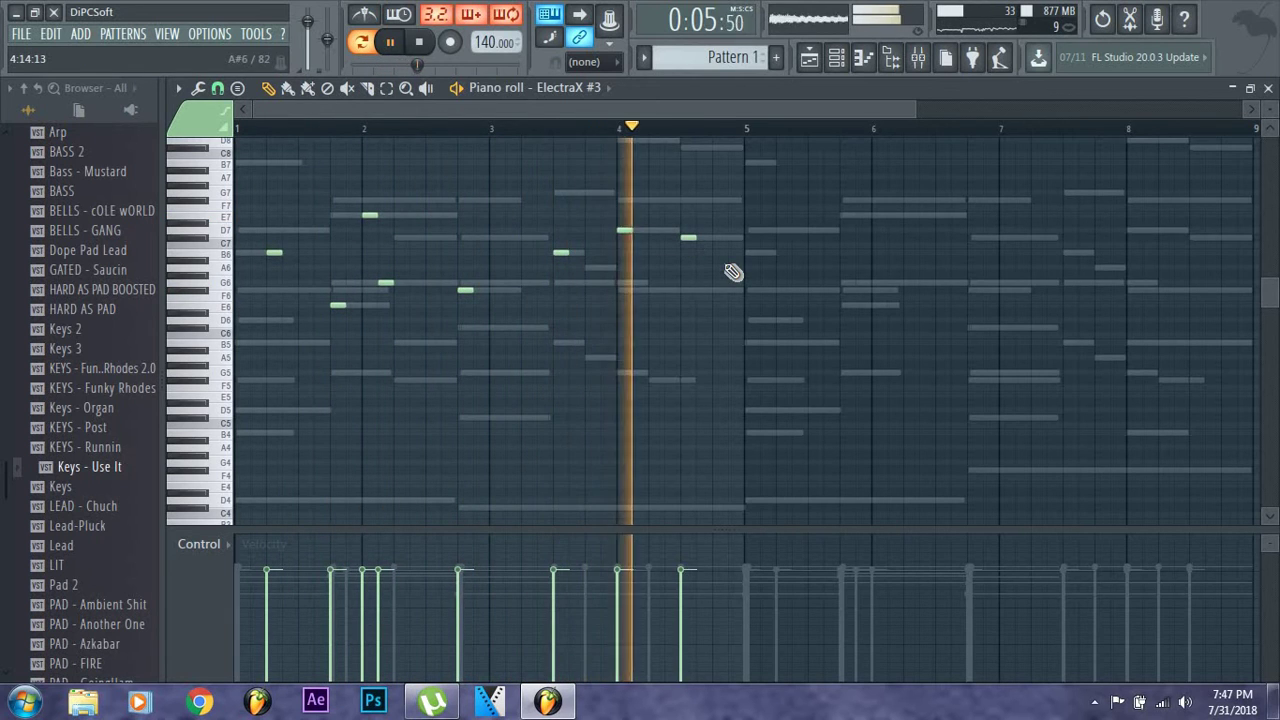
Duplicate the ElectraX #3 notes of bars 1 to 4, align the copy with bars 5 to 8, and stop playback
{"action": "left_click_drag", "start_coordinate": [733, 175], "coordinate": [163, 394]}
{"action": "key", "text": "ctrl+b"}
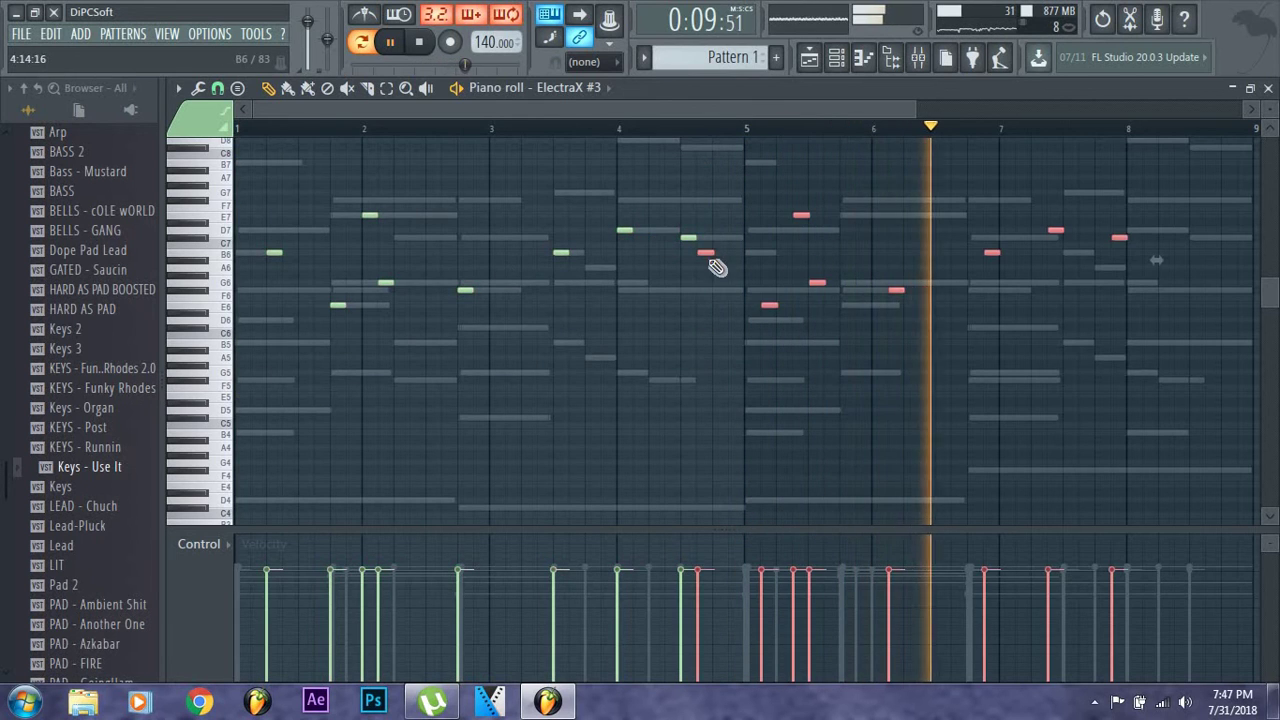
{"action": "key", "text": "space"}
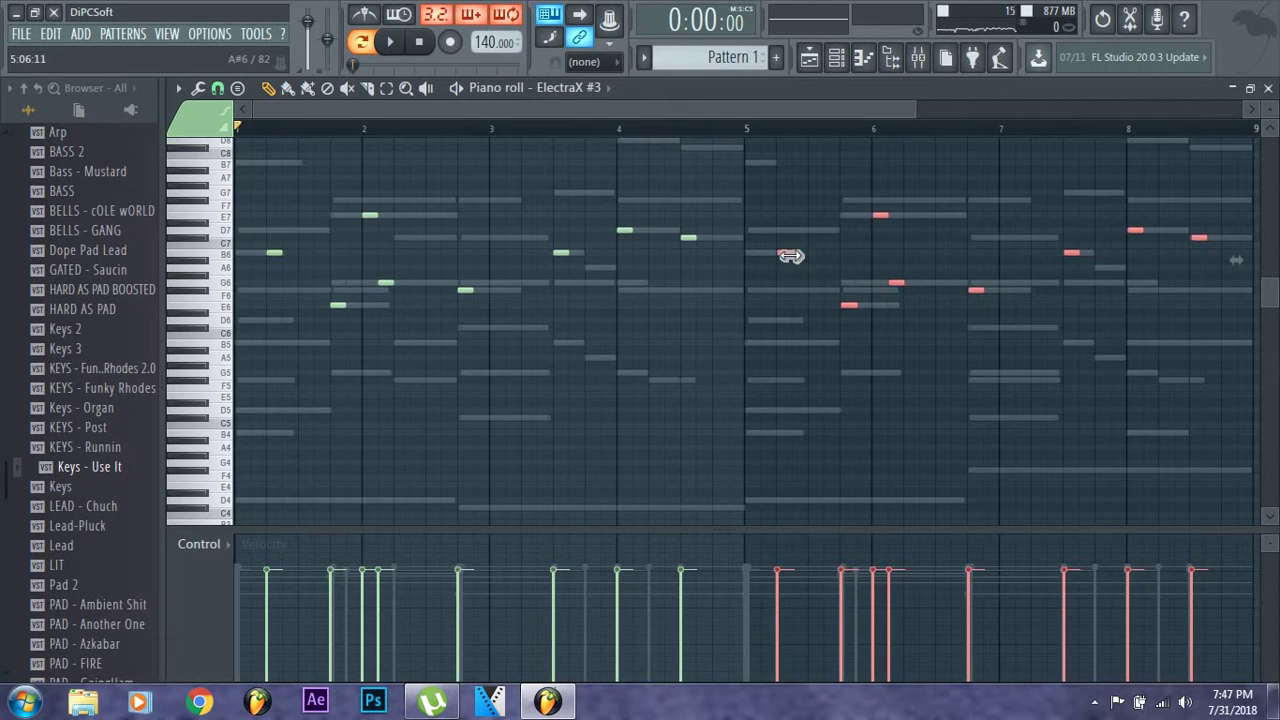
Select all ElectraX #3 notes in bars 1 to 8 and quantize them
{"action": "key", "text": "ctrl+a"}
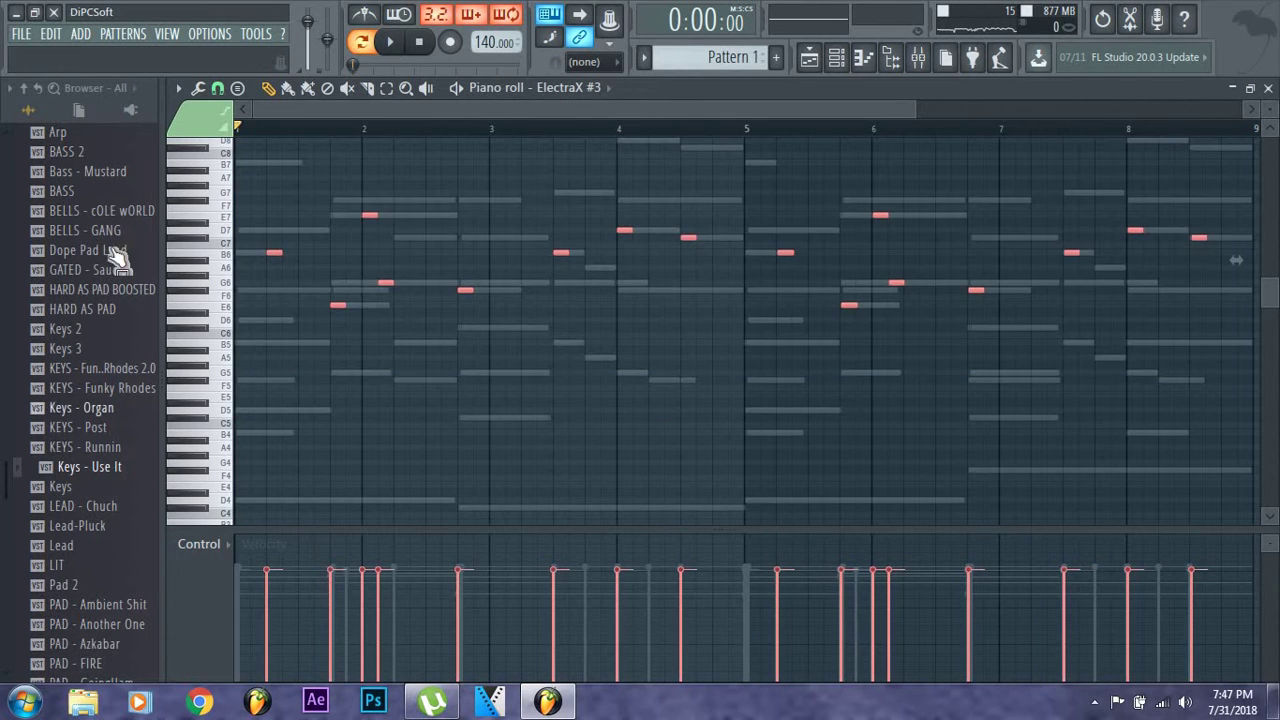
{"action": "left_click", "coordinate": [198, 88]}
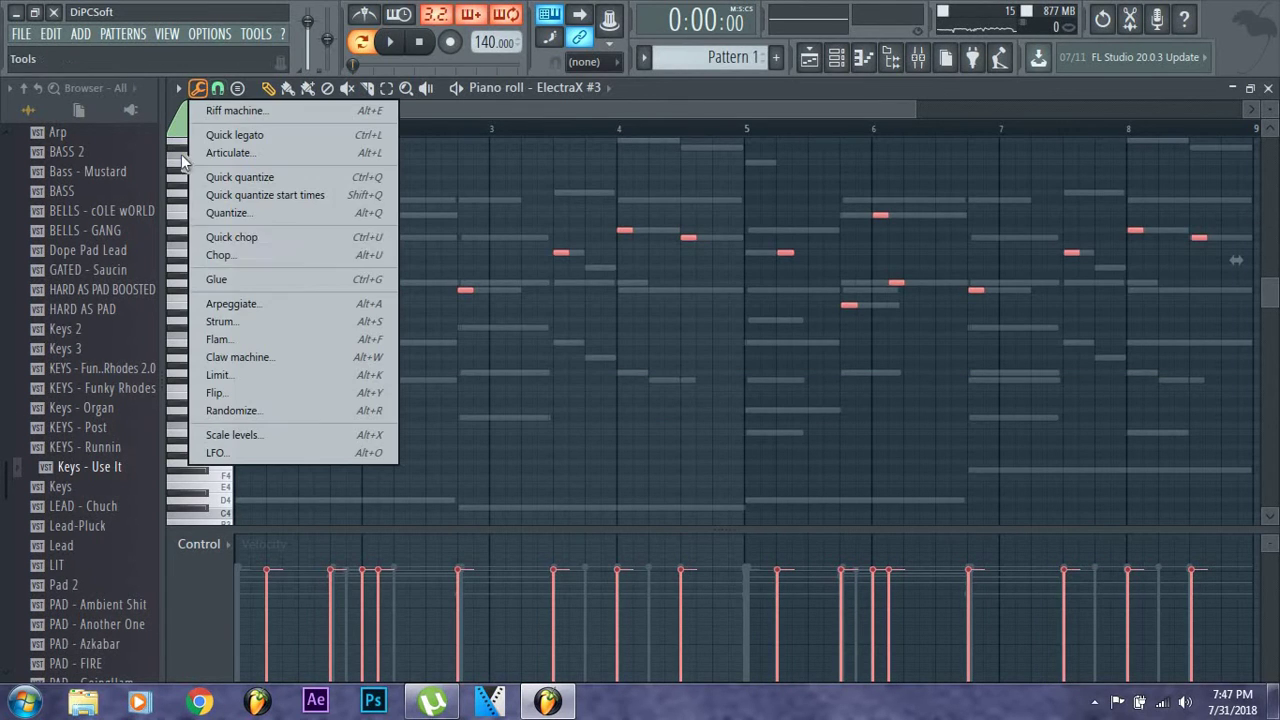
{"action": "left_click", "coordinate": [228, 213]}
{"action": "left_click", "coordinate": [1143, 458]}
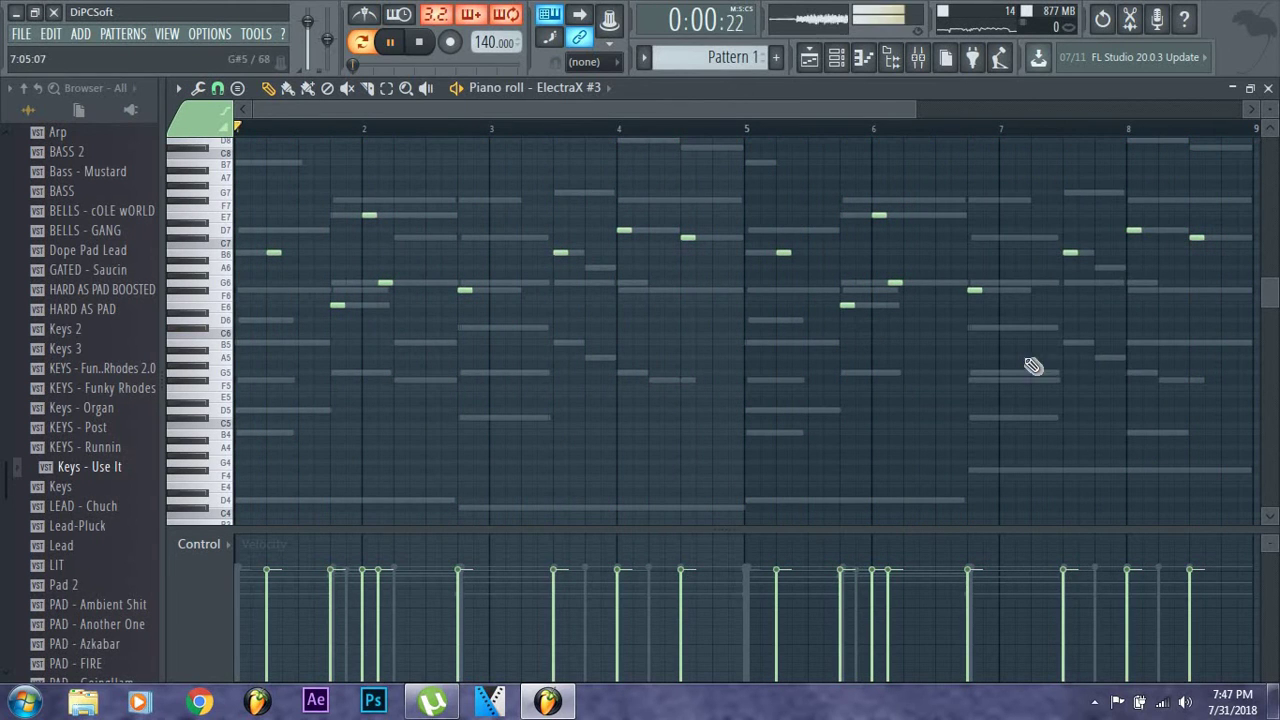
{"action": "left_click", "coordinate": [196, 88]}
{"action": "left_click", "coordinate": [214, 88]}
{"action": "left_click", "coordinate": [211, 88]}
{"action": "left_click", "coordinate": [216, 90]}
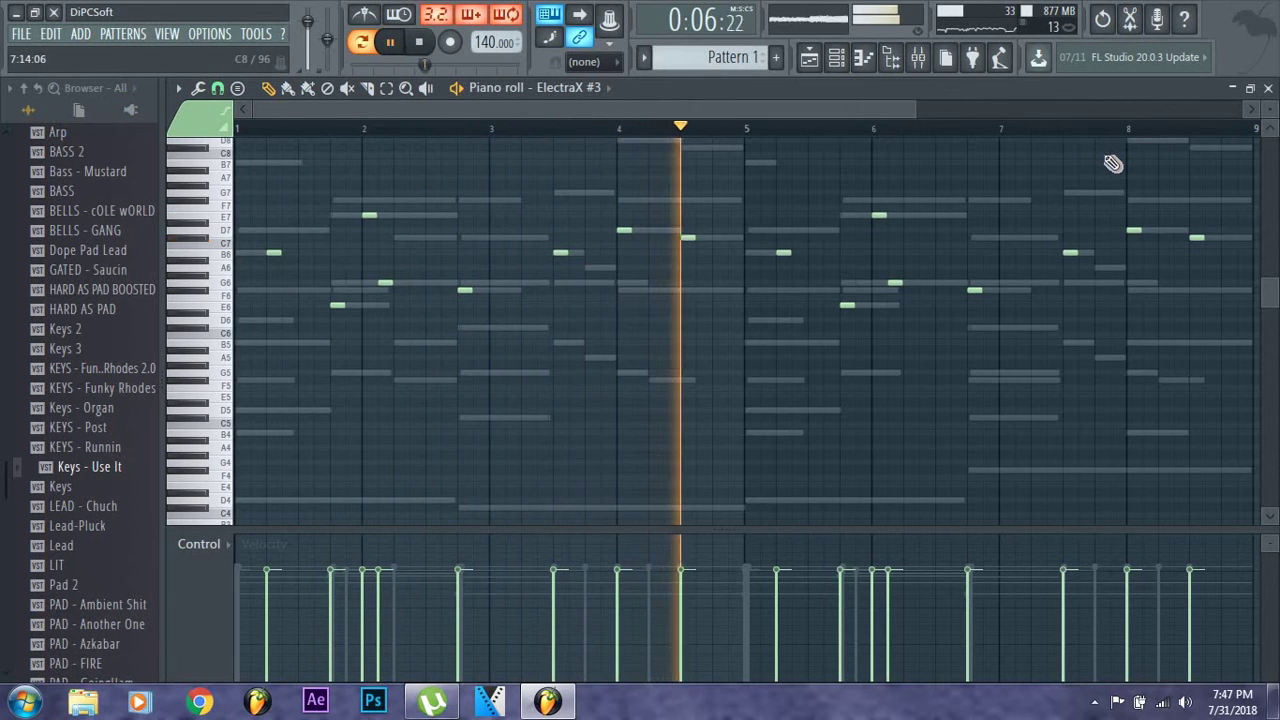
Select the ElectraX #3 notes in bars 5 to 8, try them an octave higher, and transpose them down two octaves
{"action": "left_click_drag", "start_coordinate": [1225, 176], "coordinate": [1025, 216]}
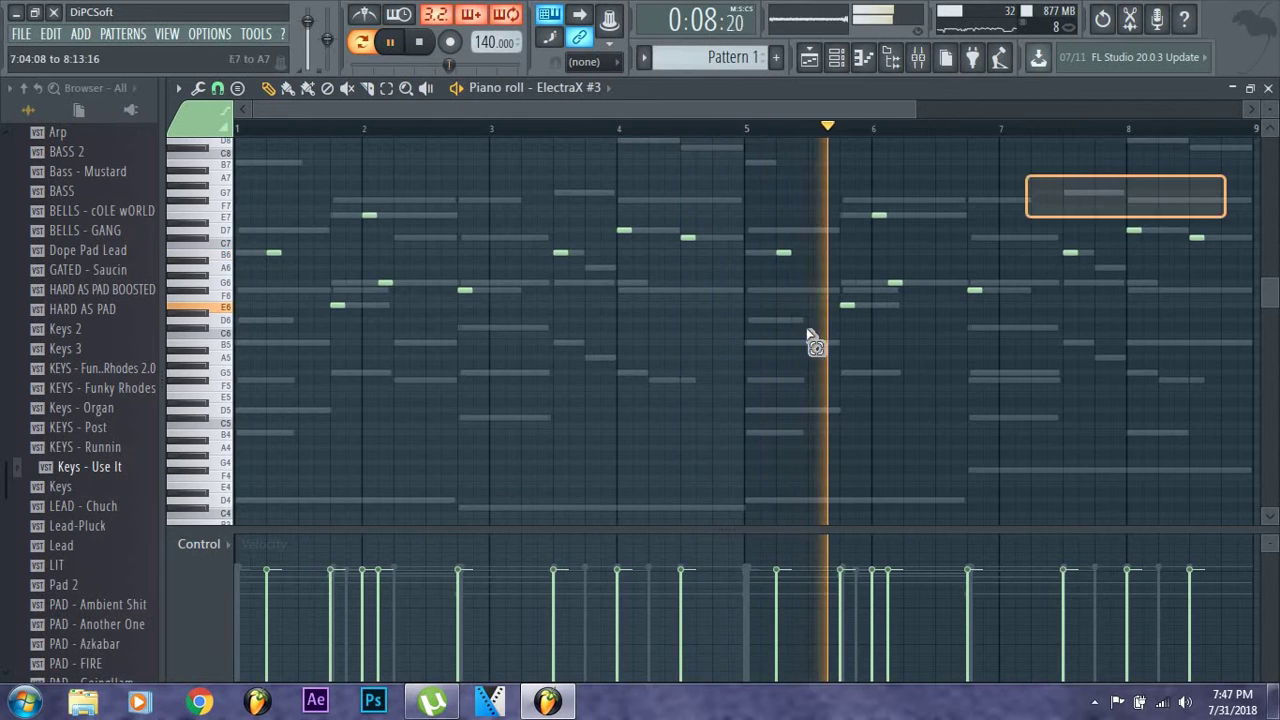
{"action": "key", "text": "ctrl+z"}
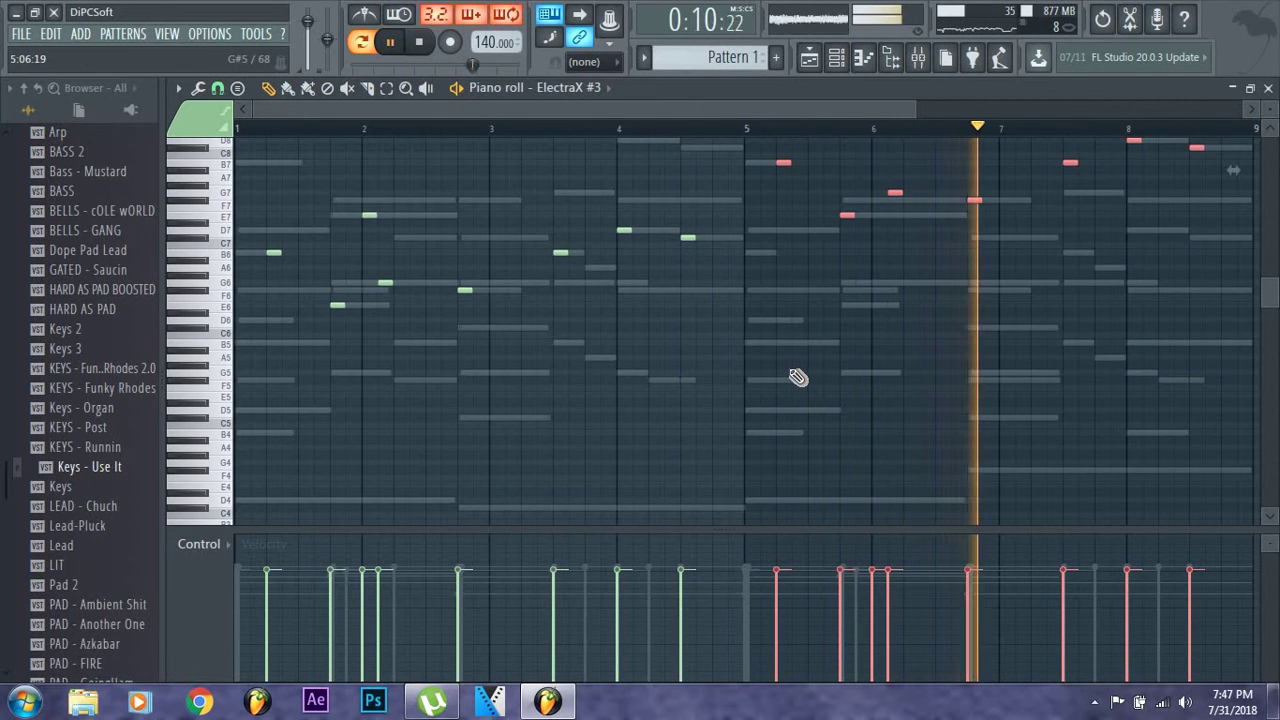
{"action": "scroll", "coordinate": [1078, 303], "scroll_direction": "up", "scroll_amount": 2}
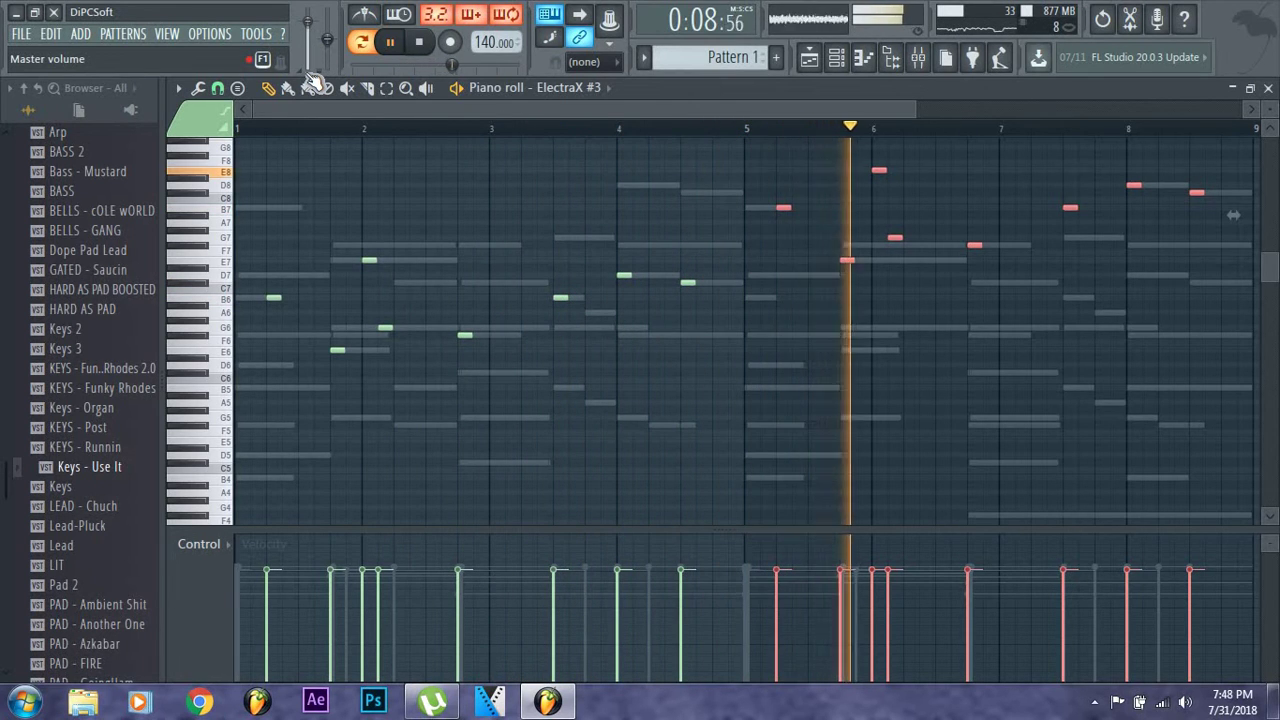
{"action": "key", "text": "ctrl+Down"}
{"action": "key", "text": "ctrl+Down"}
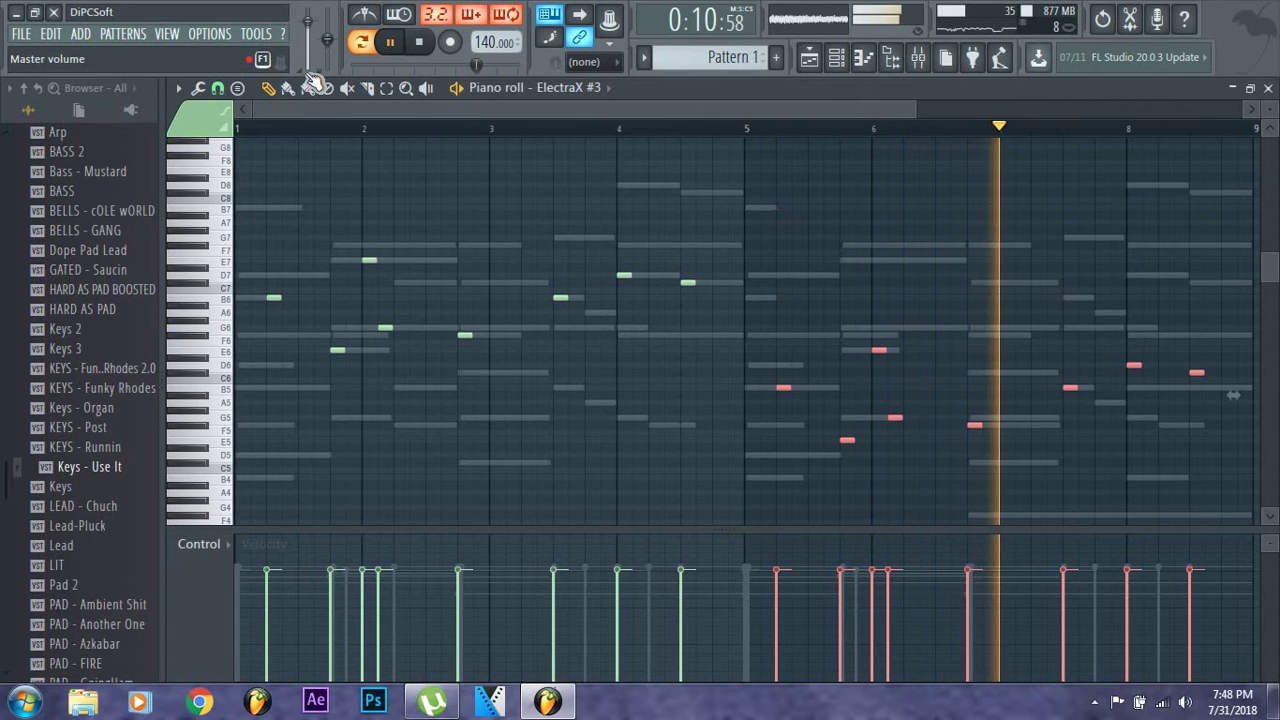
Close the ElectraX #3 piano roll and the ElectraX plugin window to return to the channel rack
{"action": "left_click", "coordinate": [1268, 88]}
{"action": "left_click_drag", "start_coordinate": [1148, 278], "coordinate": [741, 176]}
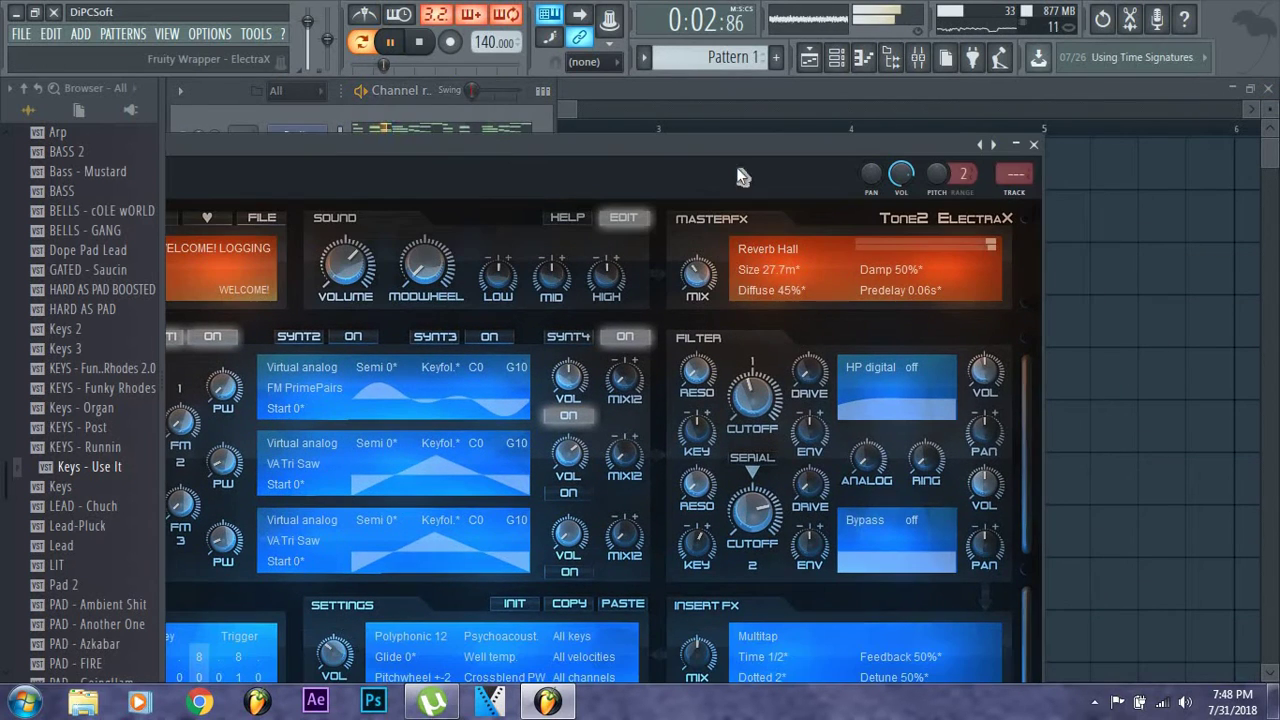
{"action": "left_click", "coordinate": [1034, 148]}
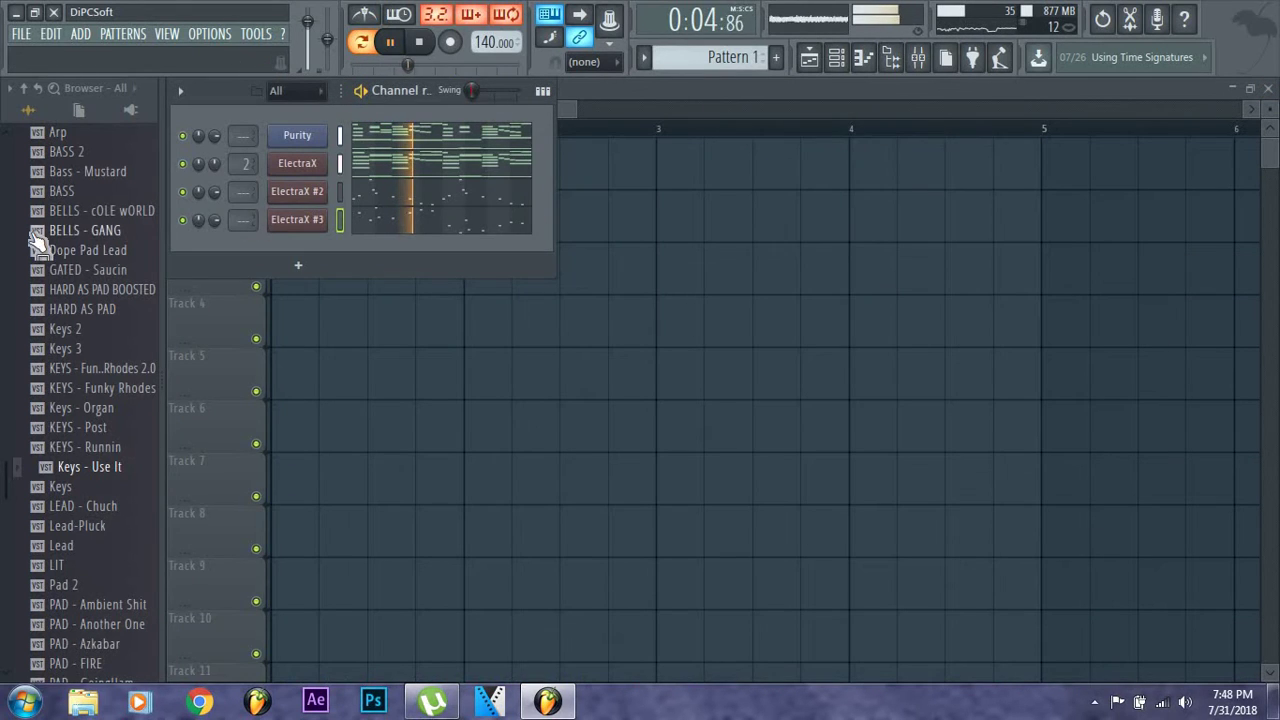
Find the drum kit whose name begins with TheLabCo in the browser and expand its folder
{"action": "scroll", "coordinate": [60, 250], "scroll_direction": "up", "scroll_amount": 4}
{"action": "scroll", "coordinate": [125, 290], "scroll_direction": "up", "scroll_amount": 4}
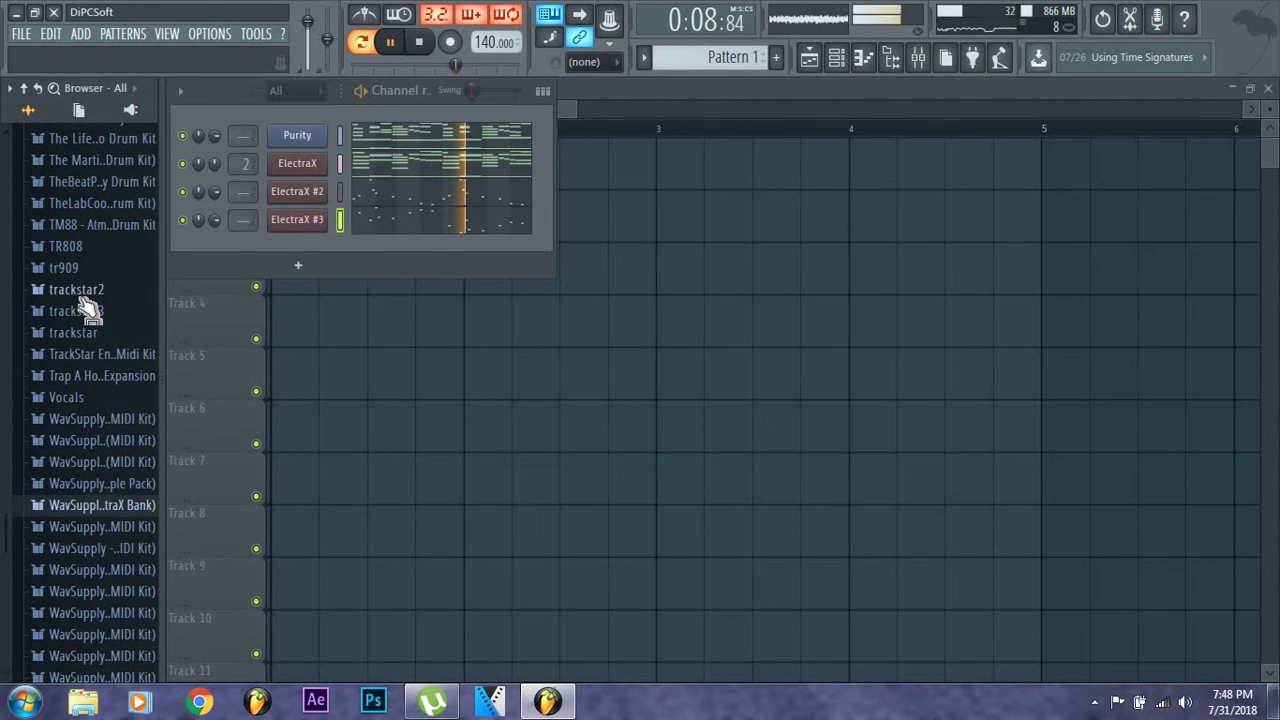
{"action": "scroll", "coordinate": [88, 312], "scroll_direction": "up", "scroll_amount": 6}
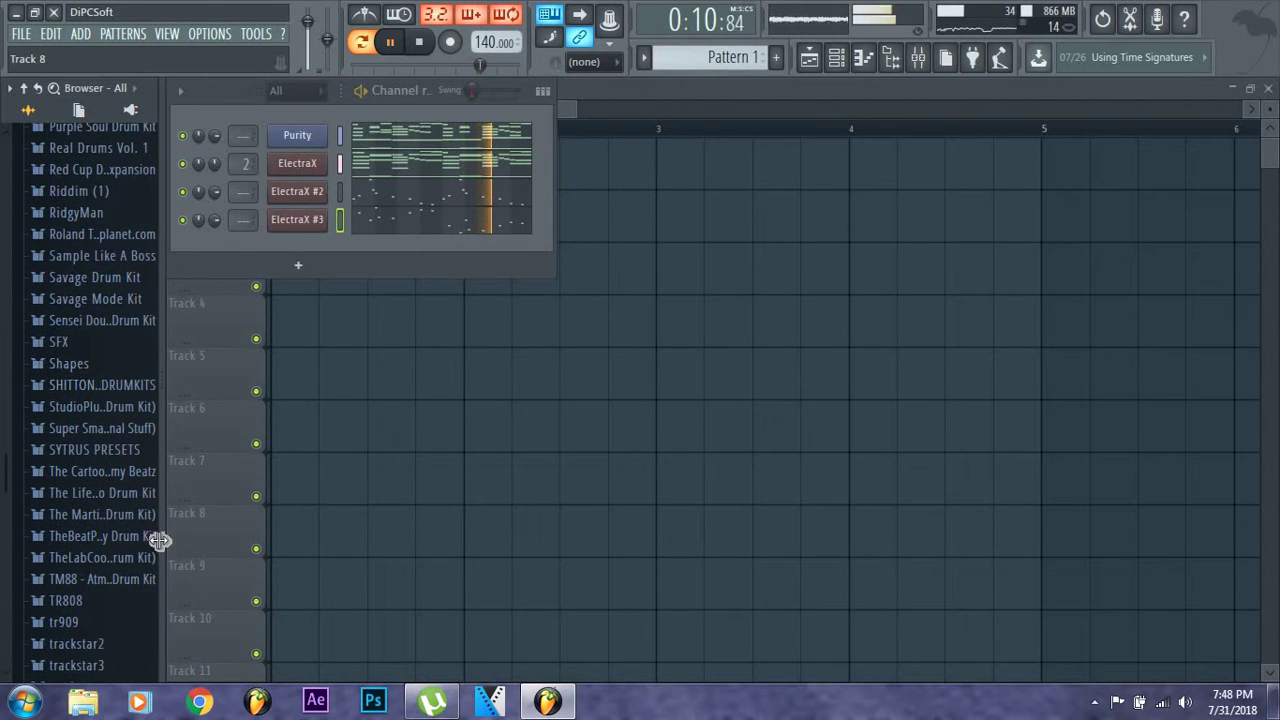
{"action": "scroll", "coordinate": [112, 530], "scroll_direction": "down", "scroll_amount": 2}
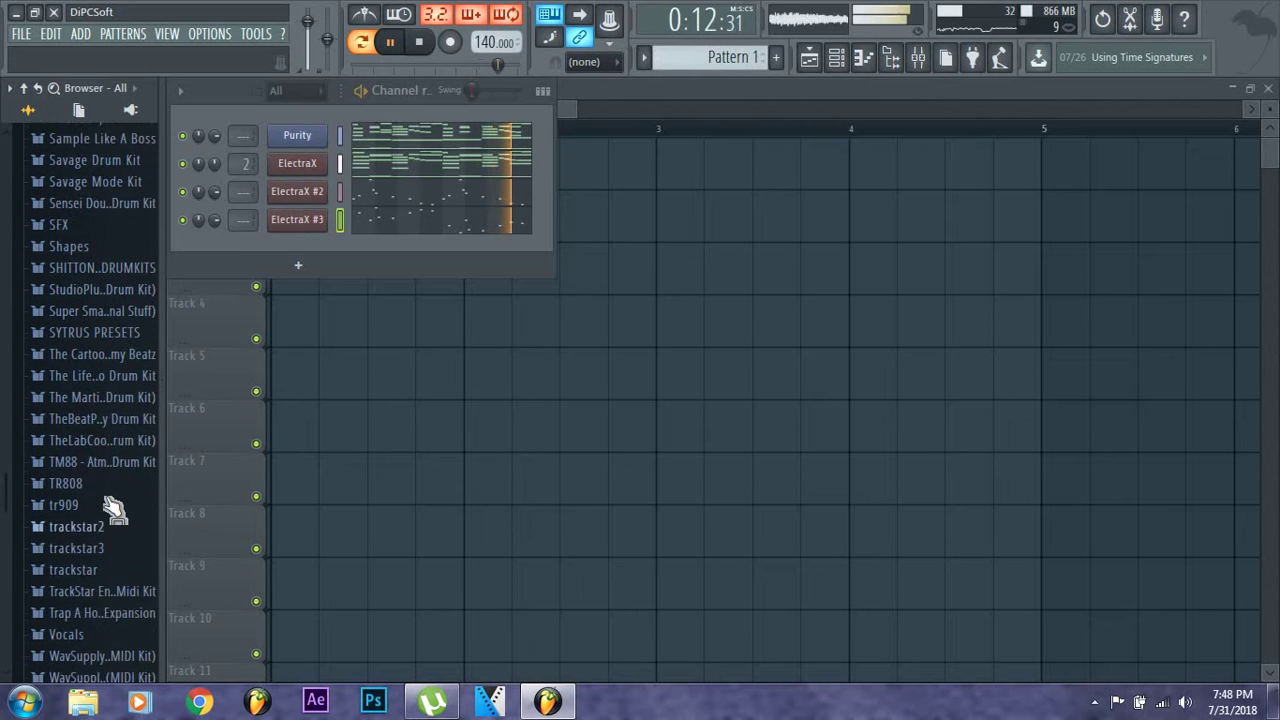
{"action": "left_click", "coordinate": [117, 445]}
{"action": "scroll", "coordinate": [78, 465], "scroll_direction": "down", "scroll_amount": 3}
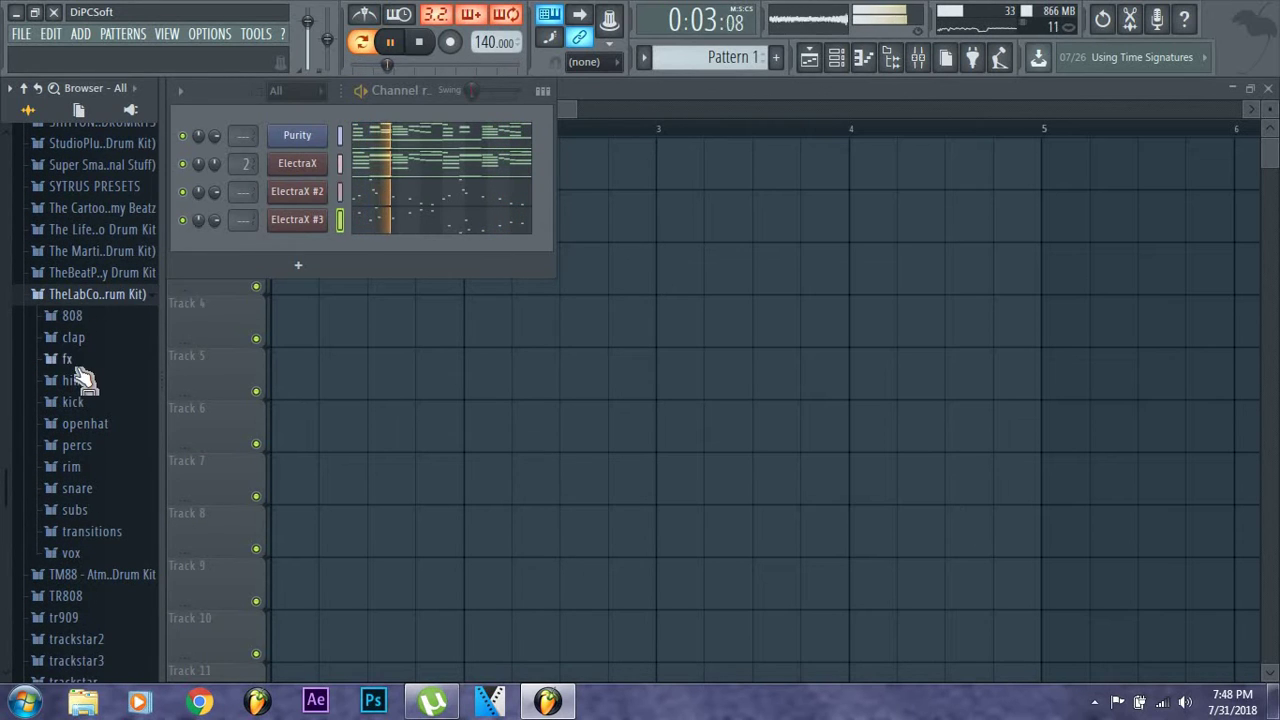
Audition the kit's claps, add Cut Clap as a new channel, and collapse the clap folder
{"action": "left_click", "coordinate": [75, 338]}
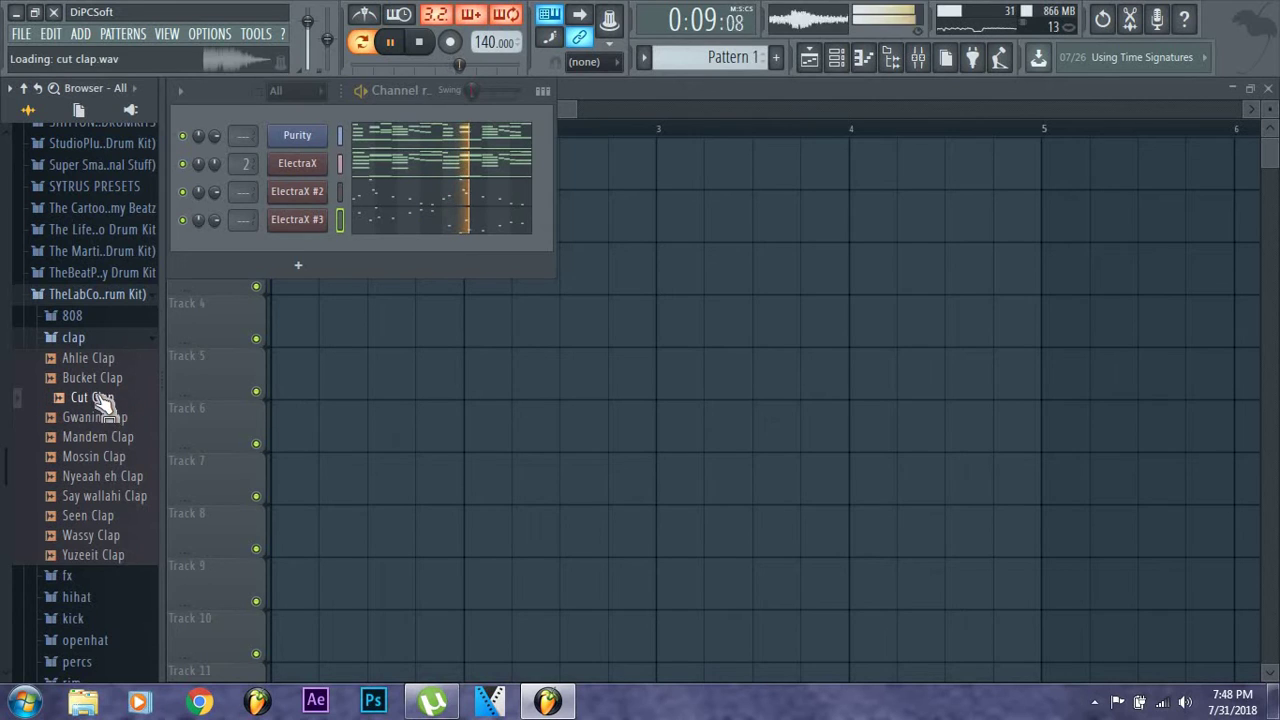
{"action": "left_click_drag", "start_coordinate": [250, 252], "coordinate": [245, 295]}
{"action": "left_click", "coordinate": [90, 340]}
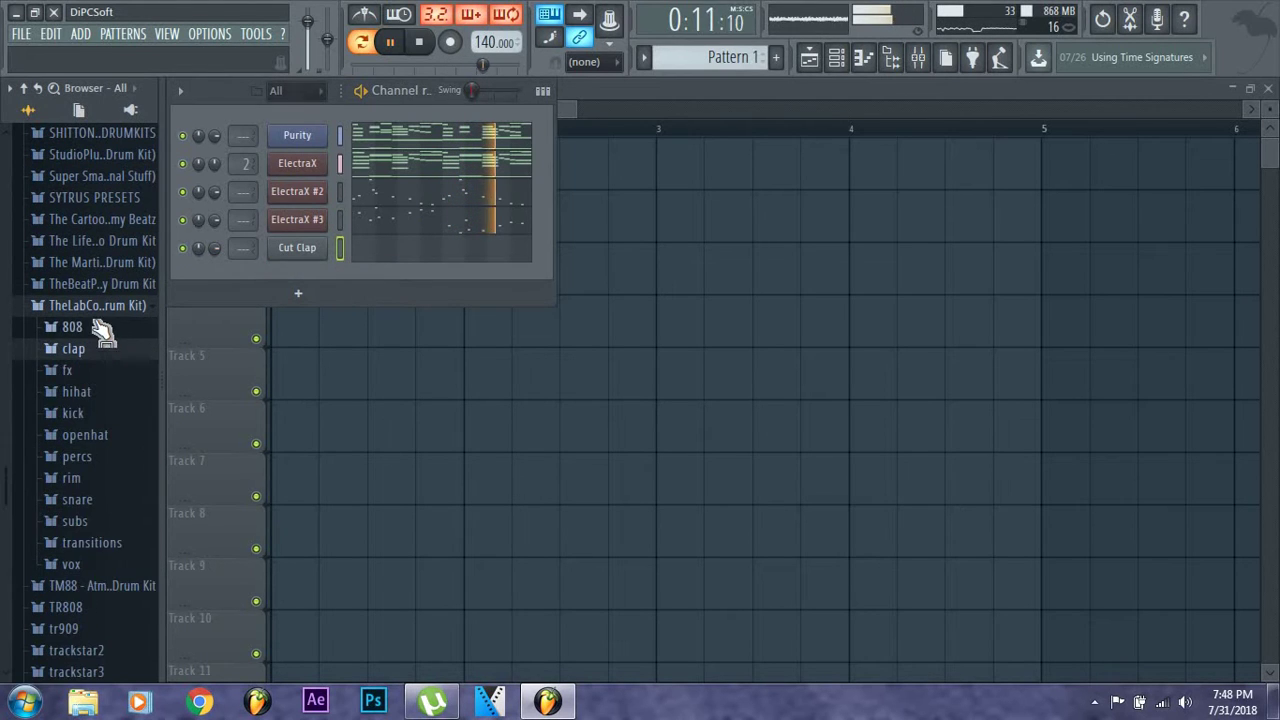
{"action": "left_click", "coordinate": [100, 308]}
{"action": "left_click", "coordinate": [100, 308]}
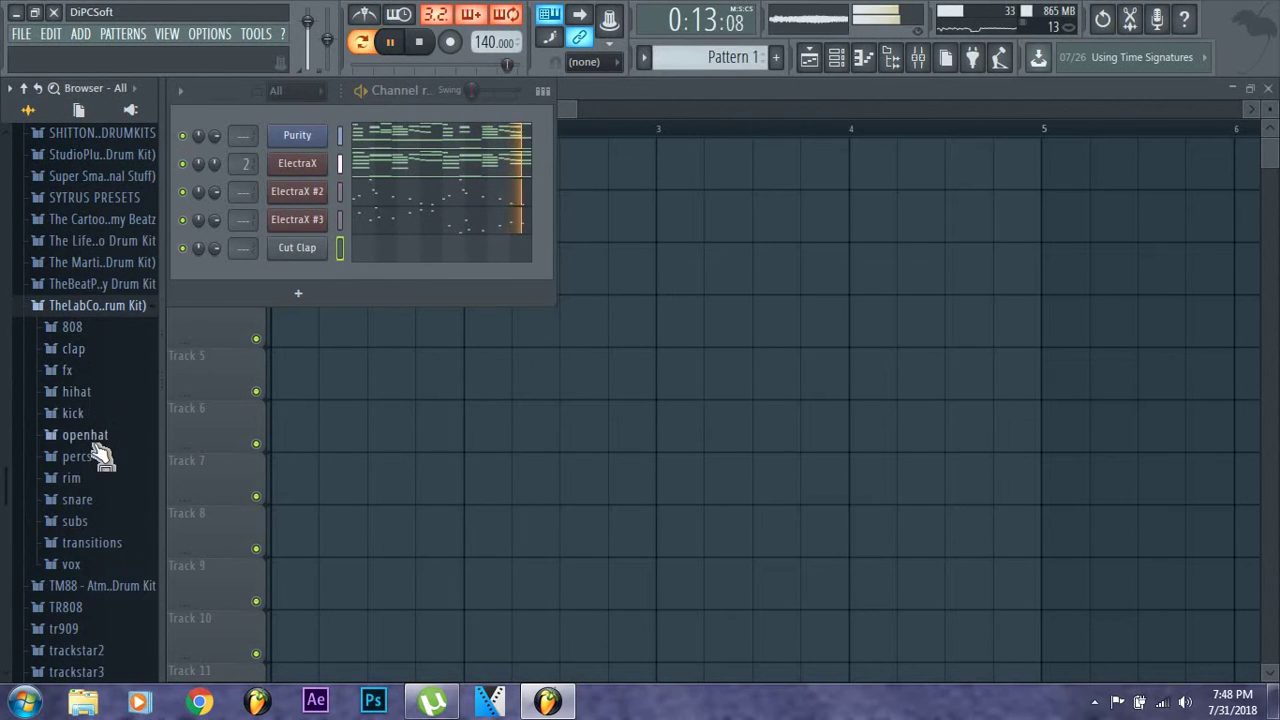
Audition the kit's snares, add Pop Snare as a new channel, and collapse the snare folder
{"action": "left_click", "coordinate": [77, 499]}
{"action": "left_click", "coordinate": [98, 358]}
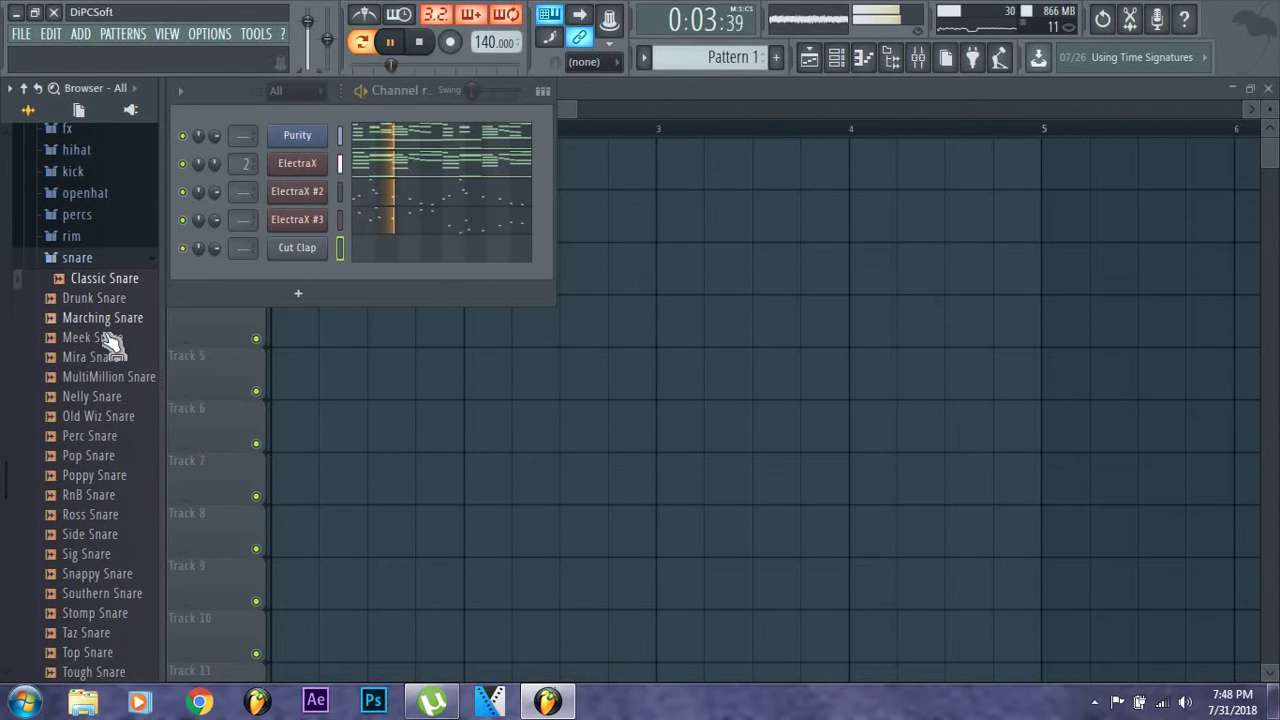
{"action": "scroll", "coordinate": [125, 395], "scroll_direction": "down", "scroll_amount": 4}
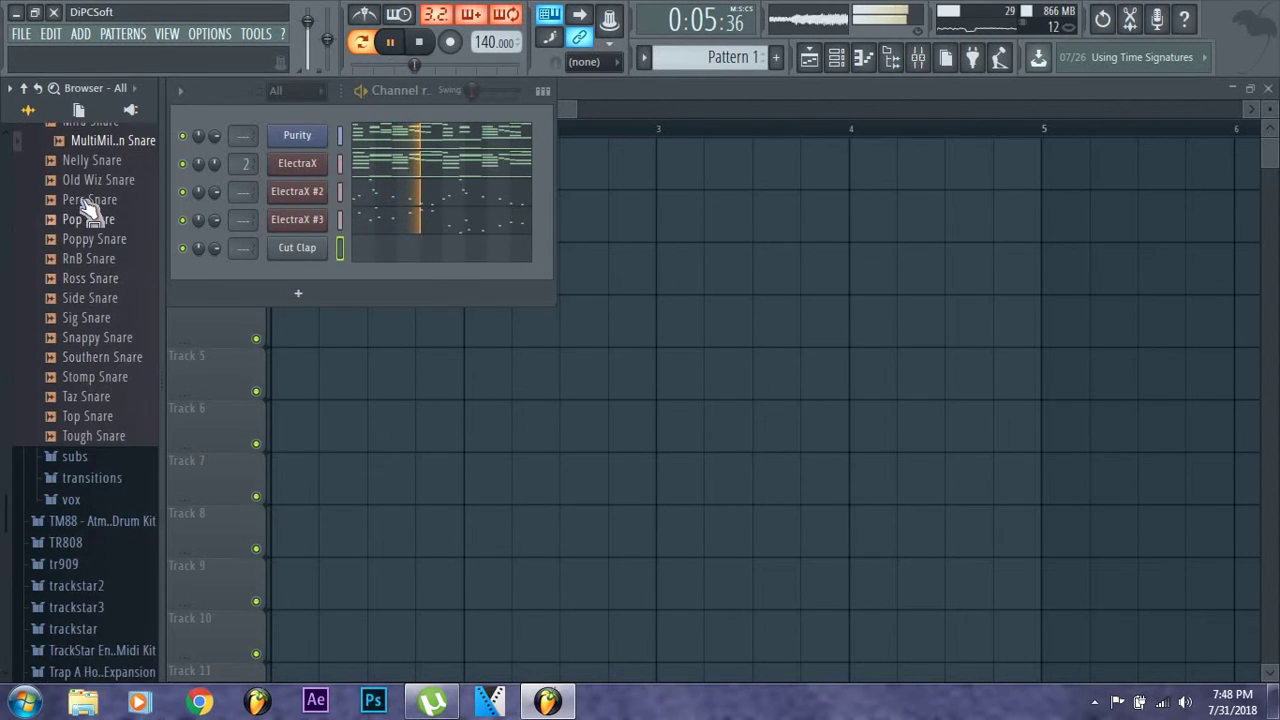
{"action": "scroll", "coordinate": [112, 357], "scroll_direction": "up", "scroll_amount": 4}
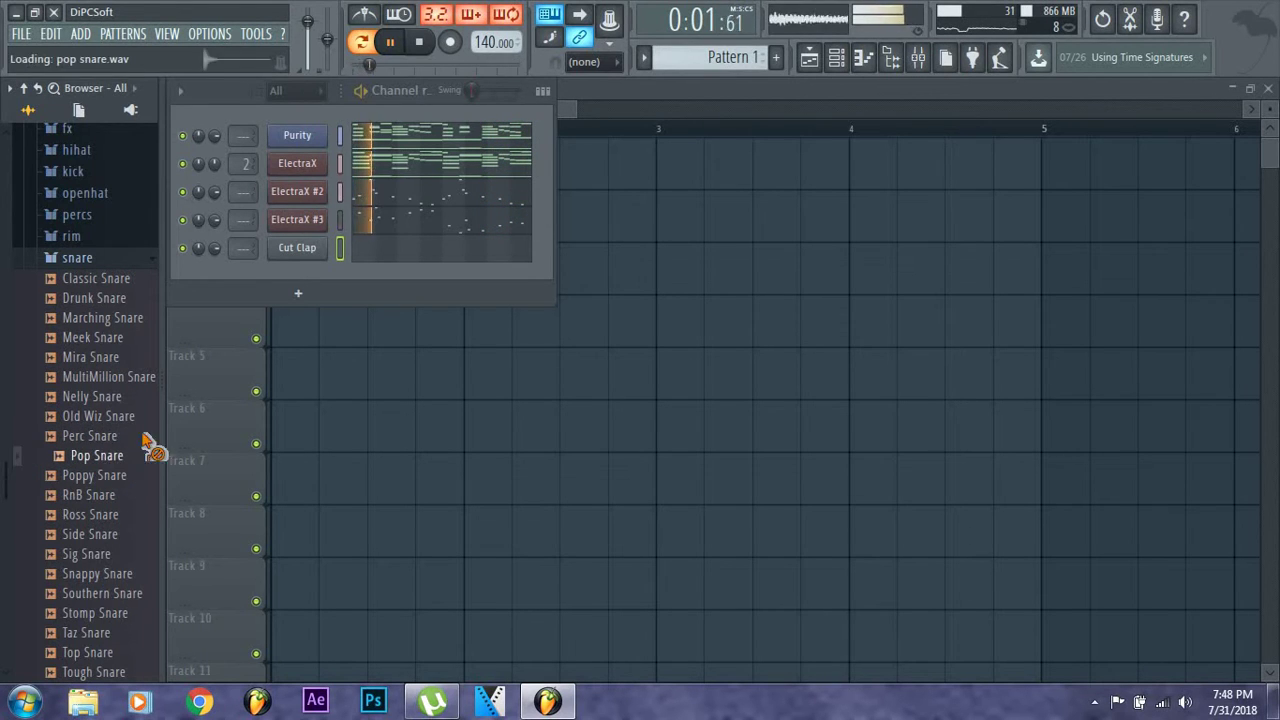
{"action": "left_click_drag", "start_coordinate": [279, 268], "coordinate": [281, 268]}
{"action": "left_click", "coordinate": [130, 265]}
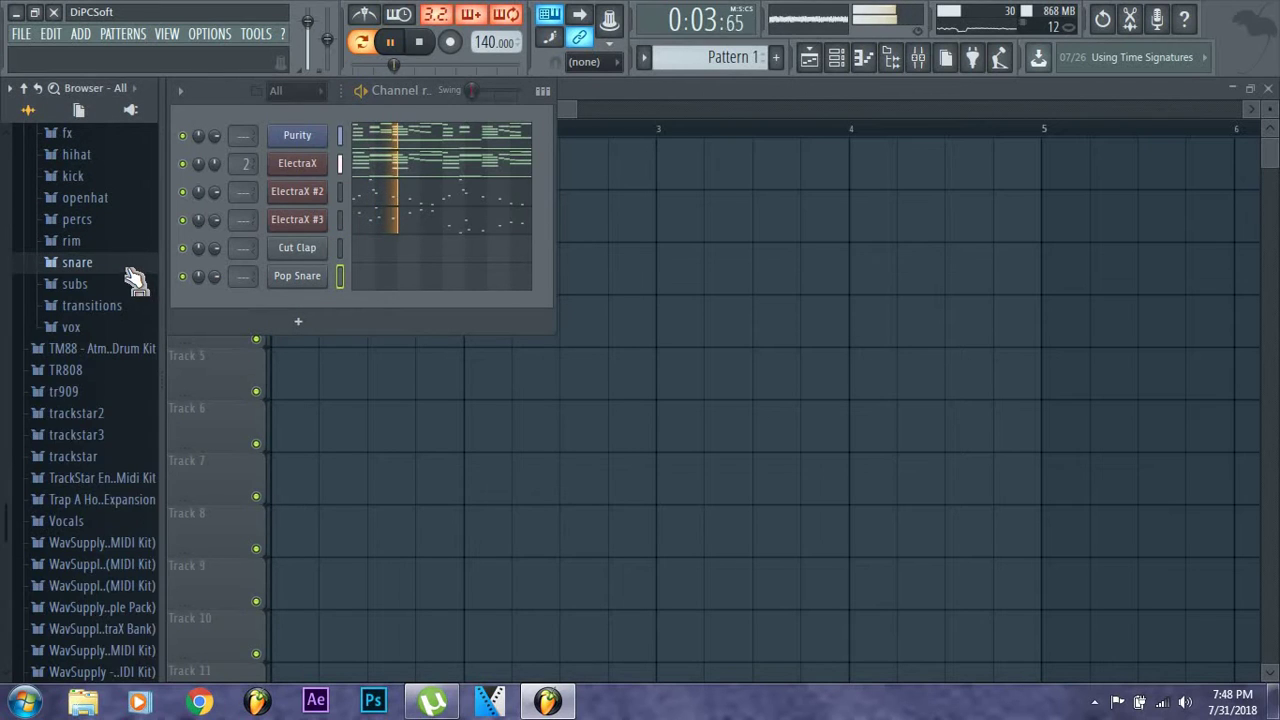
Audition the kit's hi-hats, add Red Hat as a new channel, and collapse the hihat folder
{"action": "scroll", "coordinate": [102, 298], "scroll_direction": "up", "scroll_amount": 3}
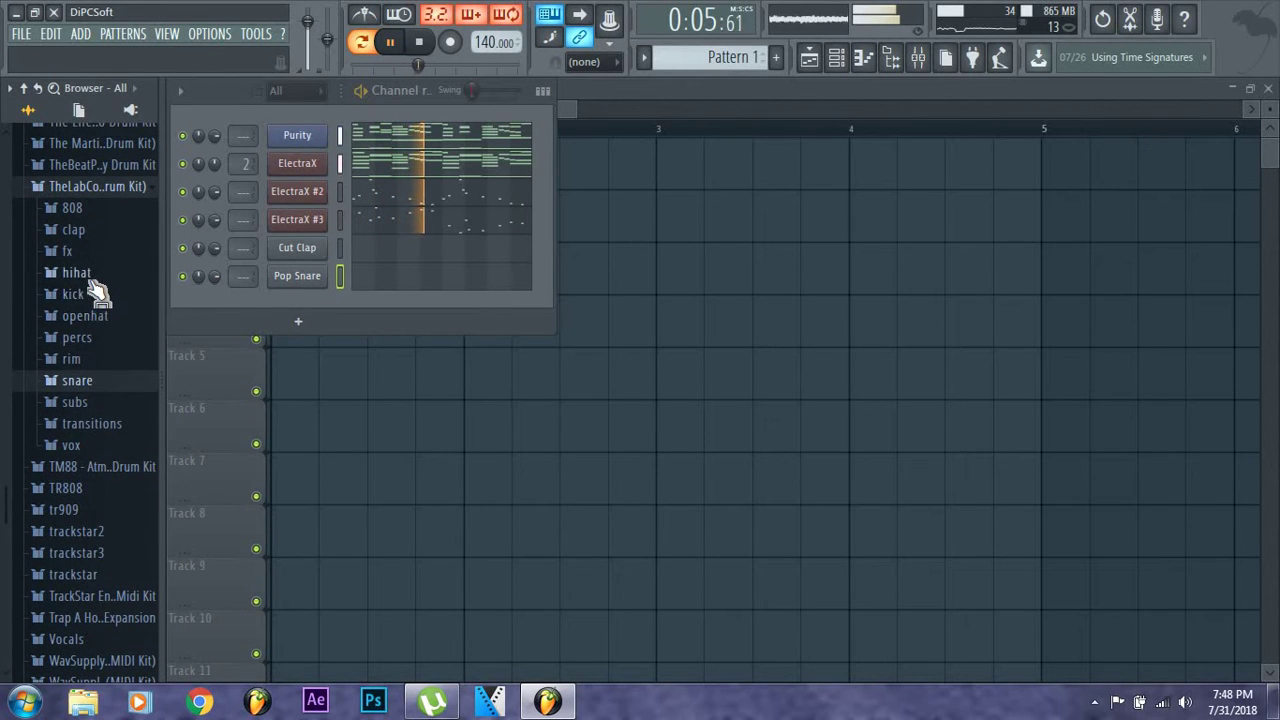
{"action": "left_click", "coordinate": [88, 274]}
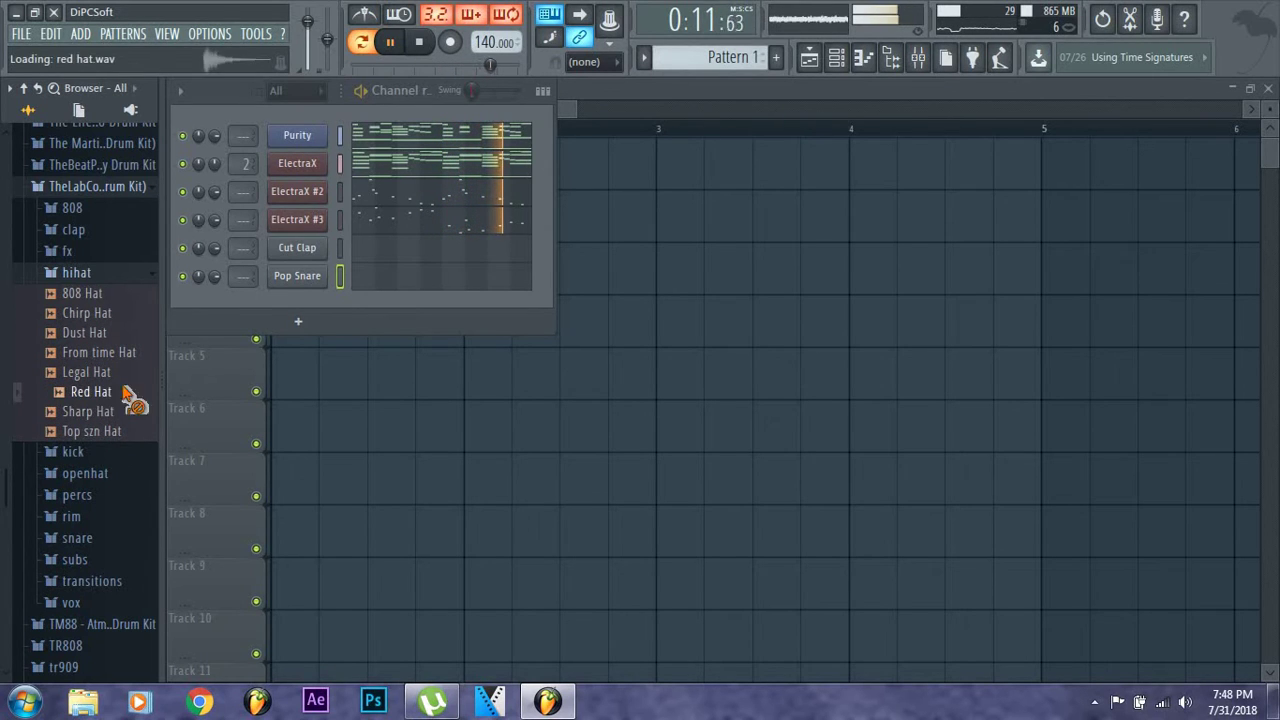
{"action": "left_click_drag", "start_coordinate": [286, 287], "coordinate": [292, 302]}
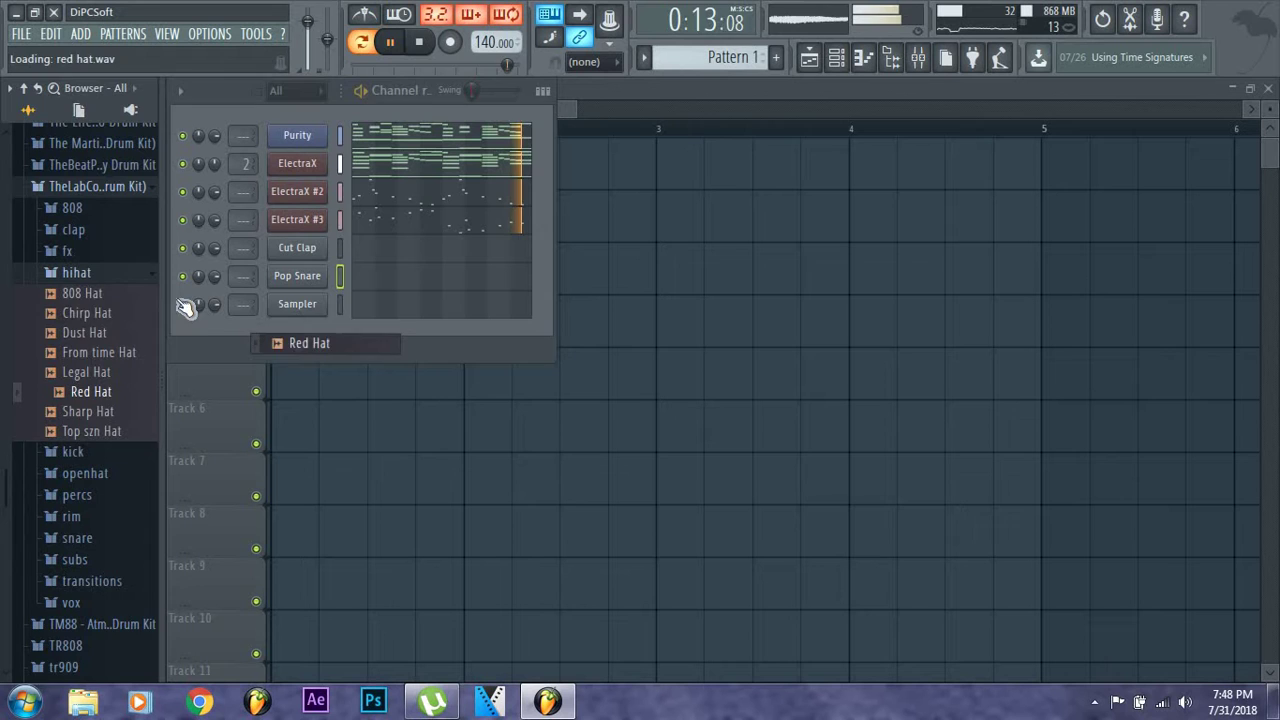
{"action": "left_click", "coordinate": [76, 284]}
In the Cut Clap piano roll, place short C5 notes on the third beat of bars 1, 3, 5 and 7
{"action": "left_click", "coordinate": [373, 254]}
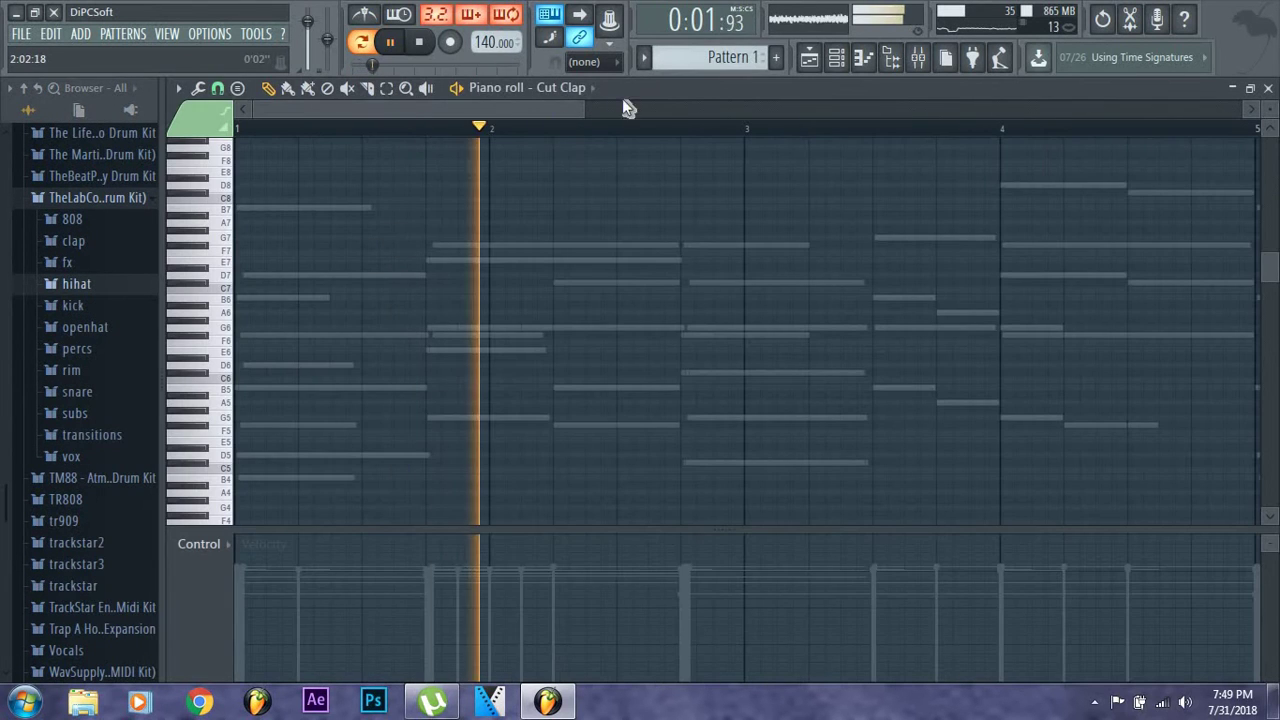
{"action": "left_click_drag", "start_coordinate": [583, 110], "coordinate": [915, 206]}
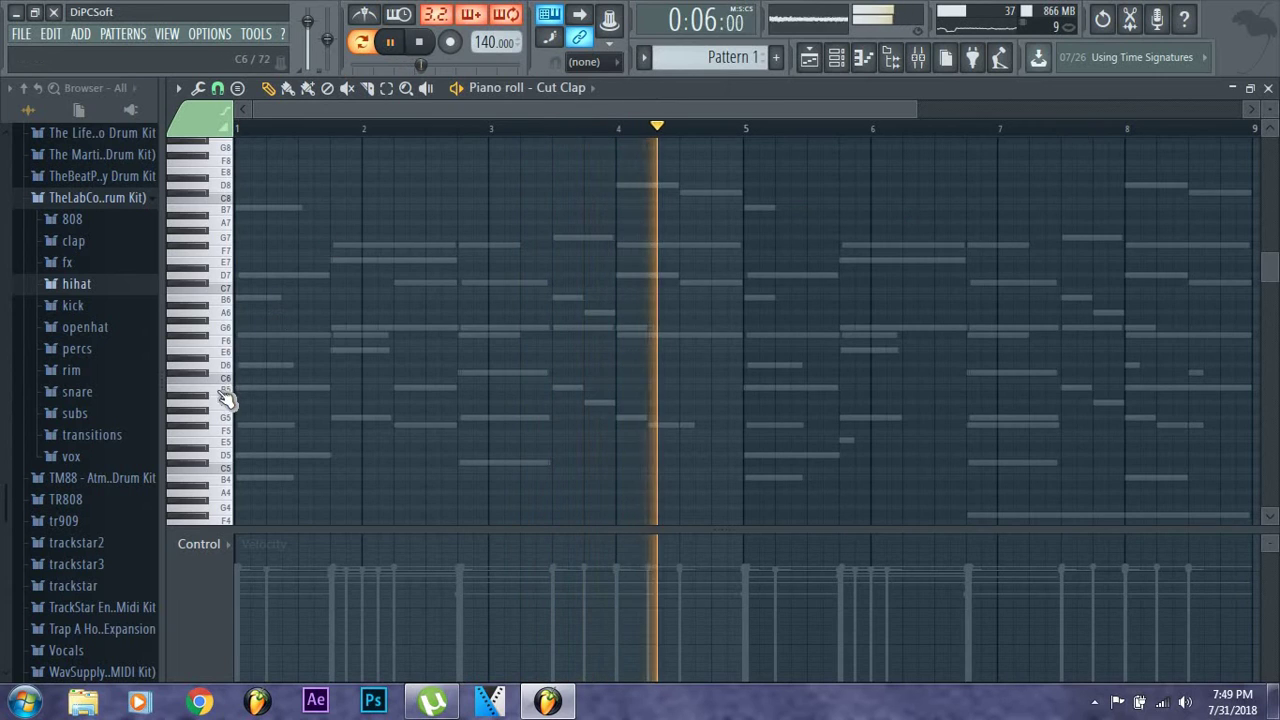
{"action": "scroll", "coordinate": [235, 380], "scroll_direction": "down", "scroll_amount": 3}
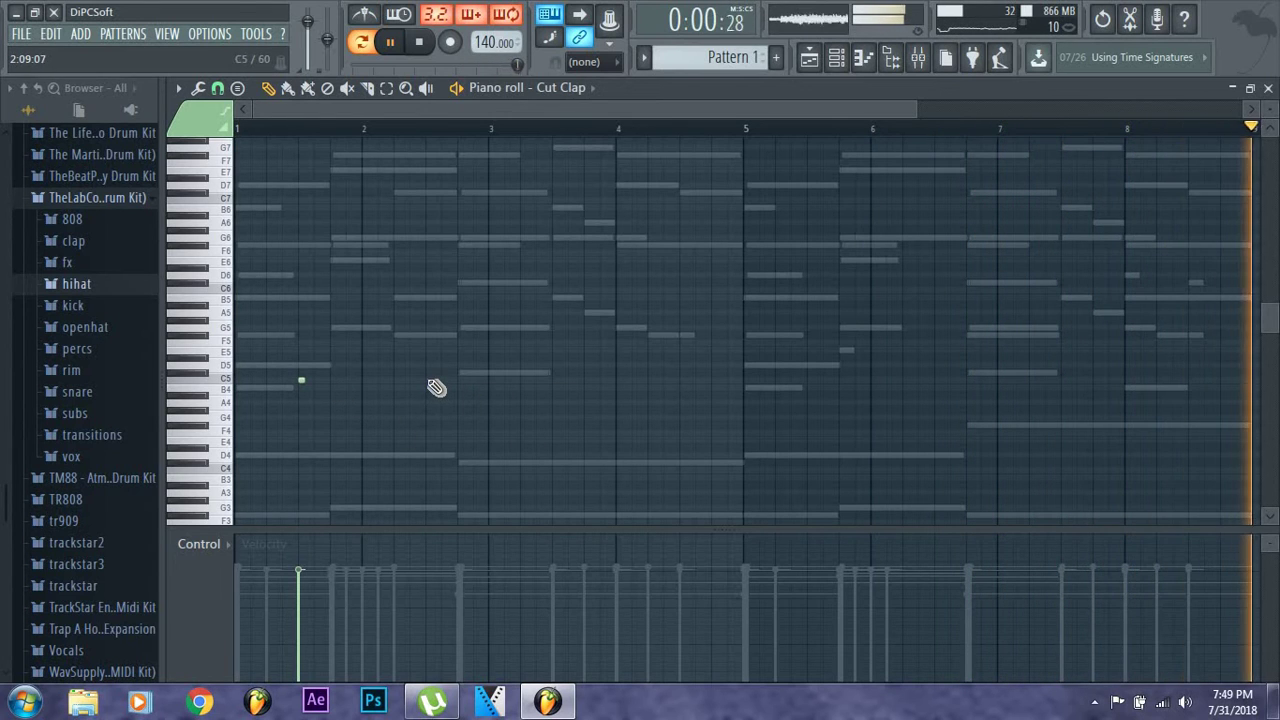
{"action": "left_click", "coordinate": [556, 381]}
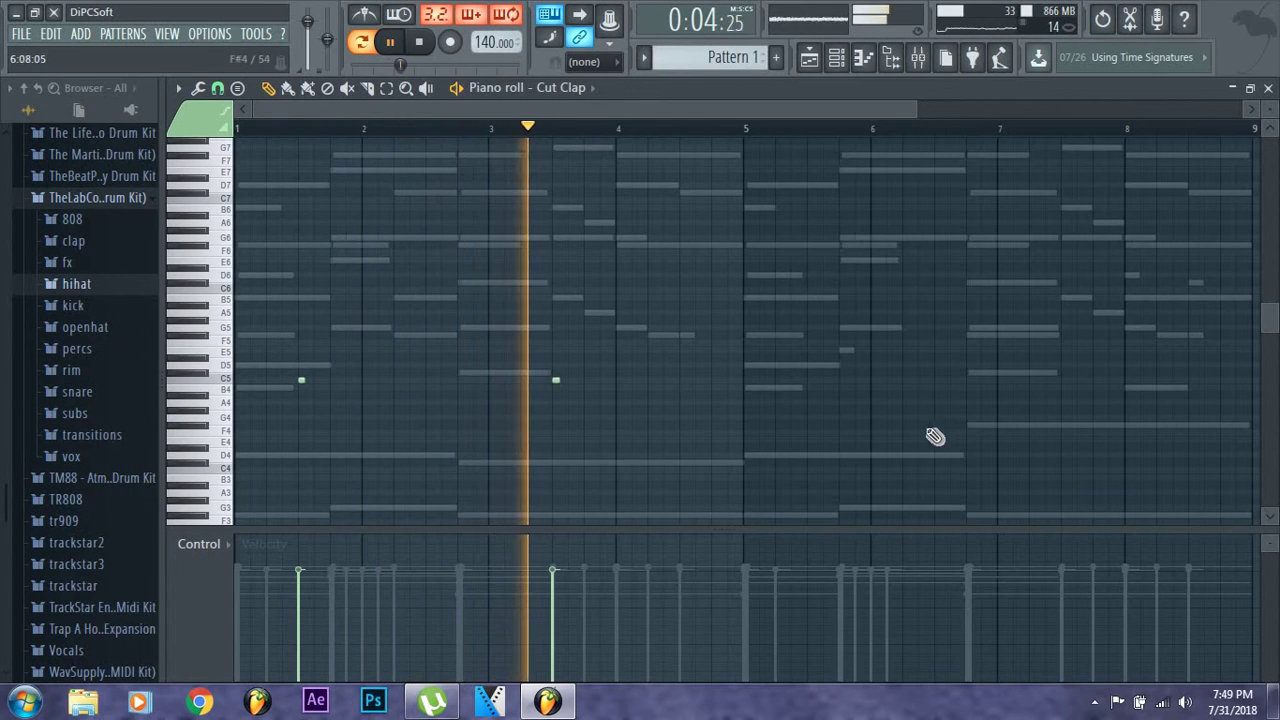
{"action": "left_click", "coordinate": [810, 381]}
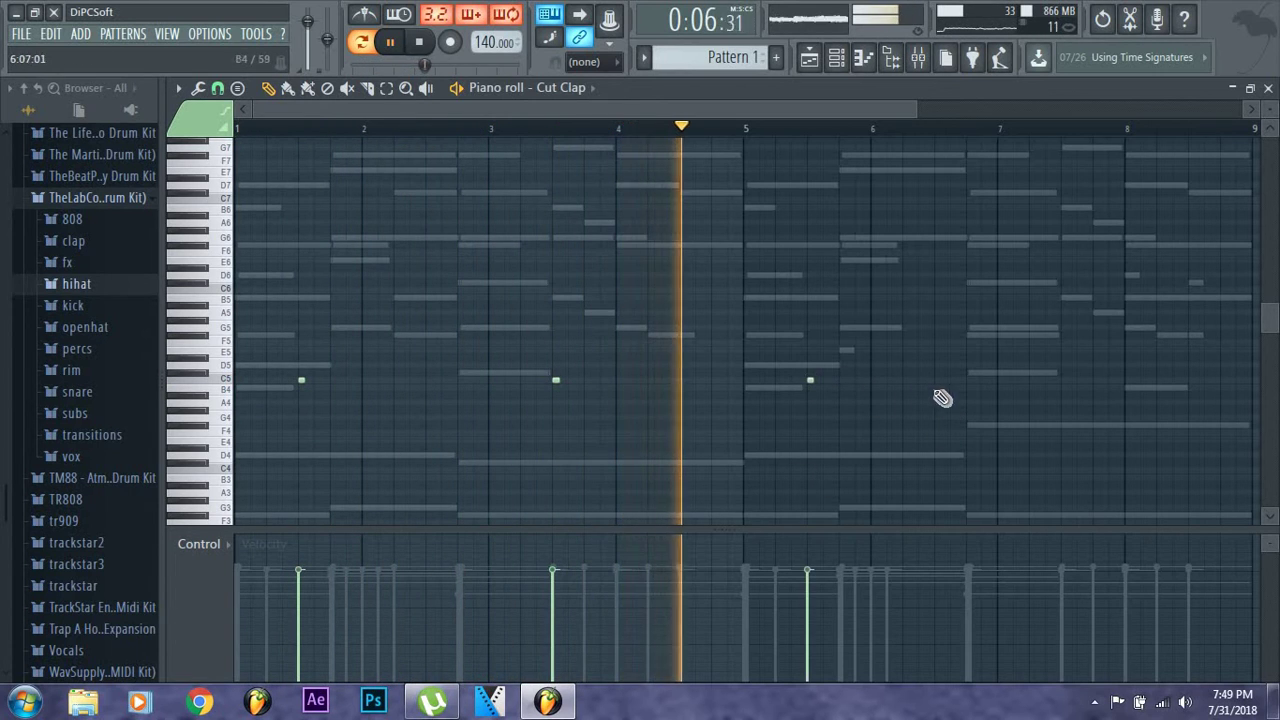
{"action": "left_click", "coordinate": [1065, 381]}
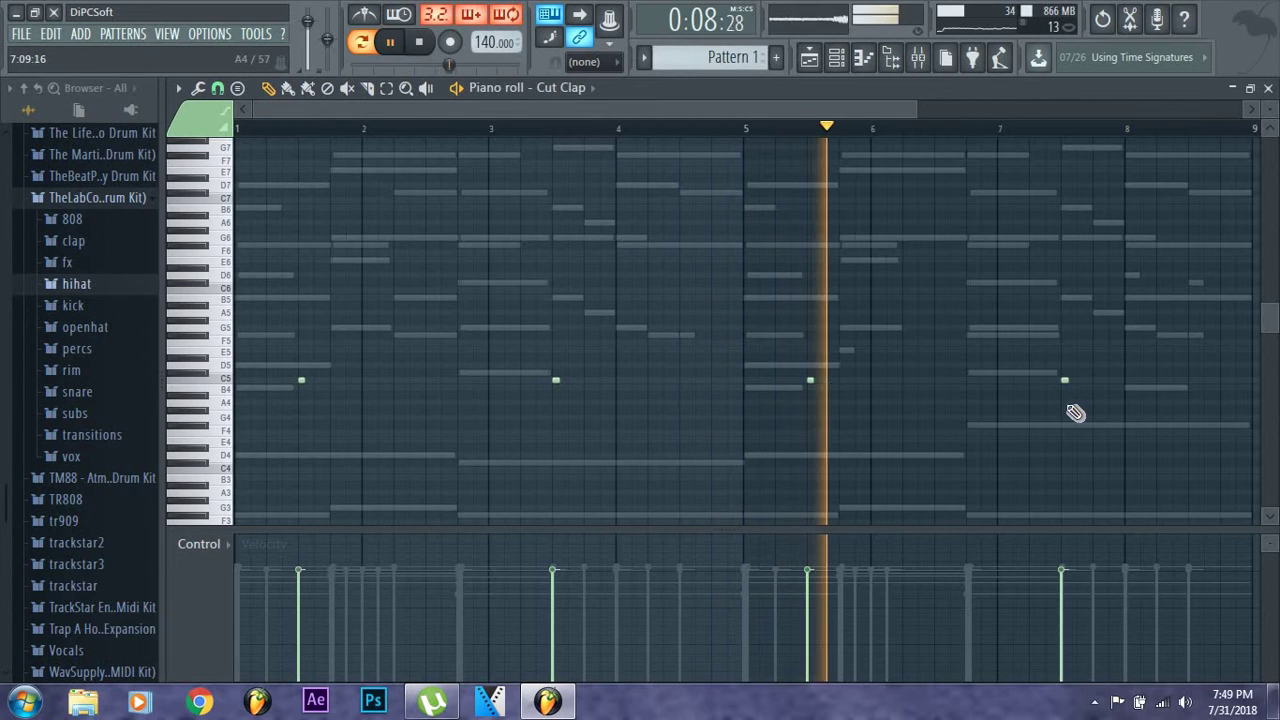
In the Pop Snare piano roll, place short D5 notes on the third beat of every bar from 1 to 8
{"action": "left_click", "coordinate": [563, 90]}
{"action": "left_click", "coordinate": [585, 208]}
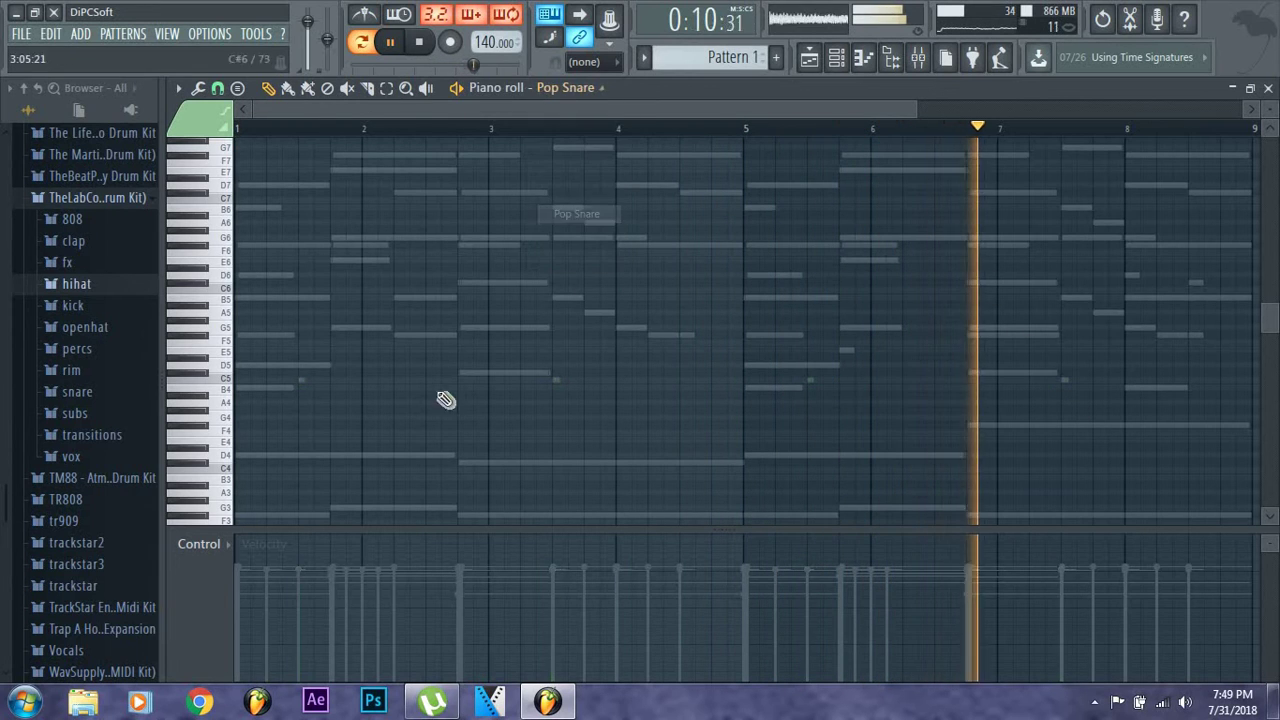
{"action": "left_click", "coordinate": [301, 366]}
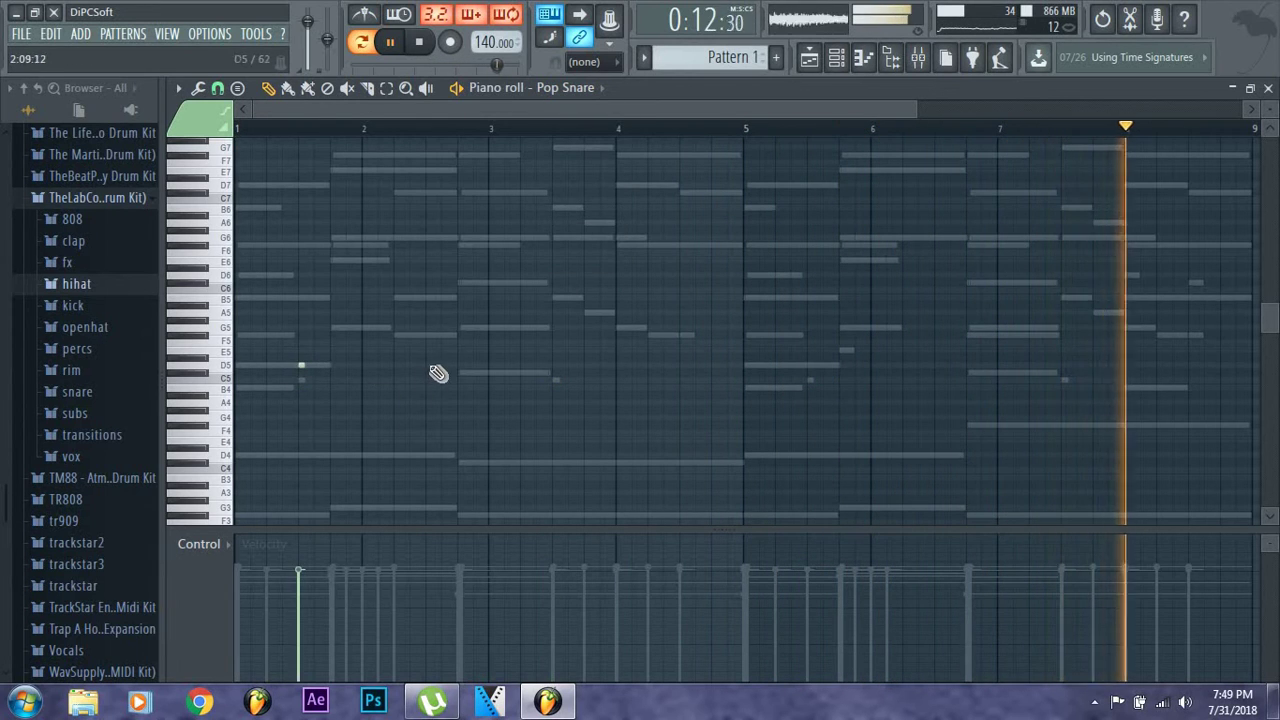
{"action": "left_click", "coordinate": [428, 366]}
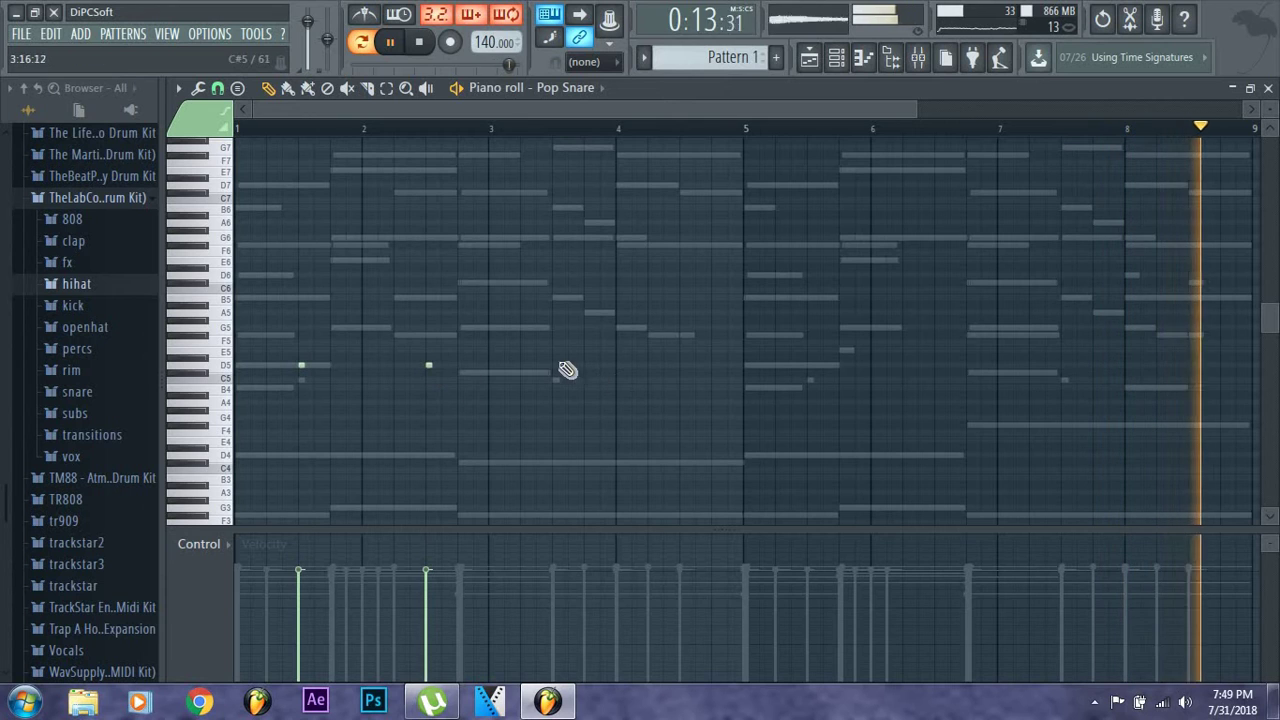
{"action": "left_click", "coordinate": [683, 366]}
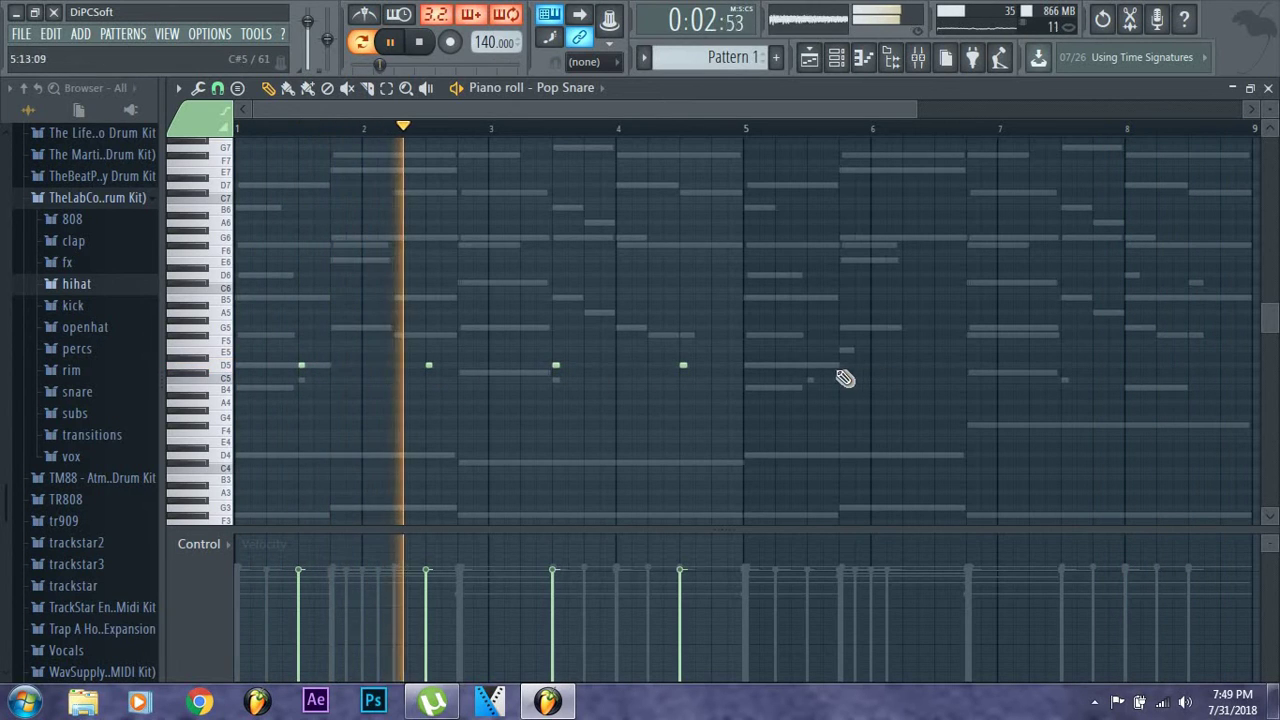
{"action": "left_click", "coordinate": [809, 366]}
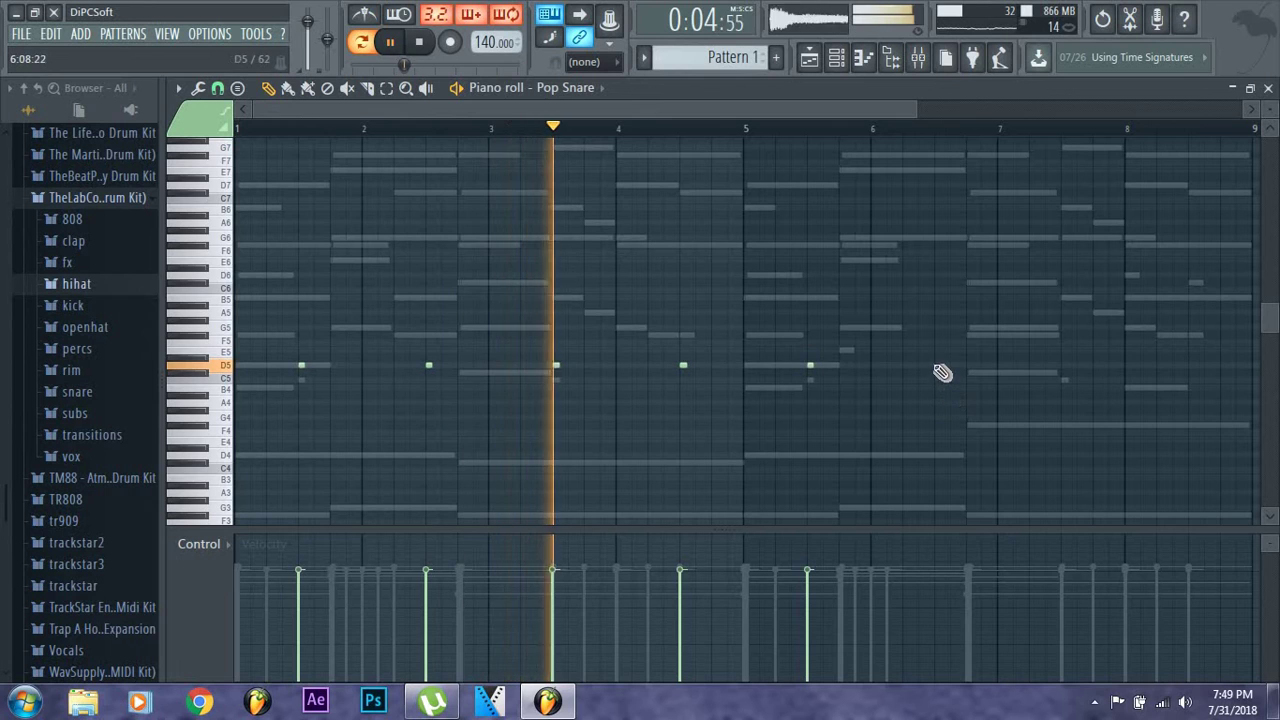
{"action": "left_click", "coordinate": [937, 366]}
{"action": "left_click", "coordinate": [1062, 366]}
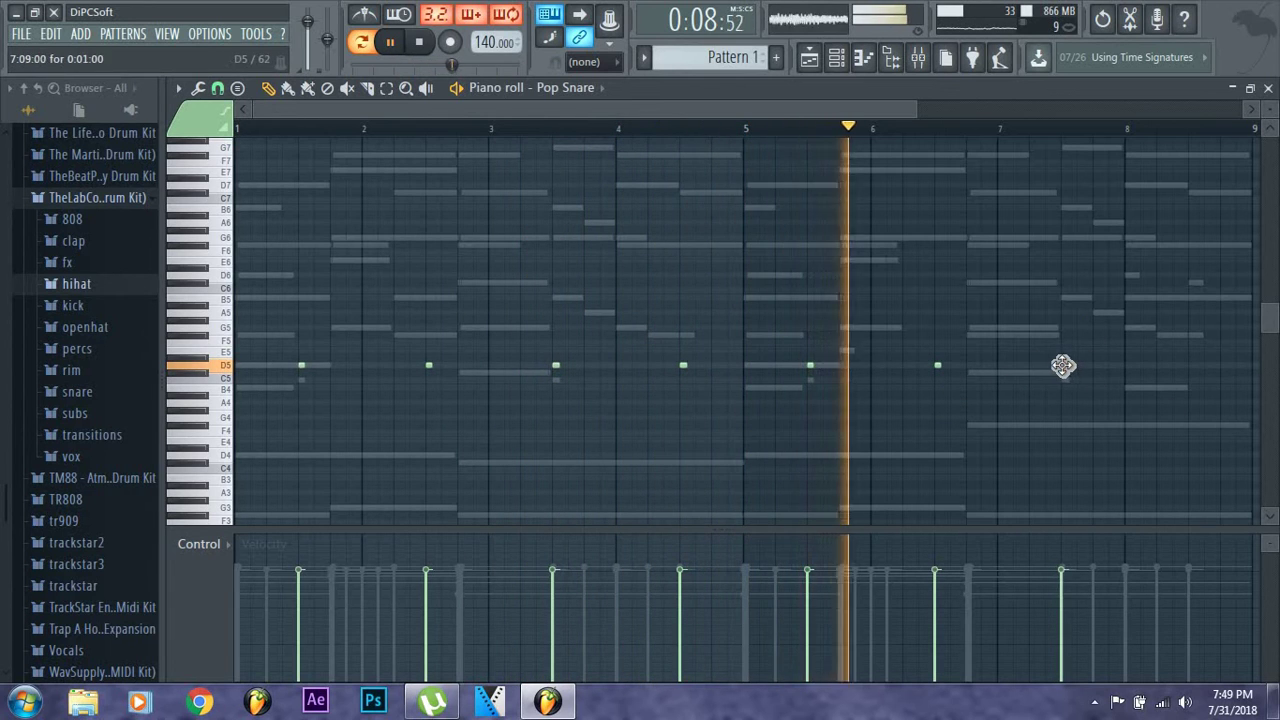
{"action": "left_click", "coordinate": [1192, 366]}
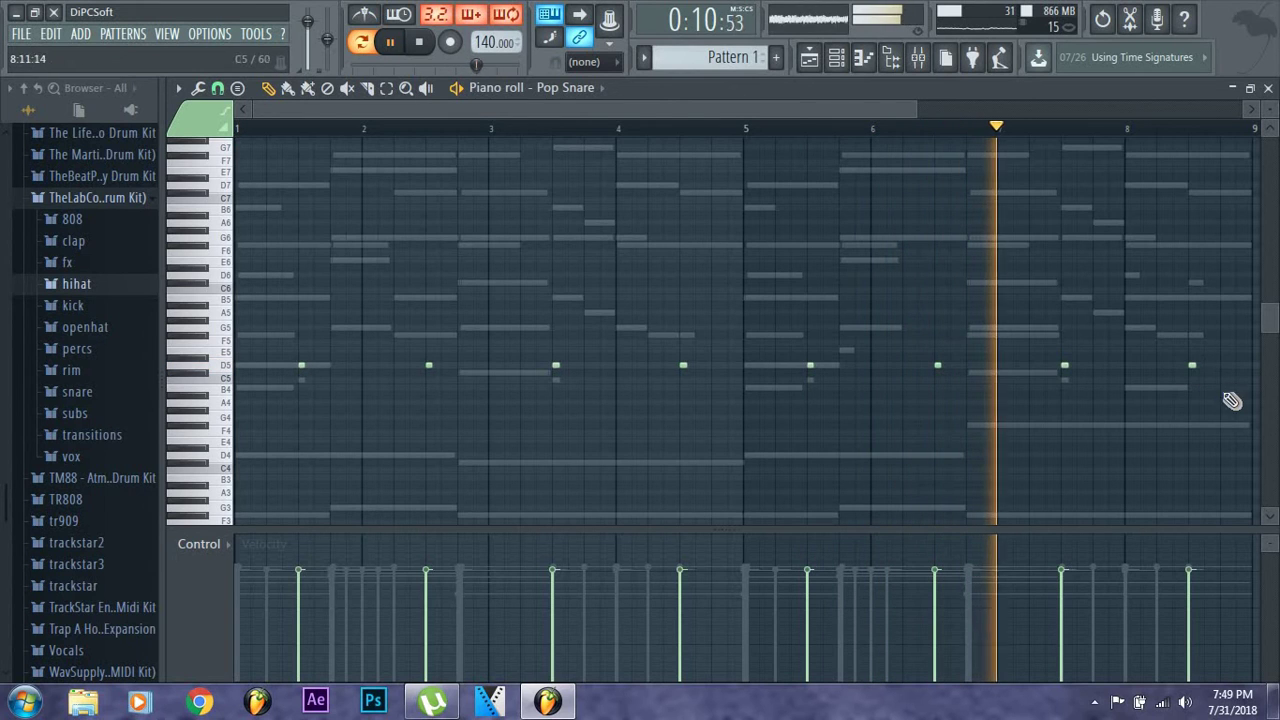
Shift all the Cut Clap notes slightly later so they land just behind the Pop Snare hits
{"action": "left_click_drag", "start_coordinate": [1226, 349], "coordinate": [100, 410]}
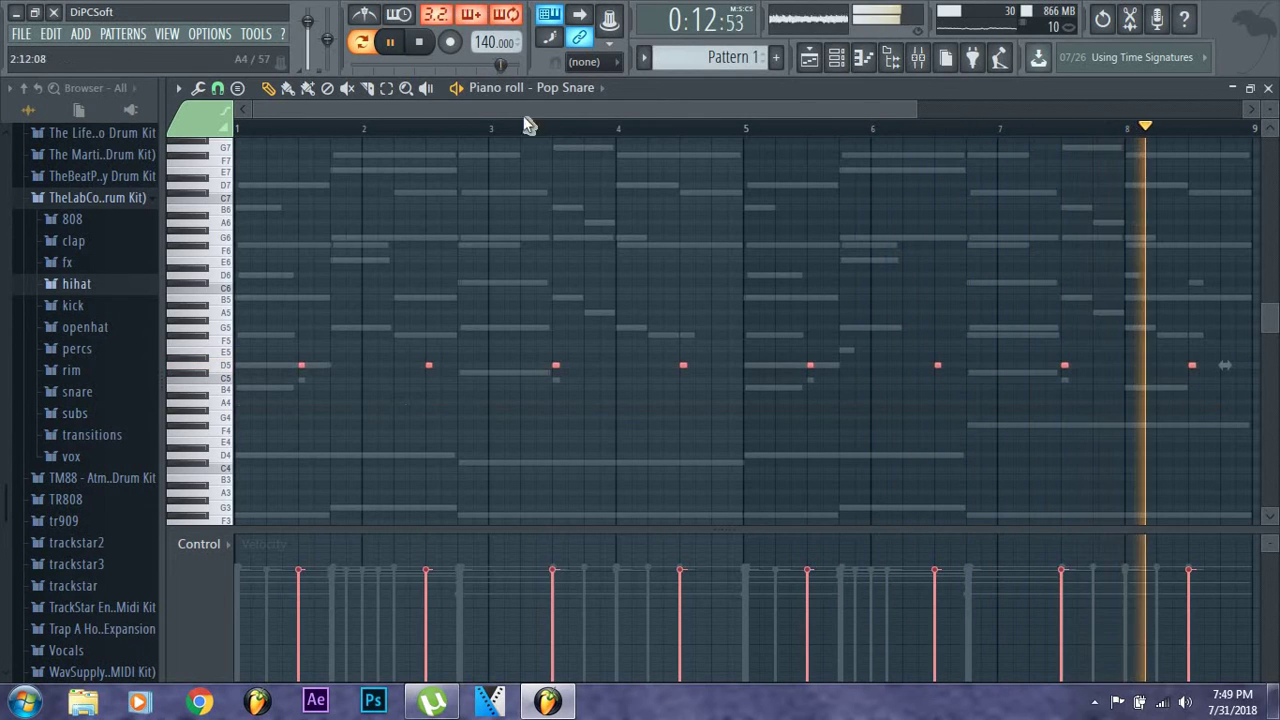
{"action": "left_click", "coordinate": [578, 88]}
{"action": "left_click", "coordinate": [574, 197]}
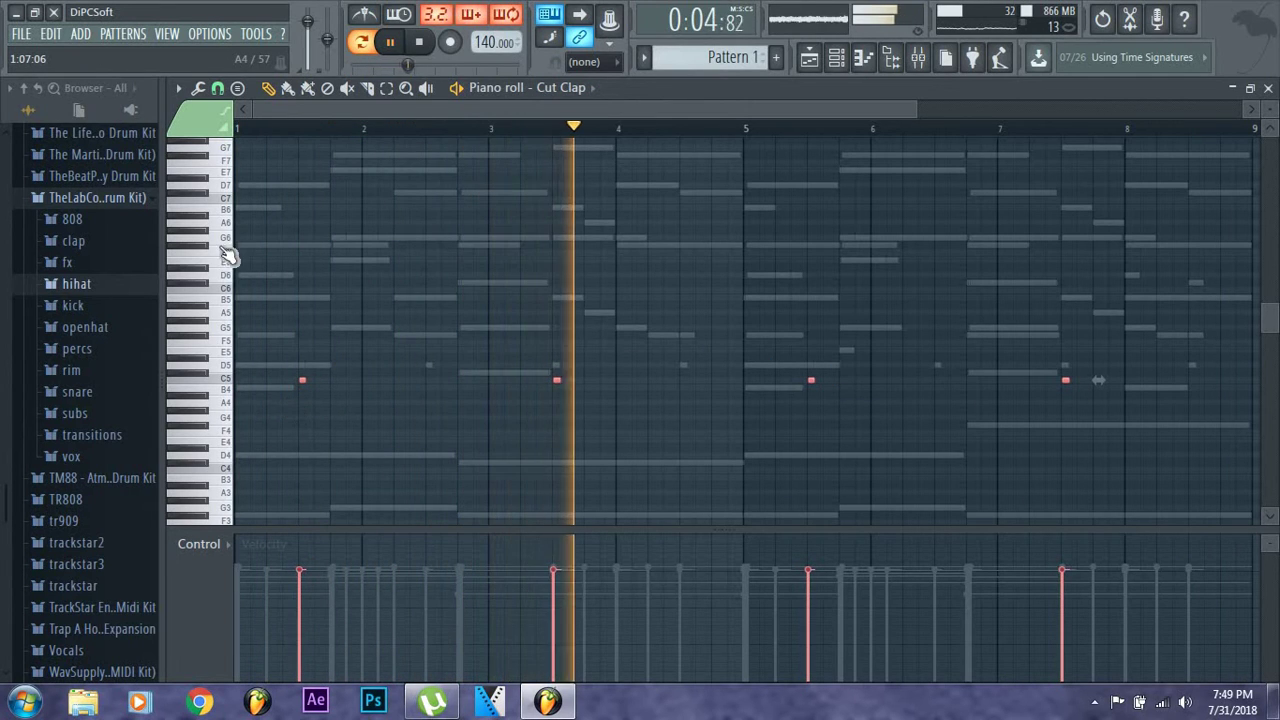
Raise the velocity of all eight Pop Snare notes to maximum
{"action": "left_click", "coordinate": [578, 88]}
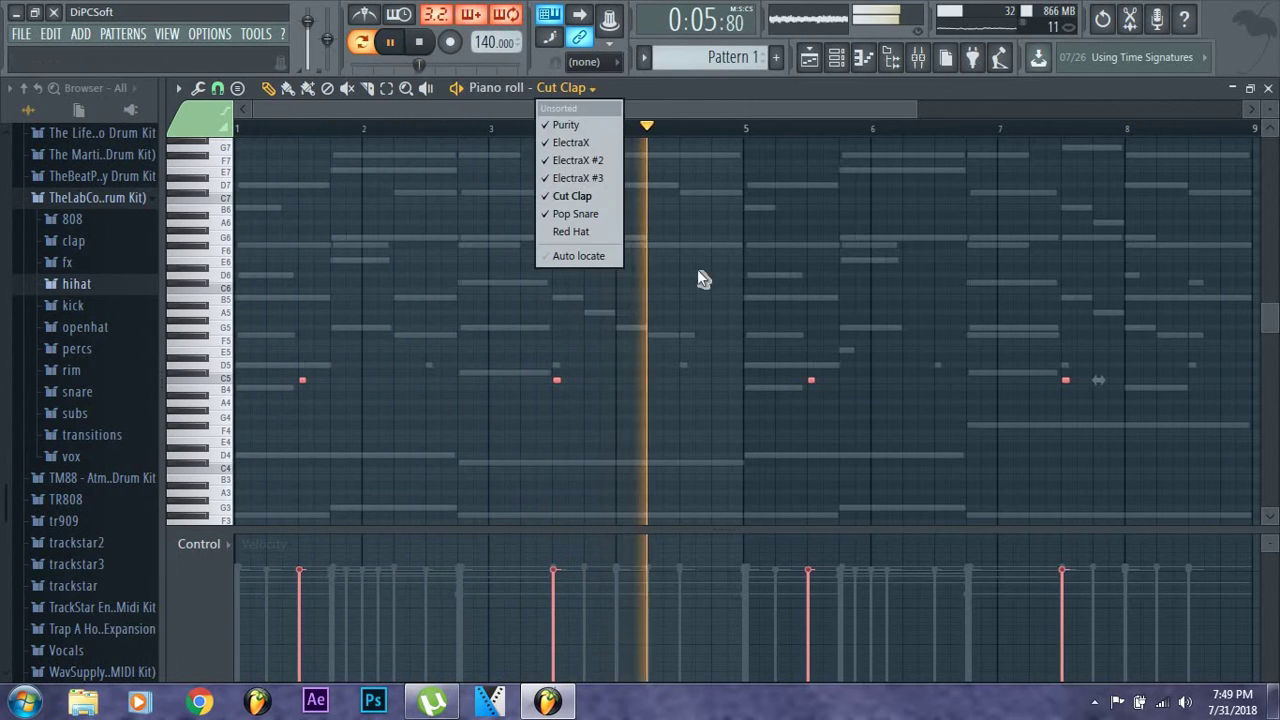
{"action": "left_click", "coordinate": [588, 214]}
{"action": "left_click_drag", "start_coordinate": [1212, 352], "coordinate": [120, 395]}
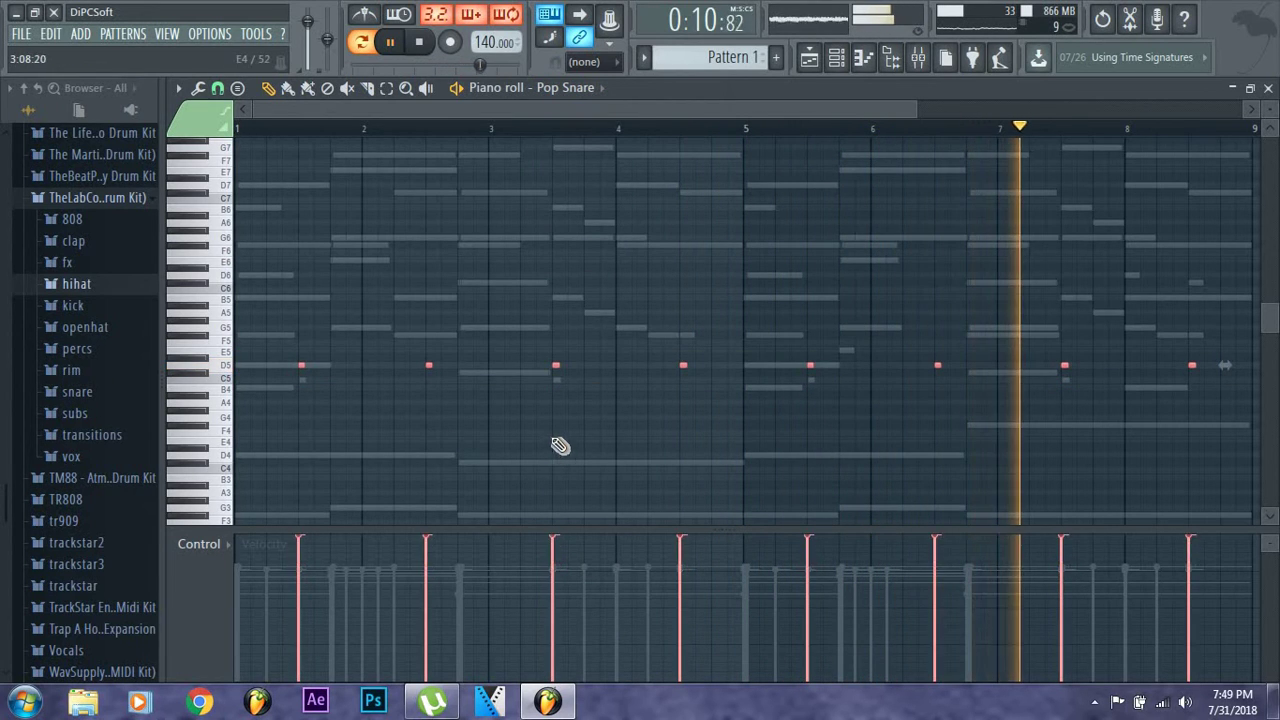
Add a C5 Cut Clap note on the off-beat after beat 4 of bar 2 and match its velocity to the other claps
{"action": "left_click", "coordinate": [586, 89]}
{"action": "left_click", "coordinate": [597, 193]}
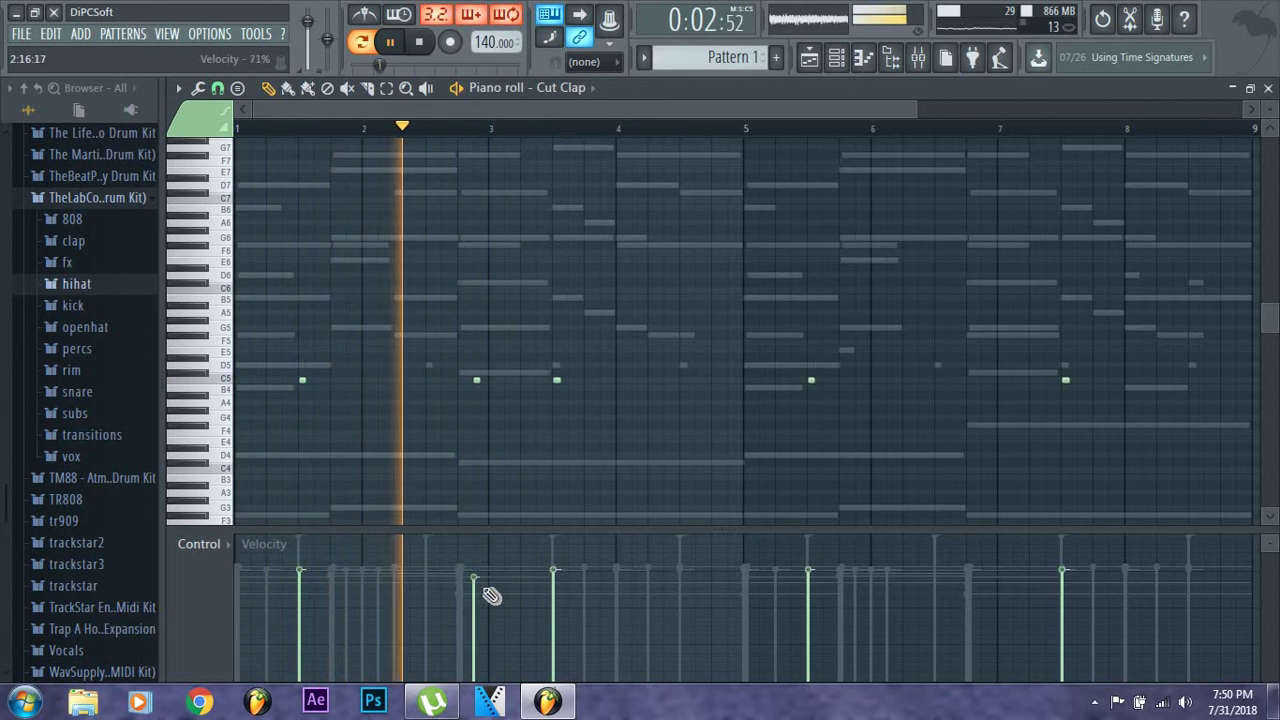
{"action": "mouse_move", "coordinate": [491, 596]}
{"action": "left_mouse_down"}
{"action": "mouse_move", "coordinate": [491, 580]}
{"action": "mouse_move", "coordinate": [531, 571]}
{"action": "left_mouse_up"}
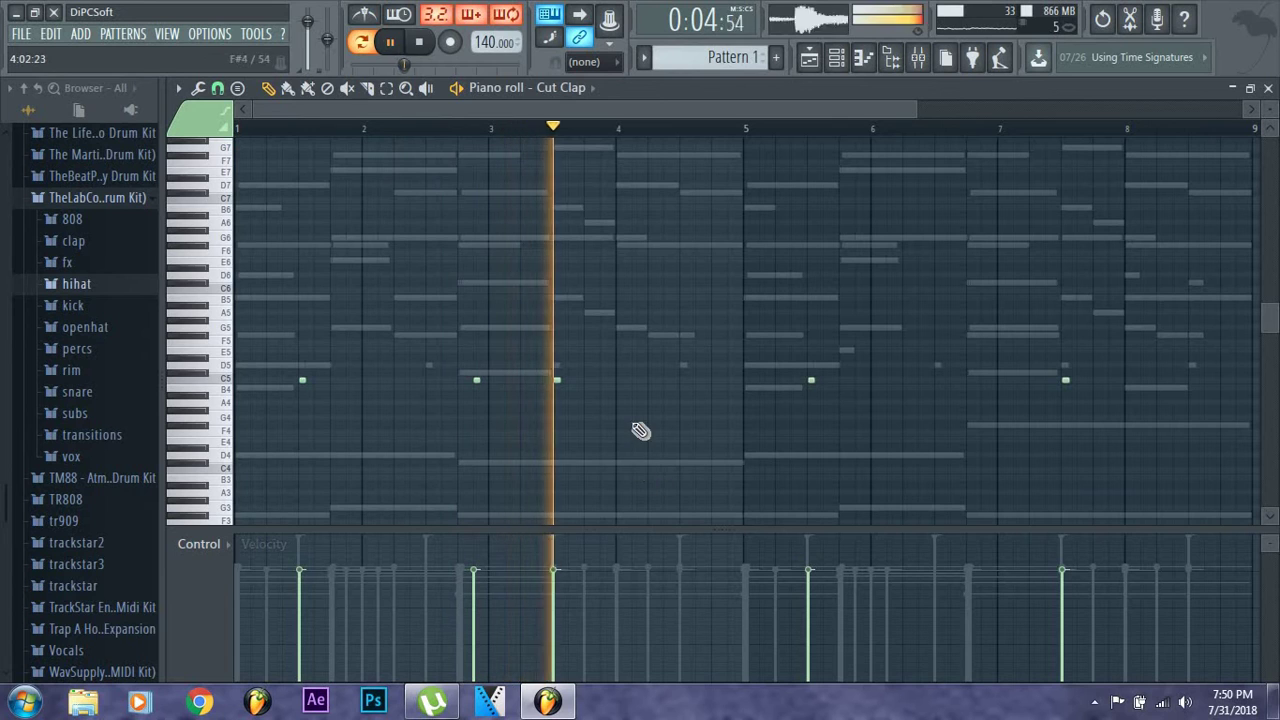
Raise all Cut Clap velocities to maximum, but bring the extra clap in bar 2 back to a lower velocity
{"action": "left_click_drag", "start_coordinate": [1198, 340], "coordinate": [238, 464]}
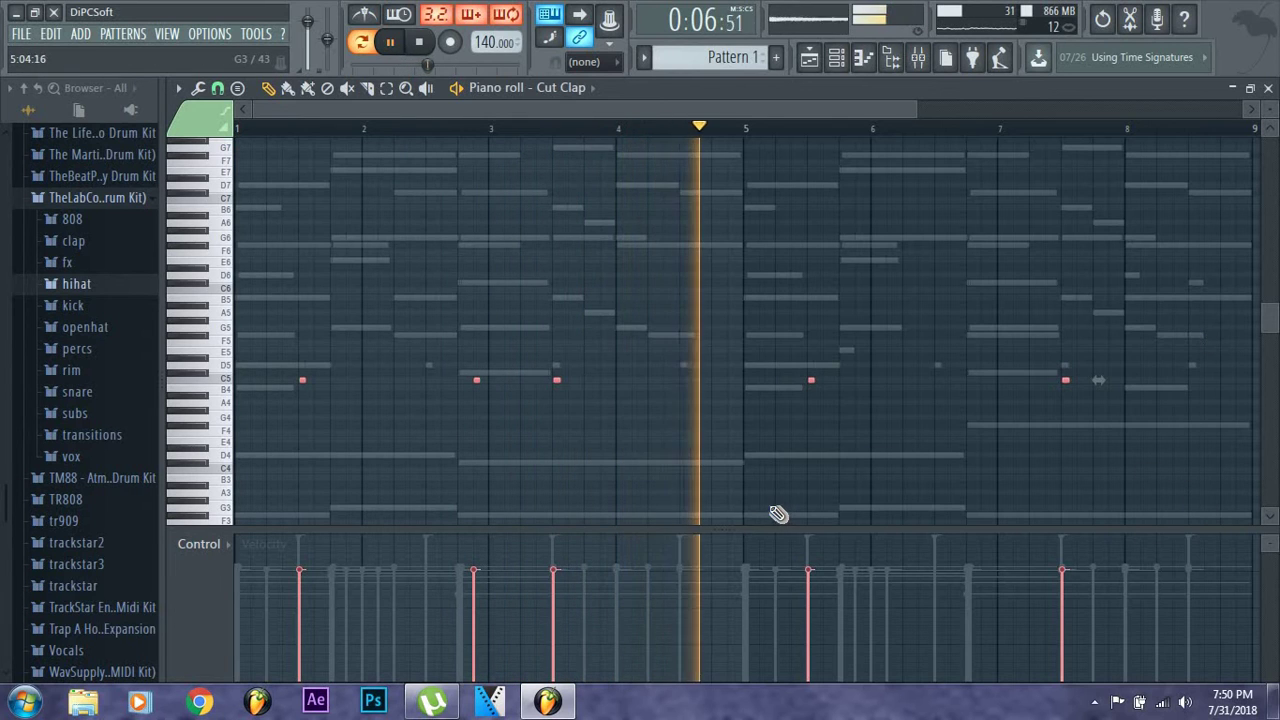
{"action": "scroll", "coordinate": [778, 514], "scroll_direction": "up", "scroll_amount": 5}
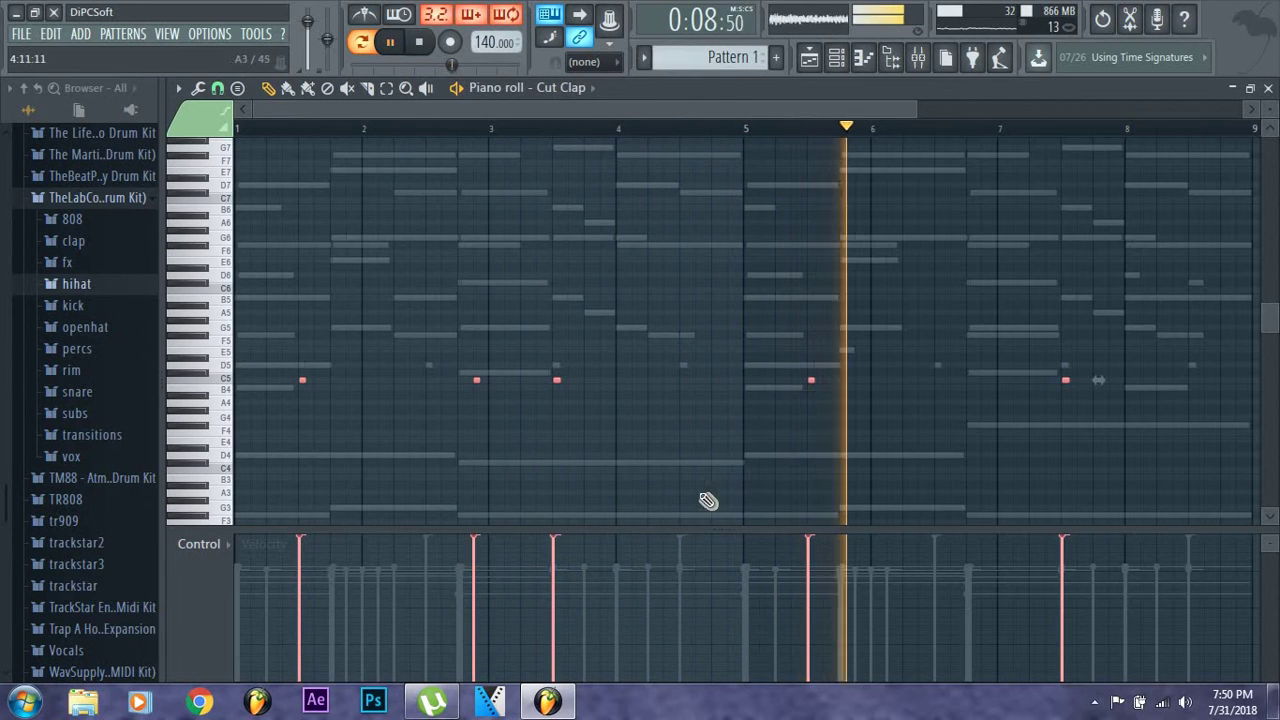
{"action": "left_click", "coordinate": [602, 417], "text": "ctrl"}
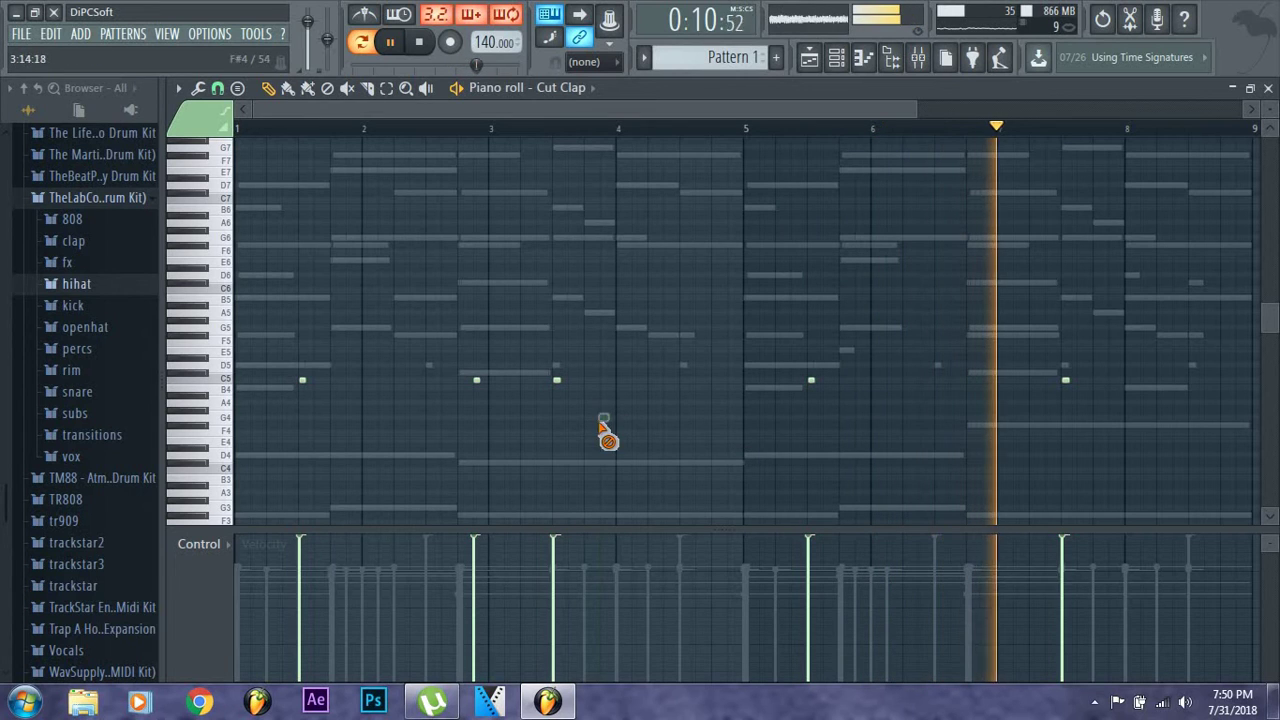
{"action": "left_click", "coordinate": [480, 571]}
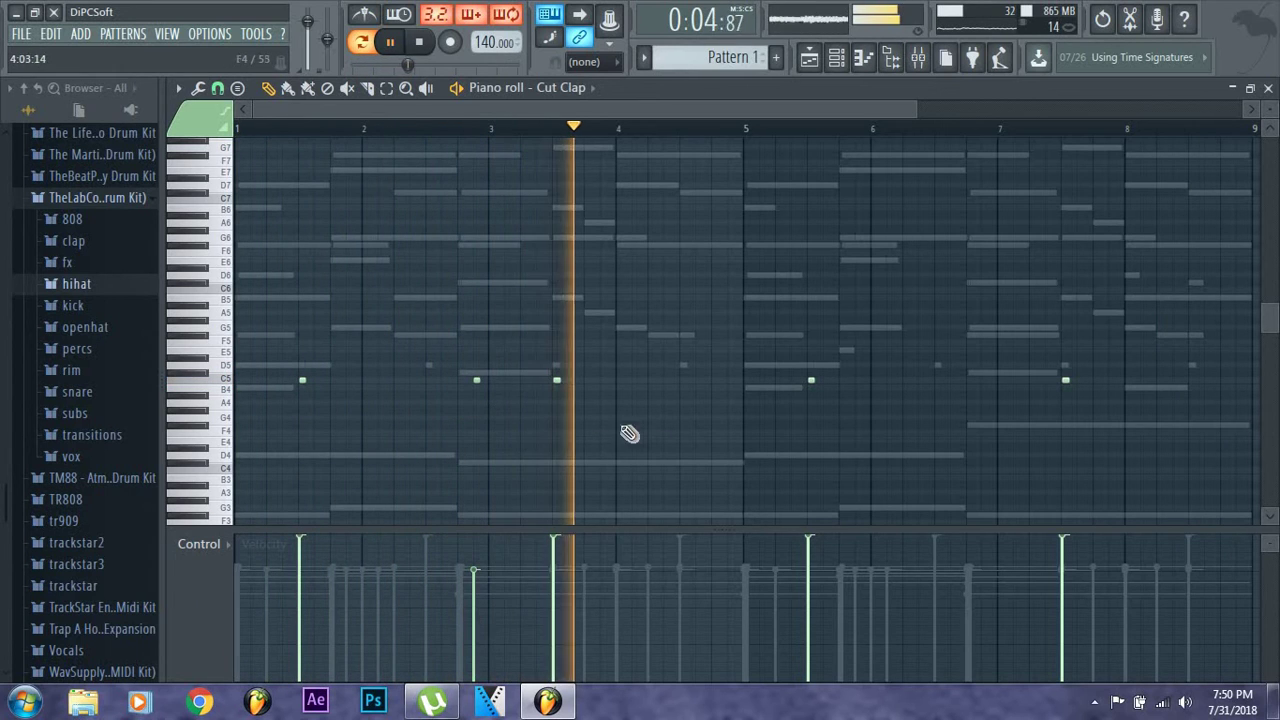
Add C5 claps at the end of bar 3 and the start of bar 4, and copy the three extra claps into bars 6 and 7
{"action": "left_click", "coordinate": [600, 379]}
{"action": "left_click", "coordinate": [635, 380]}
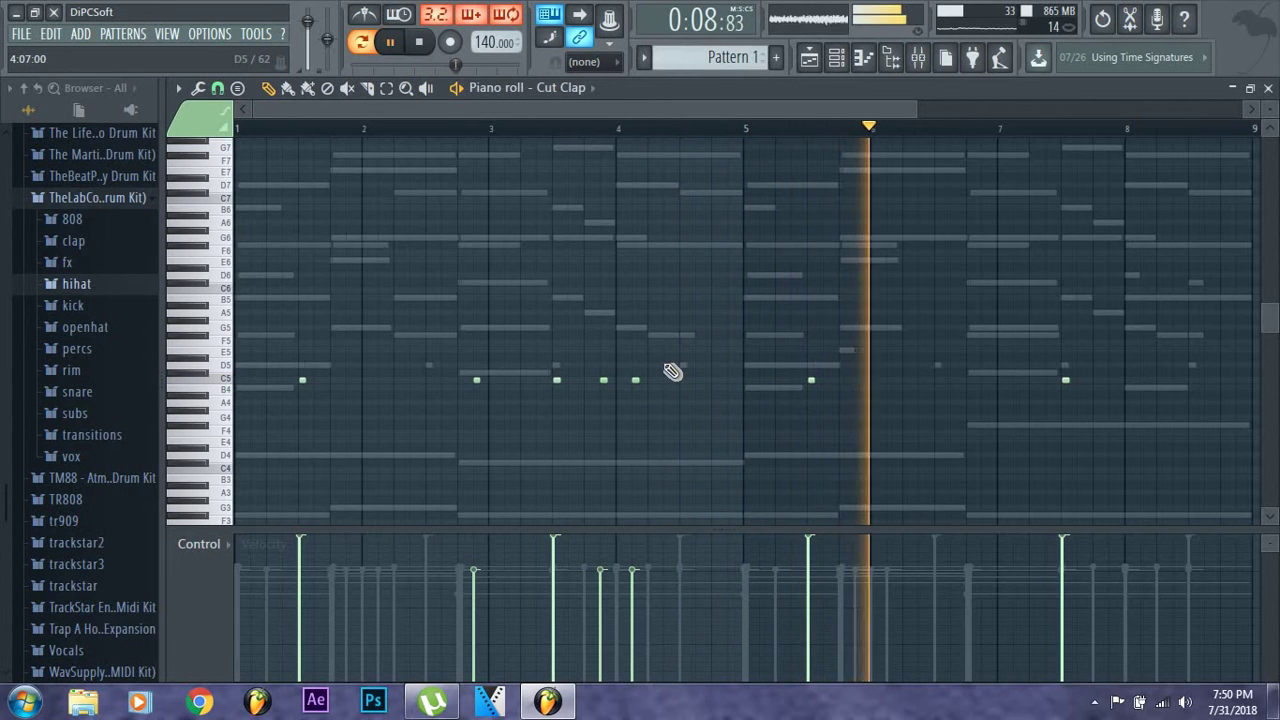
{"action": "left_click", "coordinate": [635, 380], "text": "ctrl"}
{"action": "left_click", "coordinate": [603, 380], "text": "ctrl"}
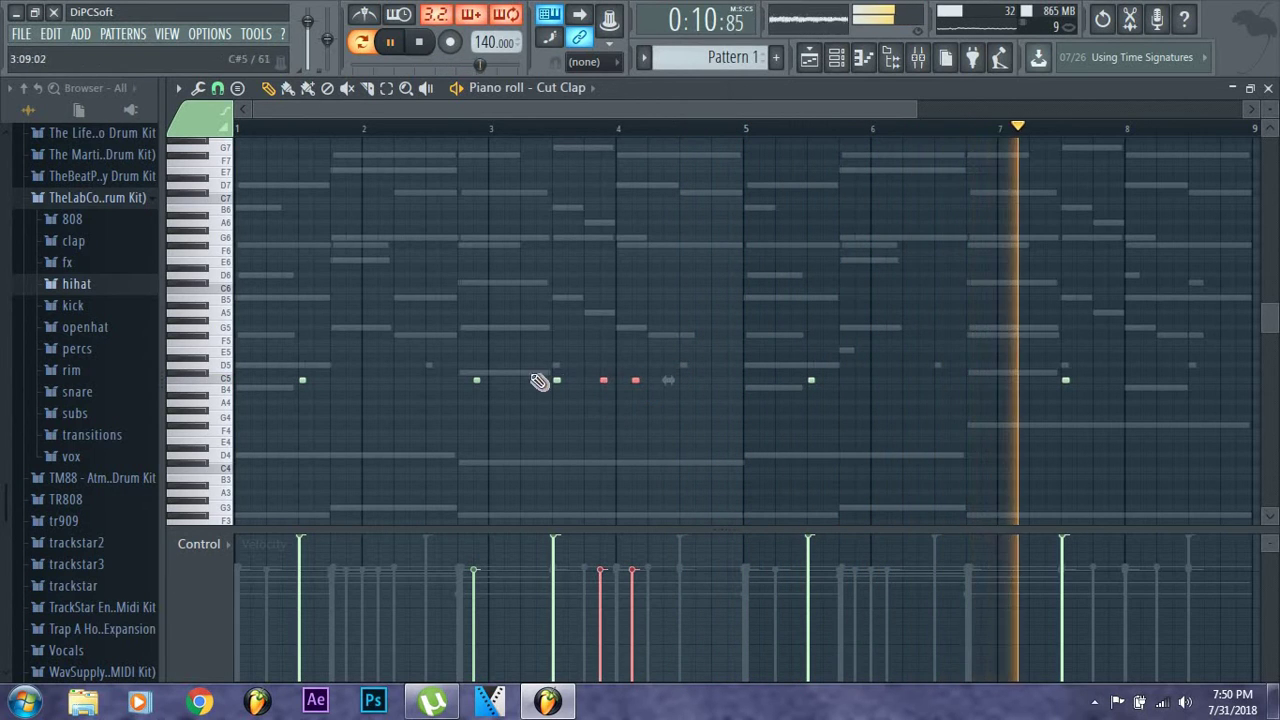
{"action": "left_click", "coordinate": [477, 380], "text": "ctrl"}
{"action": "left_click_drag", "start_coordinate": [470, 392], "coordinate": [957, 383]}
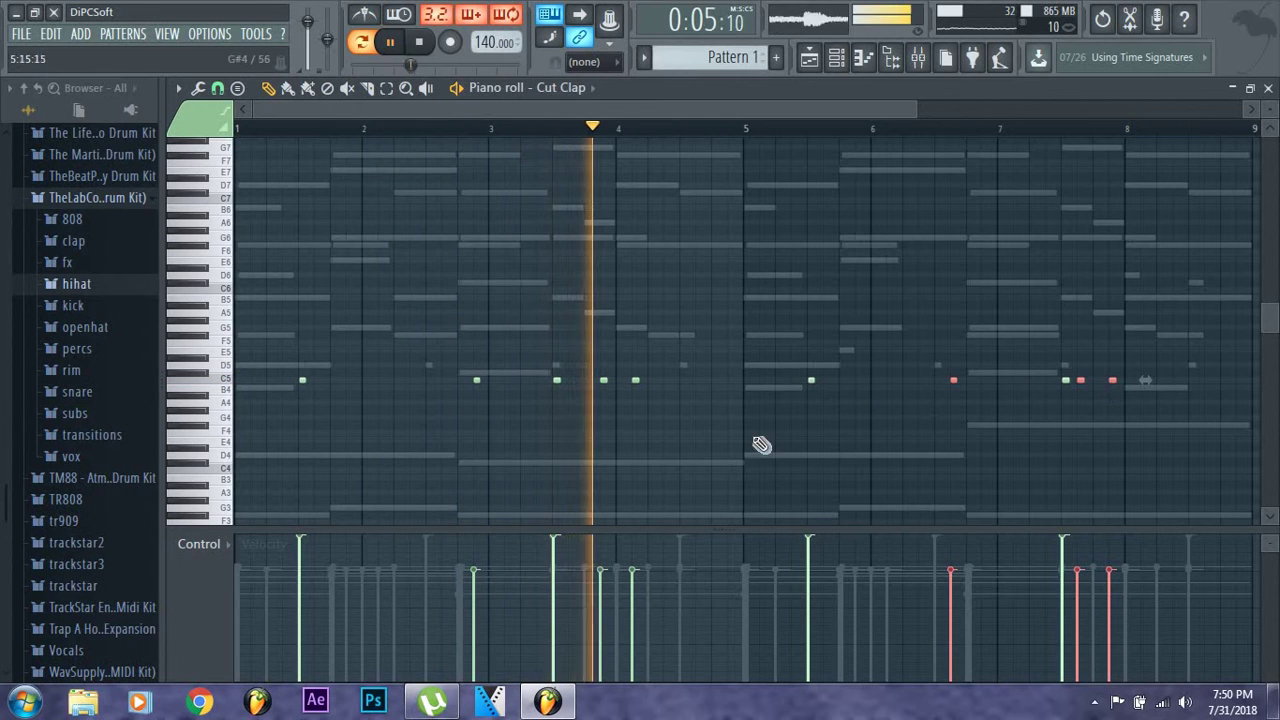
Select all six extra Cut Clap notes and move them down from C5 to A4
{"action": "left_click_drag", "start_coordinate": [648, 368], "coordinate": [592, 392]}
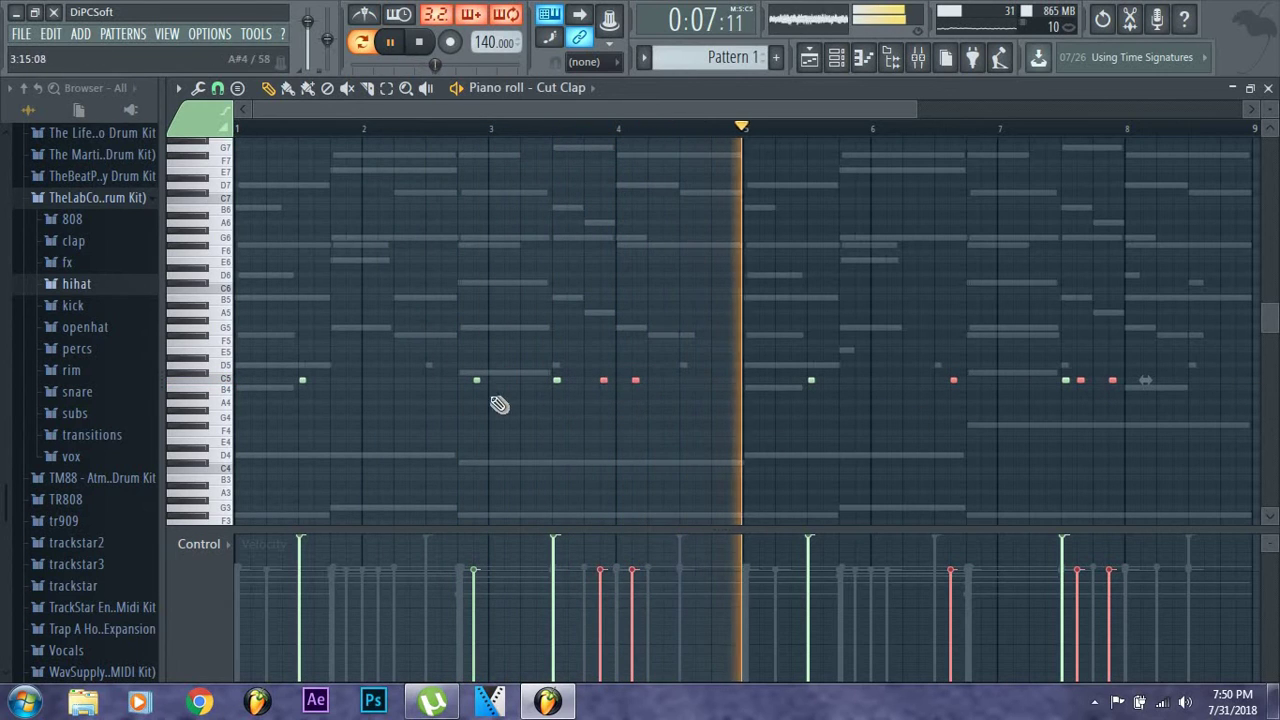
{"action": "left_click", "coordinate": [476, 381], "text": "ctrl"}
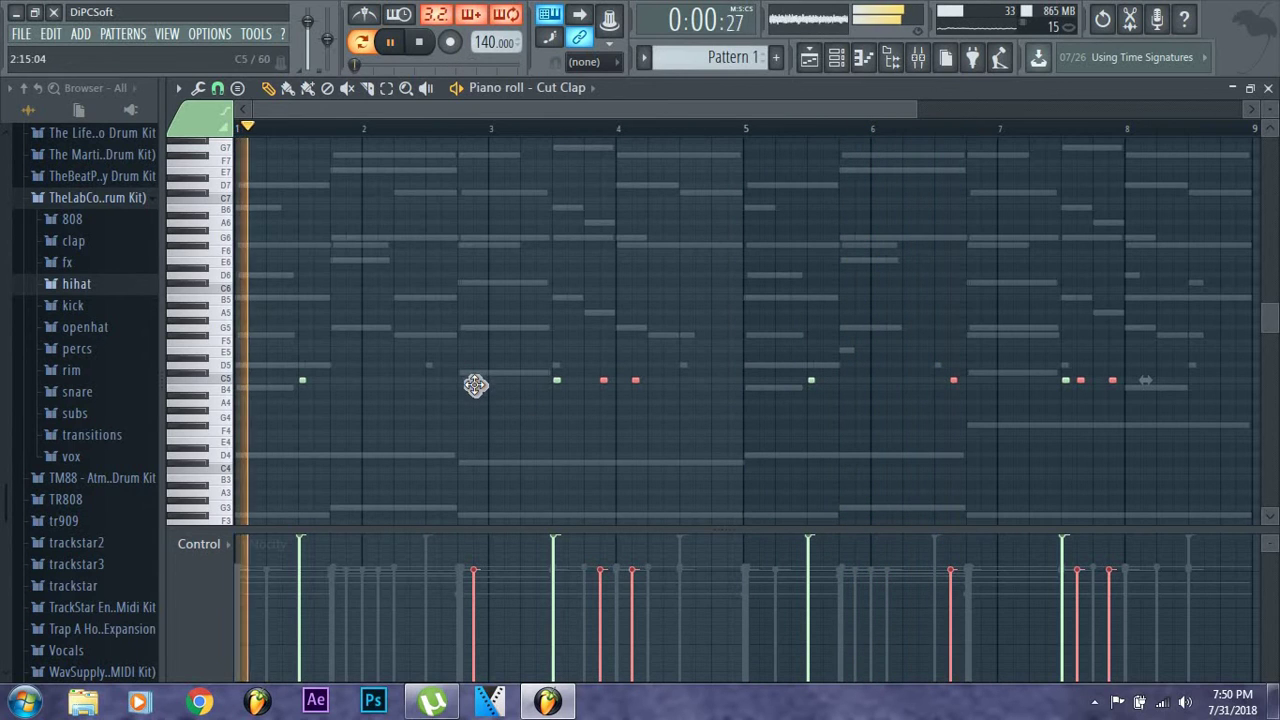
{"action": "left_click_drag", "start_coordinate": [475, 385], "coordinate": [476, 406]}
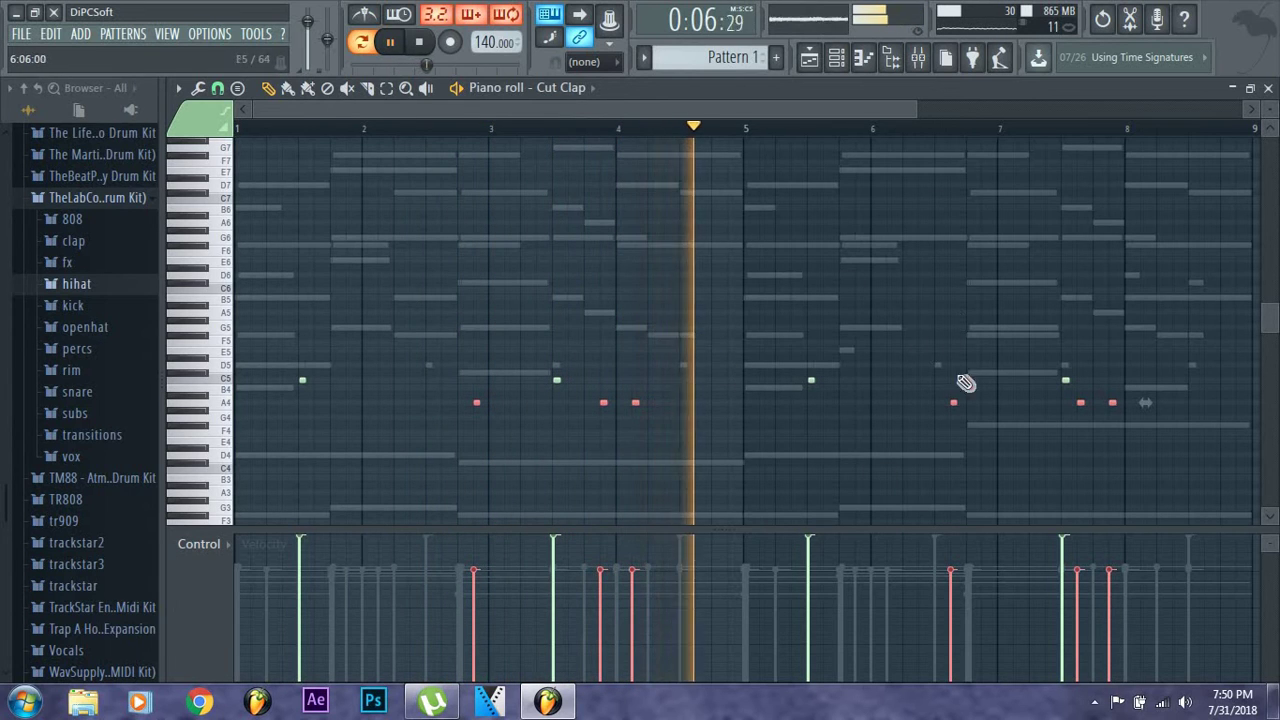
Move the three copied A4 claps one beat later and lower the velocity of all six A4 claps
{"action": "left_click", "coordinate": [1269, 88]}
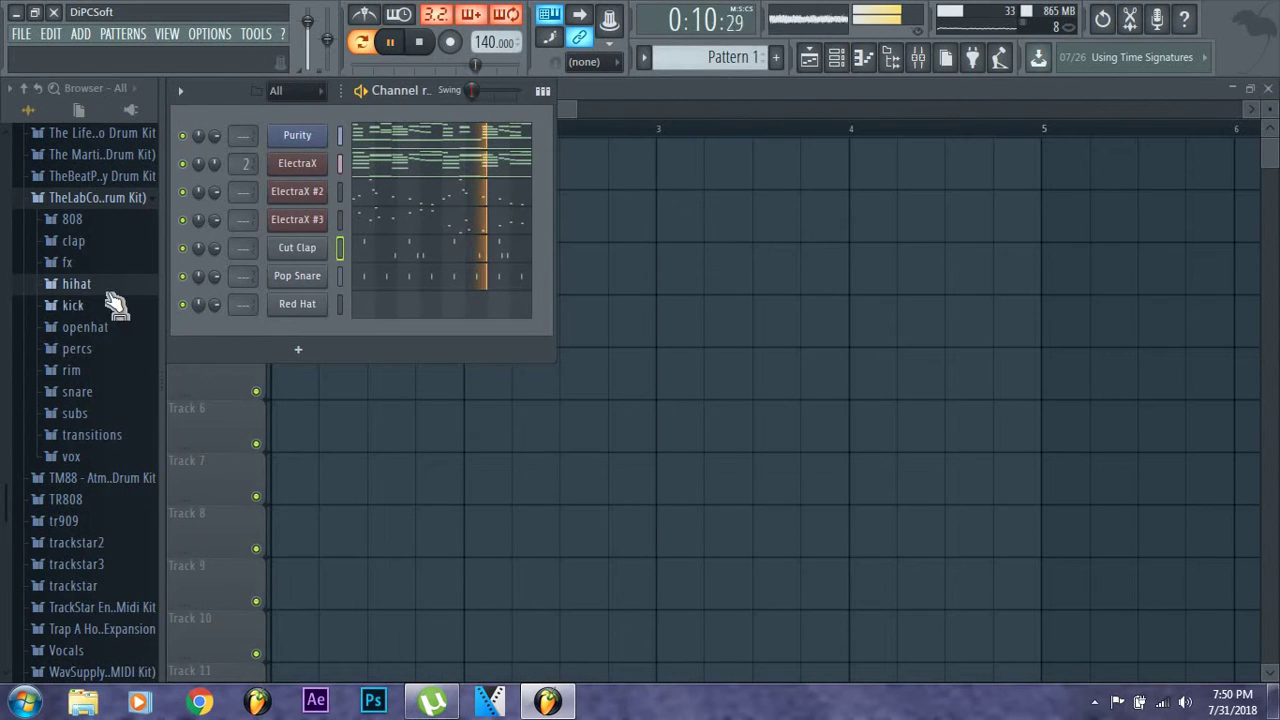
{"action": "left_click", "coordinate": [503, 258]}
{"action": "scroll", "coordinate": [880, 168], "scroll_direction": "down", "scroll_amount": 3}
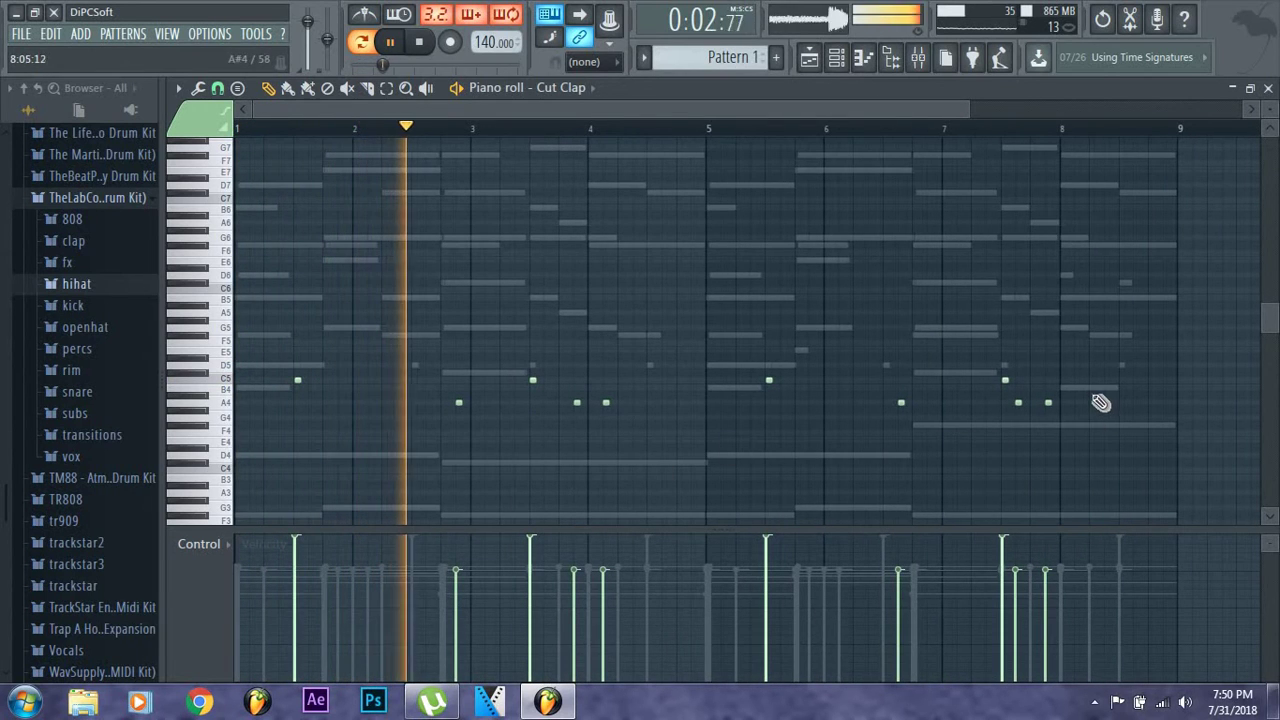
{"action": "left_click_drag", "start_coordinate": [1086, 394], "coordinate": [345, 446]}
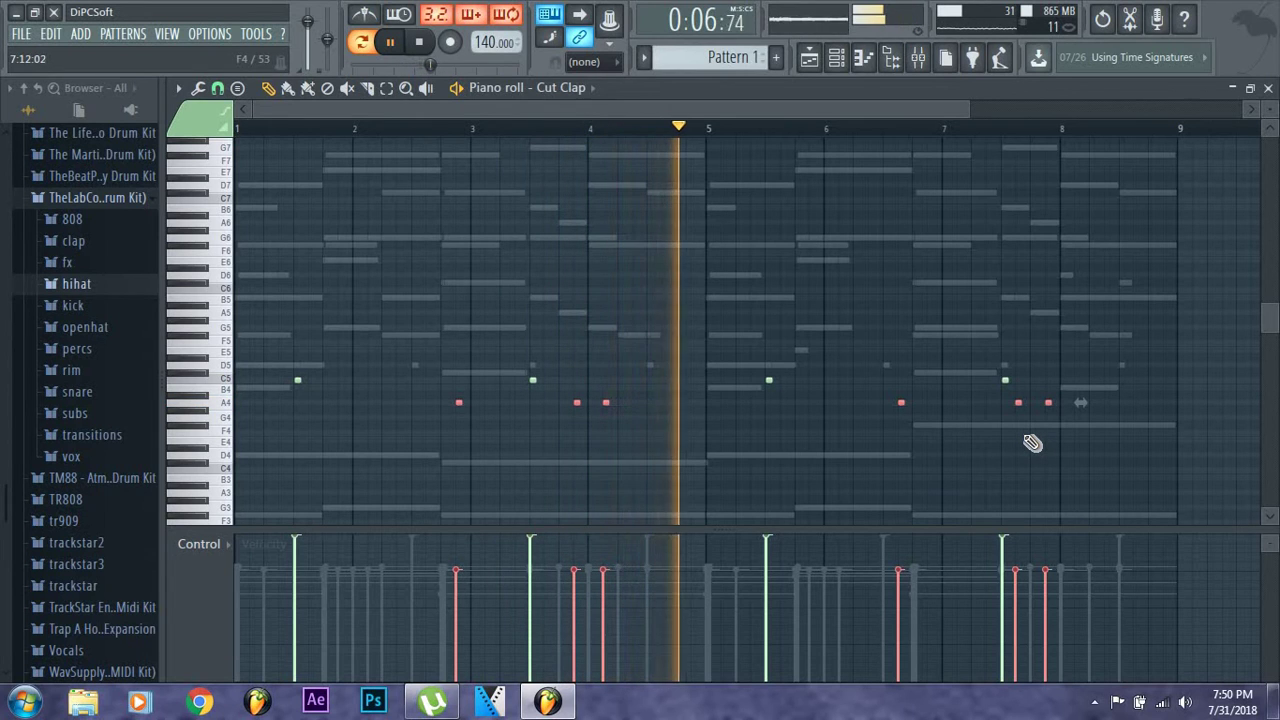
{"action": "left_click", "coordinate": [900, 401]}
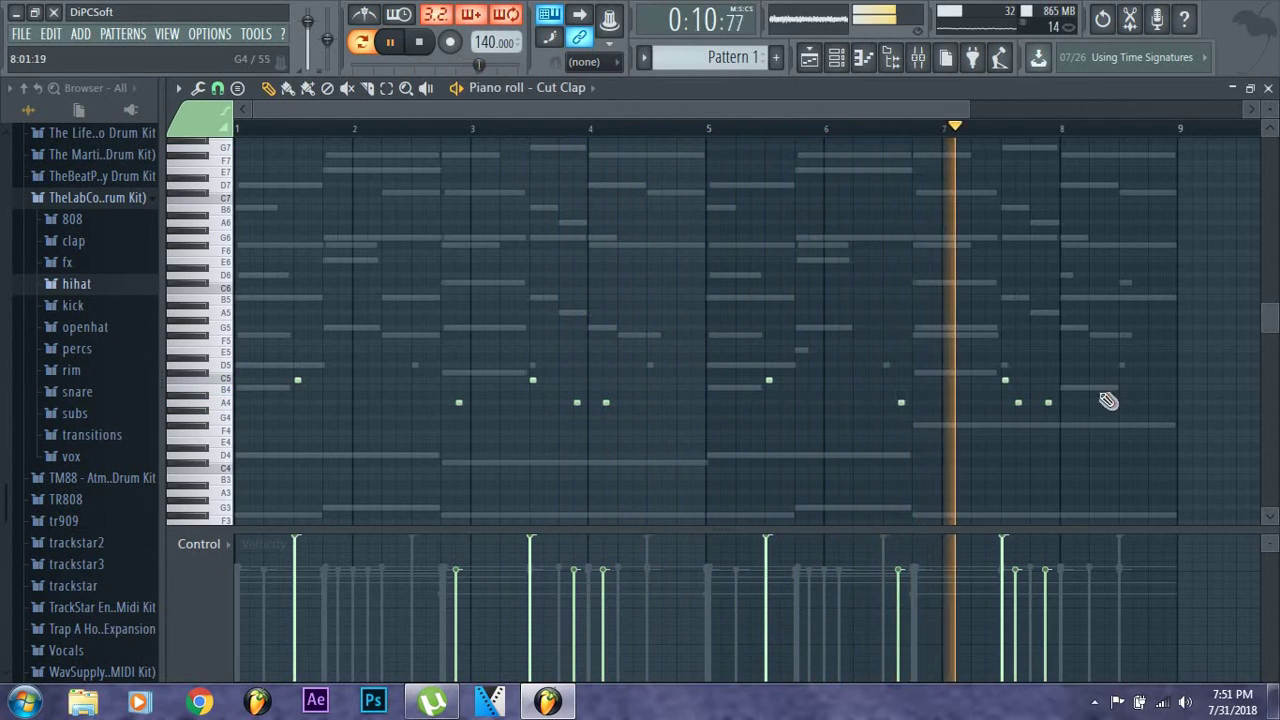
{"action": "left_click_drag", "start_coordinate": [1100, 388], "coordinate": [872, 450]}
{"action": "left_click_drag", "start_coordinate": [902, 402], "coordinate": [931, 400]}
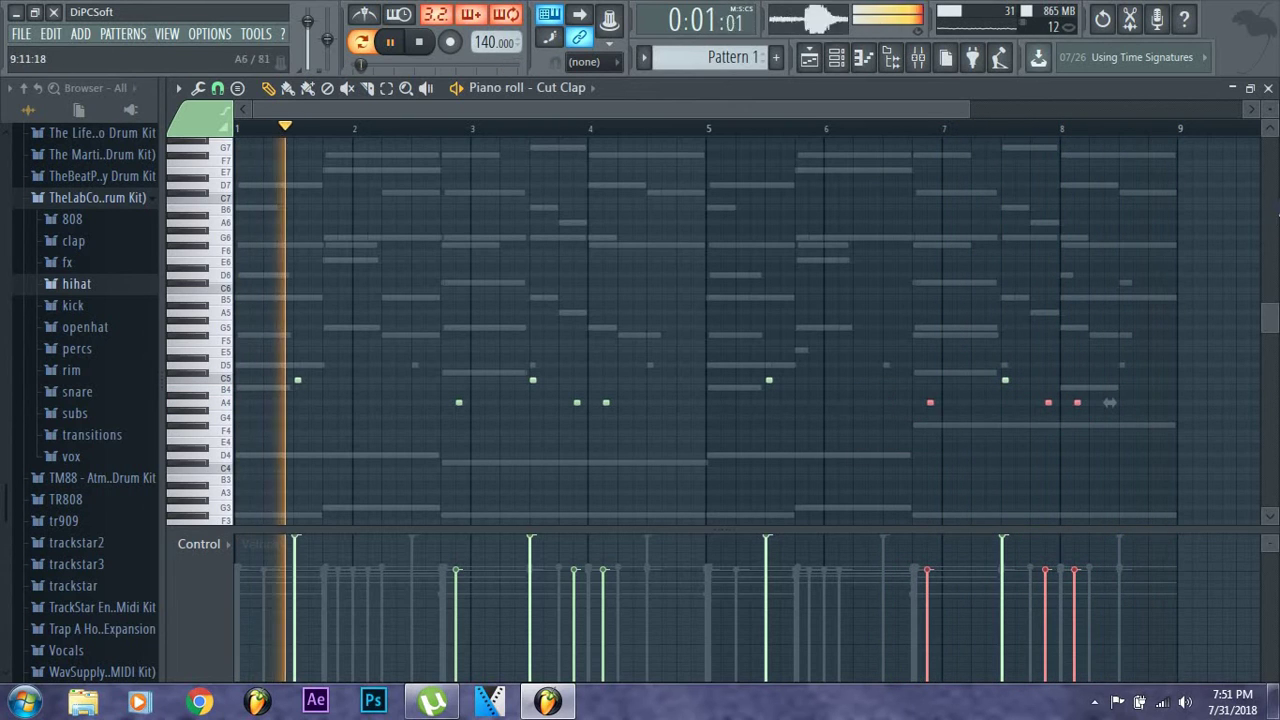
{"action": "left_click_drag", "start_coordinate": [1144, 398], "coordinate": [450, 494]}
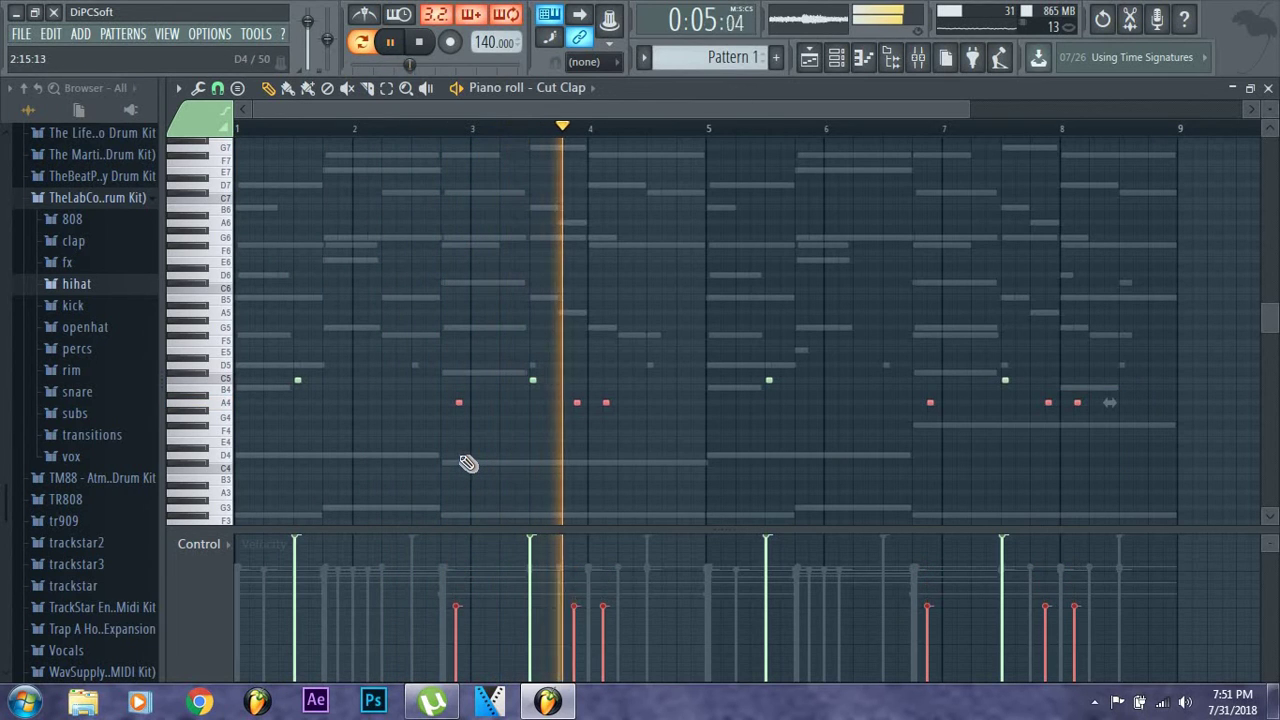
{"action": "key", "text": "F7"}
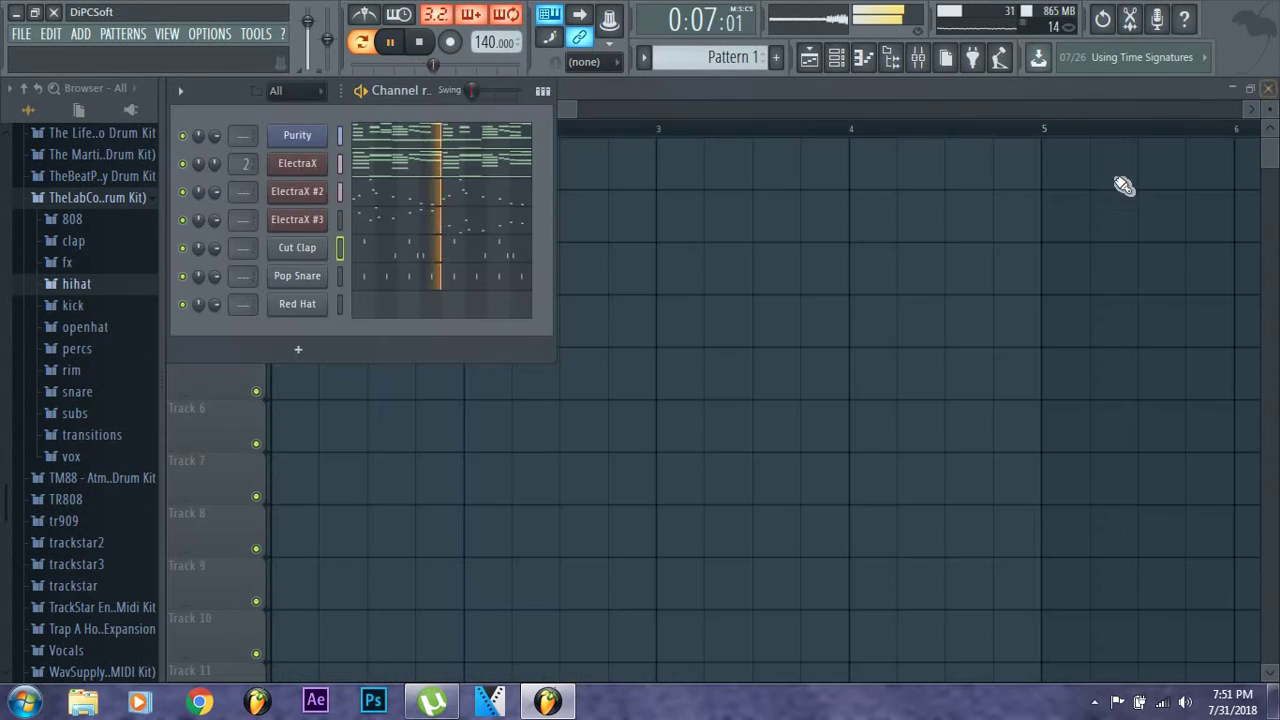
Fill the Red Hat channel on every 2 steps and open its notes in the piano roll
{"action": "right_click", "coordinate": [283, 307]}
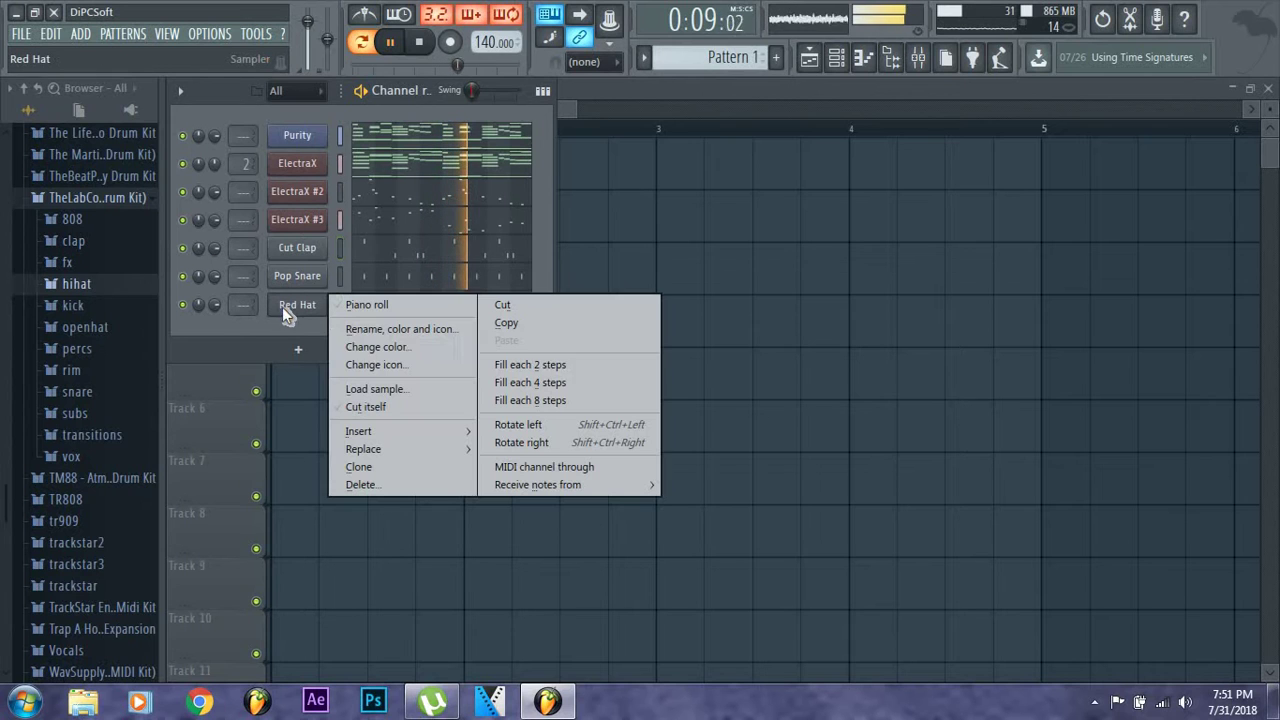
{"action": "left_click", "coordinate": [570, 366]}
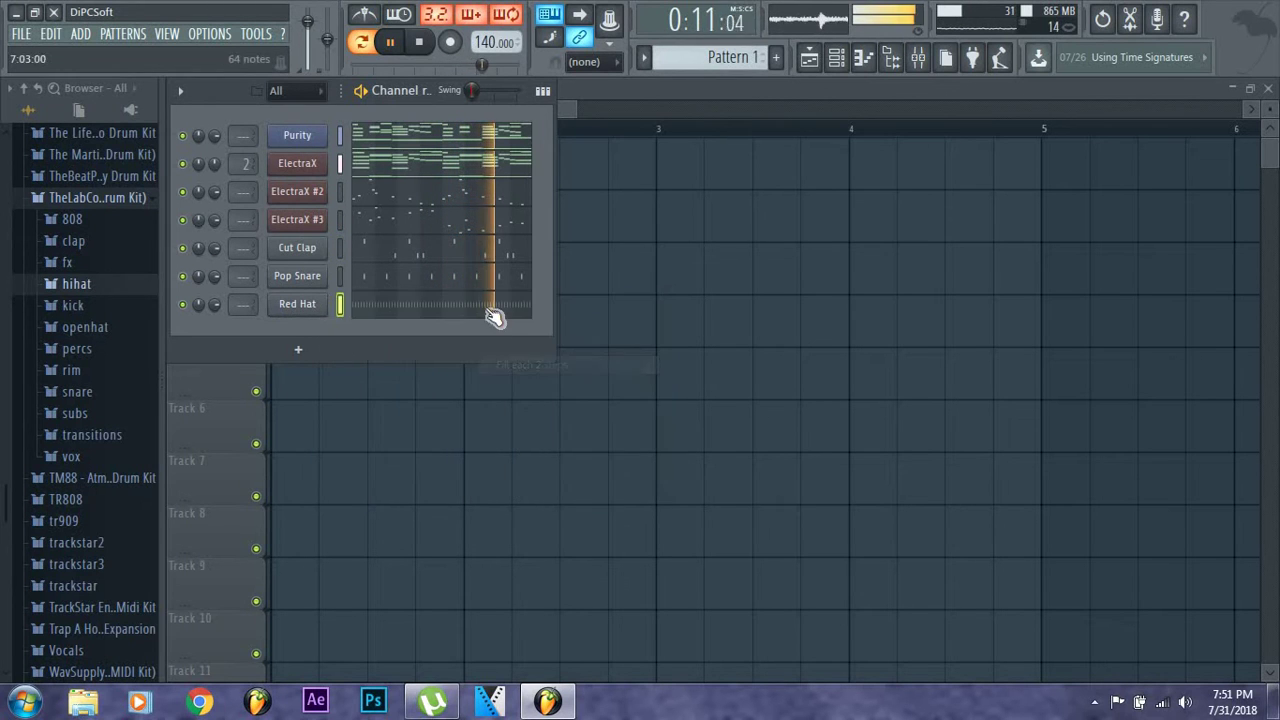
{"action": "key", "text": "F7"}
Select all the C5 Red Hat notes and lengthen them with legato so each one reaches the next
{"action": "left_click_drag", "start_coordinate": [614, 115], "coordinate": [1000, 229]}
{"action": "left_click_drag", "start_coordinate": [1186, 351], "coordinate": [240, 388]}
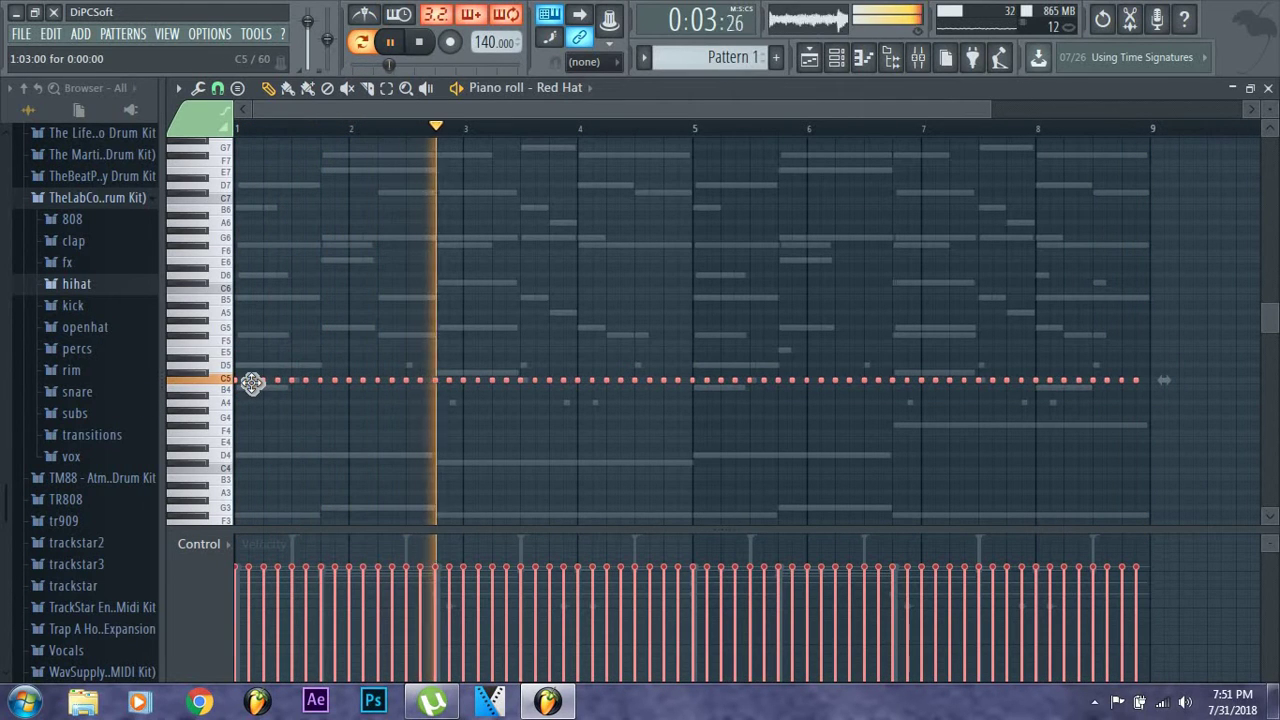
{"action": "key", "text": "ctrl+l"}
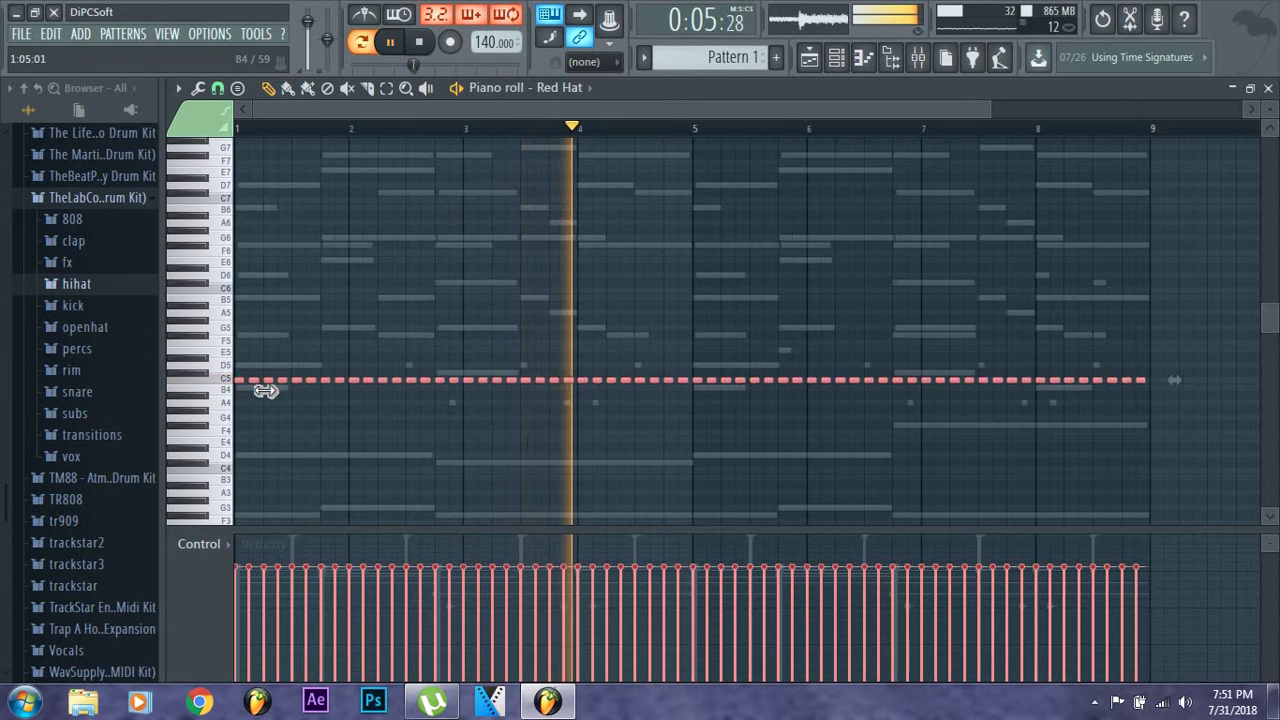
{"action": "scroll", "coordinate": [290, 410], "scroll_direction": "down", "scroll_amount": 4}
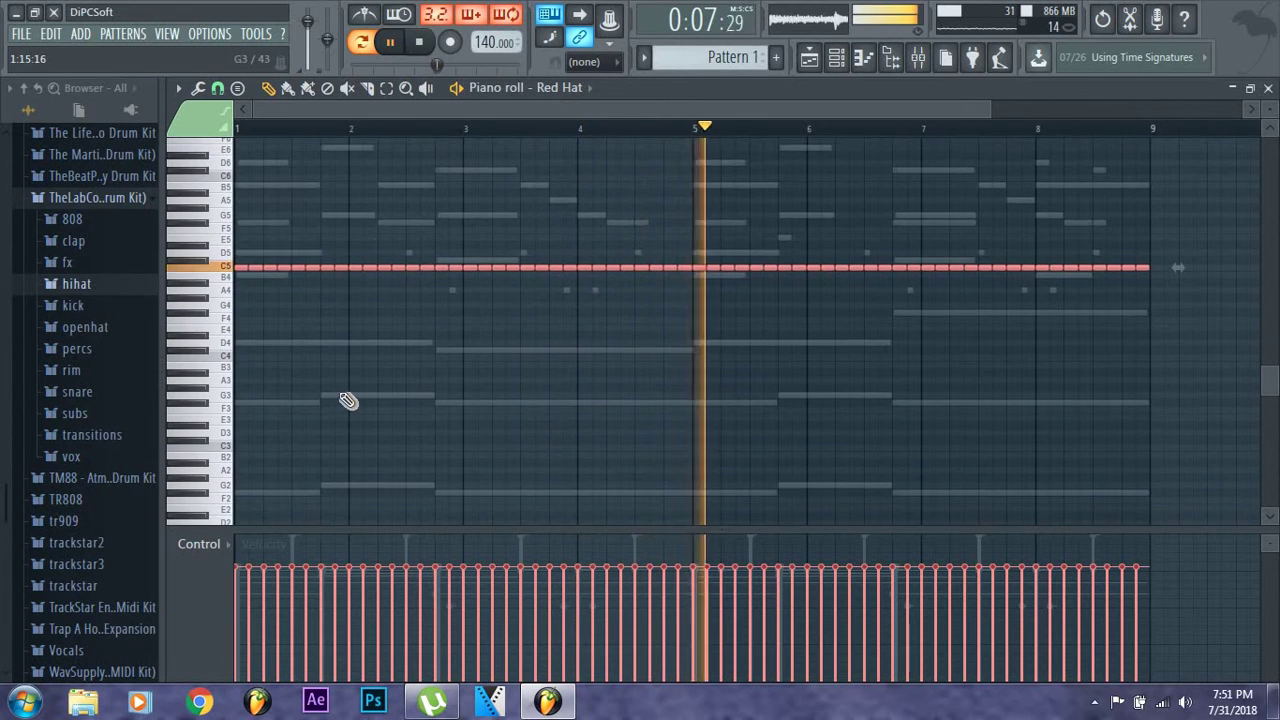
Add six short C4 notes: on the first, seventh and eighth eighths of bar 1 and the first, fourth and seventh of bar 3
{"action": "left_click", "coordinate": [242, 358]}
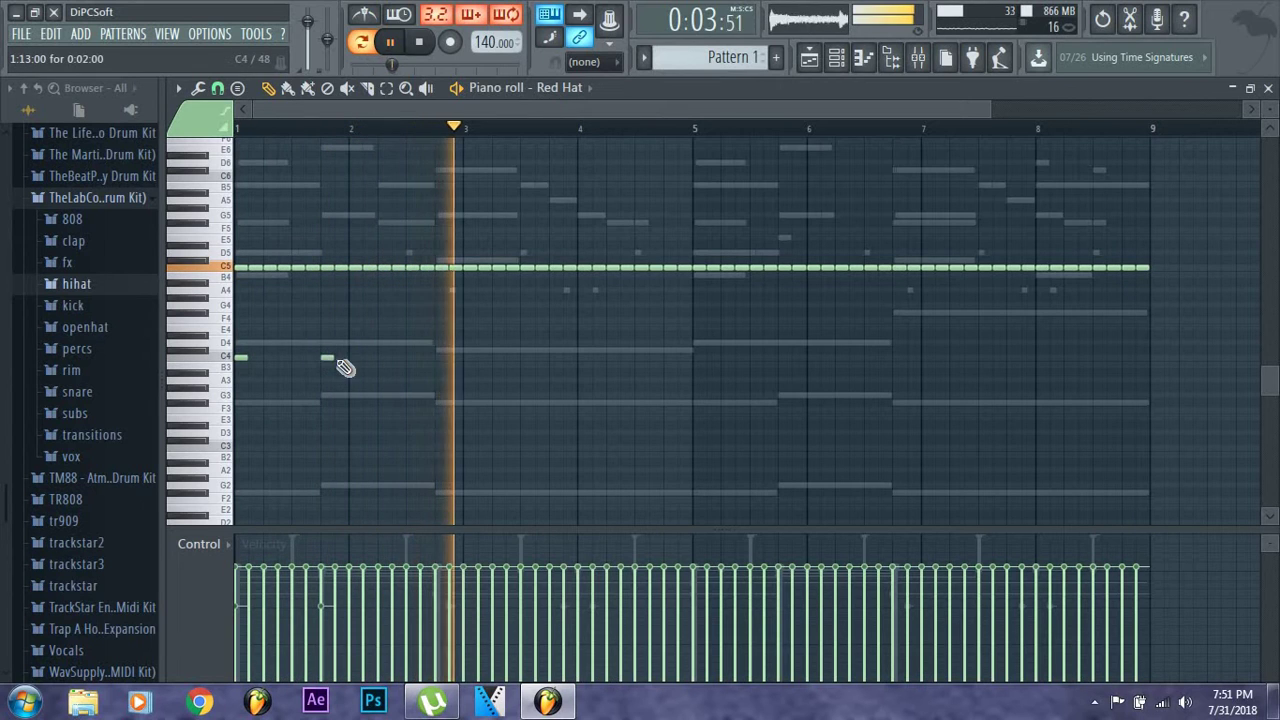
{"action": "left_click_drag", "start_coordinate": [323, 370], "coordinate": [236, 365]}
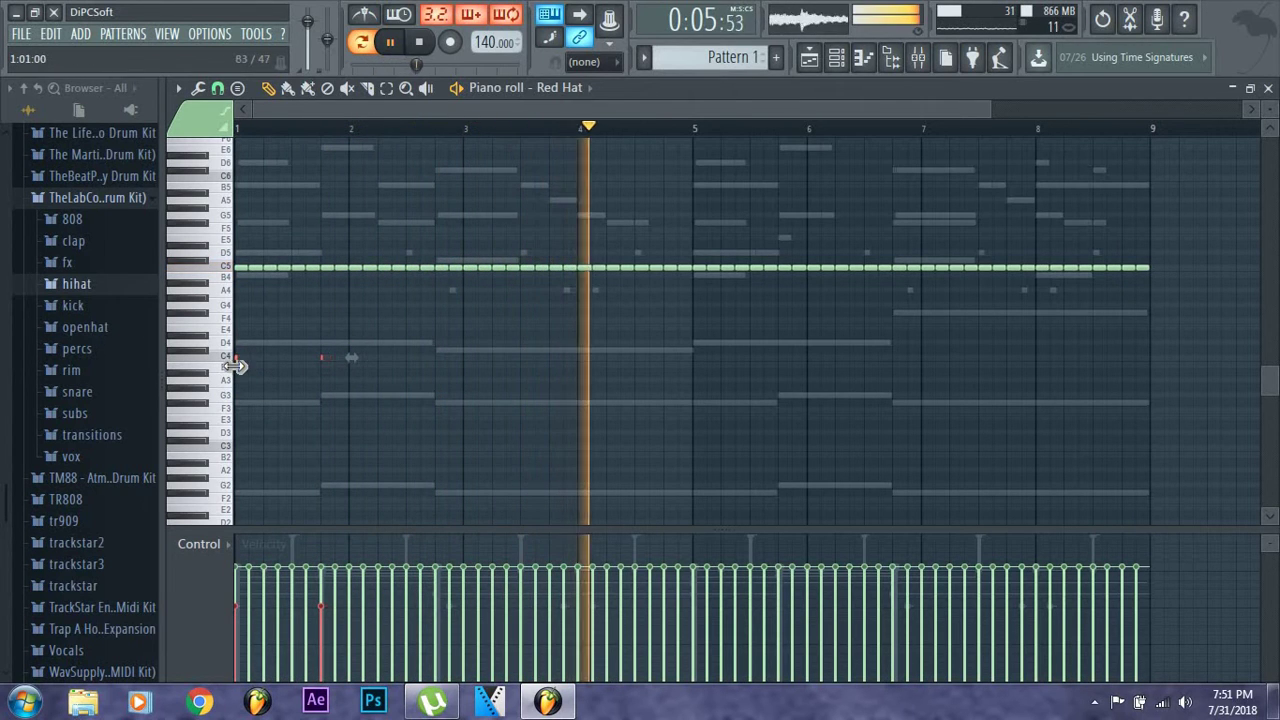
{"action": "left_click", "coordinate": [335, 358]}
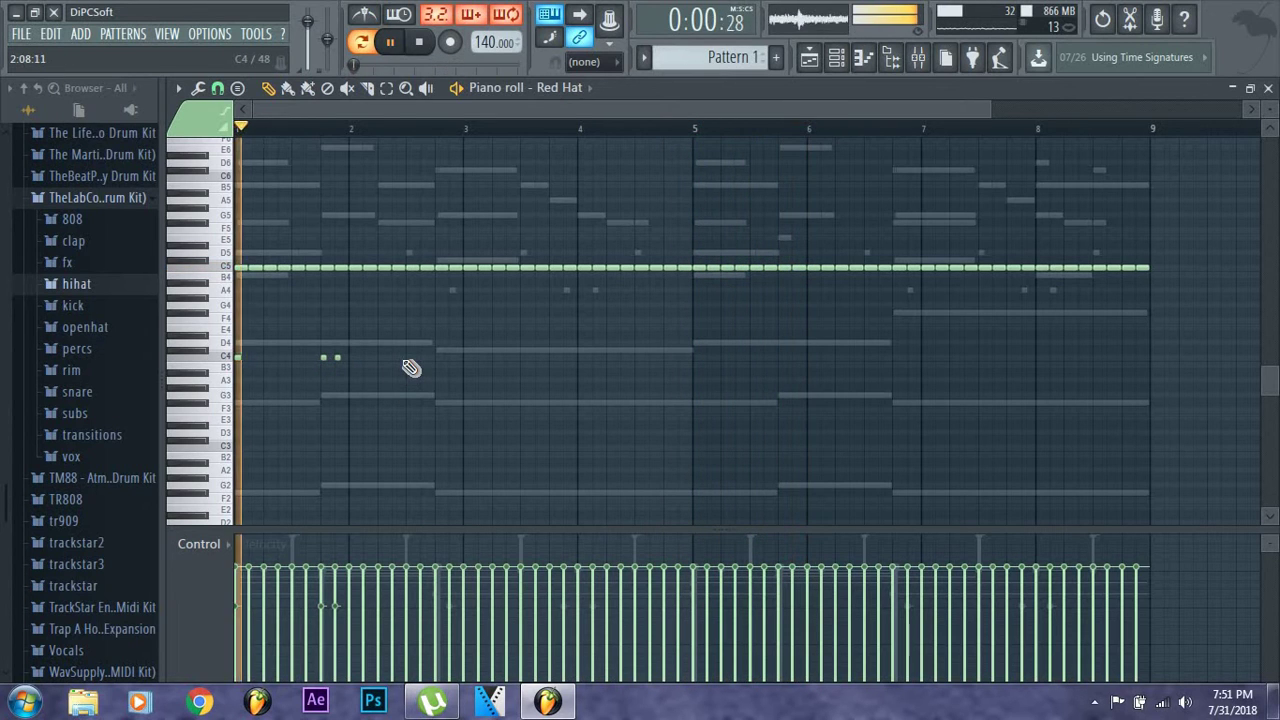
{"action": "left_click", "coordinate": [466, 358]}
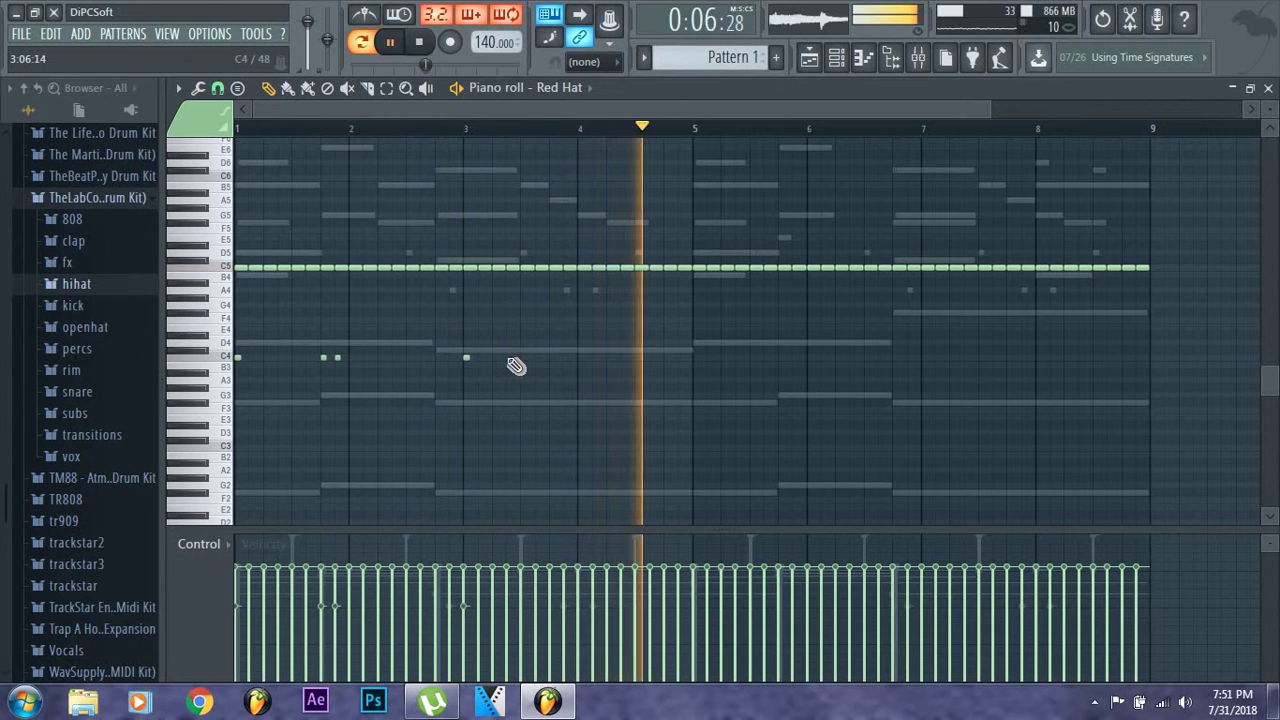
{"action": "left_click", "coordinate": [509, 358]}
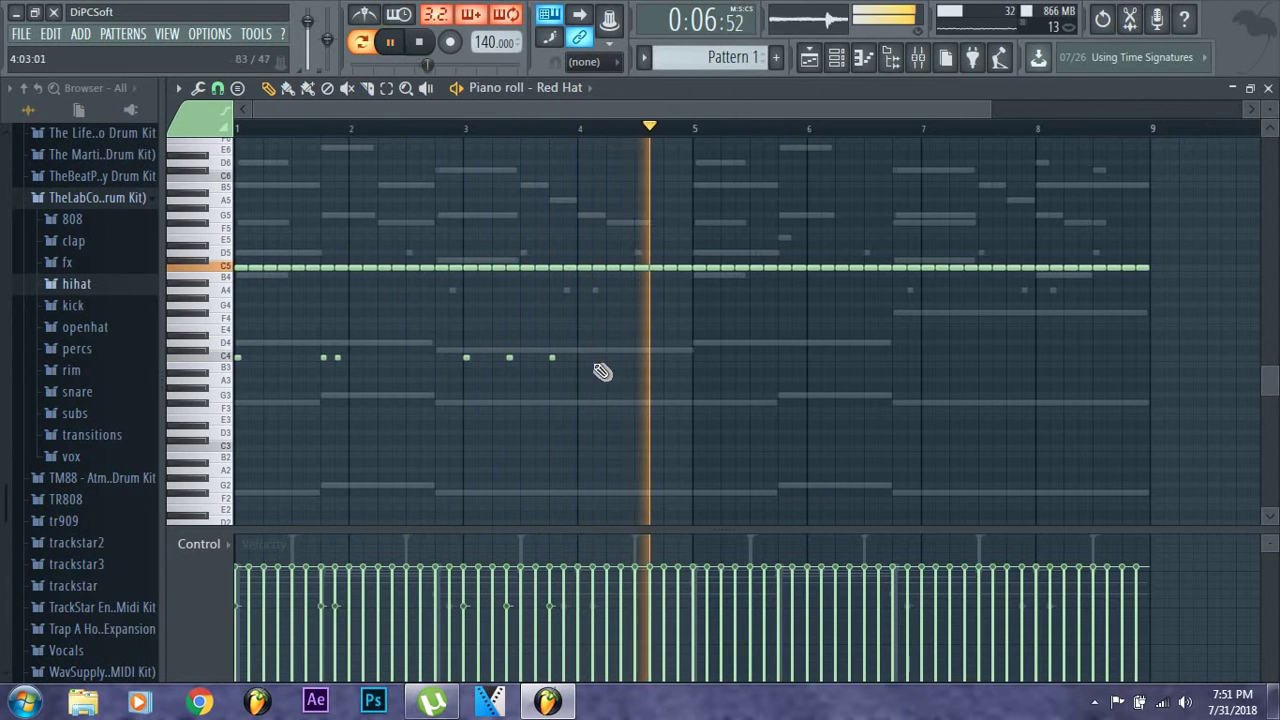
Duplicate the six short C4 notes and align the copies so the pattern repeats from the start of bar 5
{"action": "left_click_drag", "start_coordinate": [686, 334], "coordinate": [55, 437]}
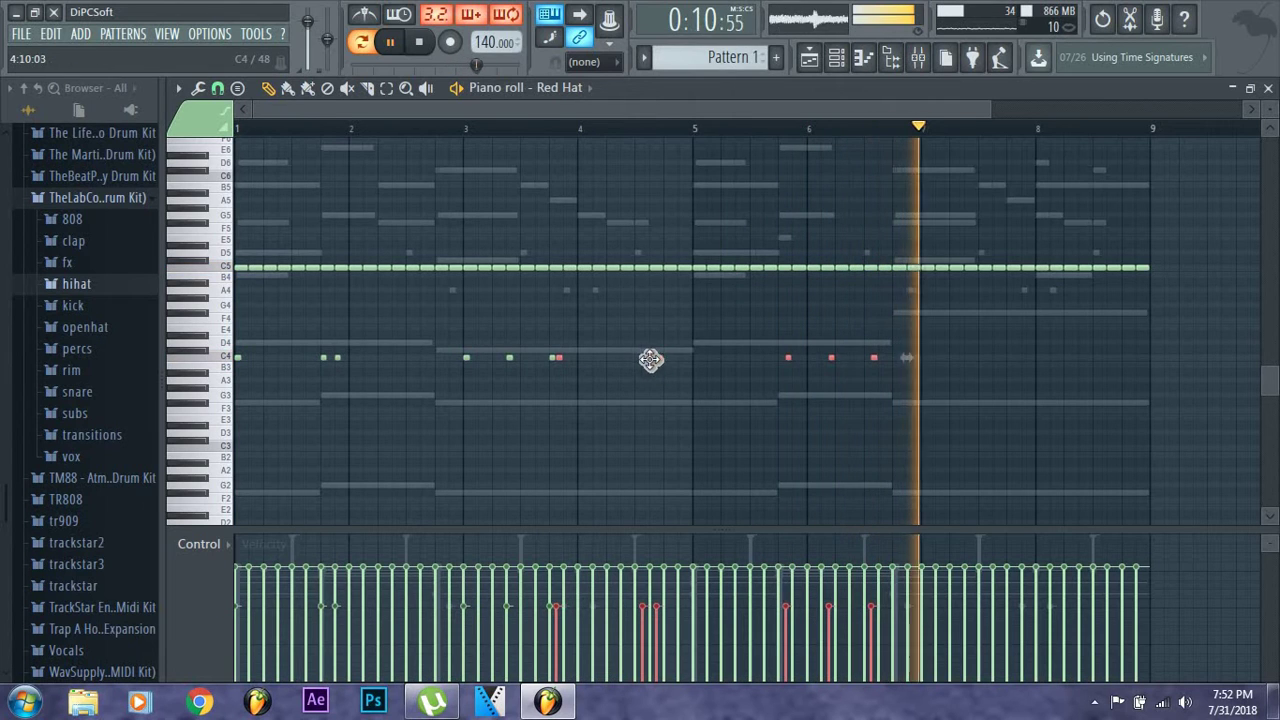
{"action": "key", "text": "ctrl+b"}
{"action": "left_click_drag", "start_coordinate": [784, 352], "coordinate": [780, 352]}
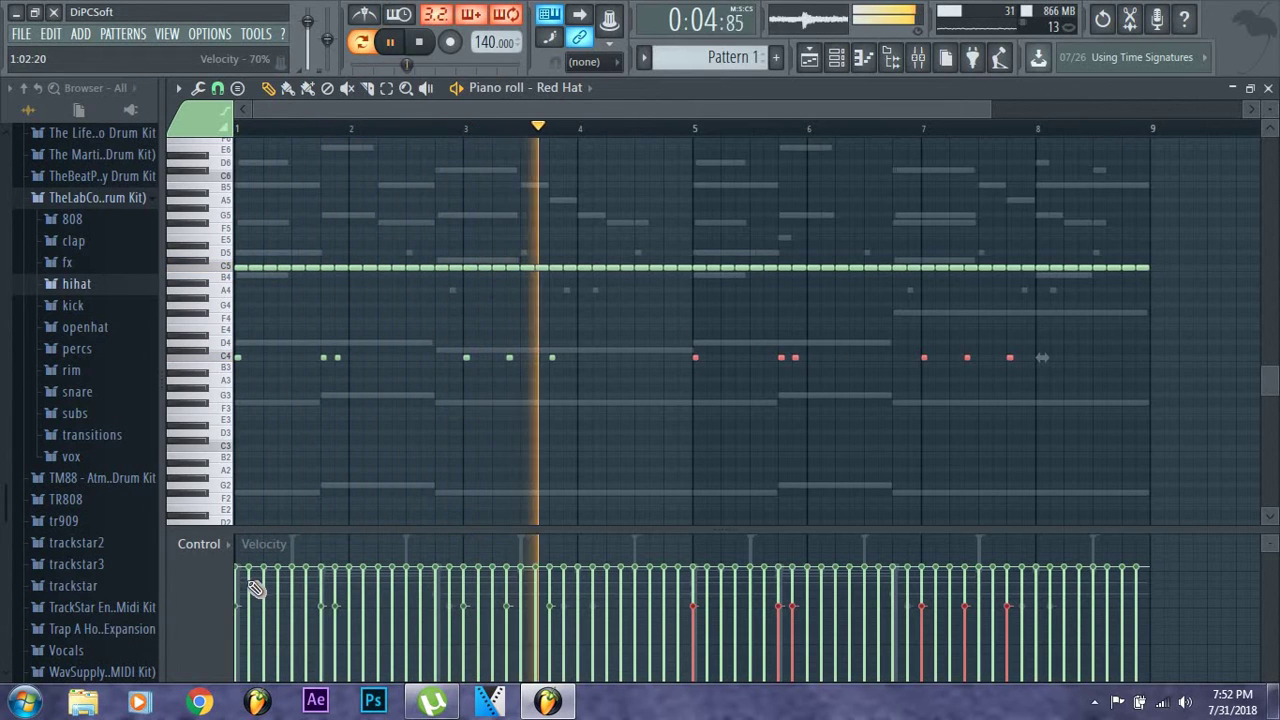
Lower every second C5 note in bar 1 to about 67% velocity and delete all C5 notes from bar 2 onward
{"action": "left_click", "coordinate": [317, 463]}
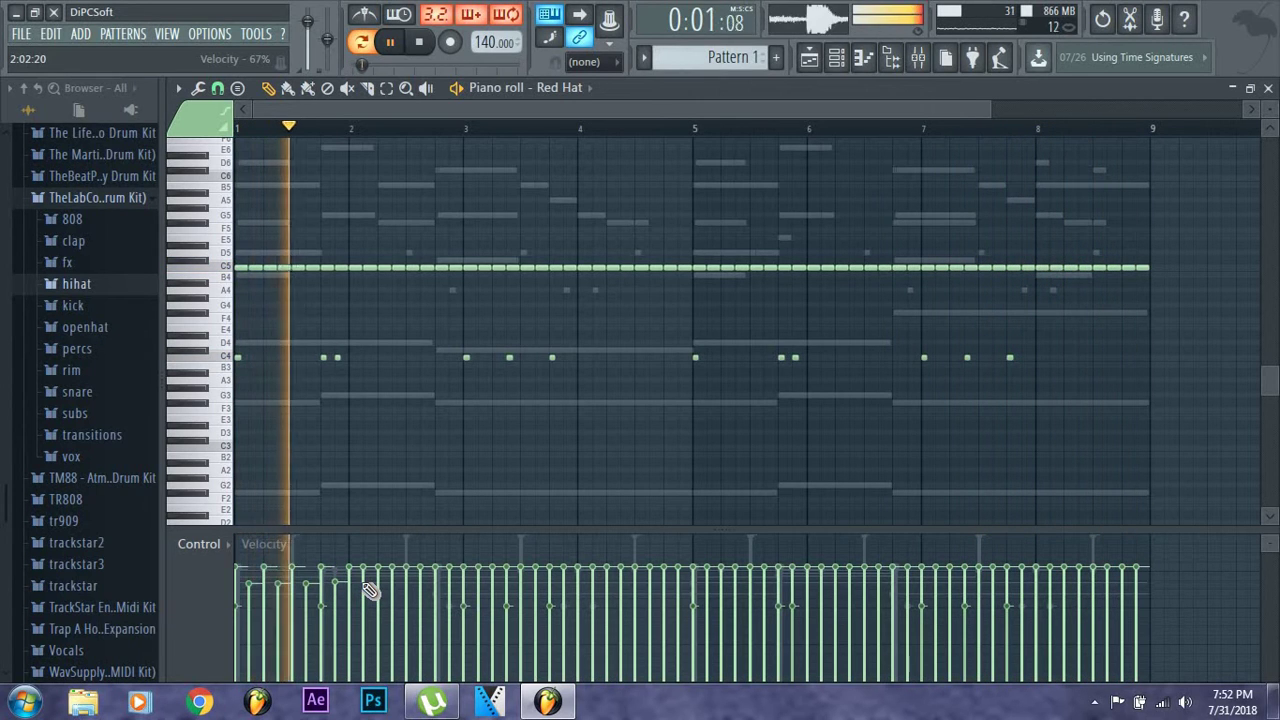
{"action": "left_click_drag", "start_coordinate": [1186, 248], "coordinate": [362, 312]}
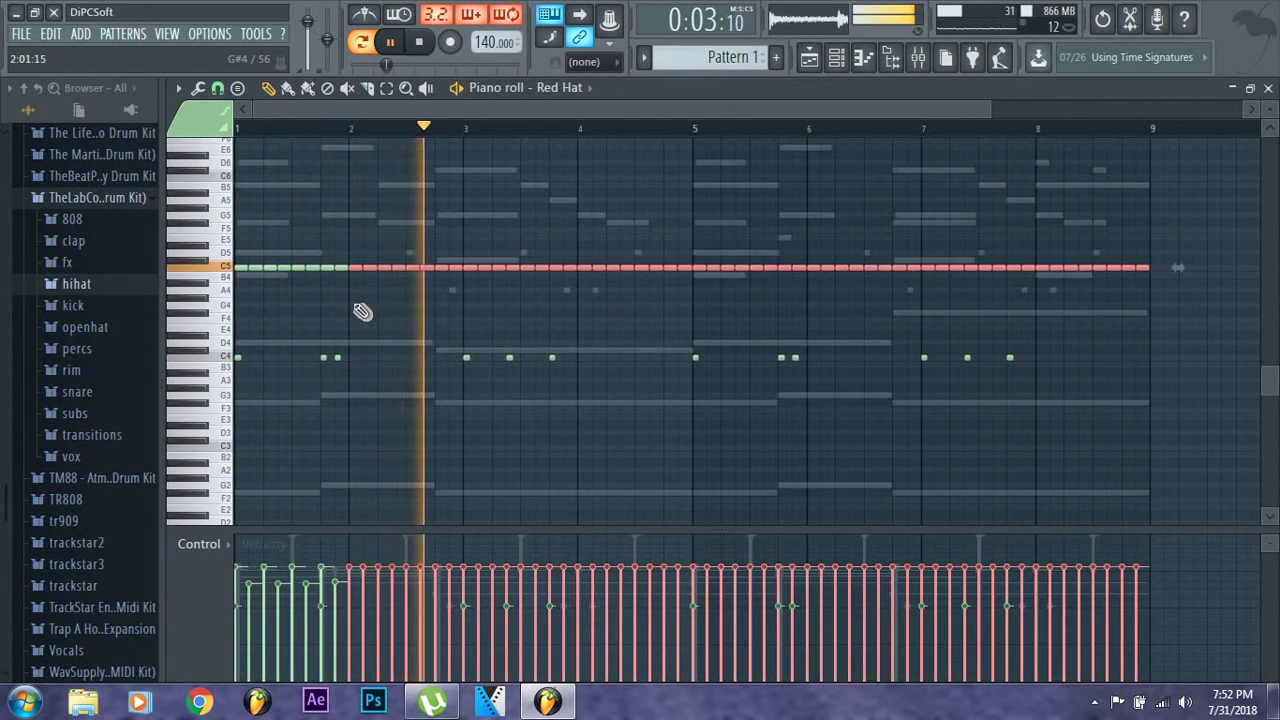
{"action": "key", "text": "Delete"}
Select the eight C5 notes of bar 1 and duplicate them seven times to fill bars 2 to 8
{"action": "left_click_drag", "start_coordinate": [460, 245], "coordinate": [116, 356]}
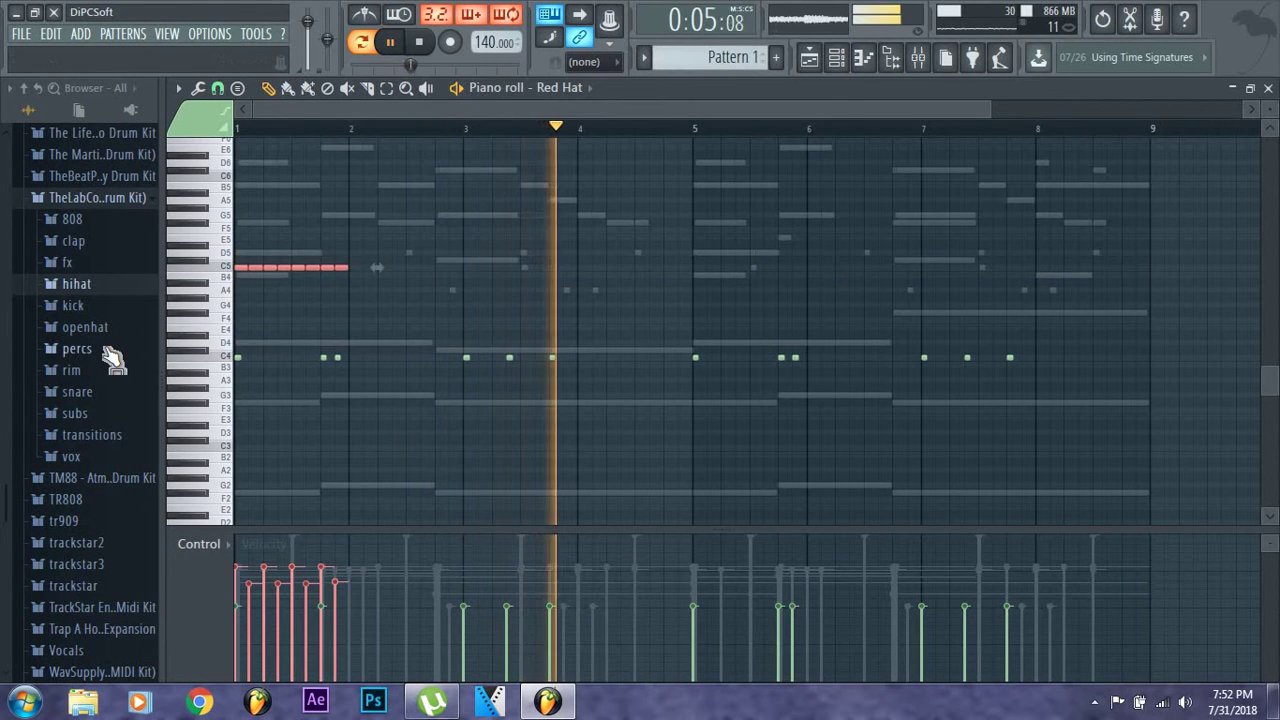
{"action": "key", "text": "ctrl+b"}
{"action": "key", "text": "ctrl+b"}
{"action": "key", "text": "ctrl+b"}
{"action": "key", "text": "ctrl+b"}
{"action": "key", "text": "ctrl+b"}
{"action": "key", "text": "ctrl+b"}
{"action": "key", "text": "ctrl+b"}
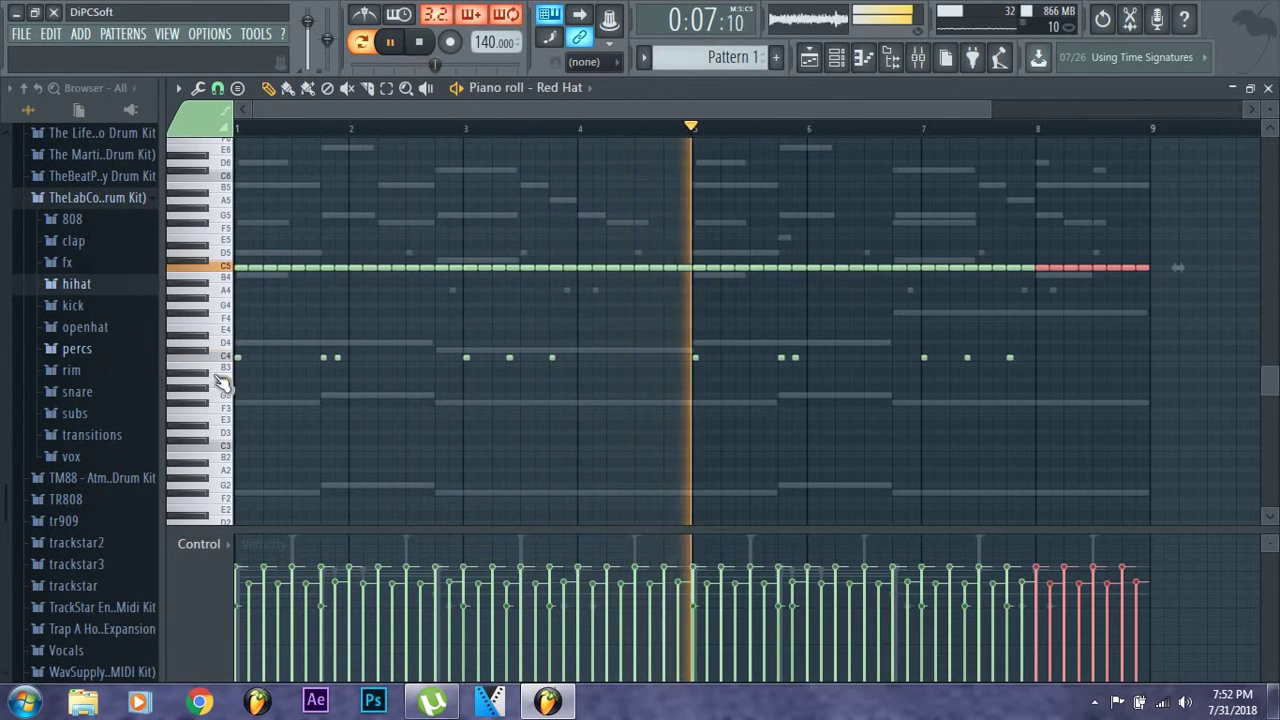
Add short G4 notes on the second eighth of bars 1, 3, 5 and 7
{"action": "scroll", "coordinate": [740, 360], "scroll_direction": "down", "scroll_amount": 2}
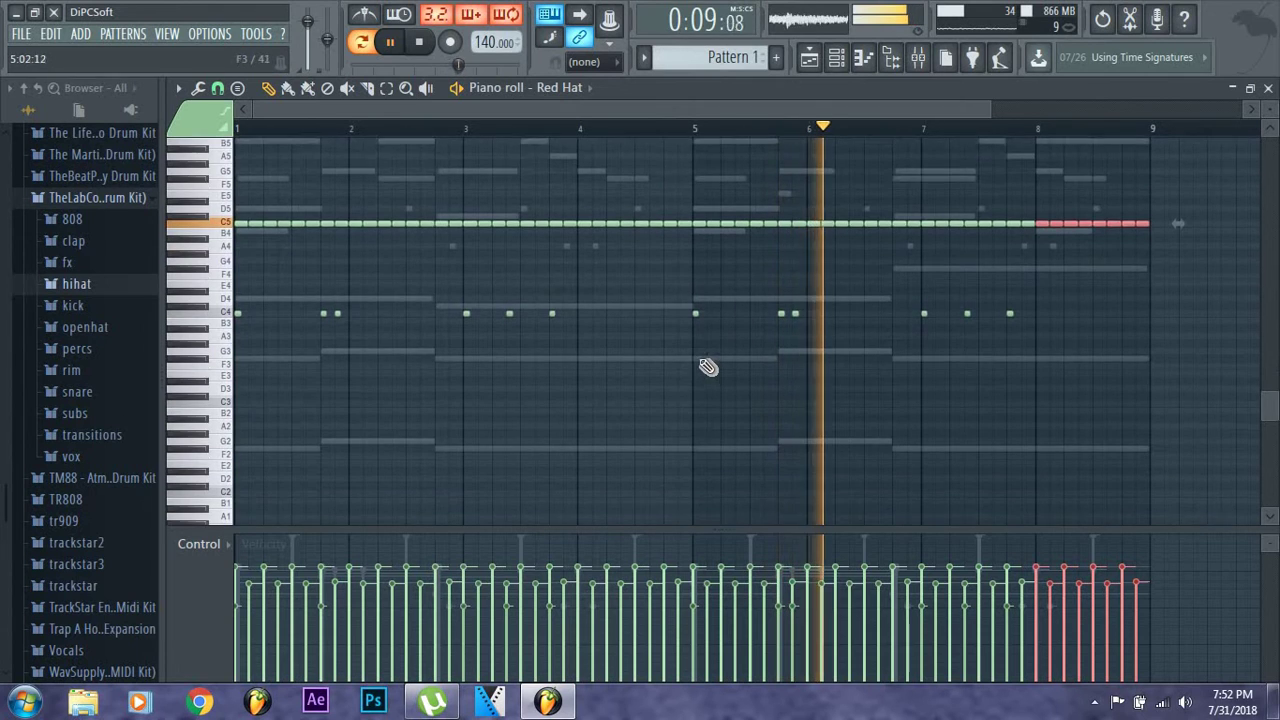
{"action": "scroll", "coordinate": [597, 346], "scroll_direction": "down", "scroll_amount": 1}
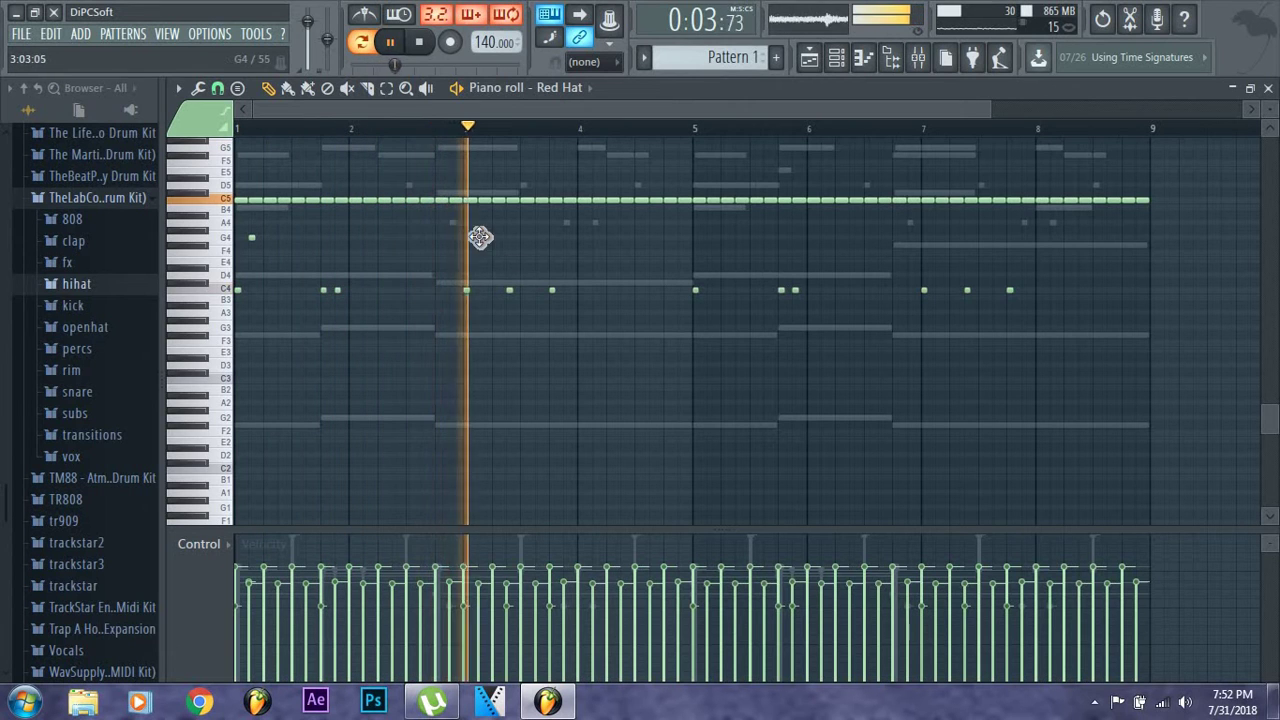
{"action": "left_click", "coordinate": [709, 238]}
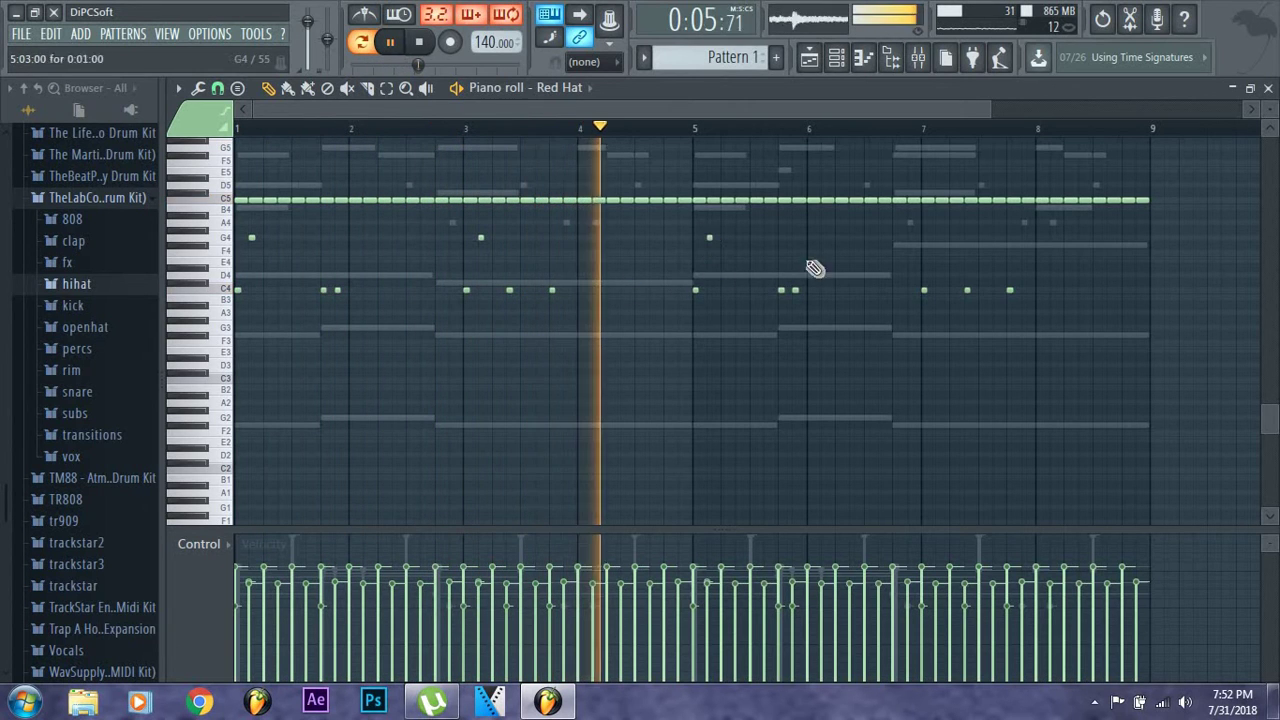
{"action": "left_click", "coordinate": [938, 238]}
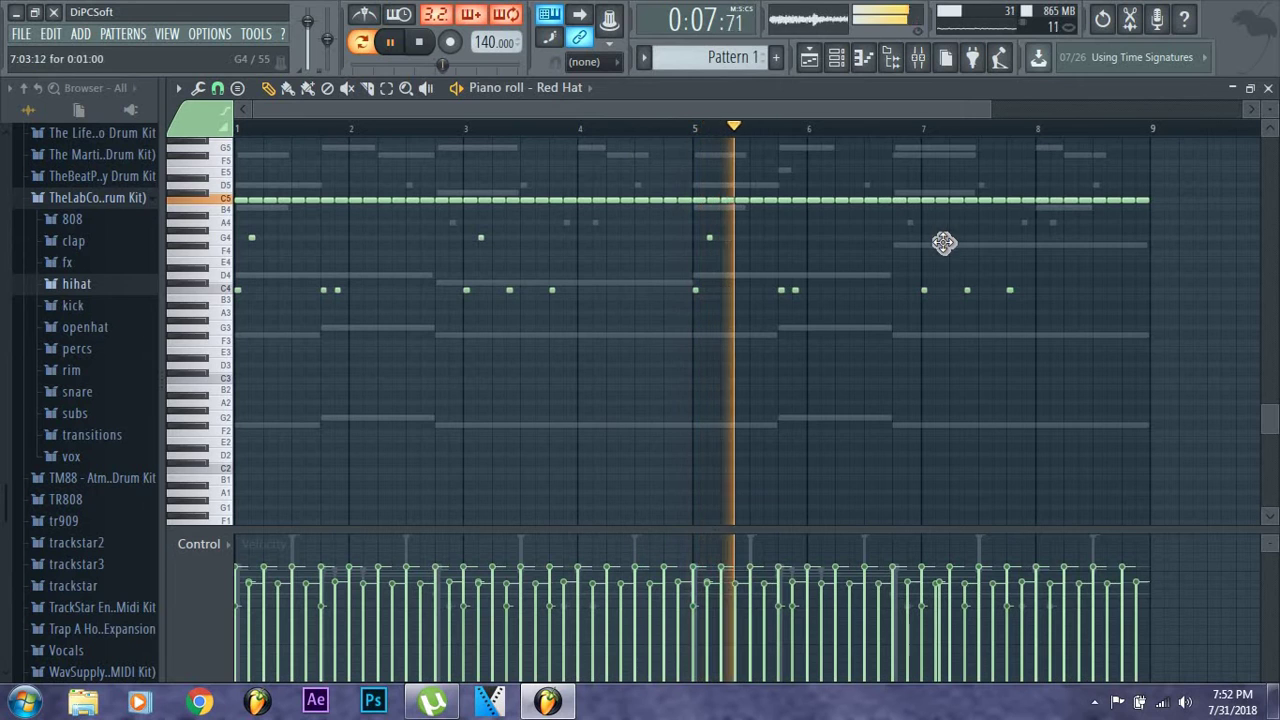
{"action": "left_click_drag", "start_coordinate": [994, 237], "coordinate": [255, 270]}
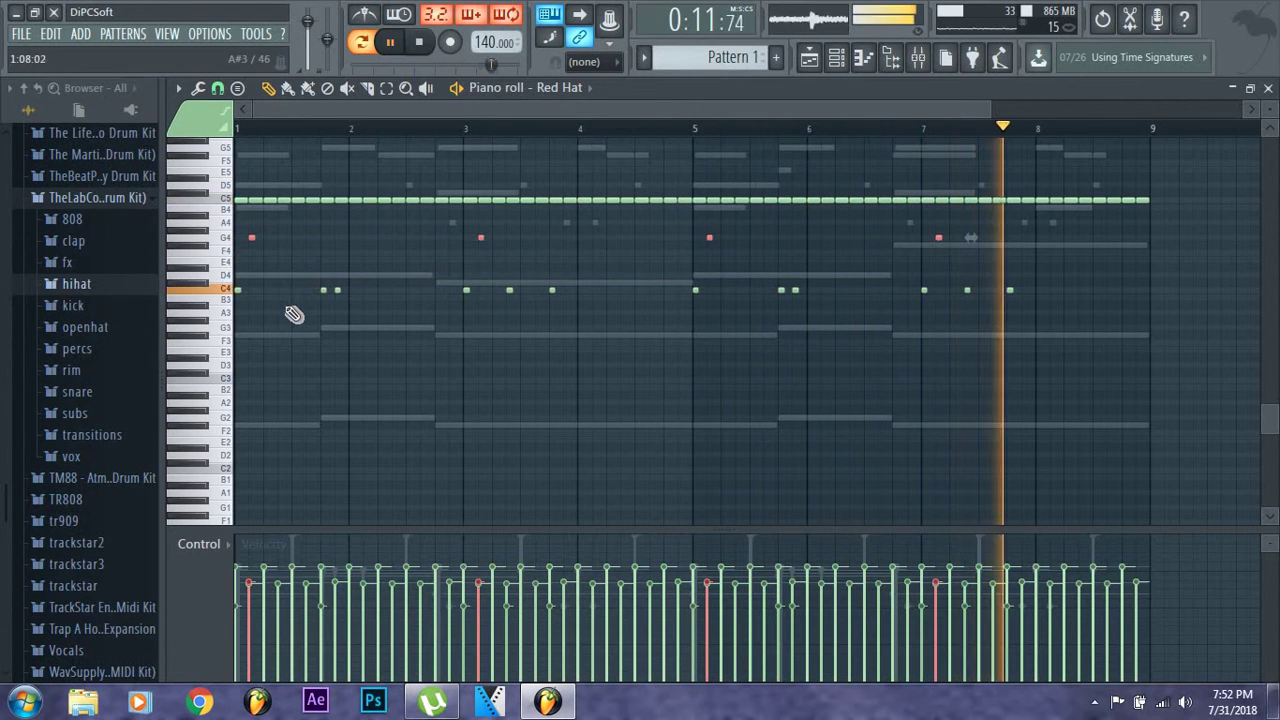
{"action": "left_click", "coordinate": [615, 256]}
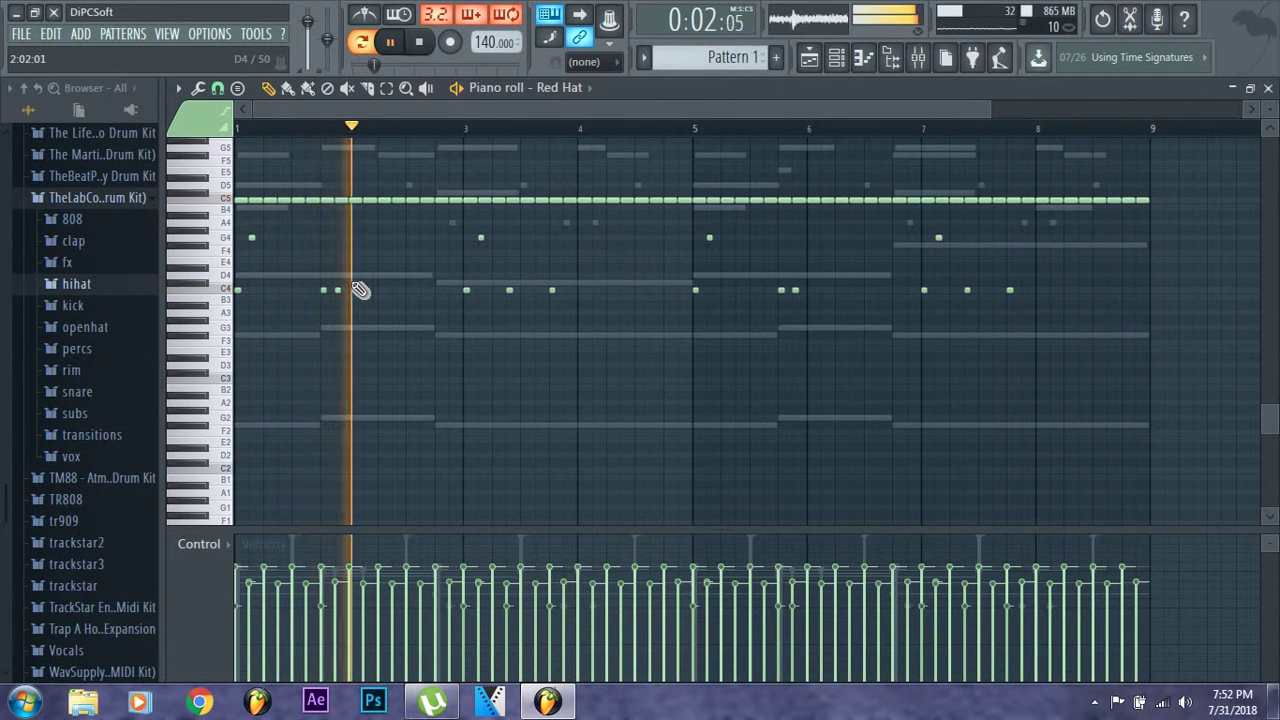
{"action": "left_click", "coordinate": [297, 200]}
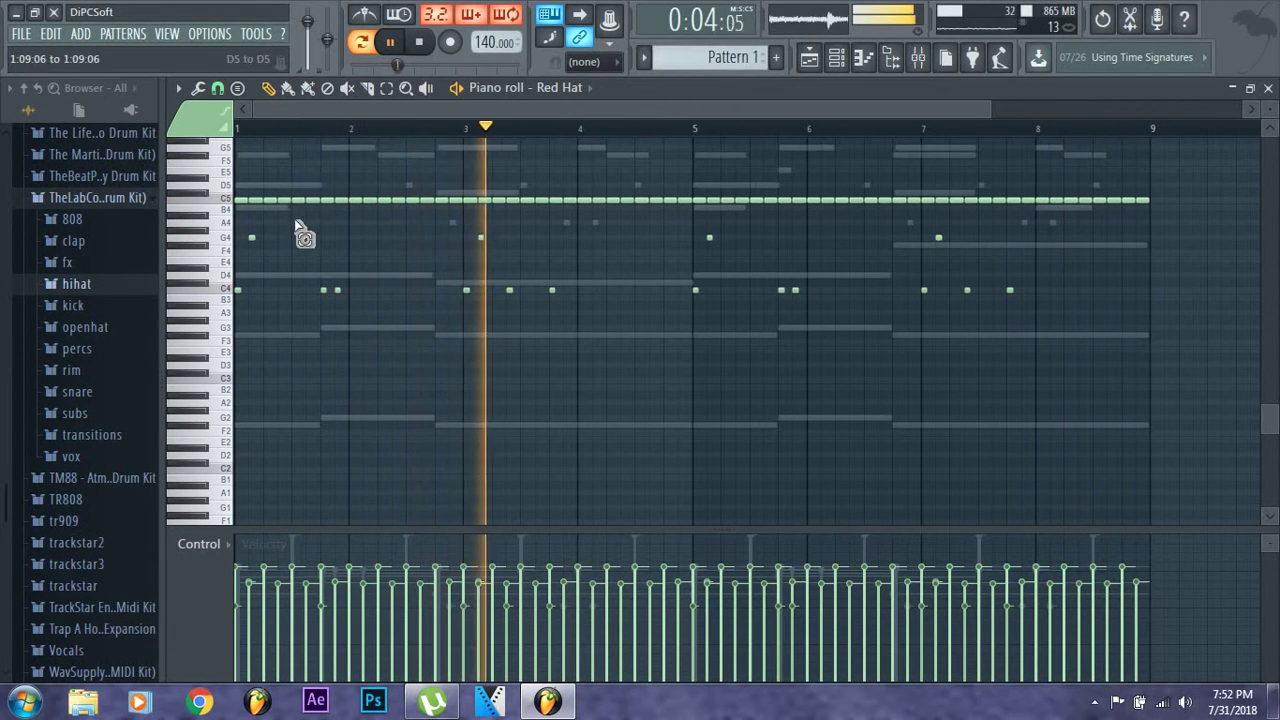
{"action": "left_click", "coordinate": [412, 200], "text": "ctrl"}
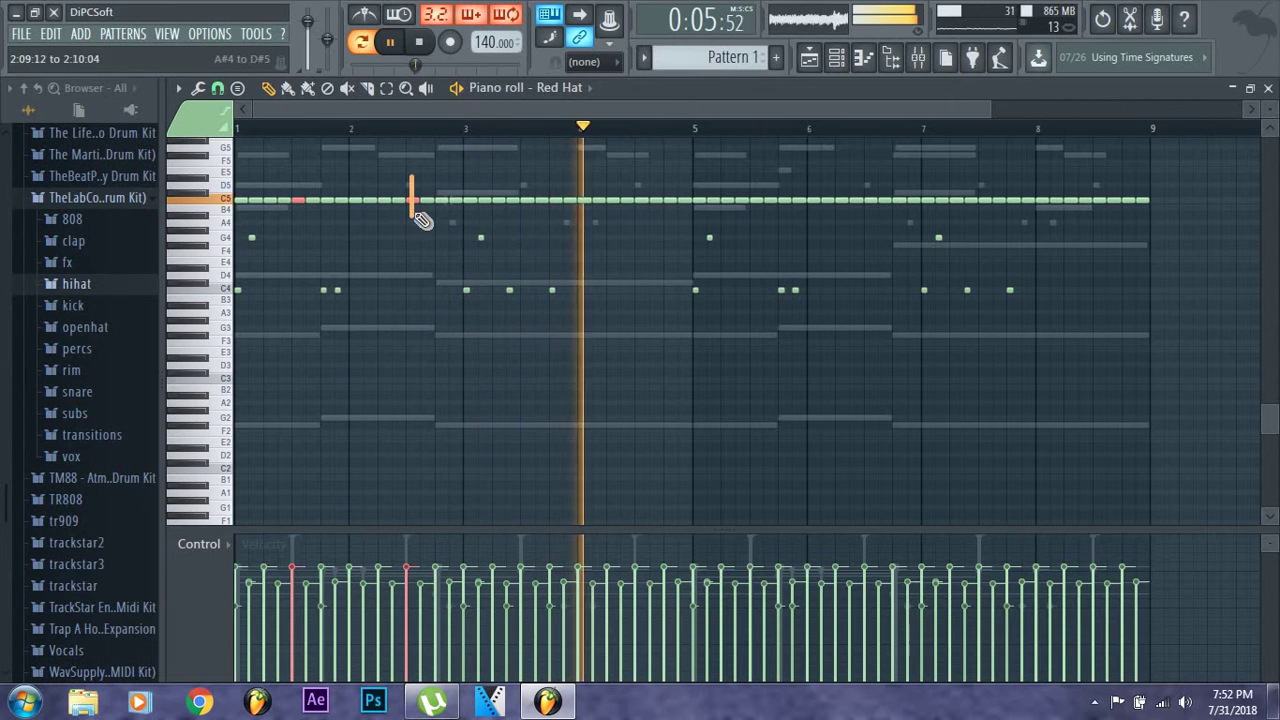
{"action": "left_click", "coordinate": [528, 200], "text": "ctrl"}
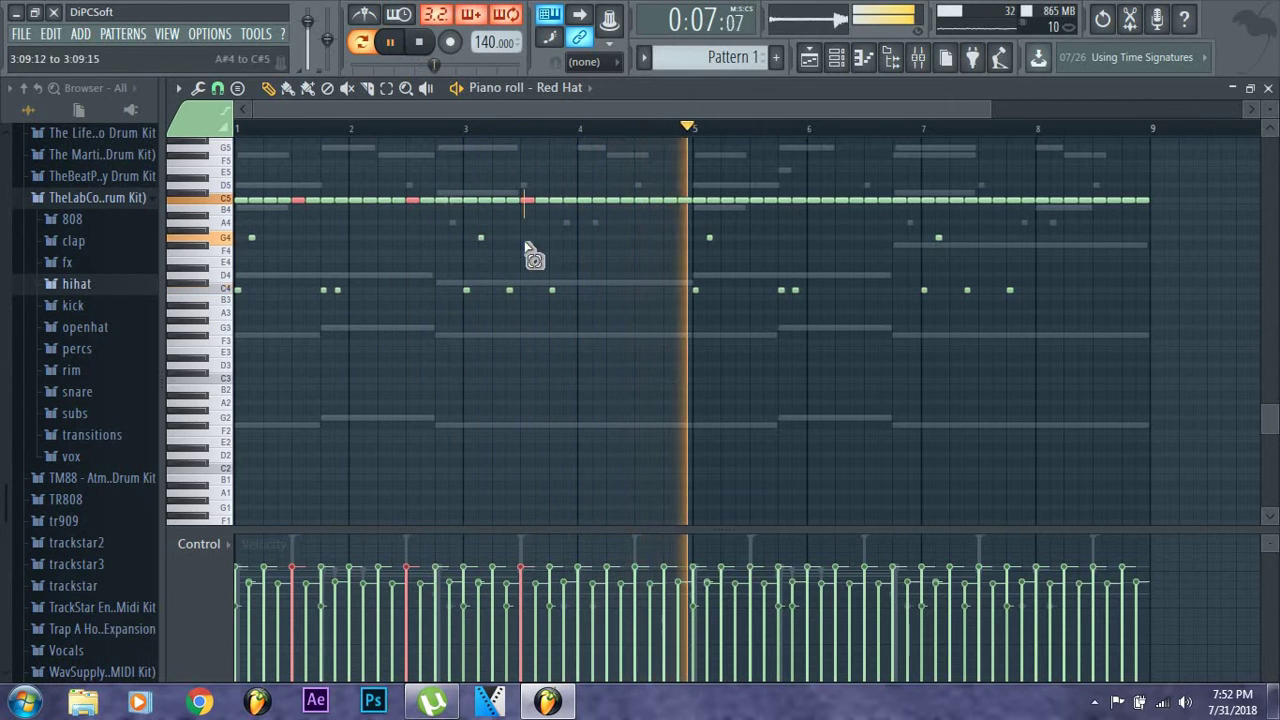
{"action": "left_click", "coordinate": [642, 201], "text": "ctrl"}
{"action": "left_click", "coordinate": [758, 200], "text": "ctrl"}
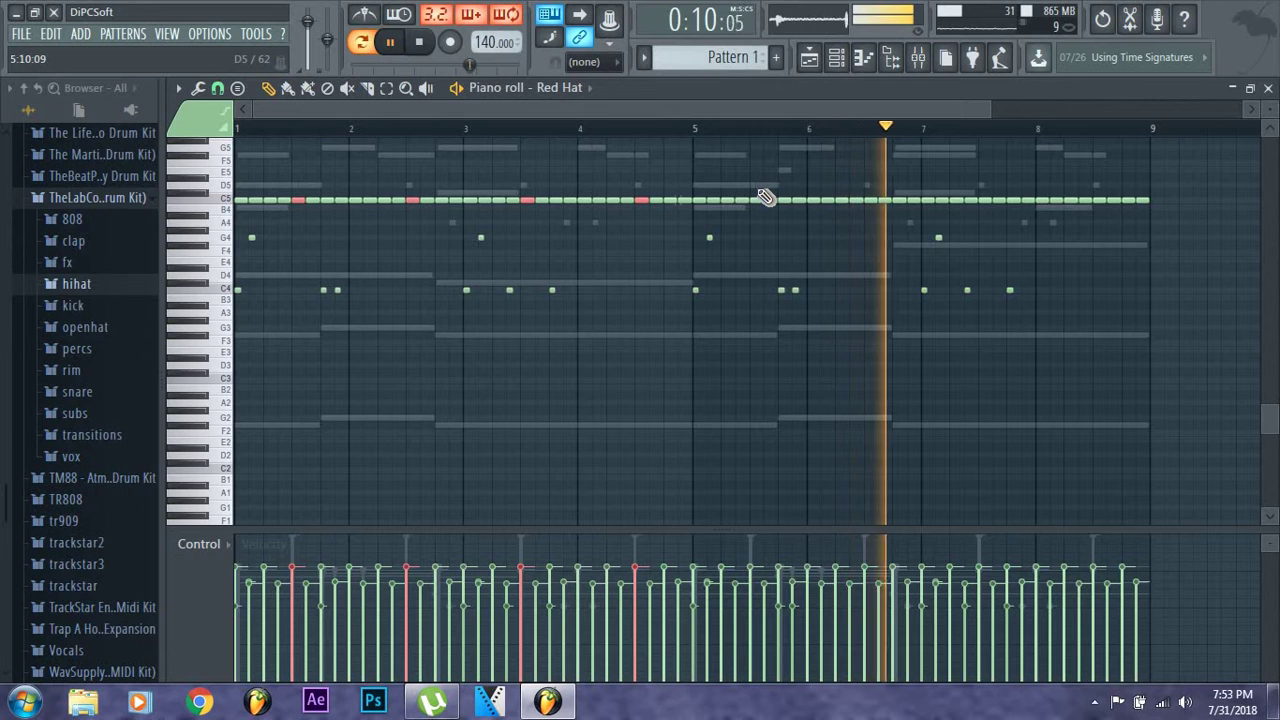
{"action": "left_click", "coordinate": [870, 200], "text": "ctrl"}
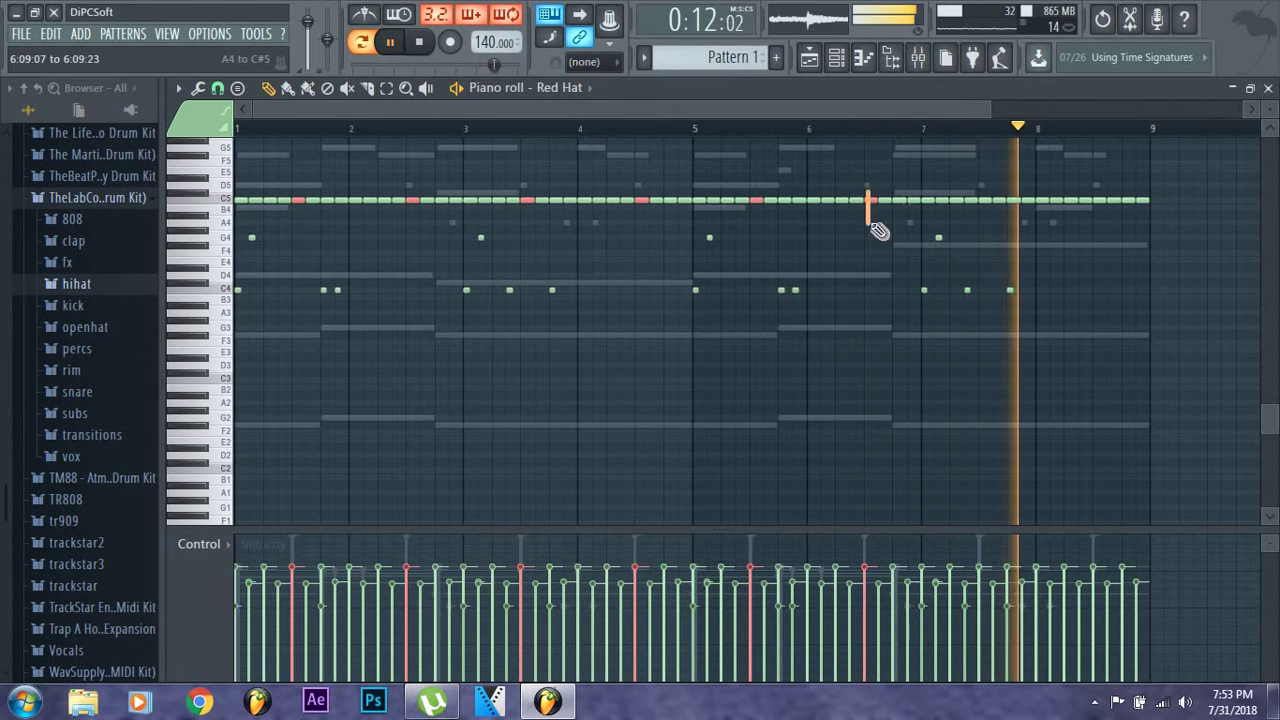
{"action": "left_click", "coordinate": [985, 201], "text": "ctrl"}
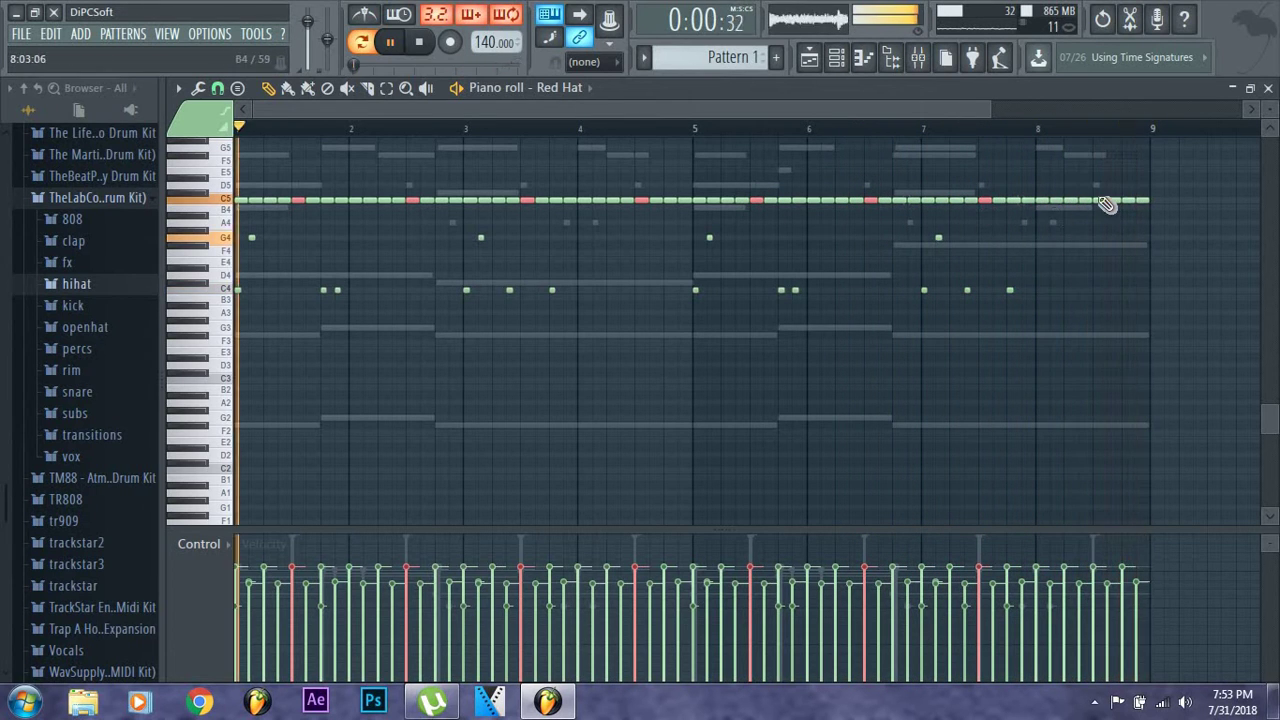
{"action": "left_click", "coordinate": [1102, 200], "text": "ctrl"}
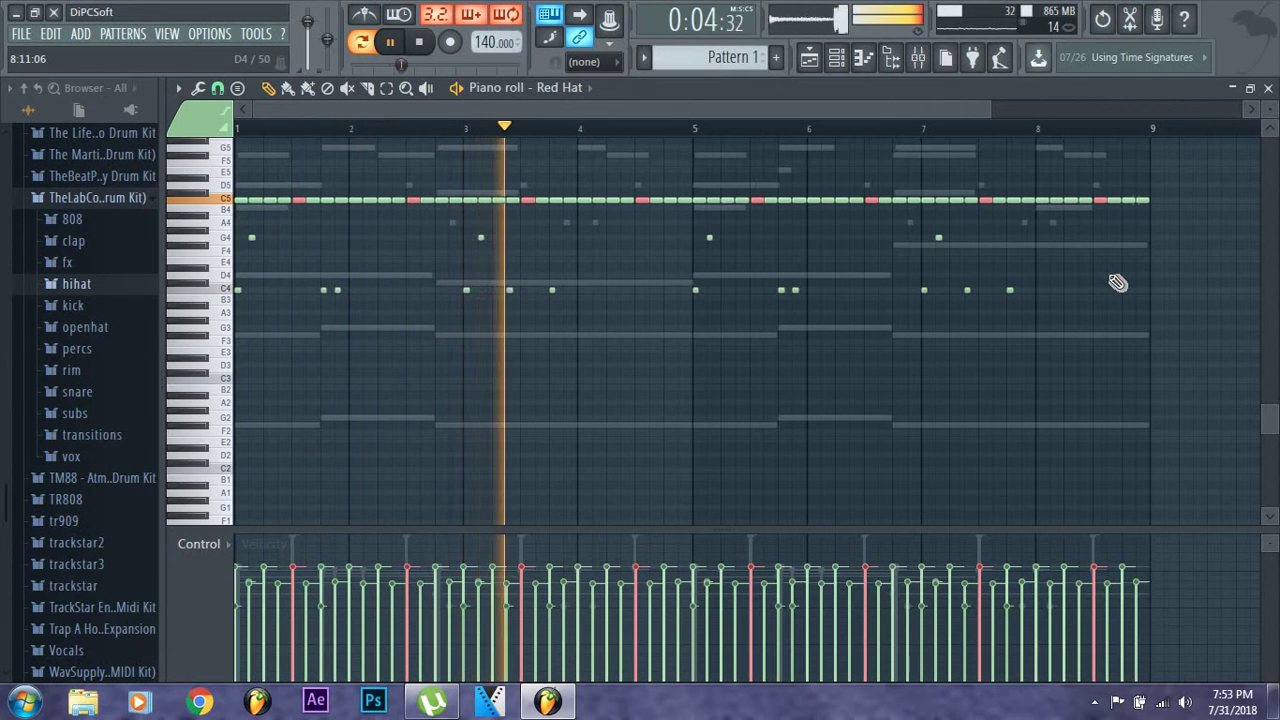
{"action": "left_click", "coordinate": [802, 371]}
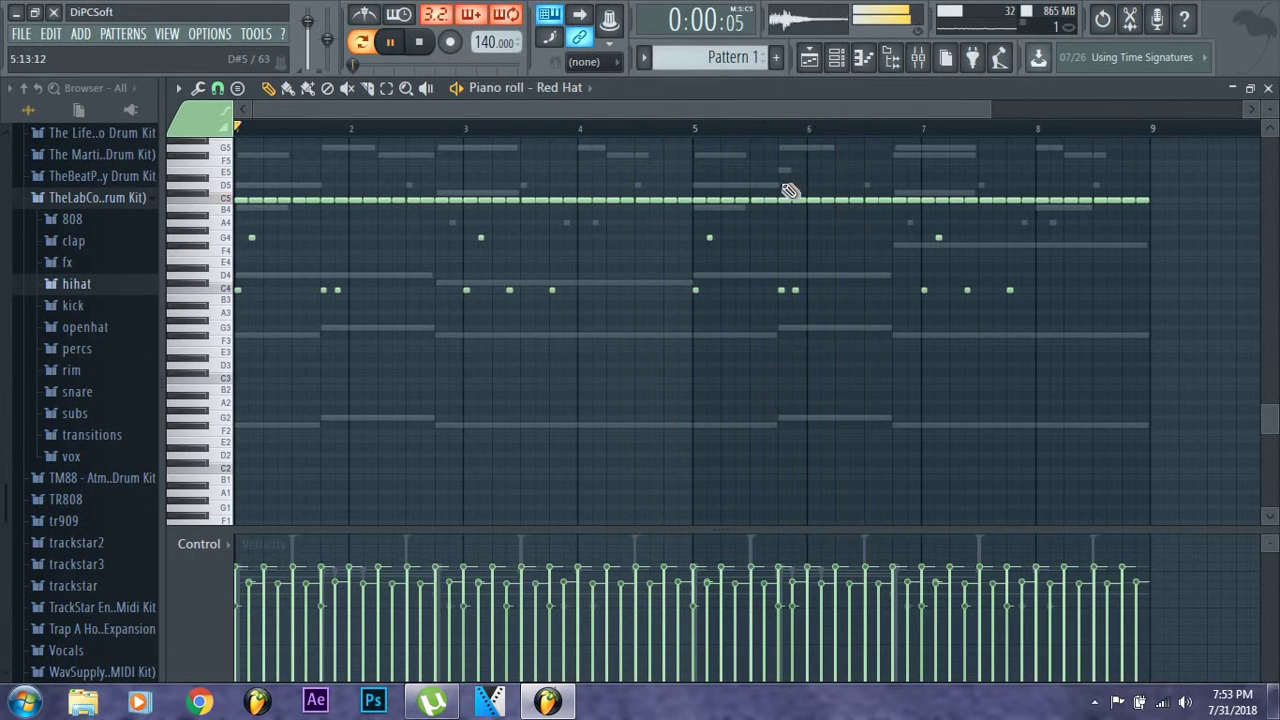
Try chopping the fourth C5 note of bar 1 into two, and undo the split
{"action": "left_click", "coordinate": [285, 202]}
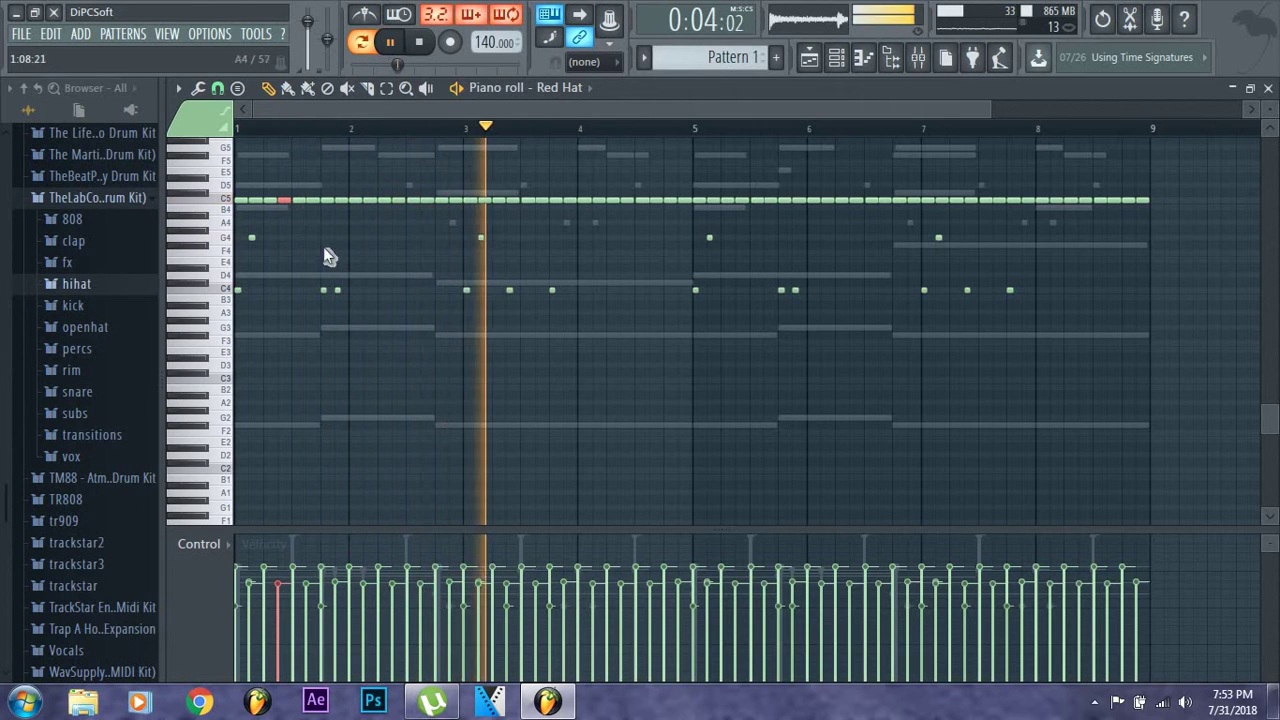
{"action": "key", "text": "alt+u"}
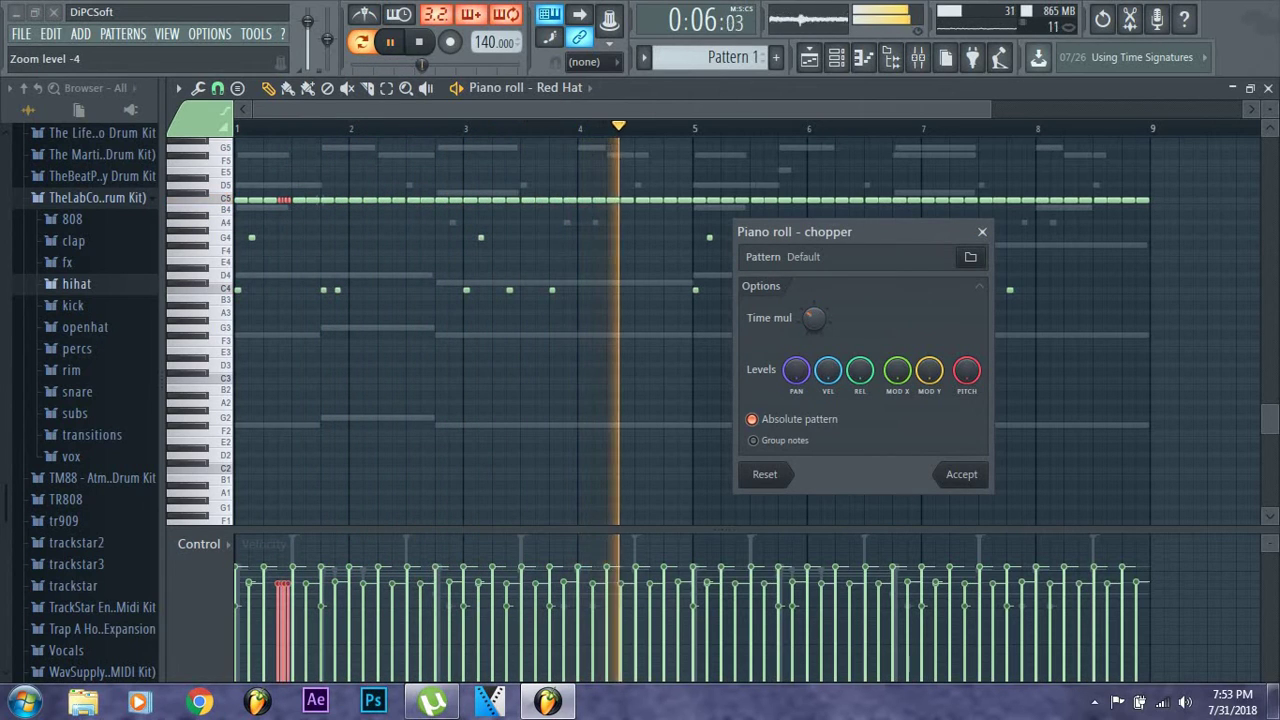
{"action": "left_click", "coordinate": [952, 476]}
{"action": "key", "text": "space"}
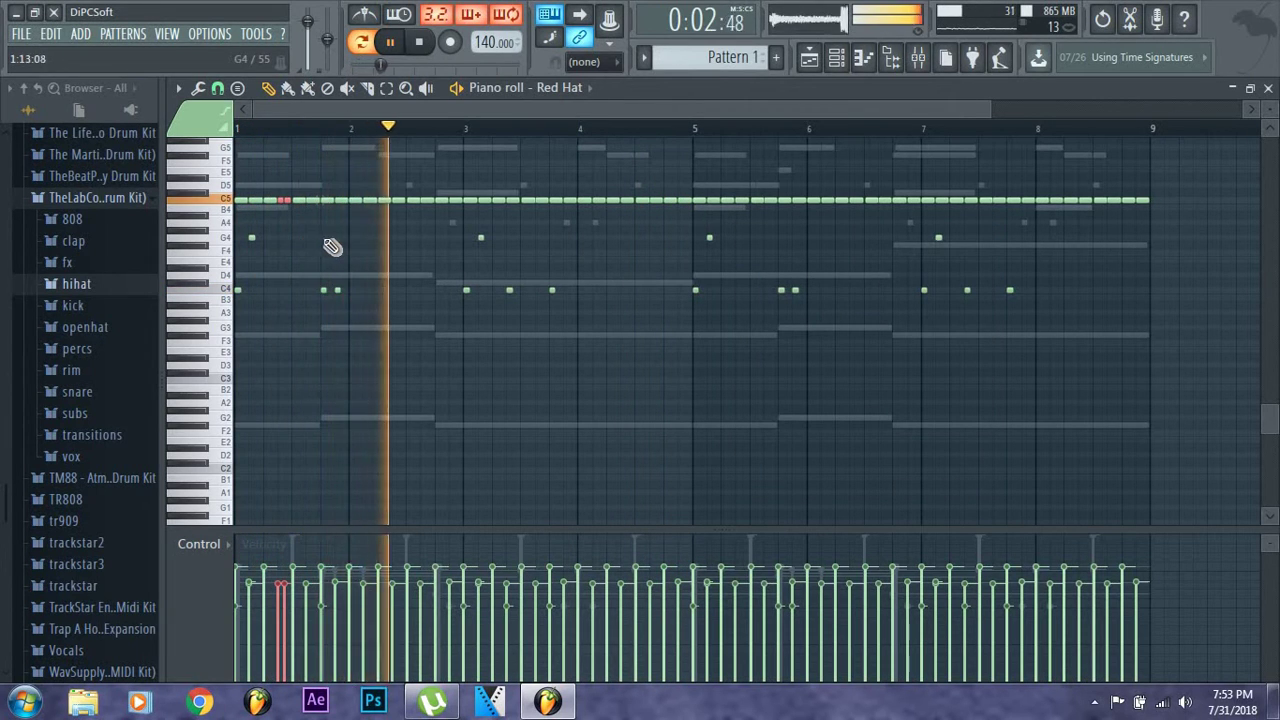
{"action": "key", "text": "ctrl+z"}
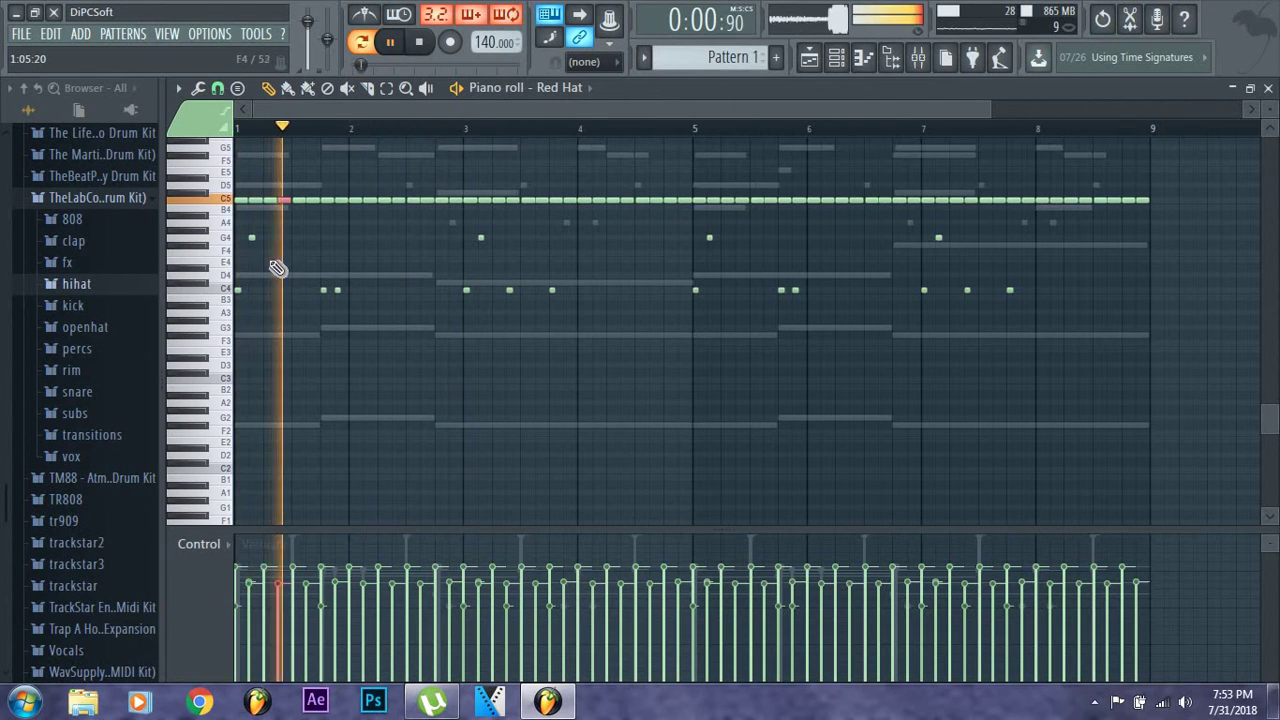
Chop the third C5 note of bar 1 into two equal notes
{"action": "left_click_drag", "start_coordinate": [275, 196], "coordinate": [278, 246]}
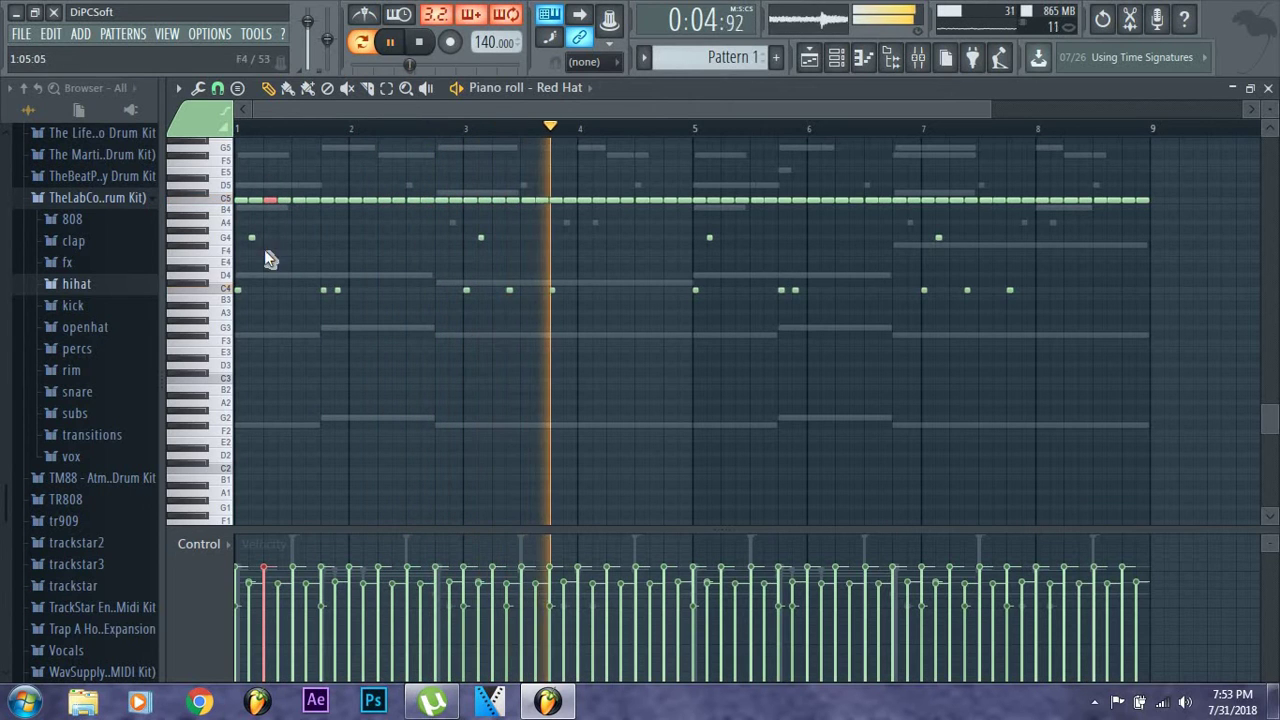
{"action": "key", "text": "alt+u"}
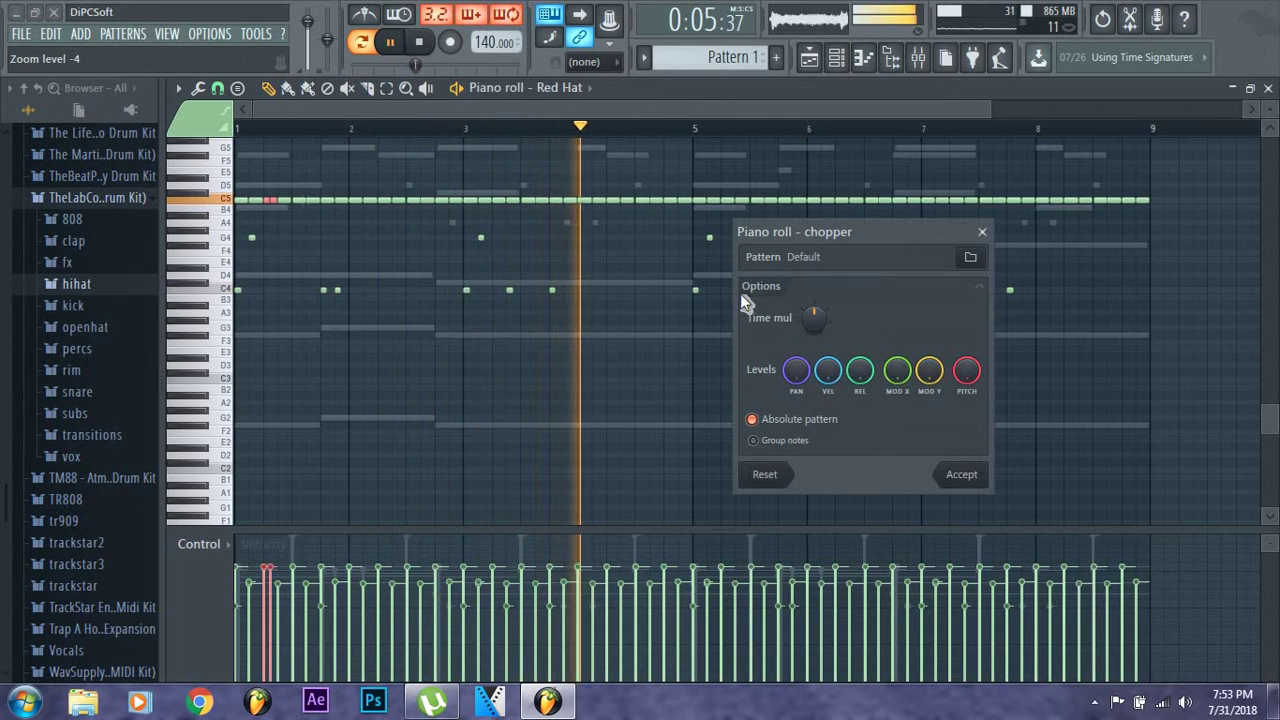
{"action": "left_click", "coordinate": [960, 475]}
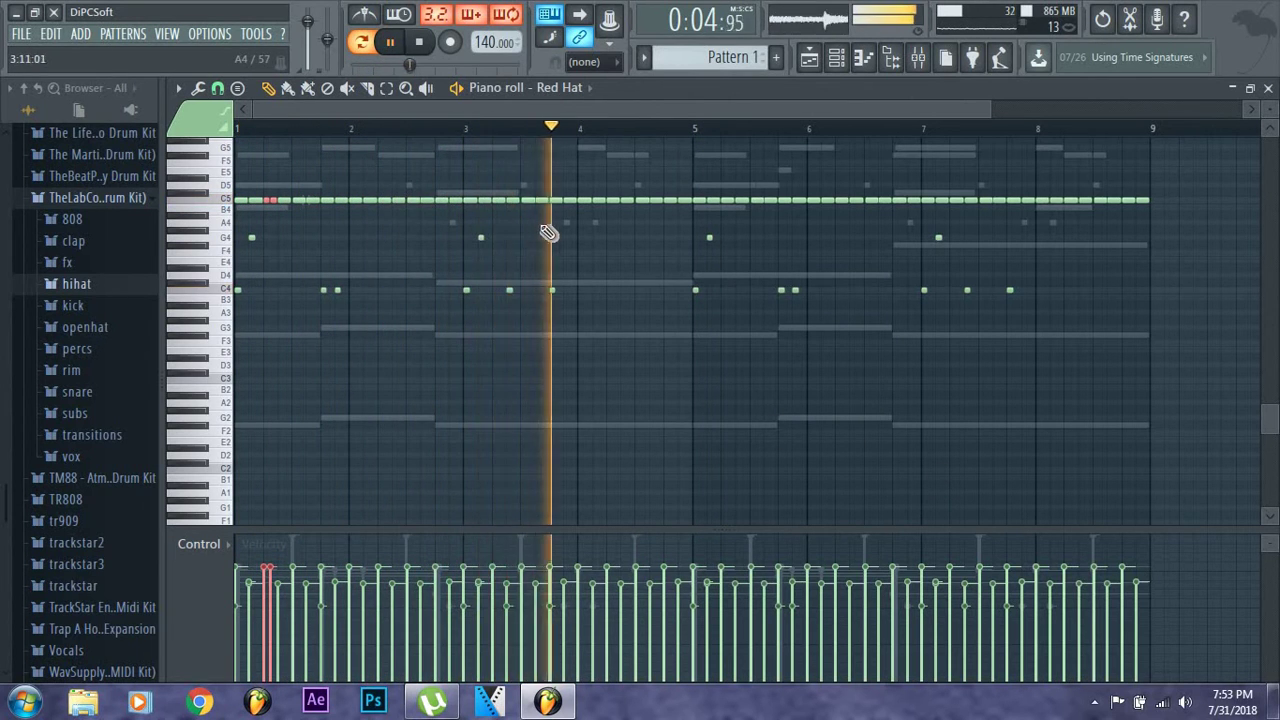
Chop the seventh C5 note of bar 5 into four notes and move them down to F#4
{"action": "left_click", "coordinate": [786, 200]}
{"action": "key", "text": "alt+u"}
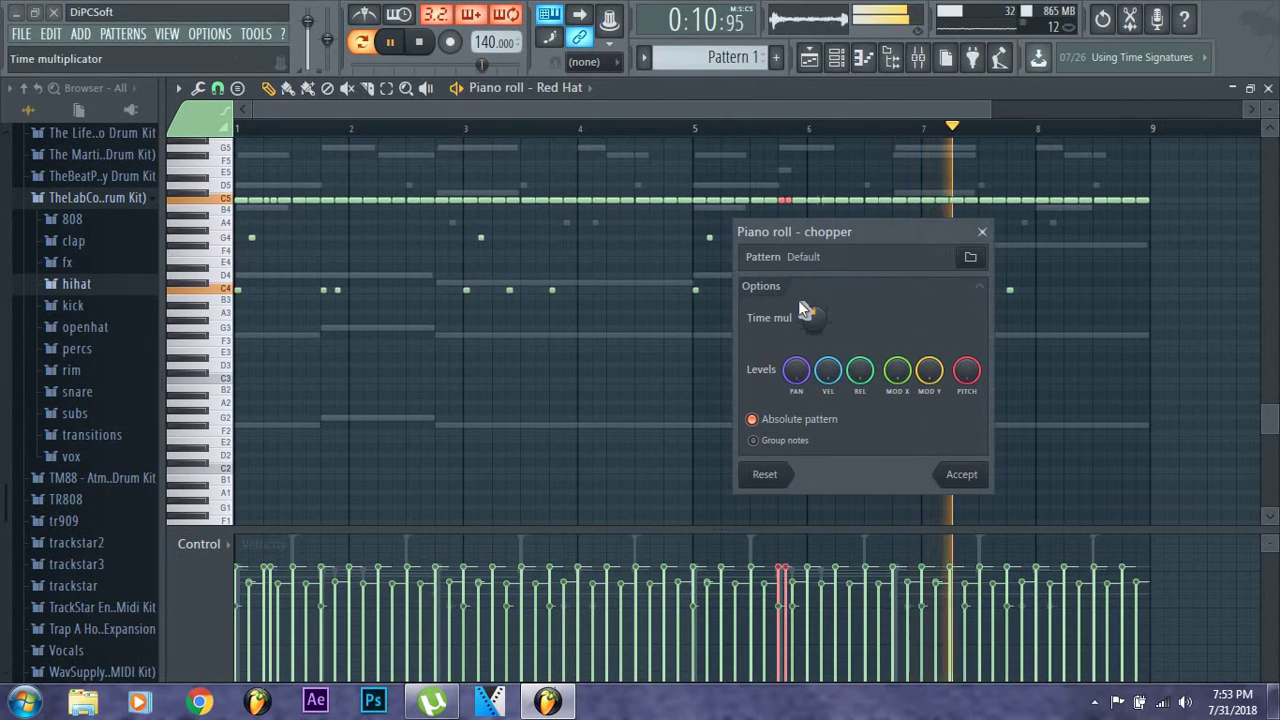
{"action": "left_click", "coordinate": [962, 475]}
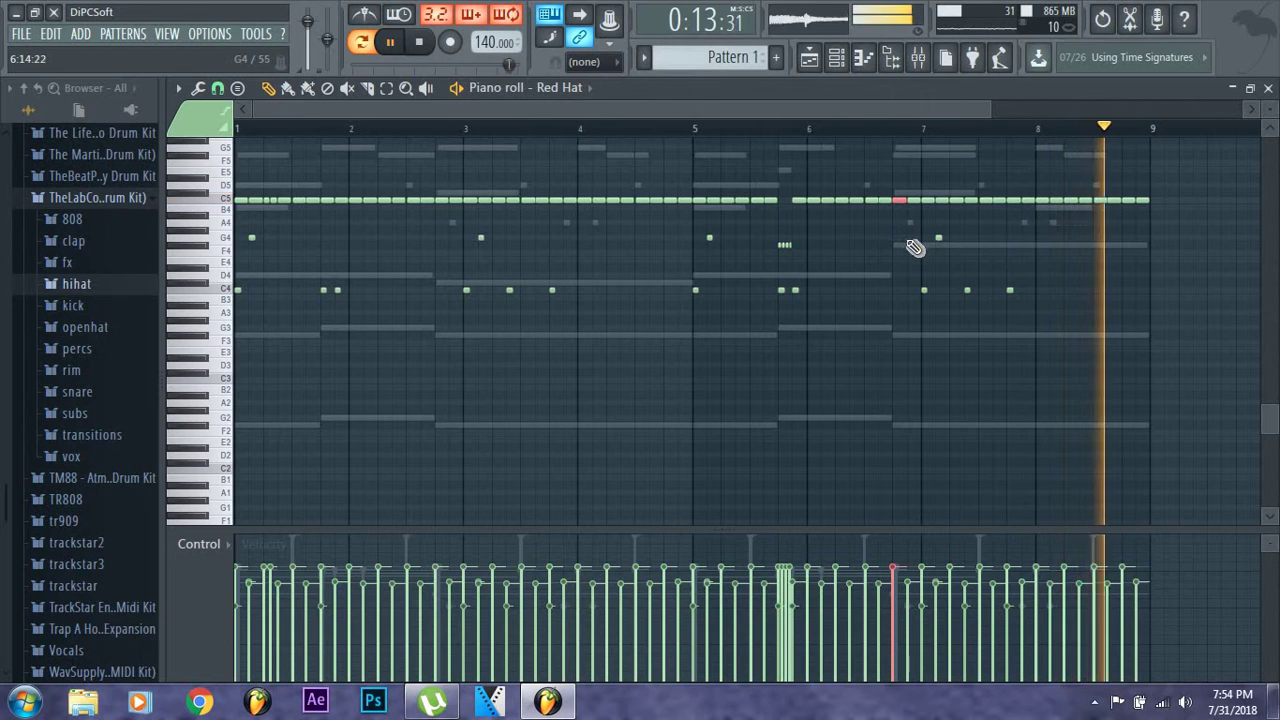
Chop the seventh C5 note of bar 6 into eight notes and move them down to A4
{"action": "key", "text": "alt+u"}
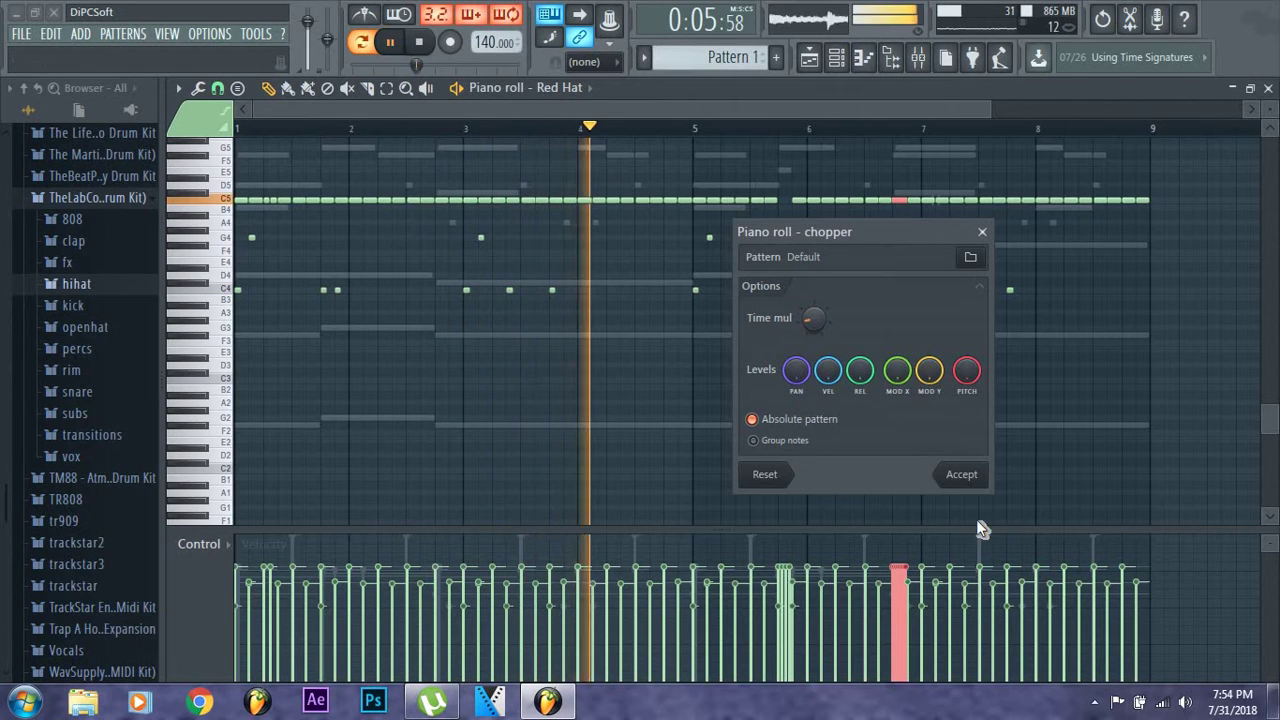
{"action": "left_click", "coordinate": [962, 476]}
{"action": "mouse_move", "coordinate": [905, 204]}
{"action": "left_mouse_down"}
{"action": "mouse_move", "coordinate": [894, 249]}
{"action": "mouse_move", "coordinate": [900, 220]}
{"action": "left_mouse_up"}
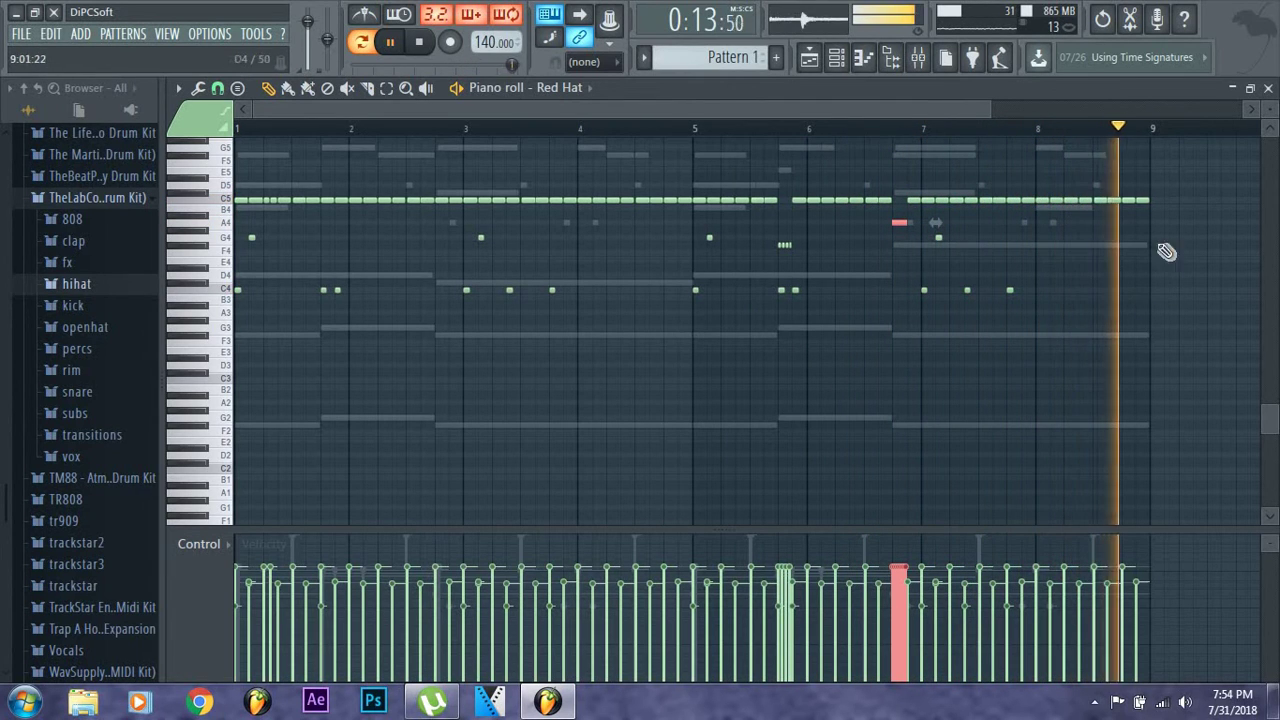
In bar 8, chop the first C5 note into two notes and the third C5 note into four
{"action": "left_click", "coordinate": [1043, 201]}
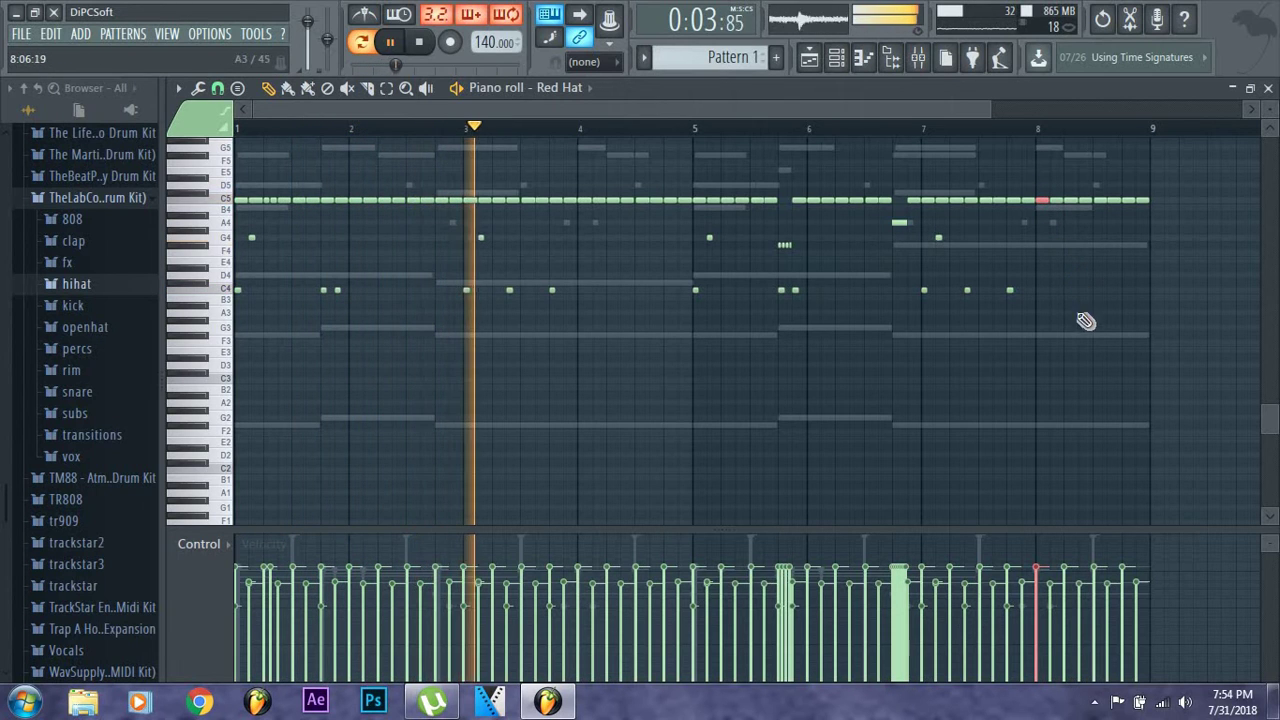
{"action": "key", "text": "alt+u"}
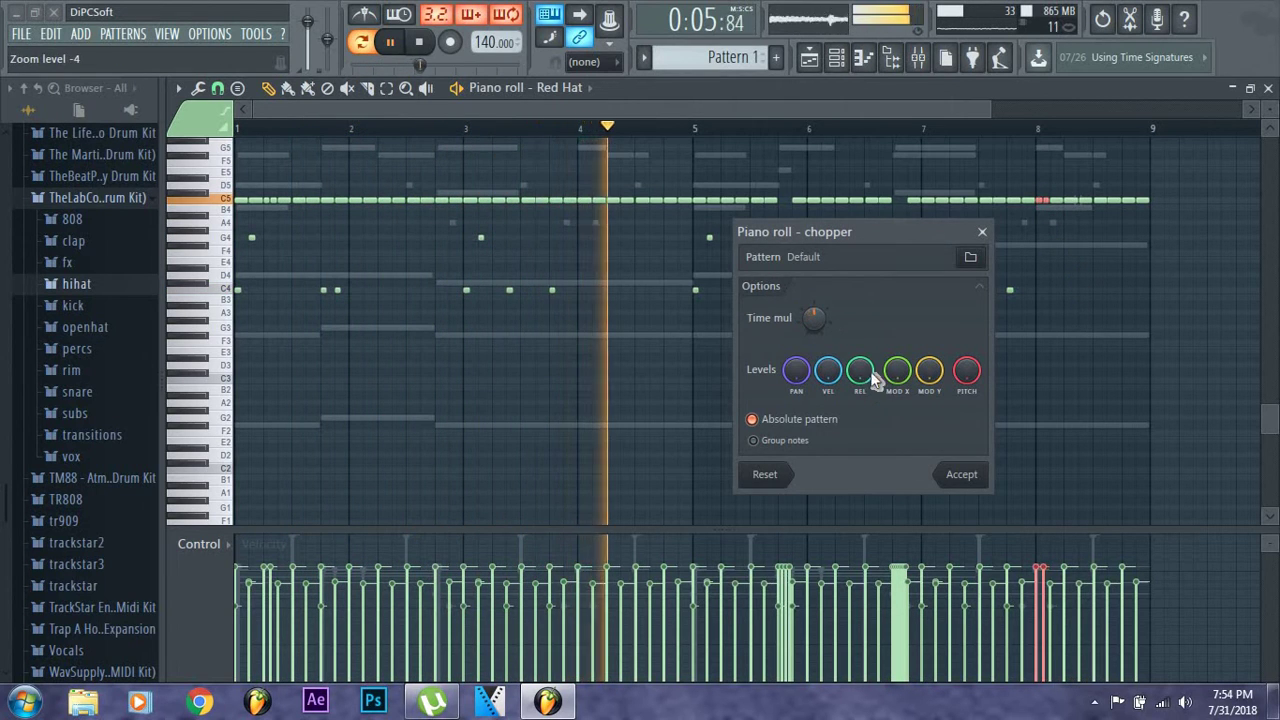
{"action": "left_click", "coordinate": [959, 476]}
{"action": "left_click", "coordinate": [1070, 200]}
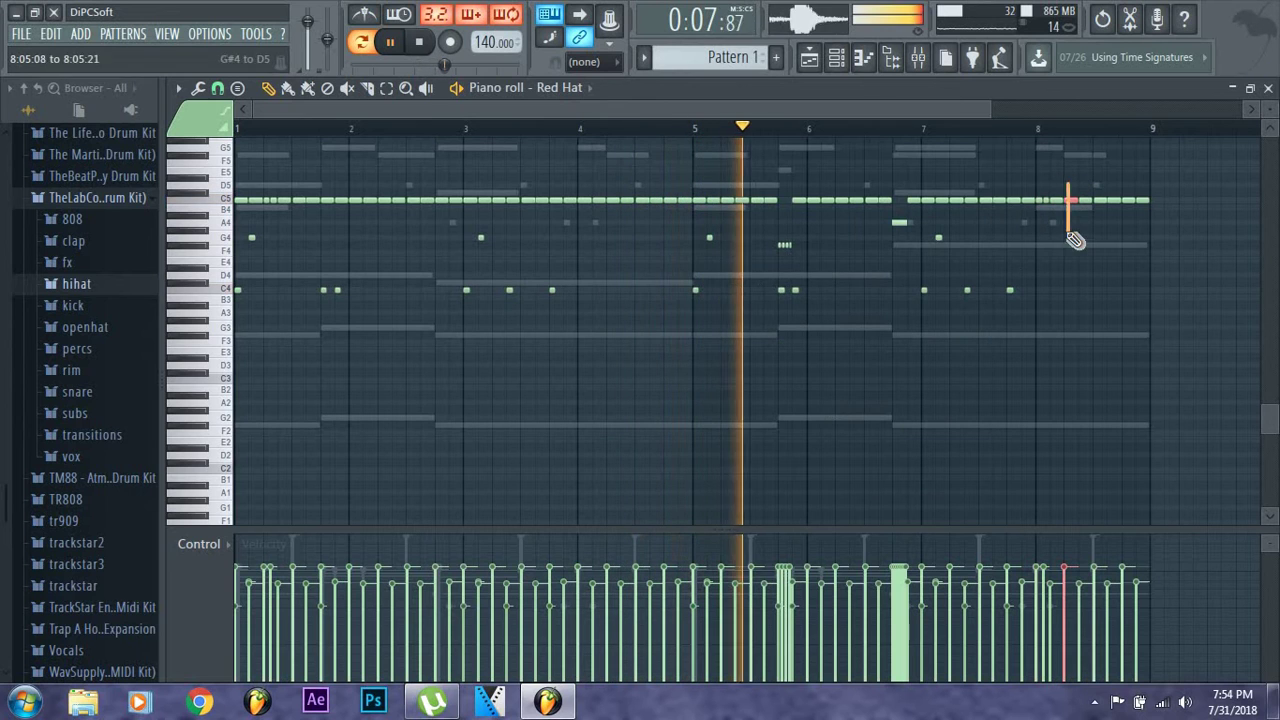
{"action": "key", "text": "alt+u"}
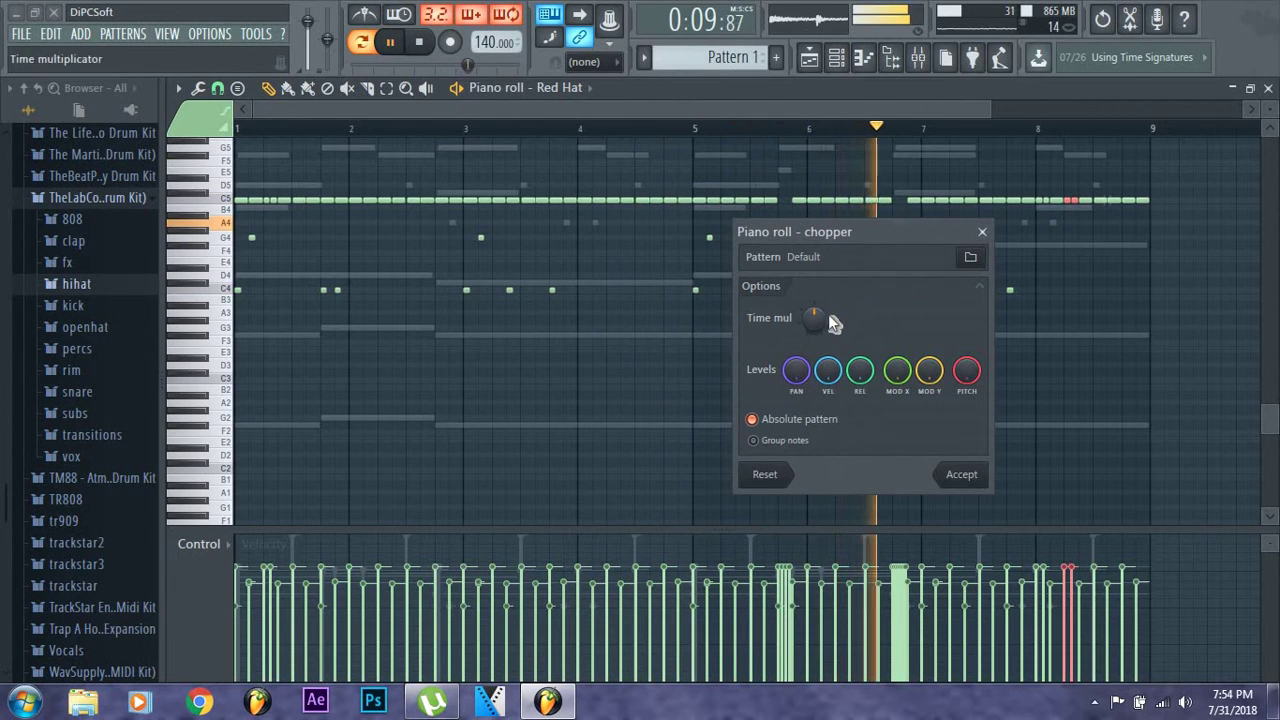
{"action": "left_click", "coordinate": [962, 476]}
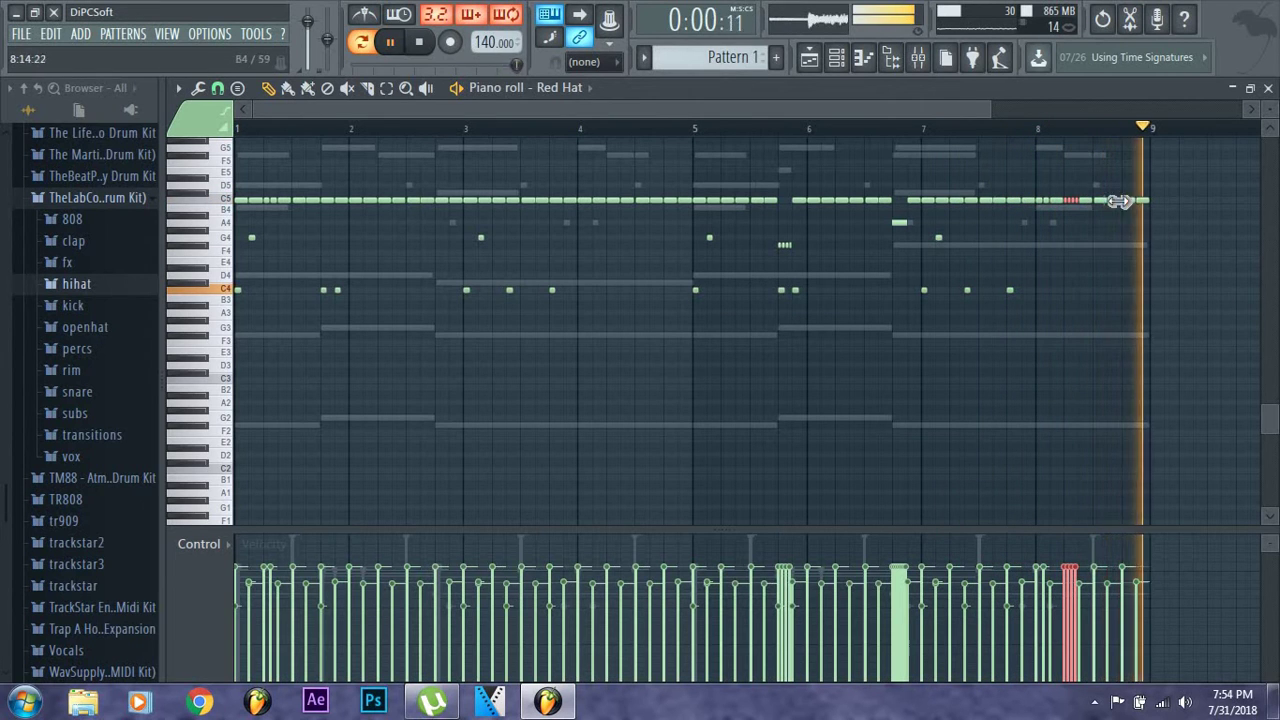
Shape the velocities of the four chopped F#4 notes in bar 5 into a rising ramp
{"action": "left_click_drag", "start_coordinate": [996, 112], "coordinate": [937, 115]}
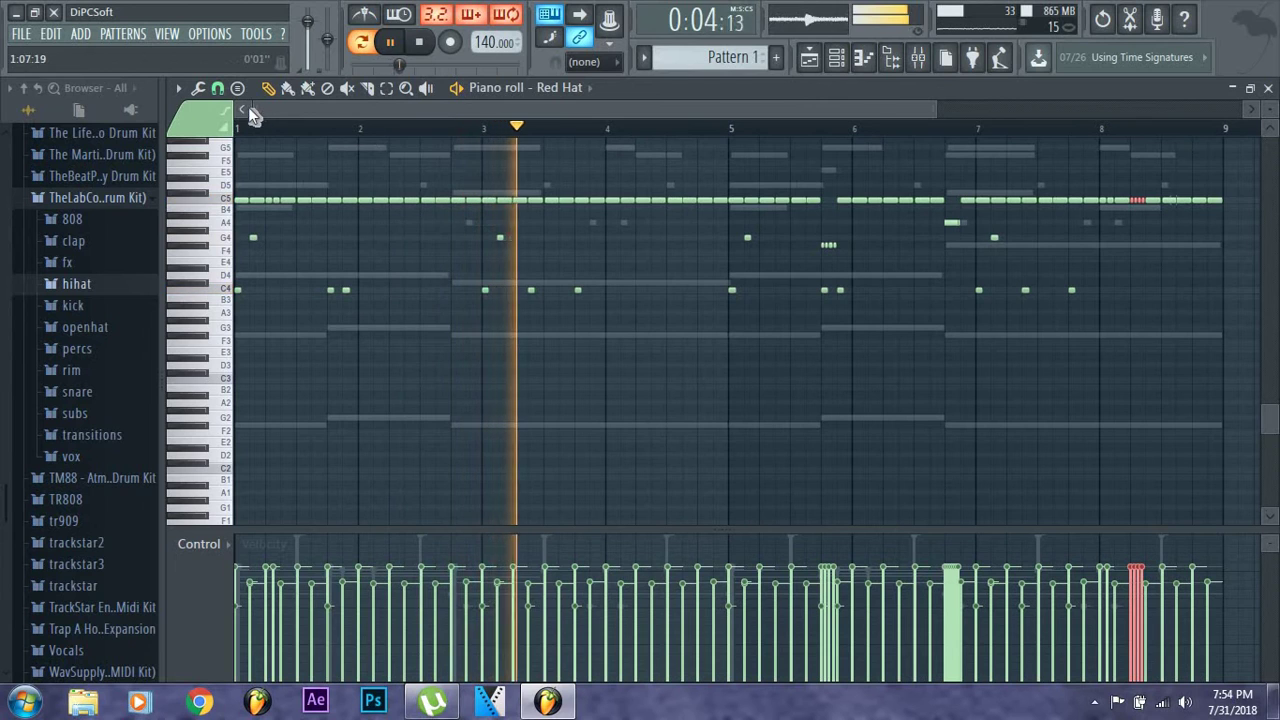
{"action": "left_click_drag", "start_coordinate": [853, 229], "coordinate": [792, 266]}
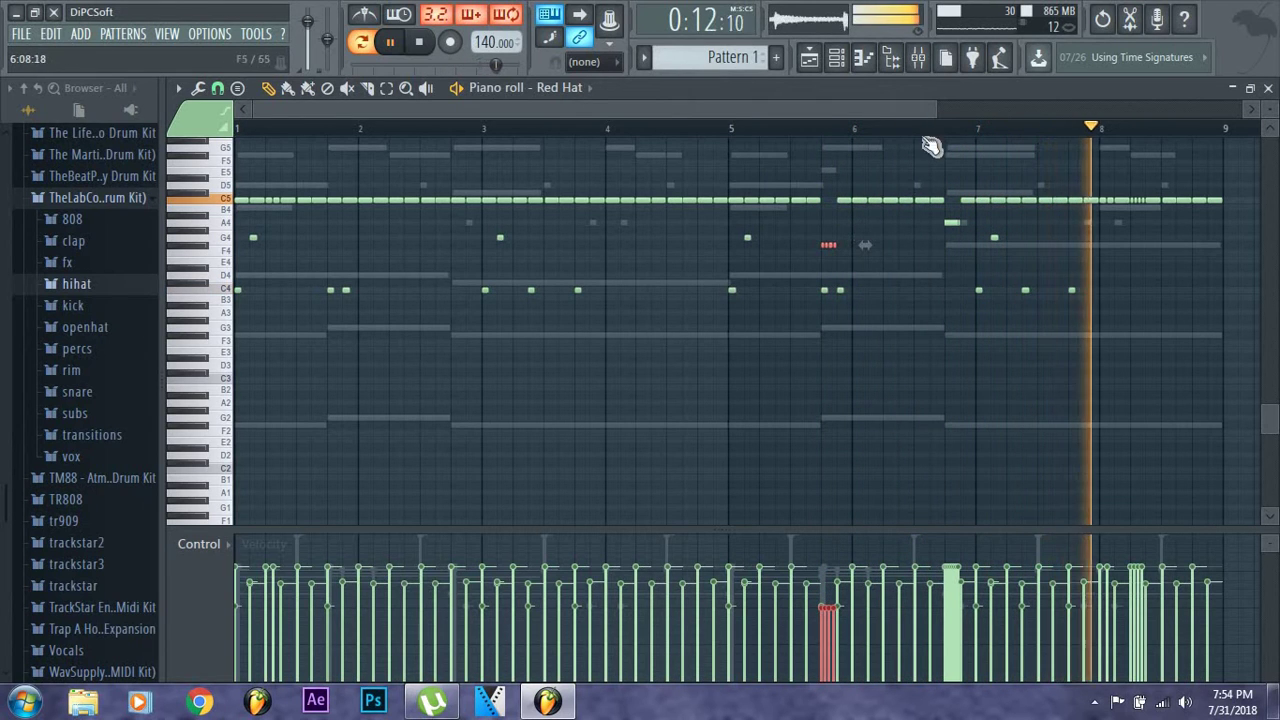
{"action": "left_click_drag", "start_coordinate": [268, 117], "coordinate": [447, 121]}
{"action": "left_click_drag", "start_coordinate": [543, 122], "coordinate": [580, 115]}
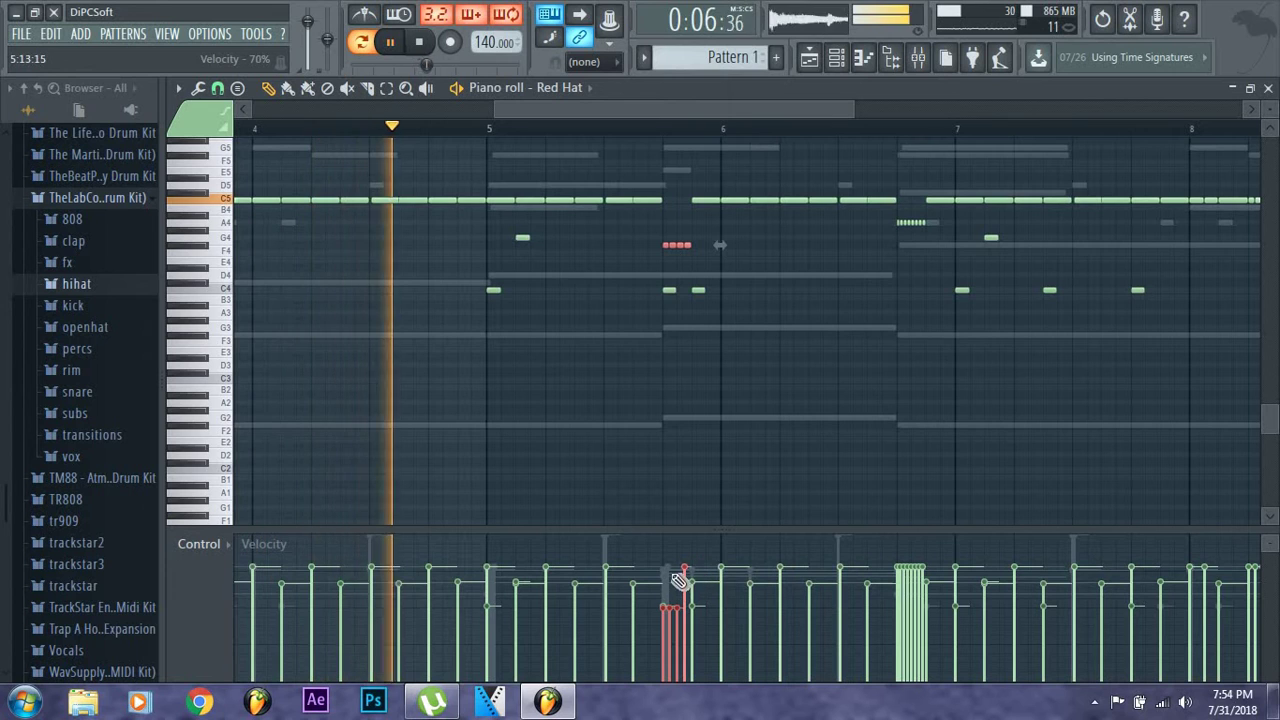
{"action": "mouse_move", "coordinate": [686, 588]}
{"action": "left_mouse_down"}
{"action": "mouse_move", "coordinate": [678, 600]}
{"action": "mouse_move", "coordinate": [686, 586]}
{"action": "left_mouse_up"}
Taper the velocities downward across the eight A4 roll notes in bar 6 and the four chopped C5 notes in bar 8
{"action": "left_click_drag", "start_coordinate": [933, 221], "coordinate": [868, 240]}
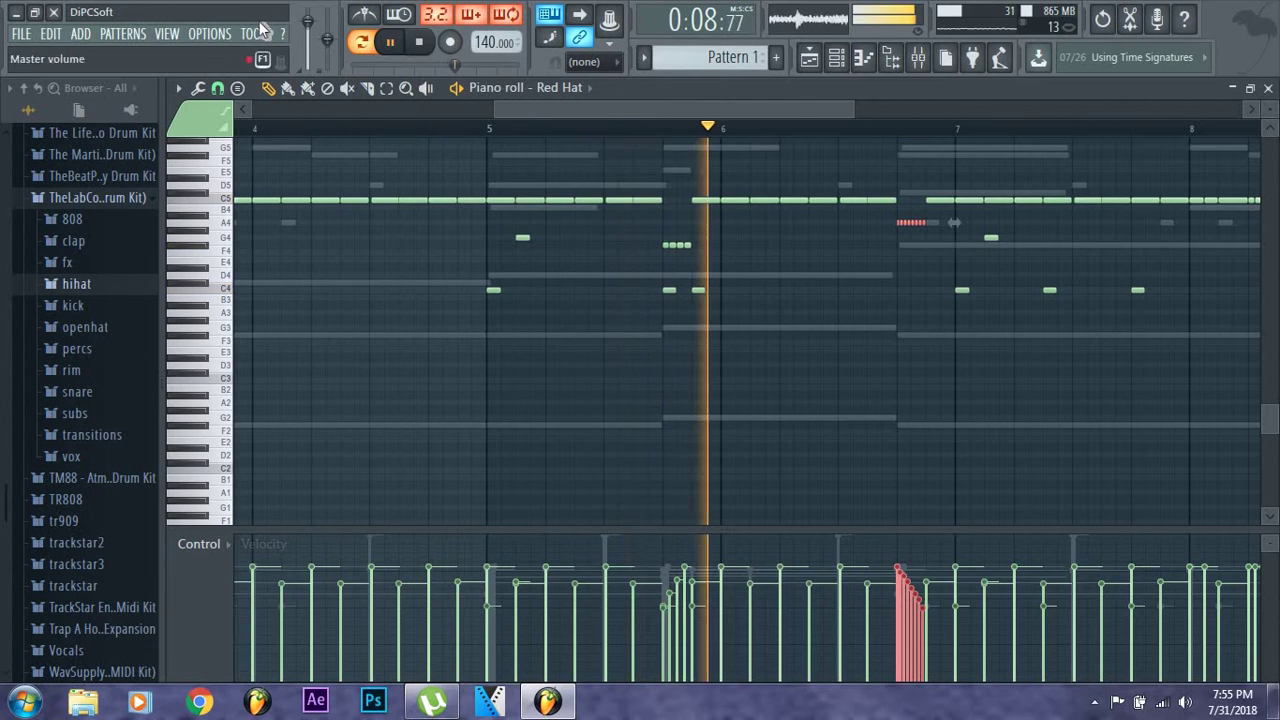
{"action": "left_click_drag", "start_coordinate": [491, 110], "coordinate": [634, 114]}
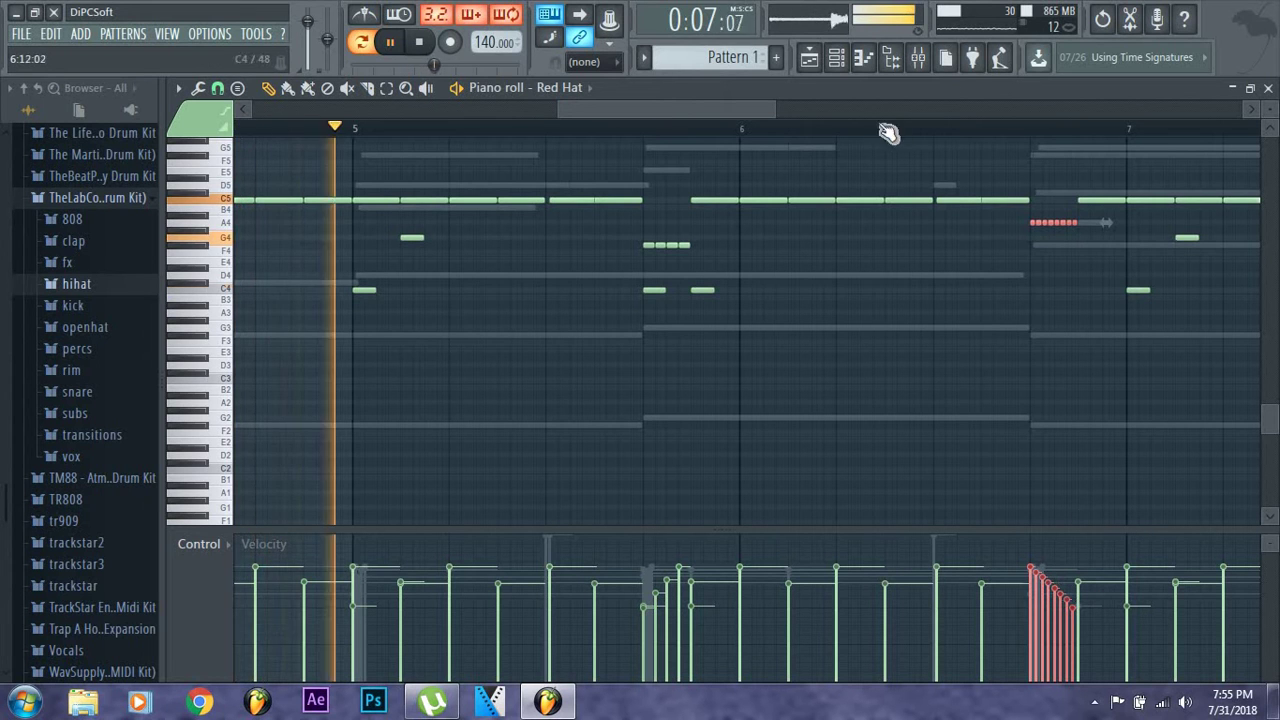
{"action": "left_click_drag", "start_coordinate": [635, 109], "coordinate": [780, 125]}
{"action": "left_click_drag", "start_coordinate": [963, 210], "coordinate": [922, 240]}
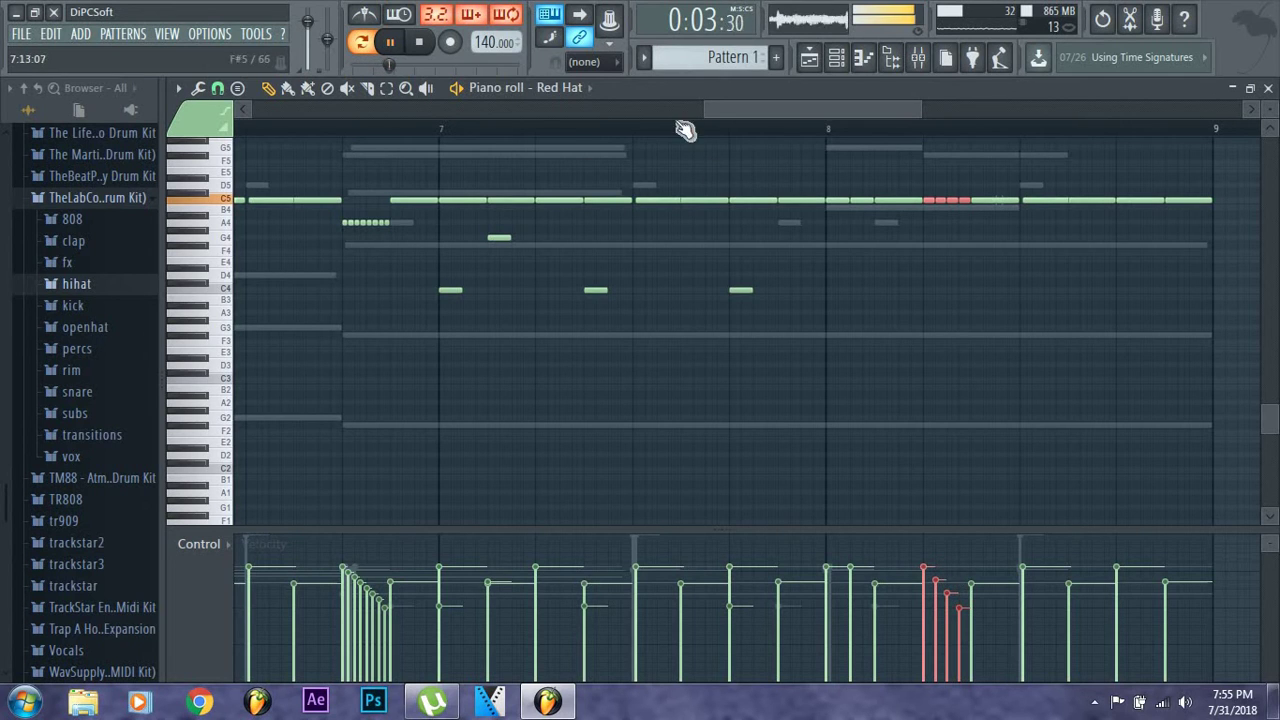
{"action": "left_click_drag", "start_coordinate": [705, 109], "coordinate": [240, 110]}
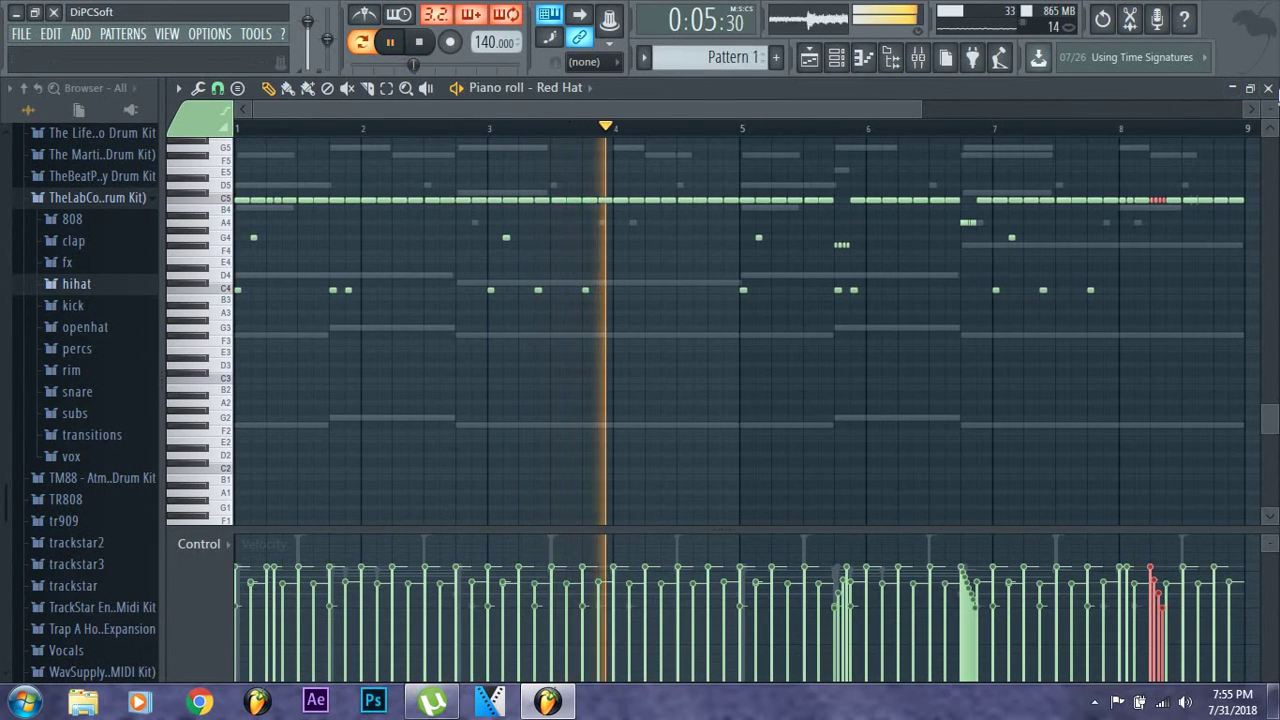
{"action": "left_click", "coordinate": [1267, 89]}
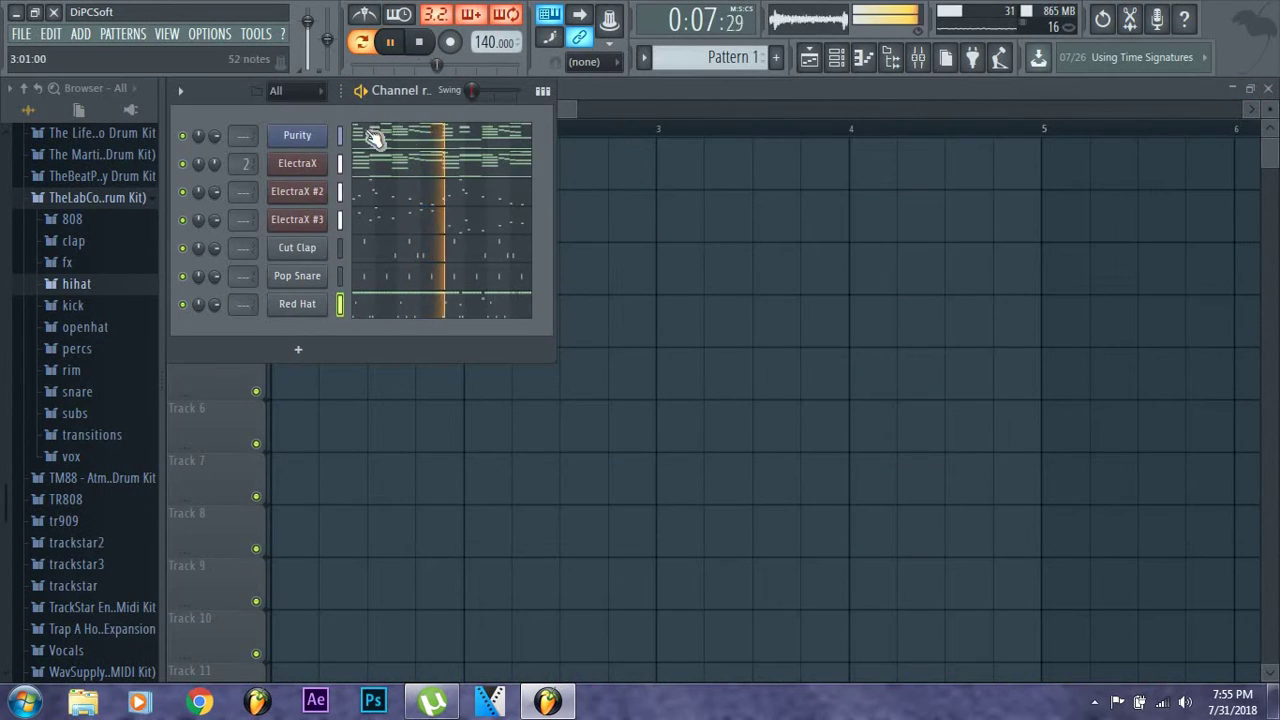
Load the Wonderboy Kick sample from the kick folder as a new channel below Red Hat
{"action": "left_click", "coordinate": [74, 306]}
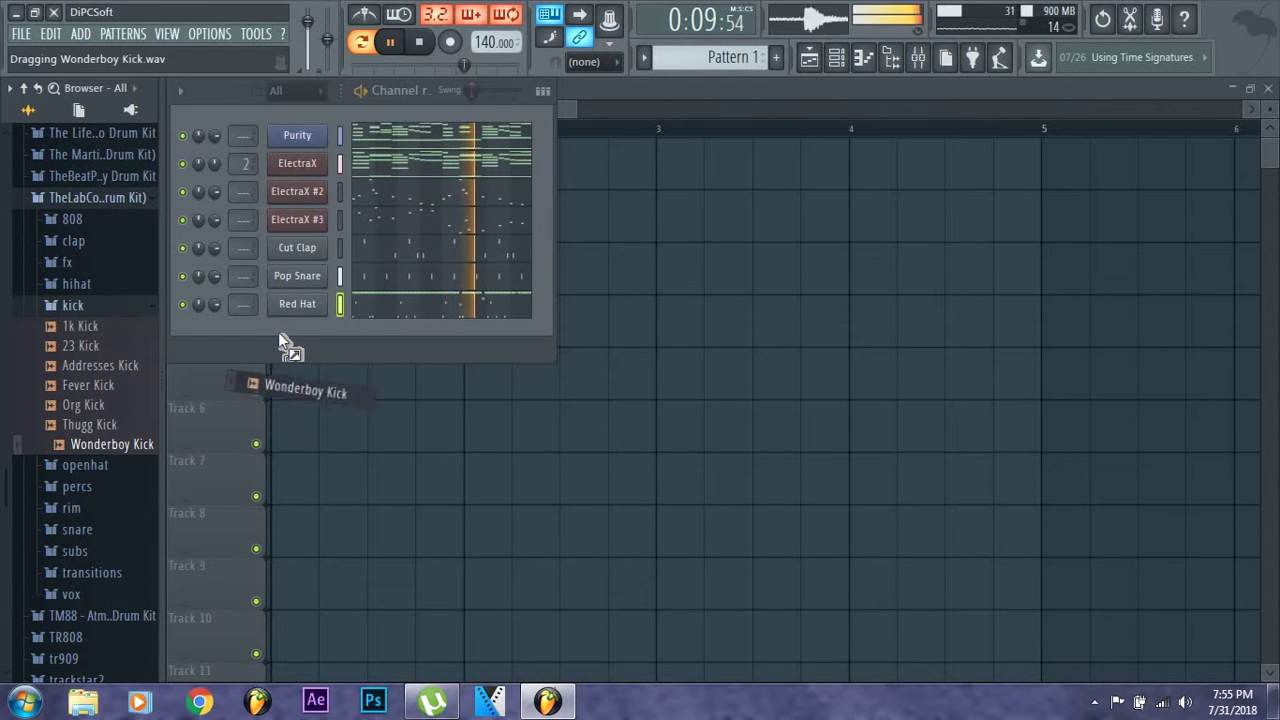
{"action": "left_click_drag", "start_coordinate": [280, 337], "coordinate": [295, 332]}
{"action": "left_click", "coordinate": [363, 340]}
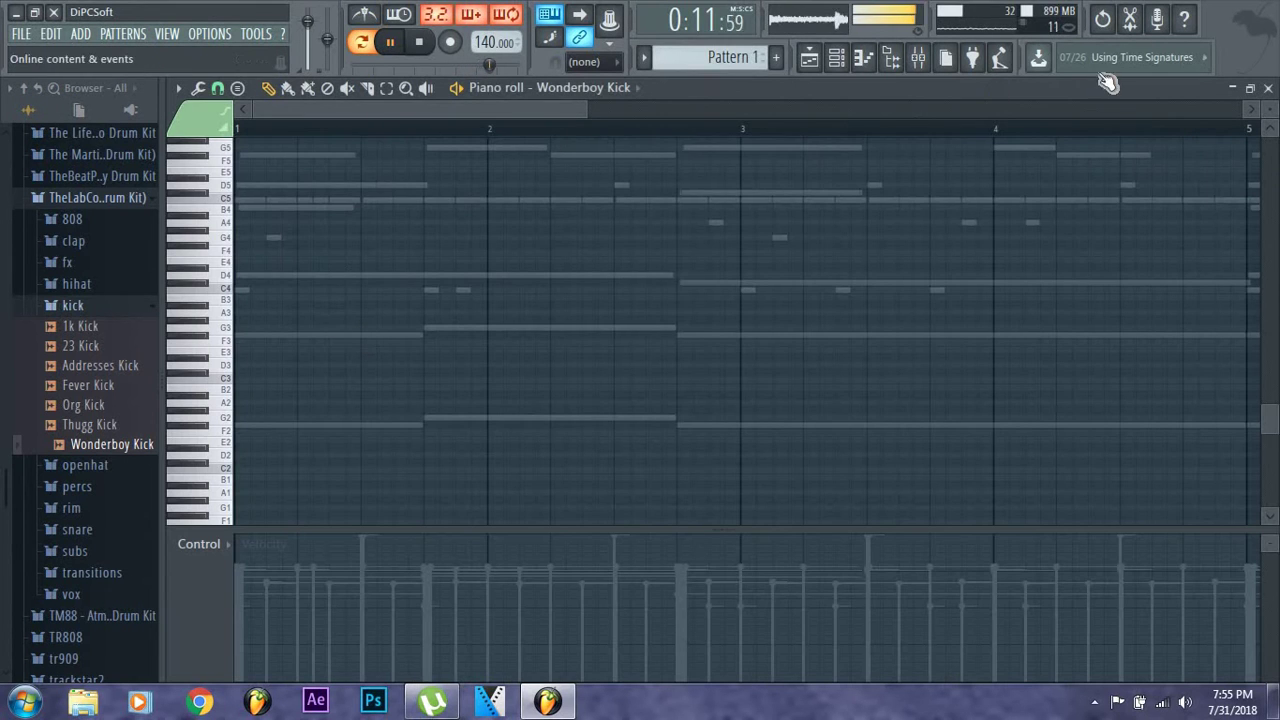
{"action": "left_click", "coordinate": [1268, 89]}
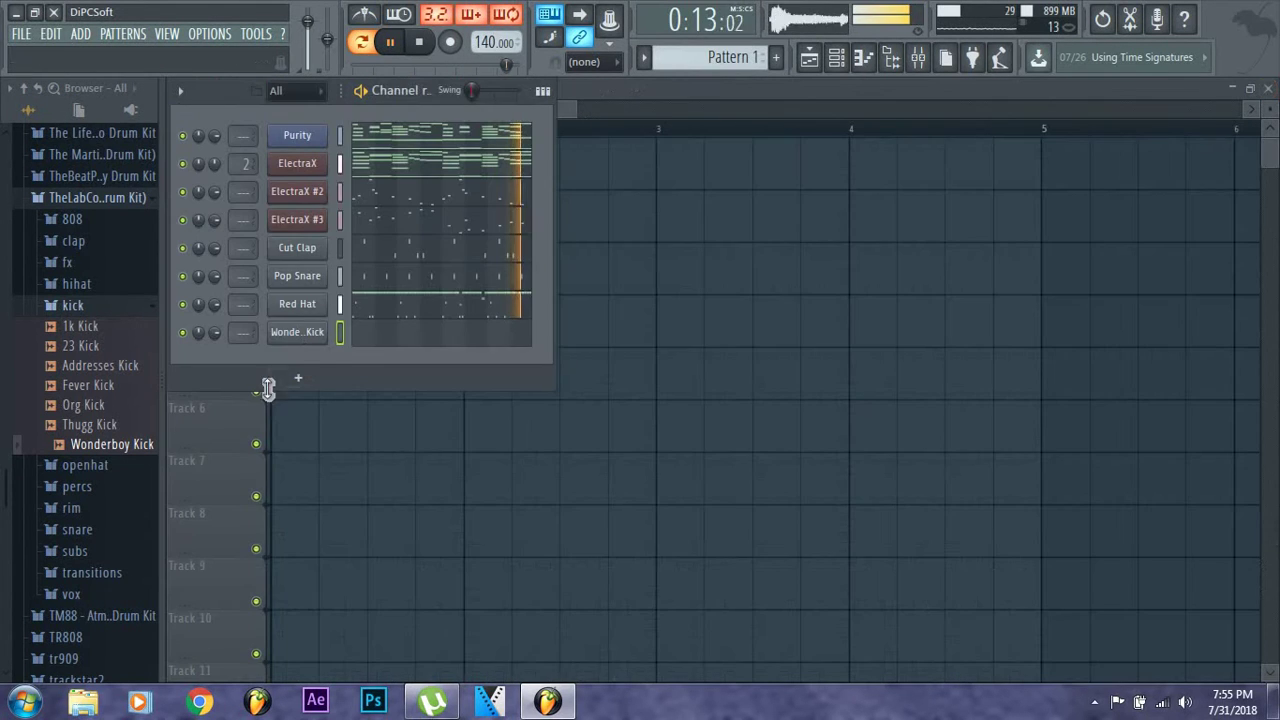
Raise the levels adjustment volume of the Wonderboy Kick channel to 110%
{"action": "left_click", "coordinate": [286, 334]}
{"action": "left_click", "coordinate": [336, 306]}
{"action": "left_click", "coordinate": [296, 306]}
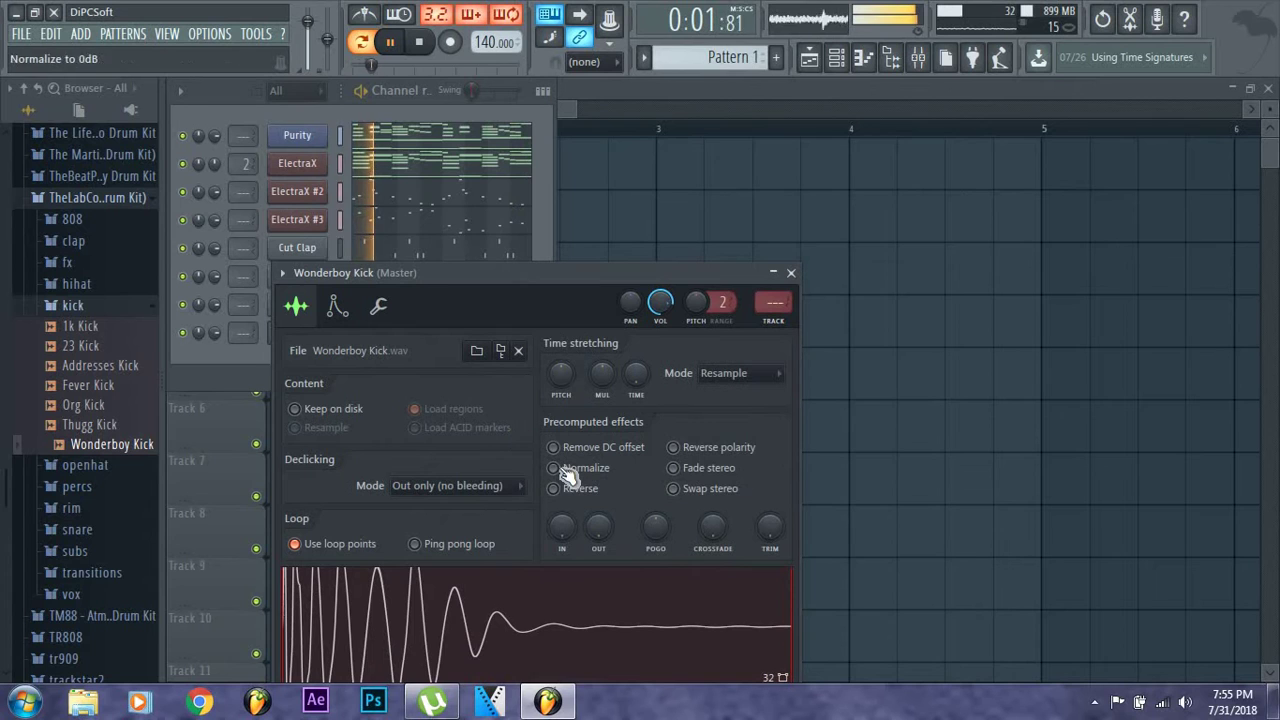
{"action": "left_click", "coordinate": [379, 307]}
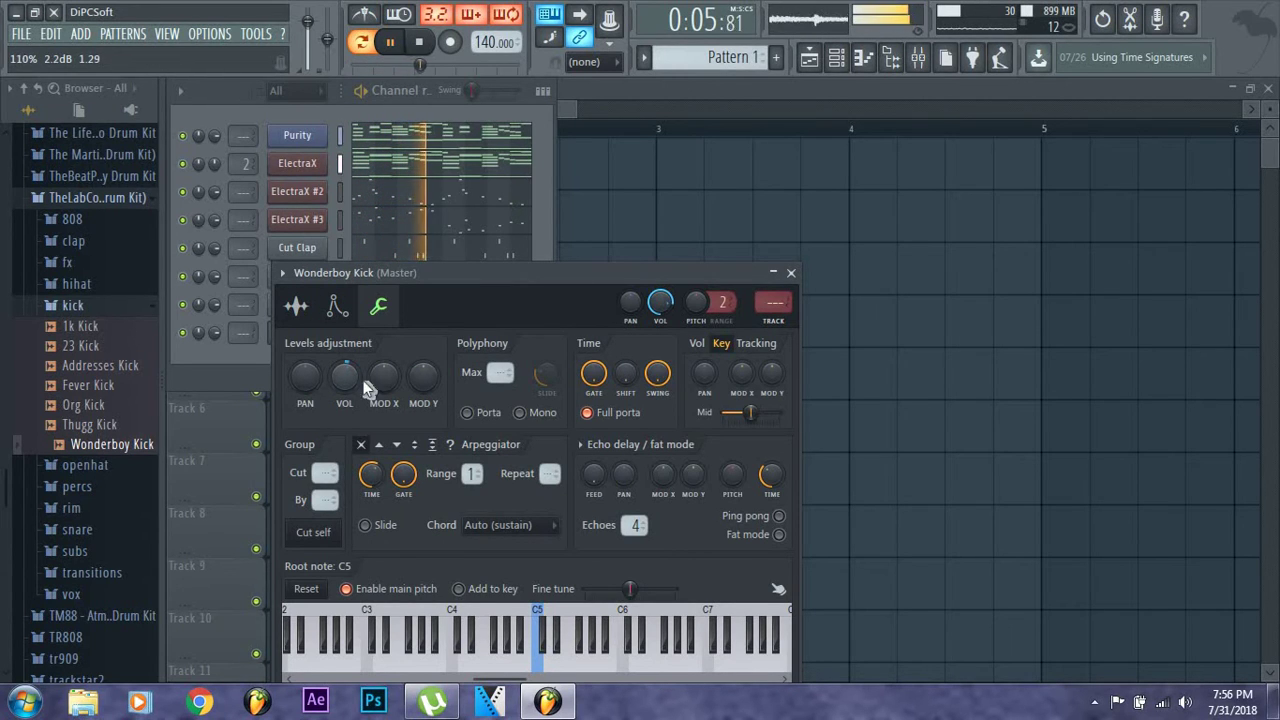
{"action": "left_click", "coordinate": [791, 273]}
Add a full-velocity C5 kick note at the start of bar 1 and quantize it with the Default template
{"action": "key", "text": "F7"}
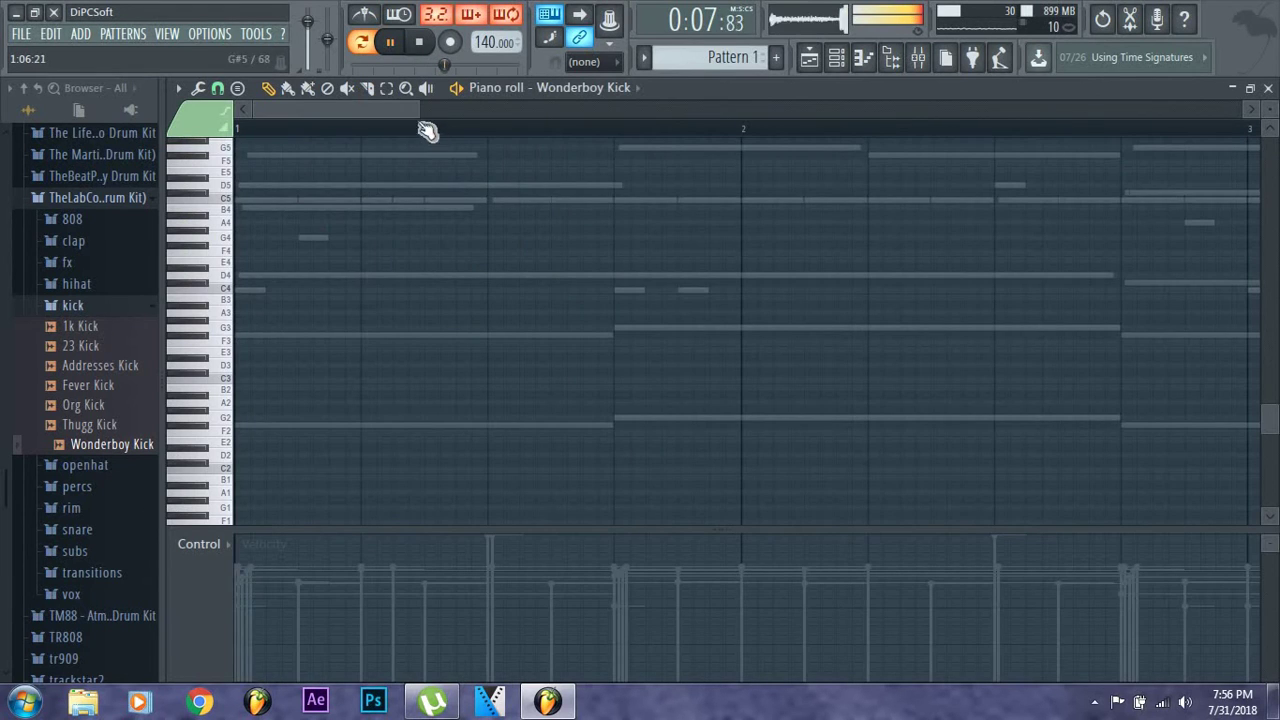
{"action": "scroll", "coordinate": [768, 131], "scroll_direction": "down", "scroll_amount": 3}
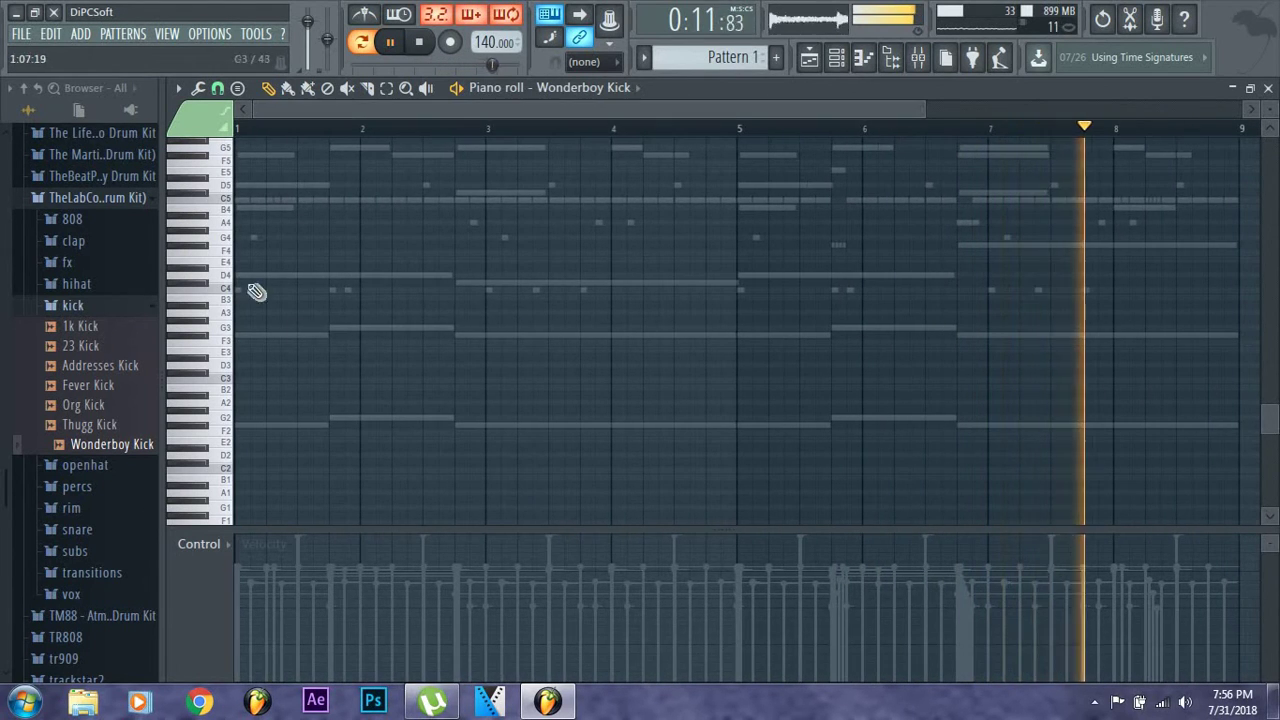
{"action": "scroll", "coordinate": [240, 266], "scroll_direction": "up", "scroll_amount": 2}
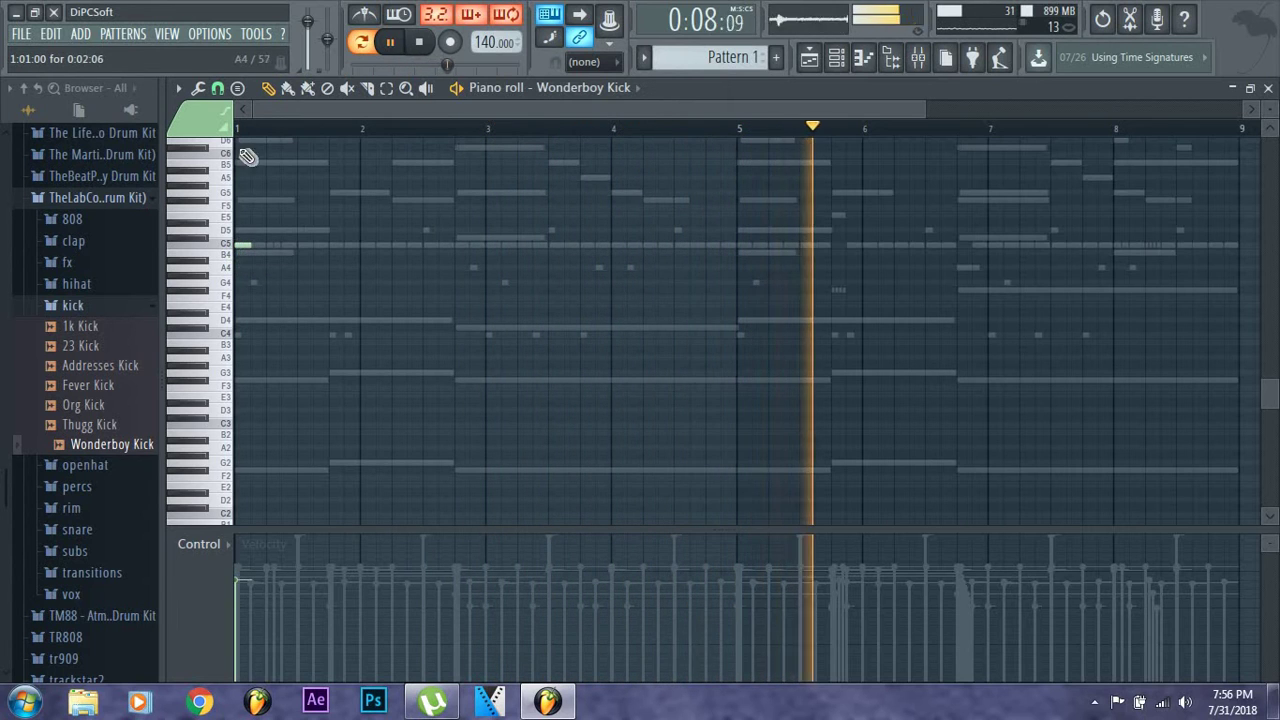
{"action": "left_click", "coordinate": [198, 88]}
{"action": "left_click", "coordinate": [236, 214]}
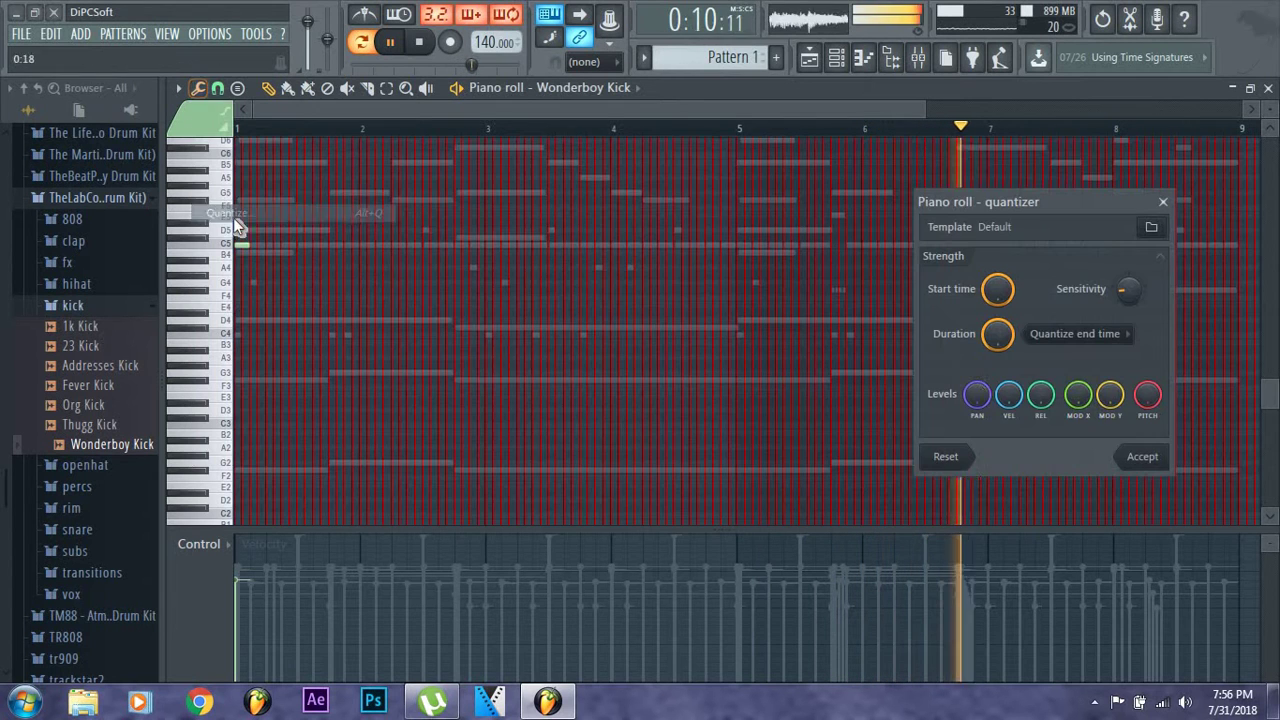
{"action": "left_click", "coordinate": [1140, 456]}
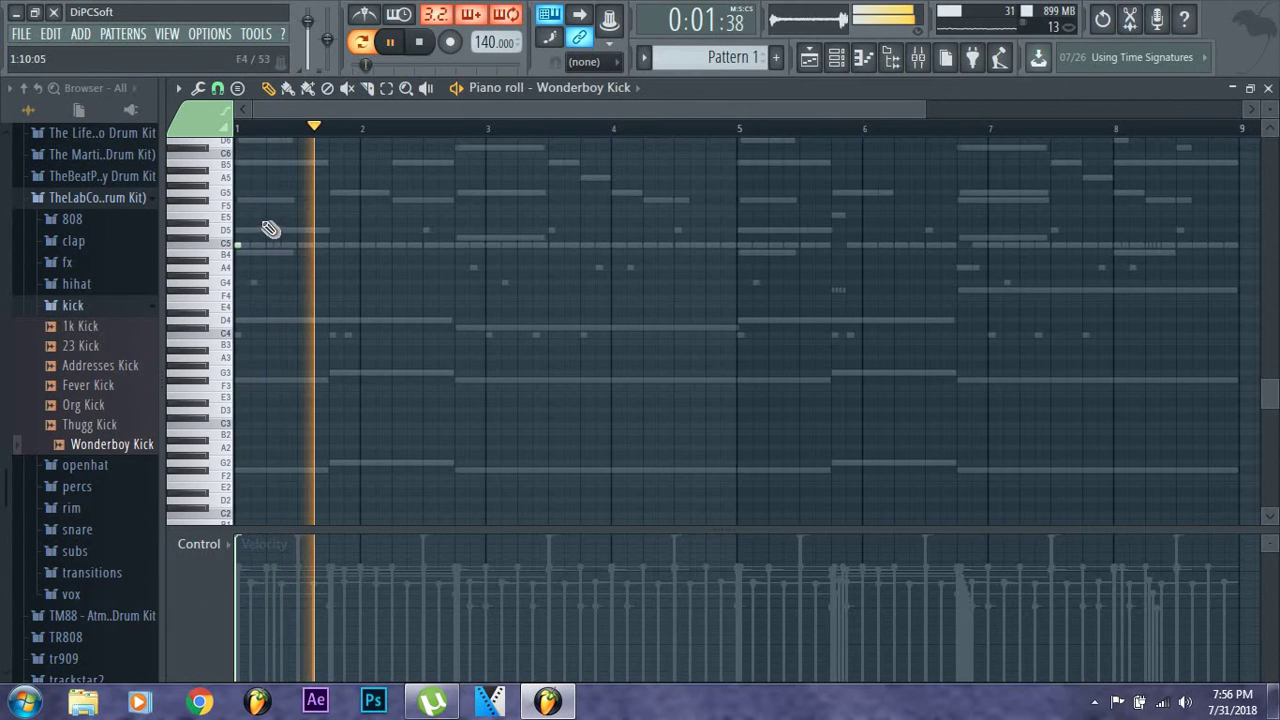
Add short C5 kick notes on eighths 7 and 8 of bar 1, 7 of bar 2, and 1, 2, 7 and 8 of bar 3
{"action": "key", "text": "space"}
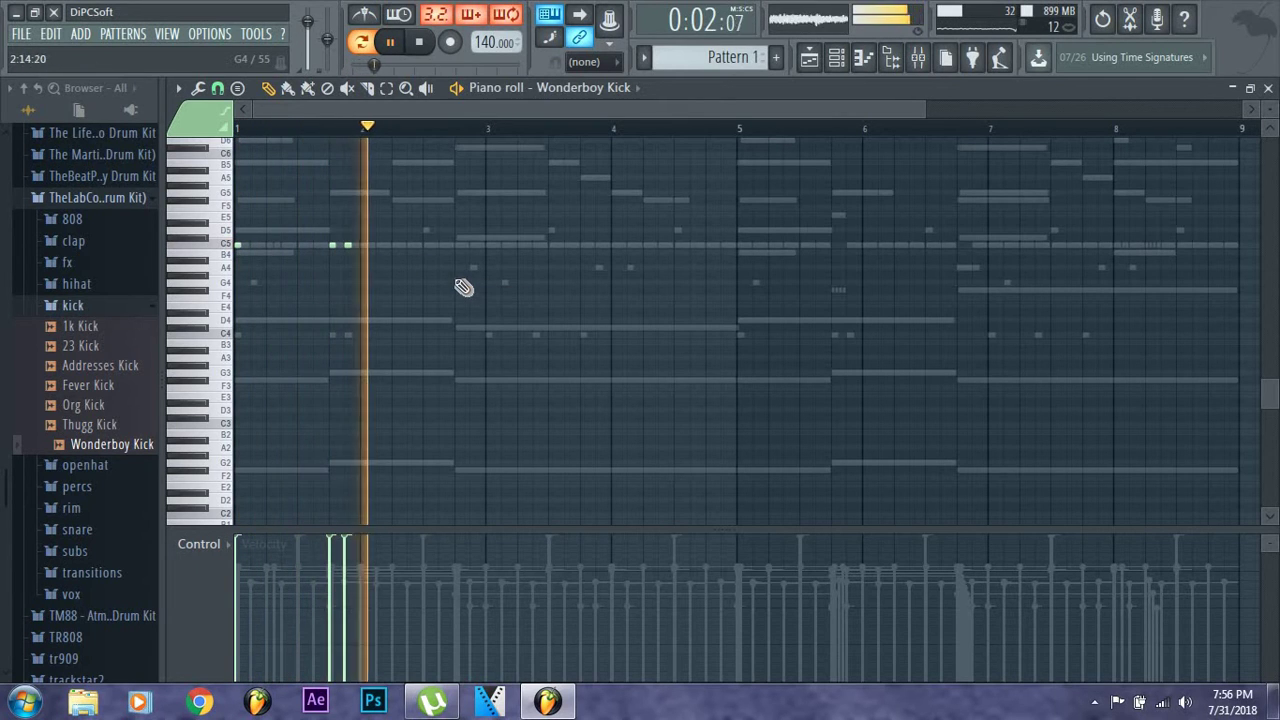
{"action": "left_click", "coordinate": [457, 245]}
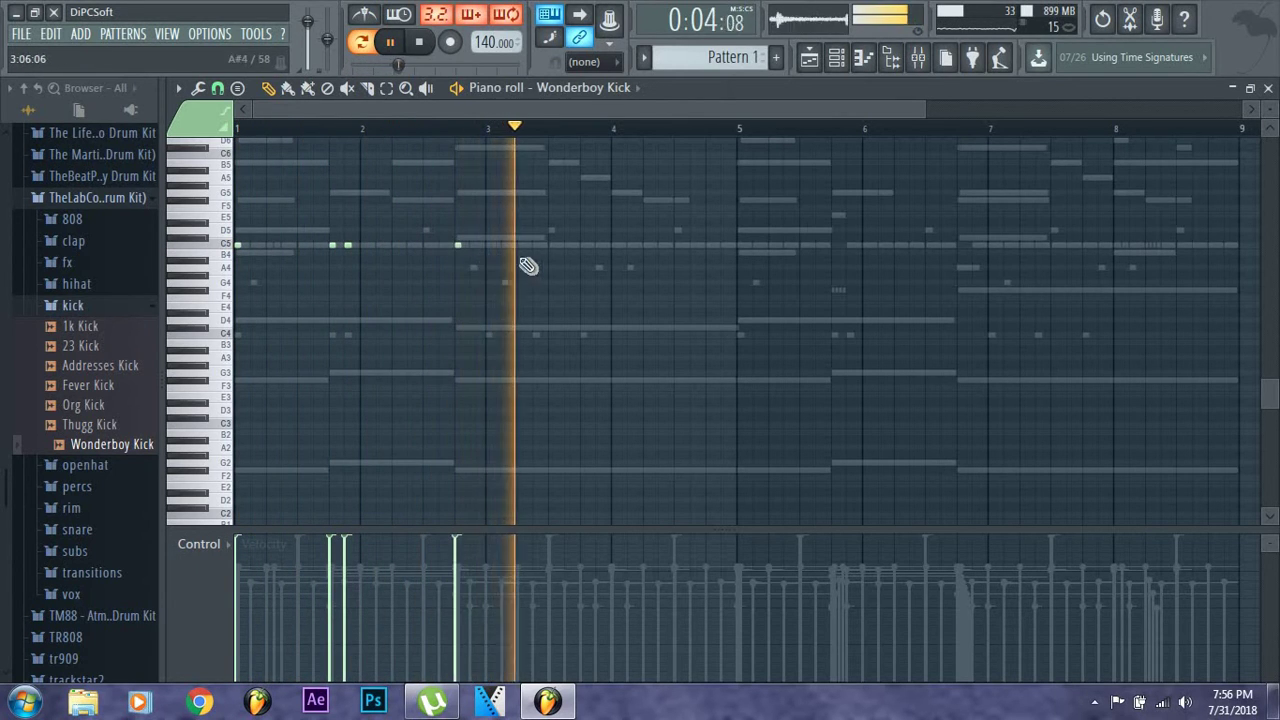
{"action": "left_click", "coordinate": [488, 246]}
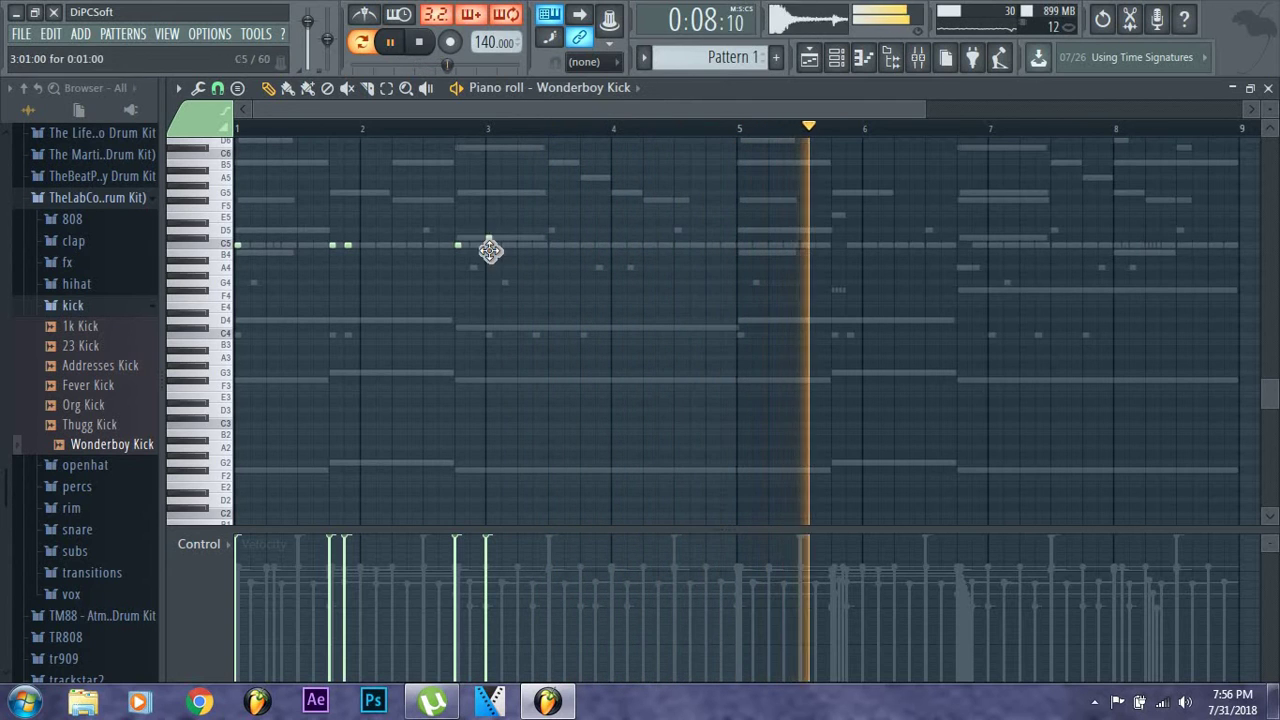
{"action": "key", "text": "space"}
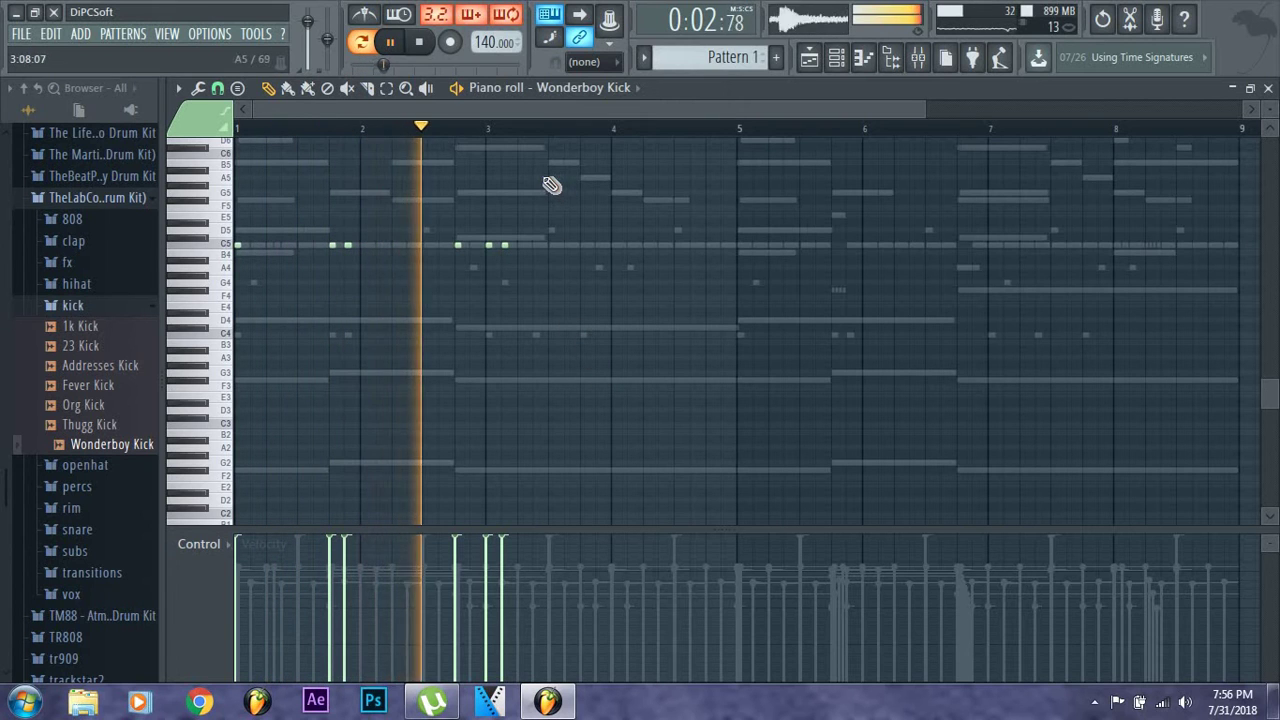
{"action": "left_click", "coordinate": [585, 246]}
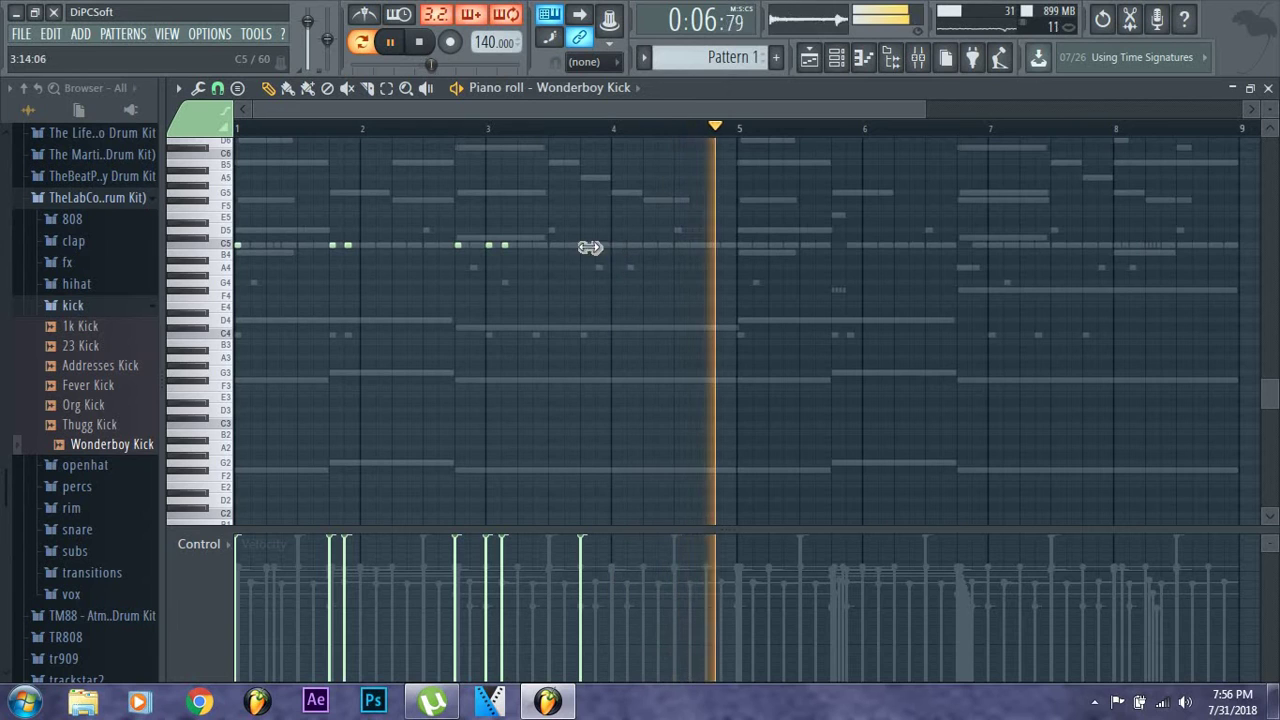
{"action": "left_click", "coordinate": [598, 246]}
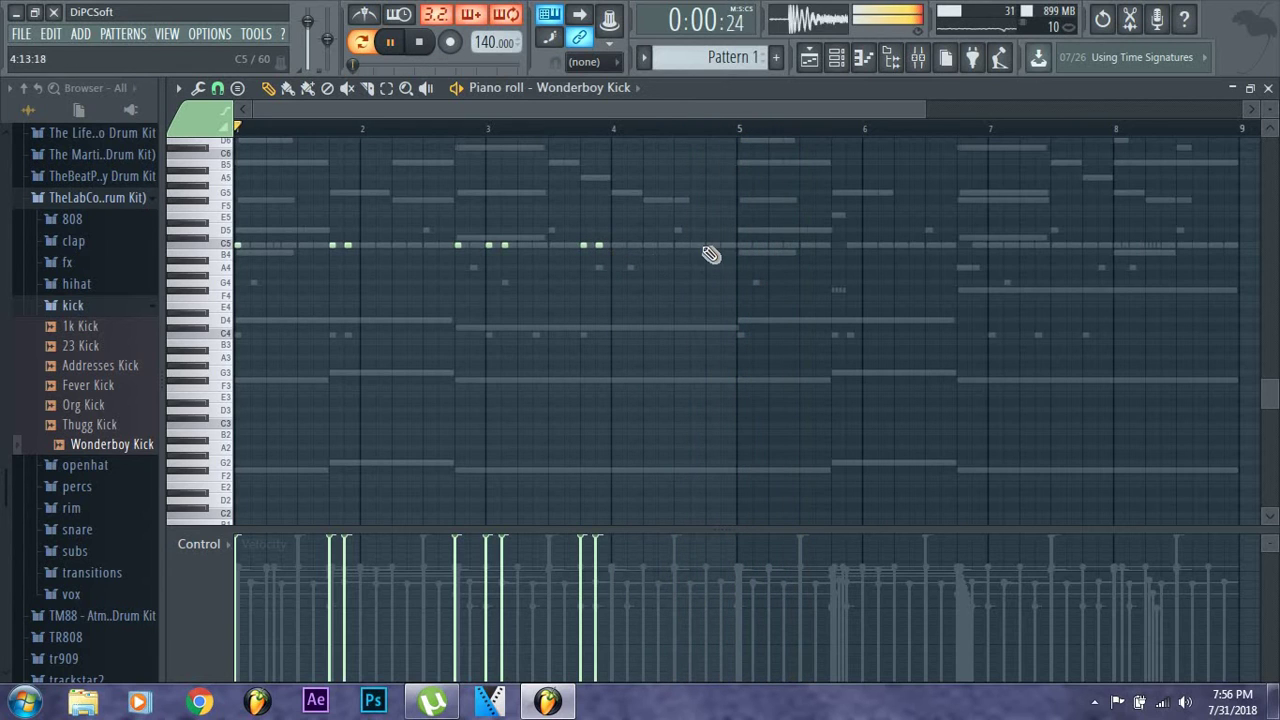
Add short C5 kick notes on eighth 7 of bar 4 and eighths 1, 4, 7 and 8 of bar 5
{"action": "left_click", "coordinate": [708, 246]}
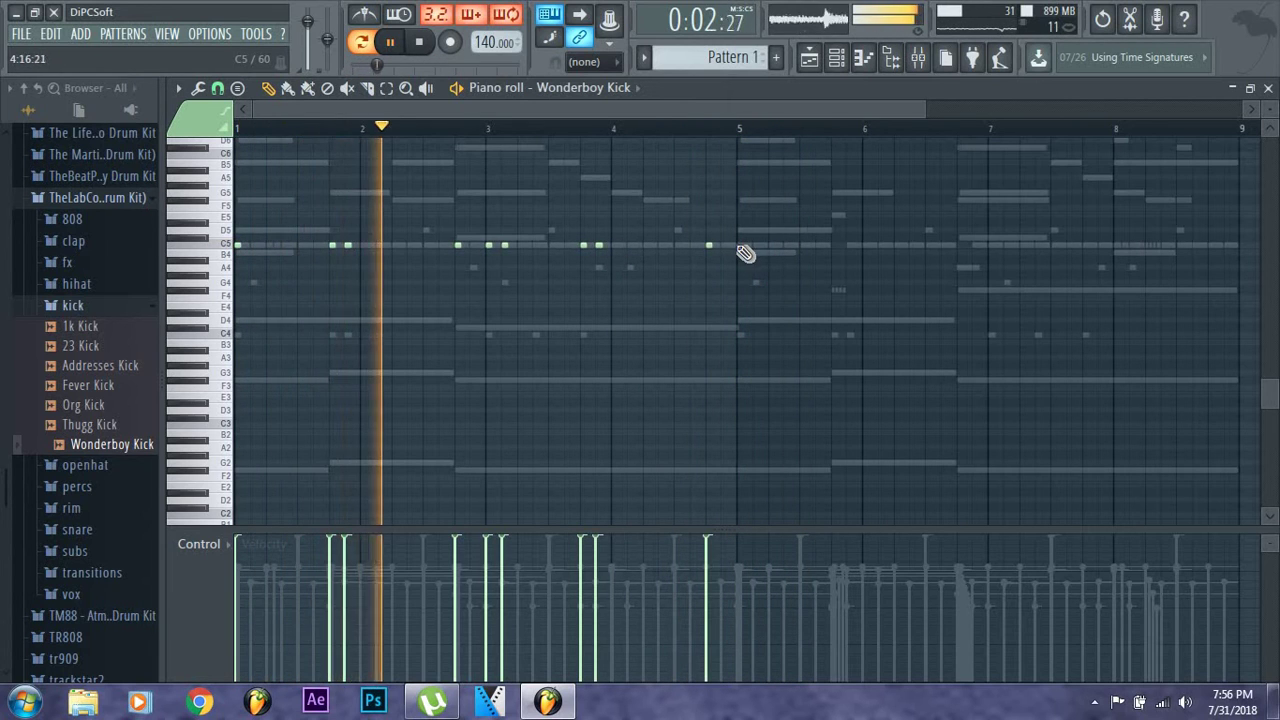
{"action": "left_click", "coordinate": [740, 246]}
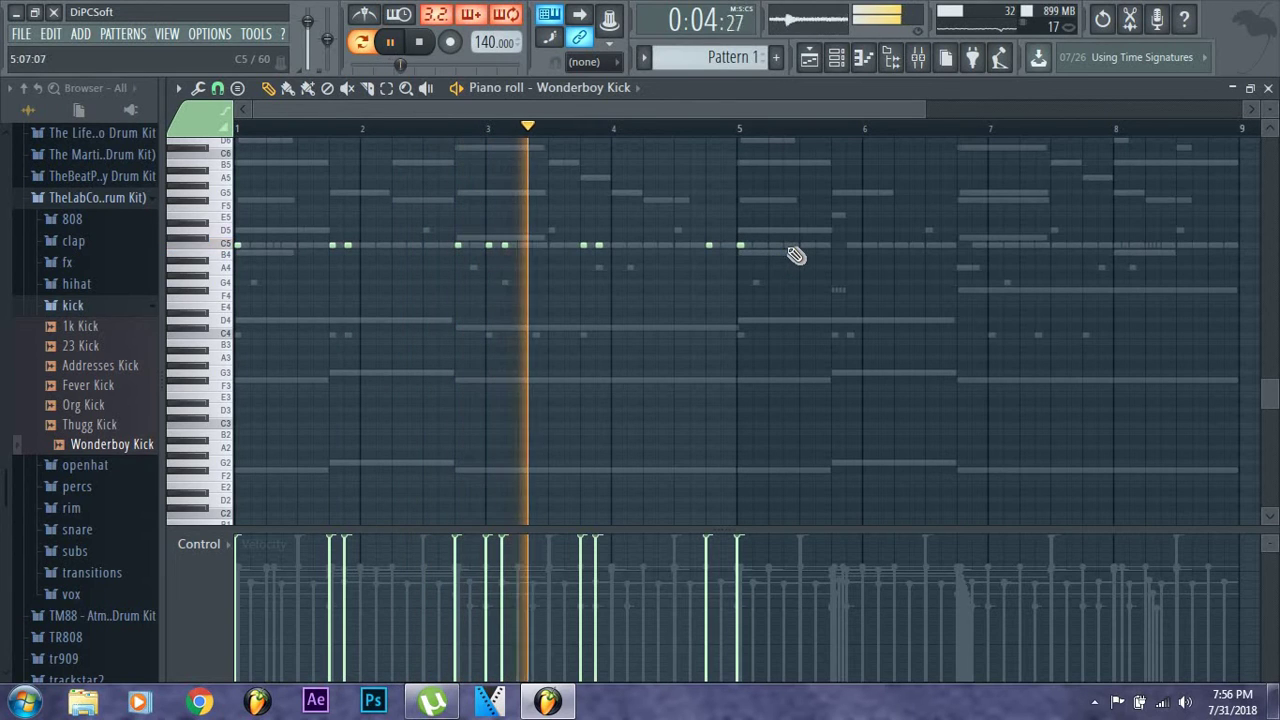
{"action": "left_click", "coordinate": [787, 246]}
{"action": "left_click", "coordinate": [833, 246]}
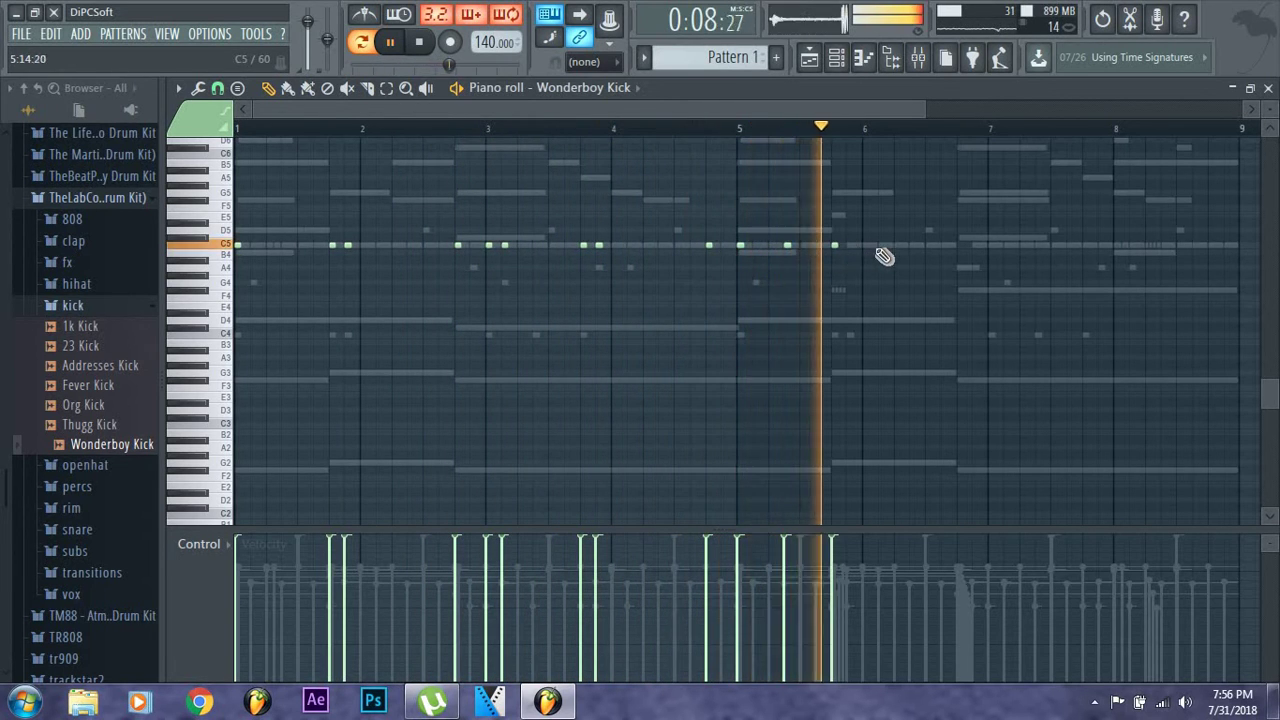
{"action": "left_click", "coordinate": [852, 247]}
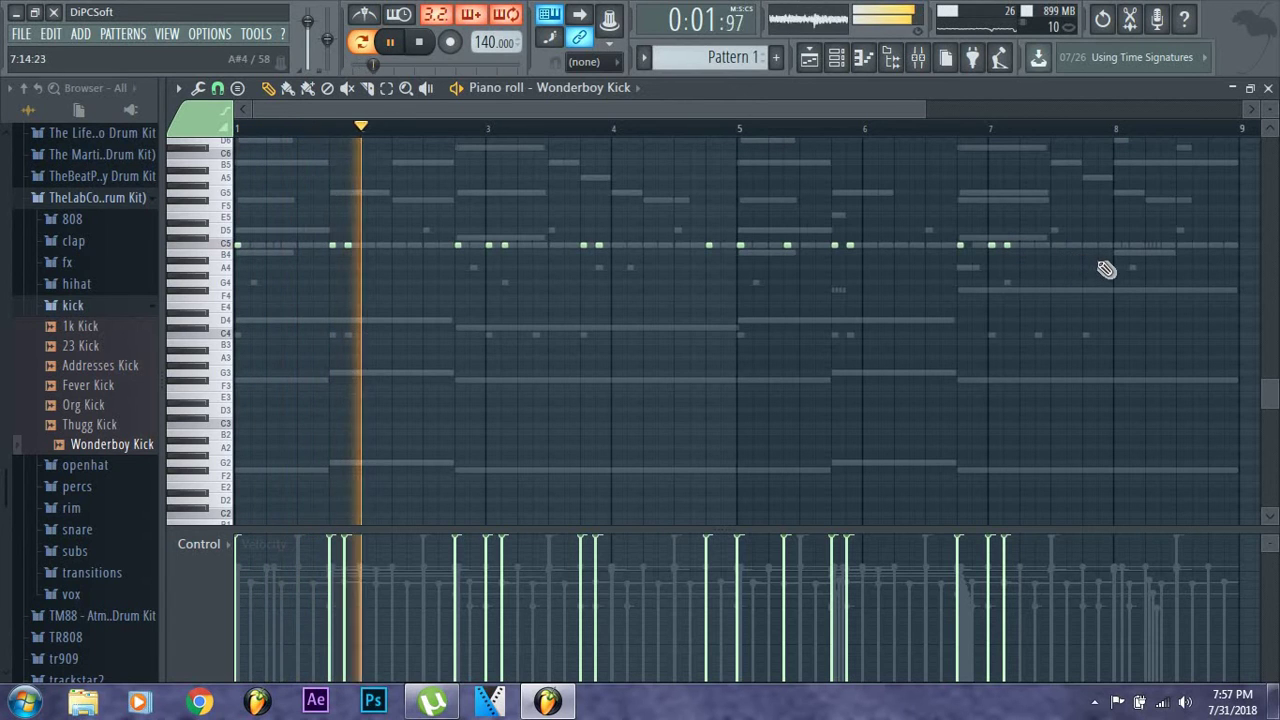
Continue the C5 kick pattern on eighth 7 of bar 6, eighths 1, 2, 7 and 8 of bar 7, and 7 and 8 of bar 8
{"action": "left_click", "coordinate": [1092, 247]}
{"action": "left_click", "coordinate": [1105, 247]}
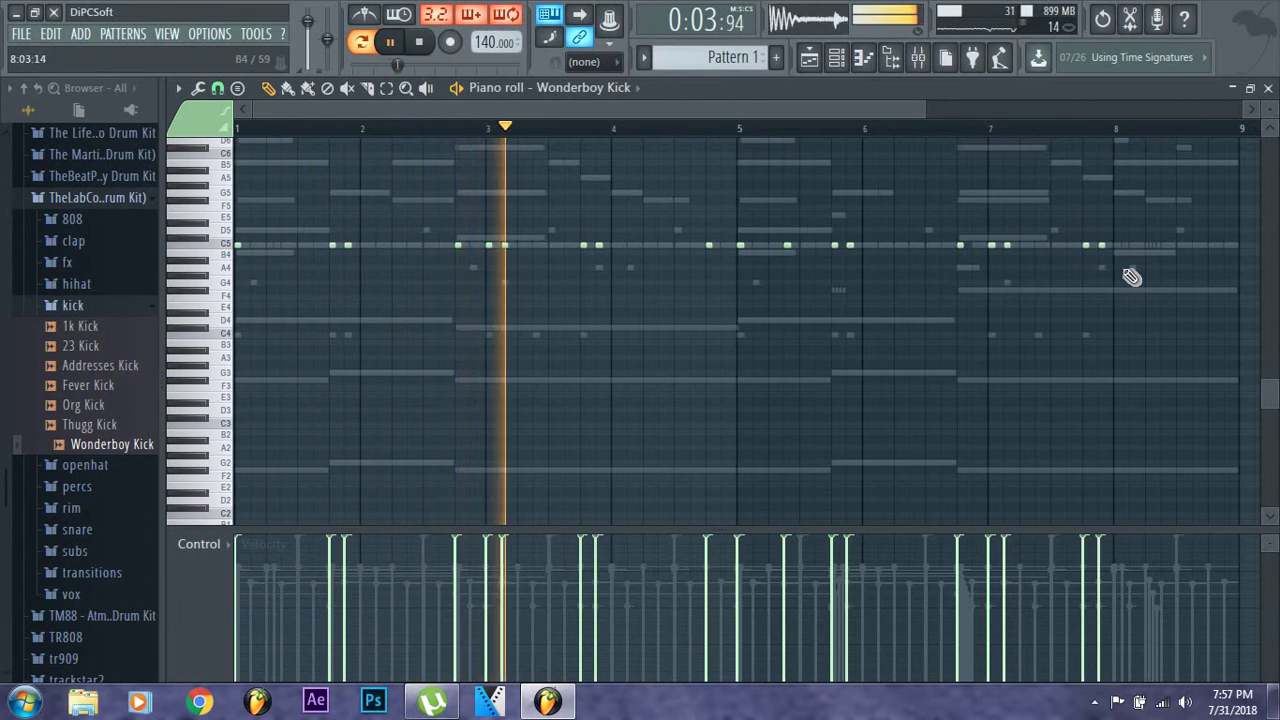
{"action": "left_click", "coordinate": [1211, 246]}
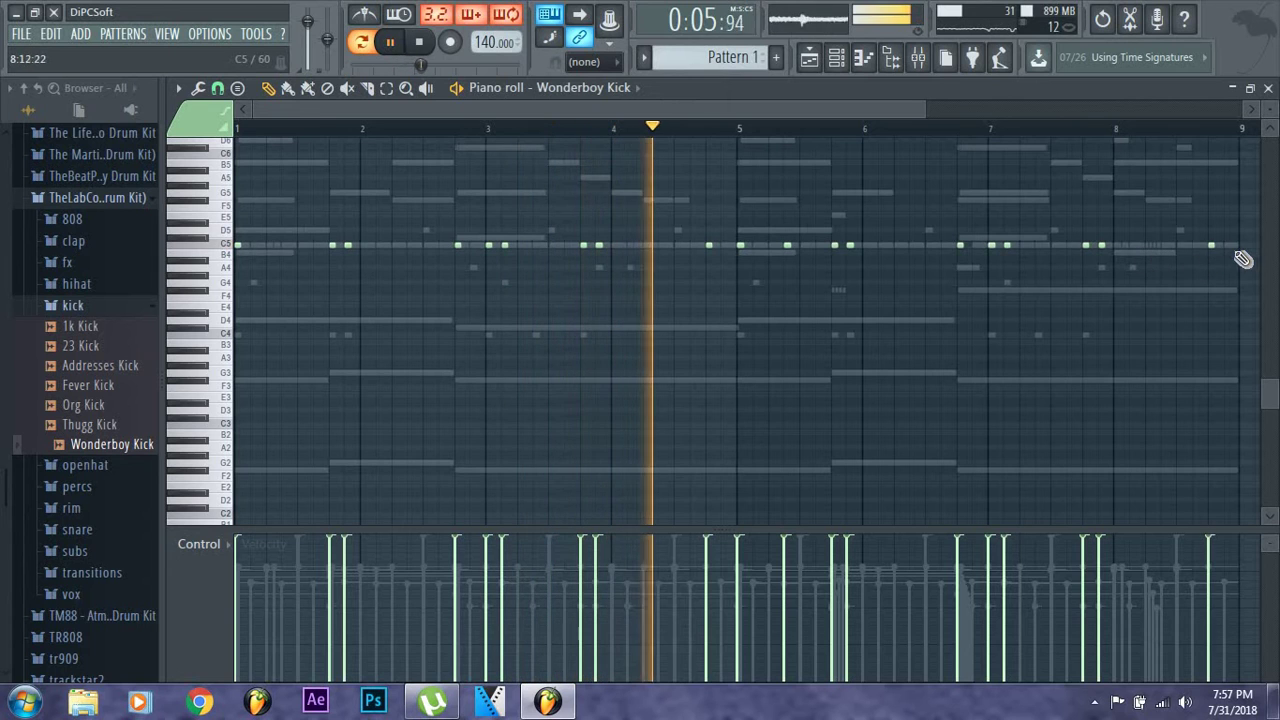
{"action": "left_click", "coordinate": [1228, 246]}
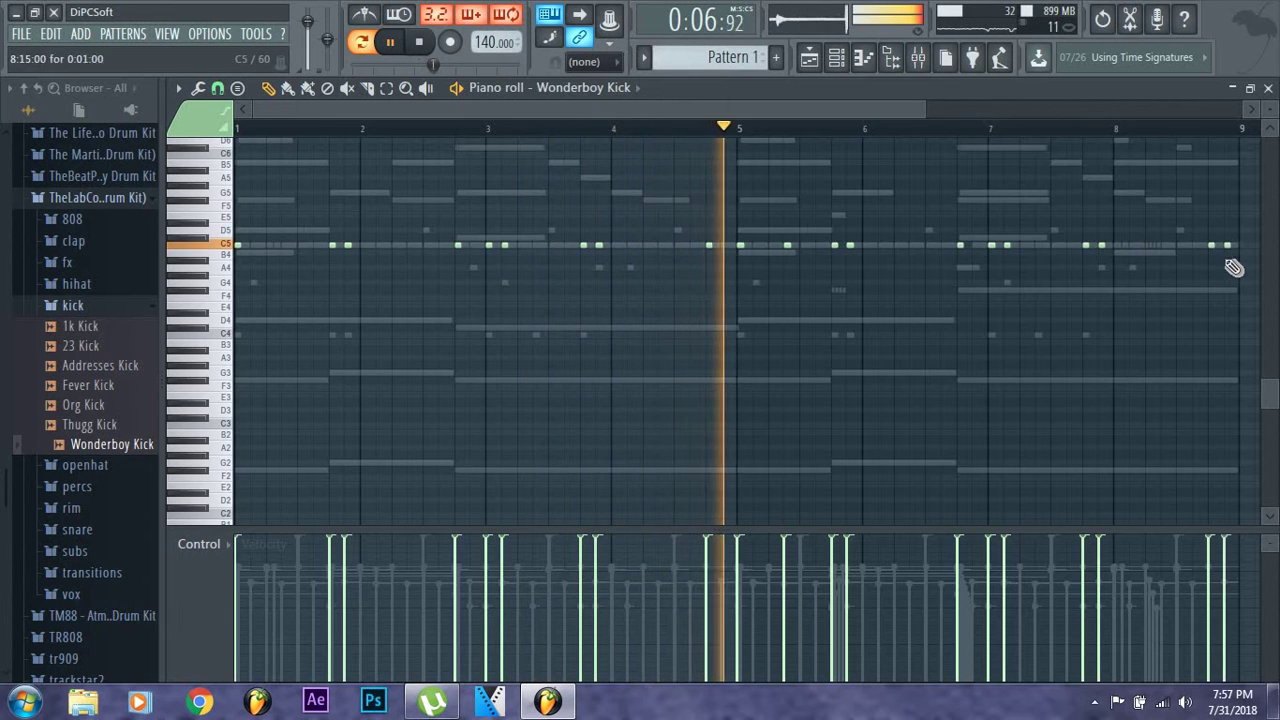
Lower the velocity of alternate kick notes in bars 1, 3, 5, 7 and 8 to about 75%
{"action": "left_click", "coordinate": [1208, 573]}
{"action": "left_click", "coordinate": [1100, 573]}
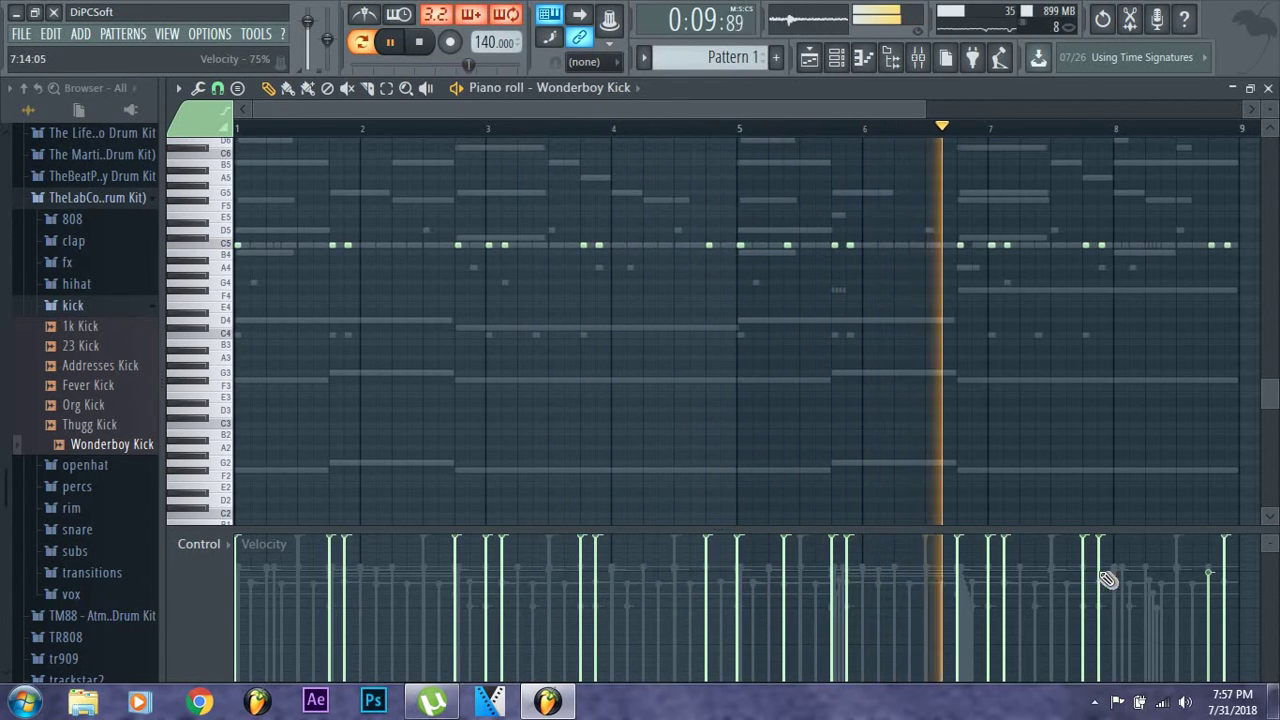
{"action": "left_click", "coordinate": [990, 572]}
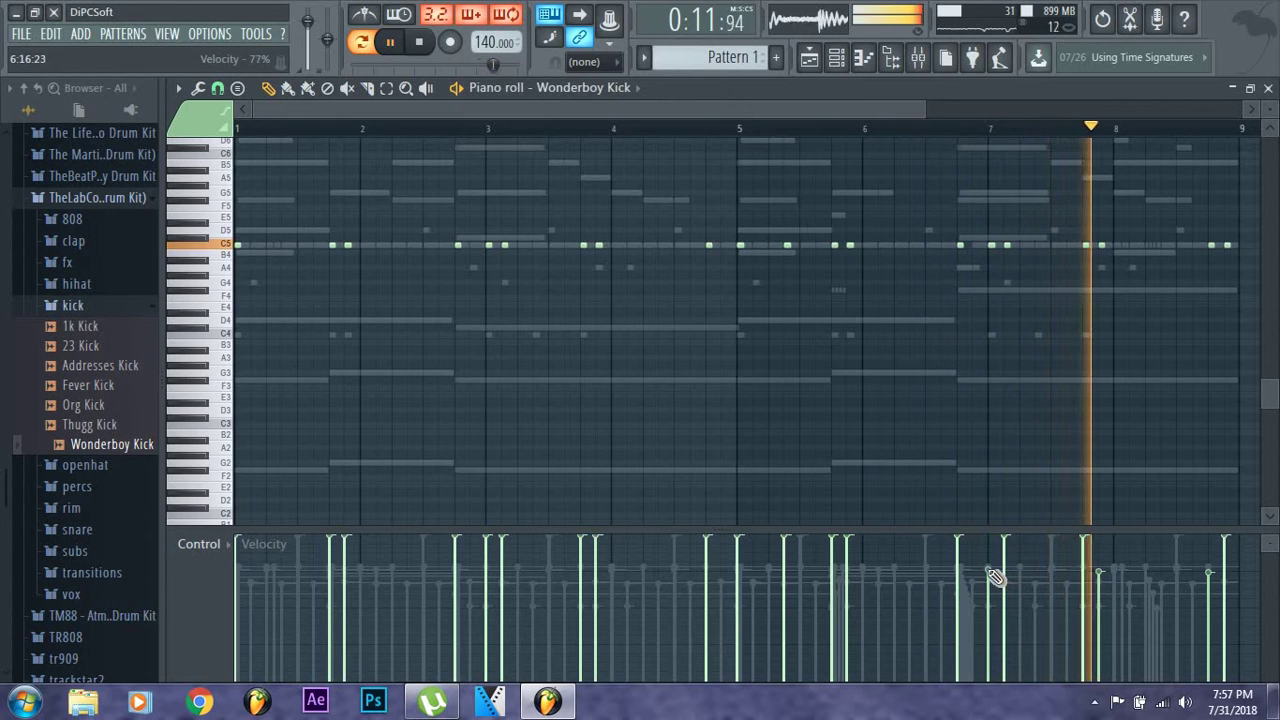
{"action": "left_click", "coordinate": [835, 572]}
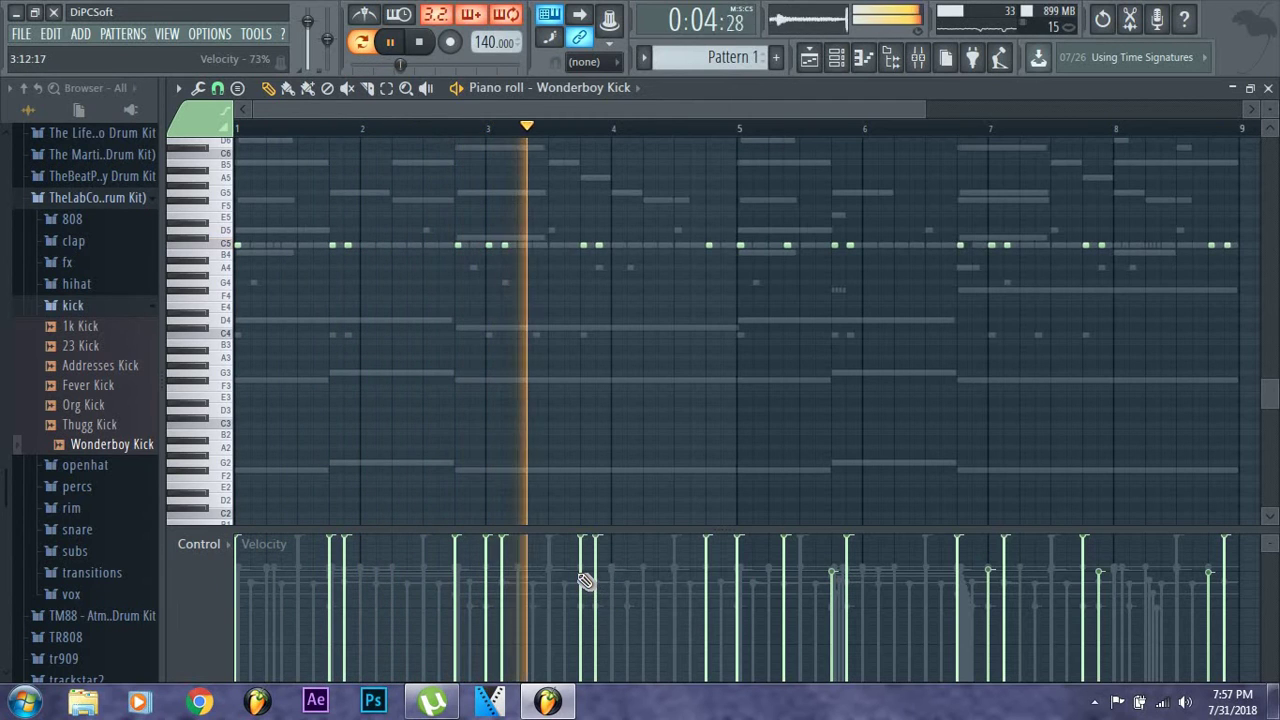
{"action": "left_click", "coordinate": [508, 578]}
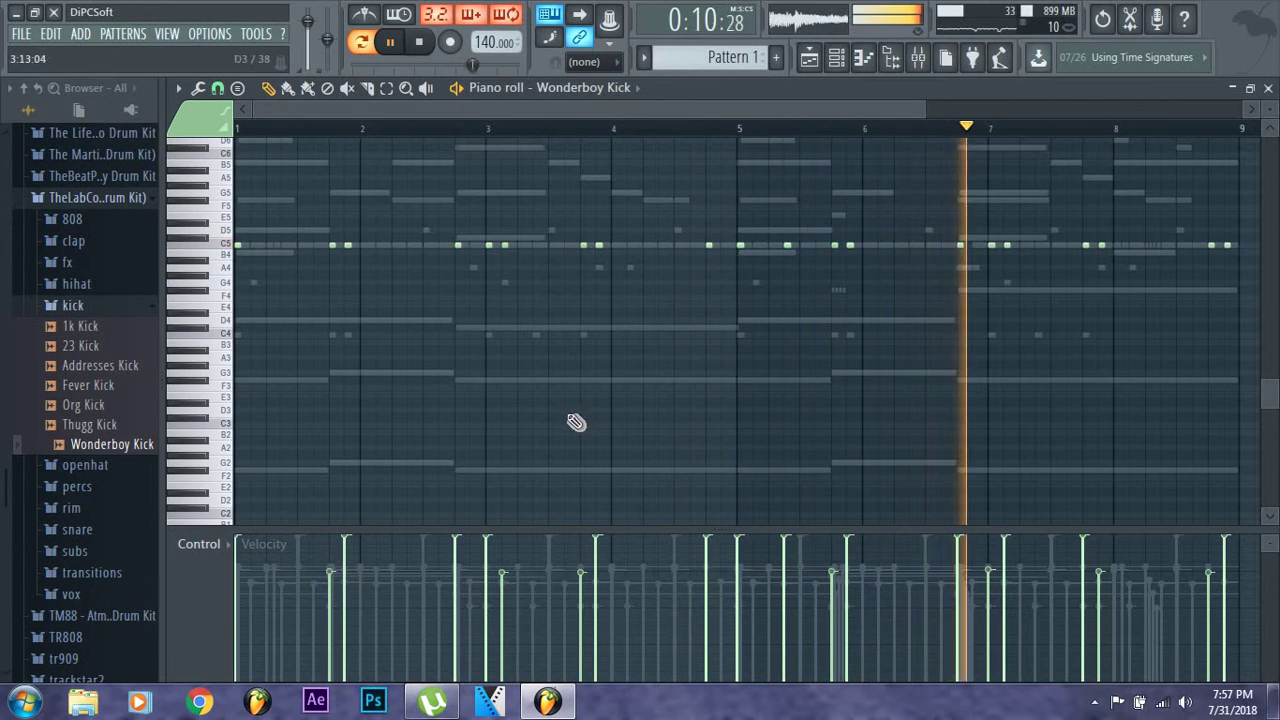
Load the 56 Nights OH sample from the openhat folder as a new channel below Wonderboy Kick
{"action": "key", "text": "F7"}
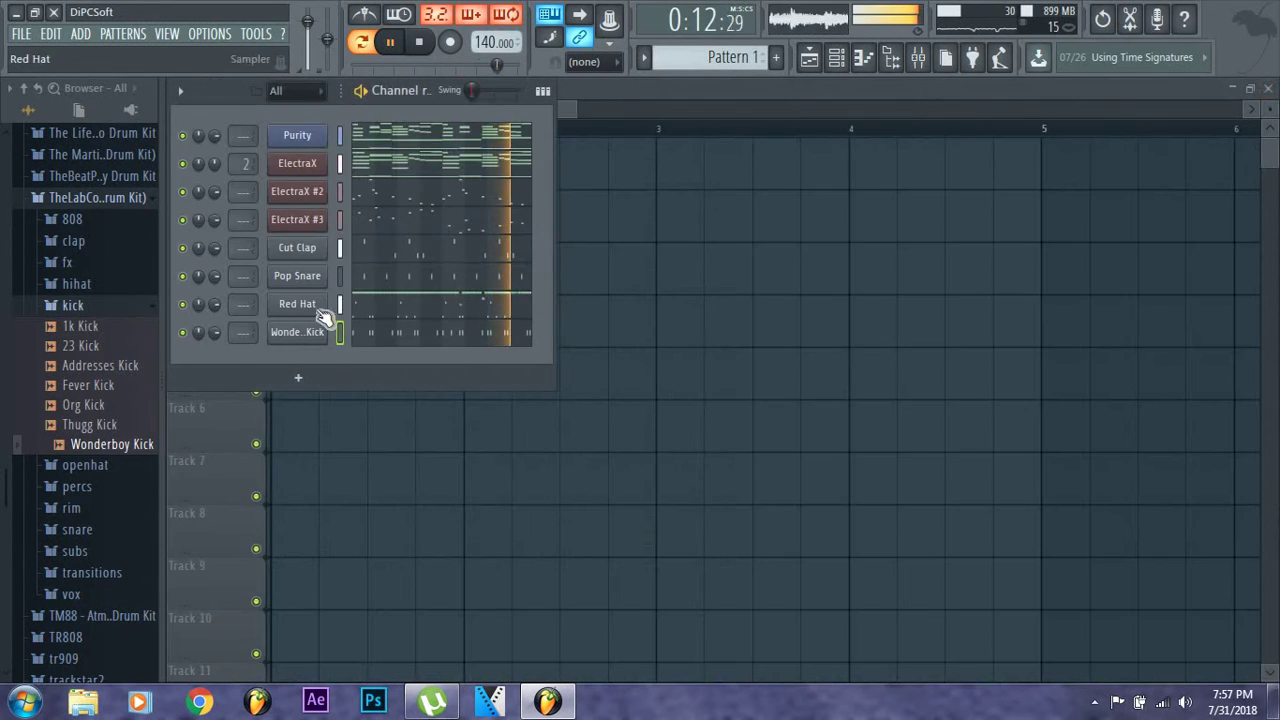
{"action": "left_click", "coordinate": [115, 308]}
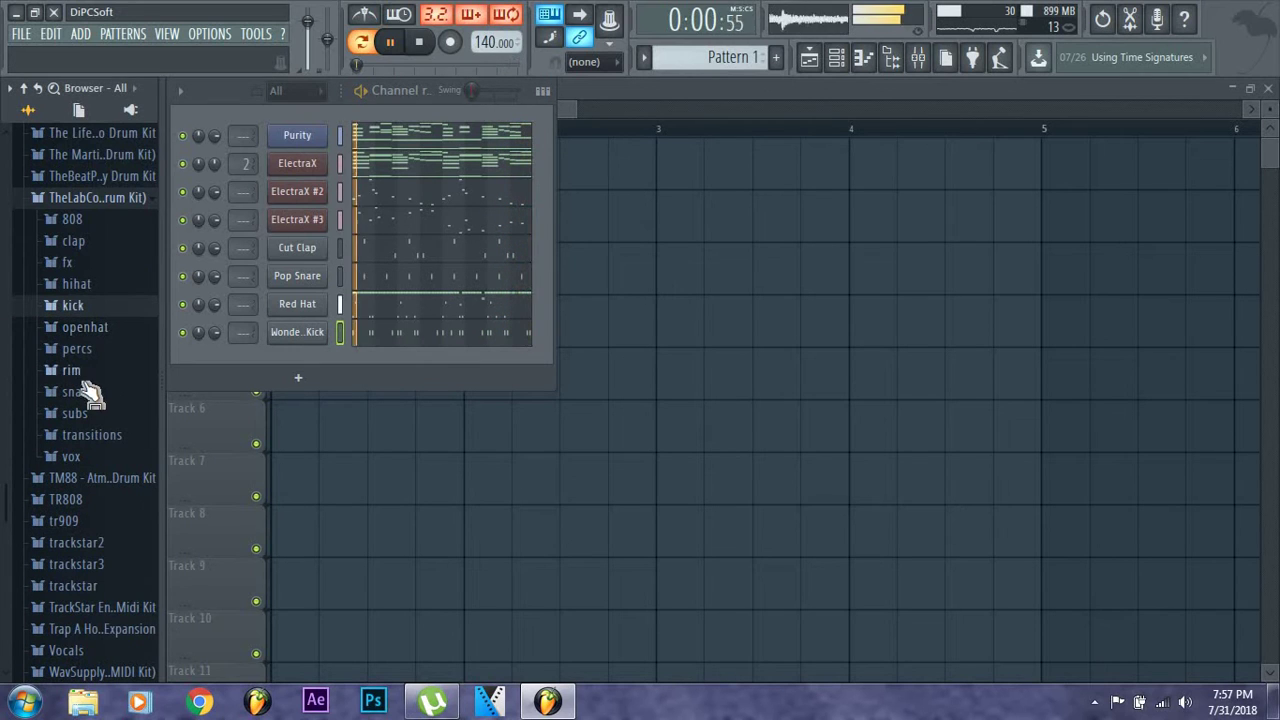
{"action": "left_click", "coordinate": [95, 328]}
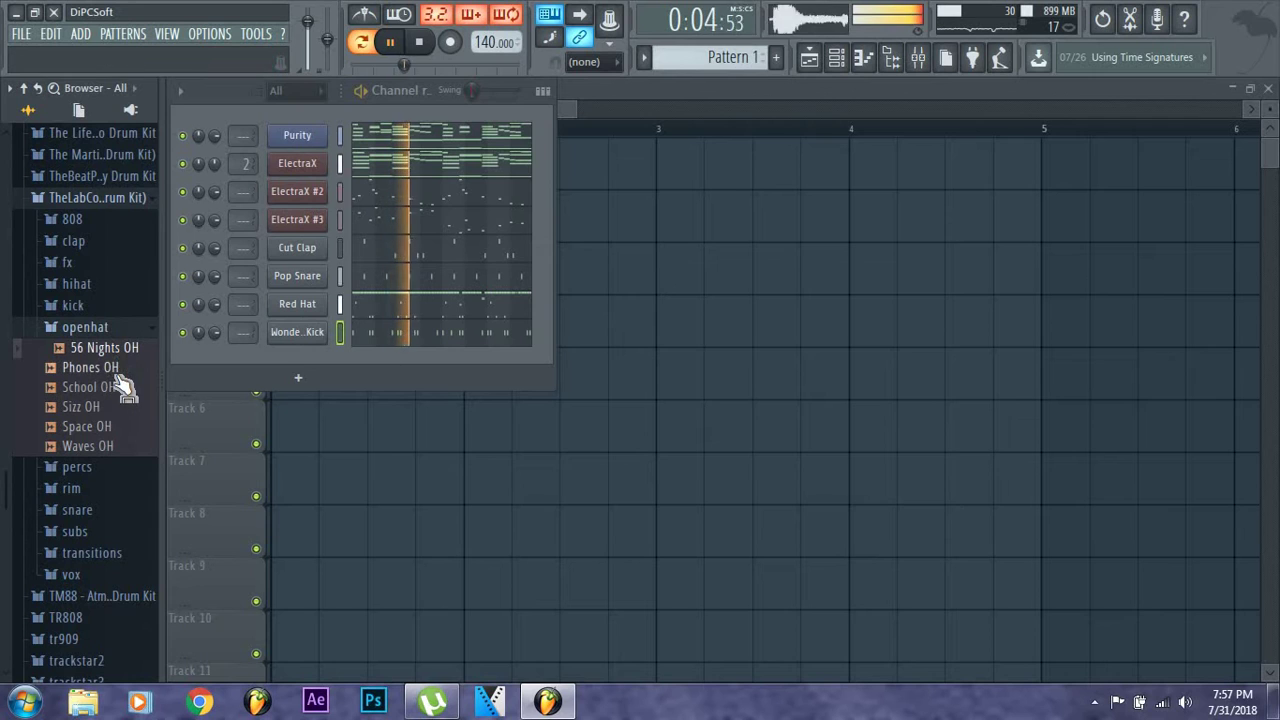
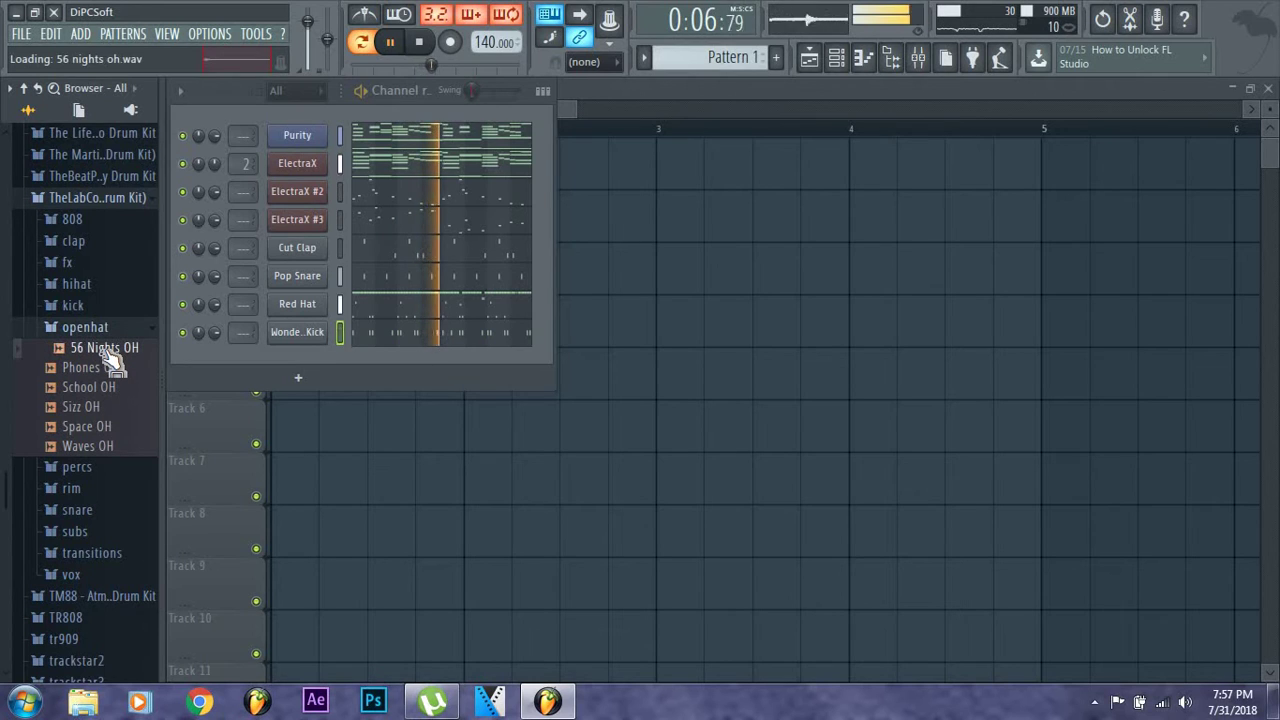
{"action": "left_click_drag", "start_coordinate": [242, 368], "coordinate": [297, 360]}
{"action": "right_click", "coordinate": [297, 360]}
{"action": "key", "text": "Escape"}
{"action": "left_click", "coordinate": [297, 360]}
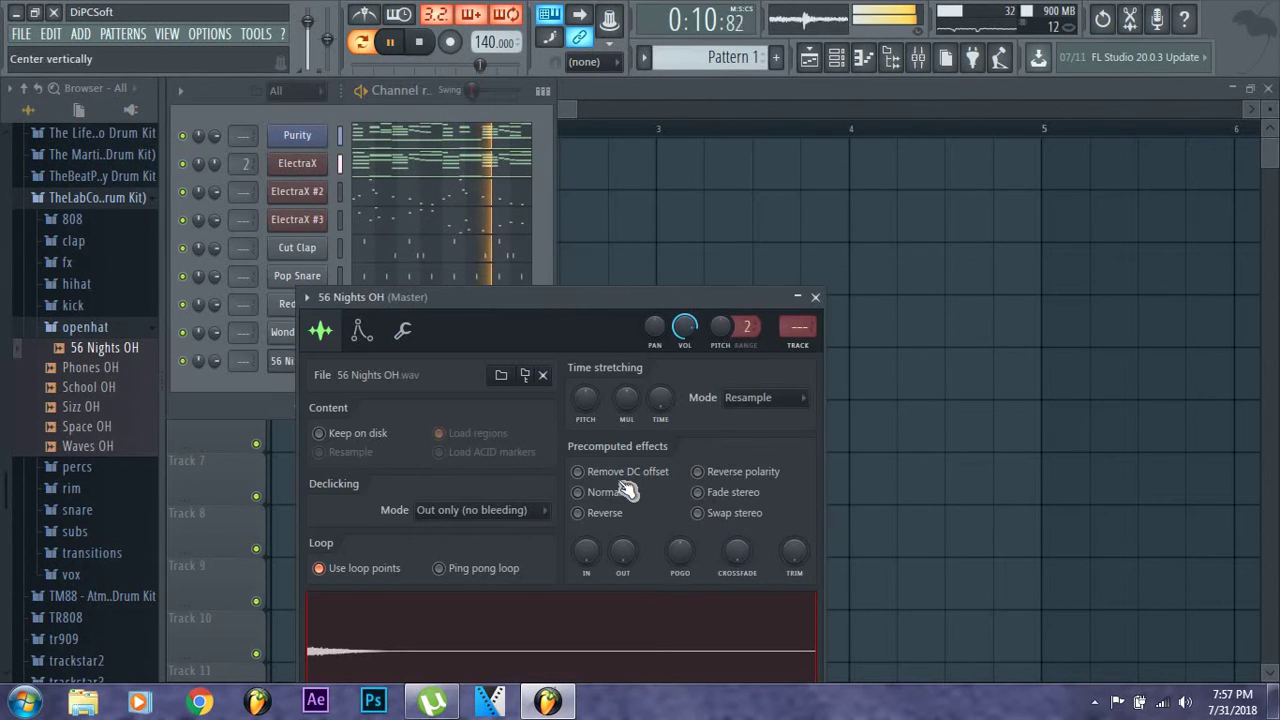
{"action": "left_click", "coordinate": [816, 298]}
Add two-step C5 open-hat notes on eighth 4 of bar 1, eighth 7 of bar 2 and eighth 4 of bar 3
{"action": "key", "text": "F7"}
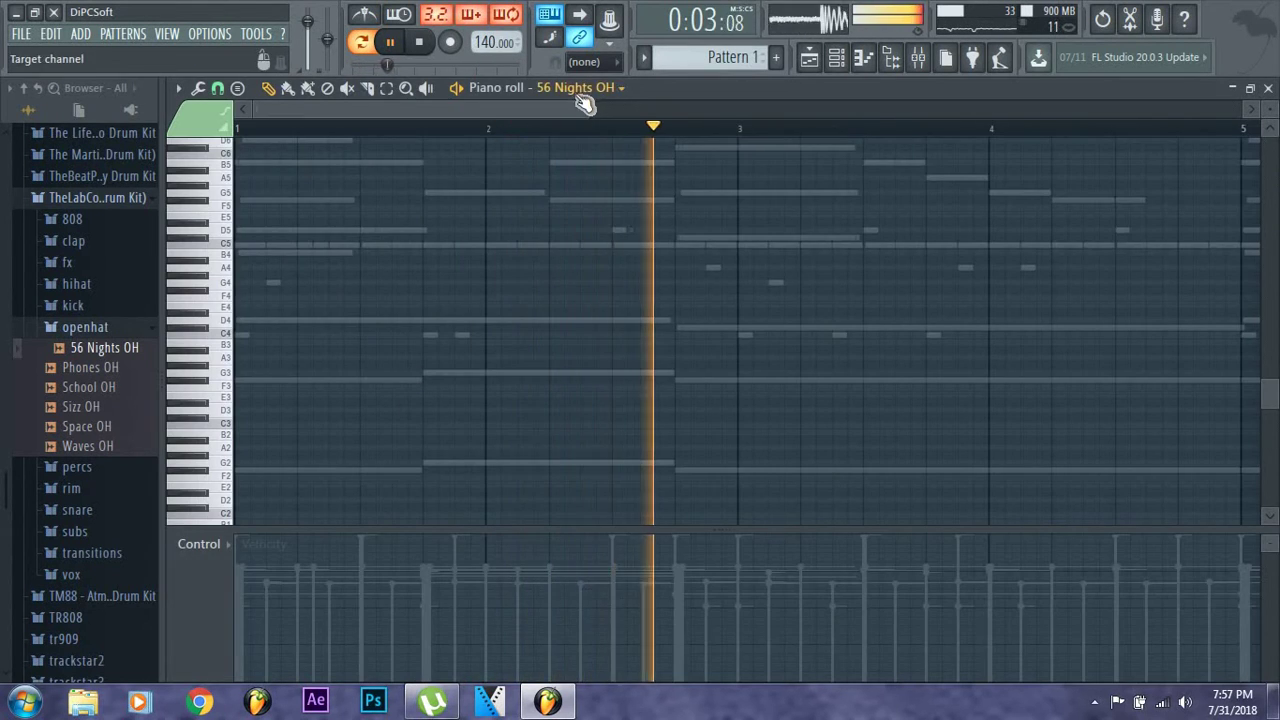
{"action": "scroll", "coordinate": [1049, 209], "scroll_direction": "down", "scroll_amount": 2}
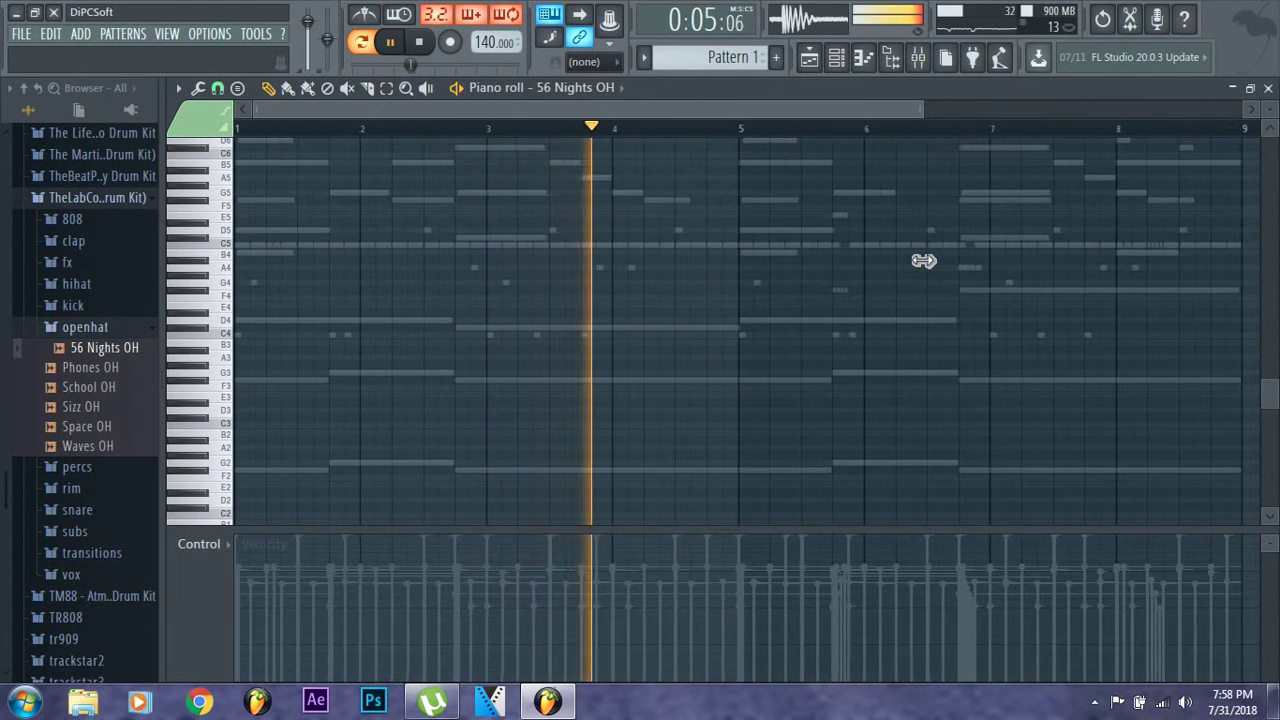
{"action": "scroll", "coordinate": [450, 395], "scroll_direction": "down", "scroll_amount": 2}
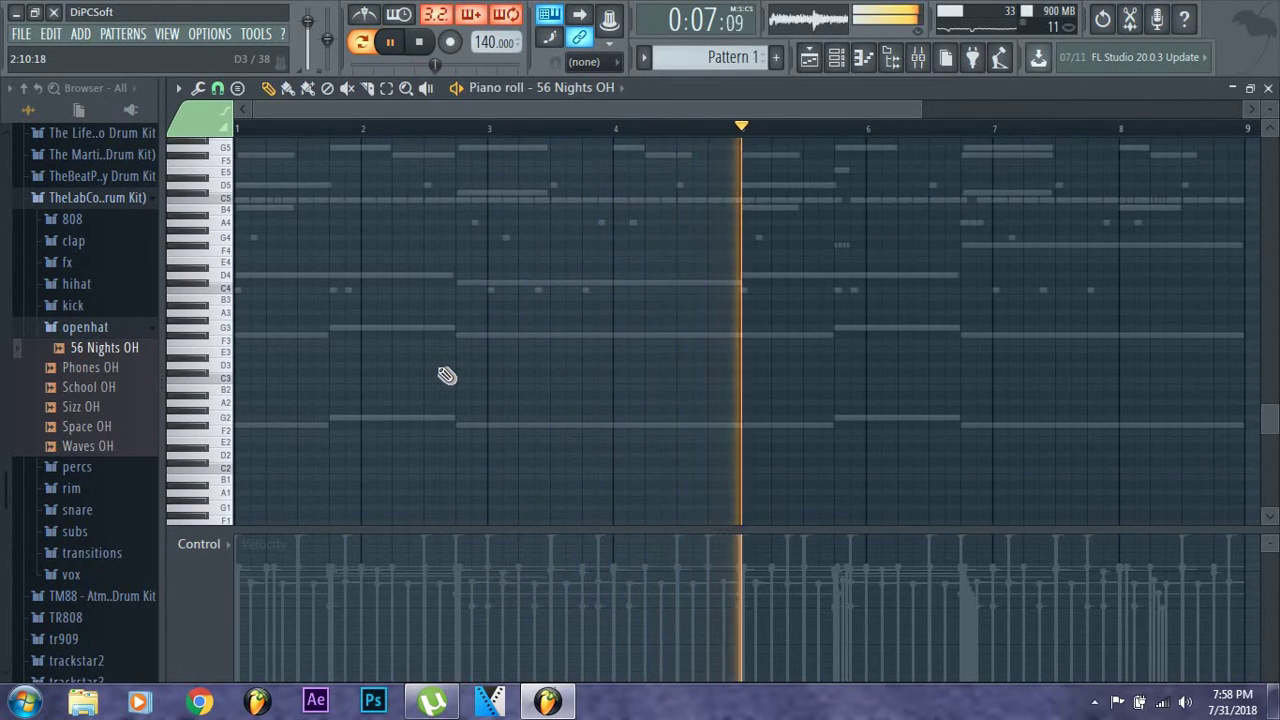
{"action": "scroll", "coordinate": [447, 375], "scroll_direction": "up", "scroll_amount": 5}
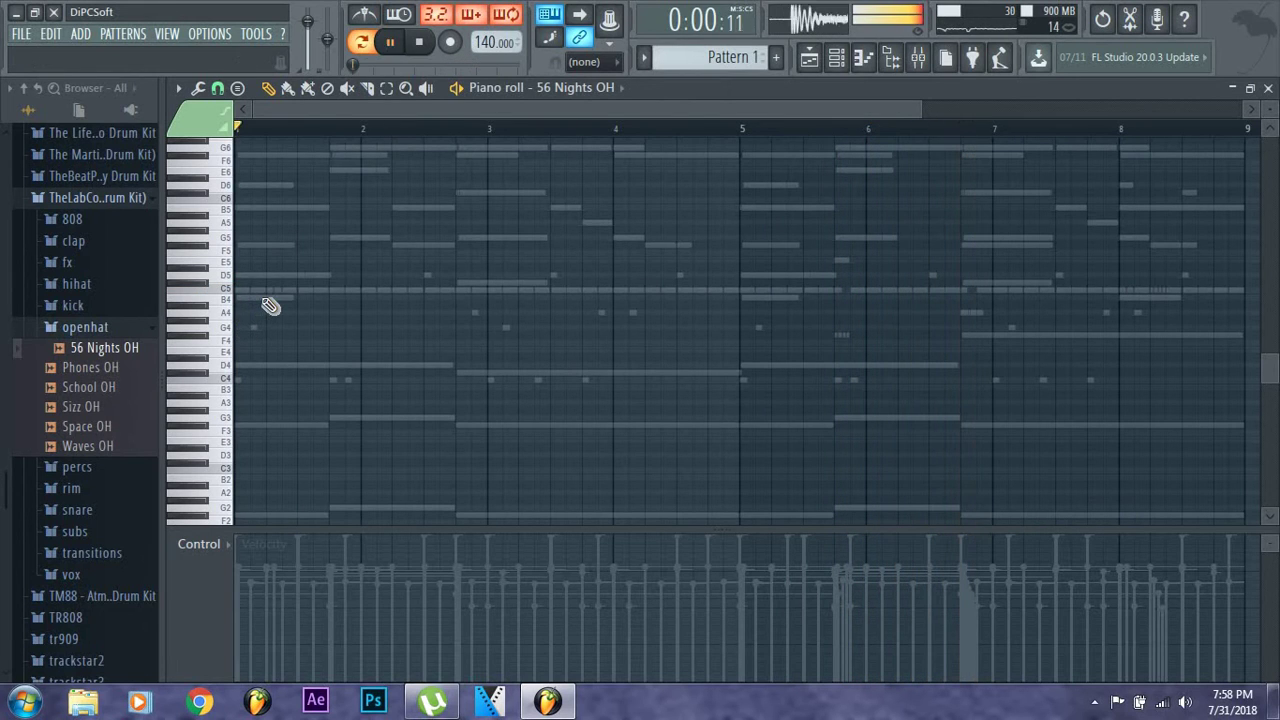
{"action": "key", "text": "space"}
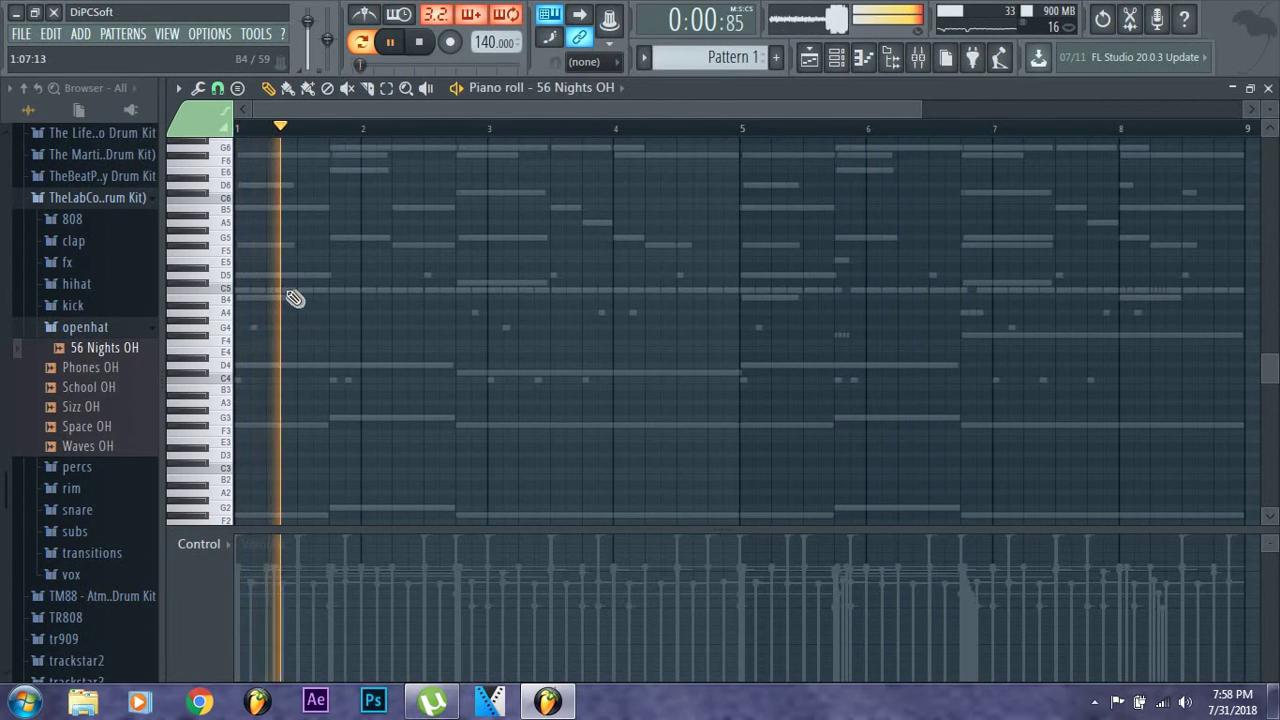
{"action": "key", "text": "space"}
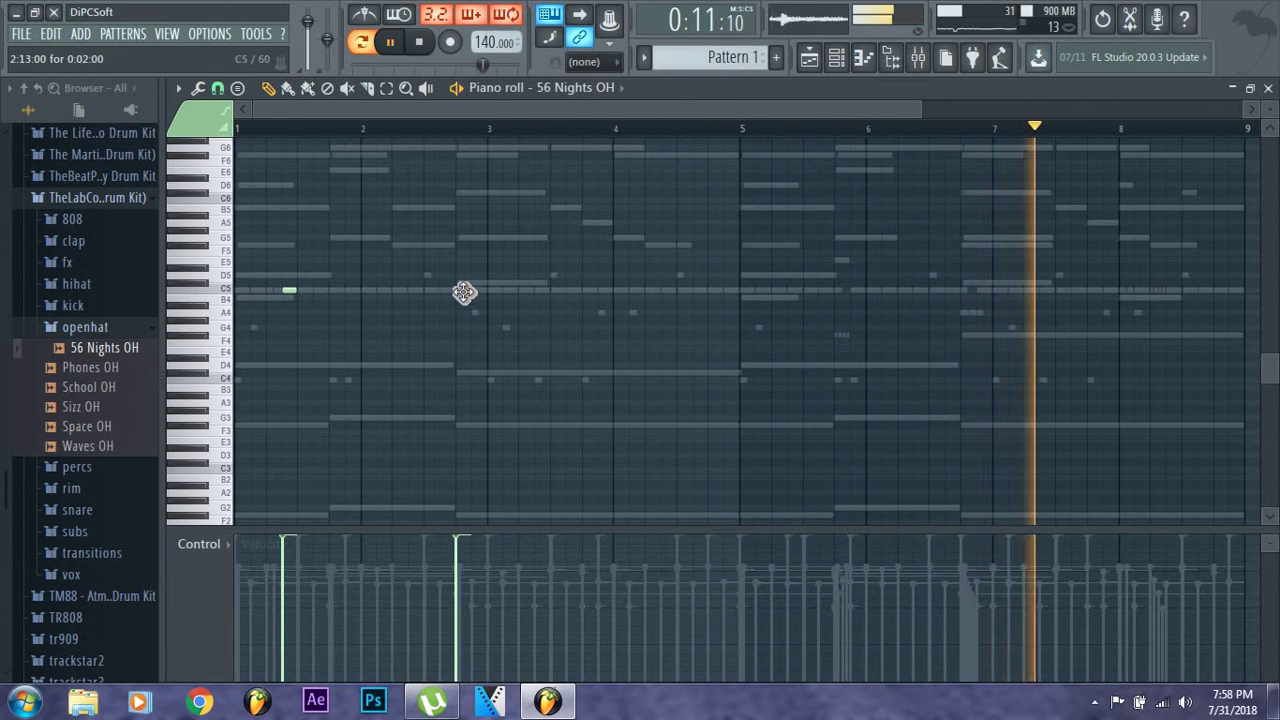
{"action": "left_click", "coordinate": [537, 291]}
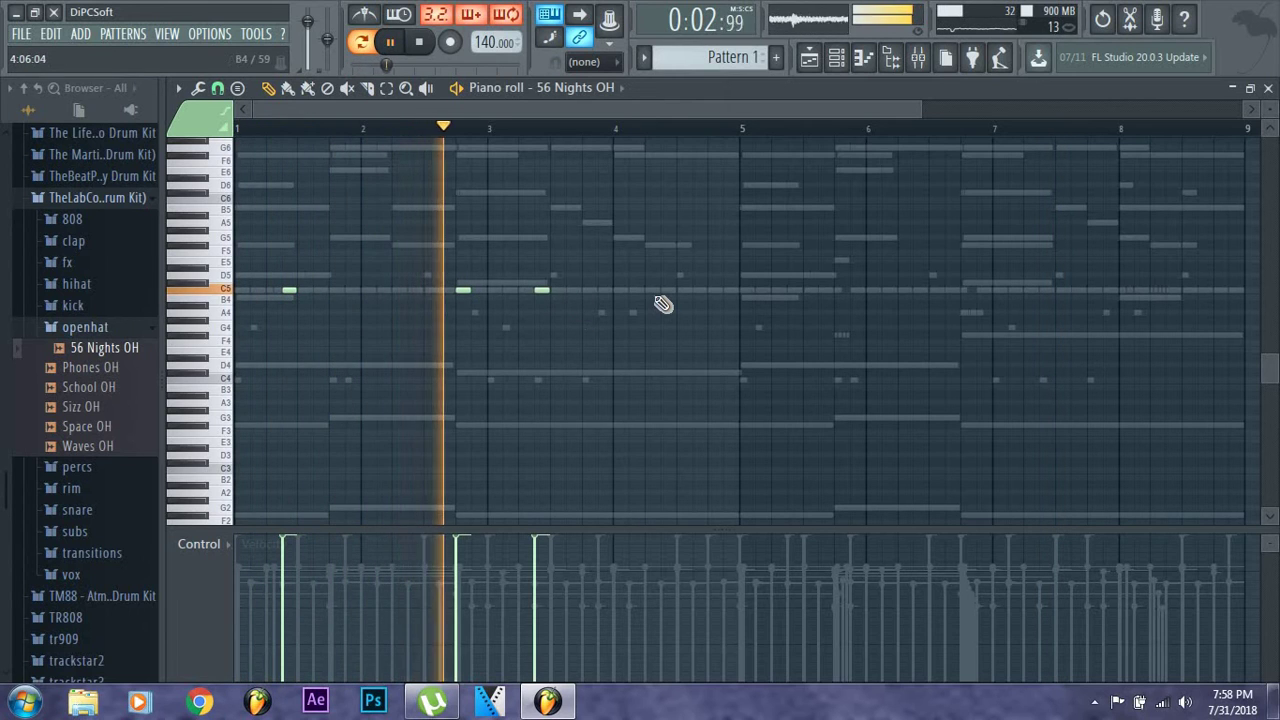
Try the Waves OH sample in place of 56 Nights OH on the open-hat channel
{"action": "left_click", "coordinate": [616, 440]}
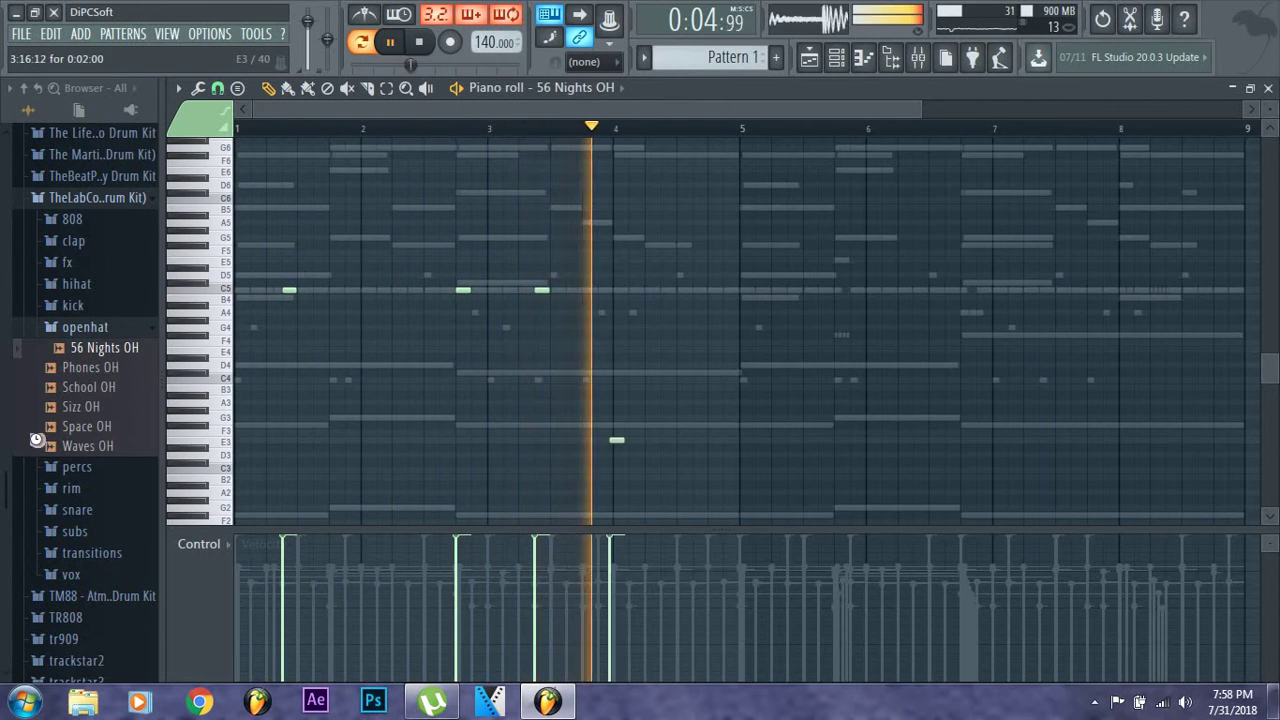
{"action": "right_click", "coordinate": [616, 440]}
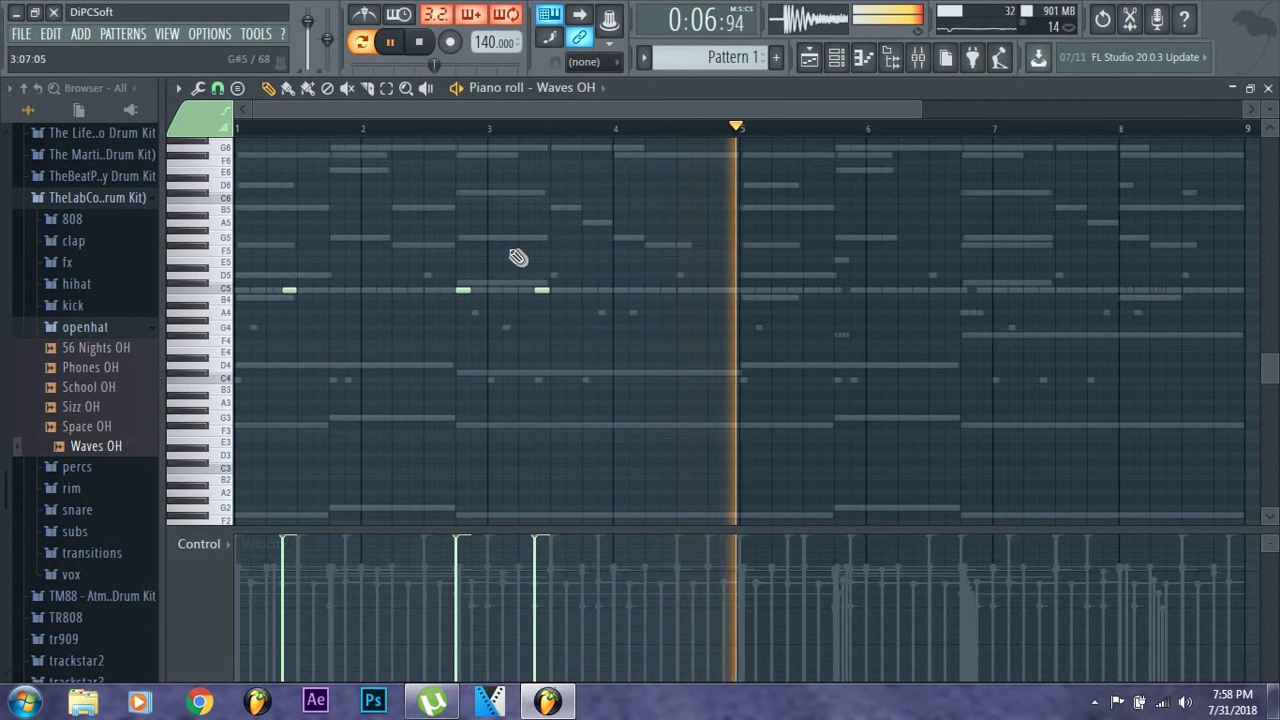
{"action": "left_click", "coordinate": [100, 445]}
{"action": "key", "text": "space"}
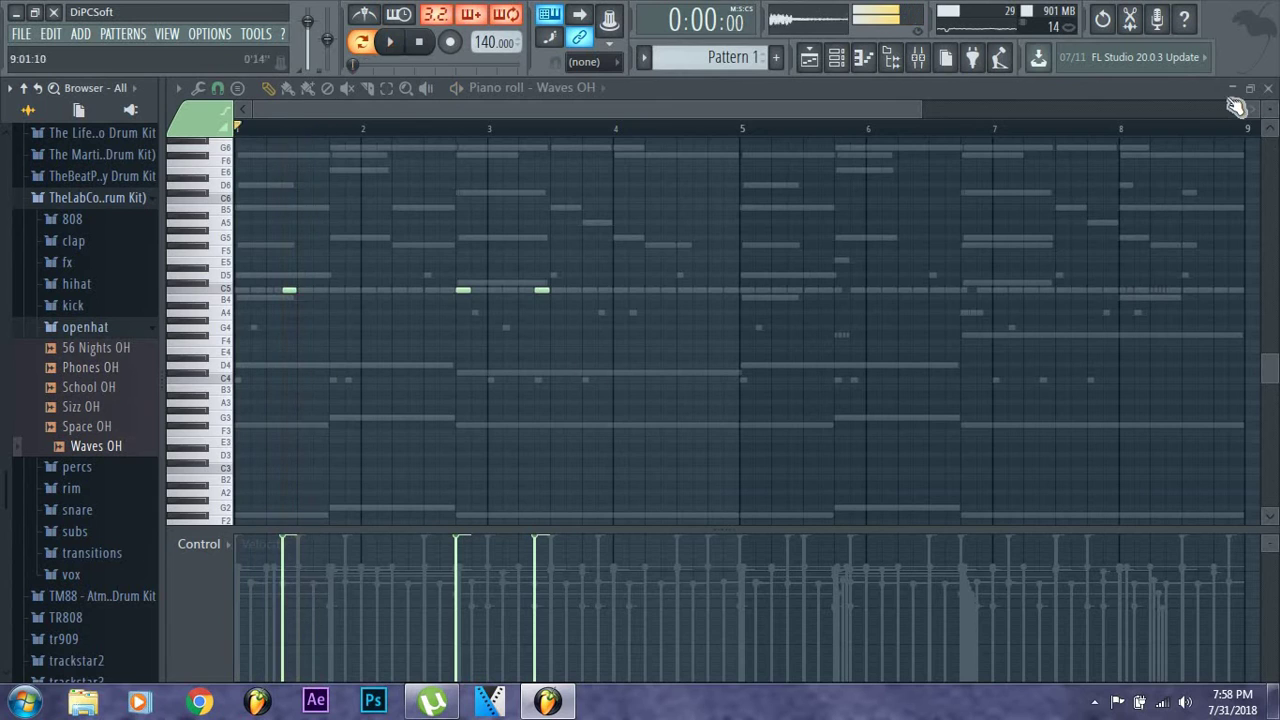
Add 56 Nights OH as a new channel below Waves OH and copy the Waves OH notes into it
{"action": "key", "text": "F6"}
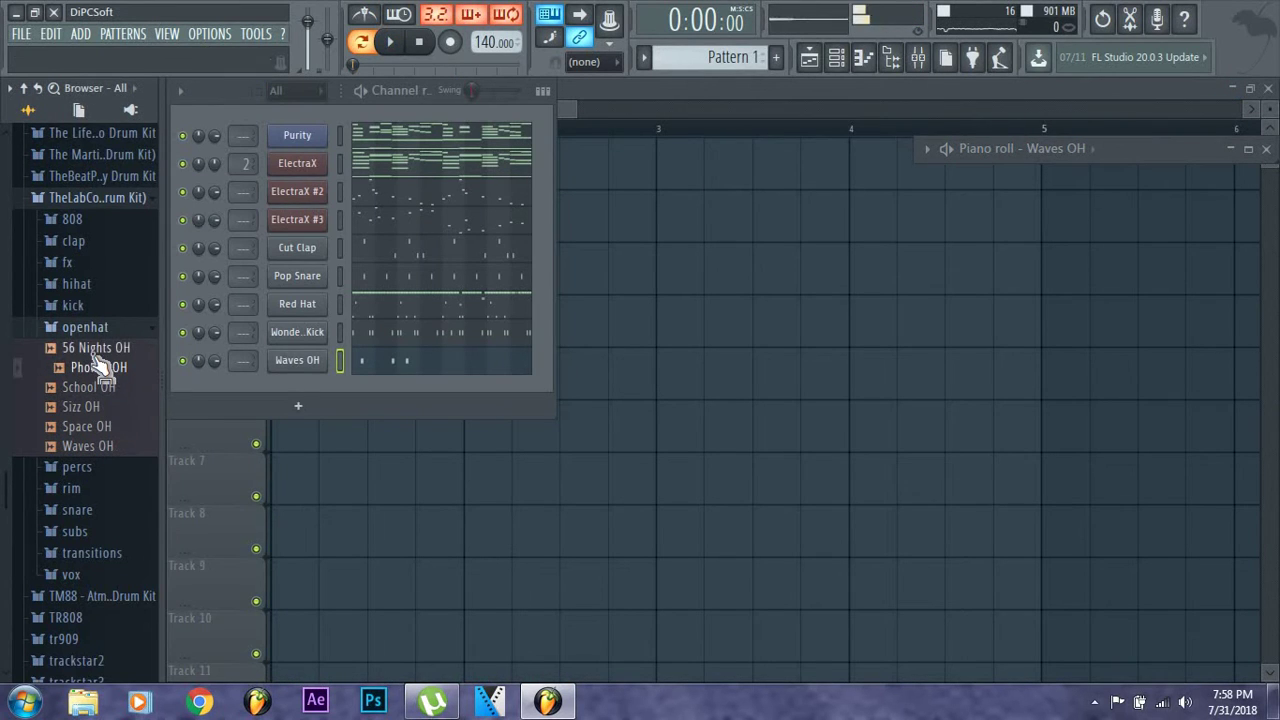
{"action": "left_click_drag", "start_coordinate": [308, 385], "coordinate": [310, 388]}
{"action": "right_click", "coordinate": [310, 388]}
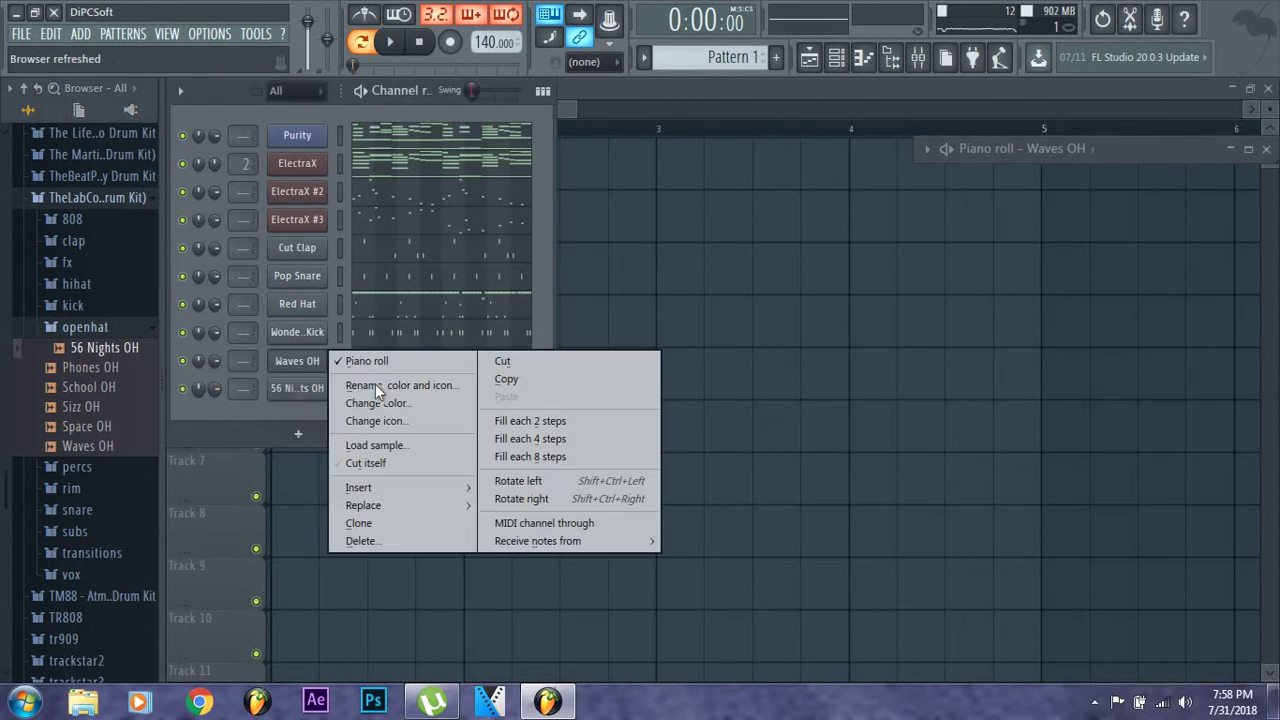
{"action": "left_click", "coordinate": [548, 382]}
{"action": "right_click", "coordinate": [310, 388]}
{"action": "left_click", "coordinate": [507, 424]}
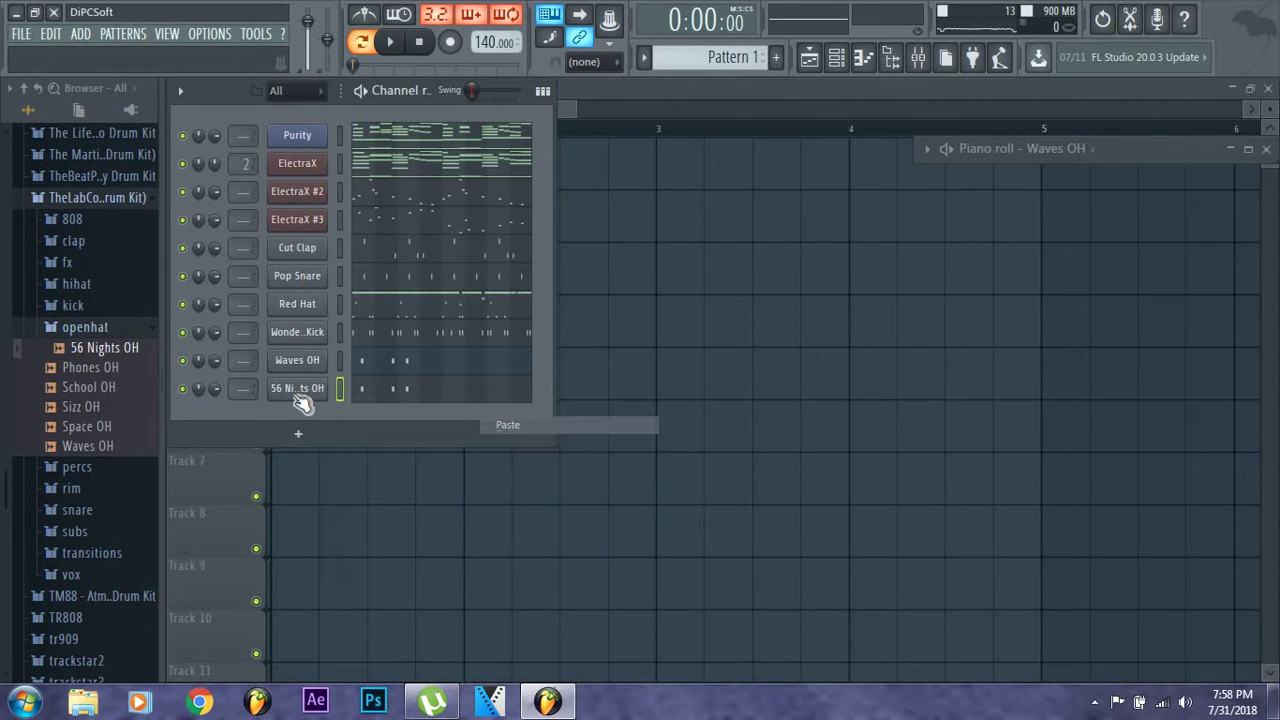
Delete the Waves OH channel
{"action": "right_click", "coordinate": [310, 361]}
{"action": "left_click", "coordinate": [362, 541]}
{"action": "left_click", "coordinate": [745, 401]}
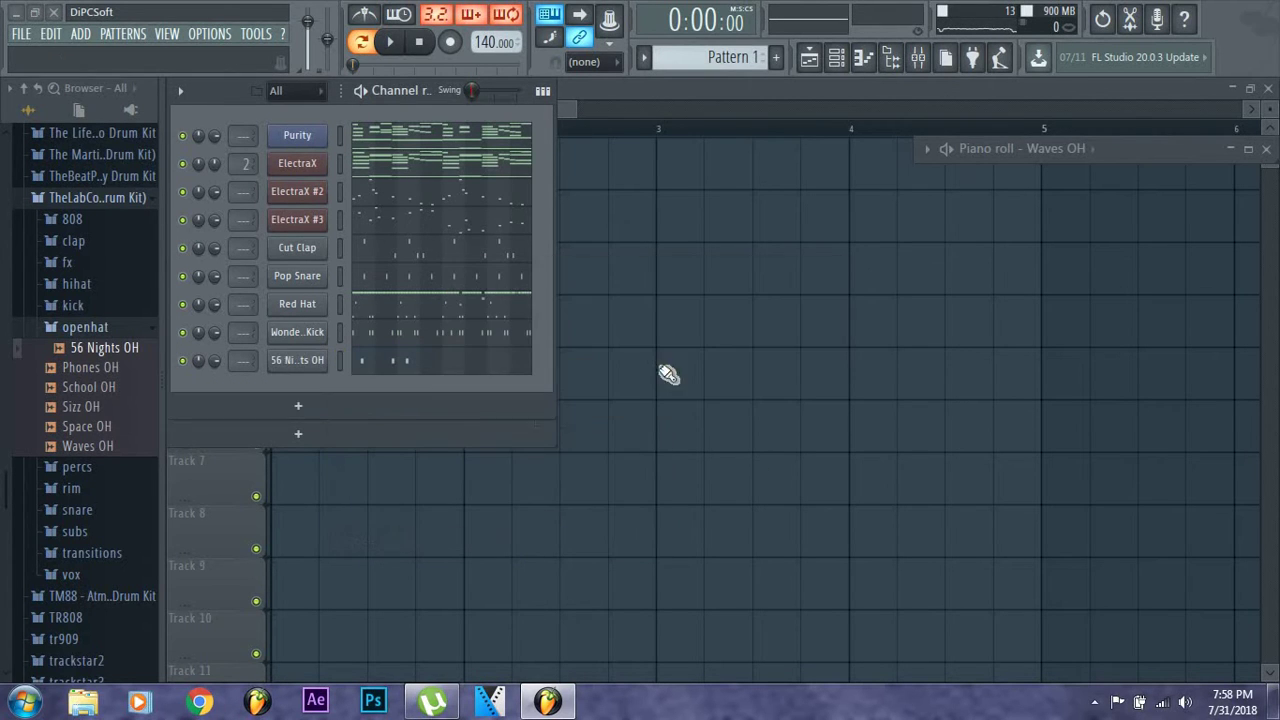
Duplicate the three 56 Nights OH notes to eighth 4 of bar 5, eighth 7 of bar 6 and eighth 4 of bar 7
{"action": "left_click", "coordinate": [456, 365]}
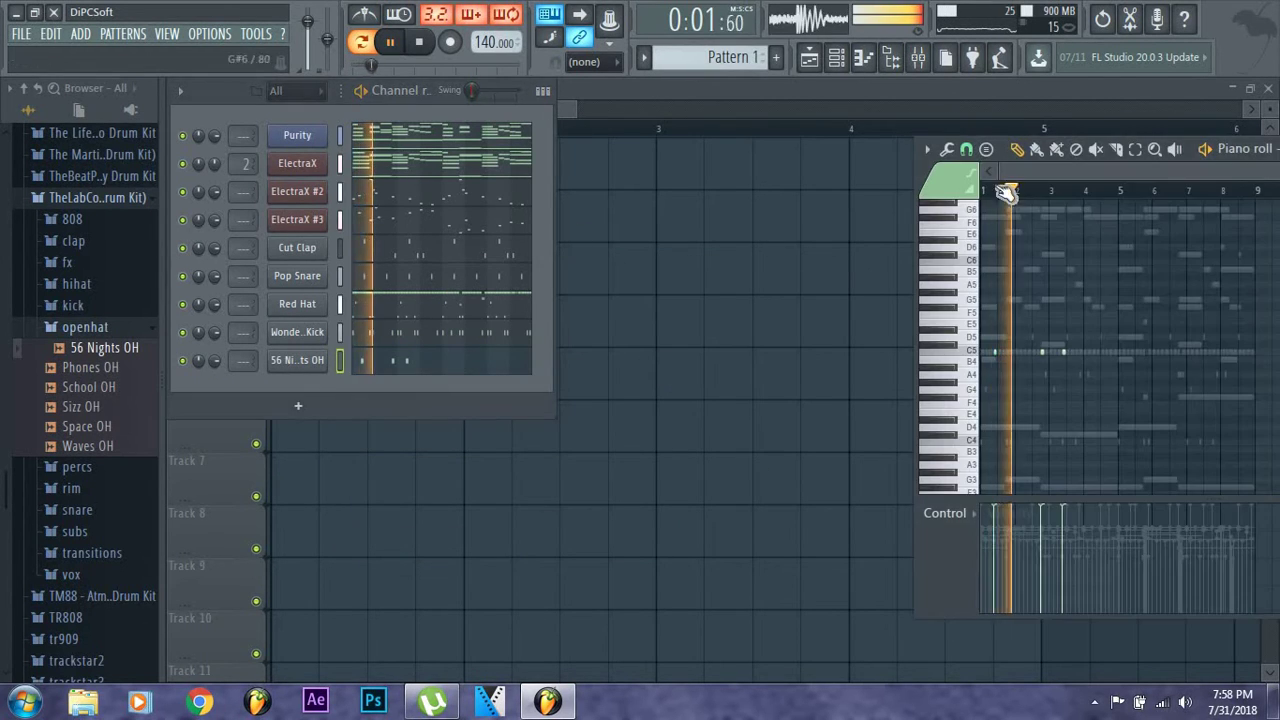
{"action": "double_click", "coordinate": [1007, 165]}
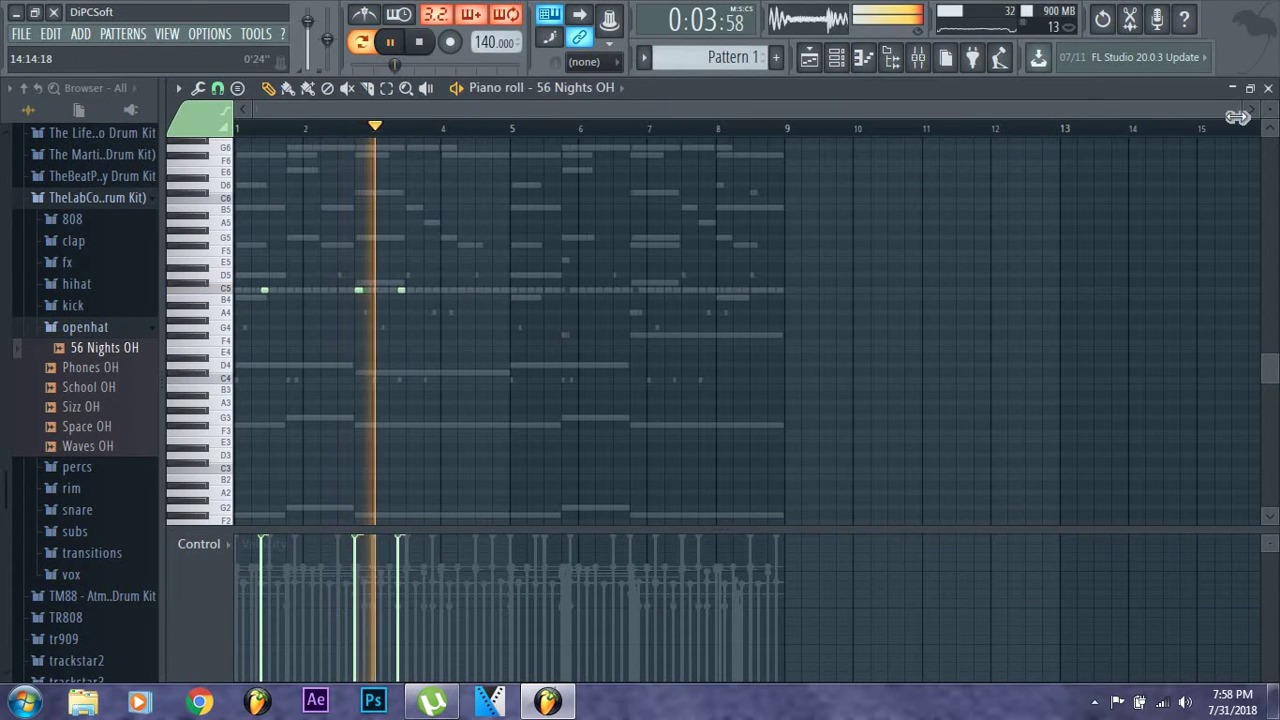
{"action": "left_click_drag", "start_coordinate": [1244, 109], "coordinate": [928, 134]}
{"action": "left_click_drag", "start_coordinate": [837, 220], "coordinate": [270, 349]}
{"action": "key", "text": "ctrl+b"}
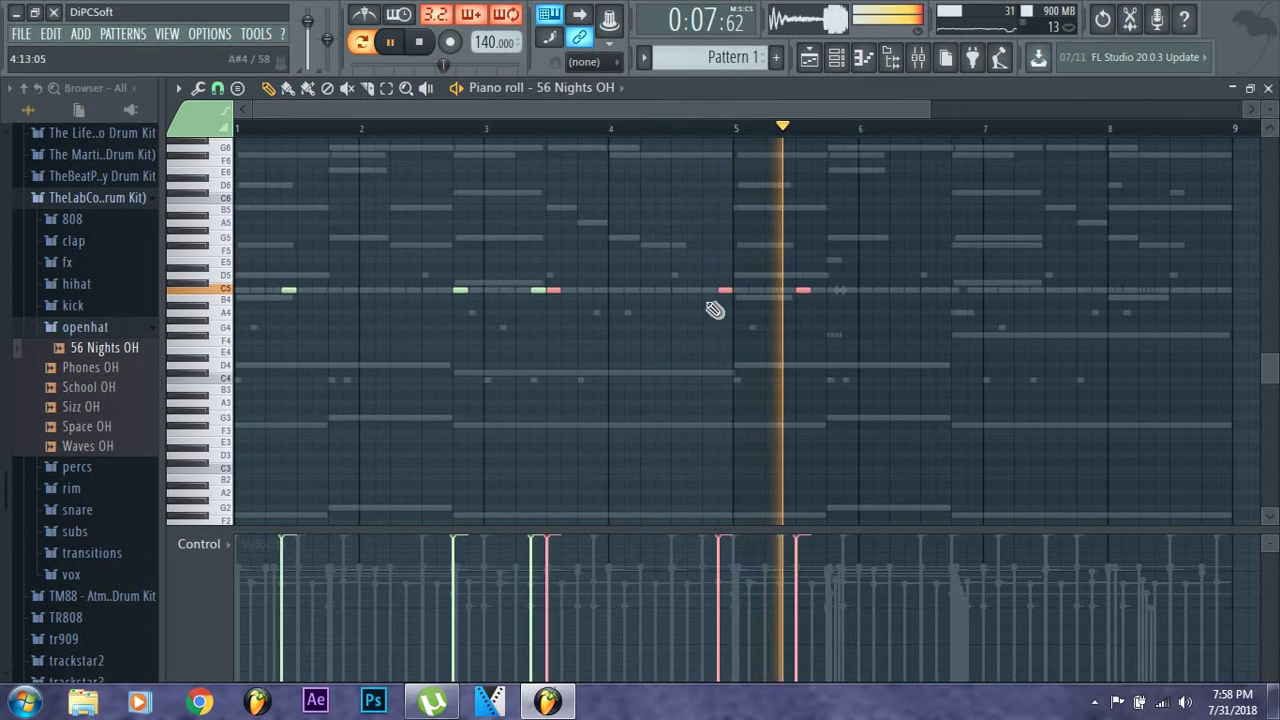
{"action": "left_click_drag", "start_coordinate": [720, 290], "coordinate": [959, 309]}
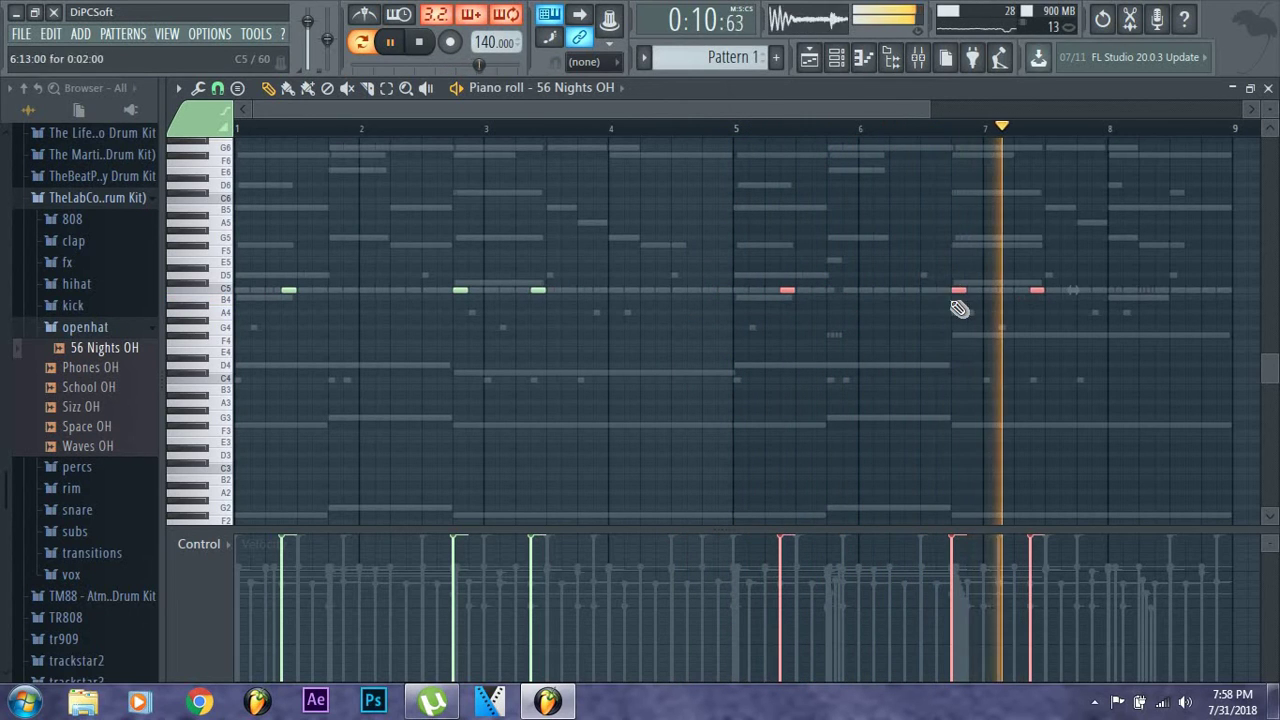
{"action": "left_click", "coordinate": [1268, 88]}
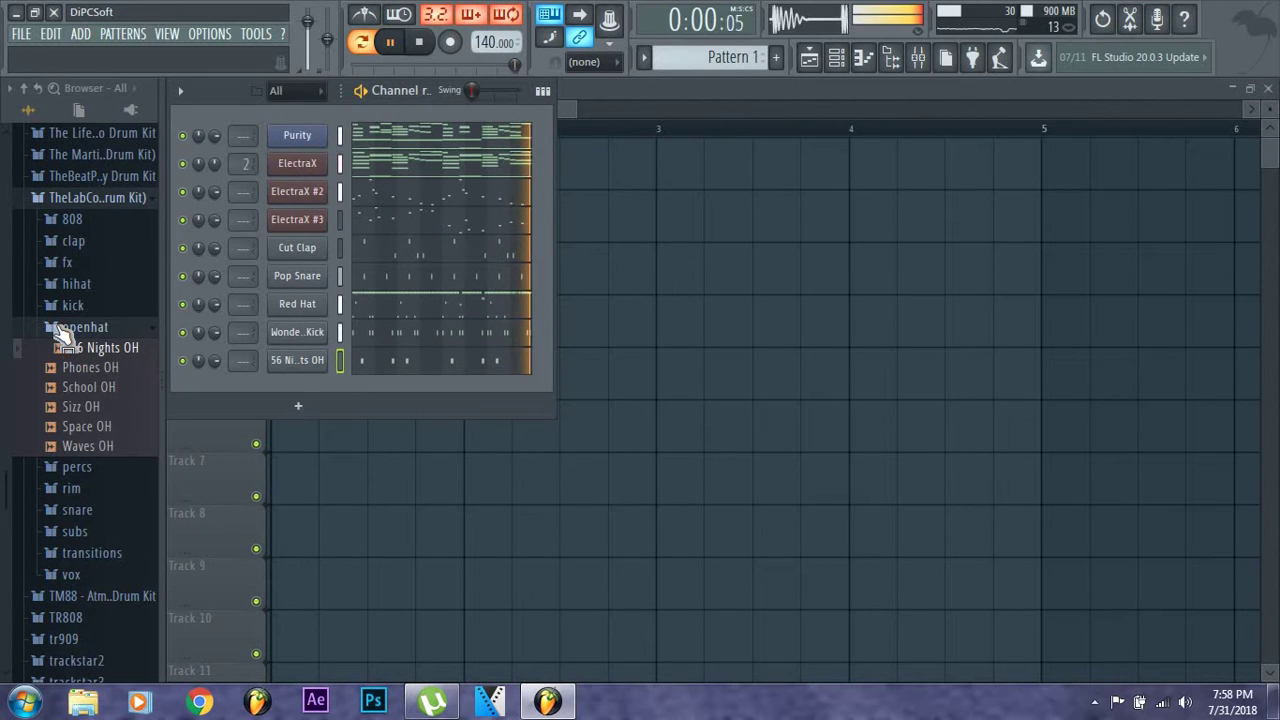
Enable the volume envelope in the 56 Nights OH channel's settings
{"action": "left_click", "coordinate": [60, 328]}
{"action": "left_click", "coordinate": [318, 362]}
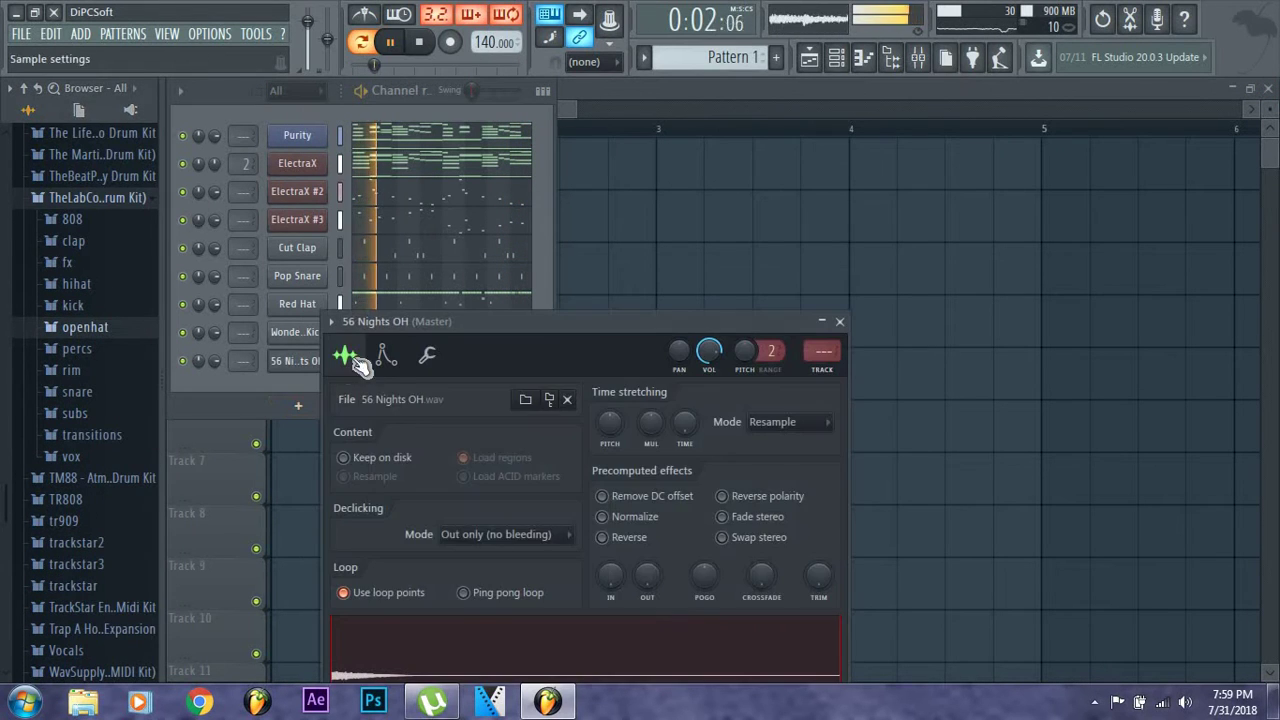
{"action": "left_click", "coordinate": [392, 358]}
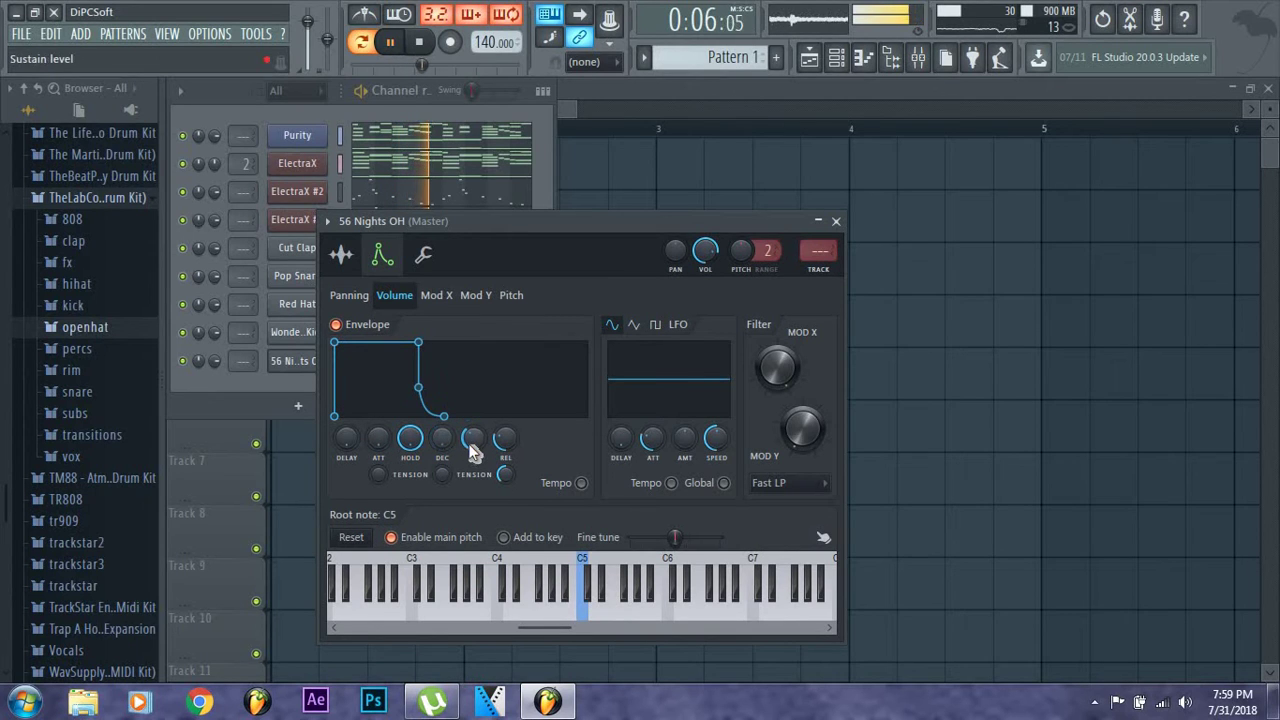
{"action": "left_click", "coordinate": [836, 221]}
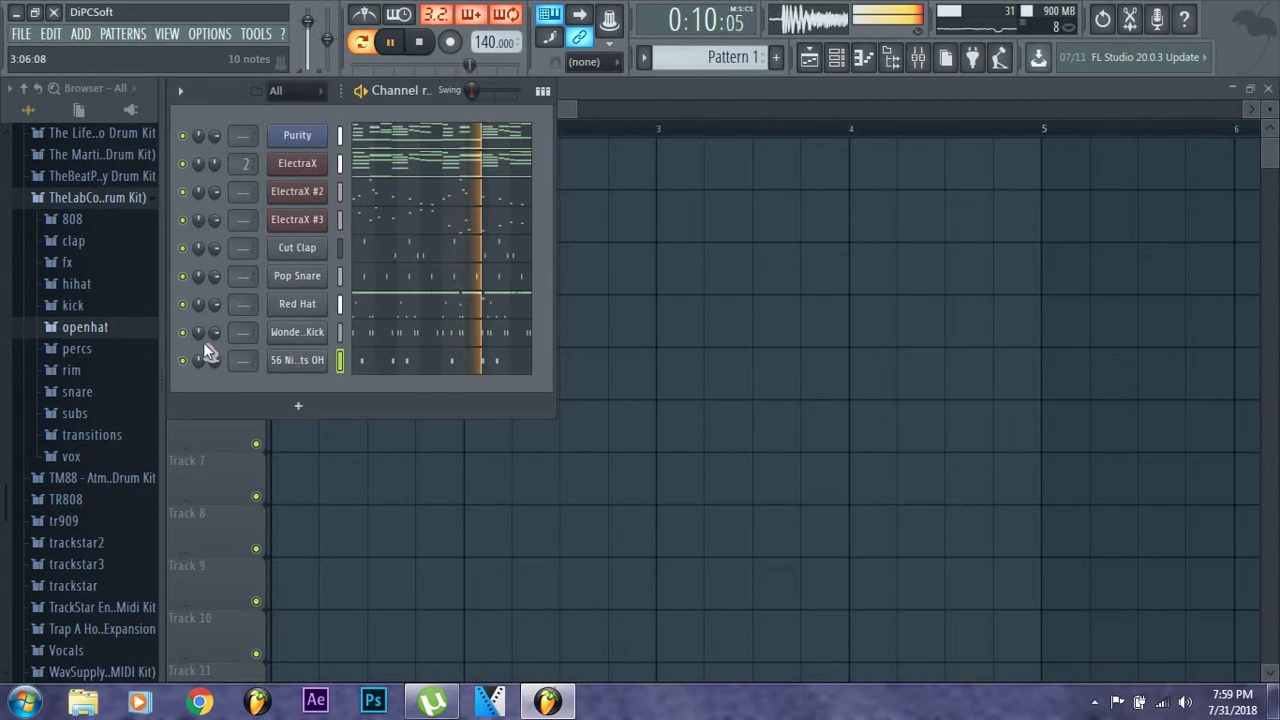
Add the 1 Perc and AhOliC Perc samples from the percs folder as new channels below 56 Nights OH
{"action": "left_click", "coordinate": [82, 350]}
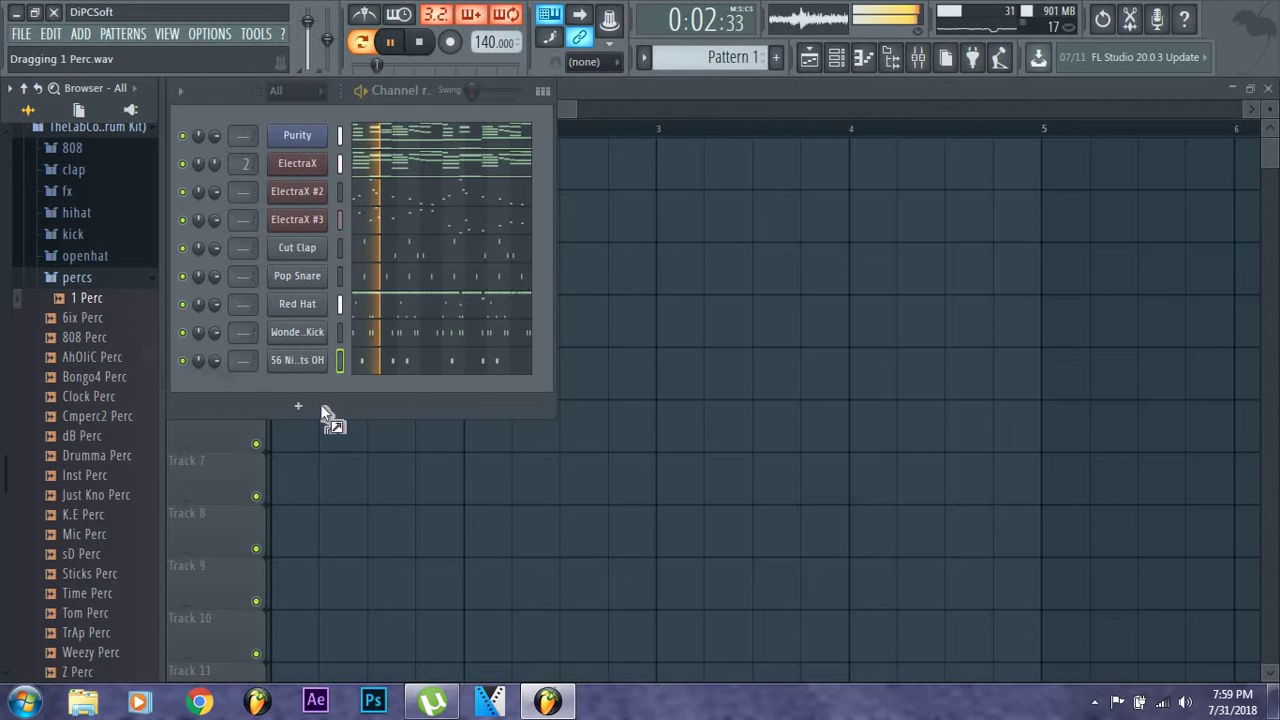
{"action": "left_click_drag", "start_coordinate": [283, 379], "coordinate": [288, 385]}
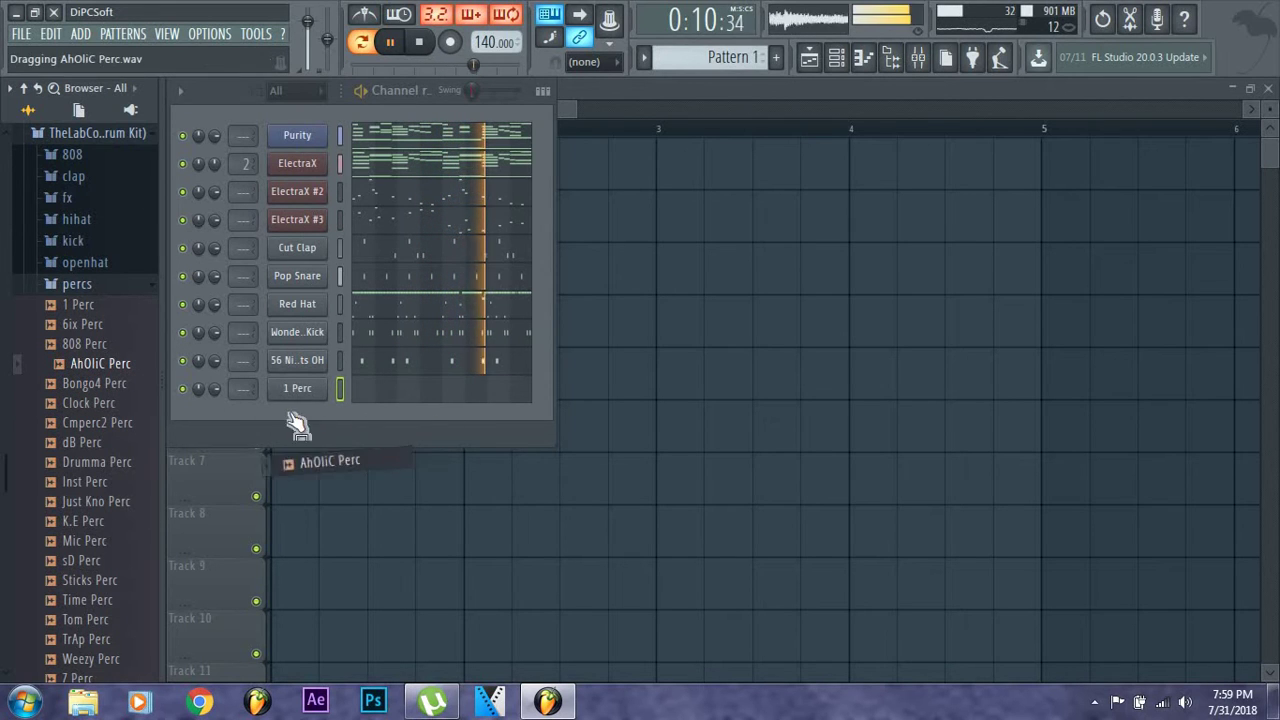
{"action": "left_click_drag", "start_coordinate": [297, 425], "coordinate": [366, 418]}
Place AhOliC Perc notes at C5 on steps 1 and 3 of bar 1 and steps 1, 5 and 7 of bar 3
{"action": "left_click", "coordinate": [366, 418]}
{"action": "left_click_drag", "start_coordinate": [588, 105], "coordinate": [925, 140]}
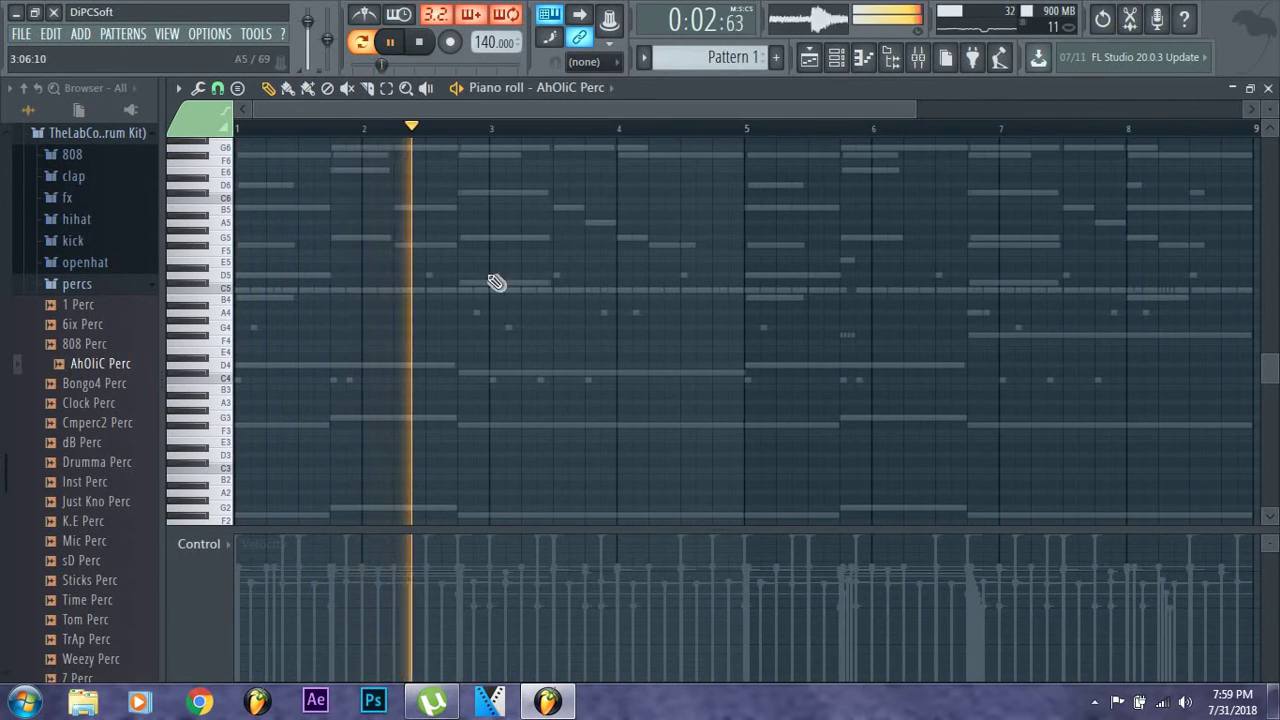
{"action": "scroll", "coordinate": [255, 370], "scroll_direction": "up", "scroll_amount": 3}
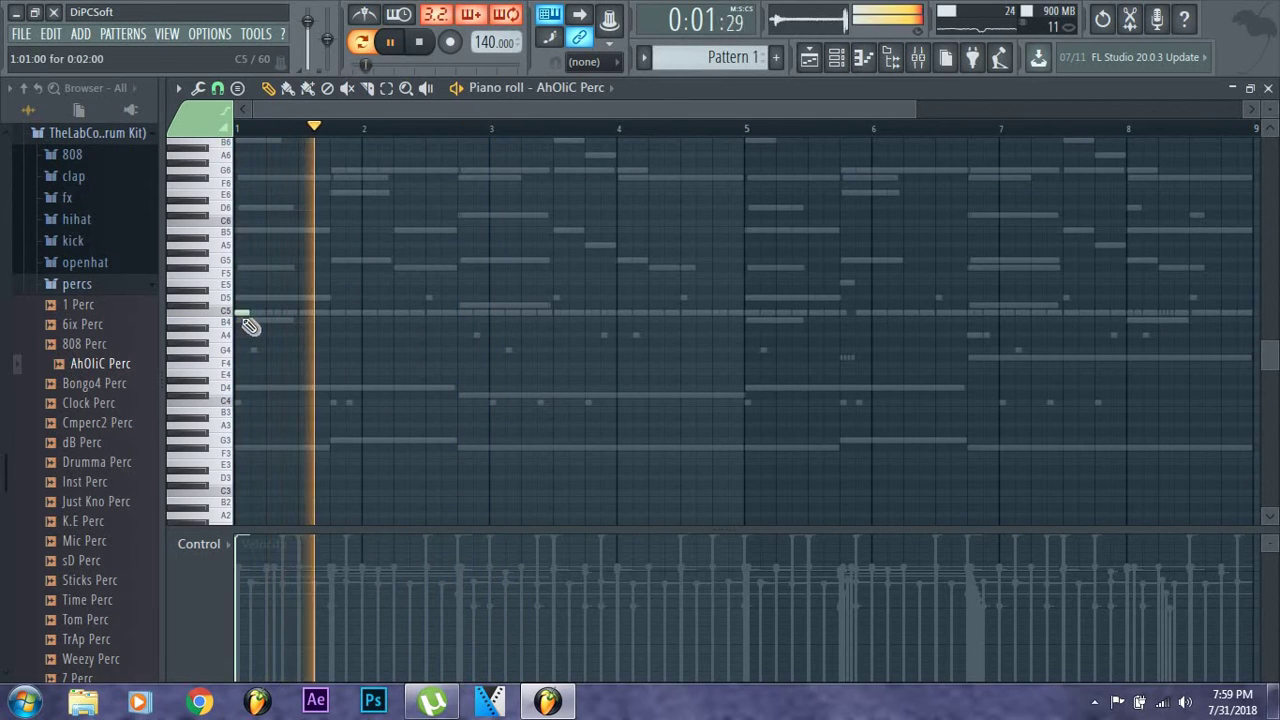
{"action": "key", "text": "space"}
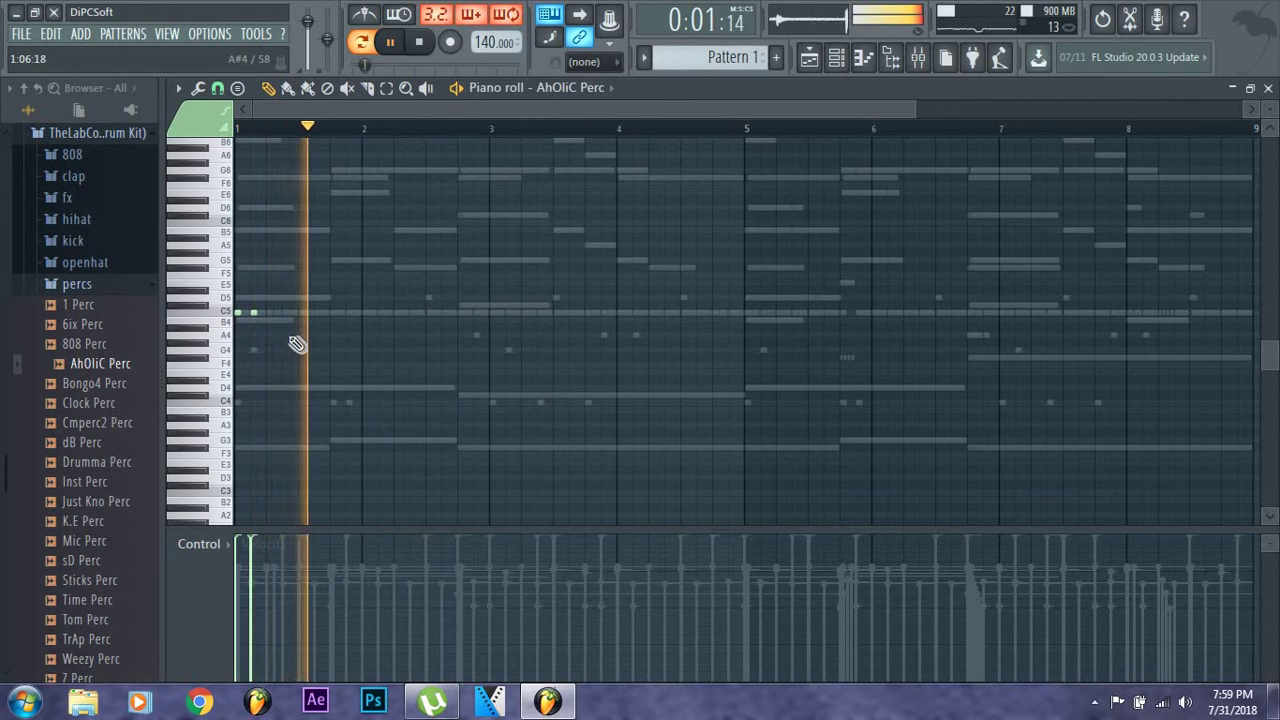
{"action": "key", "text": "space"}
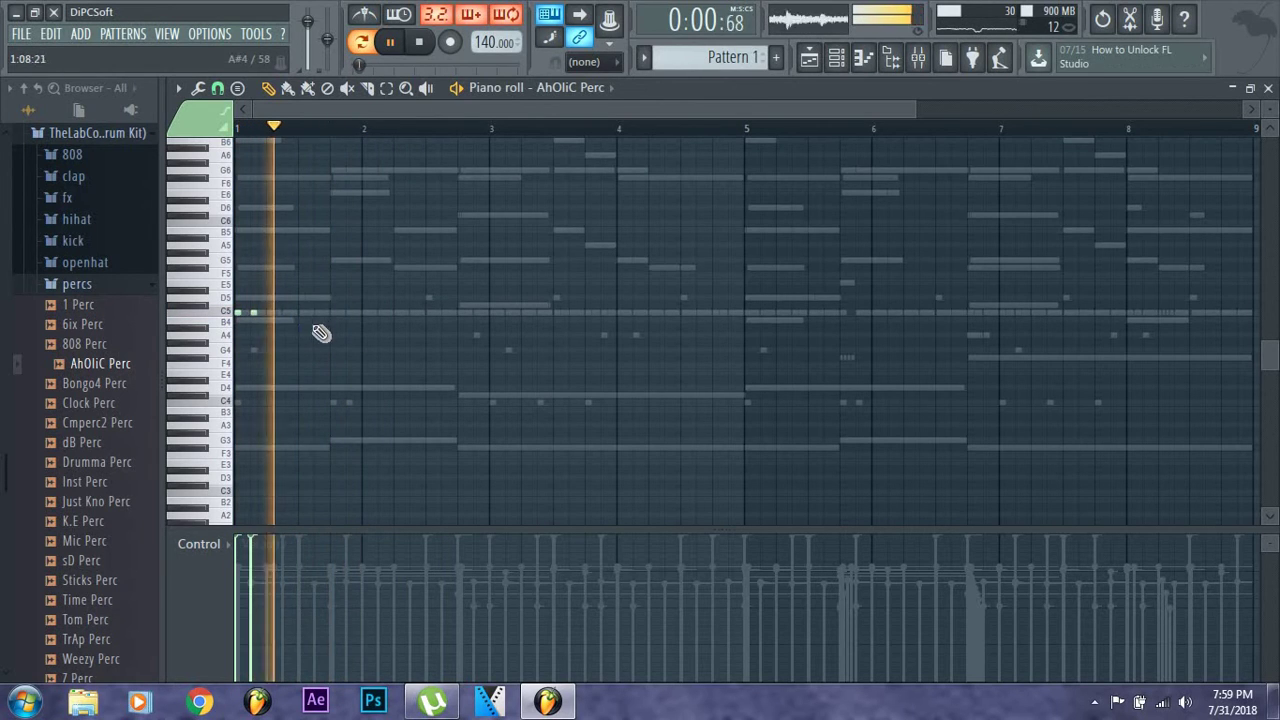
{"action": "left_click", "coordinate": [490, 314]}
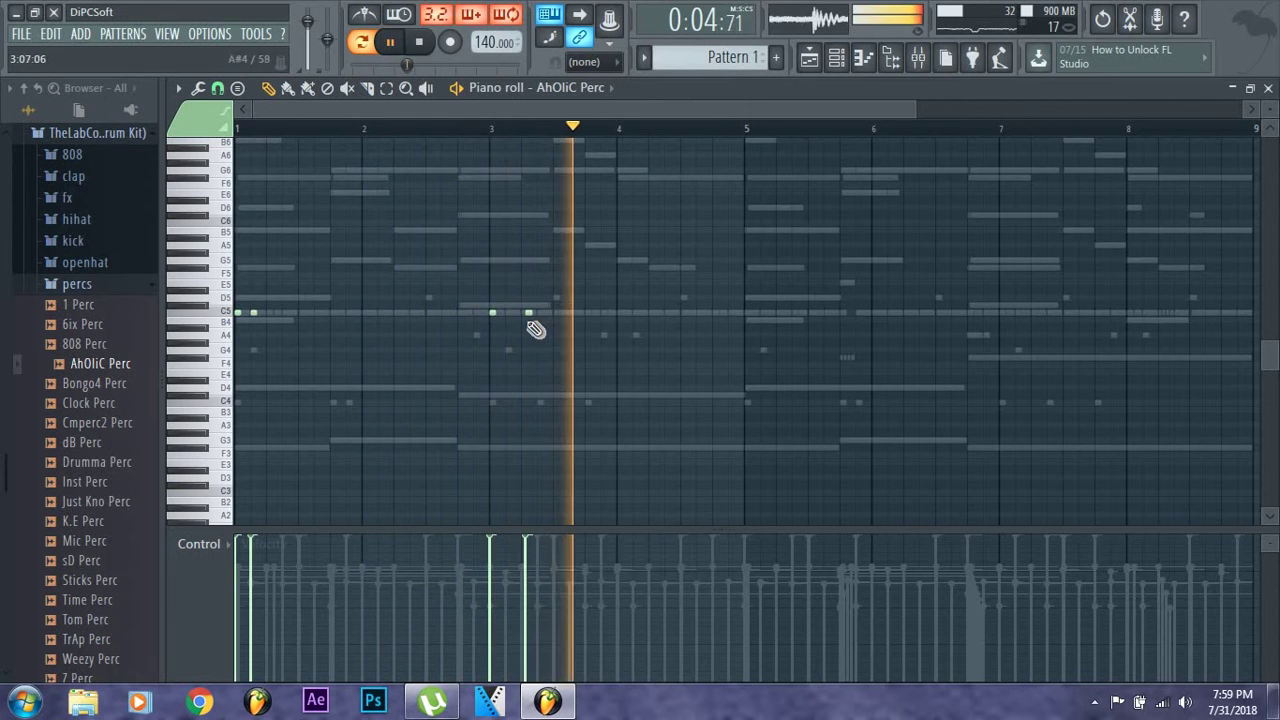
{"action": "left_click", "coordinate": [524, 314]}
{"action": "left_click", "coordinate": [540, 314]}
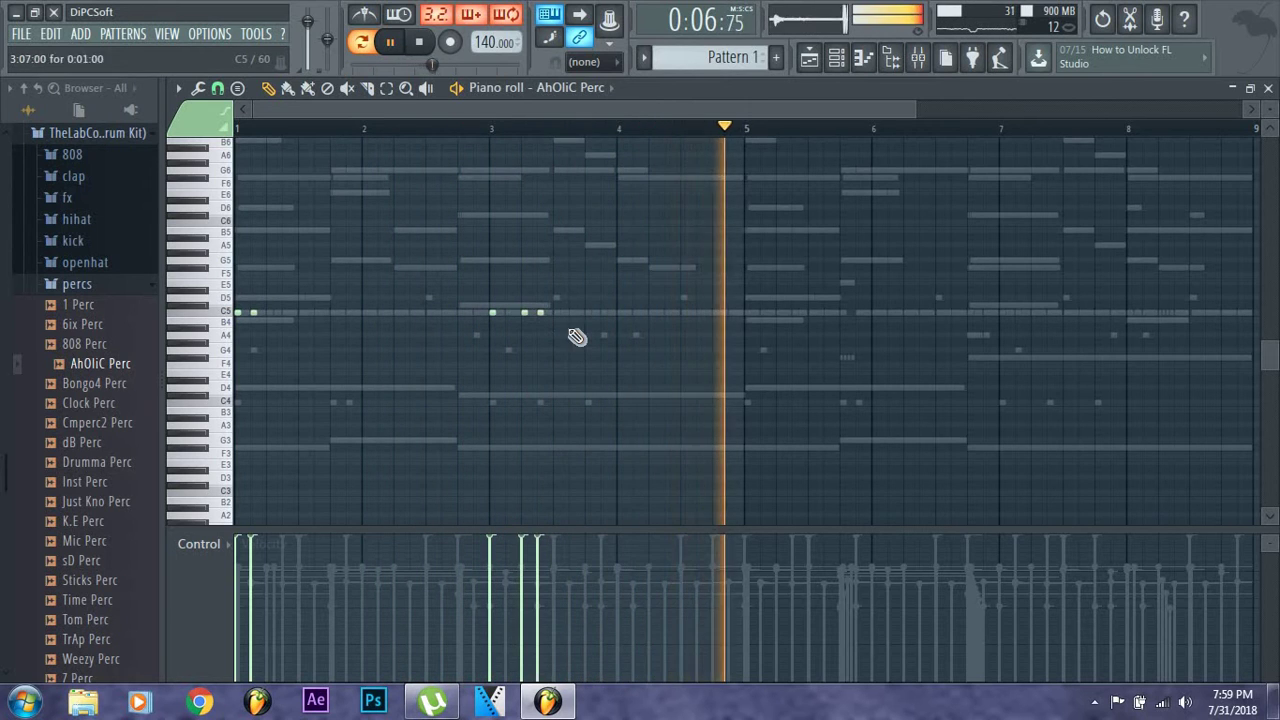
Lower the velocity of all AhOliC Perc notes and rework bar 1 to C5 hits on steps 1, 2 and 5
{"action": "key", "text": "ctrl+a"}
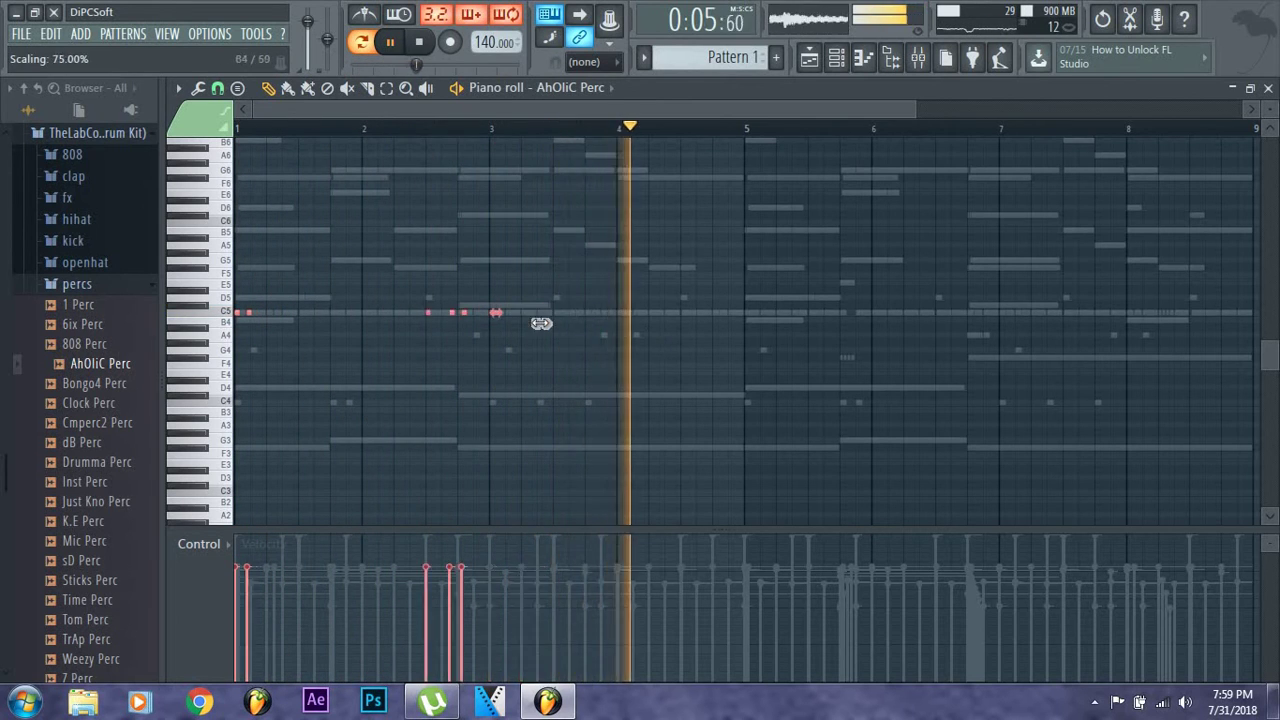
{"action": "left_click", "coordinate": [558, 342]}
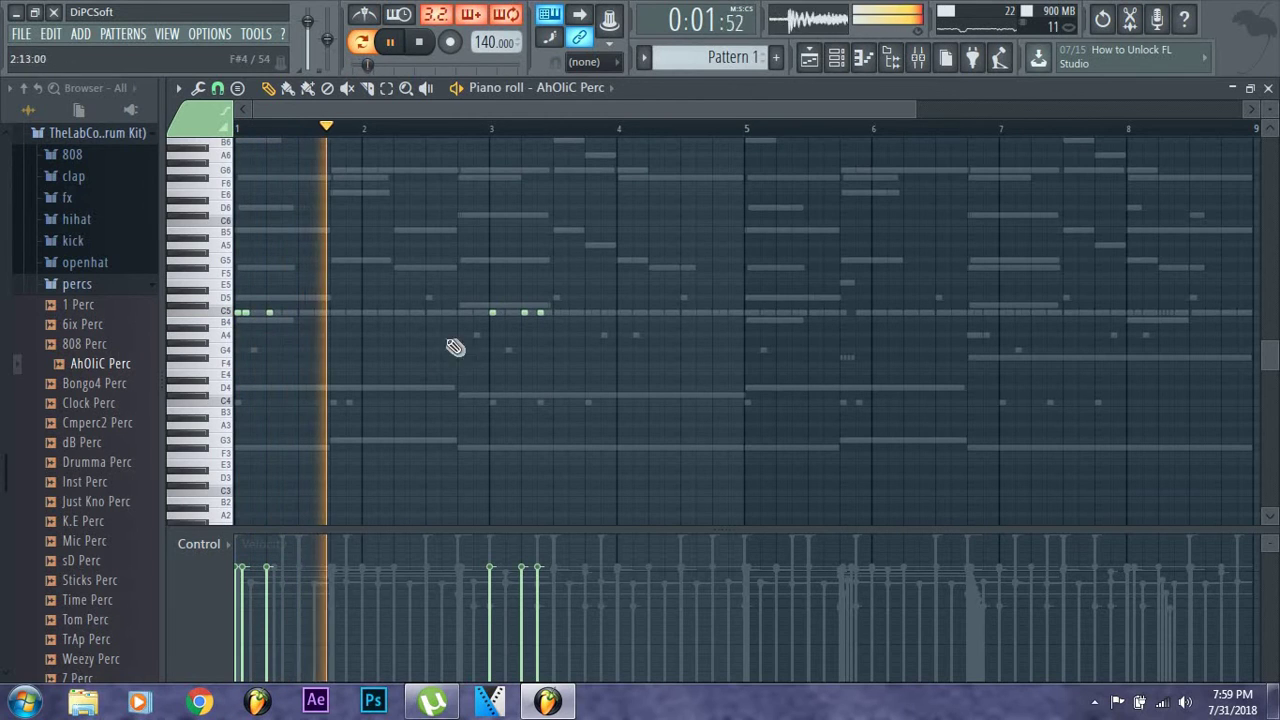
{"action": "right_click", "coordinate": [270, 314]}
{"action": "left_click", "coordinate": [272, 315]}
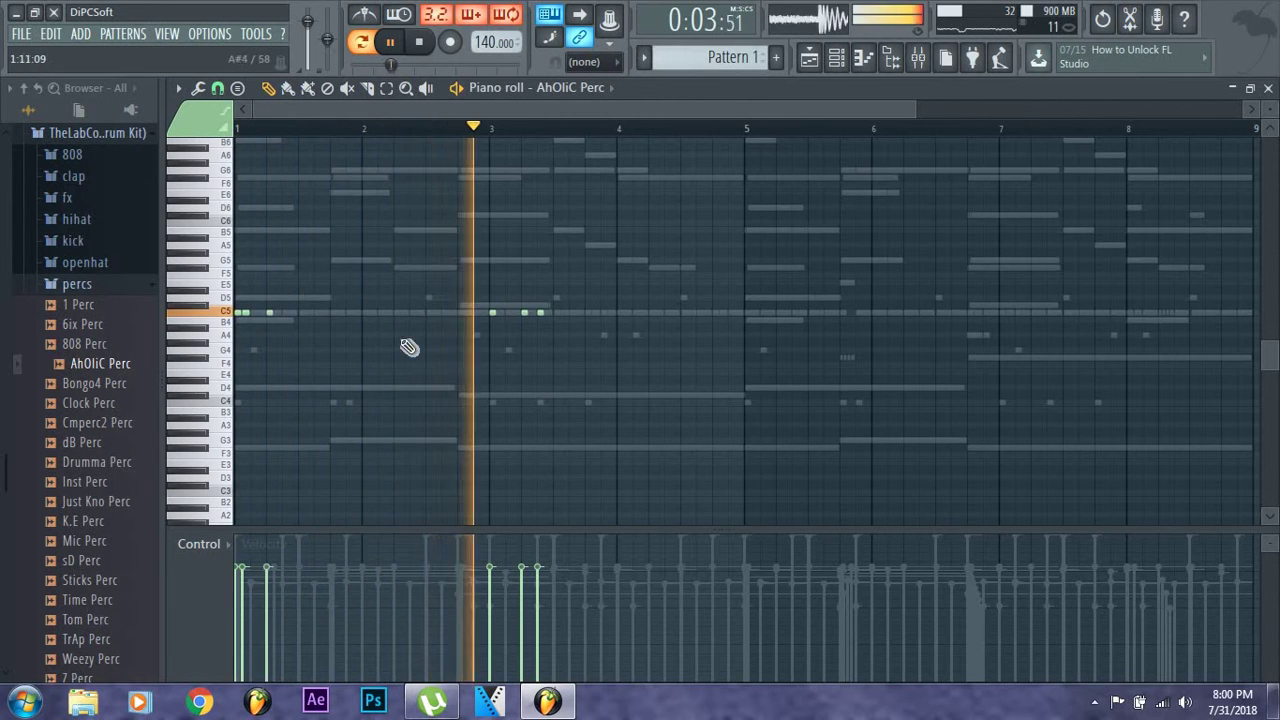
Replace the AhOliC Perc notes in bar 3 with C5 hits on steps 1, 2, 5 and 7
{"action": "right_click", "coordinate": [540, 314]}
{"action": "right_click", "coordinate": [524, 314]}
{"action": "right_click", "coordinate": [492, 314]}
{"action": "left_click", "coordinate": [495, 313]}
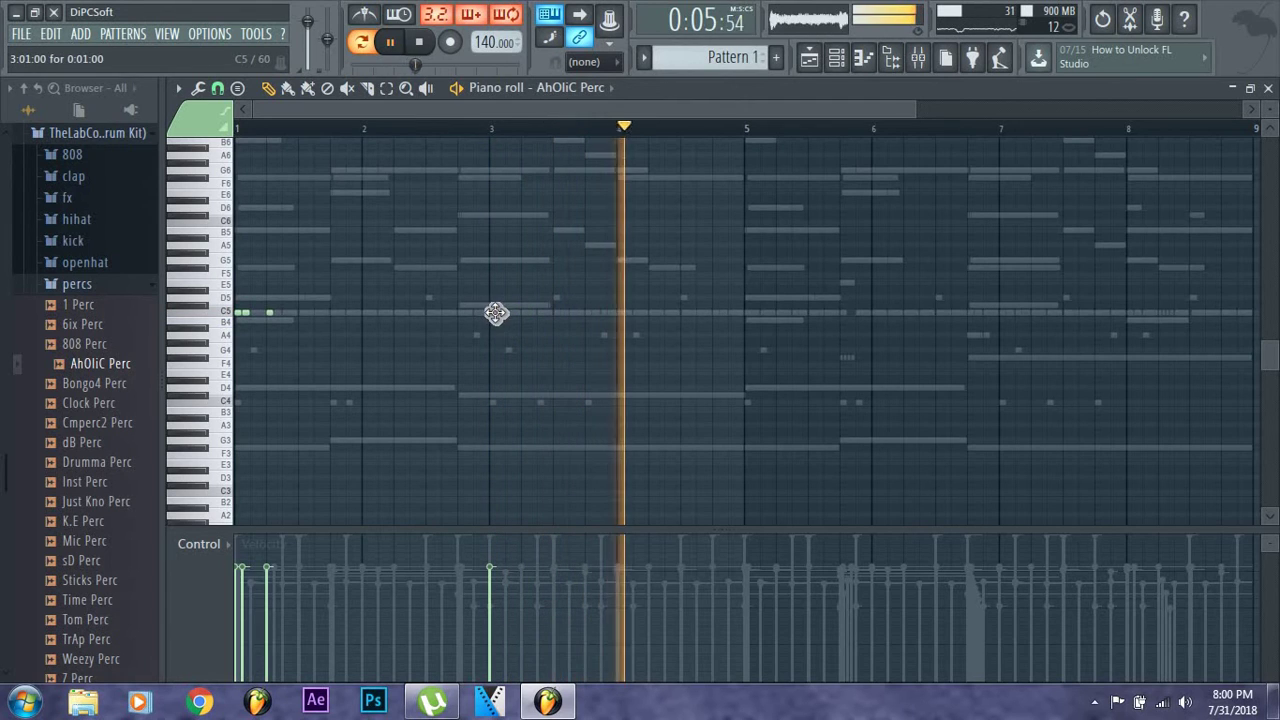
{"action": "left_click_drag", "start_coordinate": [510, 323], "coordinate": [501, 320]}
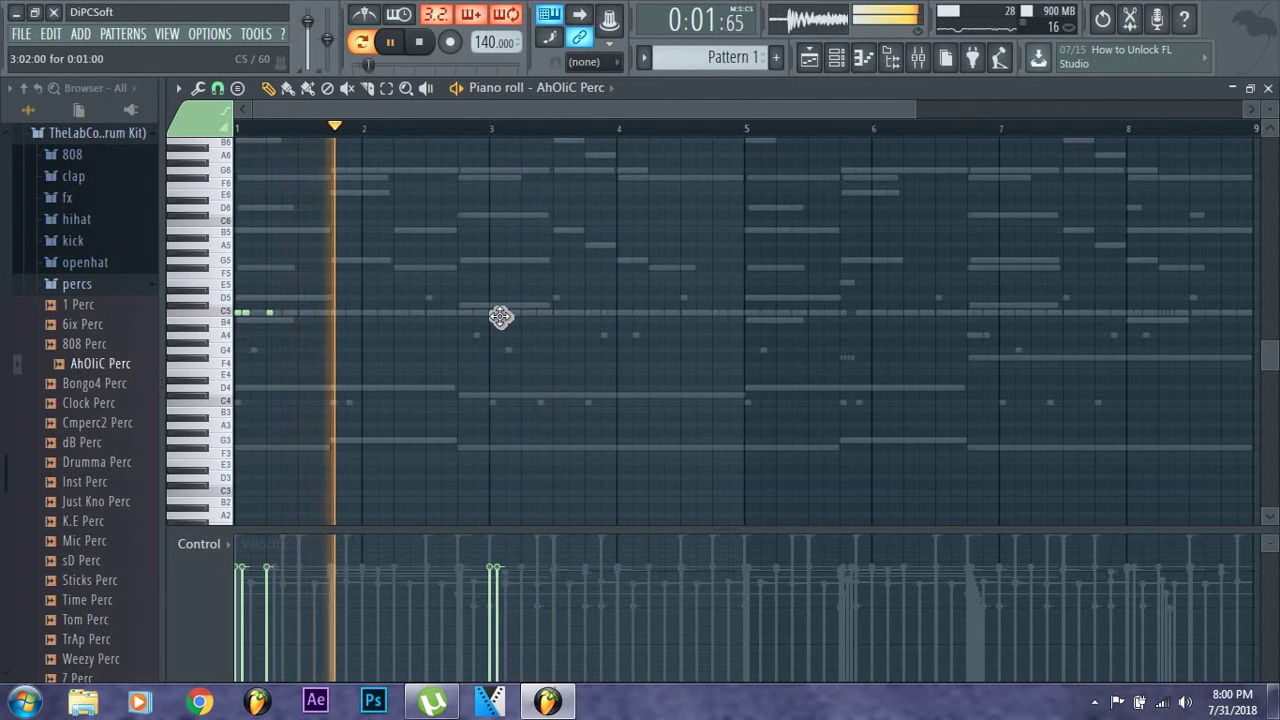
{"action": "left_click", "coordinate": [524, 314]}
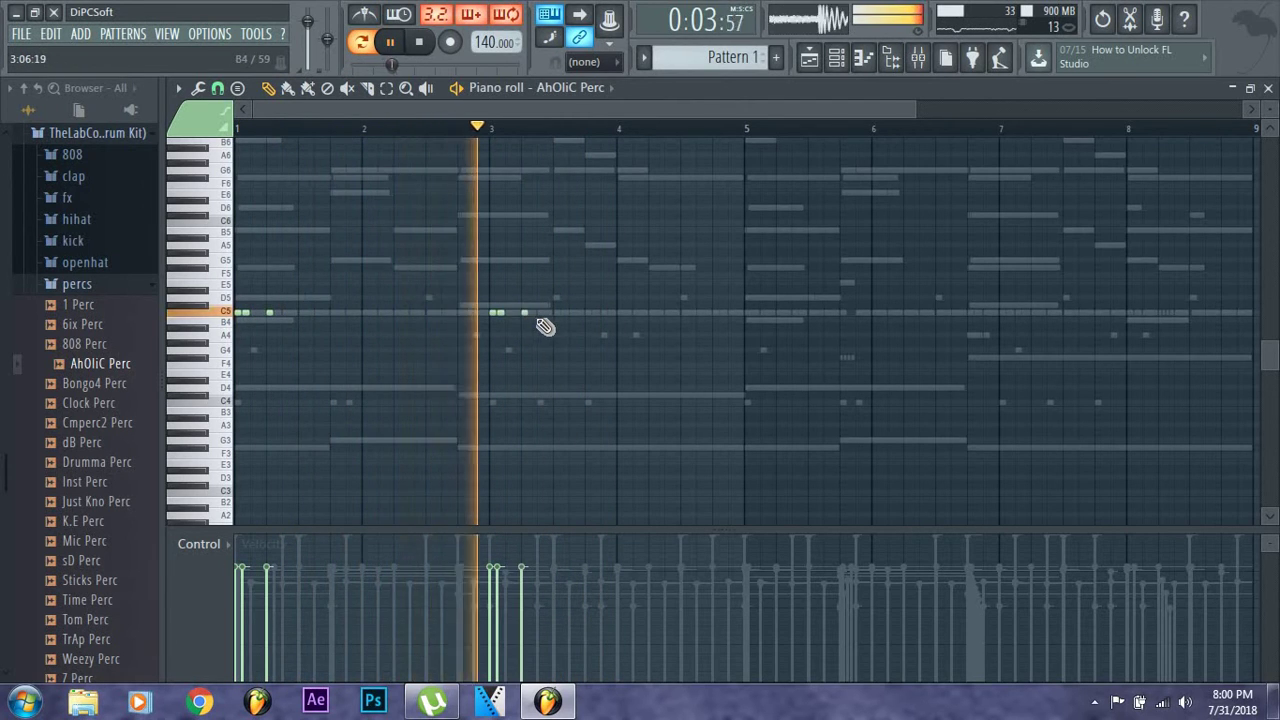
{"action": "left_click", "coordinate": [540, 314]}
{"action": "key", "text": "space"}
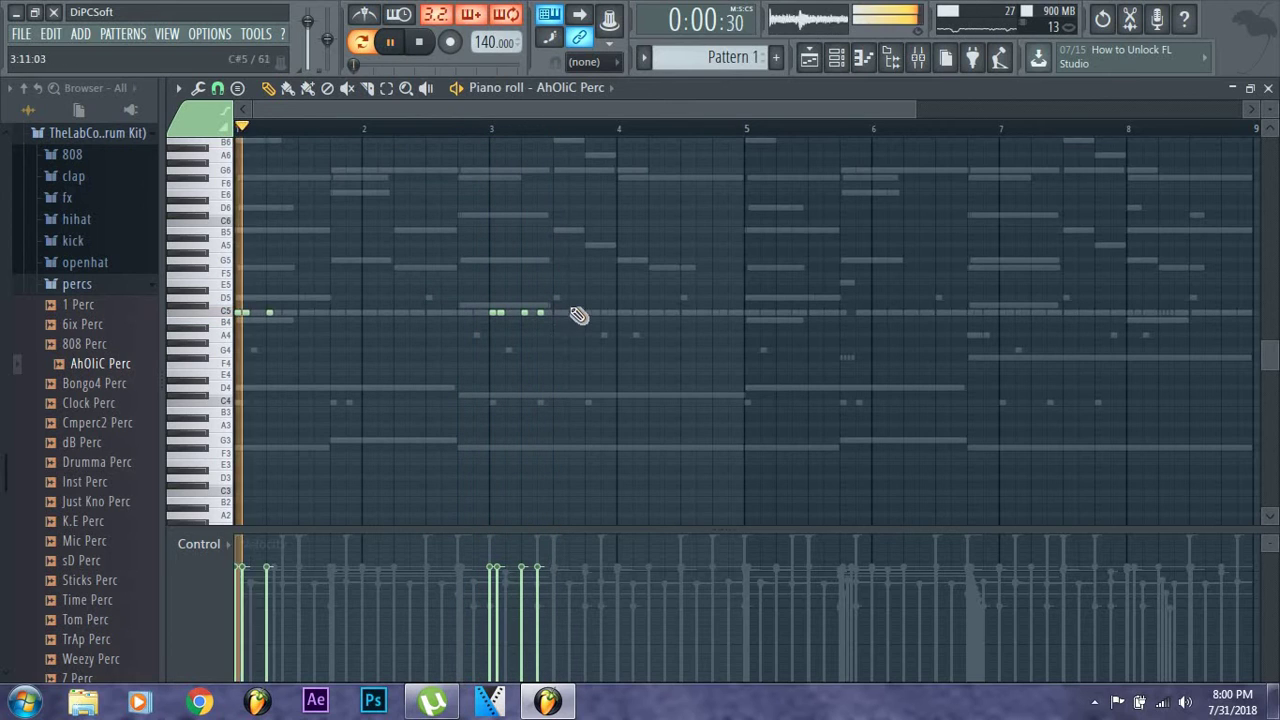
Duplicate all AhOliC Perc notes from bars 1 and 3 so that the copies start at bars 5 and 7
{"action": "left_click_drag", "start_coordinate": [594, 306], "coordinate": [609, 360]}
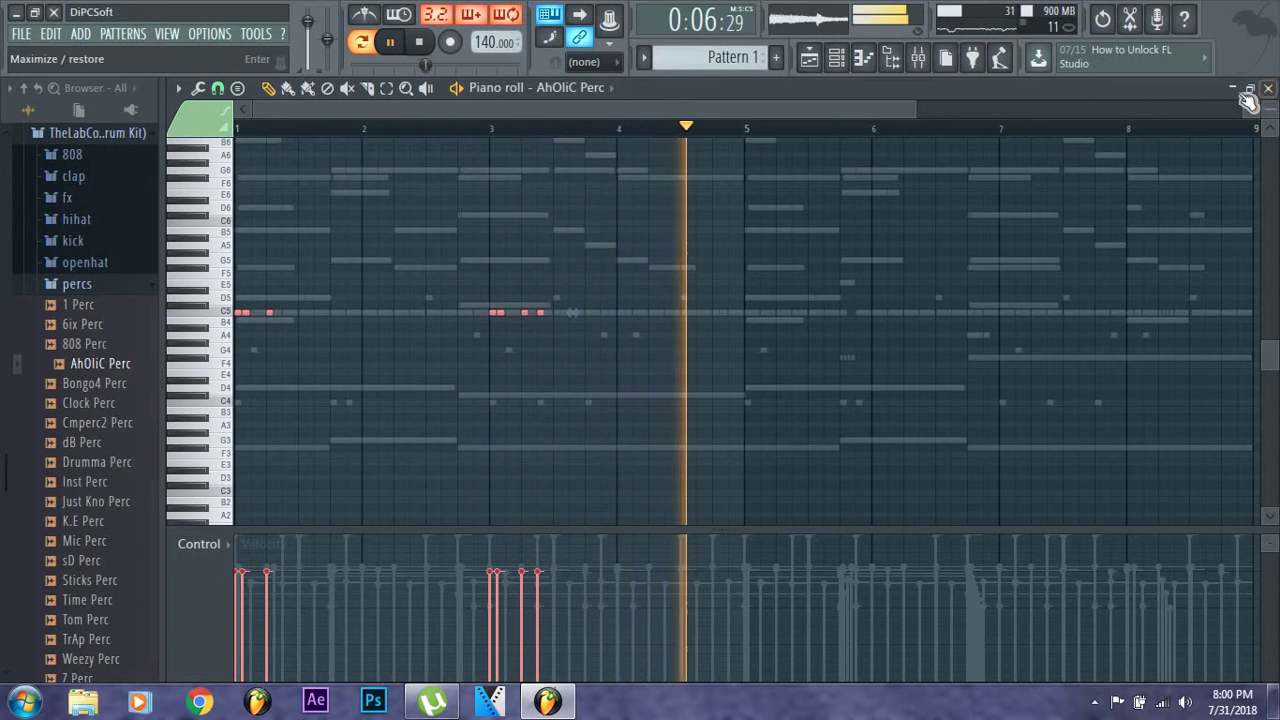
{"action": "left_click_drag", "start_coordinate": [234, 296], "coordinate": [610, 458]}
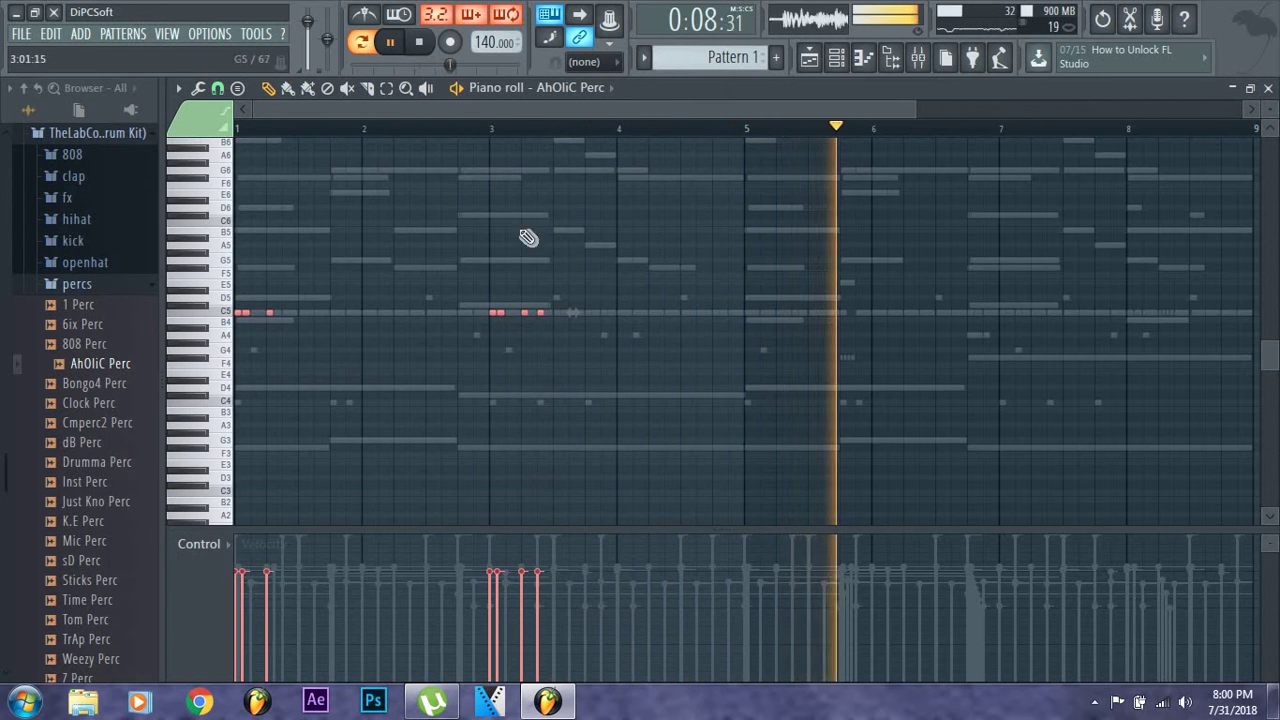
{"action": "key", "text": "ctrl+b"}
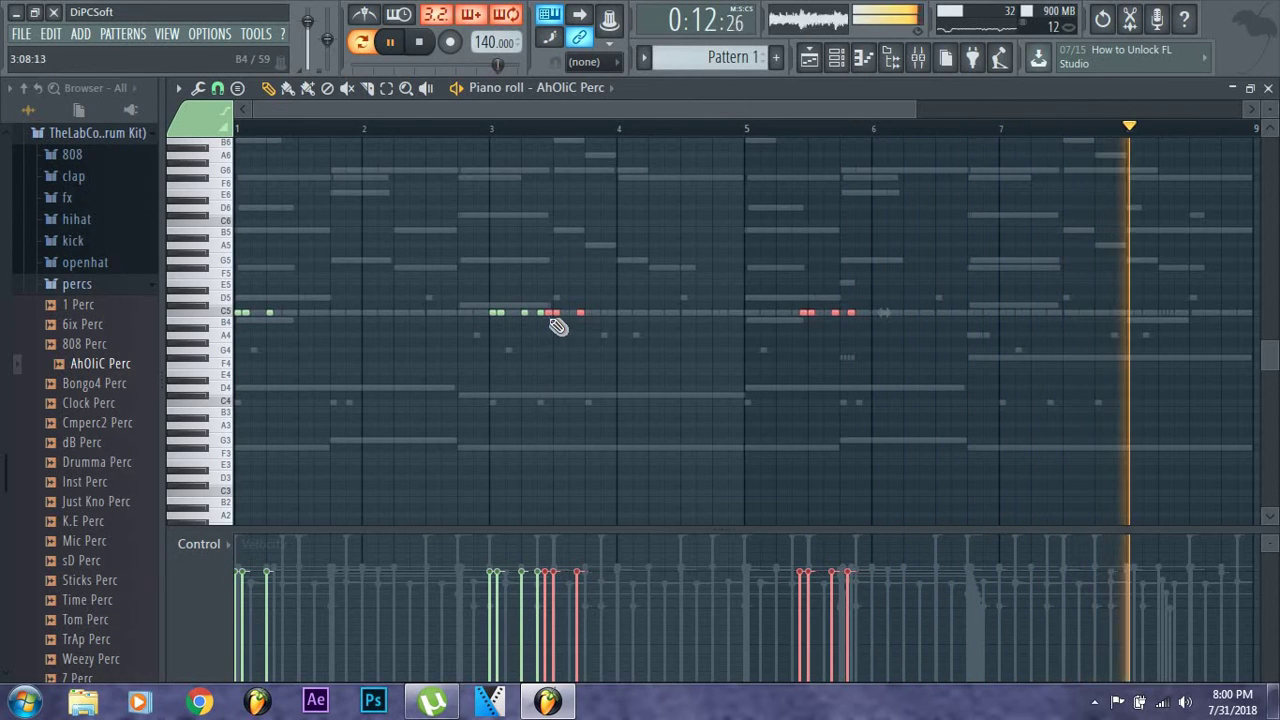
{"action": "left_click_drag", "start_coordinate": [558, 327], "coordinate": [760, 314]}
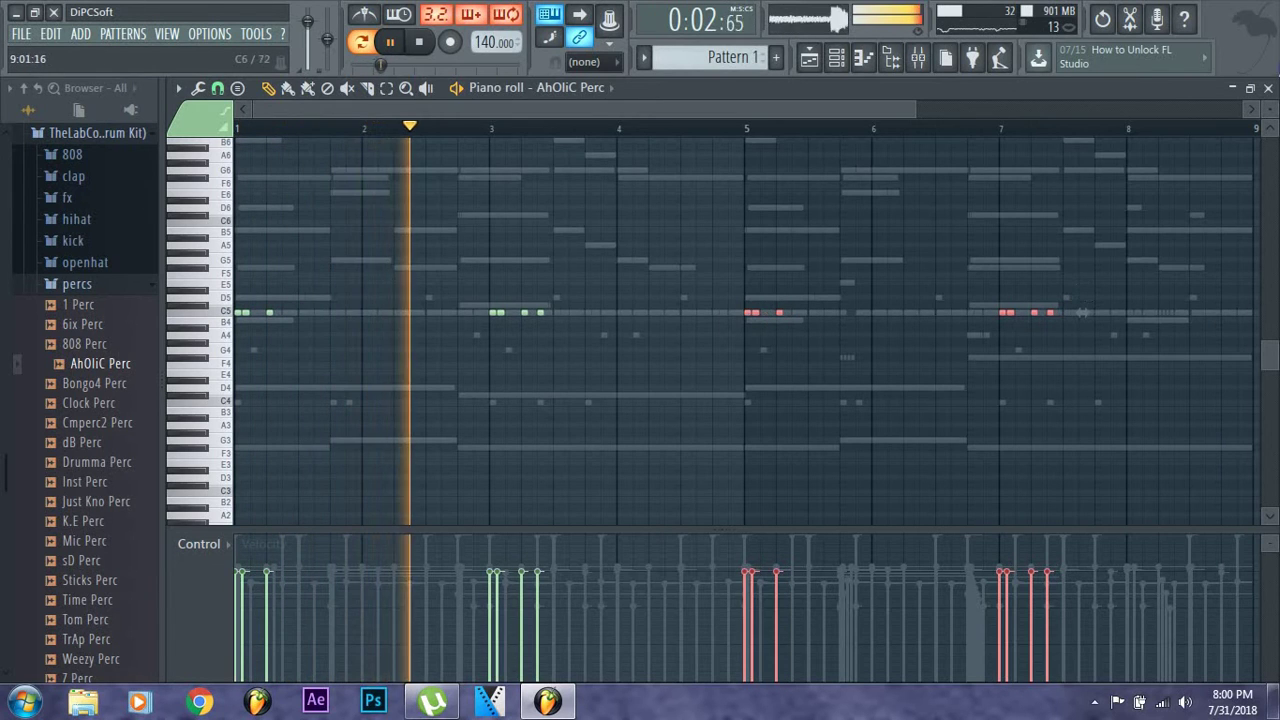
{"action": "key", "text": "F7"}
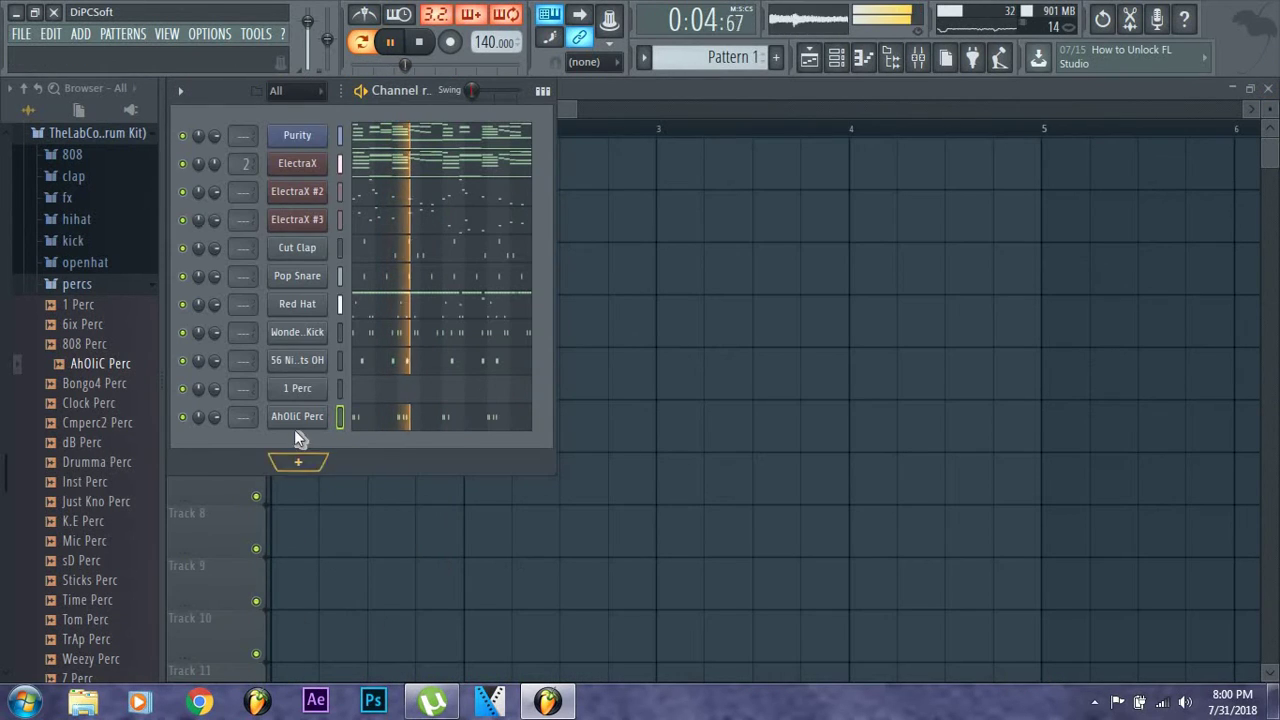
Place 1 Perc notes at C5 on step 13 of bars 1, 3, 5 and 7
{"action": "left_click", "coordinate": [413, 396]}
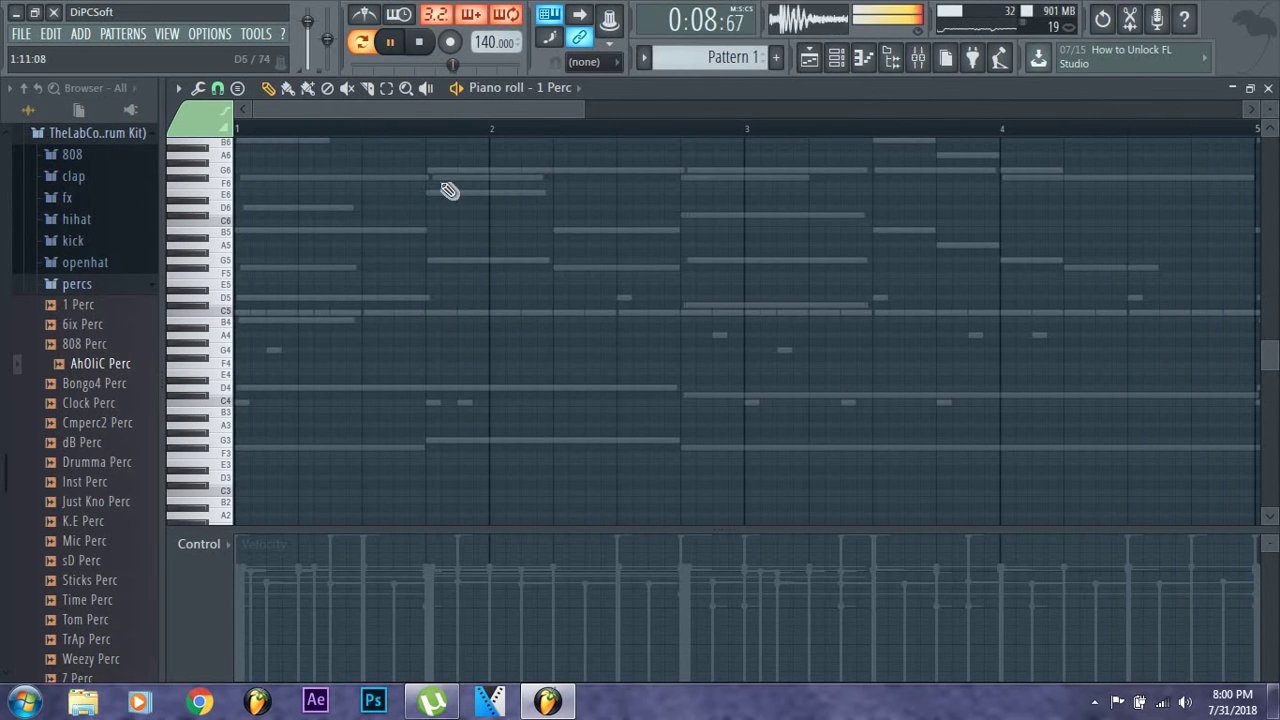
{"action": "left_click_drag", "start_coordinate": [585, 112], "coordinate": [915, 262]}
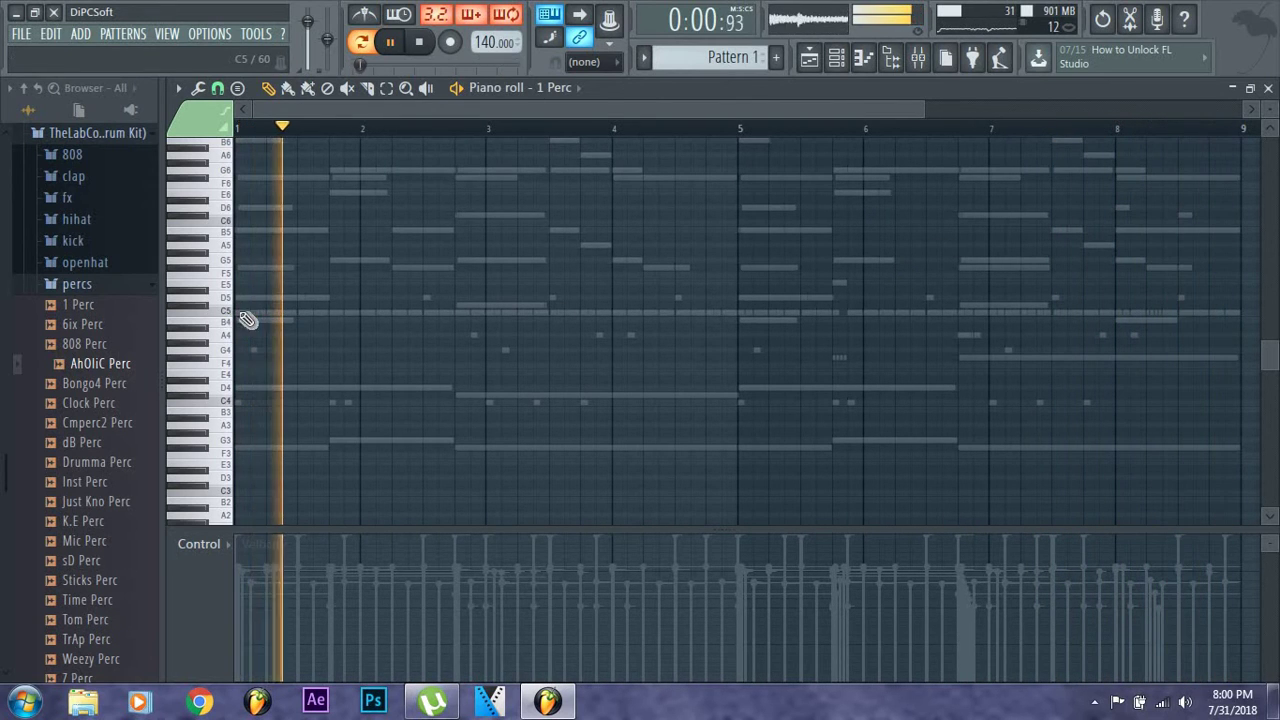
{"action": "key", "text": "space"}
{"action": "left_click", "coordinate": [335, 315]}
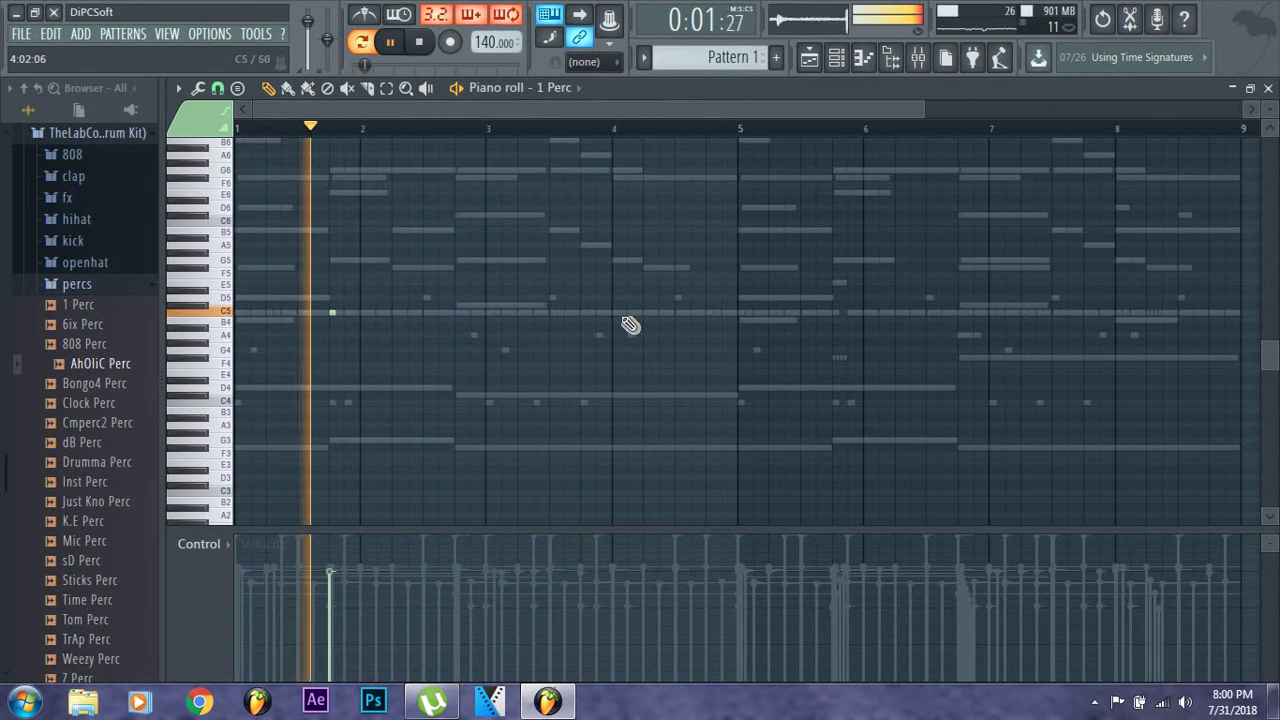
{"action": "left_click", "coordinate": [585, 314]}
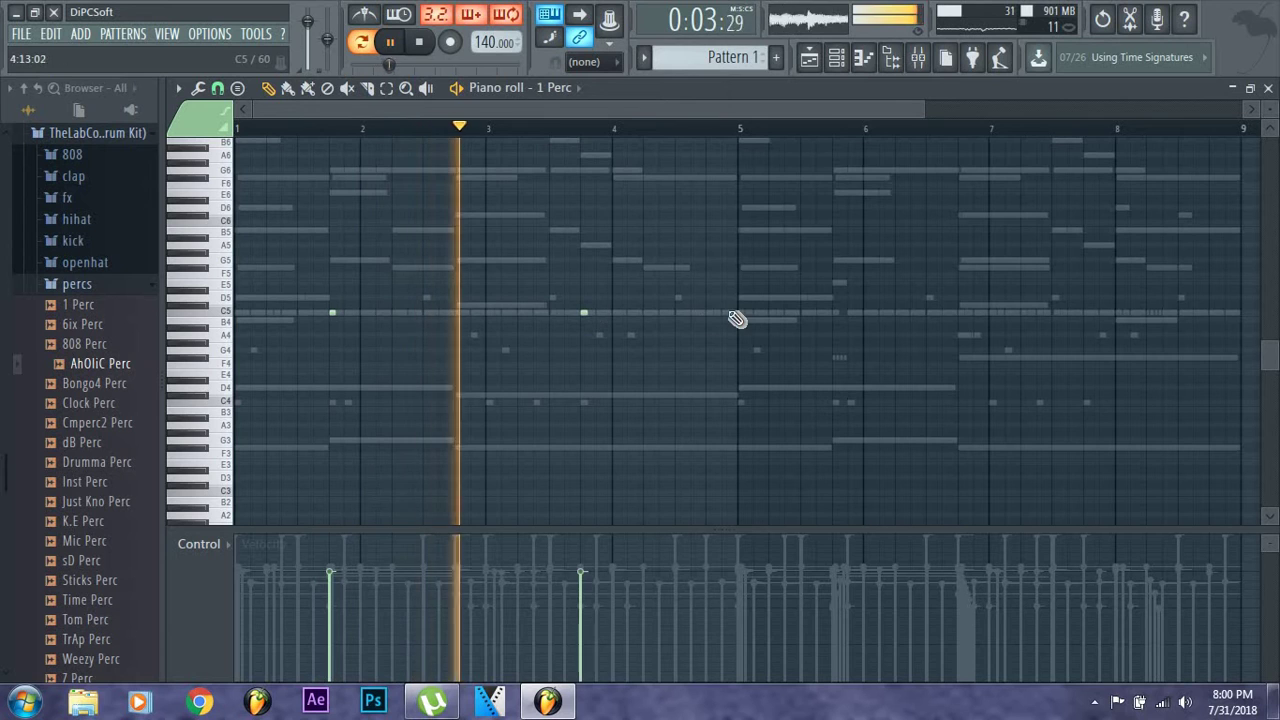
{"action": "left_click", "coordinate": [835, 314]}
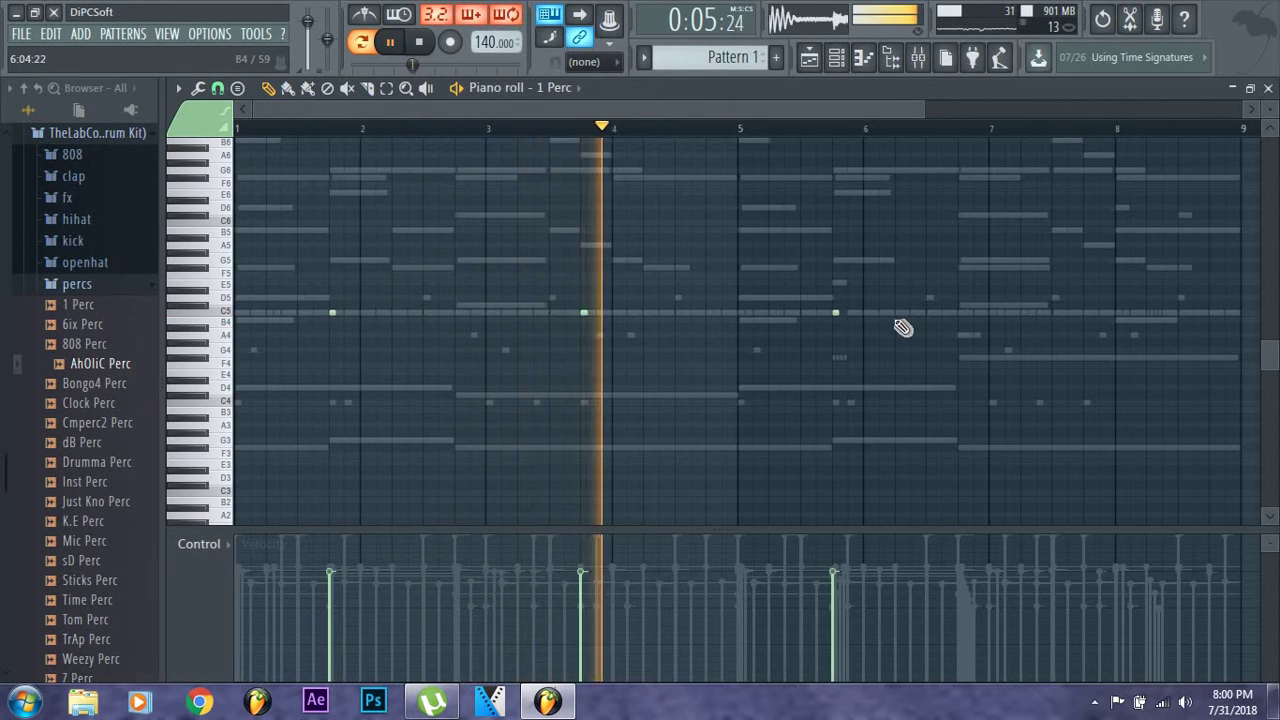
{"action": "left_click", "coordinate": [1087, 314]}
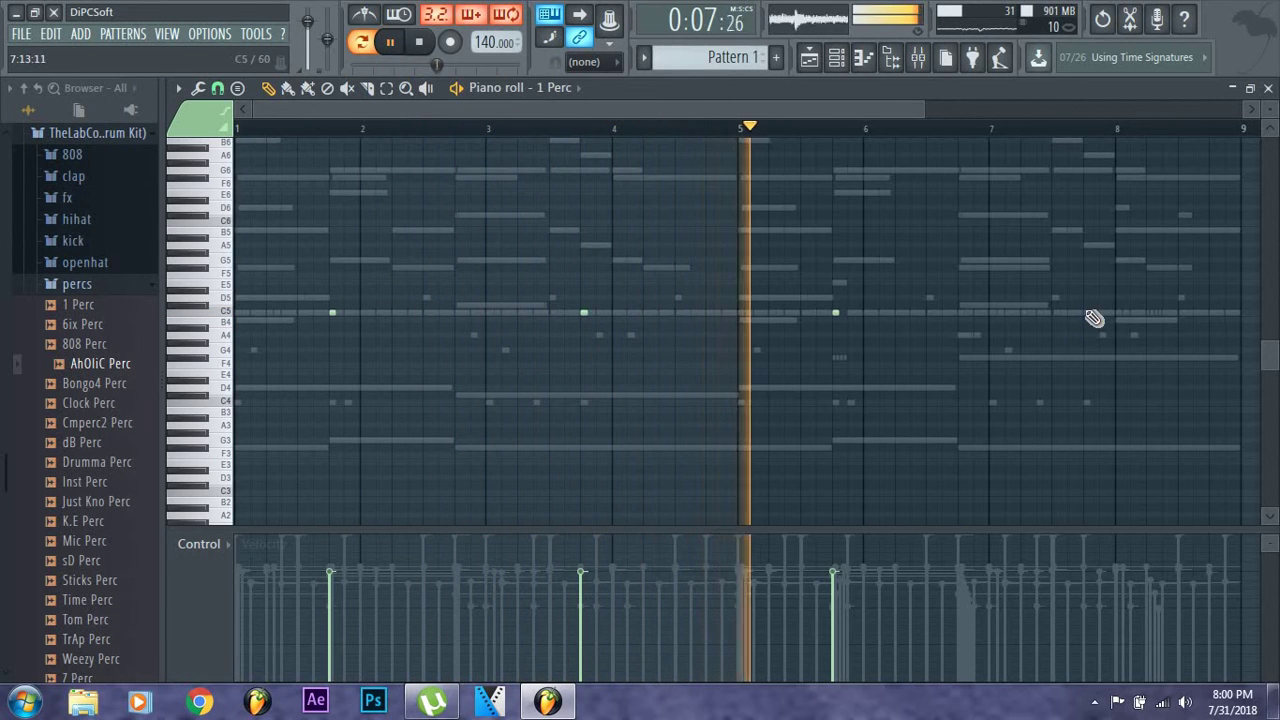
{"action": "left_click", "coordinate": [1268, 88]}
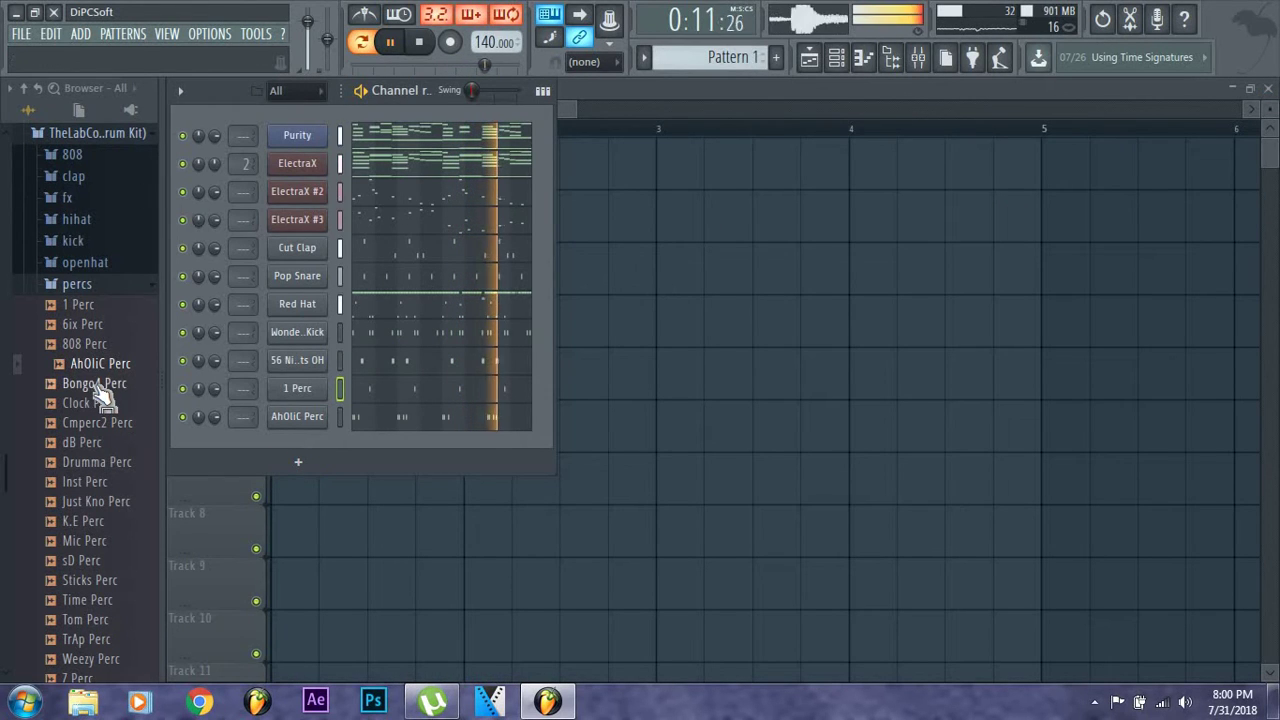
Add Bongo4 Perc as a new channel, copy the AhOliC Perc notes into it and mute AhOliC Perc
{"action": "left_click_drag", "start_coordinate": [108, 412], "coordinate": [309, 430]}
{"action": "right_click", "coordinate": [300, 442]}
{"action": "left_click", "coordinate": [506, 436]}
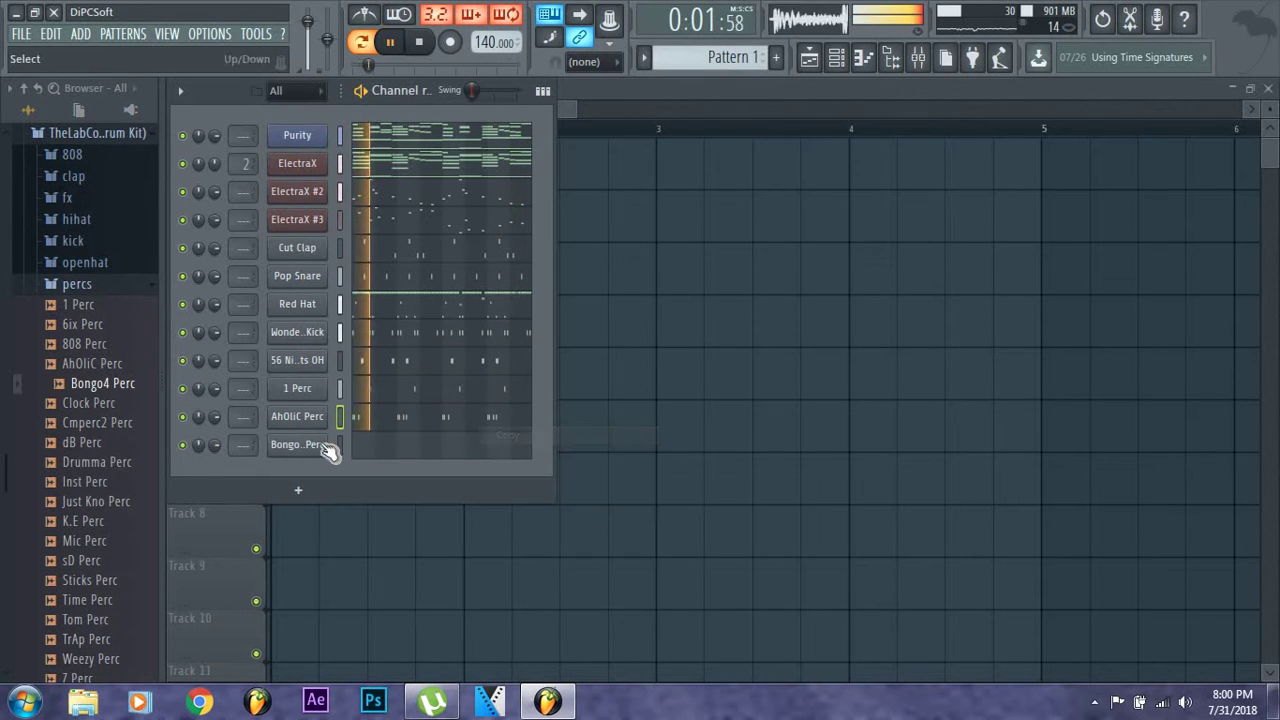
{"action": "right_click", "coordinate": [318, 447]}
{"action": "left_click", "coordinate": [507, 481]}
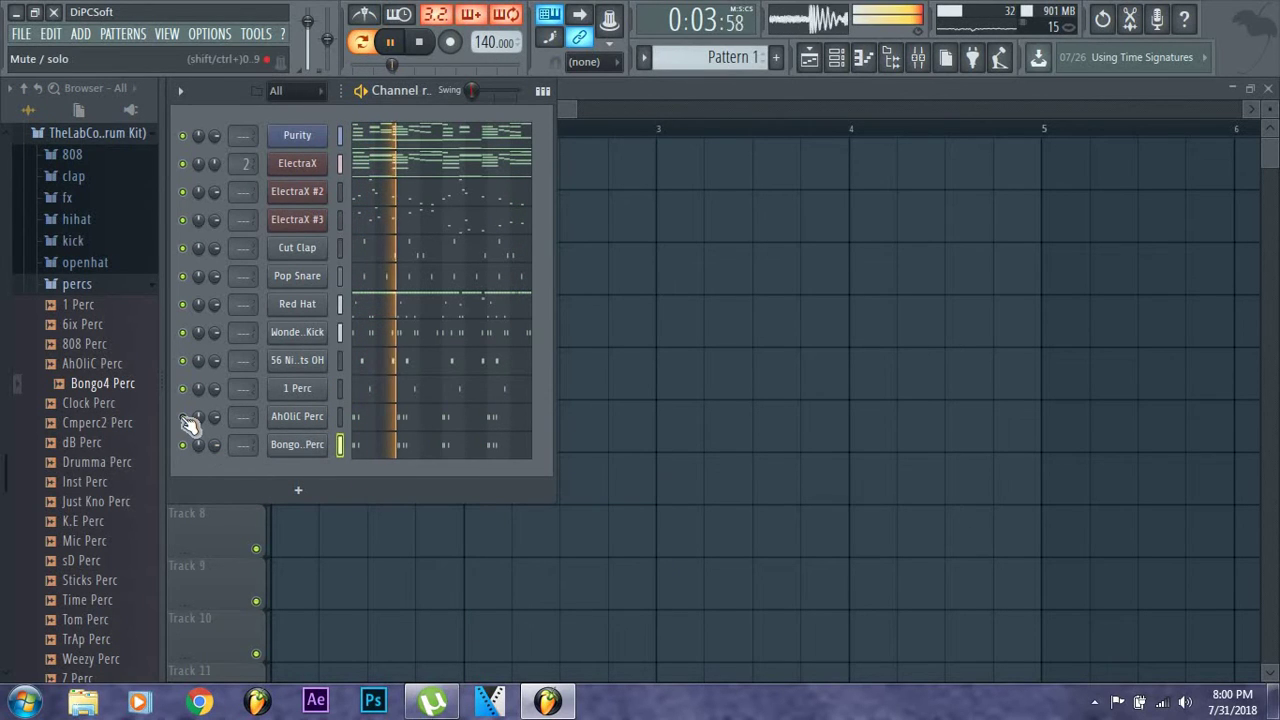
Preview the Clock Perc, Cmperc2 Perc, dB Perc and Drumma Perc samples
{"action": "left_click", "coordinate": [86, 404]}
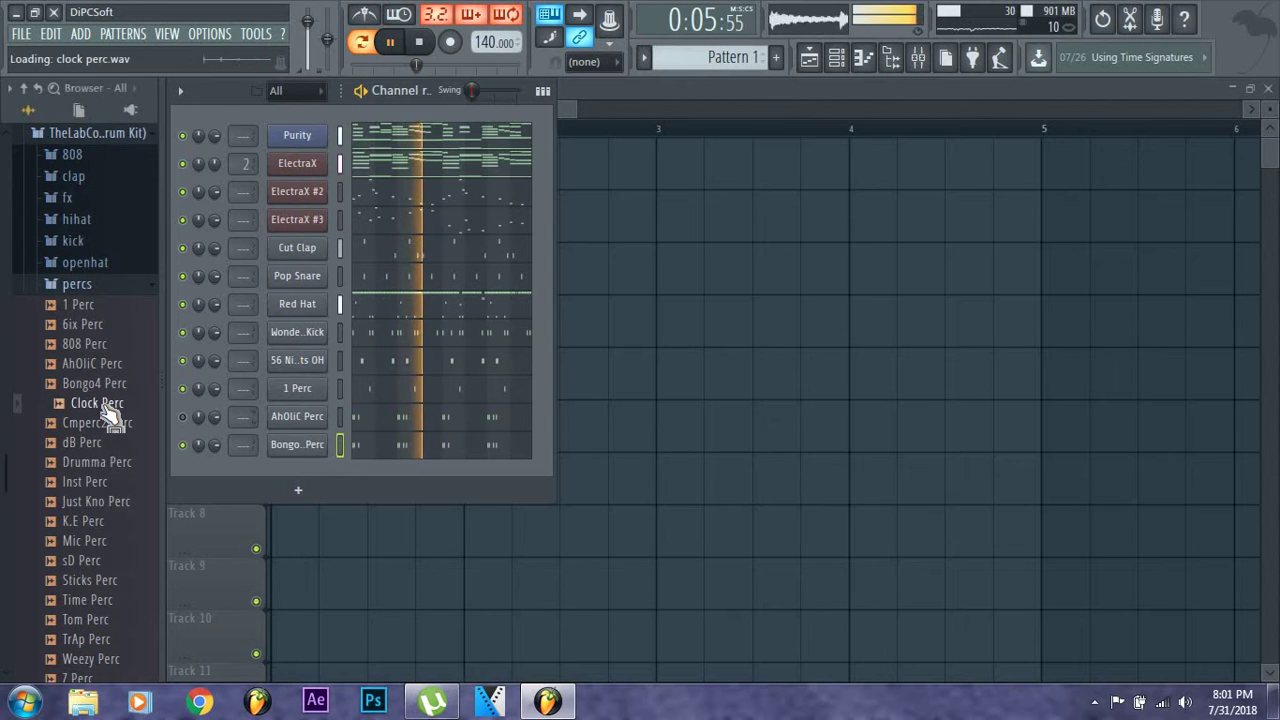
{"action": "left_click", "coordinate": [98, 423]}
{"action": "left_click", "coordinate": [106, 444]}
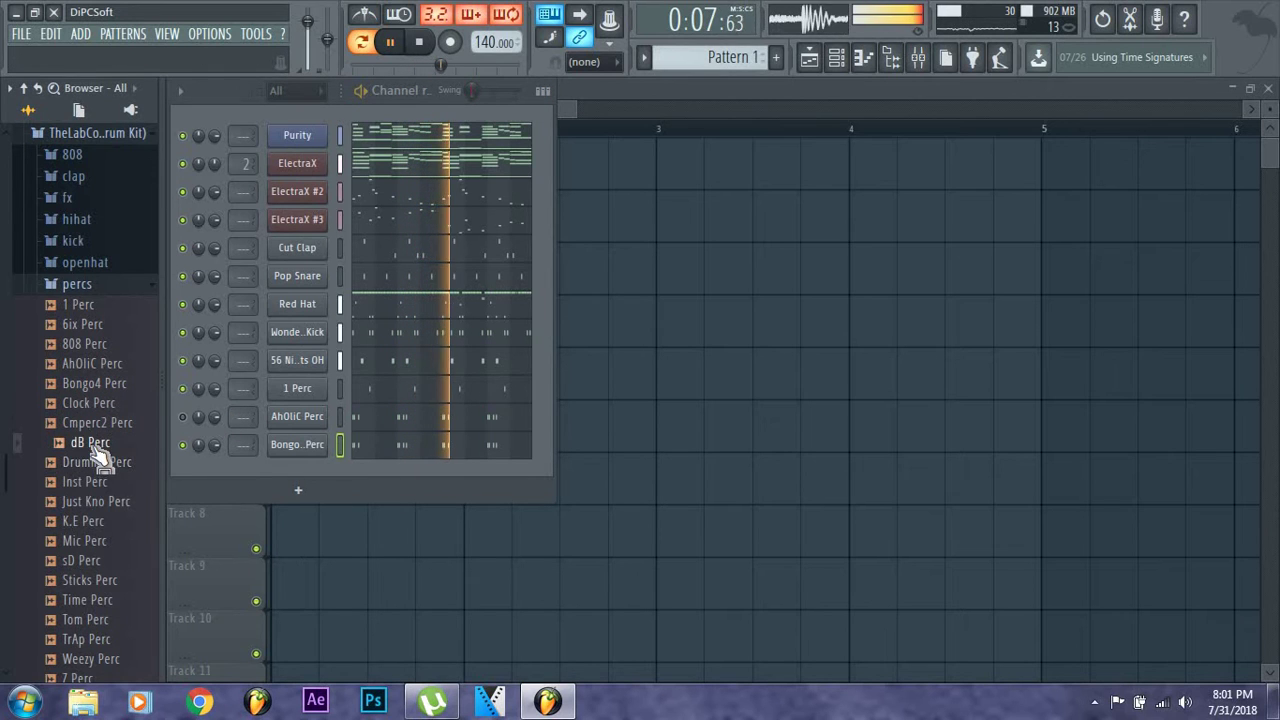
{"action": "left_click", "coordinate": [104, 462]}
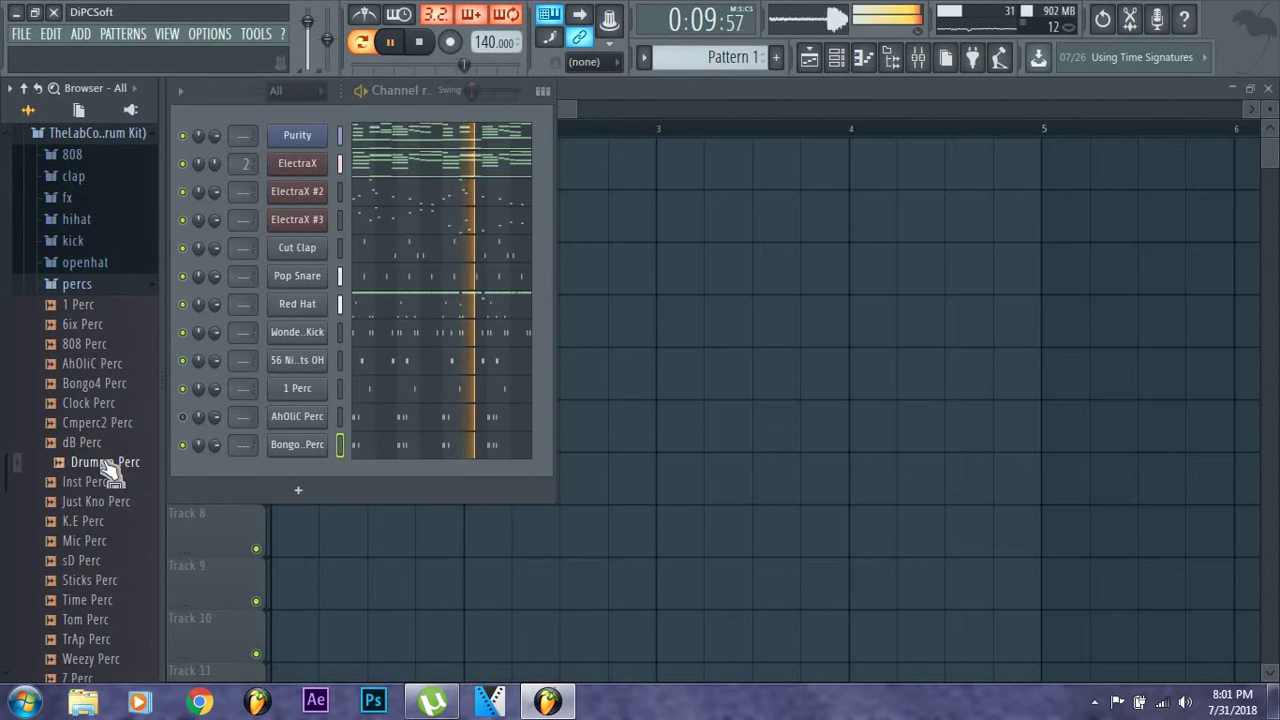
Preview the next percussion samples, add Mic Perc as a new channel and paste the copied percussion notes into it
{"action": "left_click", "coordinate": [102, 484]}
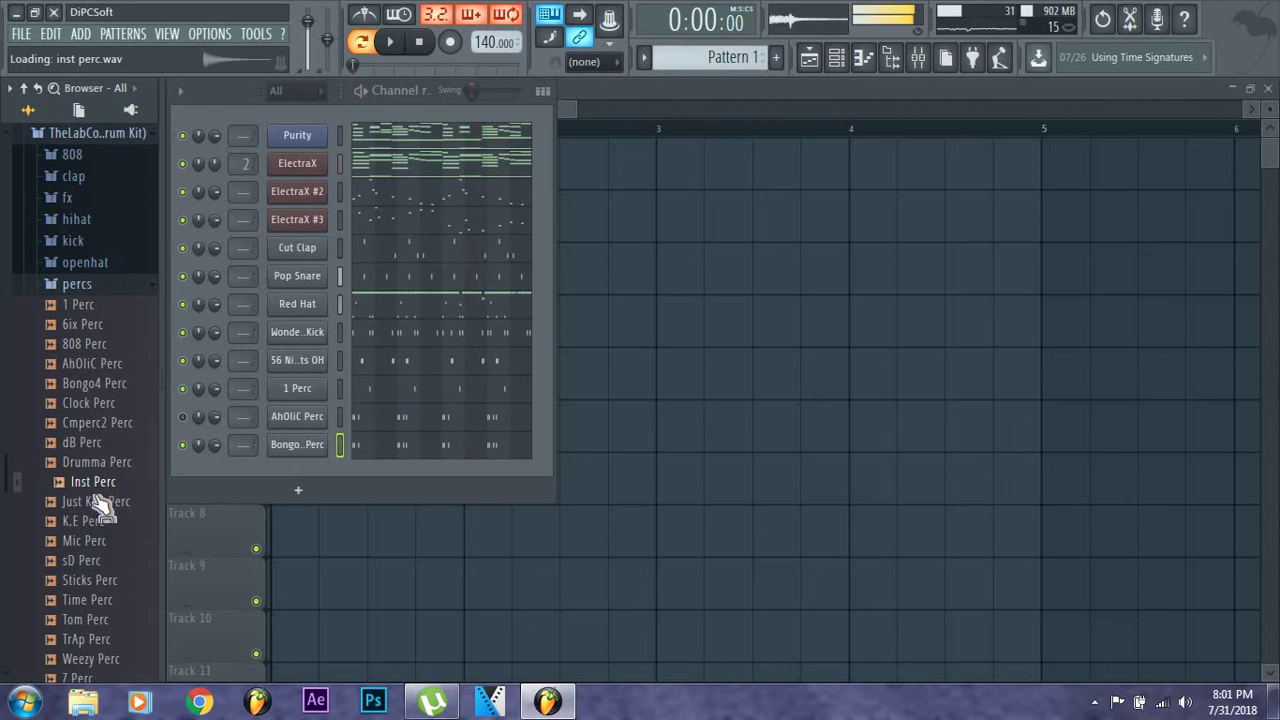
{"action": "left_click", "coordinate": [98, 503]}
{"action": "scroll", "coordinate": [104, 414], "scroll_direction": "down", "scroll_amount": 2}
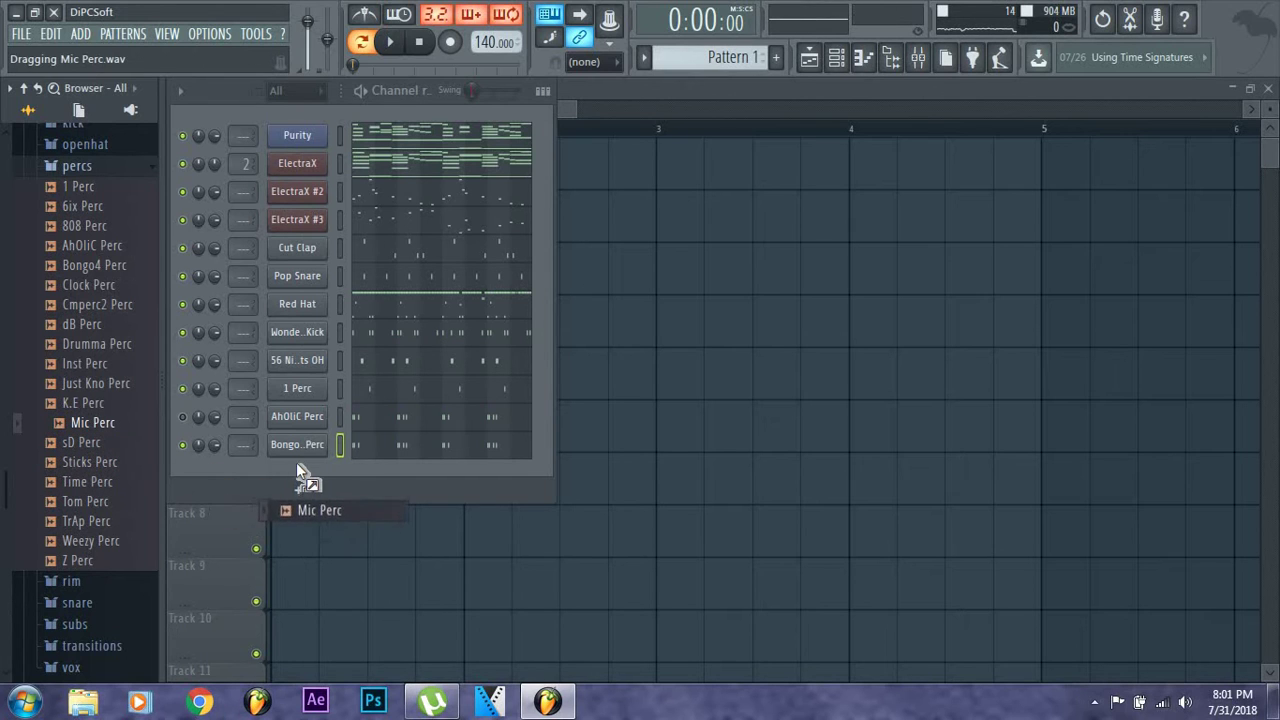
{"action": "left_click_drag", "start_coordinate": [300, 472], "coordinate": [300, 474]}
{"action": "right_click", "coordinate": [328, 466]}
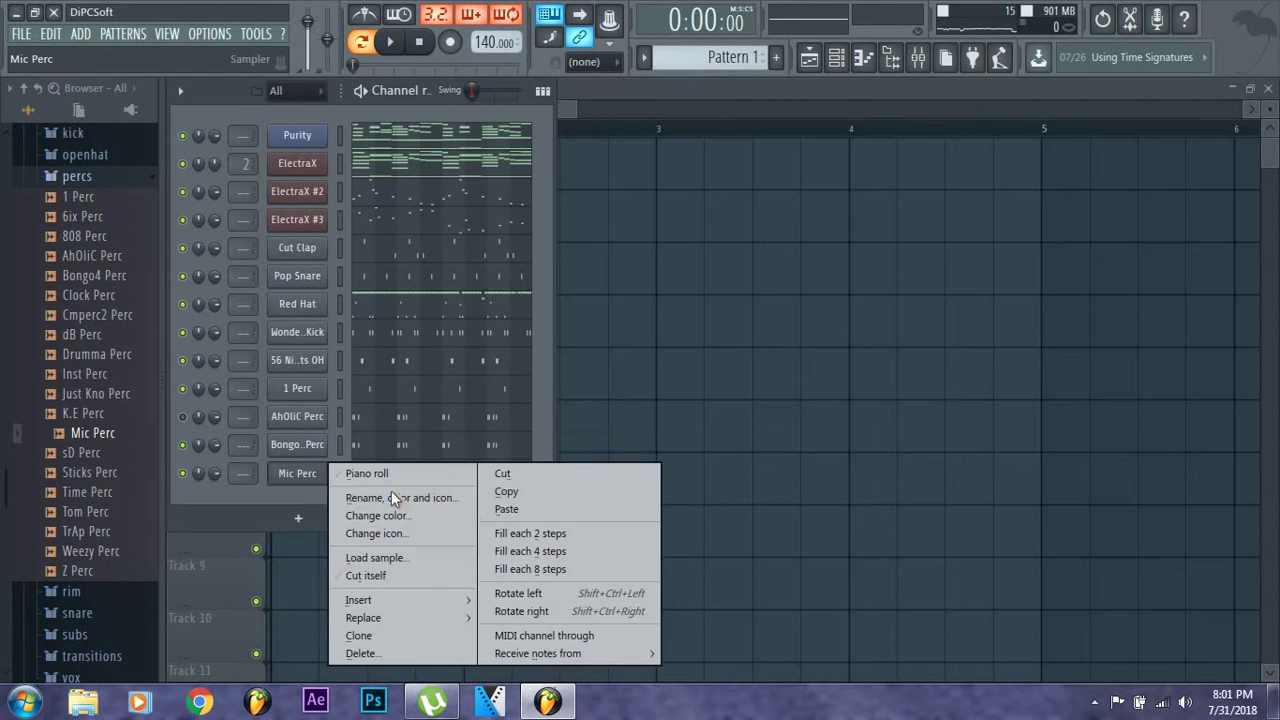
{"action": "left_click", "coordinate": [492, 510]}
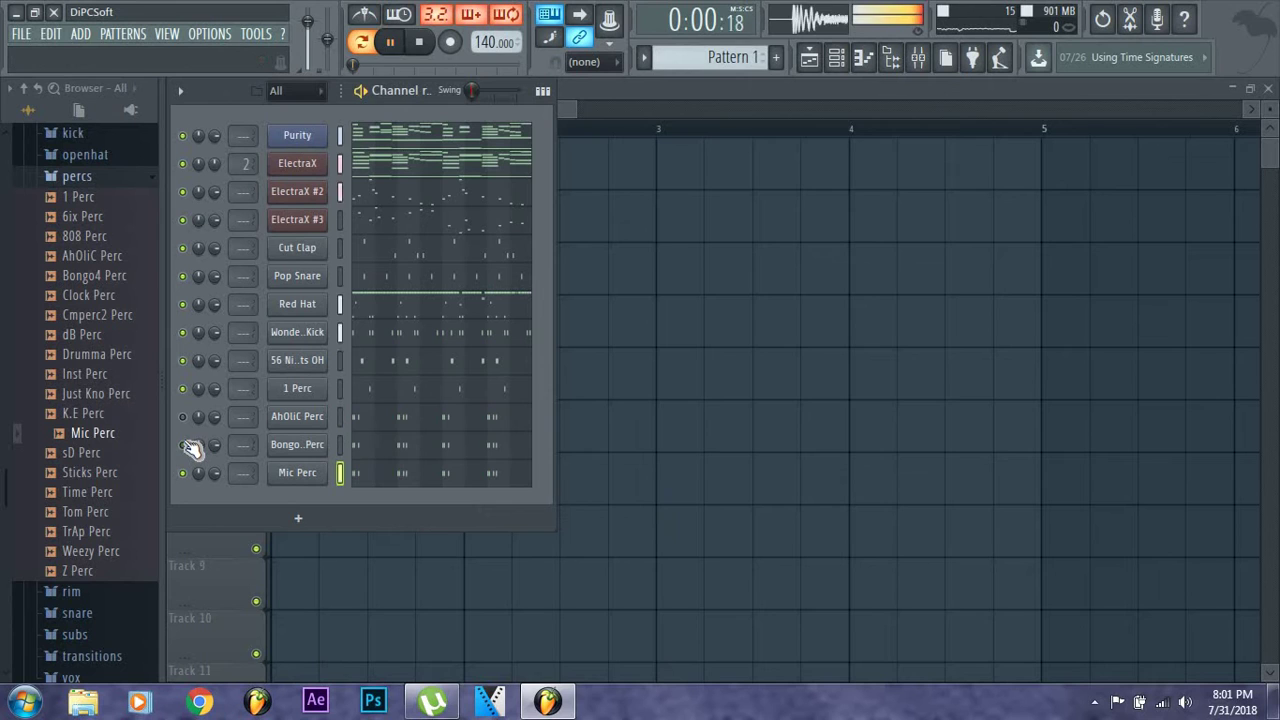
Delete the AhOliC Perc and Bongo4 Perc channels
{"action": "right_click", "coordinate": [292, 418]}
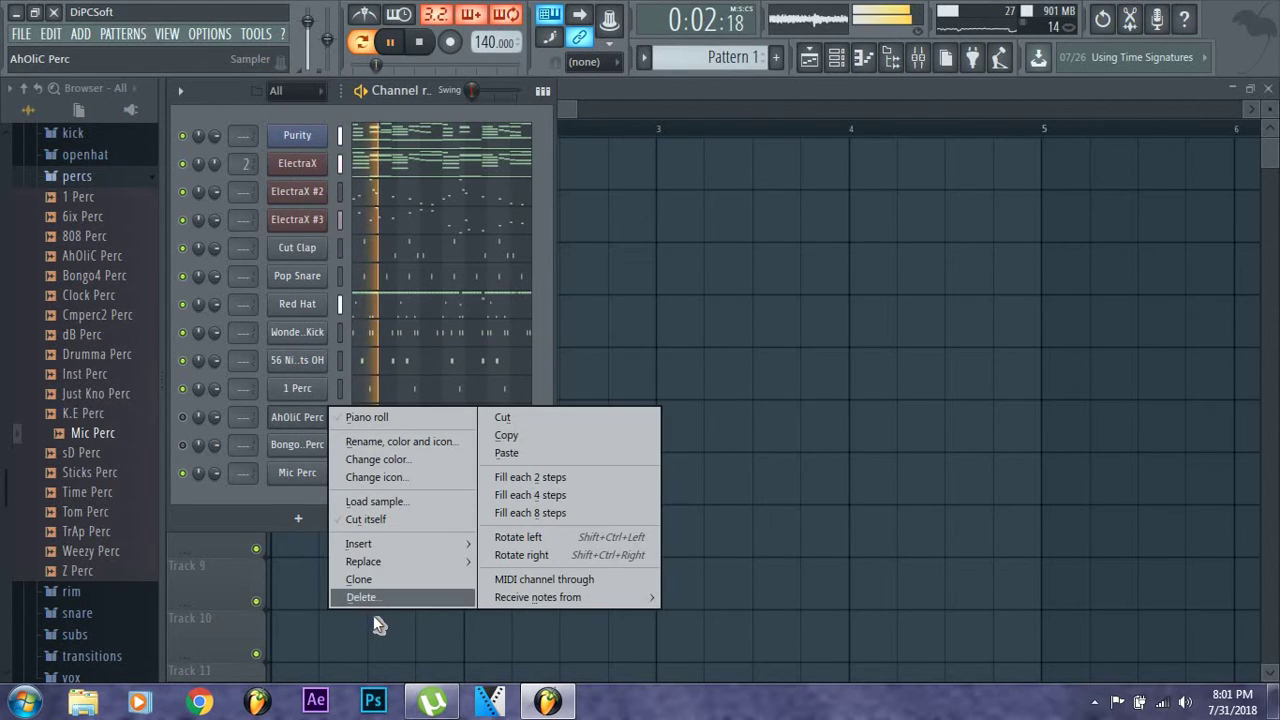
{"action": "left_click", "coordinate": [420, 596]}
{"action": "left_click", "coordinate": [735, 396]}
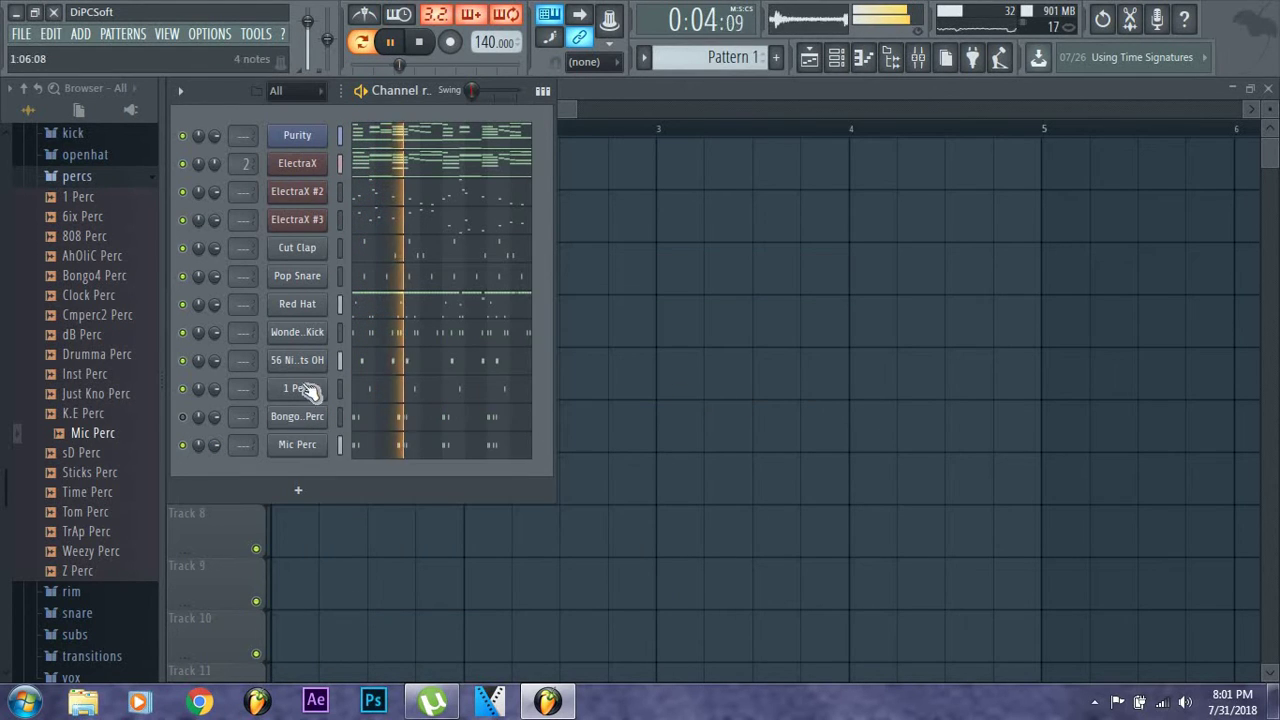
{"action": "right_click", "coordinate": [309, 418]}
{"action": "left_click", "coordinate": [410, 598]}
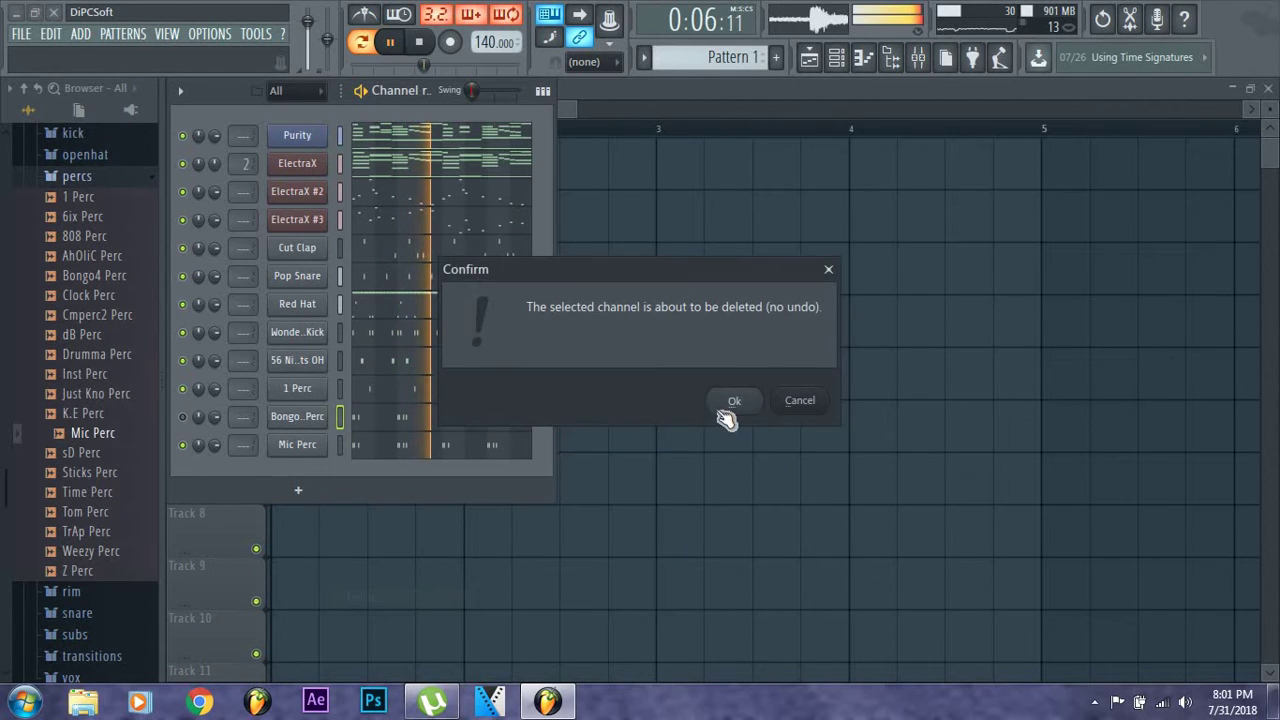
{"action": "left_click", "coordinate": [728, 410]}
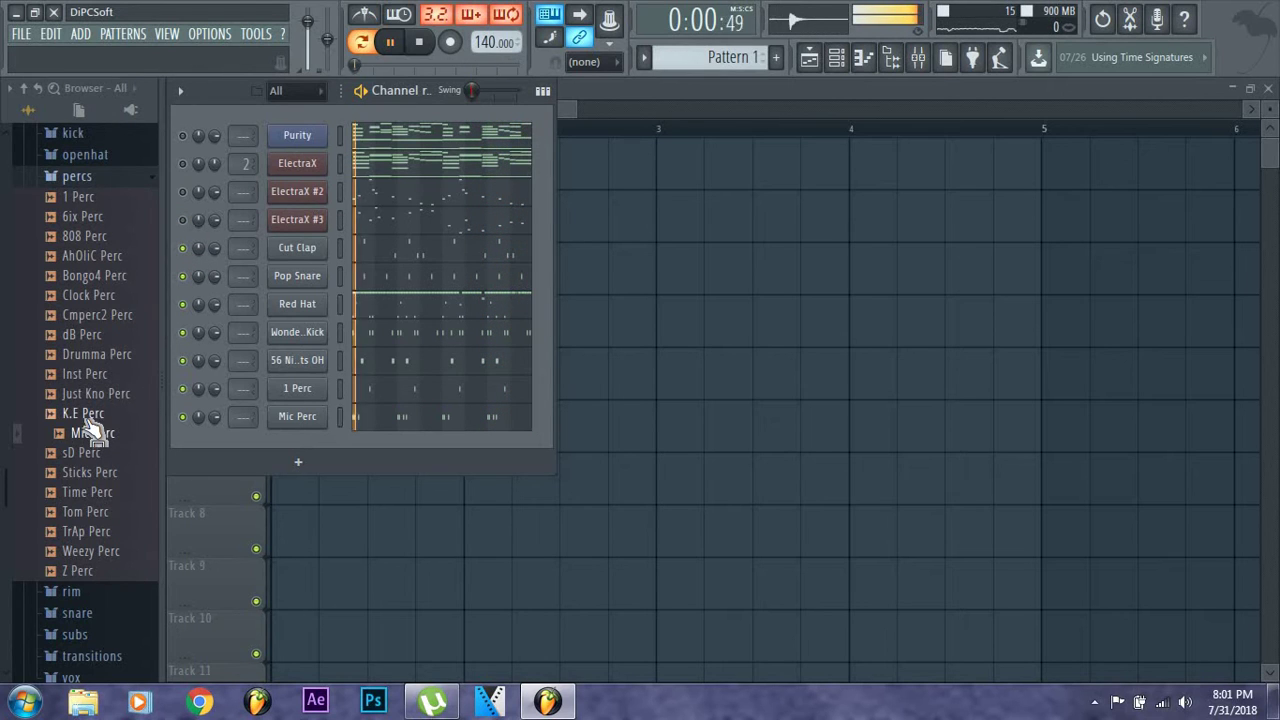
Add Sticks Perc as a new channel and show its empty piano roll
{"action": "left_click", "coordinate": [97, 474]}
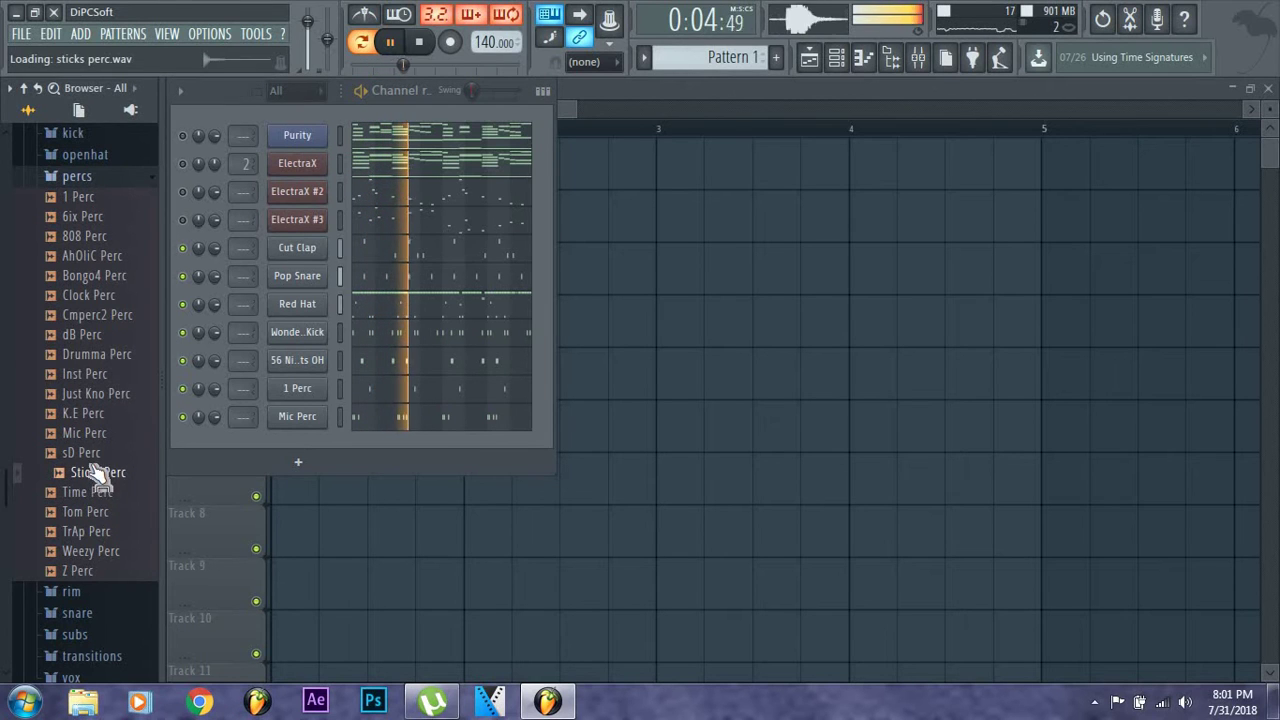
{"action": "left_click_drag", "start_coordinate": [115, 485], "coordinate": [406, 446]}
{"action": "left_click", "coordinate": [440, 416]}
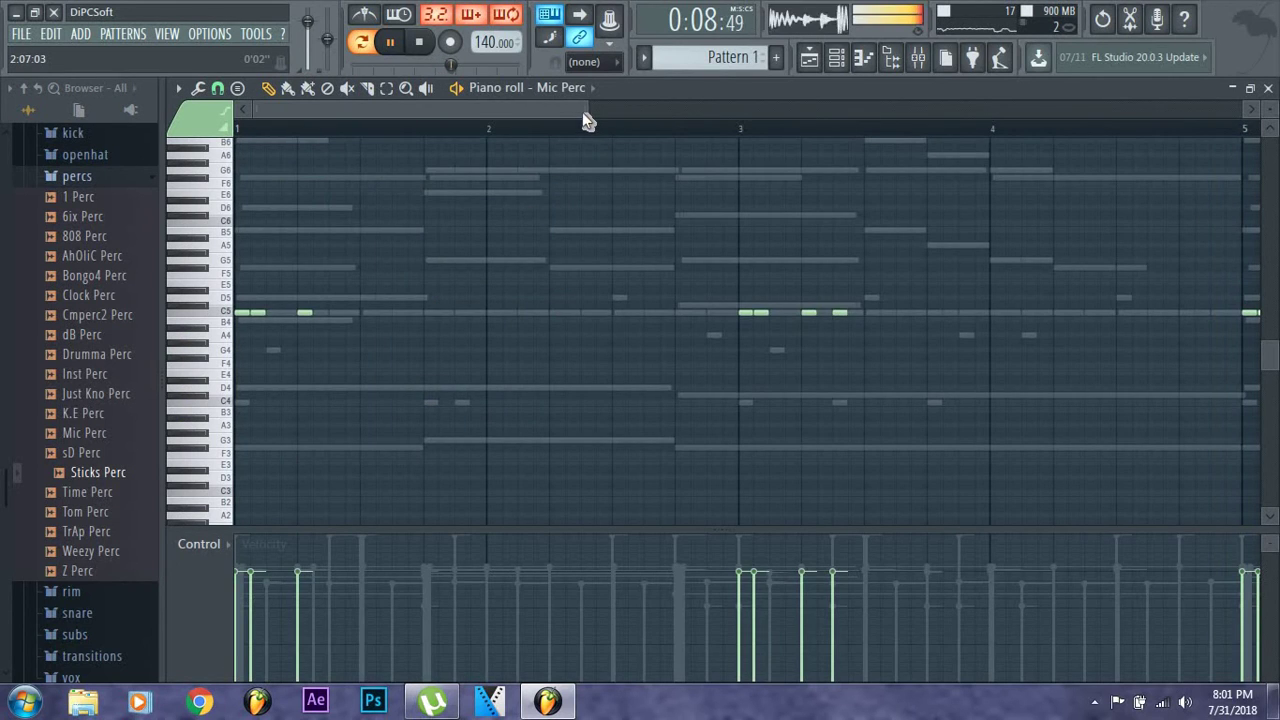
{"action": "scroll", "coordinate": [834, 143], "scroll_direction": "down", "scroll_amount": 3}
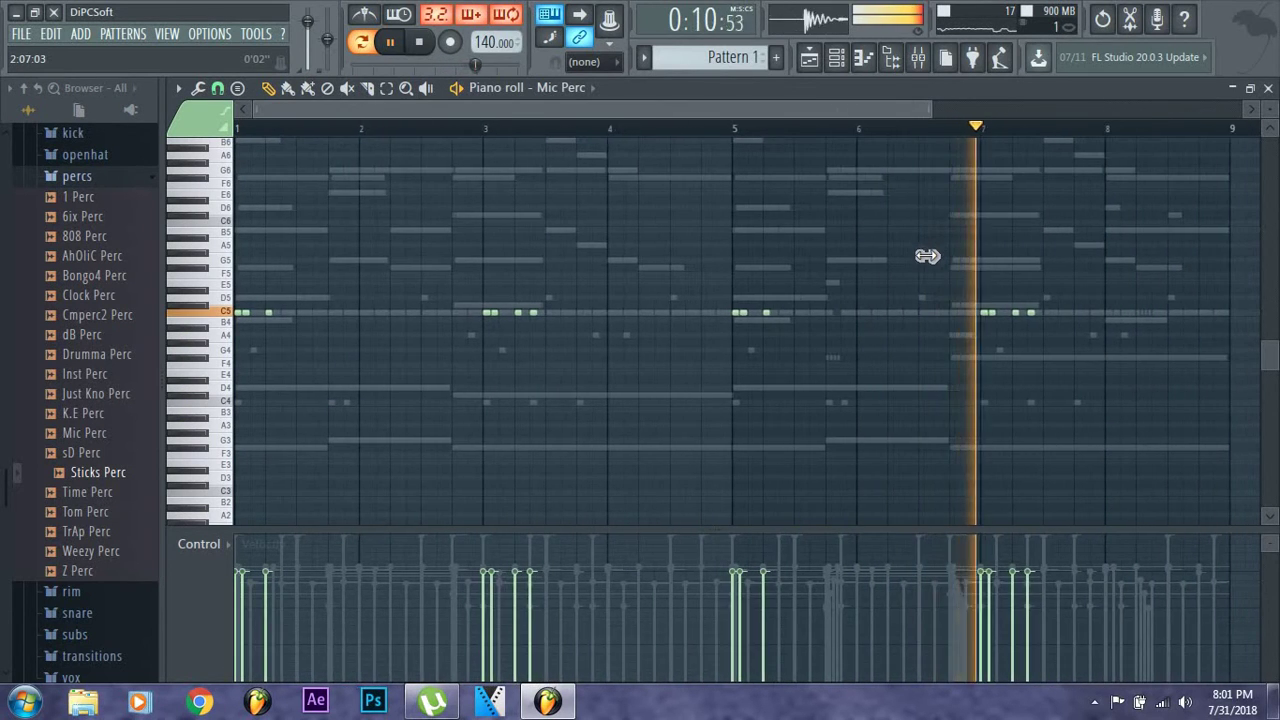
{"action": "left_click", "coordinate": [580, 87]}
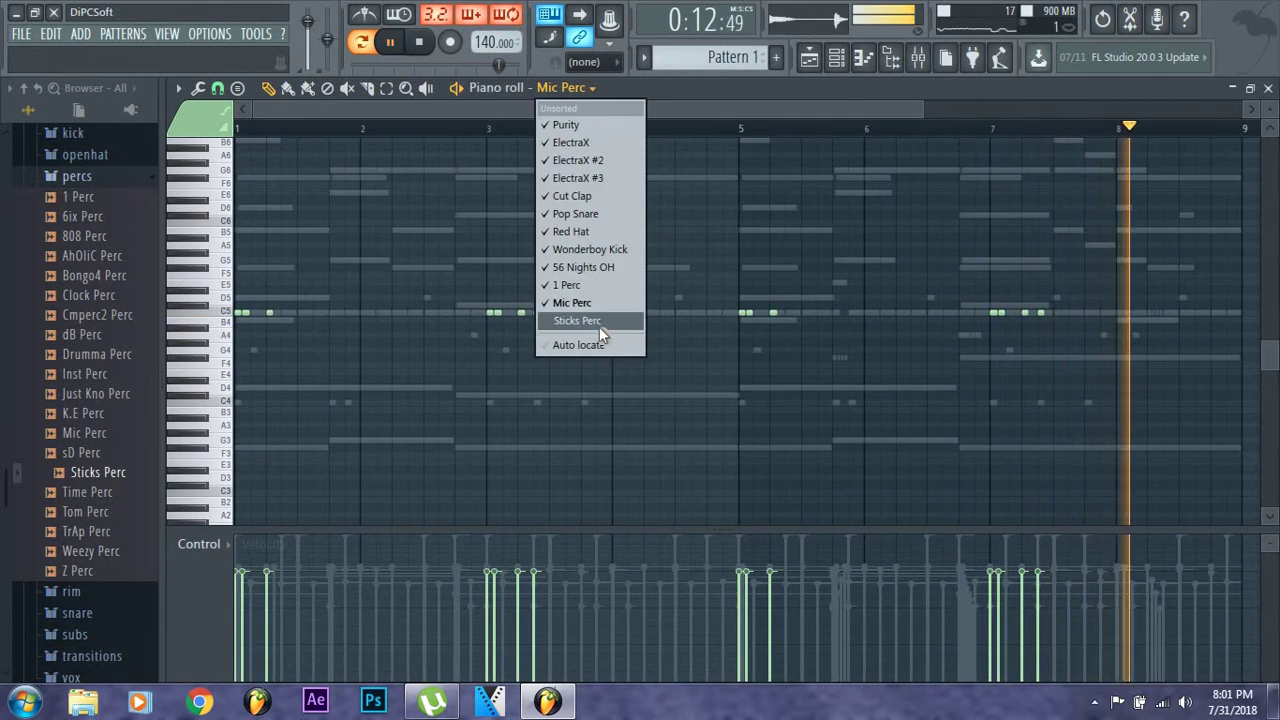
{"action": "left_click", "coordinate": [598, 322]}
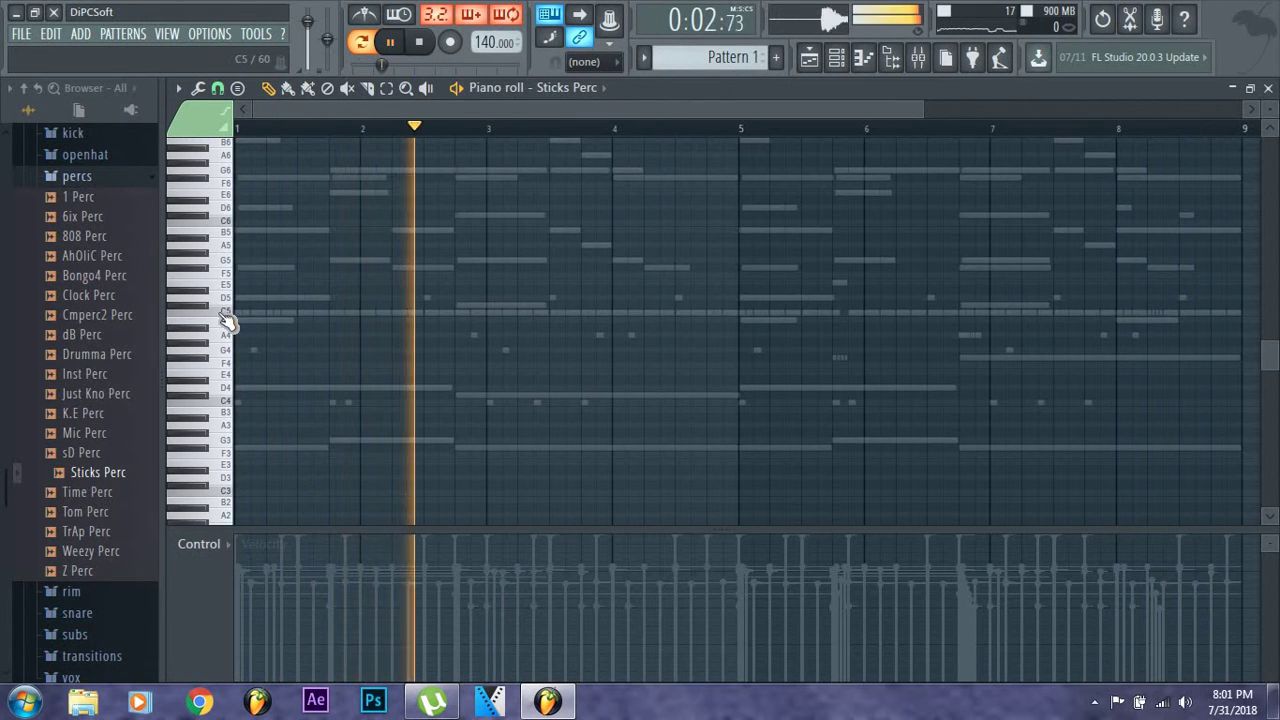
Place Sticks Perc notes at C5 on steps 5 and 11 of bar 1 while checking them against playback
{"action": "key", "text": "space"}
{"action": "key", "text": "space"}
{"action": "key", "text": "space"}
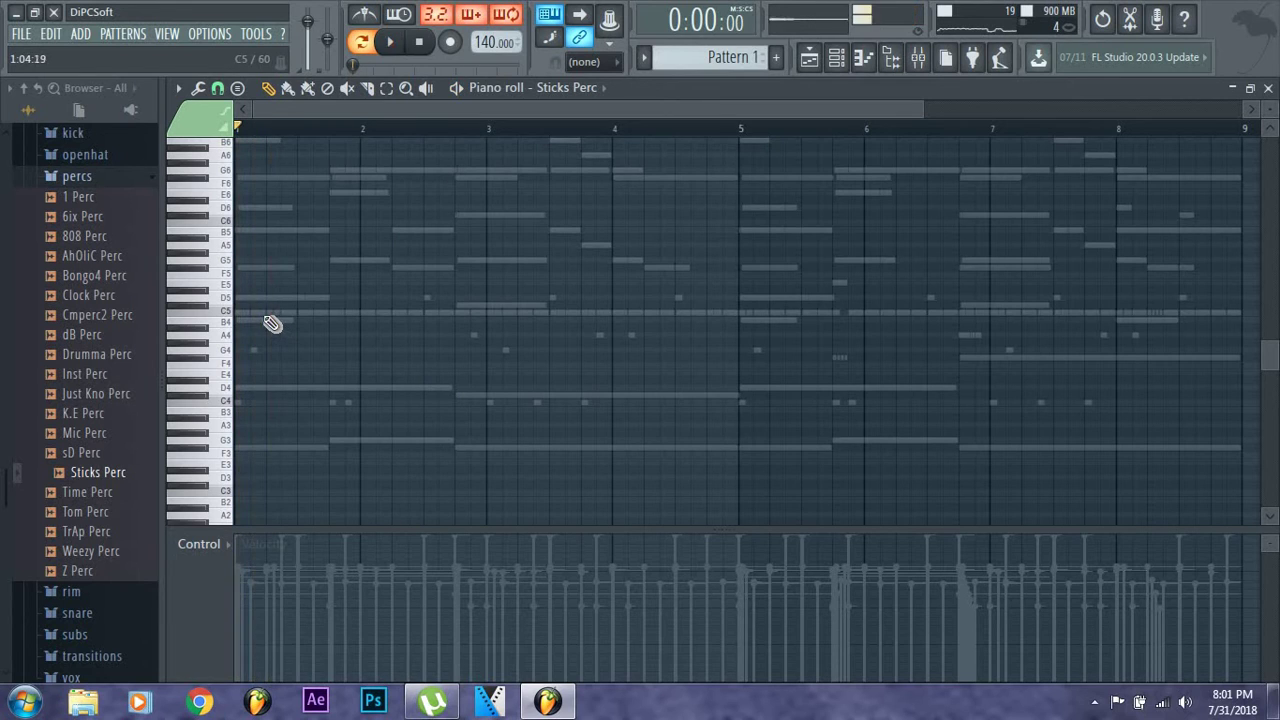
{"action": "key", "text": "space"}
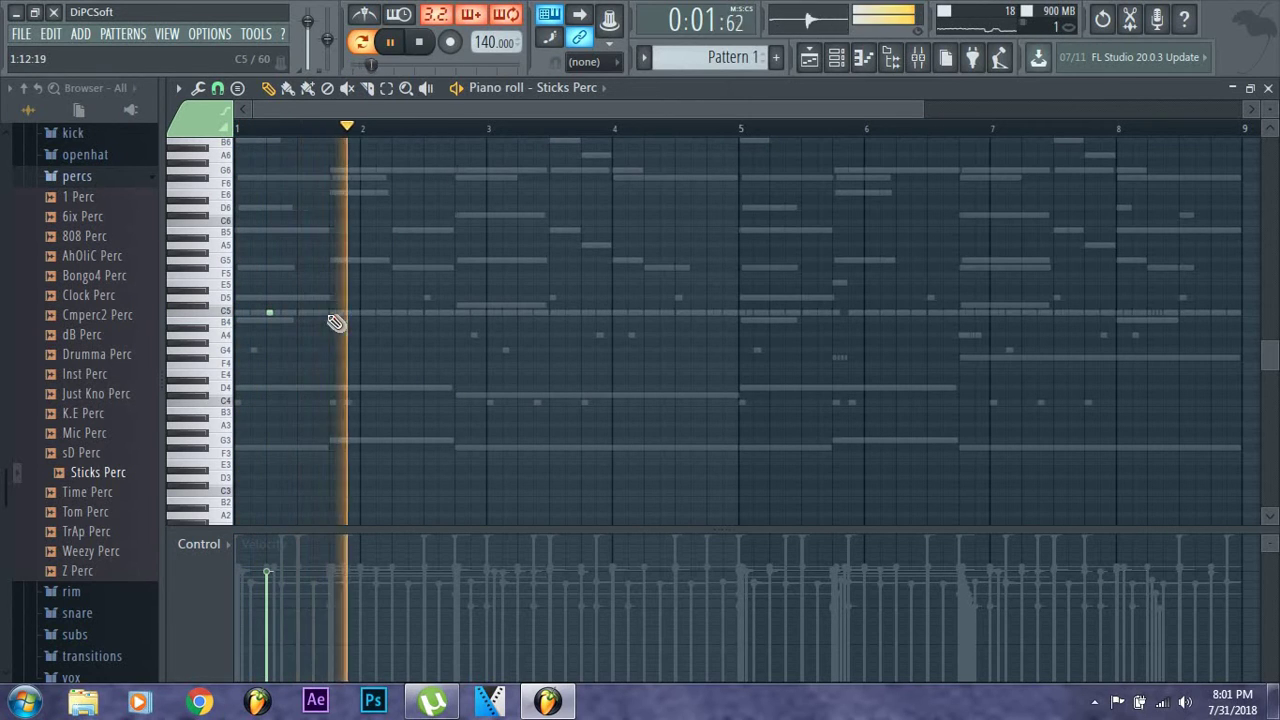
{"action": "key", "text": "space"}
{"action": "key", "text": "space"}
{"action": "key", "text": "space"}
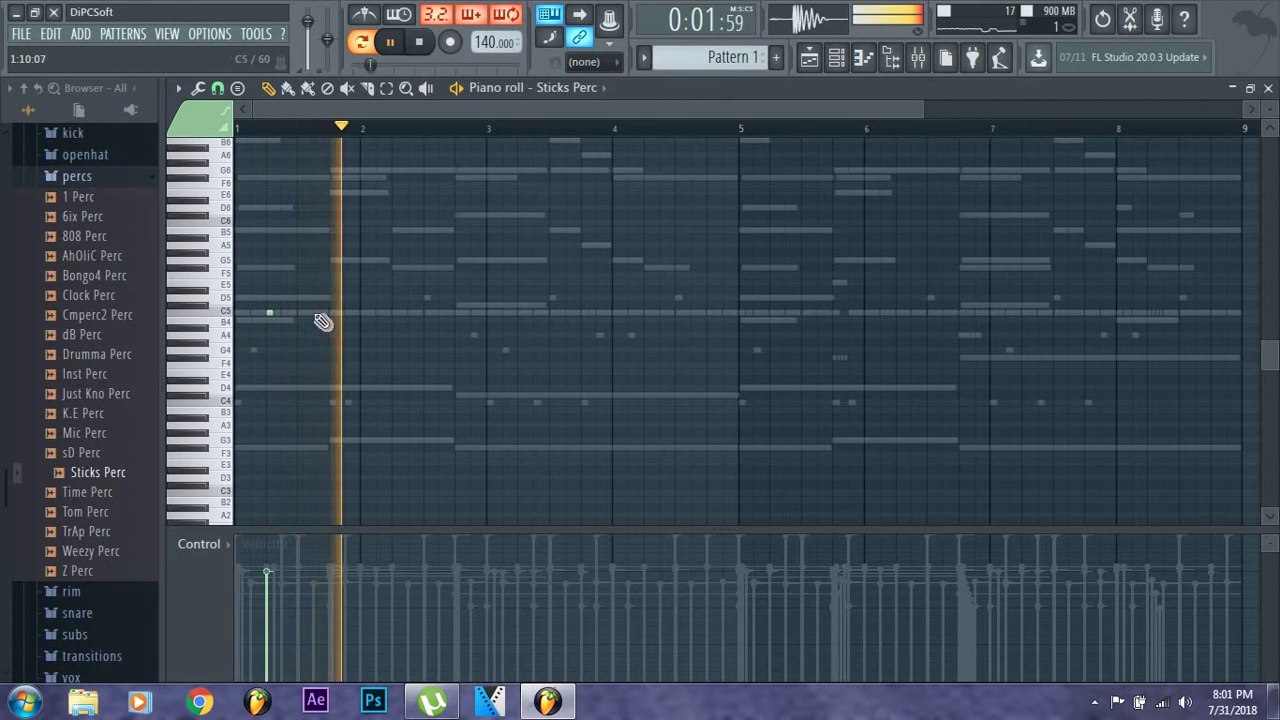
{"action": "left_click", "coordinate": [316, 313]}
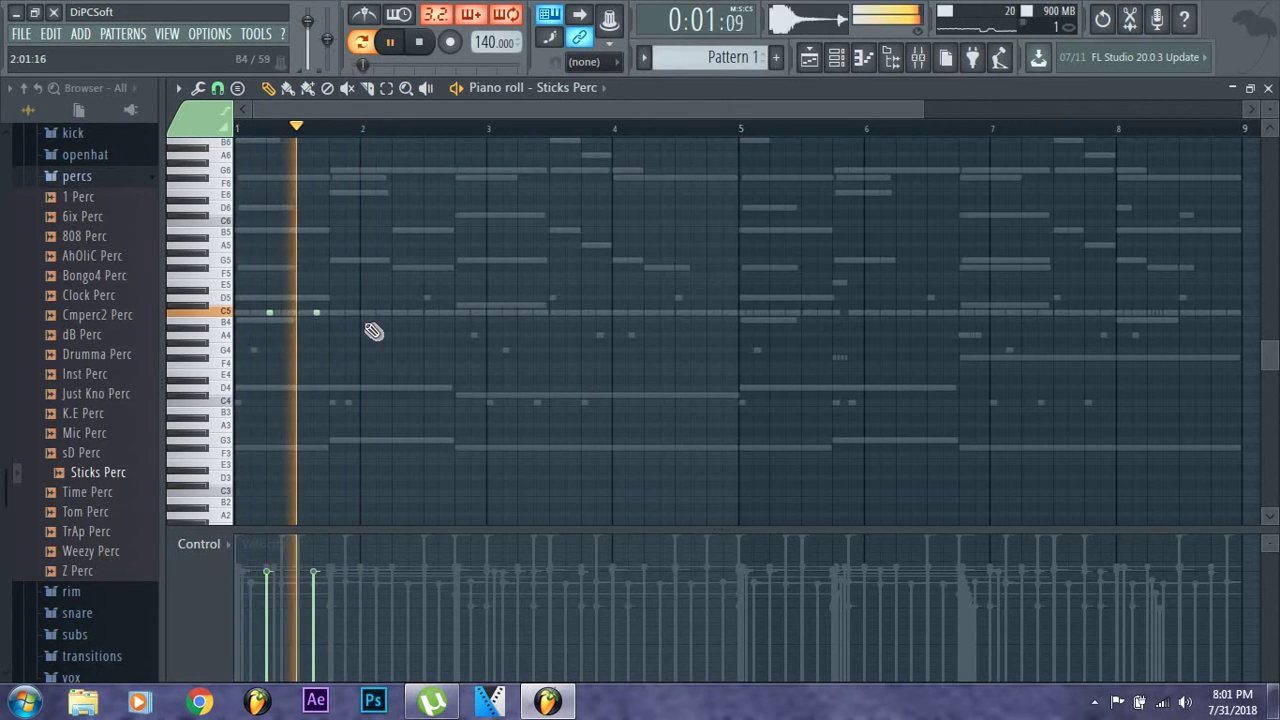
Place Sticks Perc notes at C5 on steps 1, 3, 7, 13 and 15 of bar 2
{"action": "left_click", "coordinate": [358, 313]}
{"action": "key", "text": "space"}
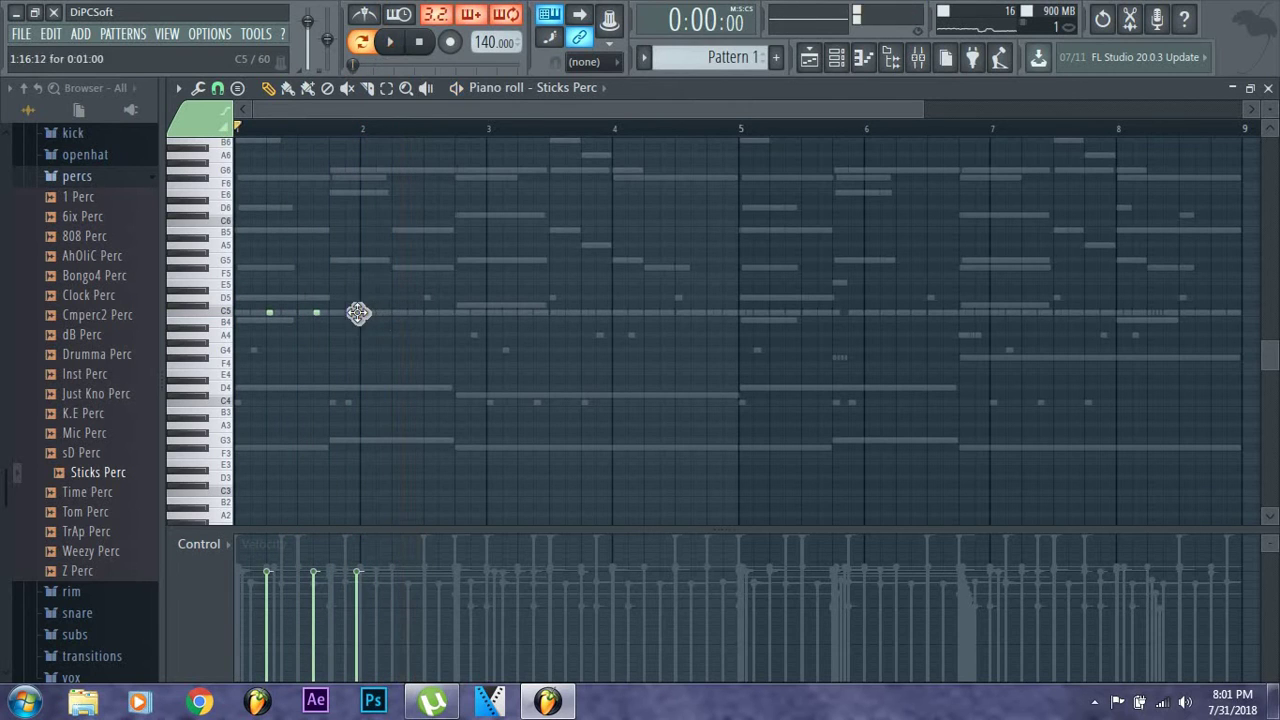
{"action": "key", "text": "space"}
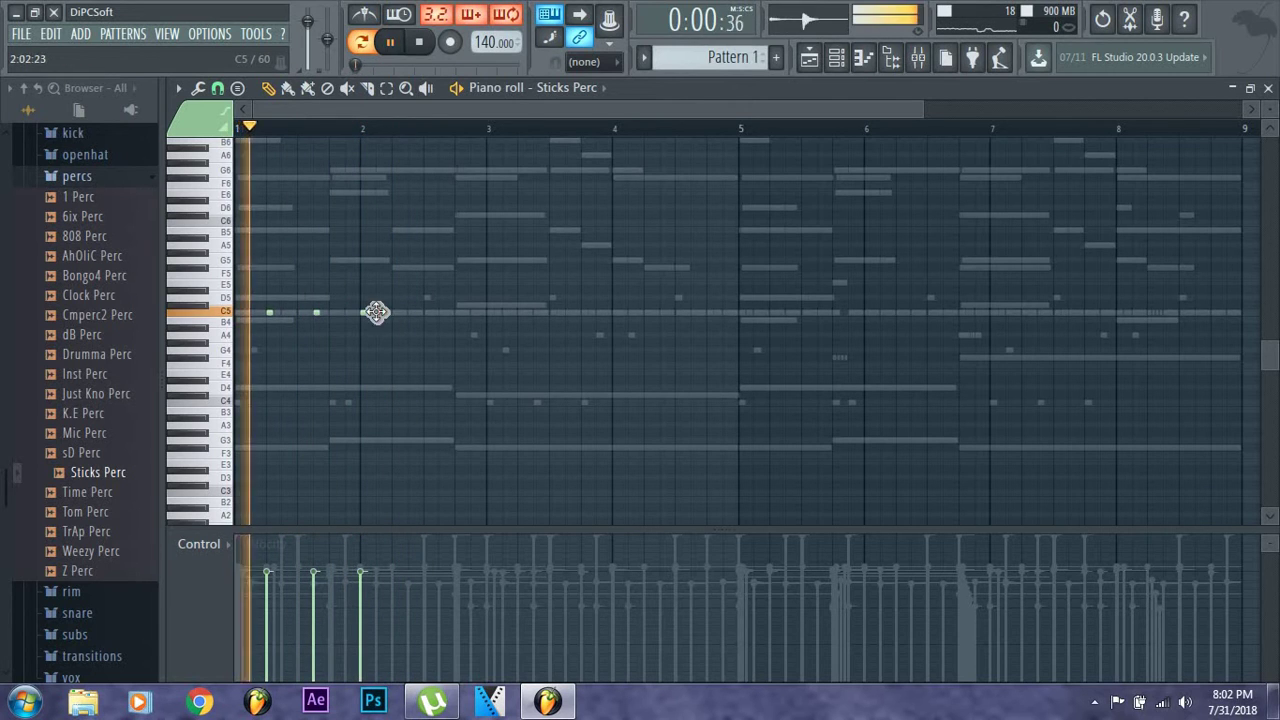
{"action": "left_click", "coordinate": [380, 313]}
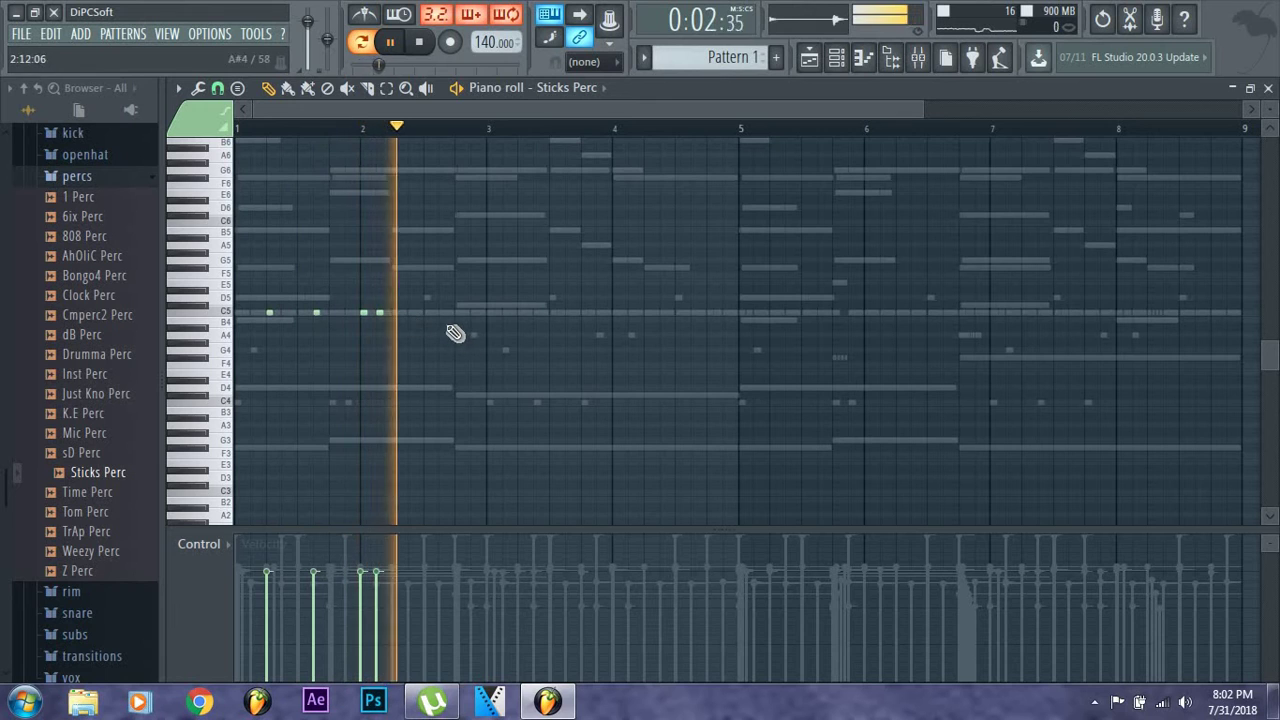
{"action": "left_click", "coordinate": [410, 313]}
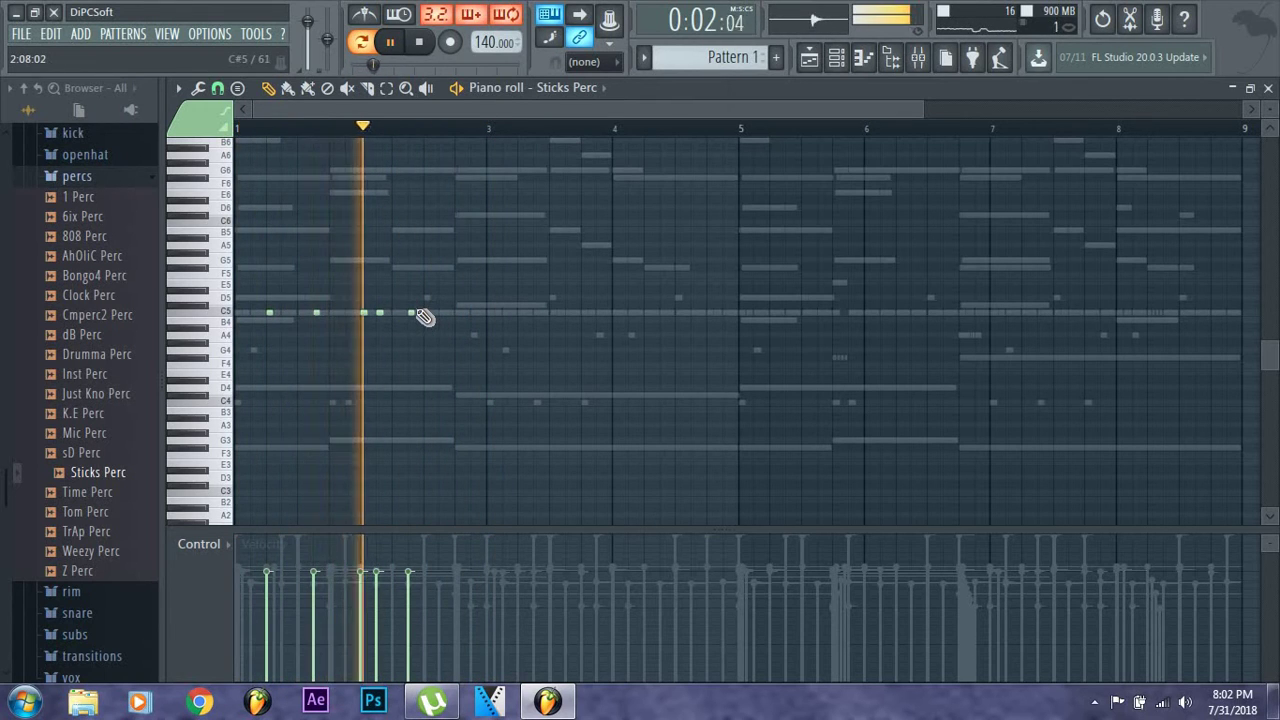
{"action": "left_click", "coordinate": [460, 313]}
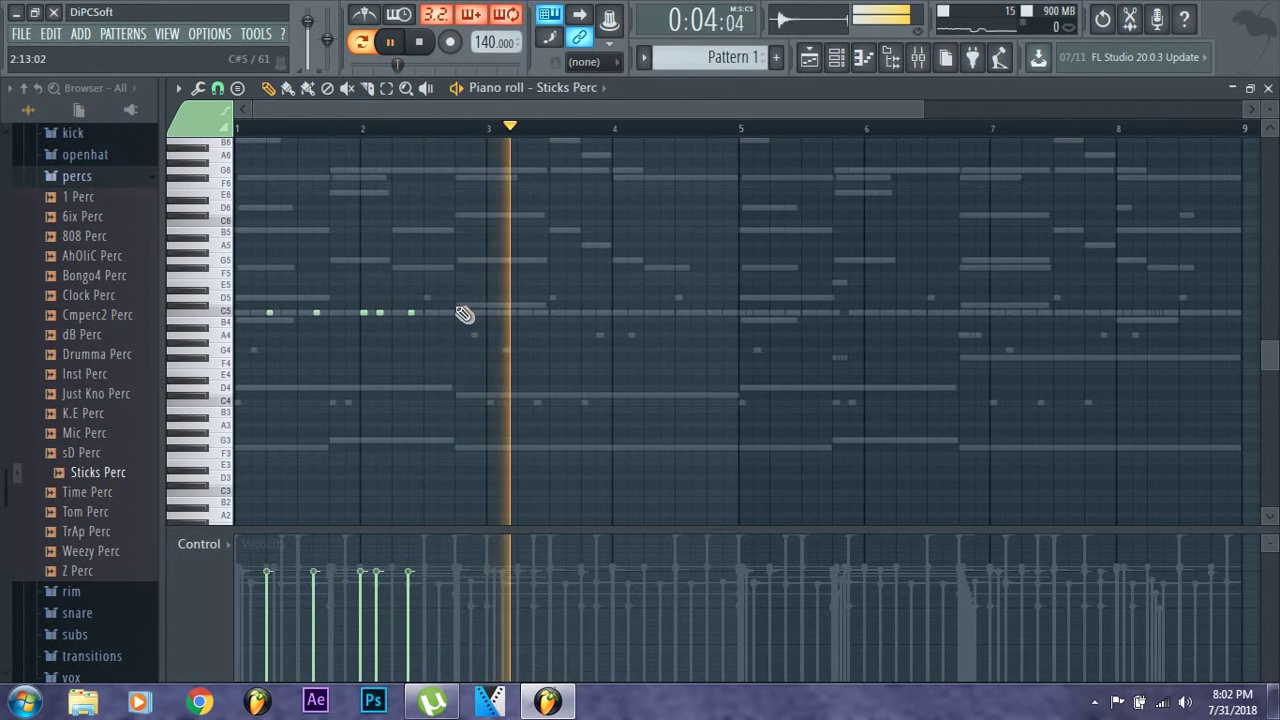
{"action": "left_click", "coordinate": [476, 313]}
Duplicate the two-bar Sticks Perc pattern into bars 3 and 4, and the resulting four bars into bars 5 to 8
{"action": "key", "text": "ctrl+b"}
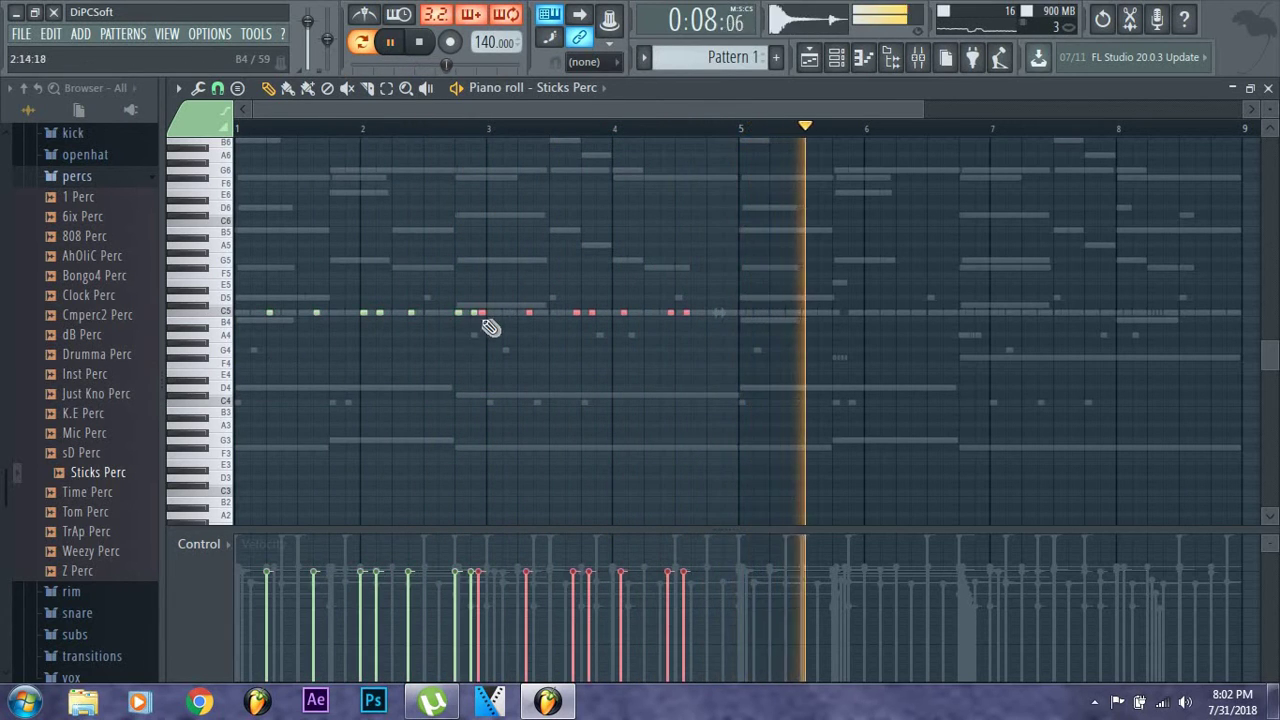
{"action": "left_click_drag", "start_coordinate": [485, 313], "coordinate": [523, 314]}
{"action": "key", "text": "ctrl+a"}
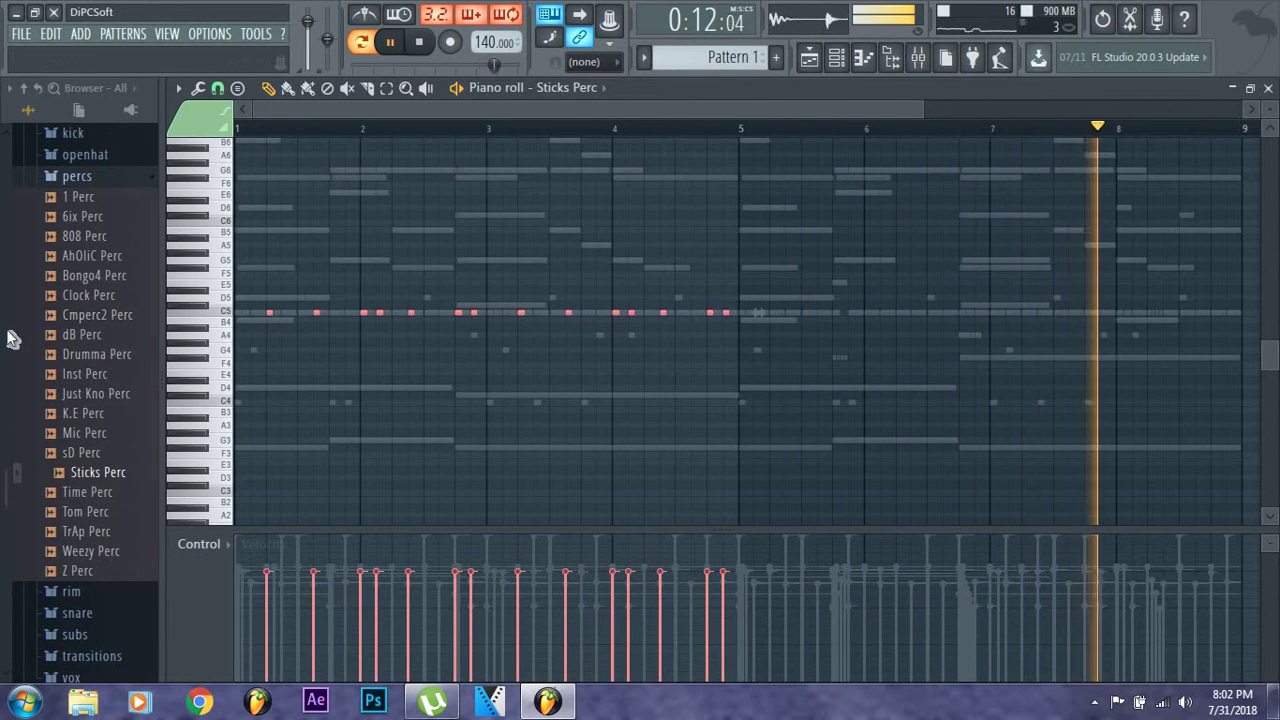
{"action": "key", "text": "ctrl+b"}
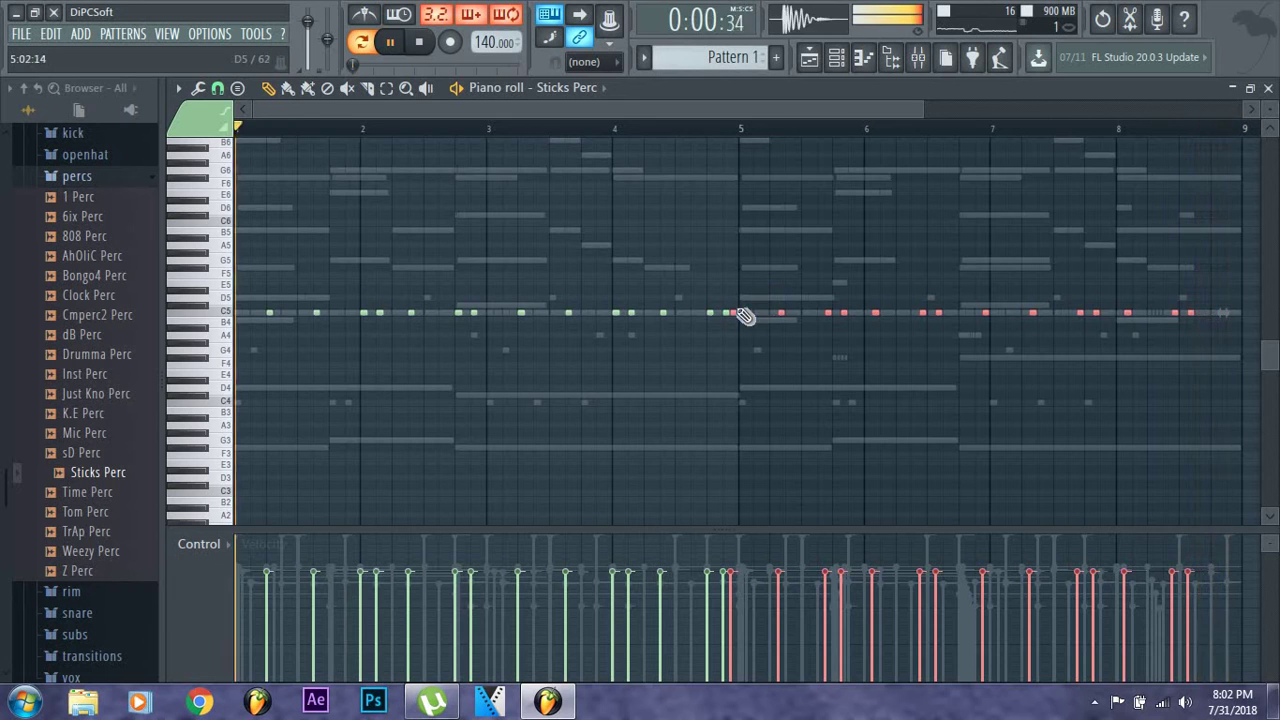
{"action": "left_click_drag", "start_coordinate": [737, 311], "coordinate": [774, 316]}
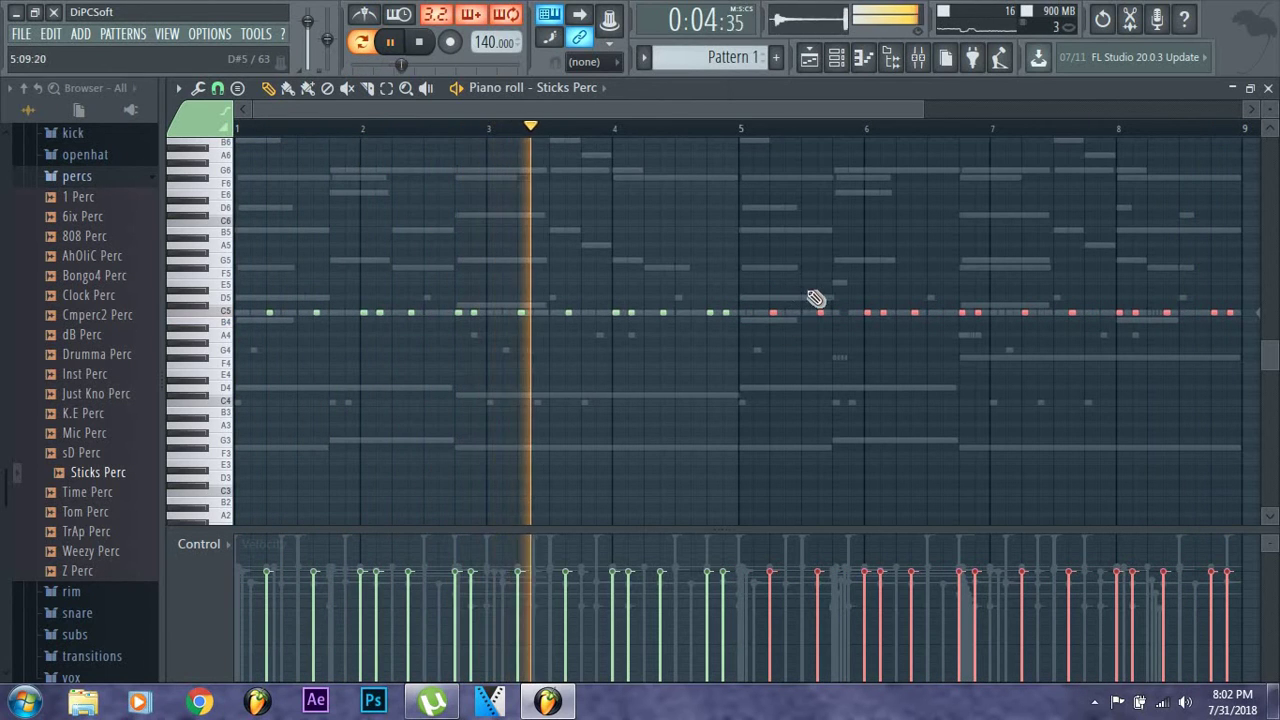
Close the Sticks Perc piano roll and unmute the Purity channel and all three ElectraX channels
{"action": "left_click", "coordinate": [1268, 89]}
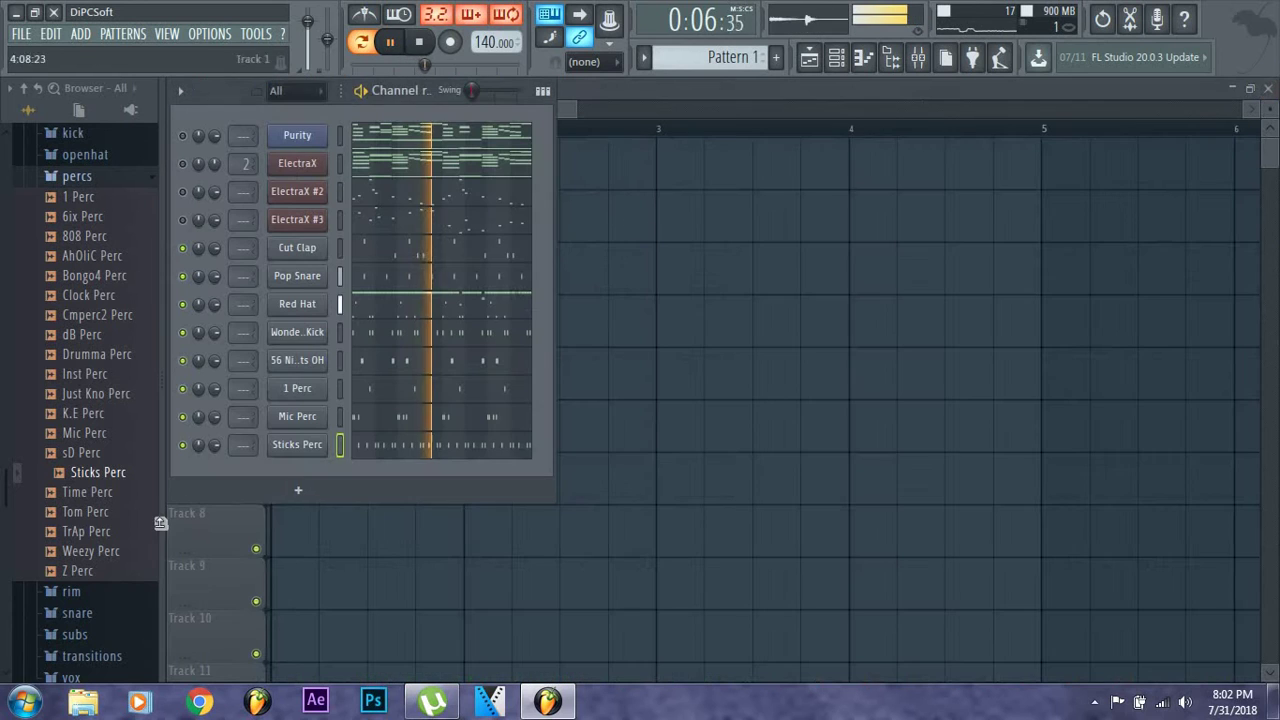
{"action": "left_click", "coordinate": [183, 220]}
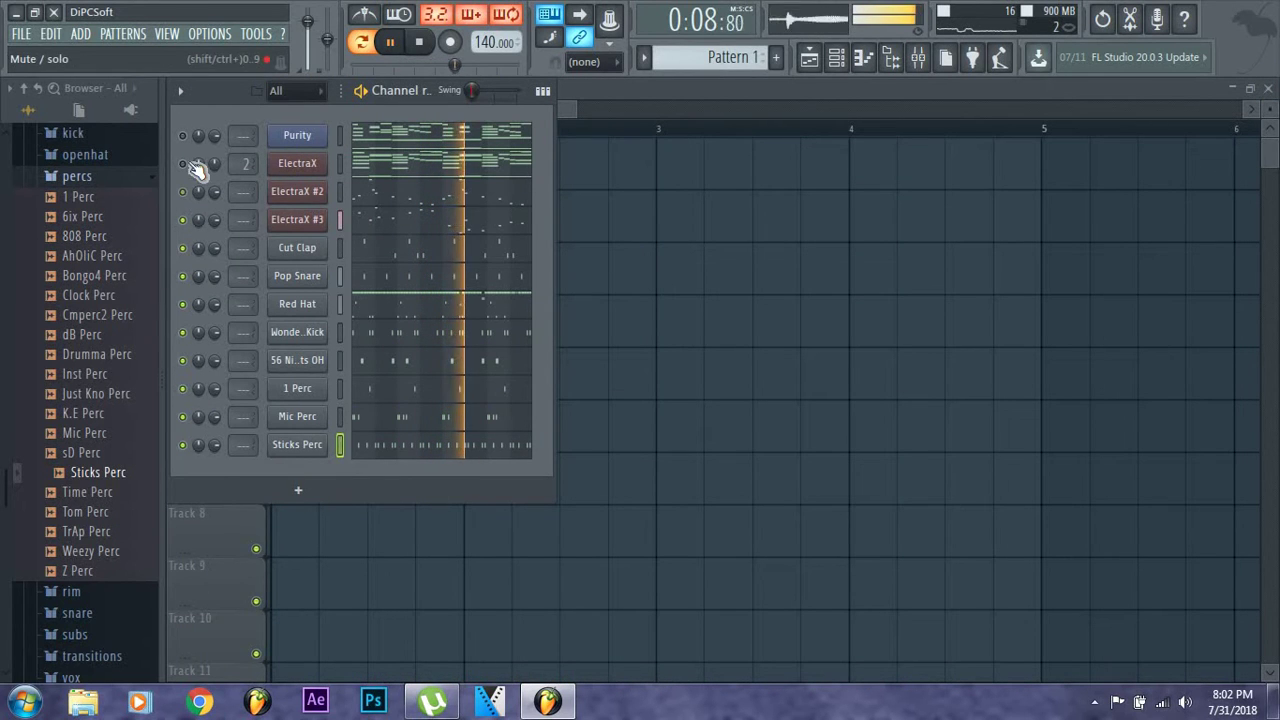
Add Z Perc as a new channel and copy the Sticks Perc notes into it
{"action": "left_click", "coordinate": [74, 176]}
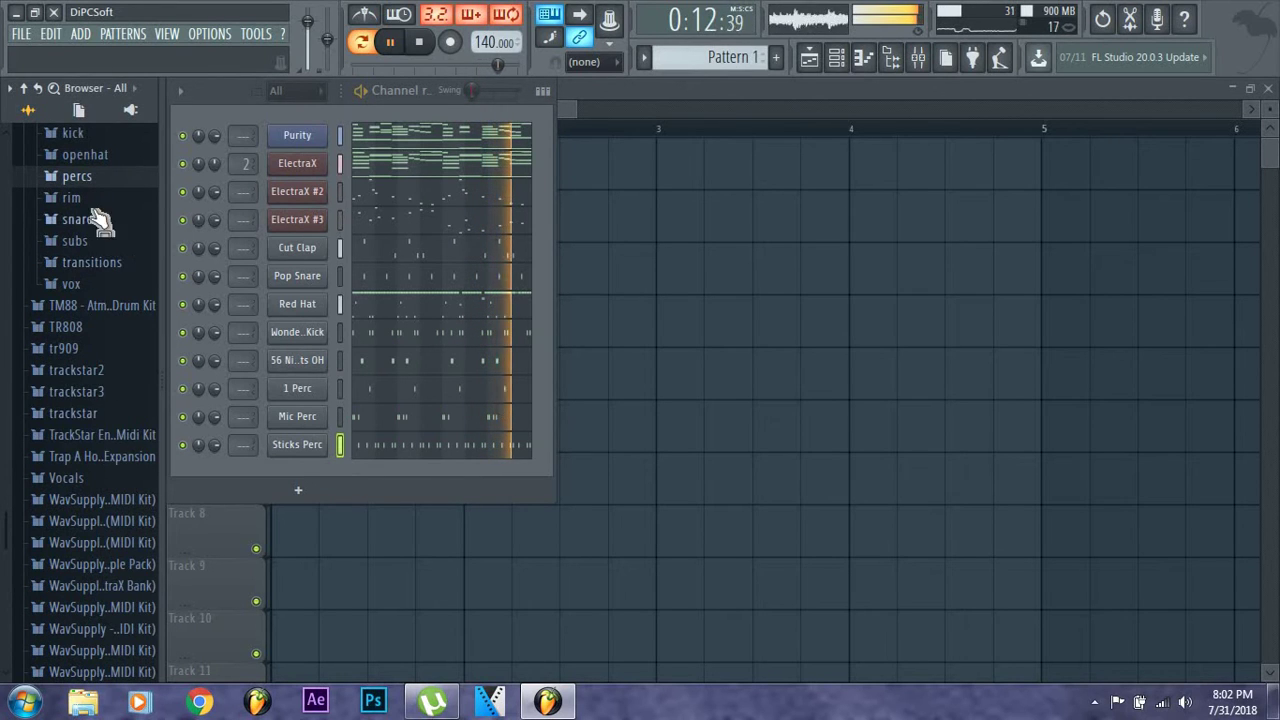
{"action": "left_click", "coordinate": [92, 176]}
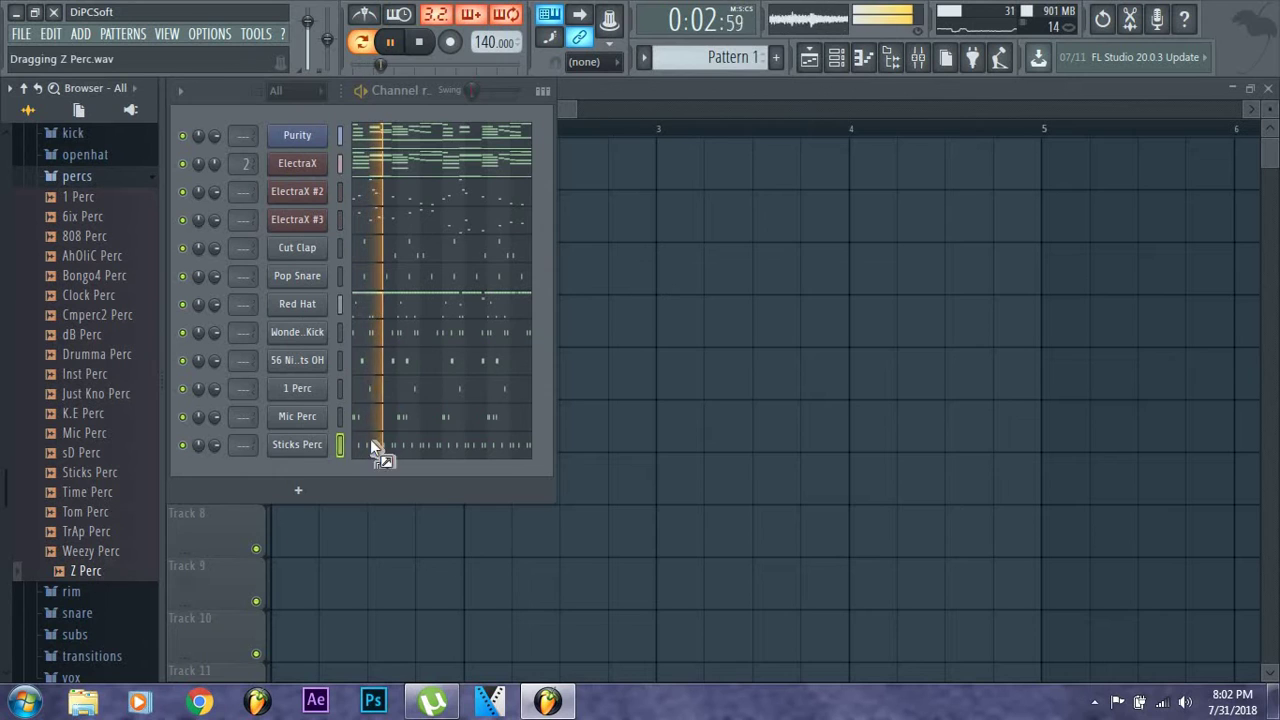
{"action": "left_click_drag", "start_coordinate": [370, 439], "coordinate": [310, 462]}
{"action": "right_click", "coordinate": [329, 438]}
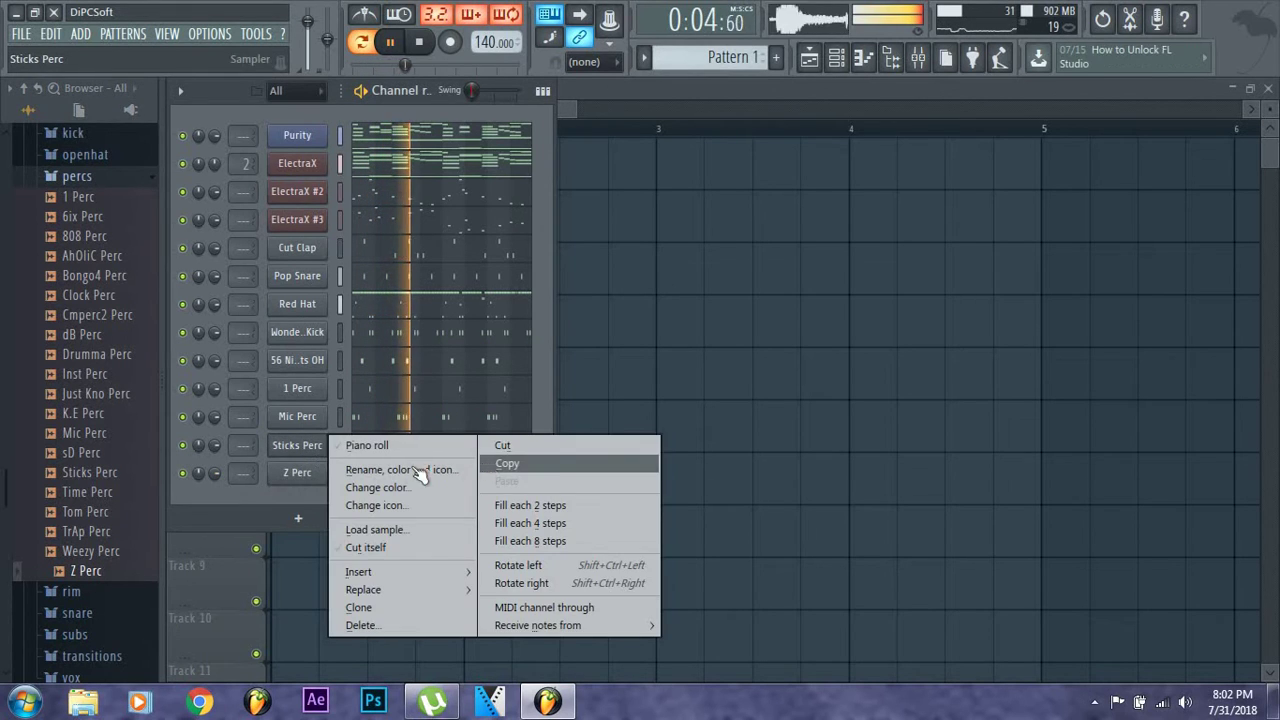
{"action": "left_click", "coordinate": [507, 463]}
{"action": "right_click", "coordinate": [322, 468]}
{"action": "left_click", "coordinate": [510, 504]}
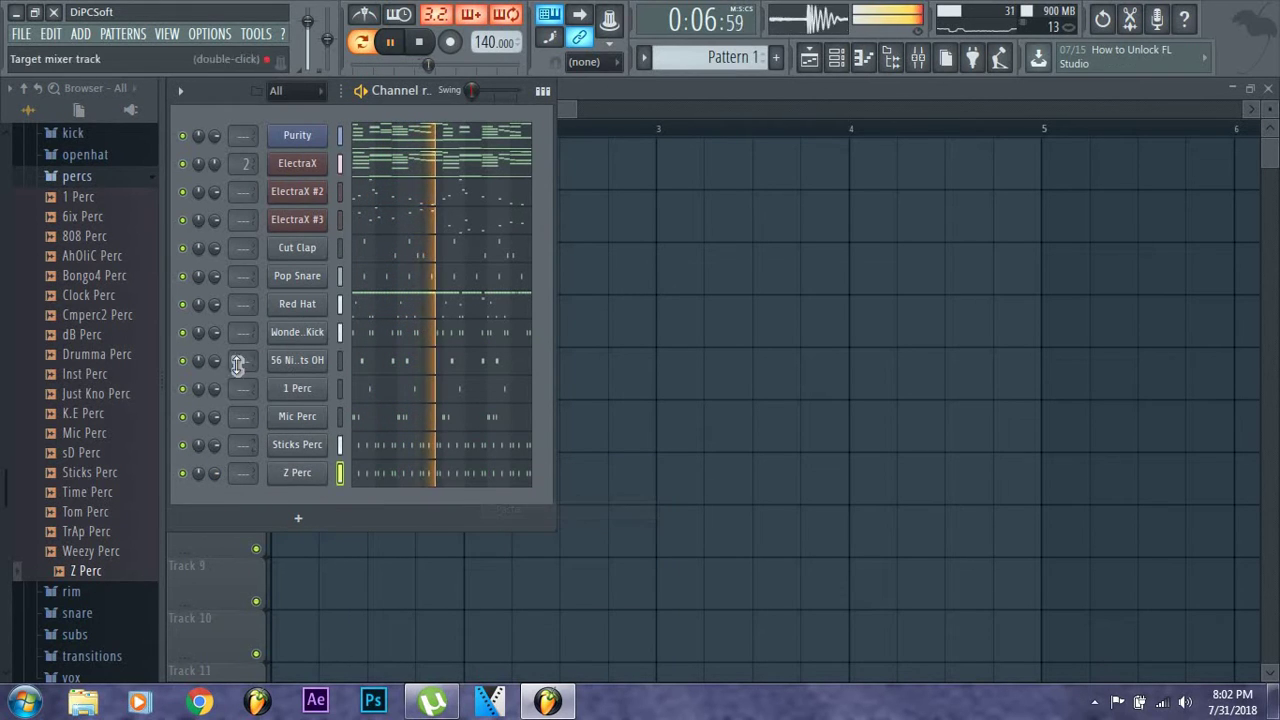
Delete the Sticks Perc channel
{"action": "right_click", "coordinate": [308, 445]}
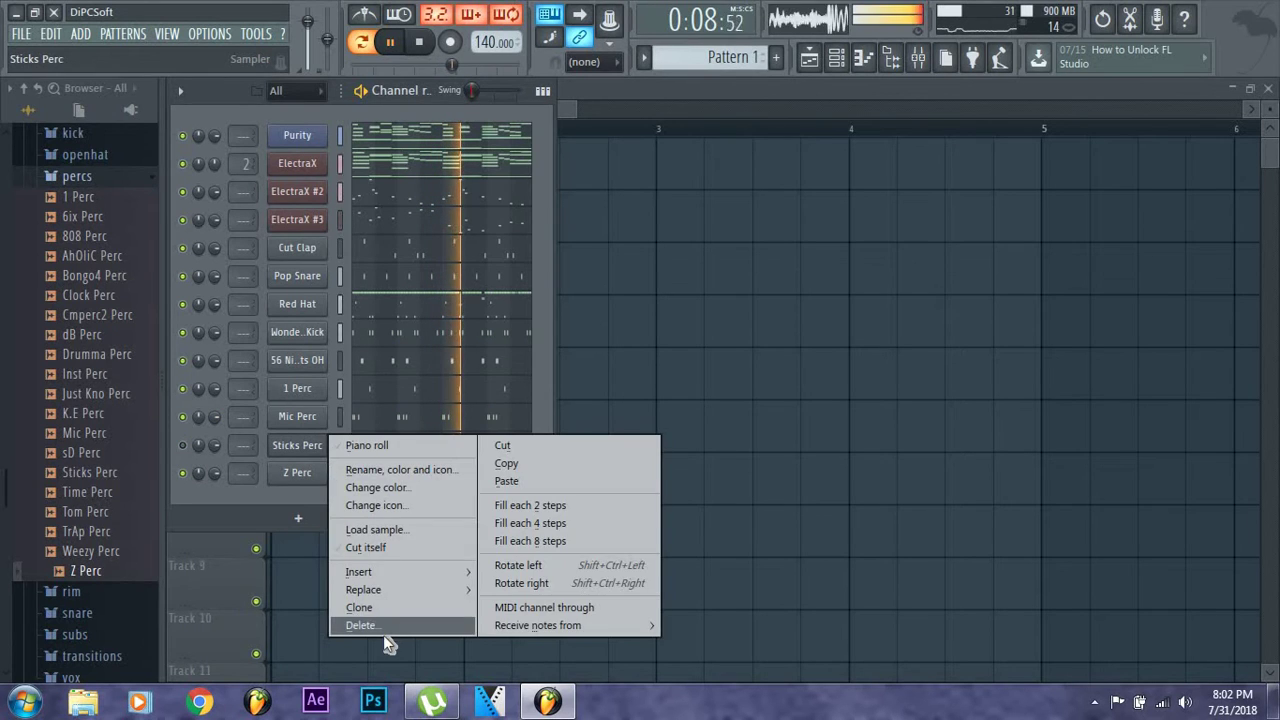
{"action": "left_click", "coordinate": [383, 630]}
{"action": "left_click", "coordinate": [737, 401]}
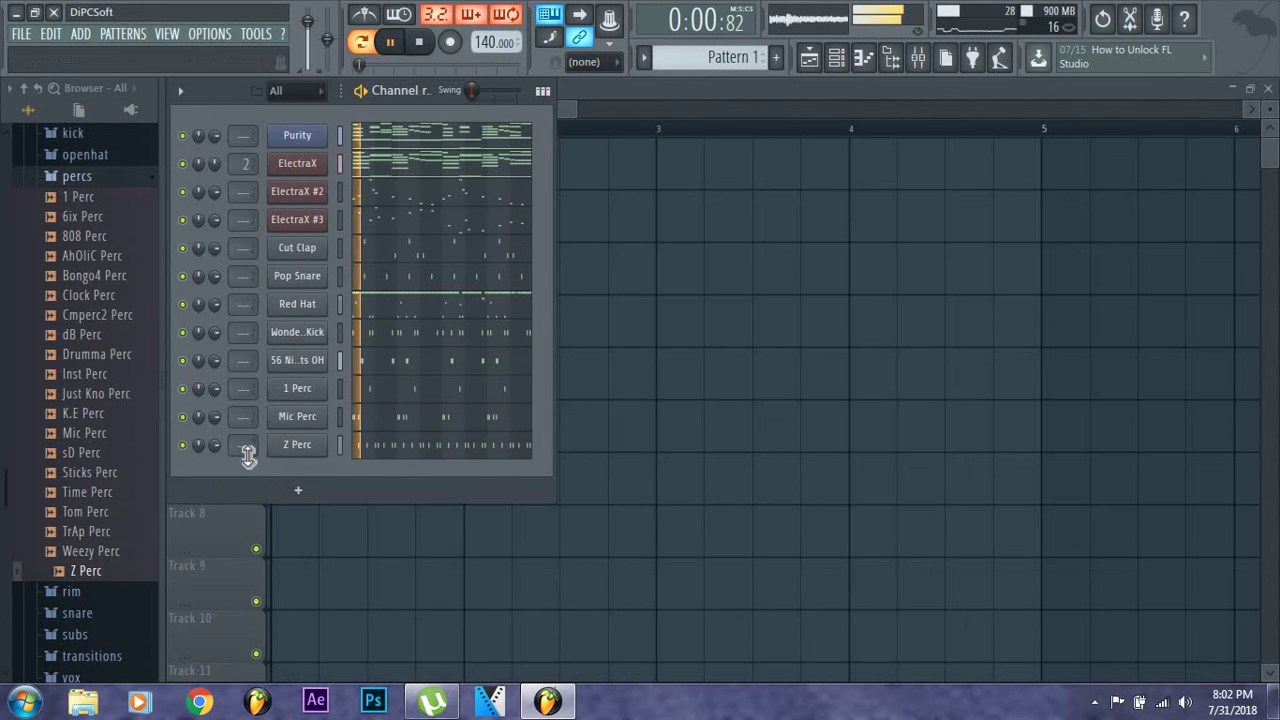
Preview the percussion samples from Weezy Perc up to Time Perc
{"action": "left_click_drag", "start_coordinate": [60, 551], "coordinate": [78, 545]}
{"action": "left_click_drag", "start_coordinate": [80, 531], "coordinate": [64, 195]}
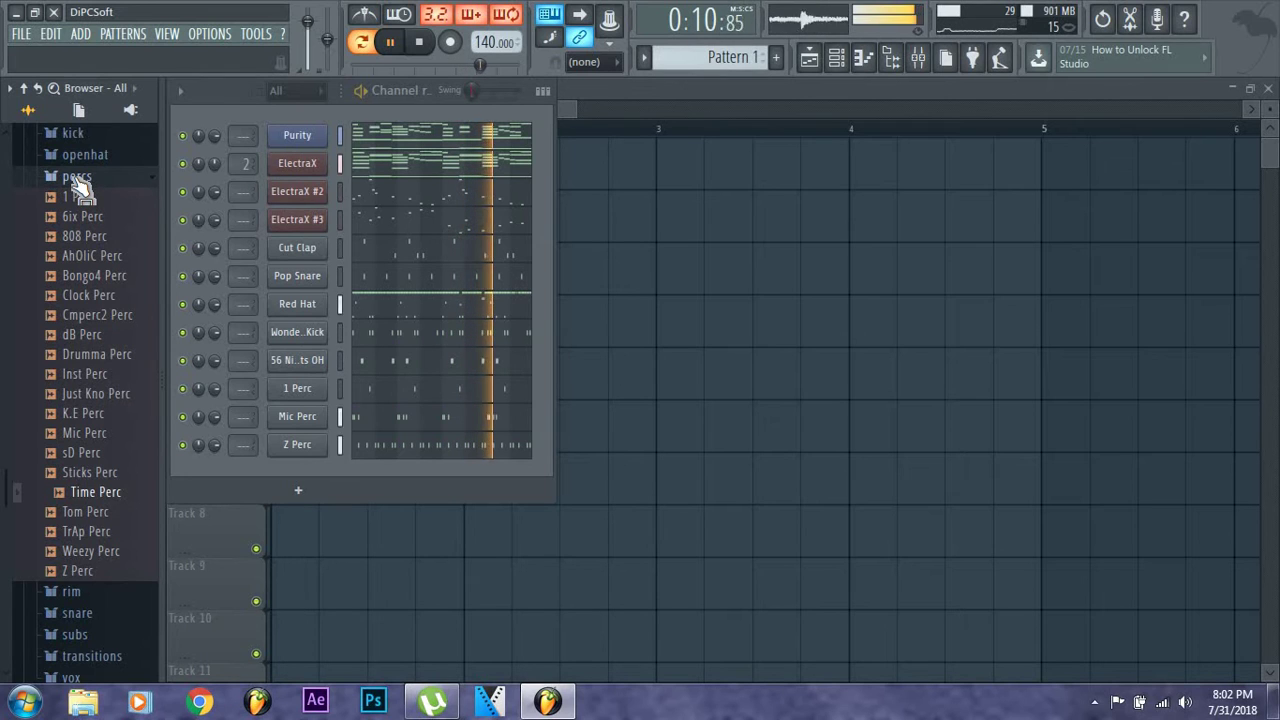
Check the Z Perc note pattern across all eight bars in its piano roll, and close the piano roll
{"action": "left_click", "coordinate": [393, 453]}
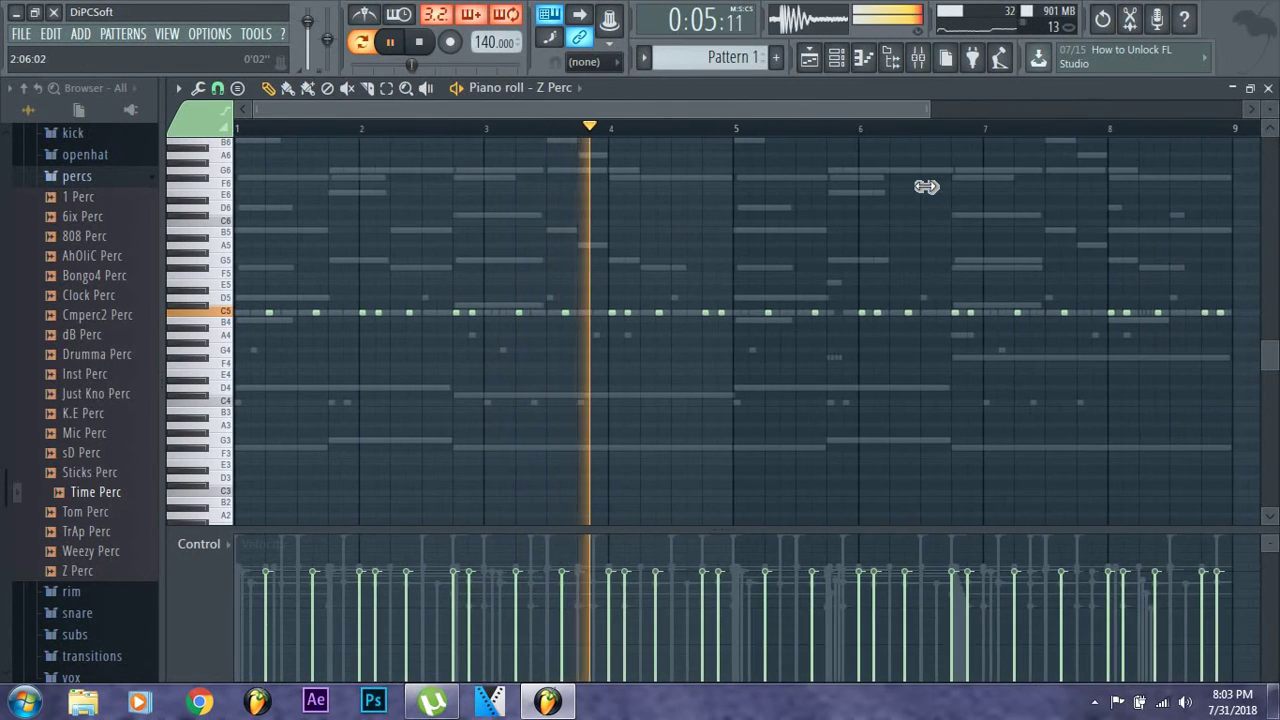
{"action": "scroll", "coordinate": [915, 195], "scroll_direction": "down", "scroll_amount": 1}
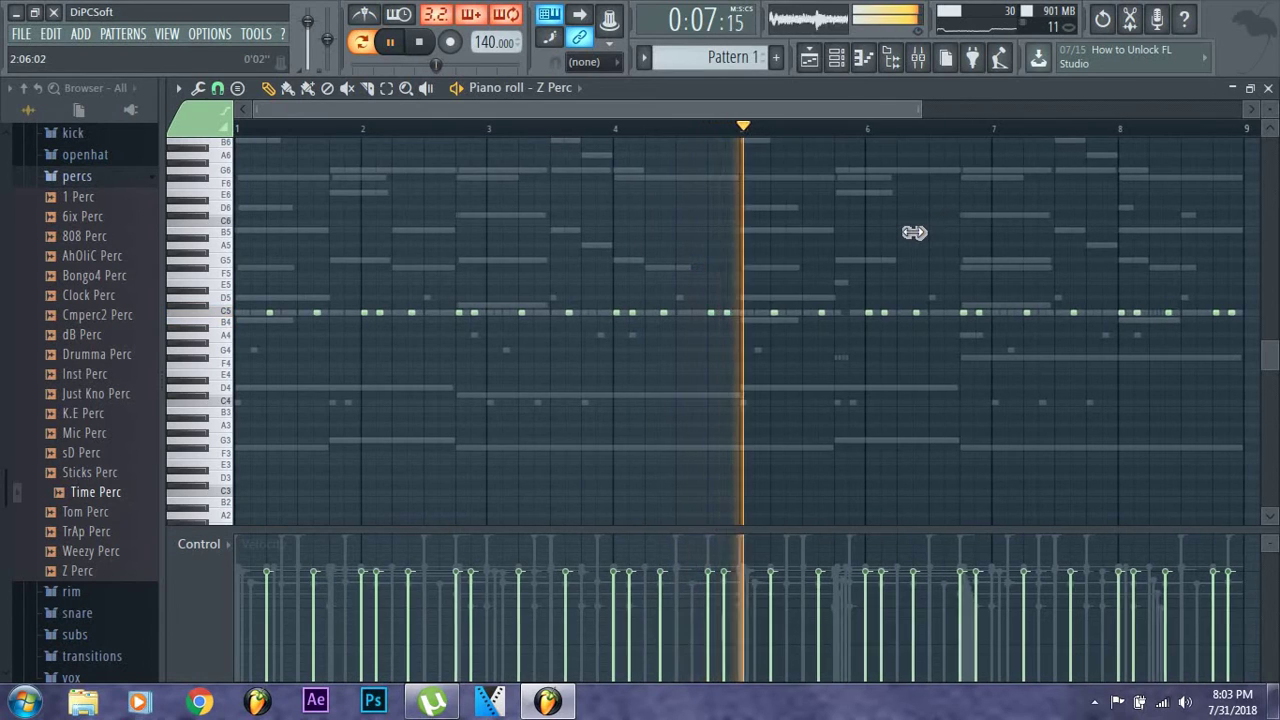
{"action": "scroll", "coordinate": [912, 230], "scroll_direction": "up", "scroll_amount": 1}
{"action": "left_click", "coordinate": [1268, 89]}
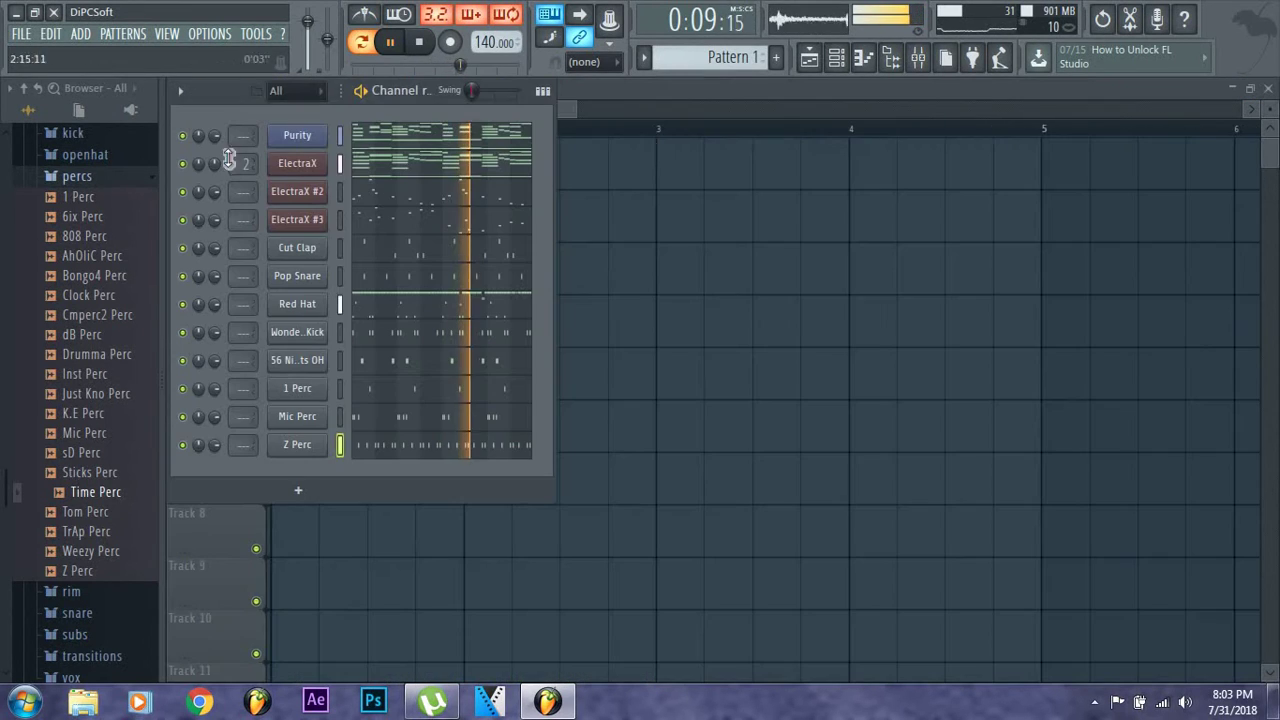
Collapse and reopen the percs sample folder and preview the 6ix Perc and 808 Perc samples
{"action": "left_click", "coordinate": [74, 180]}
{"action": "left_click", "coordinate": [76, 177]}
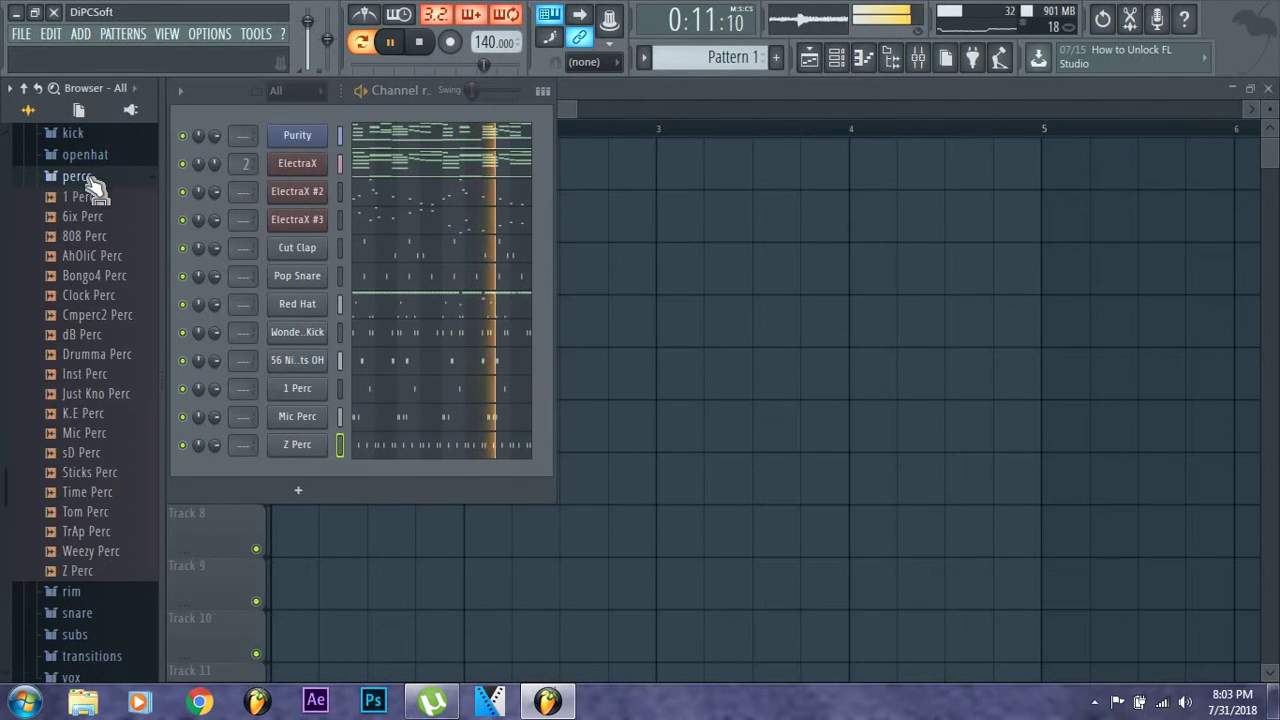
{"action": "left_click", "coordinate": [90, 218]}
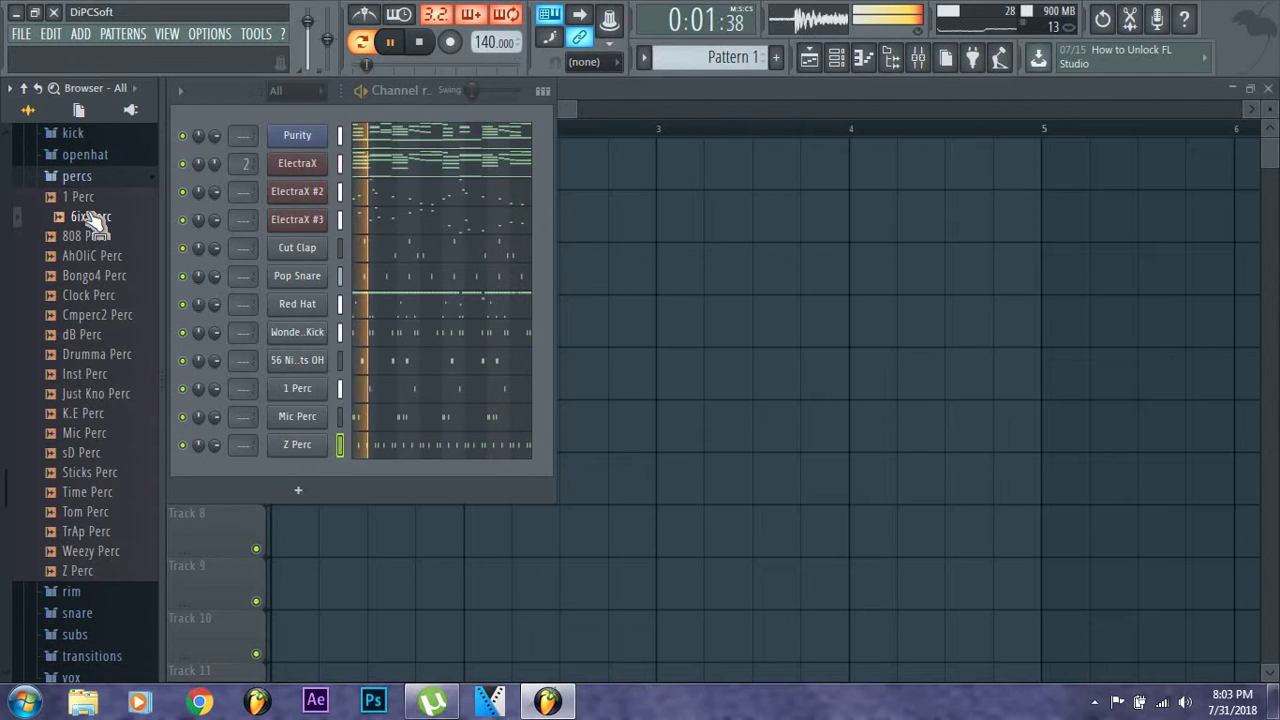
{"action": "left_click", "coordinate": [96, 235]}
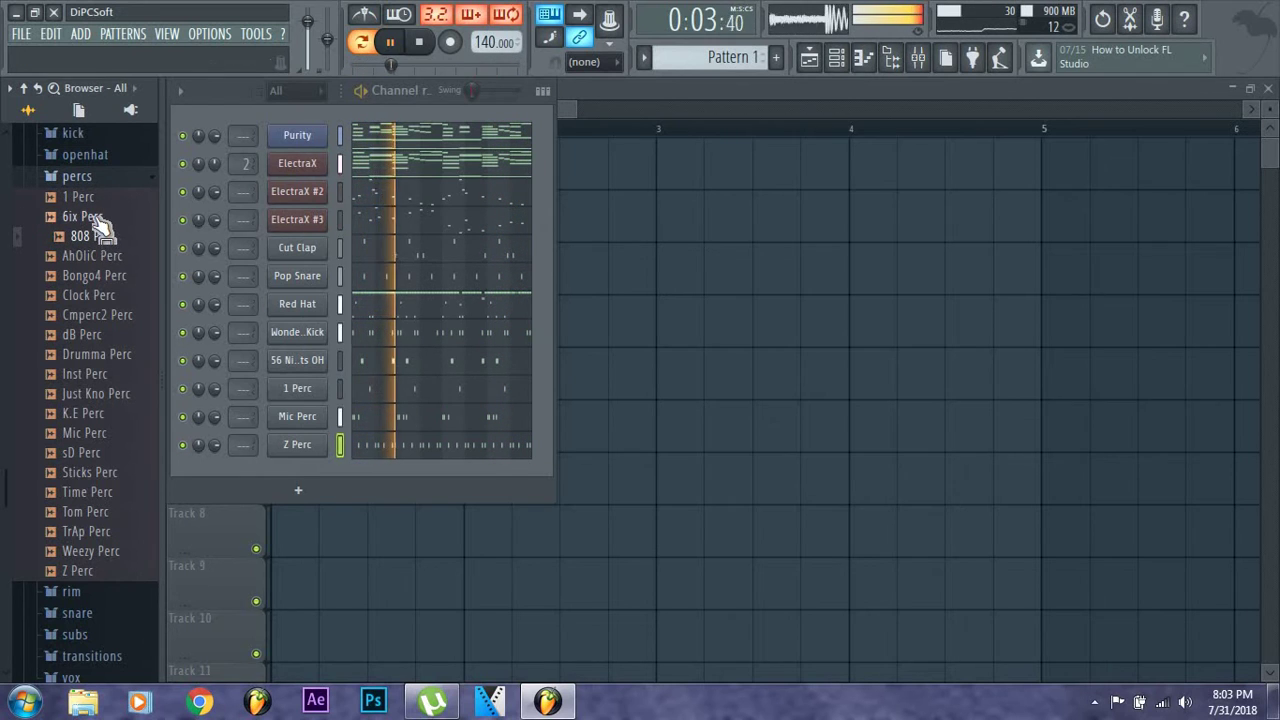
Audition the percussion samples and add AhOliC Perc as a new channel below Z Perc
{"action": "key", "text": "Down"}
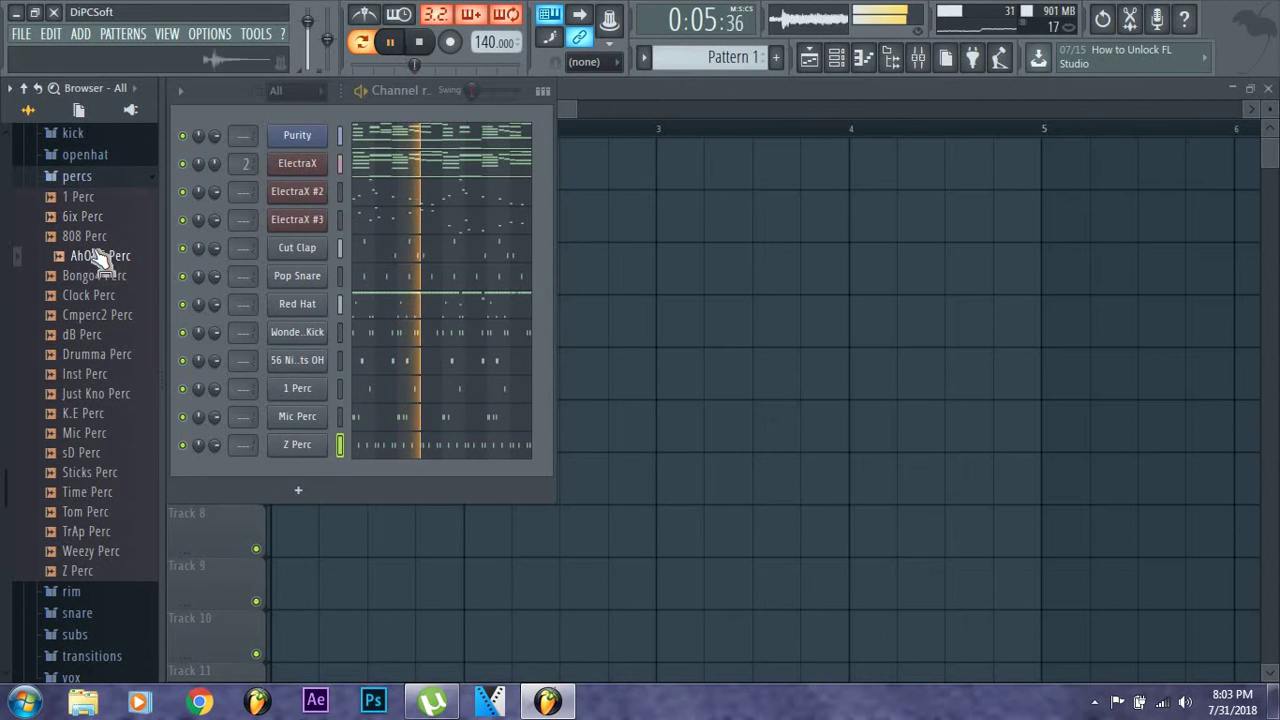
{"action": "left_click", "coordinate": [100, 258]}
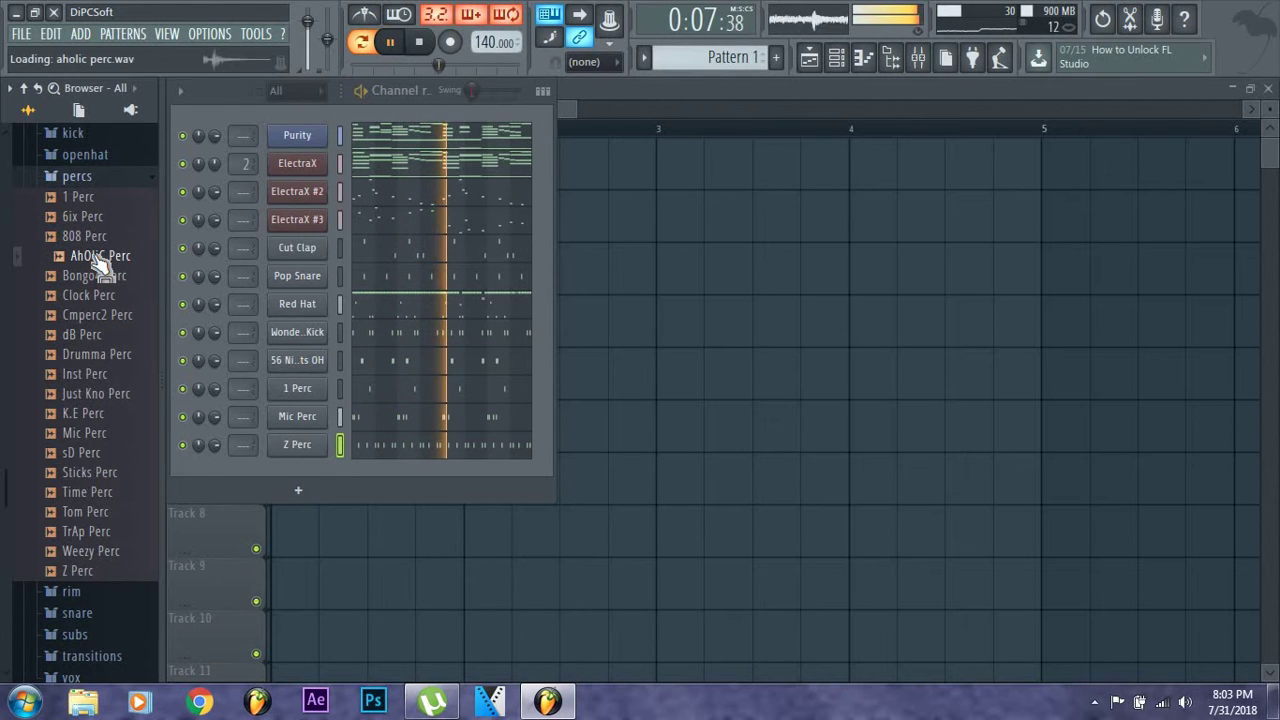
{"action": "left_click_drag", "start_coordinate": [222, 318], "coordinate": [313, 459]}
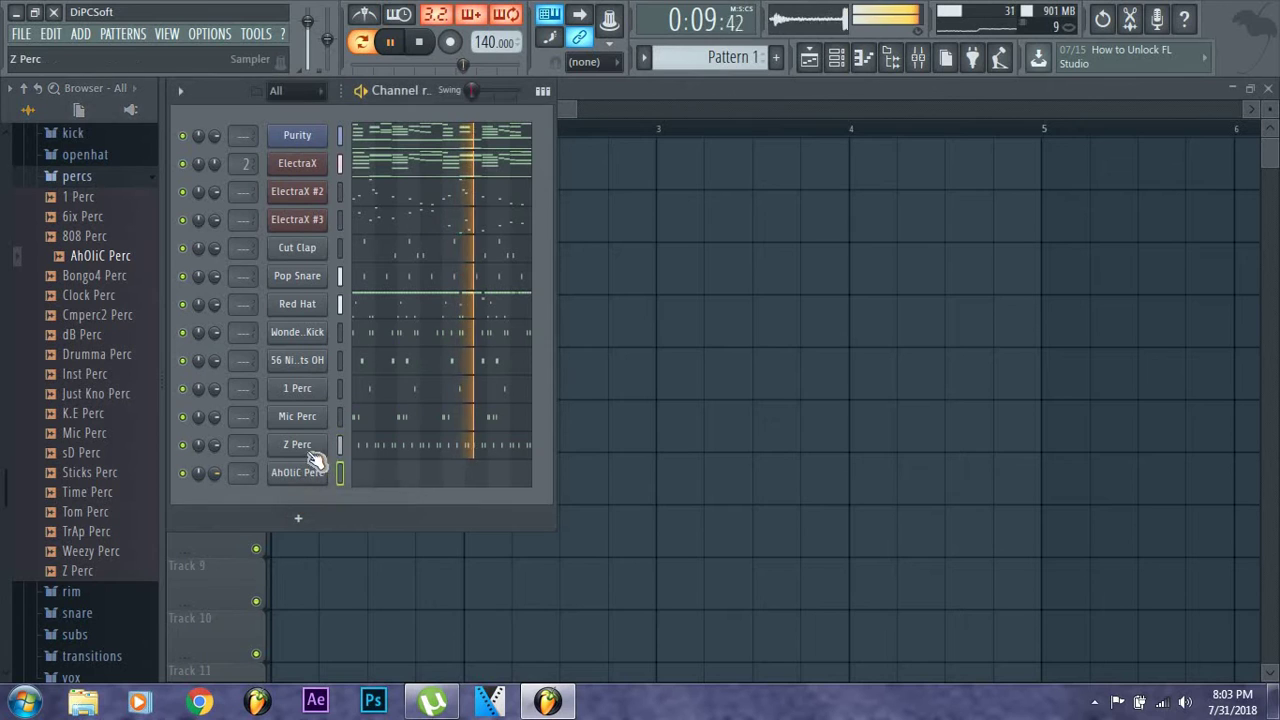
Copy the Z Perc channel's note pattern and paste it into the AhOliC Perc channel
{"action": "right_click", "coordinate": [310, 449]}
{"action": "left_click", "coordinate": [557, 481]}
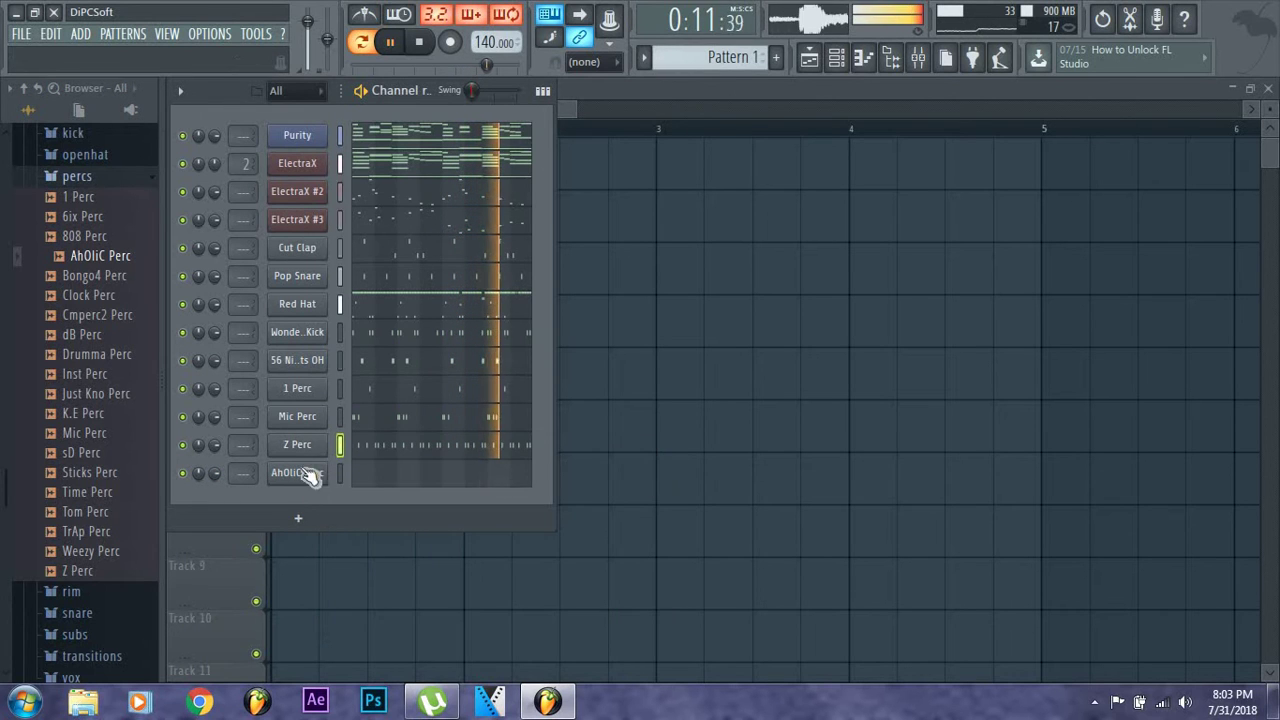
{"action": "right_click", "coordinate": [306, 452]}
{"action": "left_click", "coordinate": [506, 463]}
{"action": "right_click", "coordinate": [308, 476]}
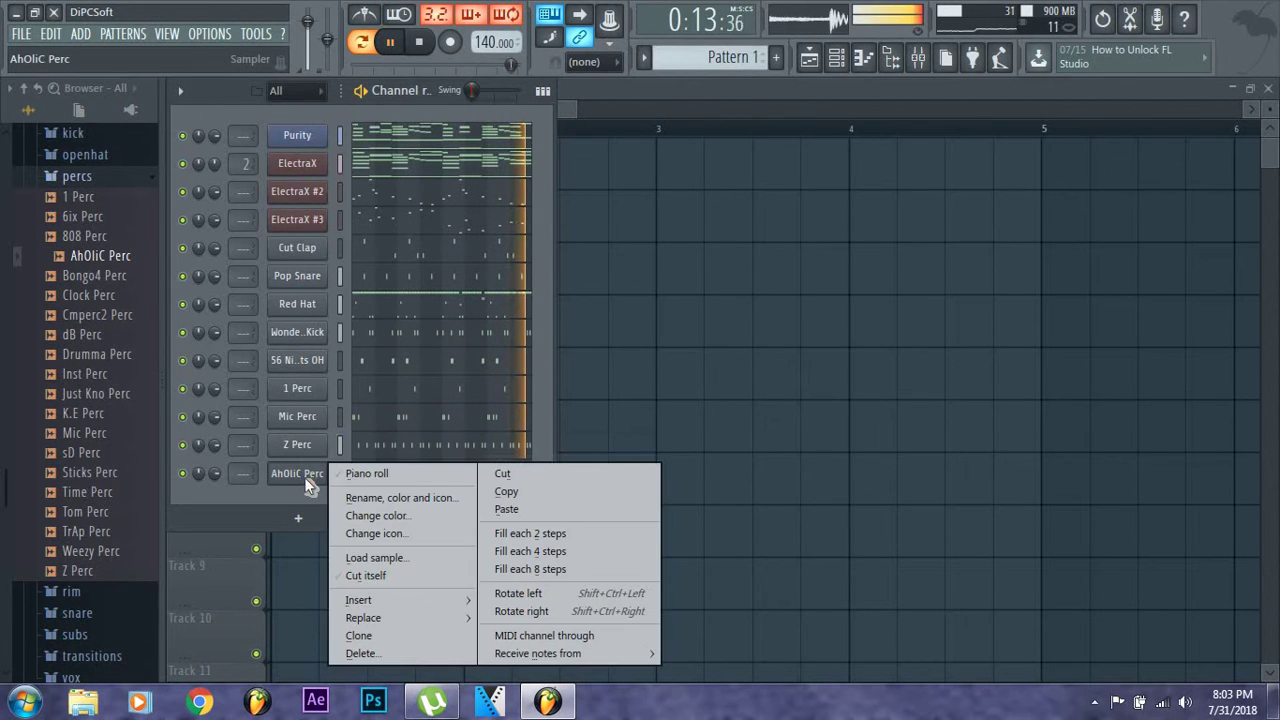
{"action": "left_click", "coordinate": [506, 509]}
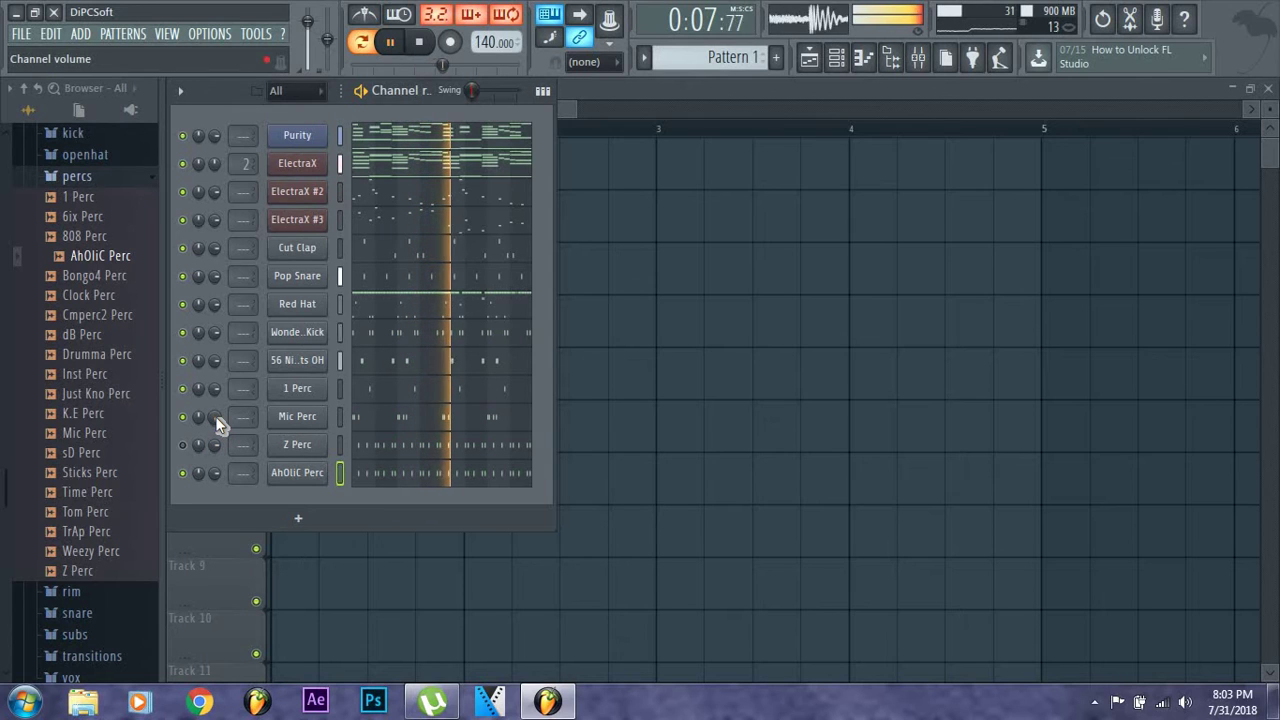
Lower the AhOliC Perc channel's volume and delete the Z Perc channel
{"action": "left_click_drag", "start_coordinate": [216, 473], "coordinate": [218, 482]}
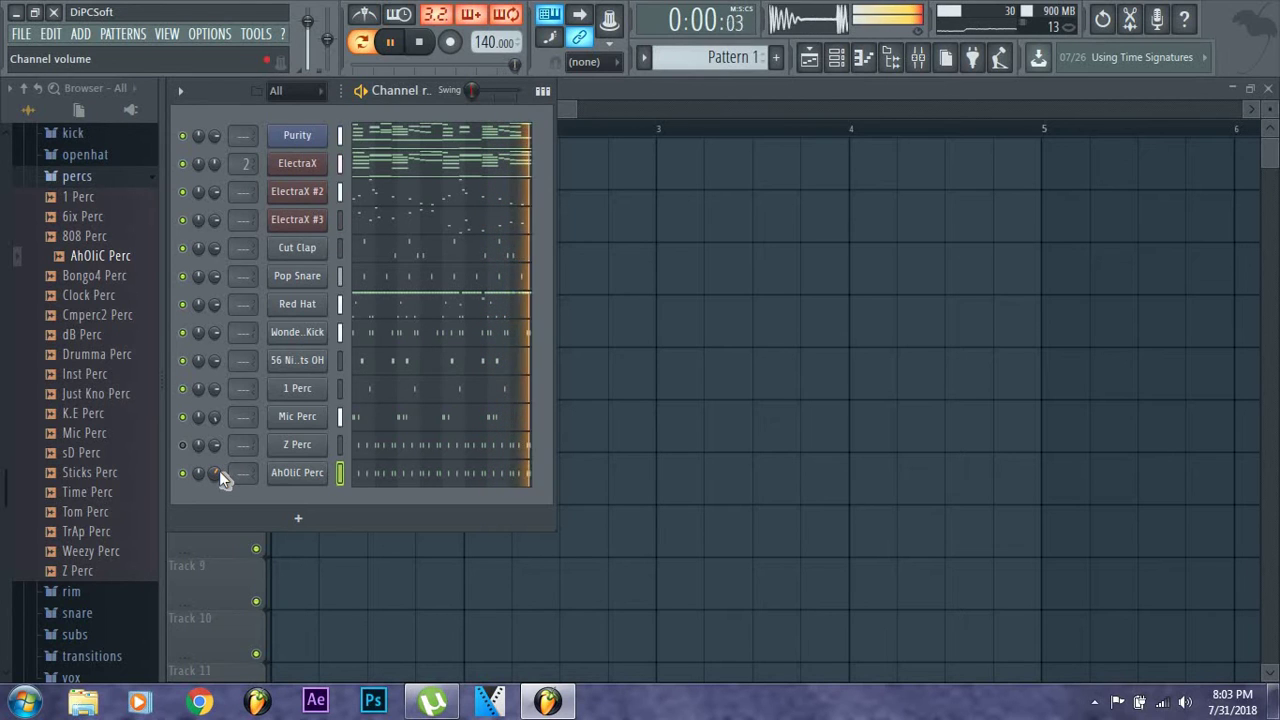
{"action": "right_click", "coordinate": [297, 447]}
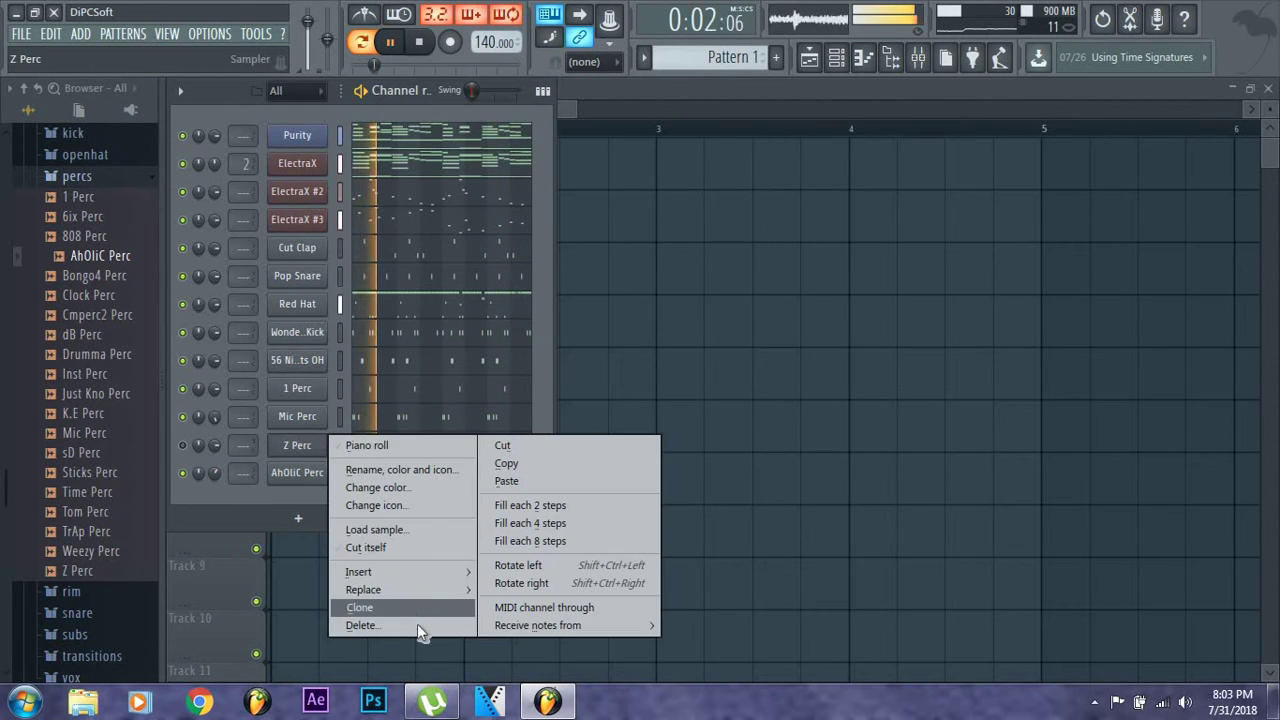
{"action": "left_click", "coordinate": [412, 630]}
{"action": "left_click", "coordinate": [732, 400]}
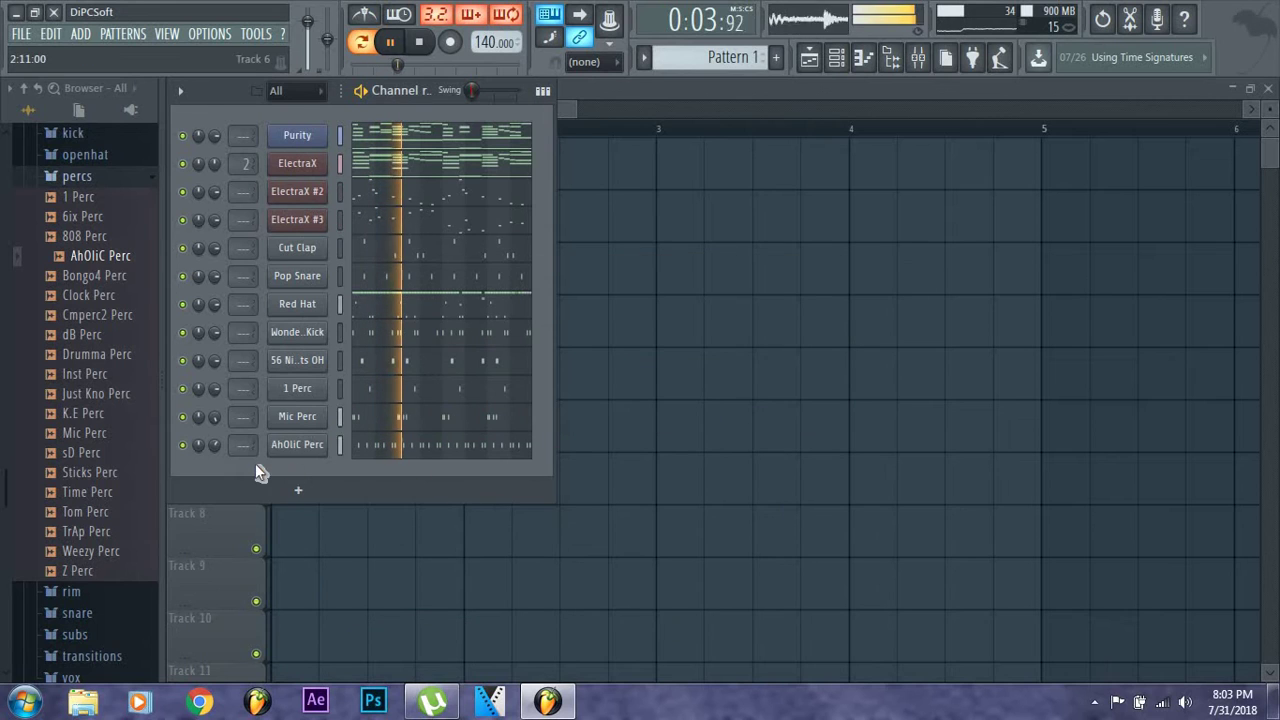
Audition samples in the drum kit's 808 folder and insert Mashallah 808 as a channel below Wonderboy Kick
{"action": "left_click", "coordinate": [74, 177]}
{"action": "scroll", "coordinate": [80, 240], "scroll_direction": "up", "scroll_amount": 3}
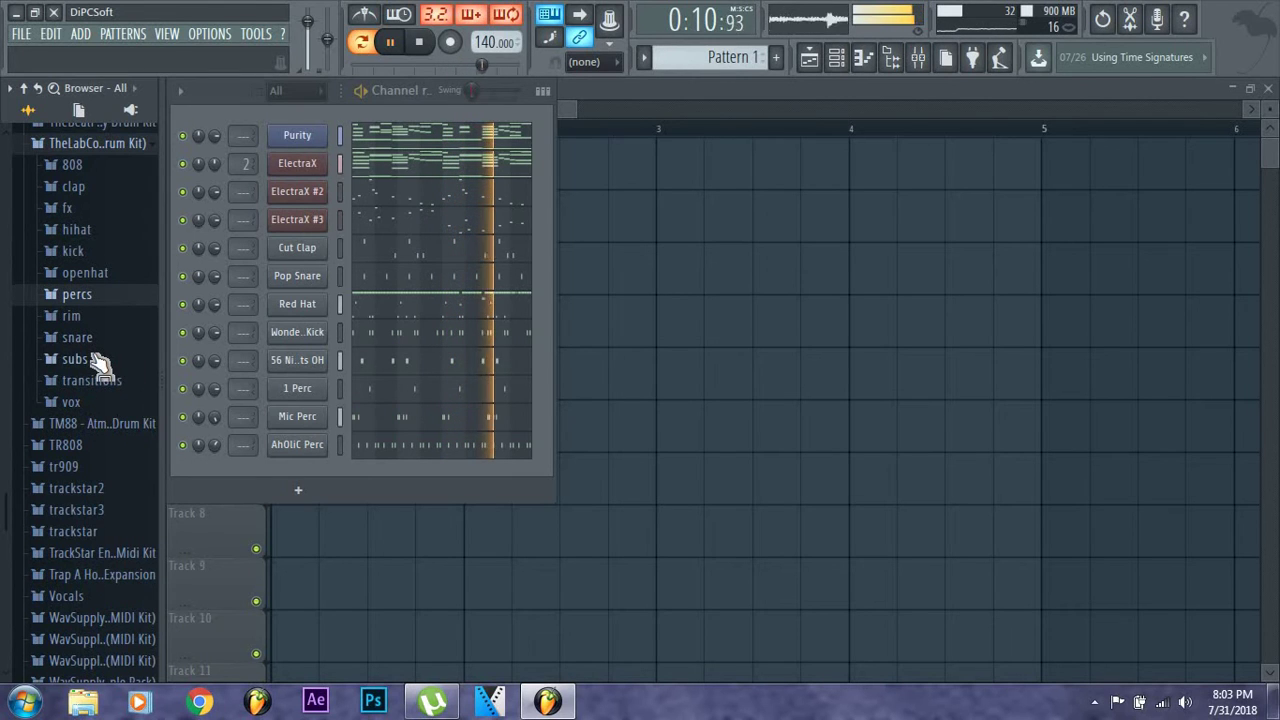
{"action": "left_click", "coordinate": [80, 166]}
{"action": "left_click", "coordinate": [108, 189]}
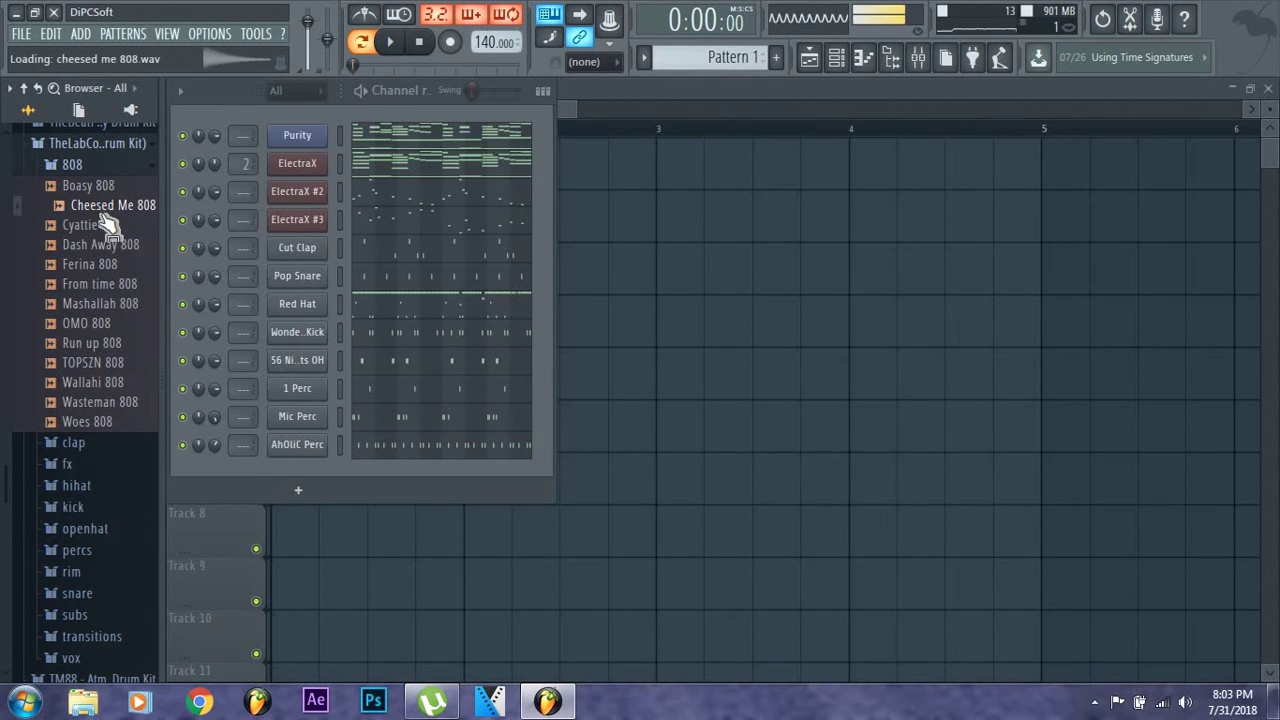
{"action": "left_click", "coordinate": [110, 304]}
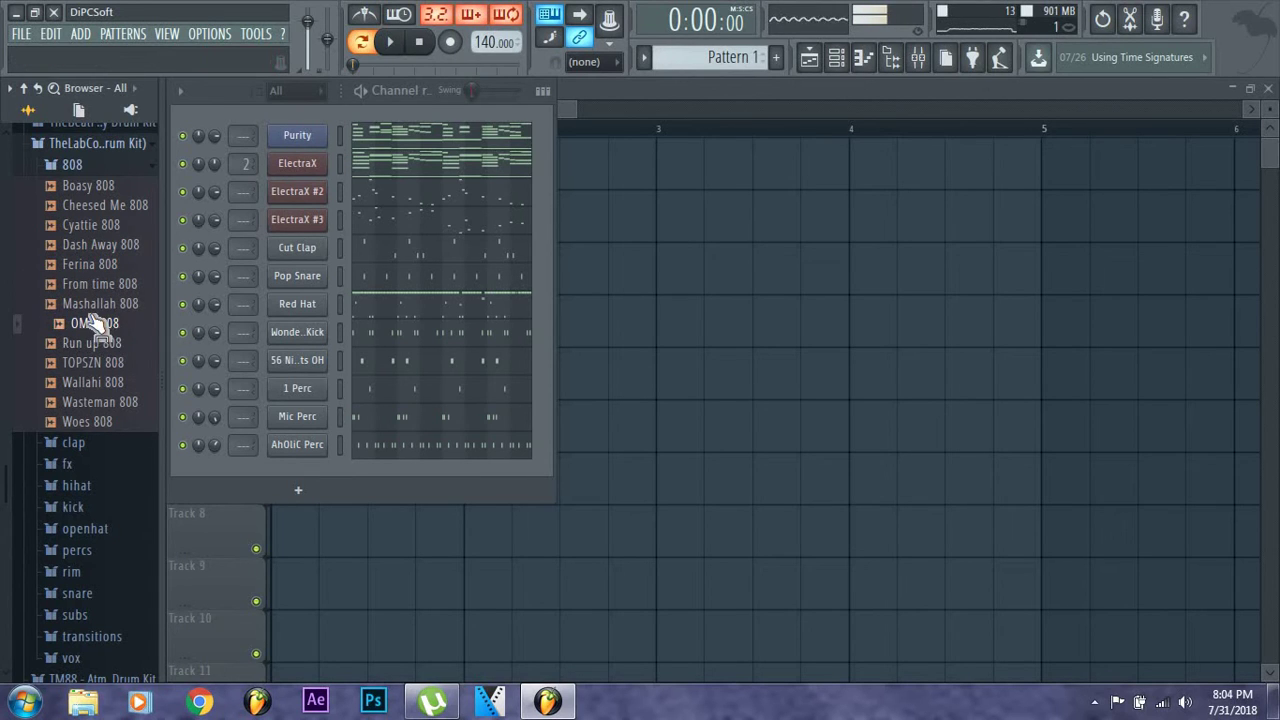
{"action": "left_click", "coordinate": [100, 326]}
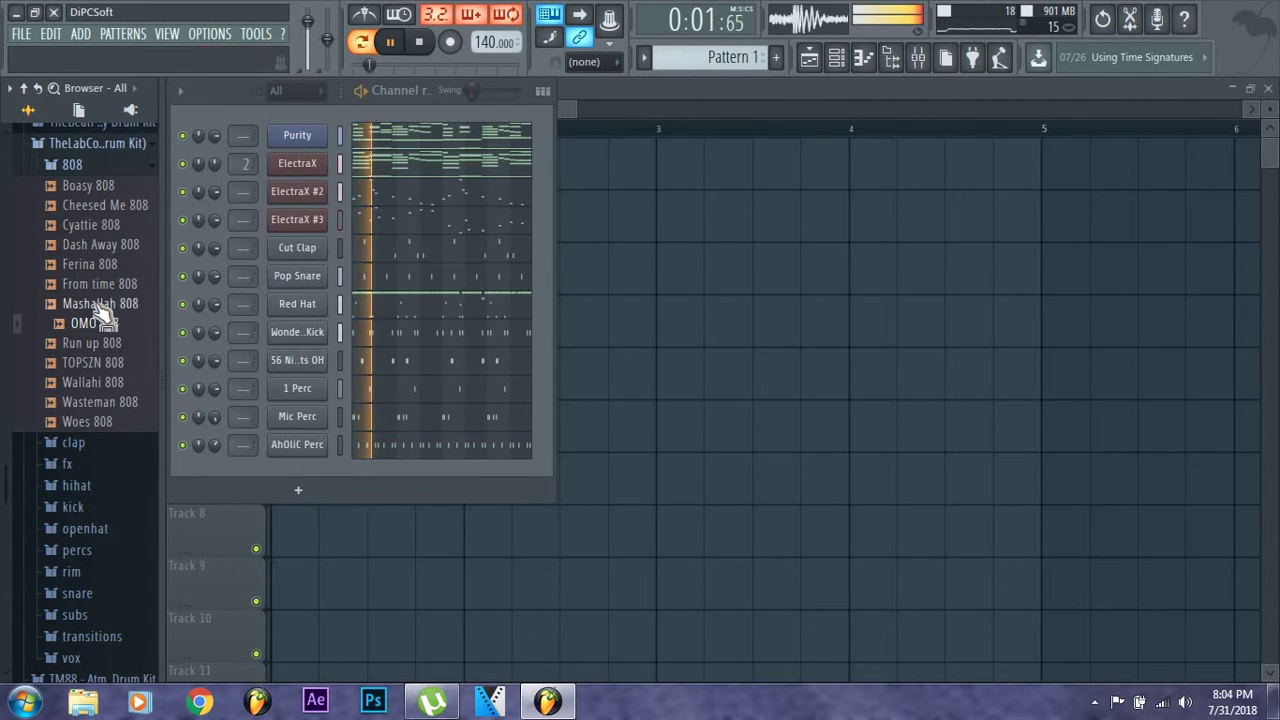
{"action": "left_click", "coordinate": [101, 306]}
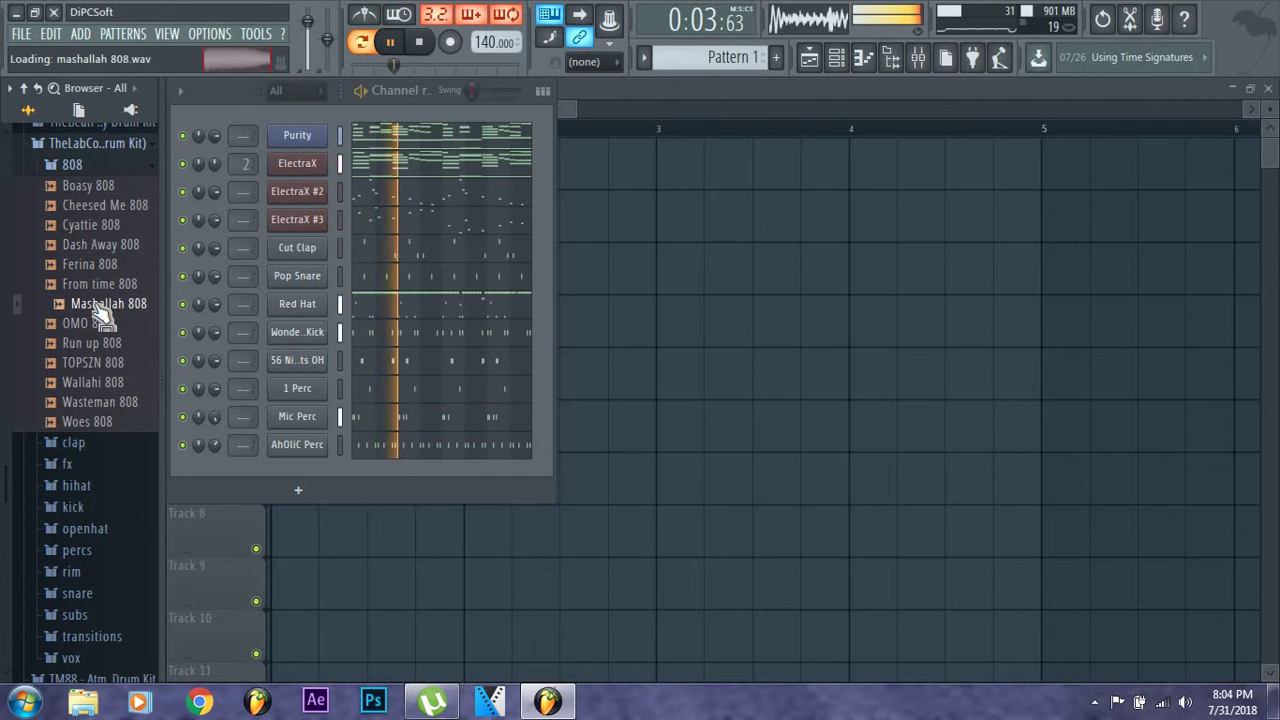
{"action": "left_click_drag", "start_coordinate": [99, 307], "coordinate": [315, 360]}
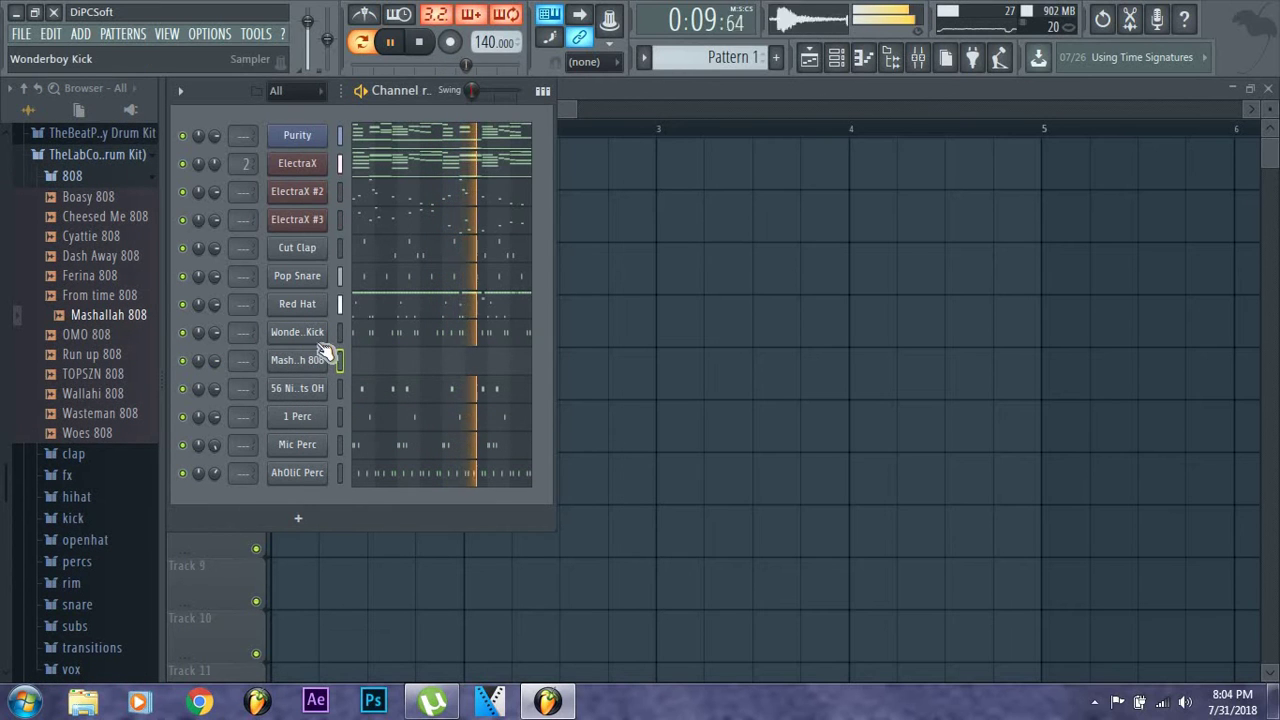
Load Newtone into the first effect slot of the Master mixer track and move its window clear of the channel list
{"action": "left_click", "coordinate": [916, 60]}
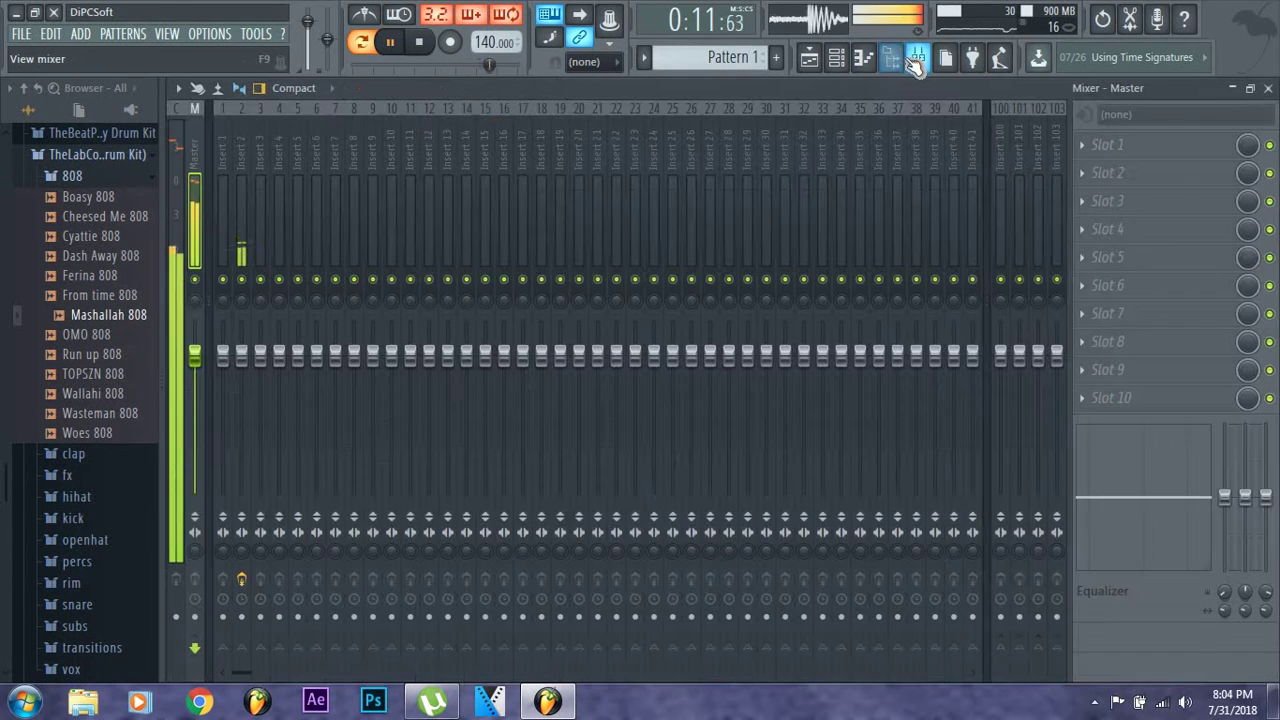
{"action": "left_click", "coordinate": [245, 150]}
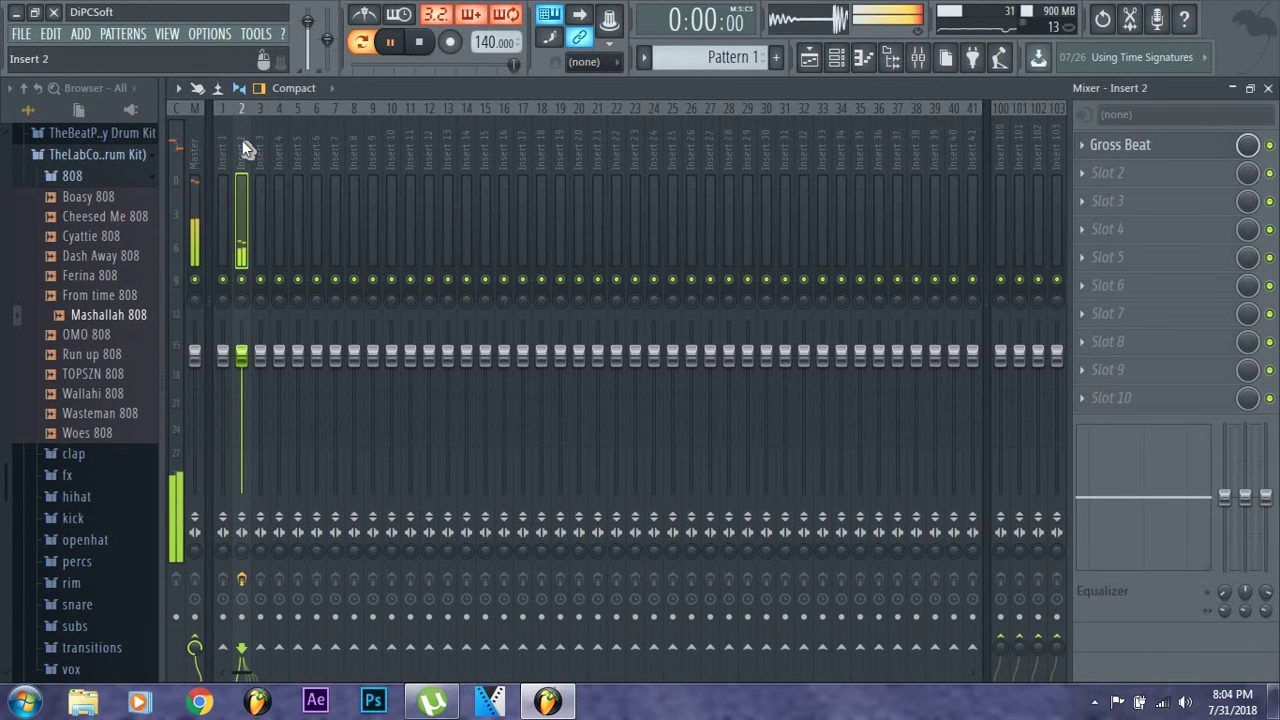
{"action": "left_click", "coordinate": [205, 145]}
{"action": "left_click", "coordinate": [1110, 144]}
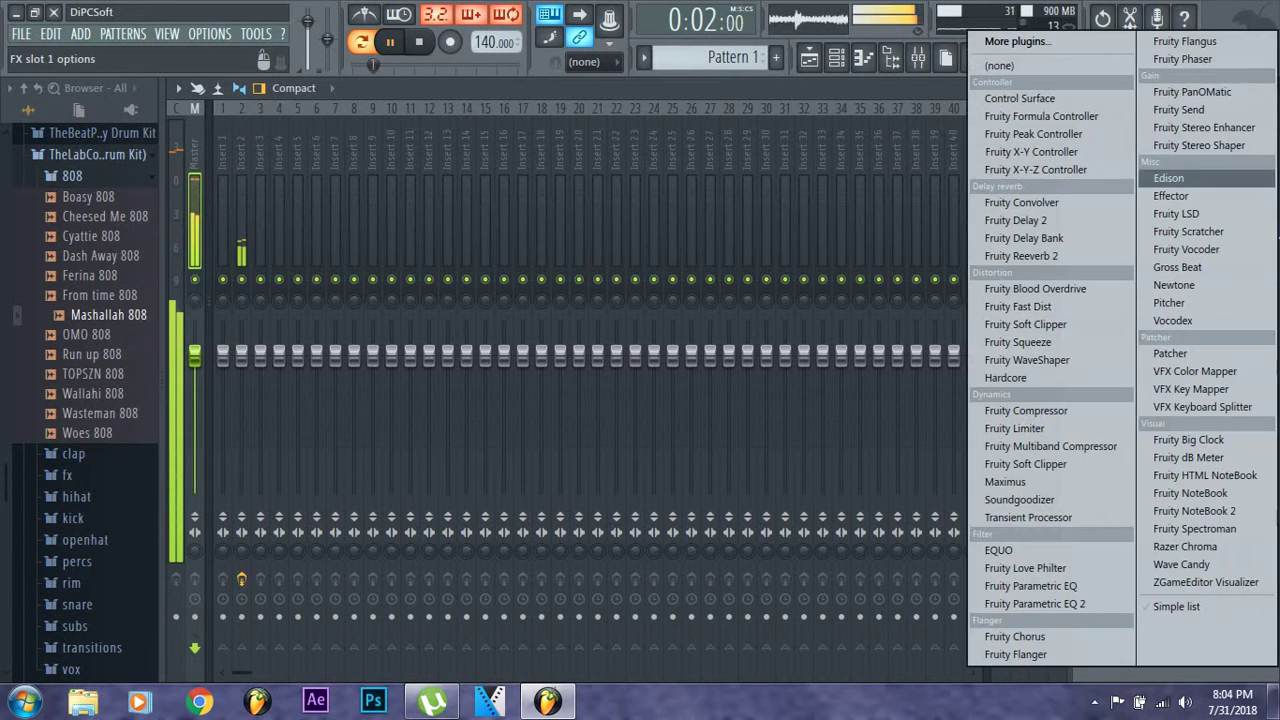
{"action": "left_click", "coordinate": [1174, 285]}
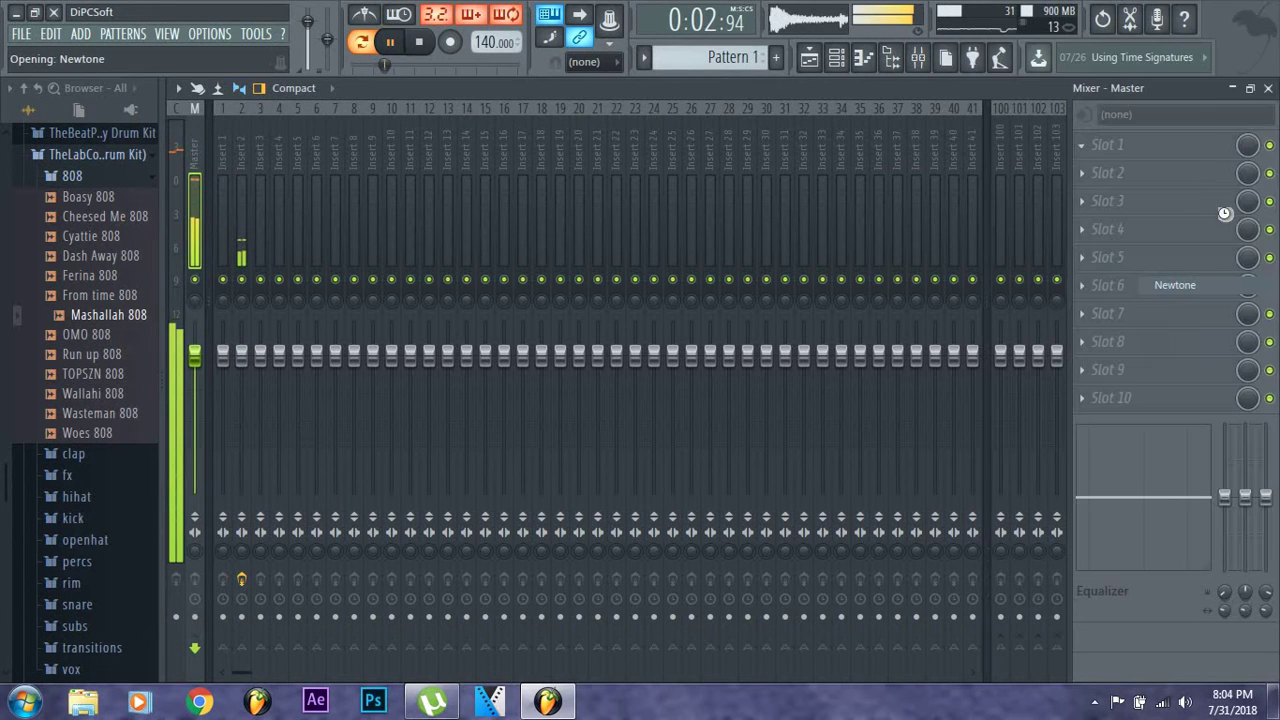
{"action": "left_click", "coordinate": [1236, 91]}
{"action": "left_click_drag", "start_coordinate": [830, 225], "coordinate": [1166, 92]}
Load the Mashallah 808 channel's sample into Newtone and bring the Newtone editor to the front
{"action": "left_click", "coordinate": [285, 364]}
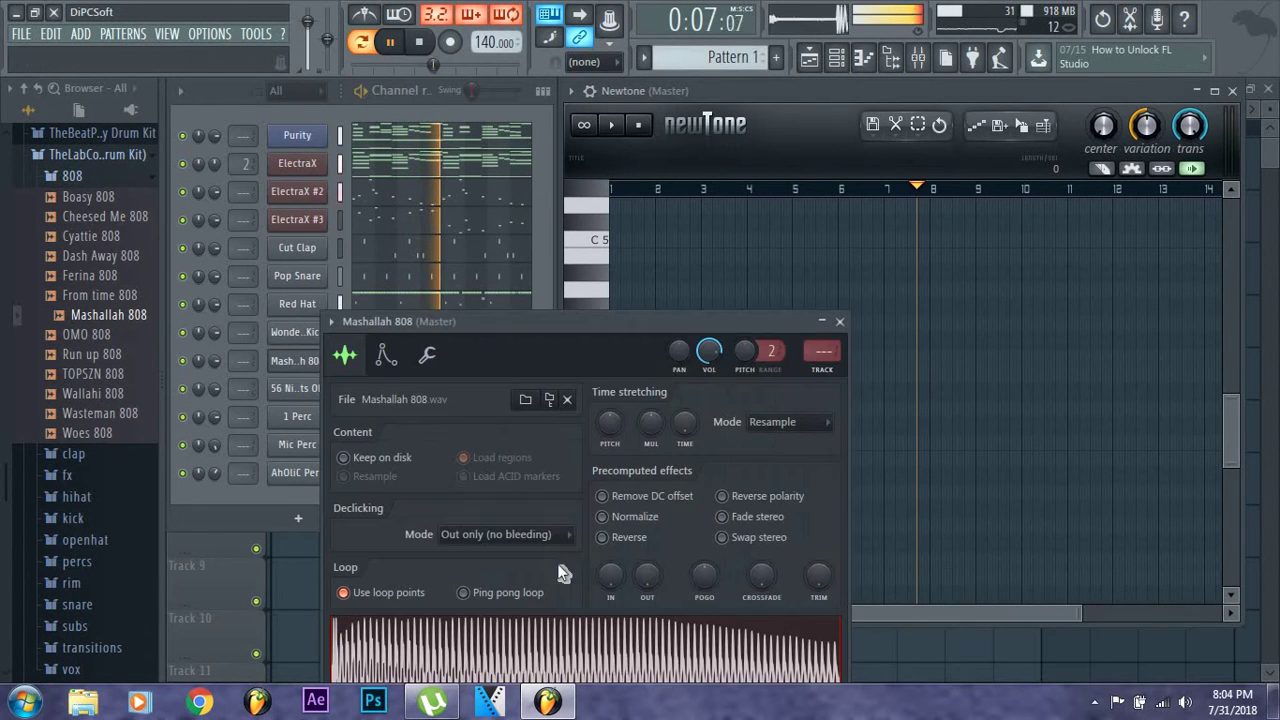
{"action": "left_click_drag", "start_coordinate": [580, 650], "coordinate": [726, 414]}
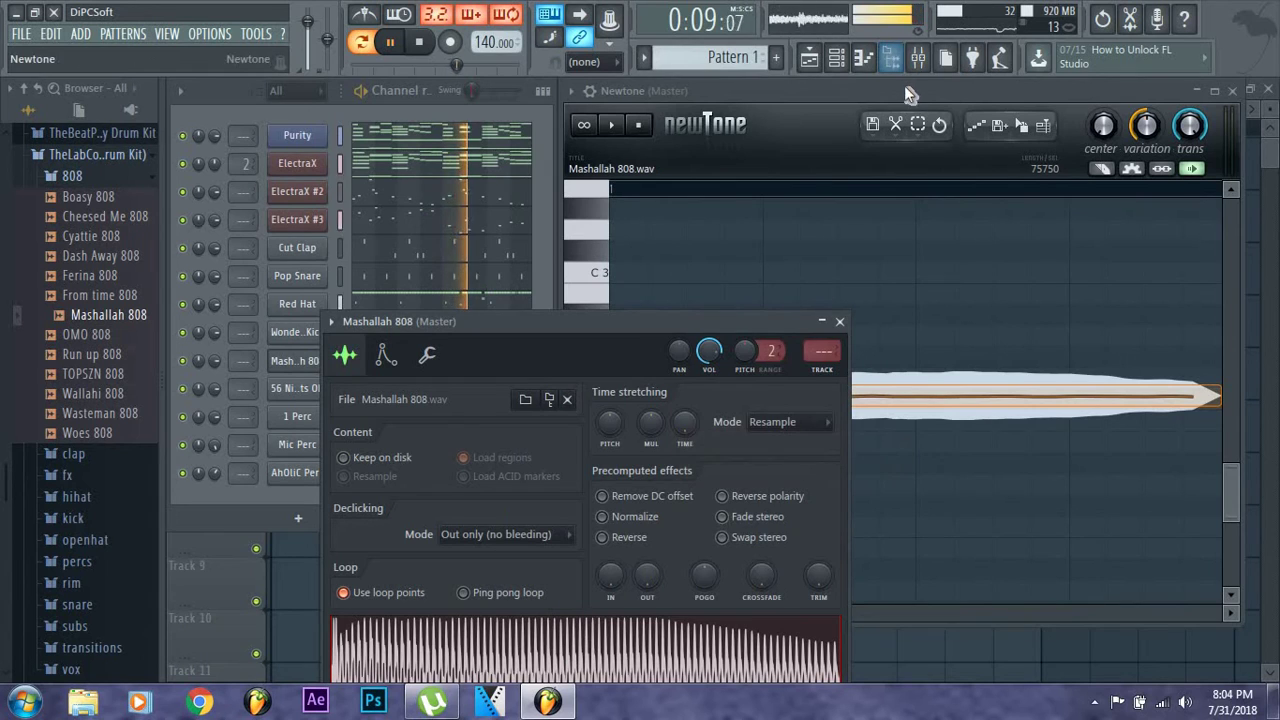
{"action": "left_click", "coordinate": [910, 90]}
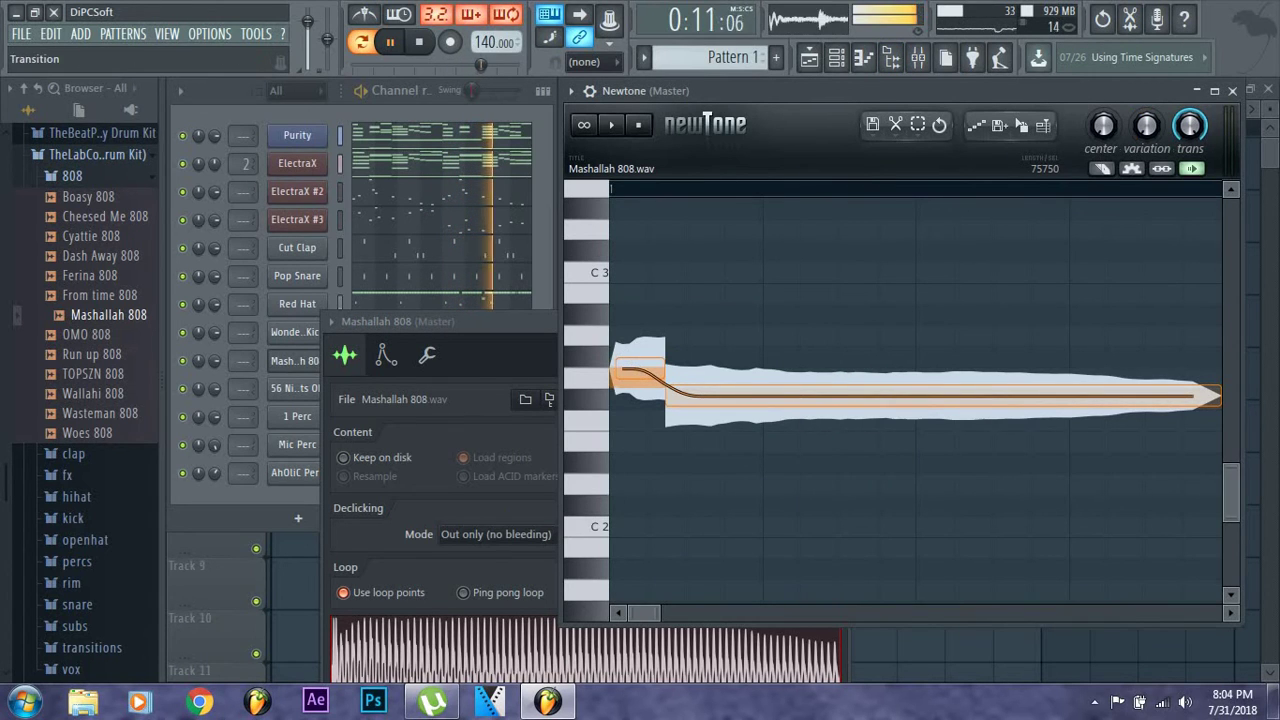
Flatten the 808's pitch in Newtone with Center at maximum and Variation and Transition turned down, and play it back
{"action": "left_click_drag", "start_coordinate": [1103, 125], "coordinate": [1103, 110]}
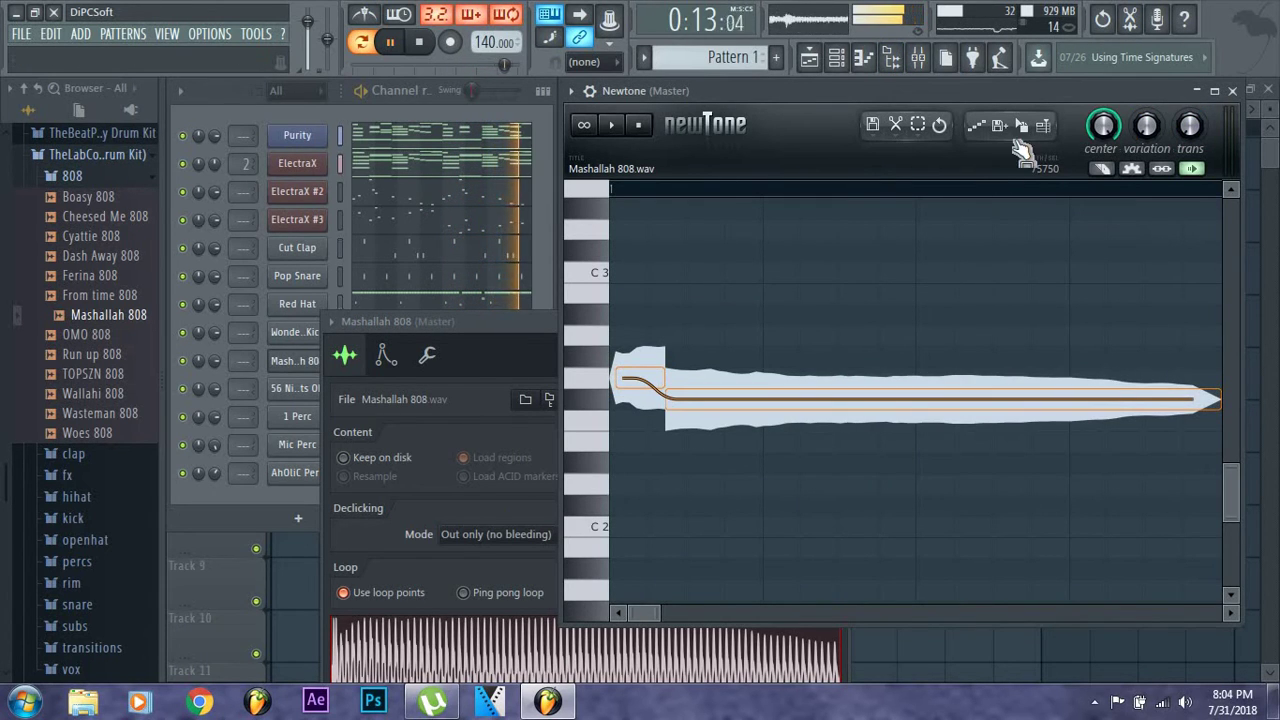
{"action": "left_click", "coordinate": [643, 398]}
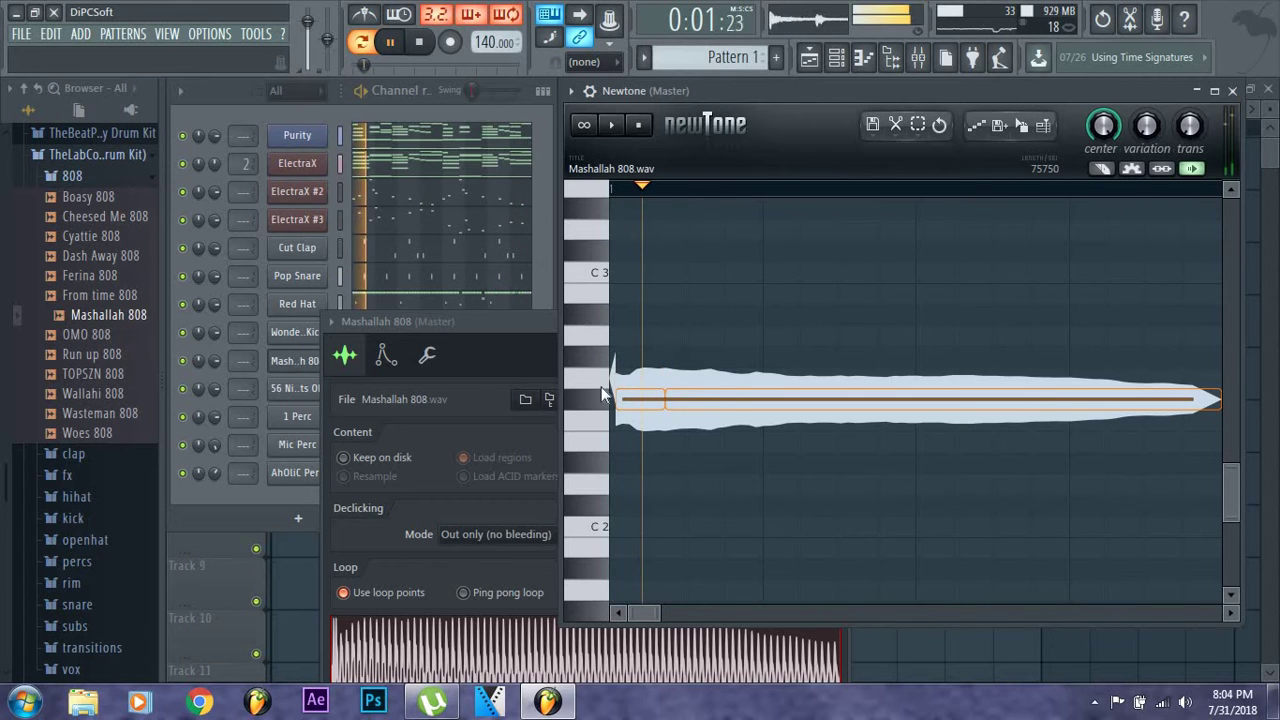
{"action": "left_click", "coordinate": [605, 398]}
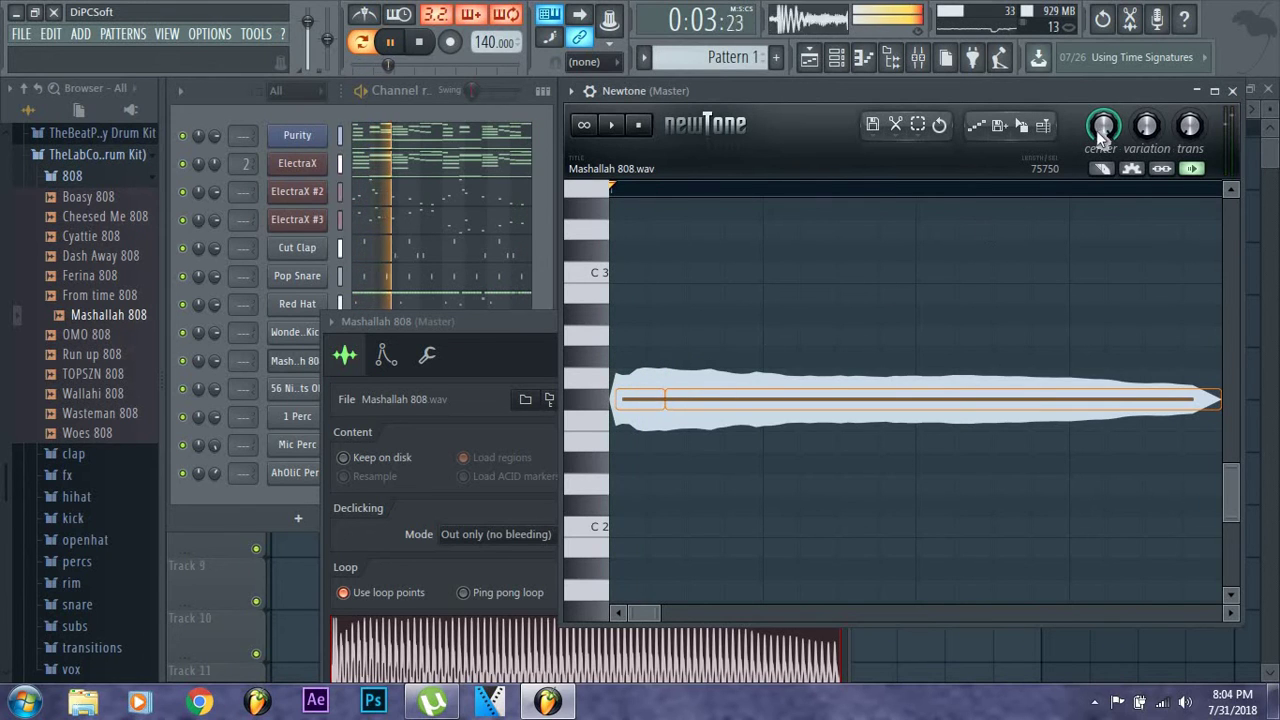
Replace the Mashallah 808 channel's sample with the pitch-corrected audio from Newtone and move the sampler window up
{"action": "left_click_drag", "start_coordinate": [1035, 128], "coordinate": [1097, 315]}
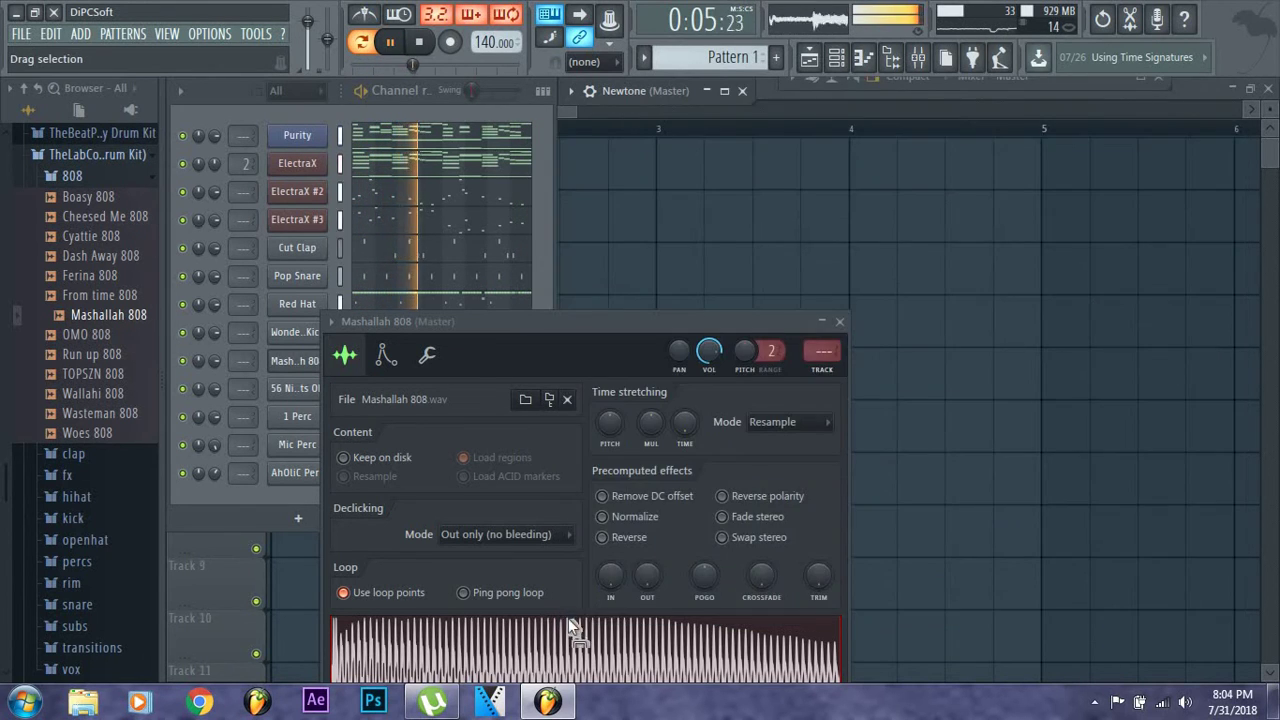
{"action": "left_click_drag", "start_coordinate": [578, 643], "coordinate": [578, 643]}
{"action": "left_click_drag", "start_coordinate": [555, 320], "coordinate": [598, 195]}
Open the corrected 808 sample in Edison and detect its pitch regions
{"action": "right_click", "coordinate": [592, 533]}
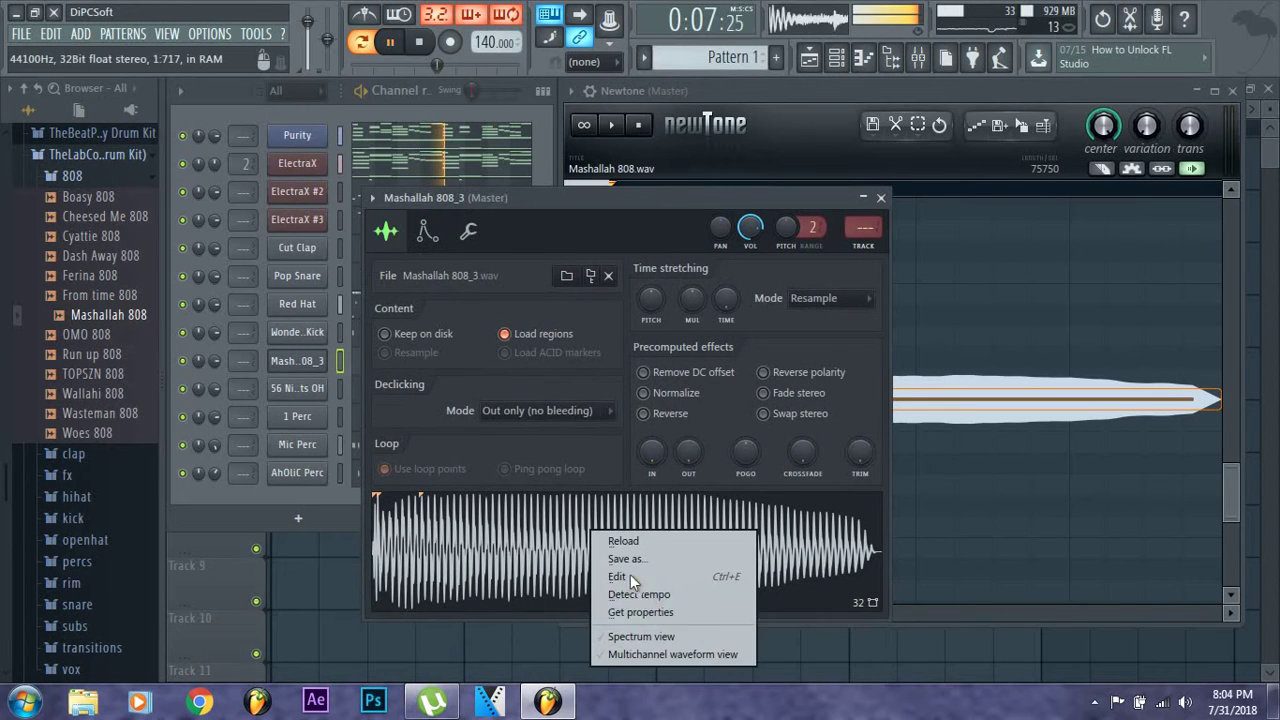
{"action": "left_click", "coordinate": [667, 577]}
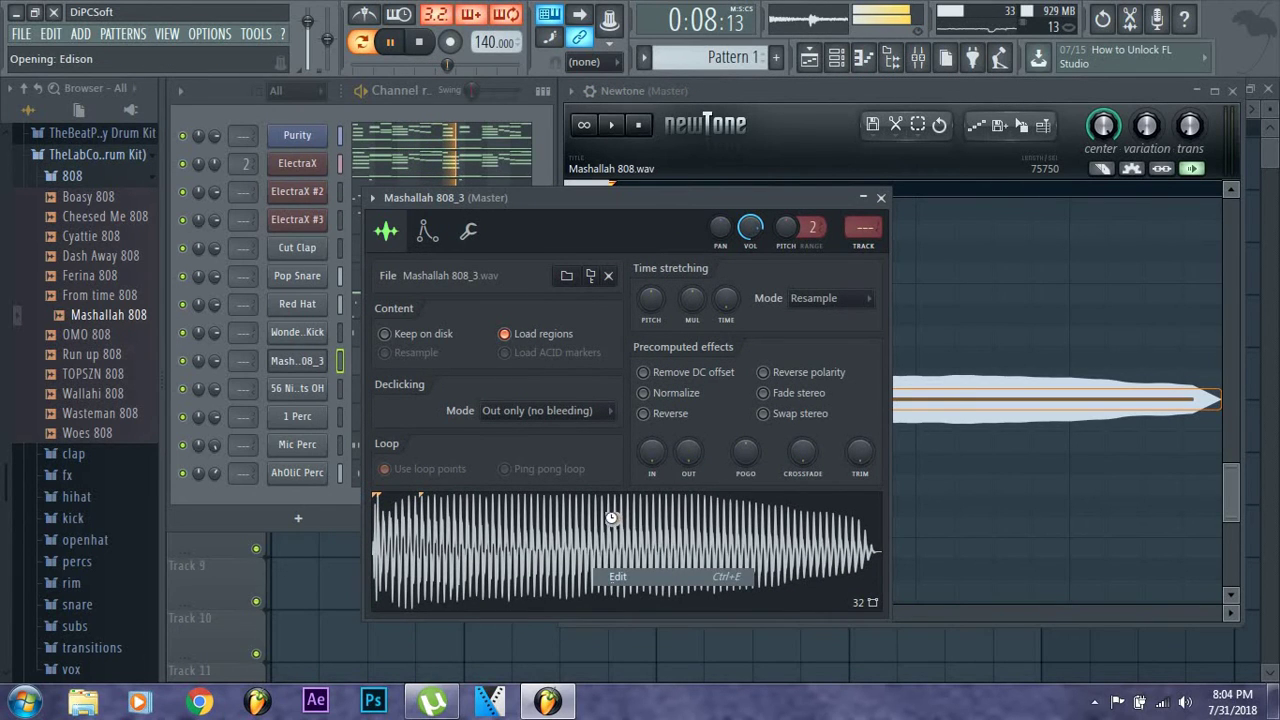
{"action": "right_click", "coordinate": [613, 522]}
{"action": "mouse_move", "coordinate": [646, 578]}
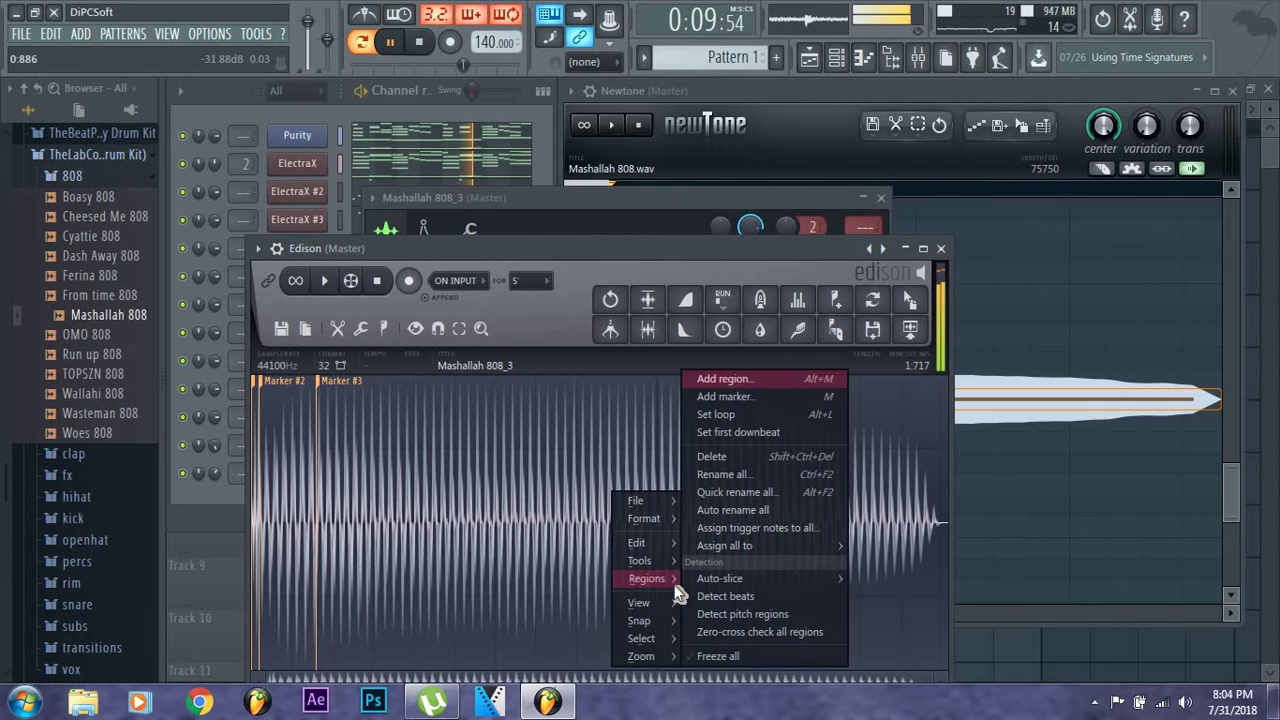
{"action": "left_click", "coordinate": [722, 613]}
Transfer the pitch-tagged sample from Edison back into the 808 channel, check its root note, and close the sampler, Newtone and Edison
{"action": "left_click_drag", "start_coordinate": [910, 298], "coordinate": [515, 604]}
{"action": "left_click", "coordinate": [468, 231]}
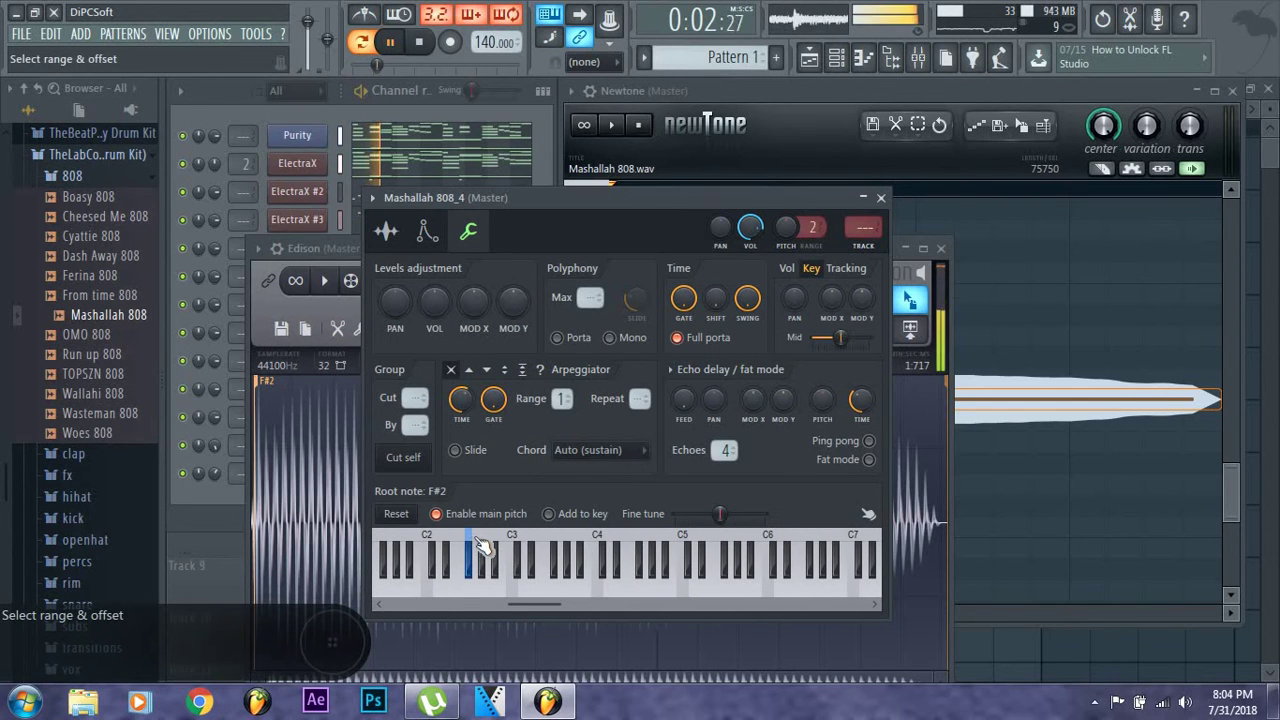
{"action": "left_click", "coordinate": [881, 198]}
{"action": "left_click", "coordinate": [1233, 91]}
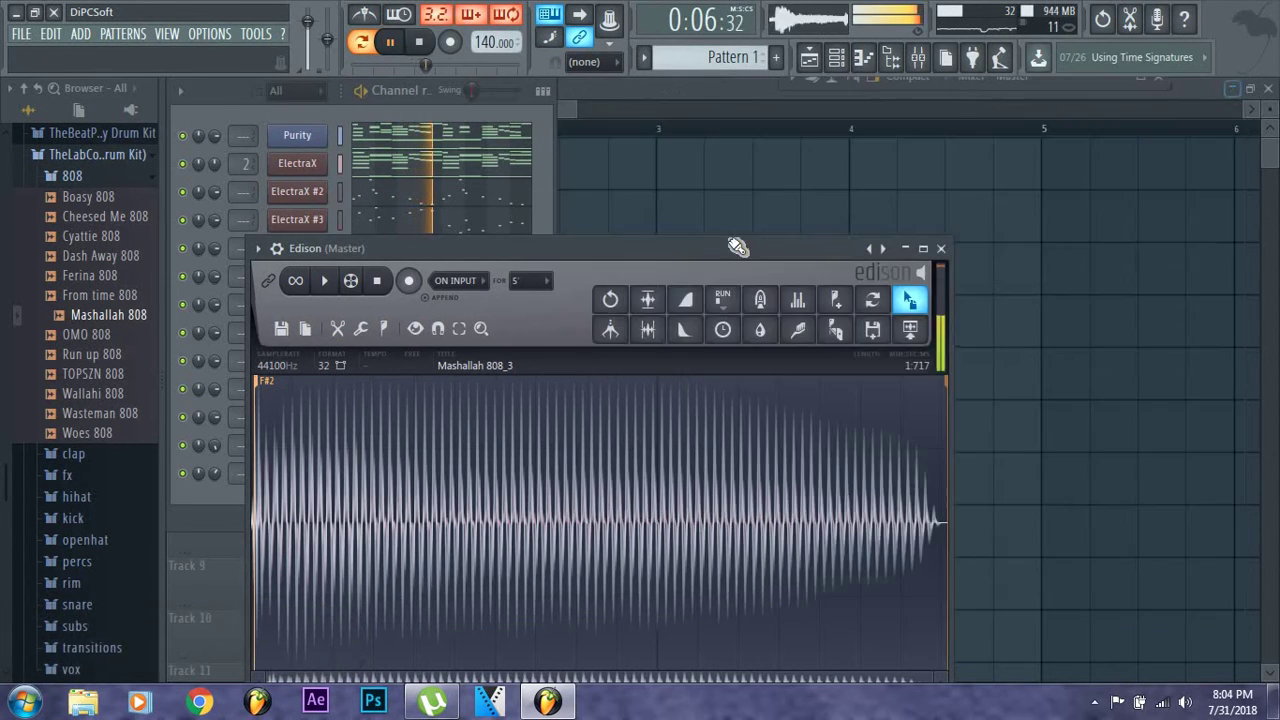
{"action": "left_click", "coordinate": [943, 249]}
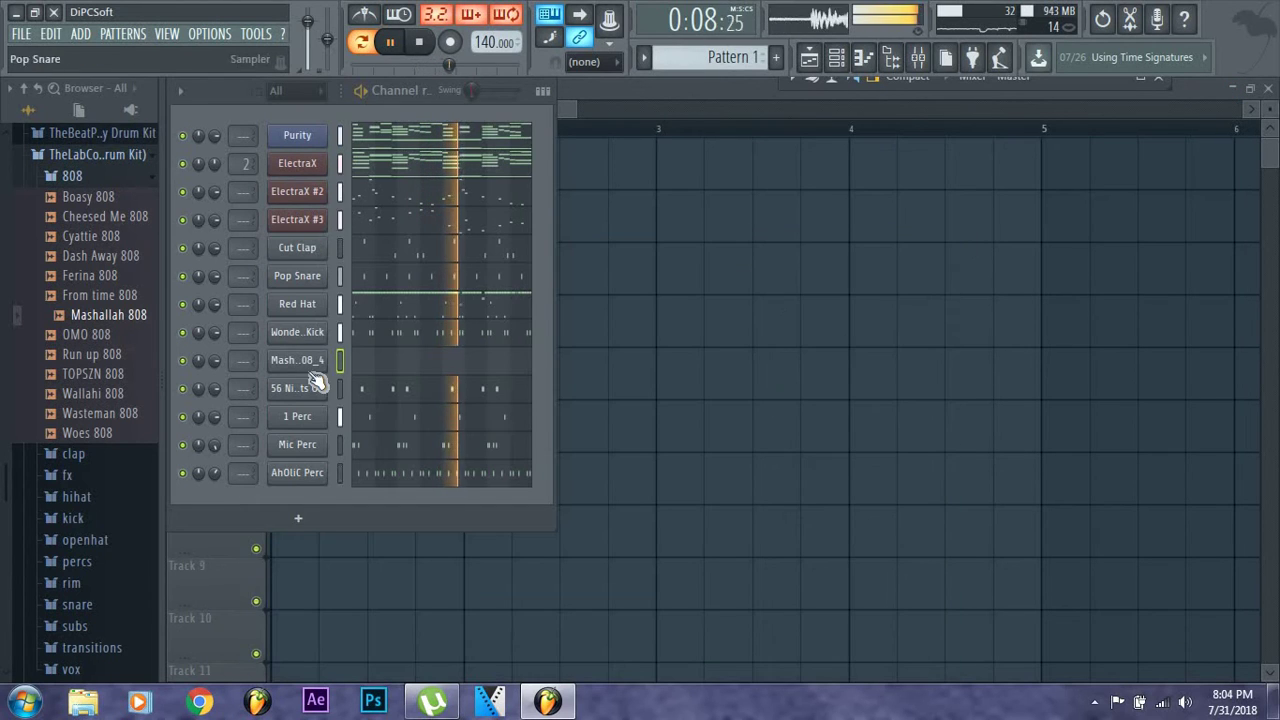
Copy the Wonderboy Kick pattern into the Mashallah 808 channel and open that channel's piano roll
{"action": "right_click", "coordinate": [322, 330]}
{"action": "left_click", "coordinate": [541, 352]}
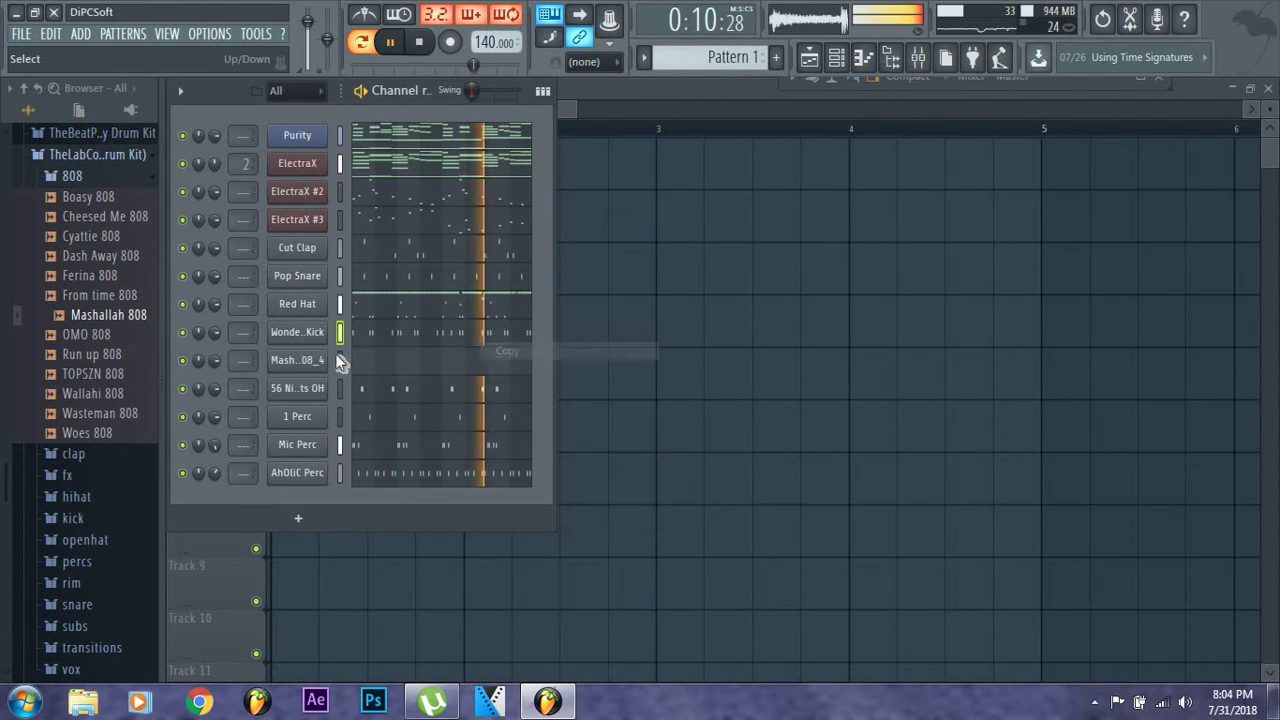
{"action": "right_click", "coordinate": [316, 360]}
{"action": "left_click", "coordinate": [566, 398]}
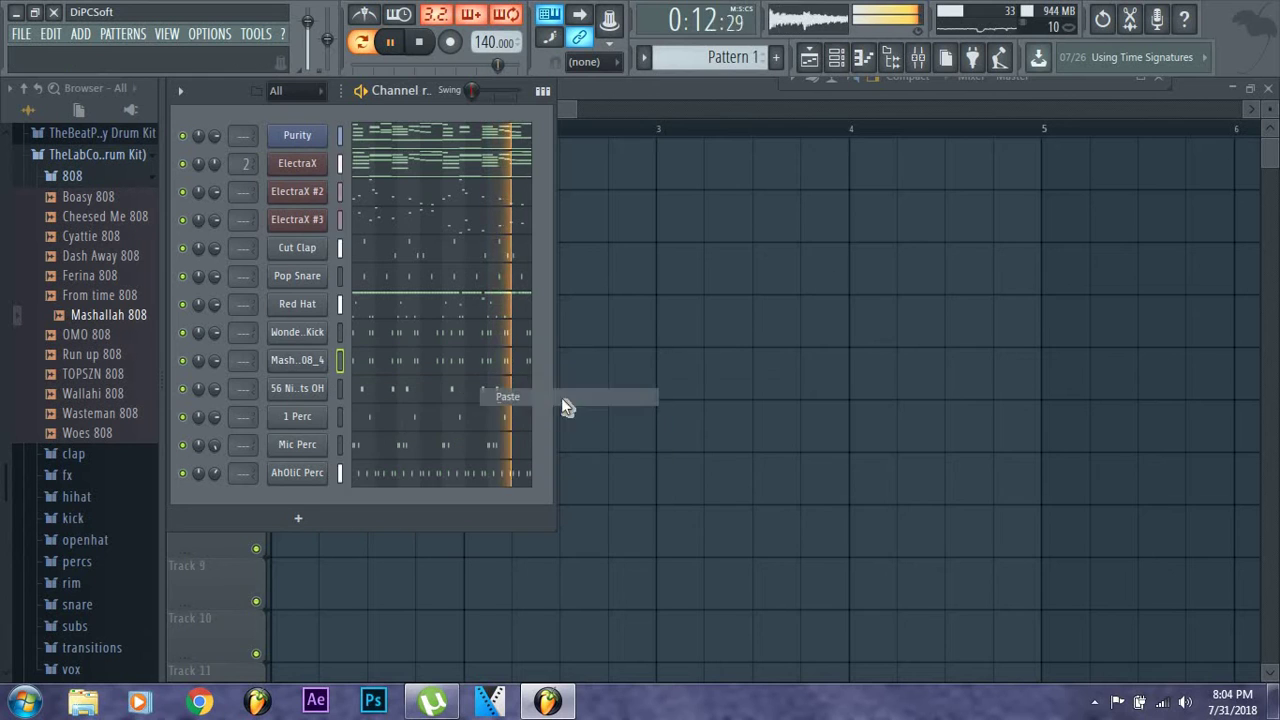
{"action": "key", "text": "F7"}
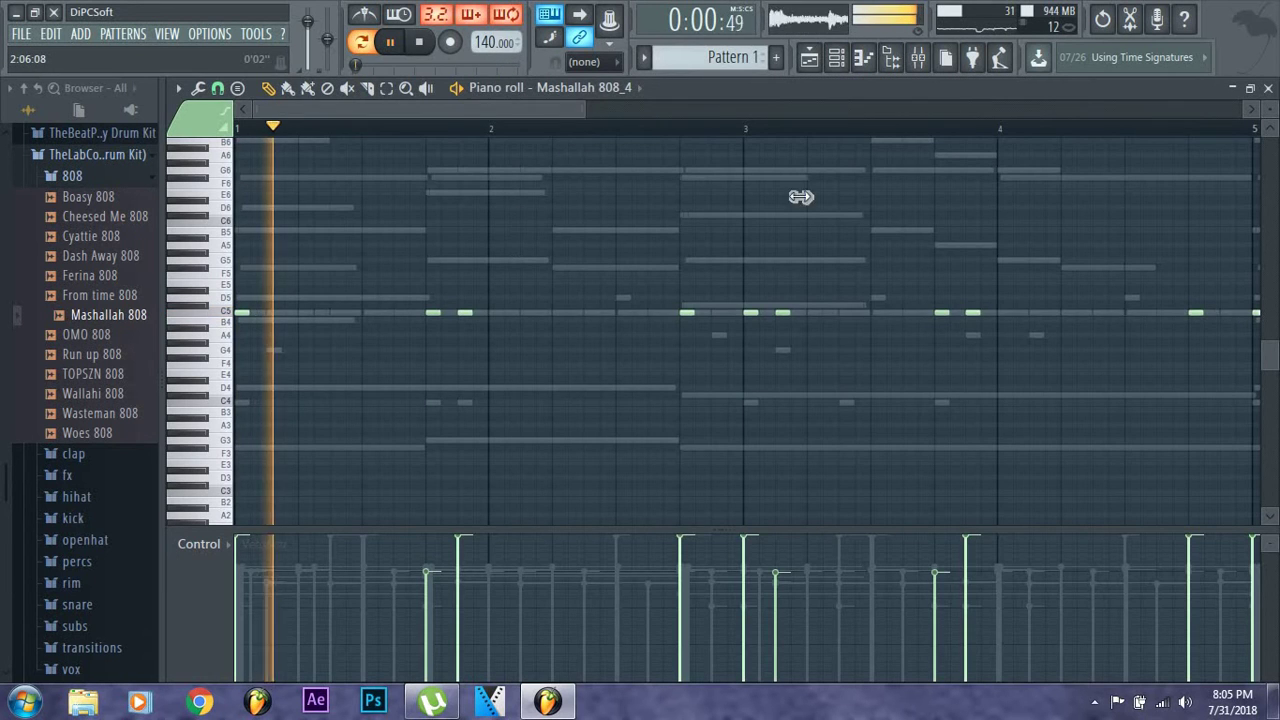
Lengthen all the Mashallah 808 notes so each reaches the following one, and transpose the whole line from C5 down to F#2
{"action": "mouse_move", "coordinate": [1083, 557]}
{"action": "left_mouse_down"}
{"action": "mouse_move", "coordinate": [1075, 509]}
{"action": "mouse_move", "coordinate": [1006, 452]}
{"action": "mouse_move", "coordinate": [747, 470]}
{"action": "mouse_move", "coordinate": [223, 443]}
{"action": "left_mouse_up"}
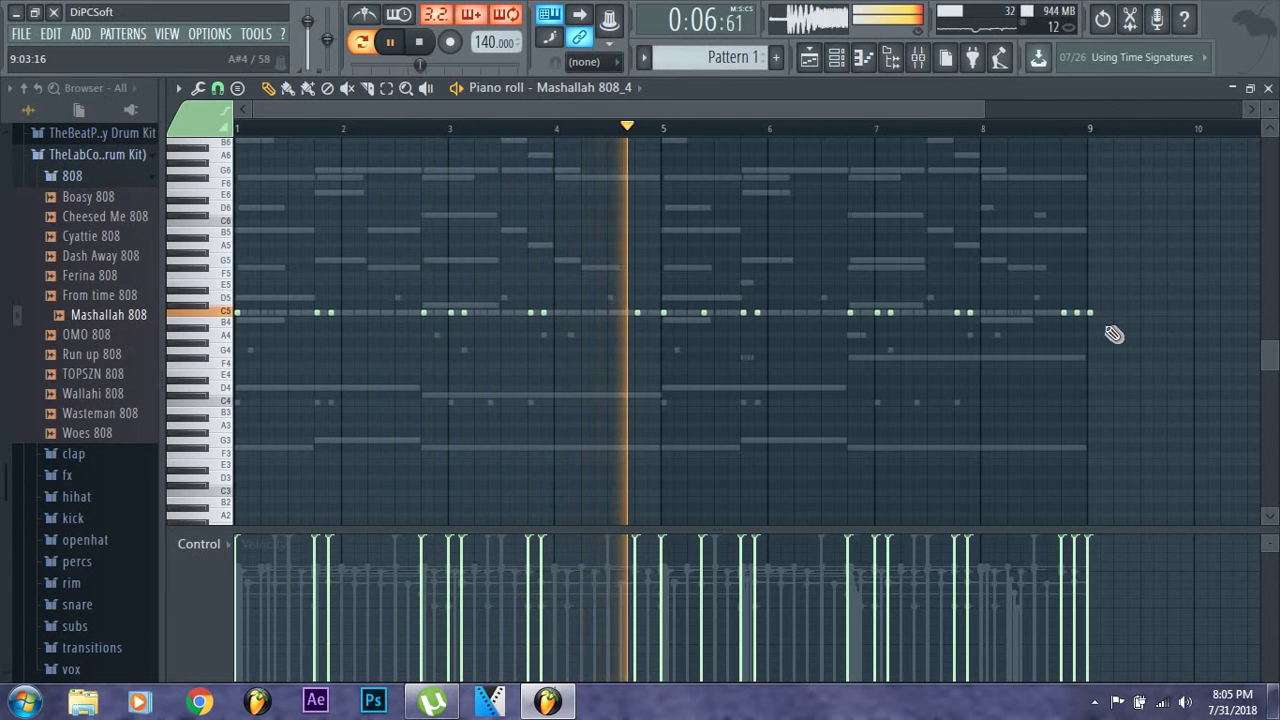
{"action": "key", "text": "ctrl+l"}
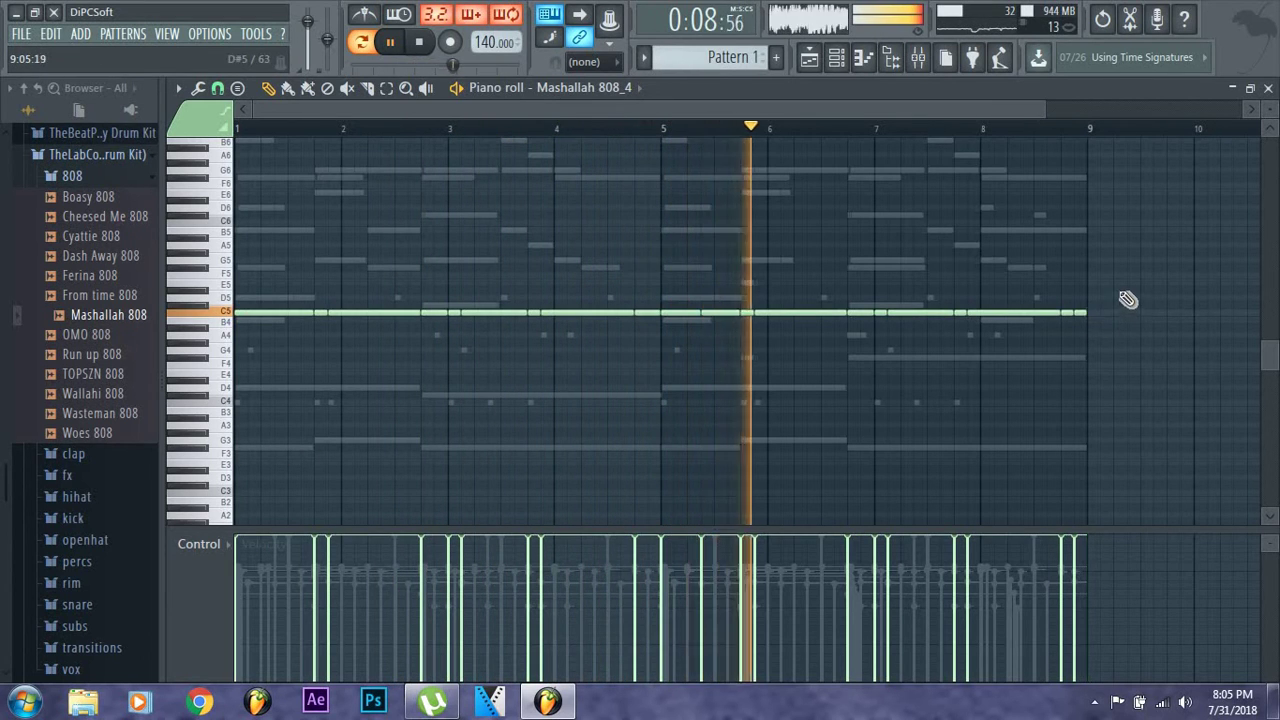
{"action": "left_click_drag", "start_coordinate": [1122, 287], "coordinate": [236, 427]}
{"action": "scroll", "coordinate": [262, 347], "scroll_direction": "down", "scroll_amount": 2}
{"action": "scroll", "coordinate": [265, 340], "scroll_direction": "down", "scroll_amount": 4}
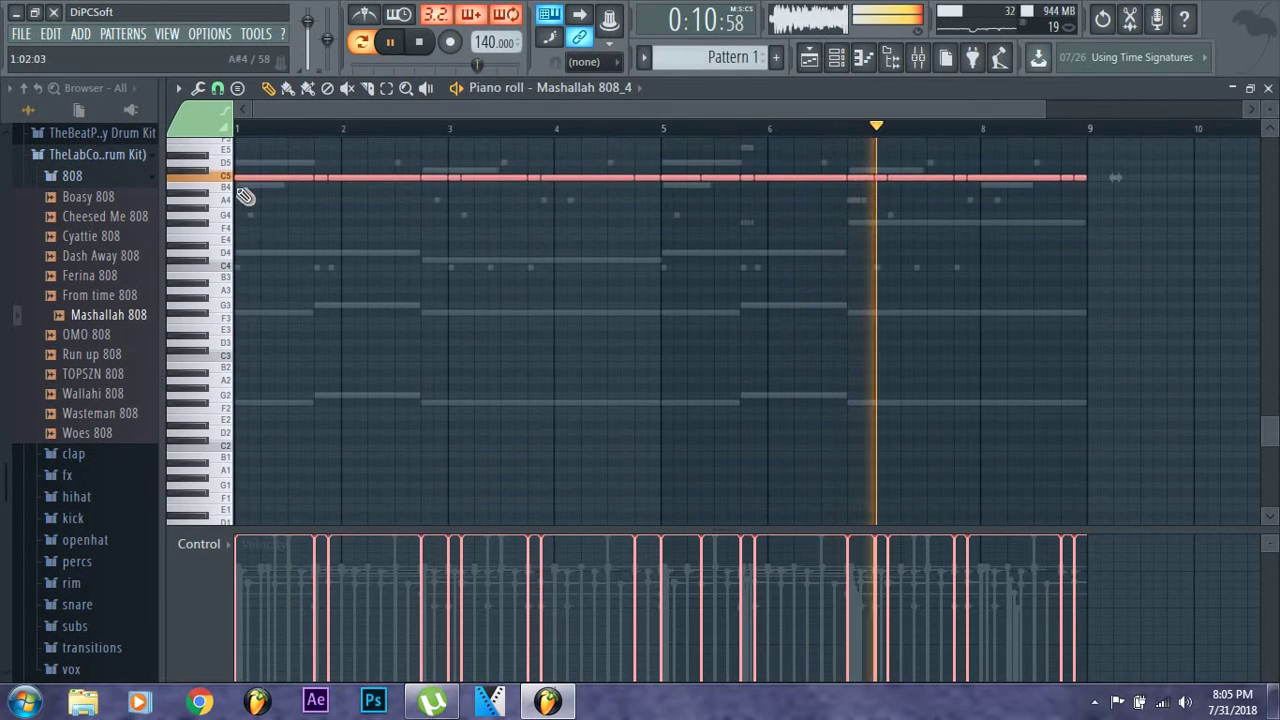
{"action": "left_click_drag", "start_coordinate": [243, 177], "coordinate": [230, 222]}
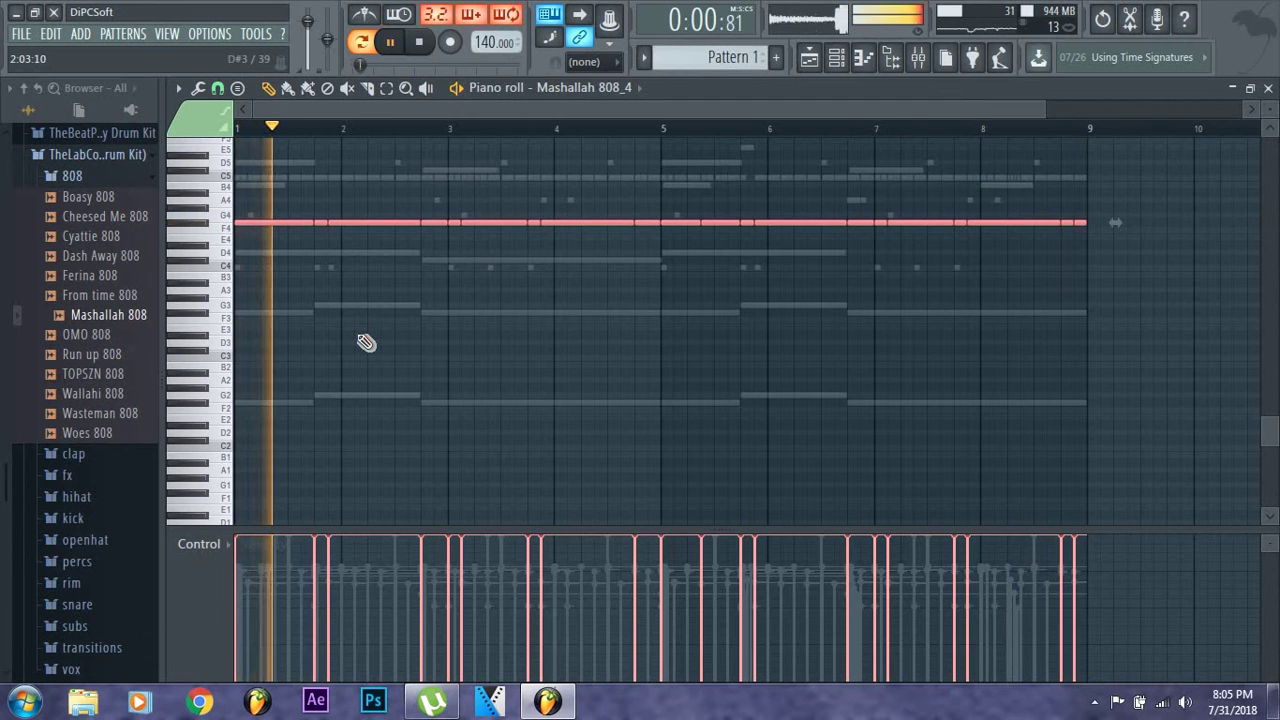
{"action": "key", "text": "ctrl+Down"}
{"action": "key", "text": "ctrl+Down"}
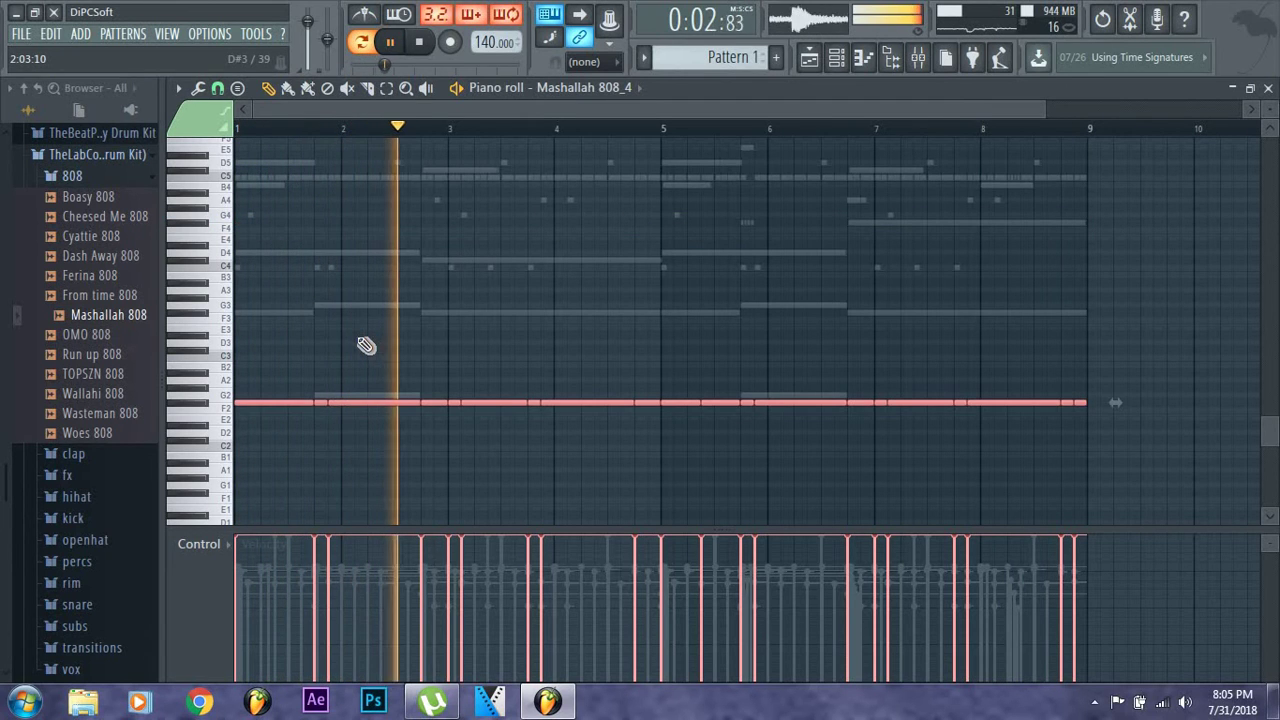
Add a slight fade-out to the Mashallah 808 sample in its sampler settings, close the sampler and return to the maximized piano roll
{"action": "scroll", "coordinate": [997, 176], "scroll_direction": "down", "scroll_amount": 1}
{"action": "key", "text": "F6"}
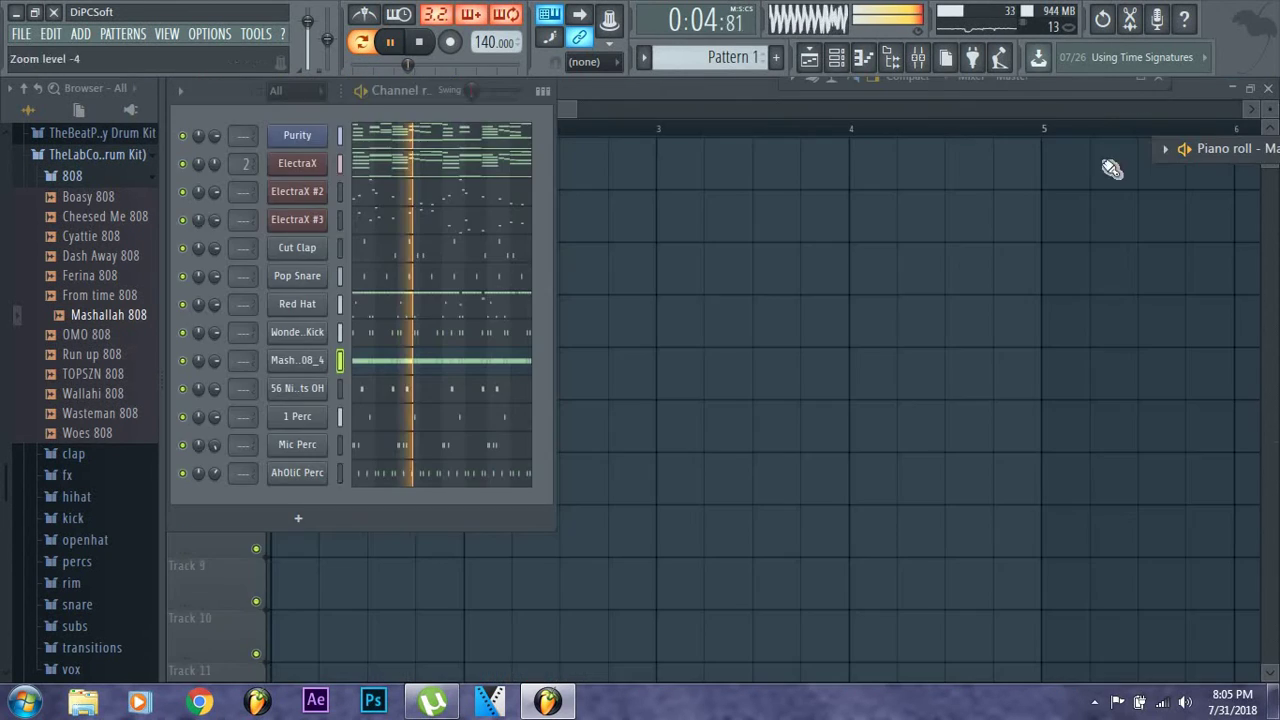
{"action": "left_click", "coordinate": [282, 362]}
{"action": "left_click", "coordinate": [425, 234]}
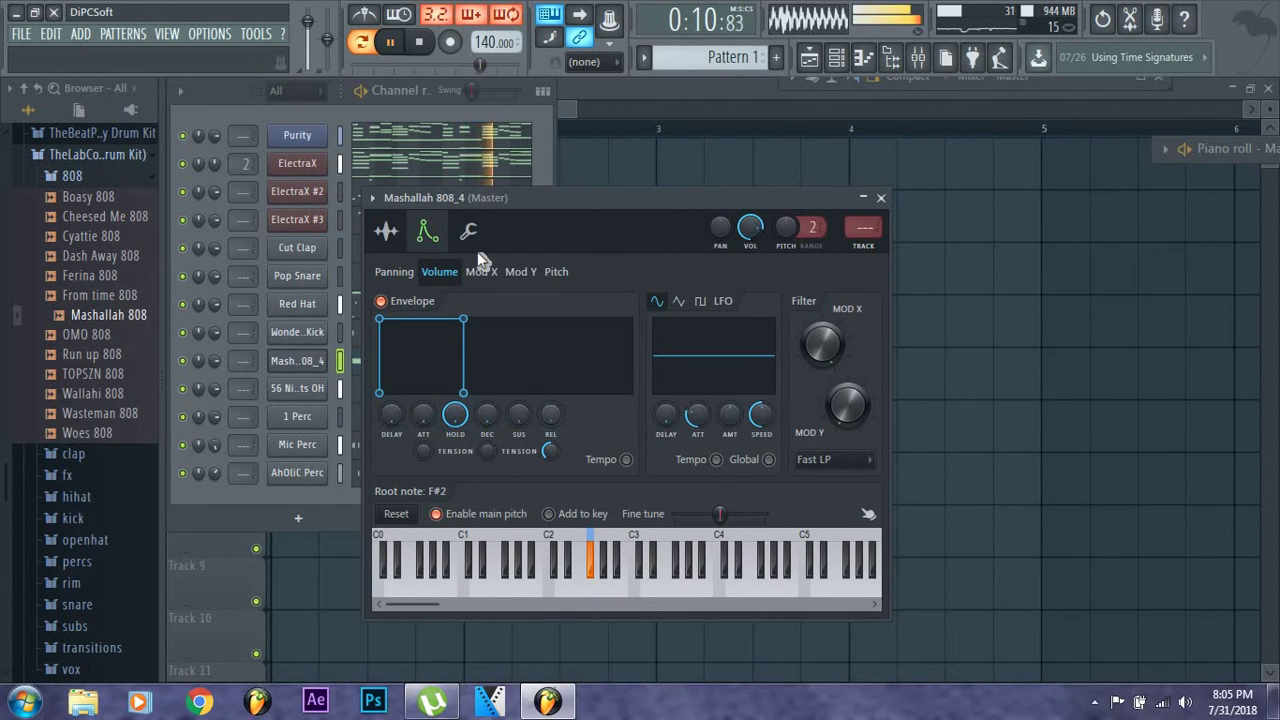
{"action": "left_click", "coordinate": [386, 232]}
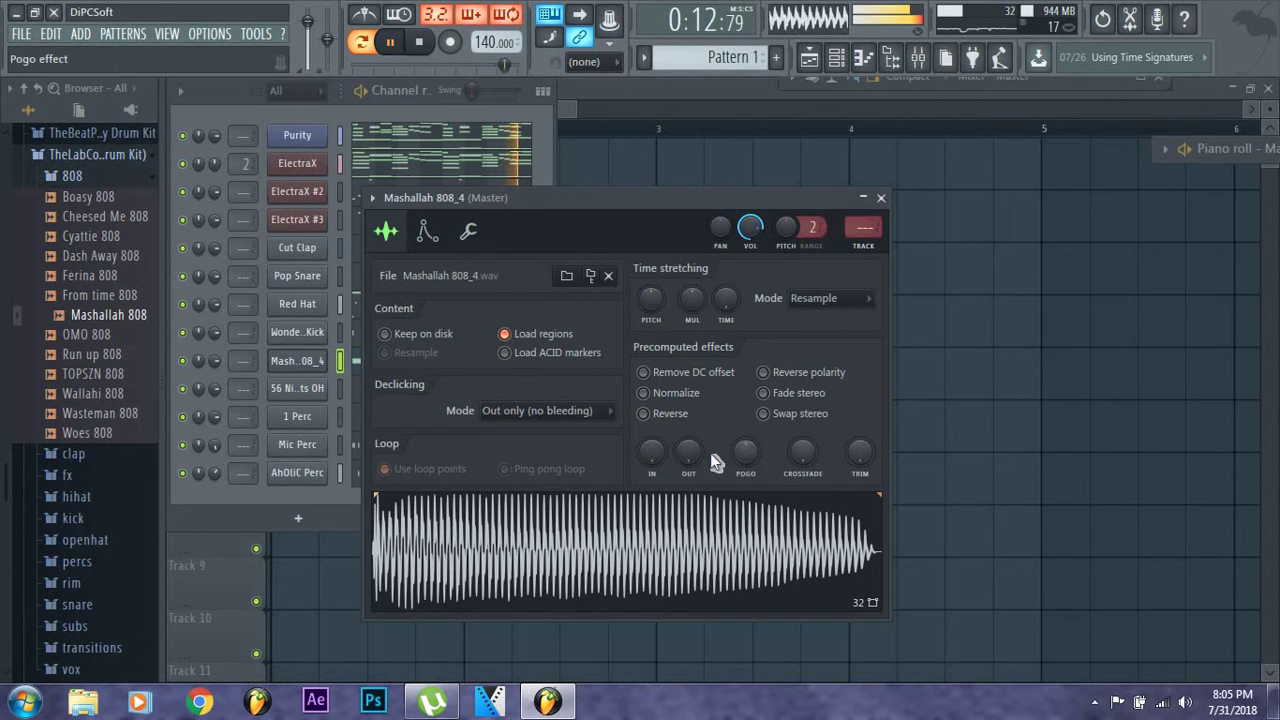
{"action": "left_click_drag", "start_coordinate": [688, 452], "coordinate": [688, 440]}
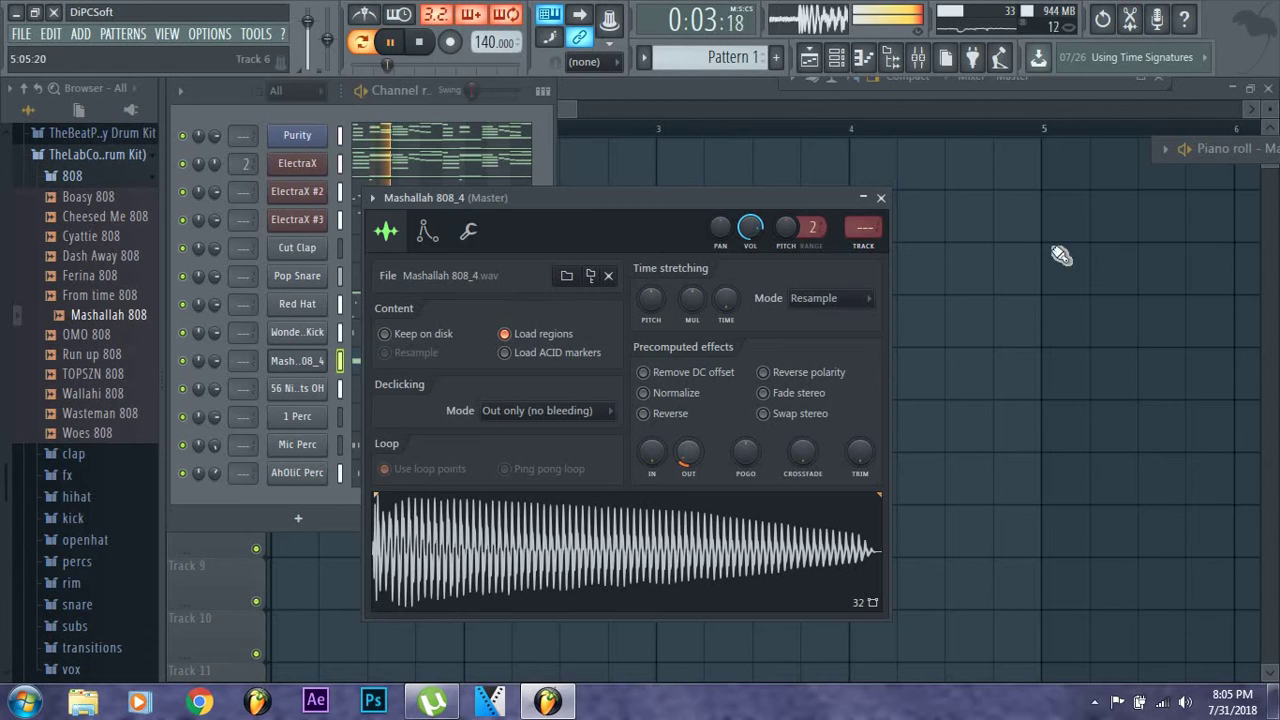
{"action": "left_click", "coordinate": [881, 198]}
{"action": "left_click", "coordinate": [1166, 149]}
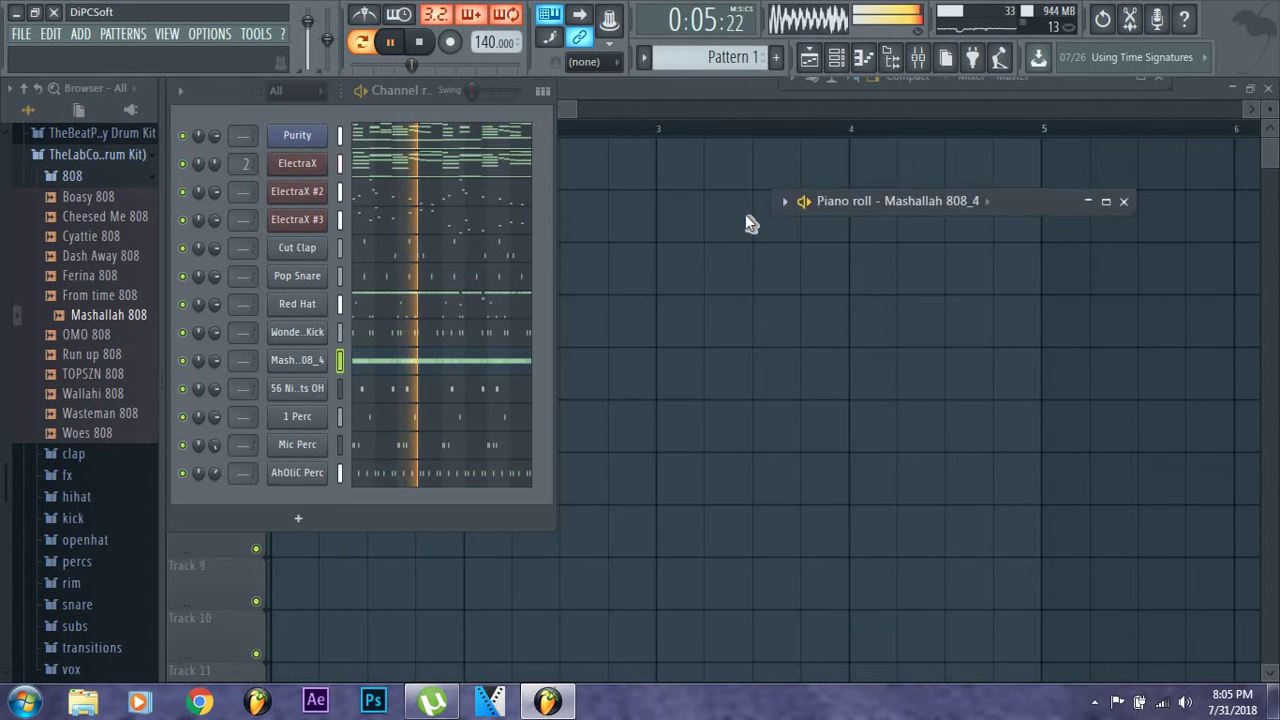
{"action": "double_click", "coordinate": [916, 219]}
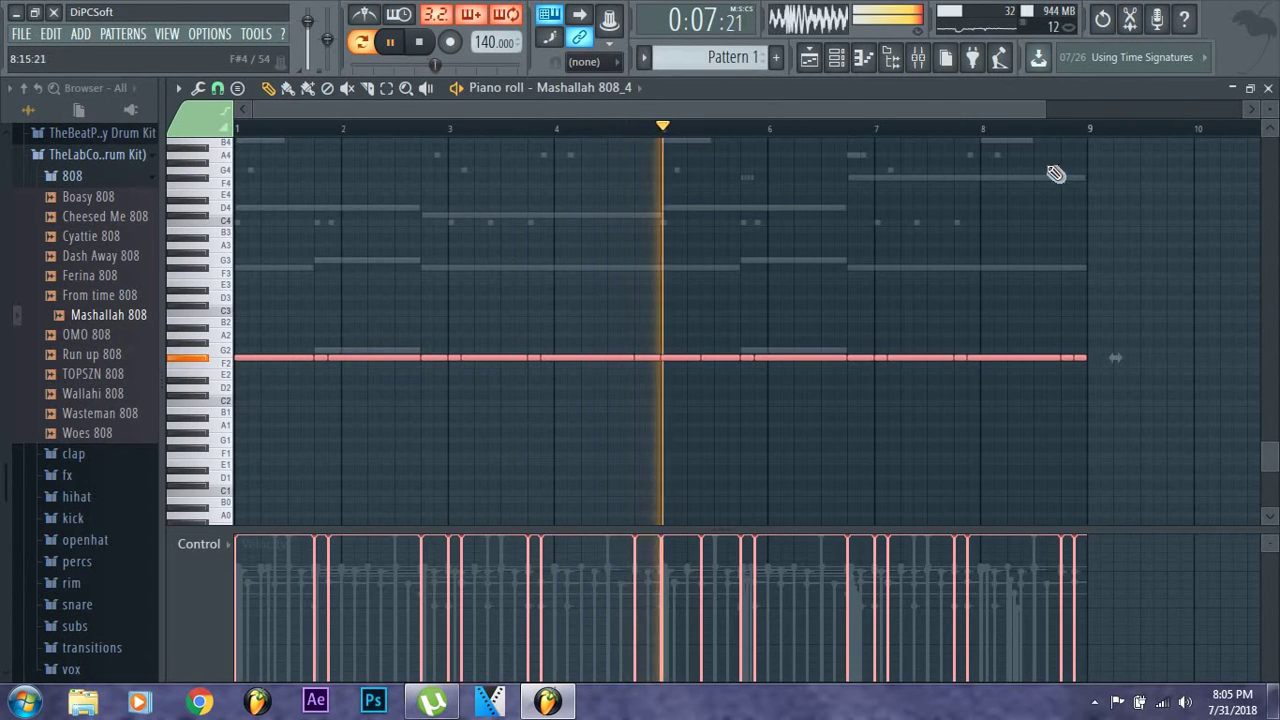
Try the 808 line at D#3, the first note at F#3 and the second at G2 while playing the pattern
{"action": "scroll", "coordinate": [921, 151], "scroll_direction": "up", "scroll_amount": 1}
{"action": "scroll", "coordinate": [922, 151], "scroll_direction": "up", "scroll_amount": 1}
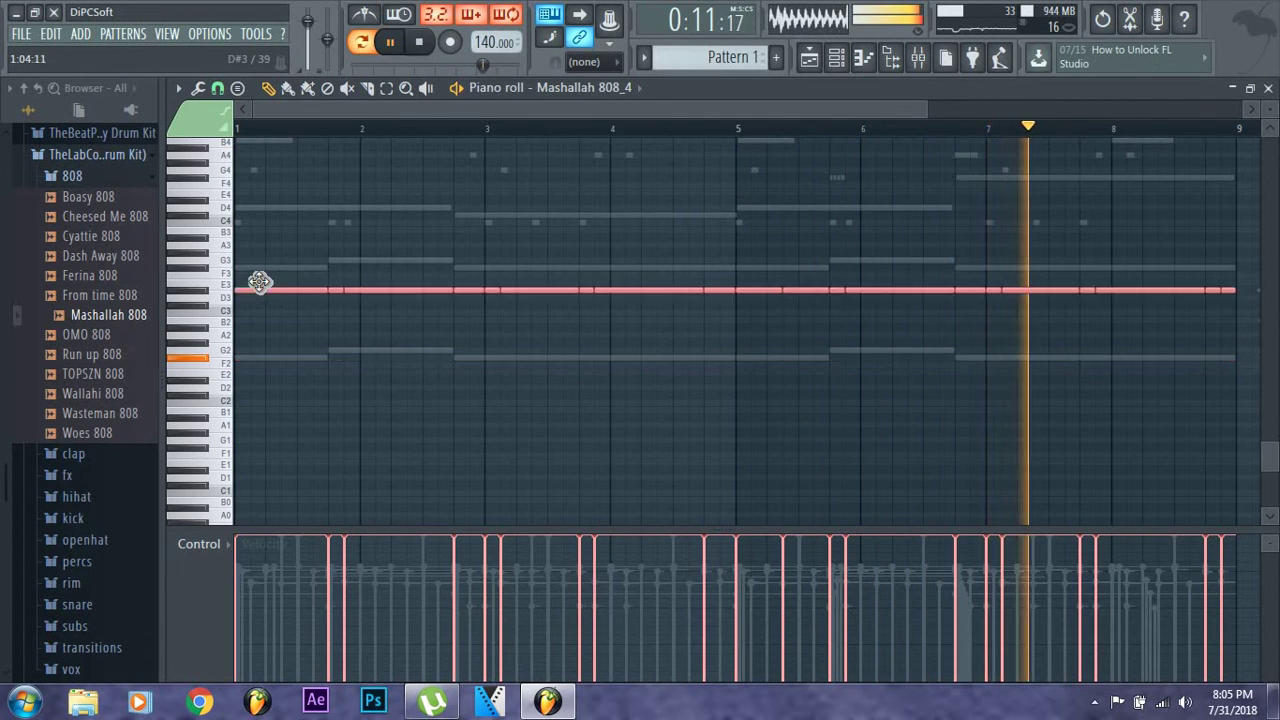
{"action": "left_click", "coordinate": [366, 434]}
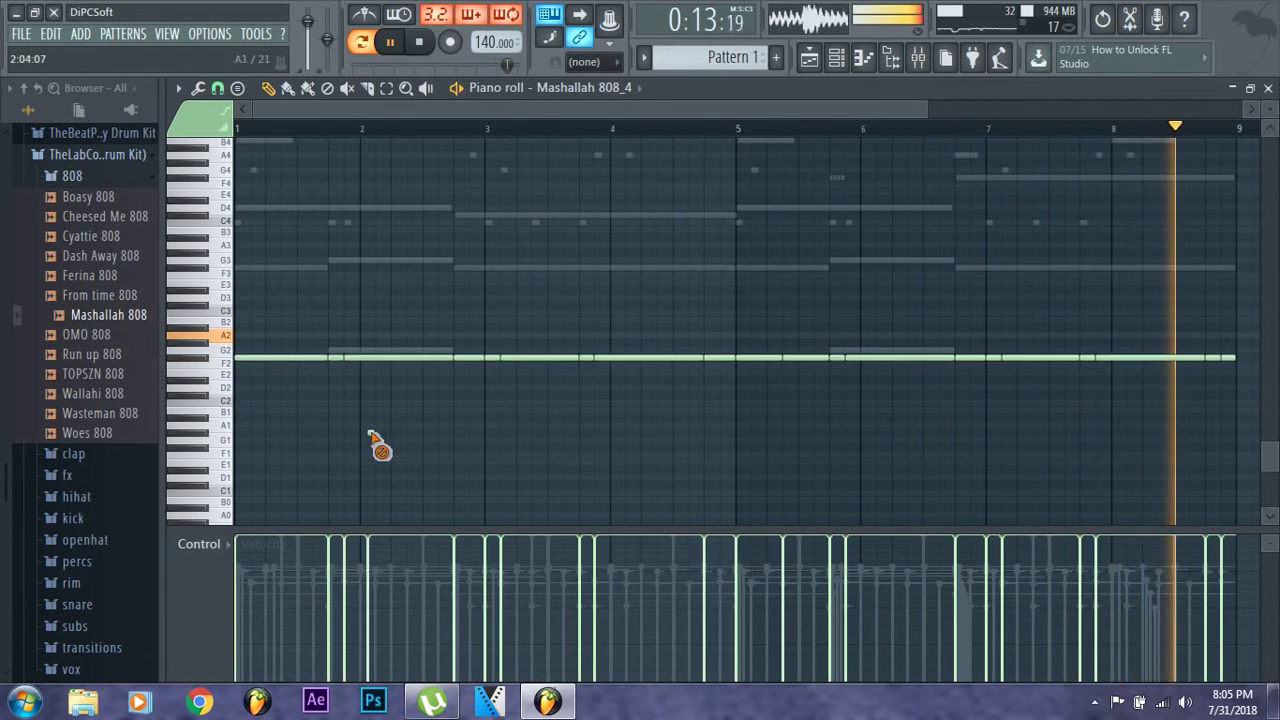
{"action": "key", "text": "space"}
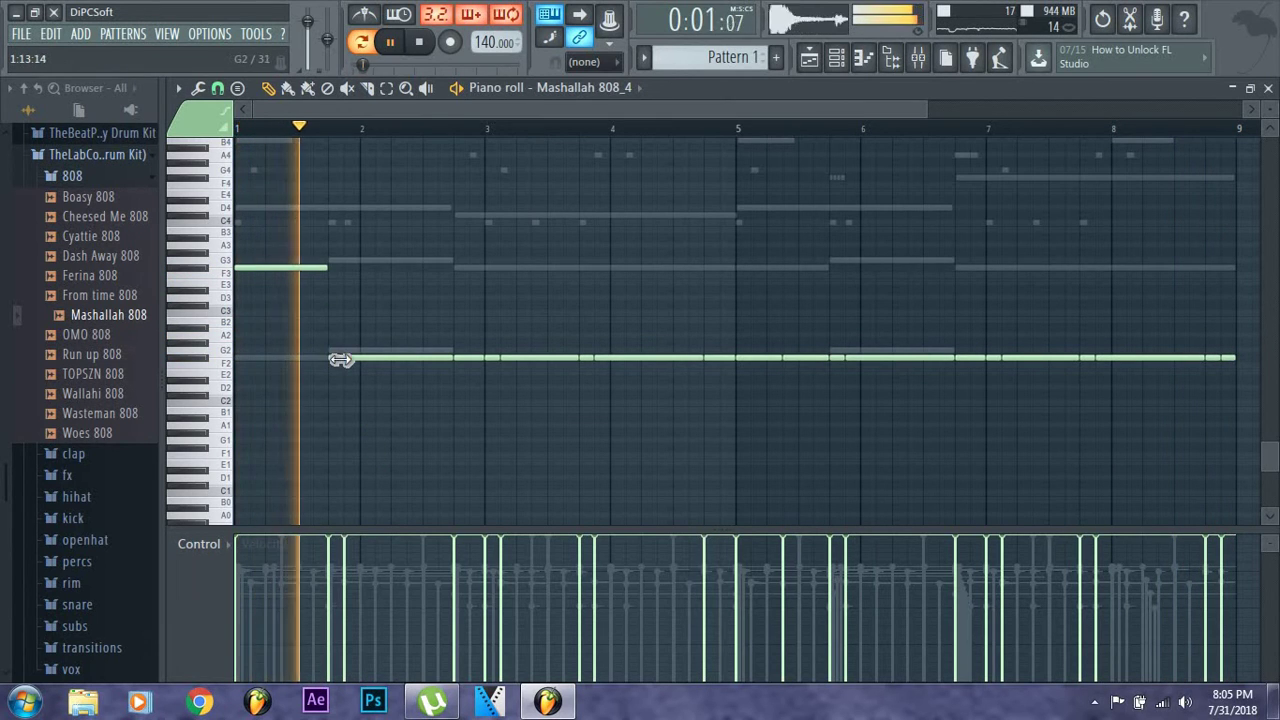
{"action": "key", "text": "space"}
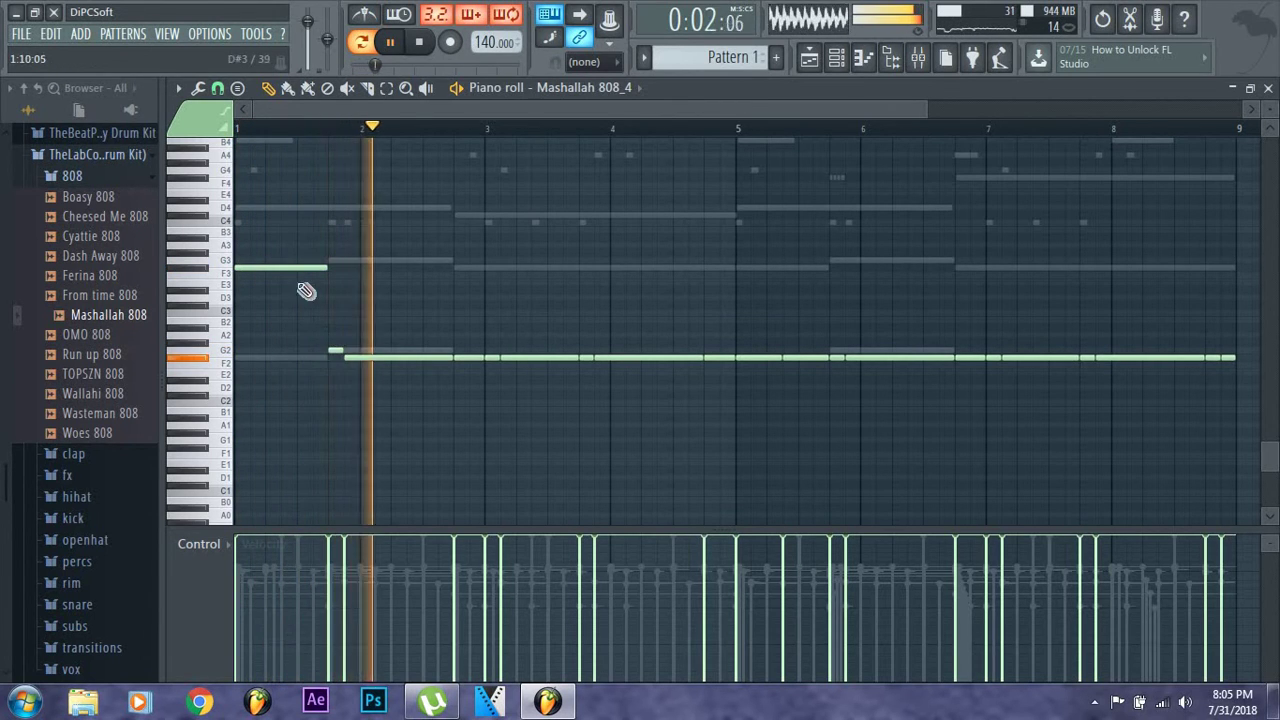
{"action": "left_click_drag", "start_coordinate": [294, 280], "coordinate": [280, 366]}
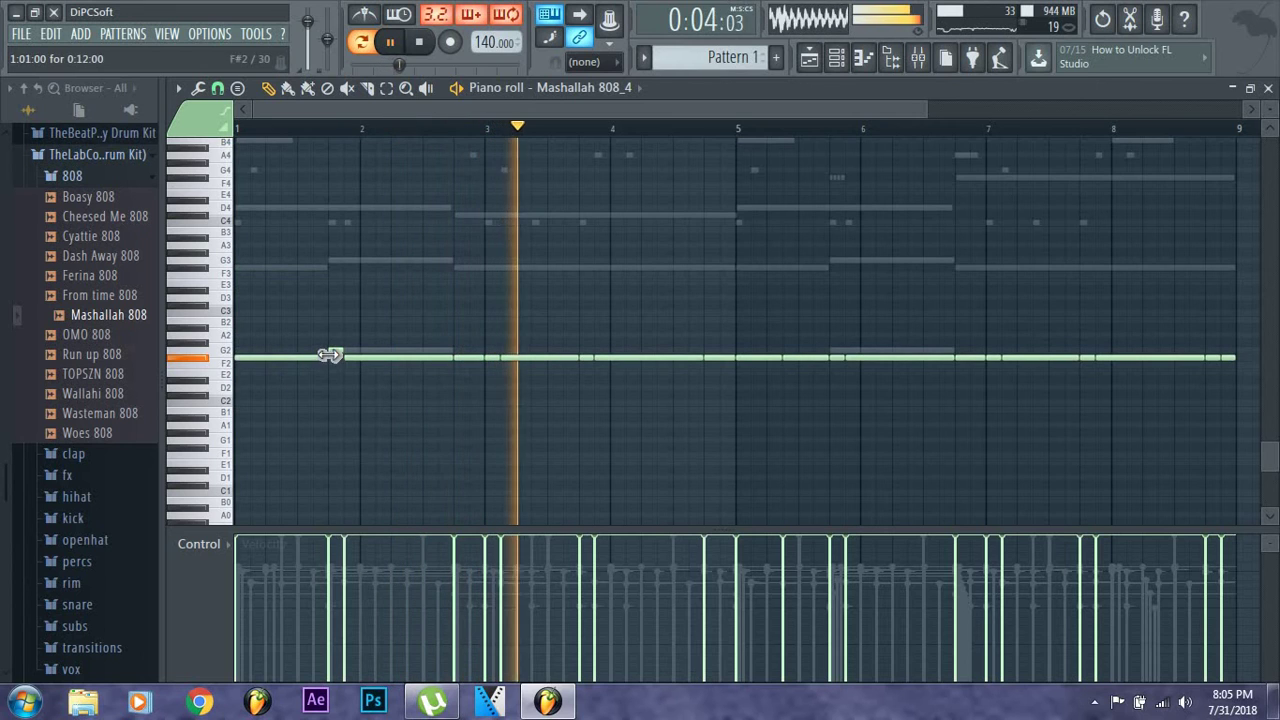
{"action": "key", "text": "space"}
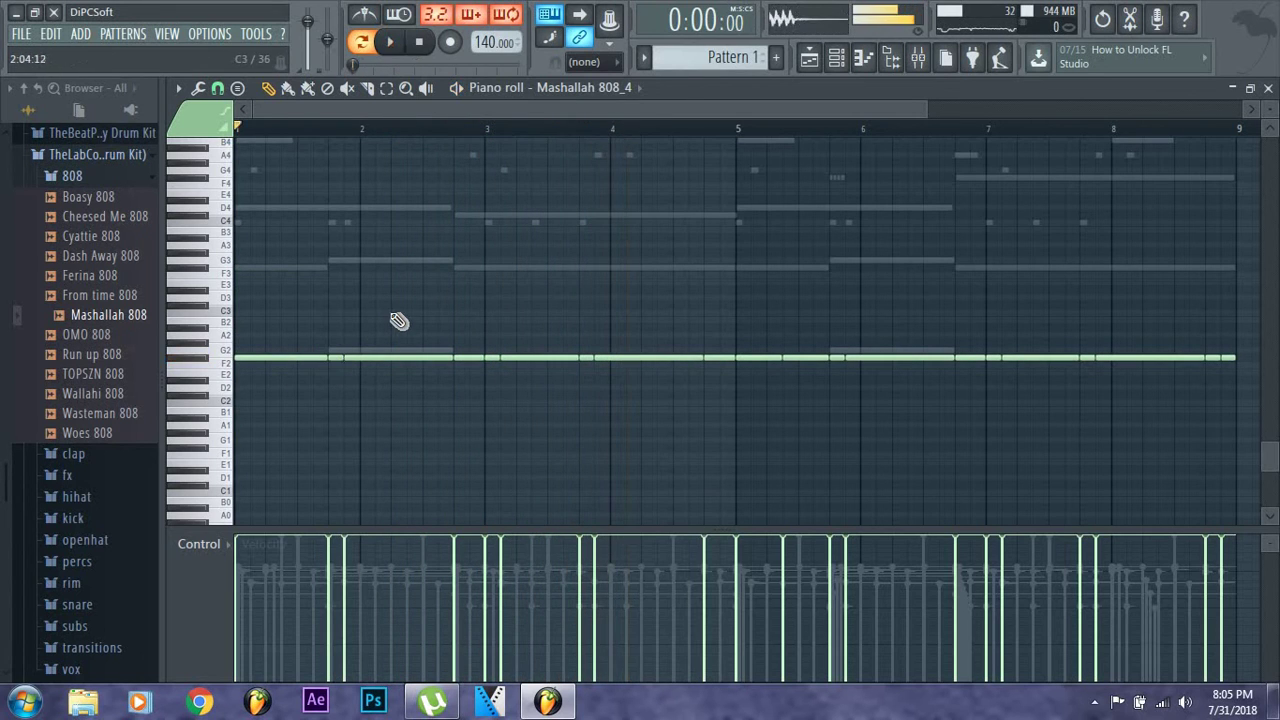
{"action": "scroll", "coordinate": [360, 360], "scroll_direction": "up", "scroll_amount": 2}
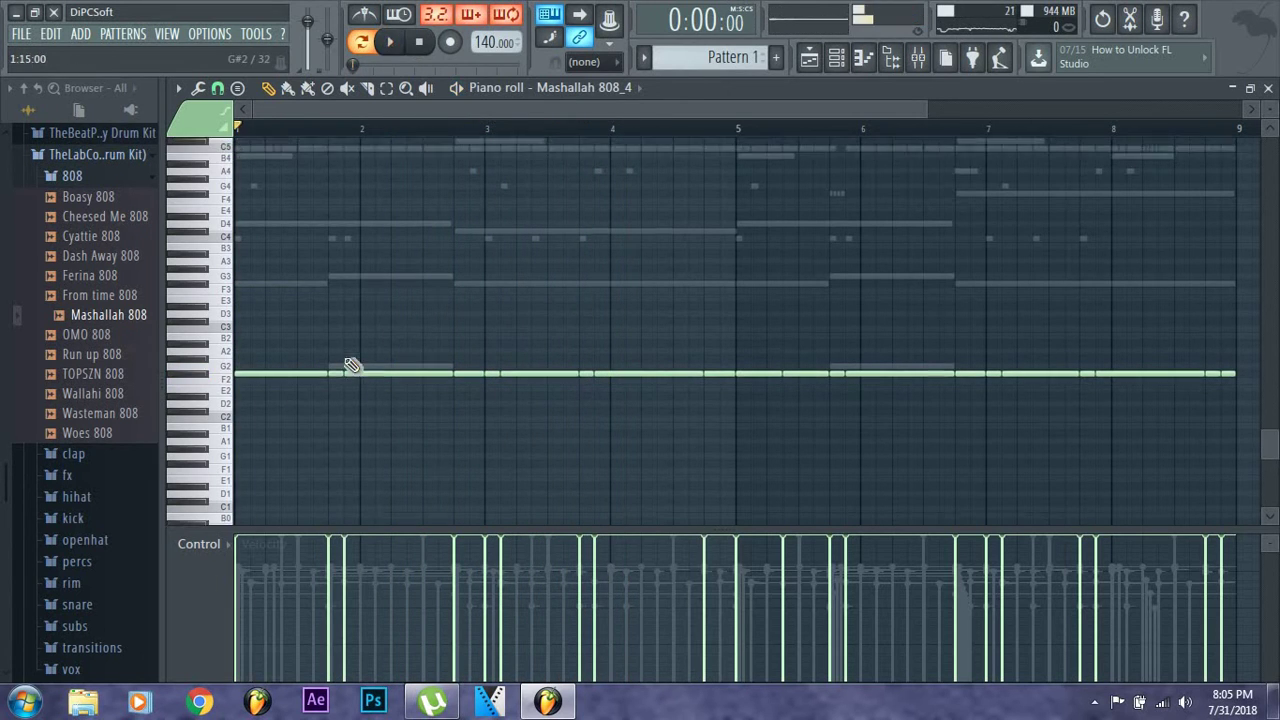
Try the first 808 note at G2, A#2, B2, F3 and F#3, playing the pattern to compare the pitches
{"action": "left_click", "coordinate": [272, 380]}
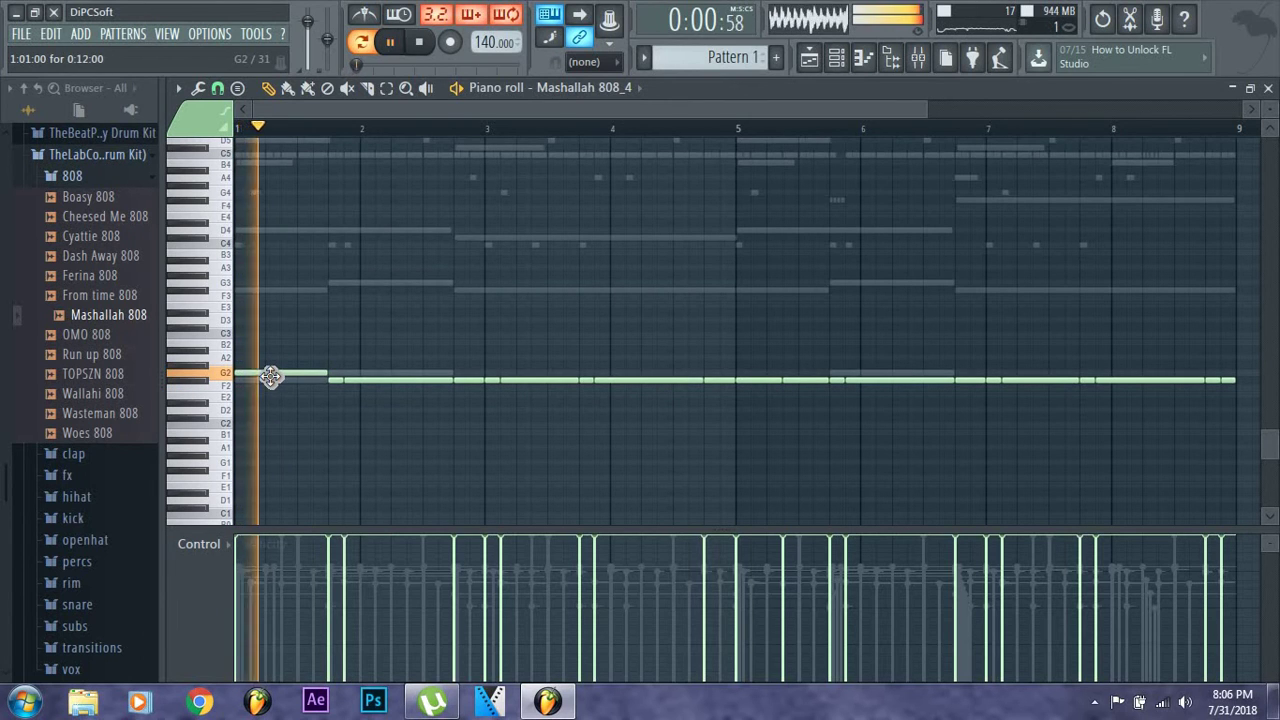
{"action": "key", "text": "space"}
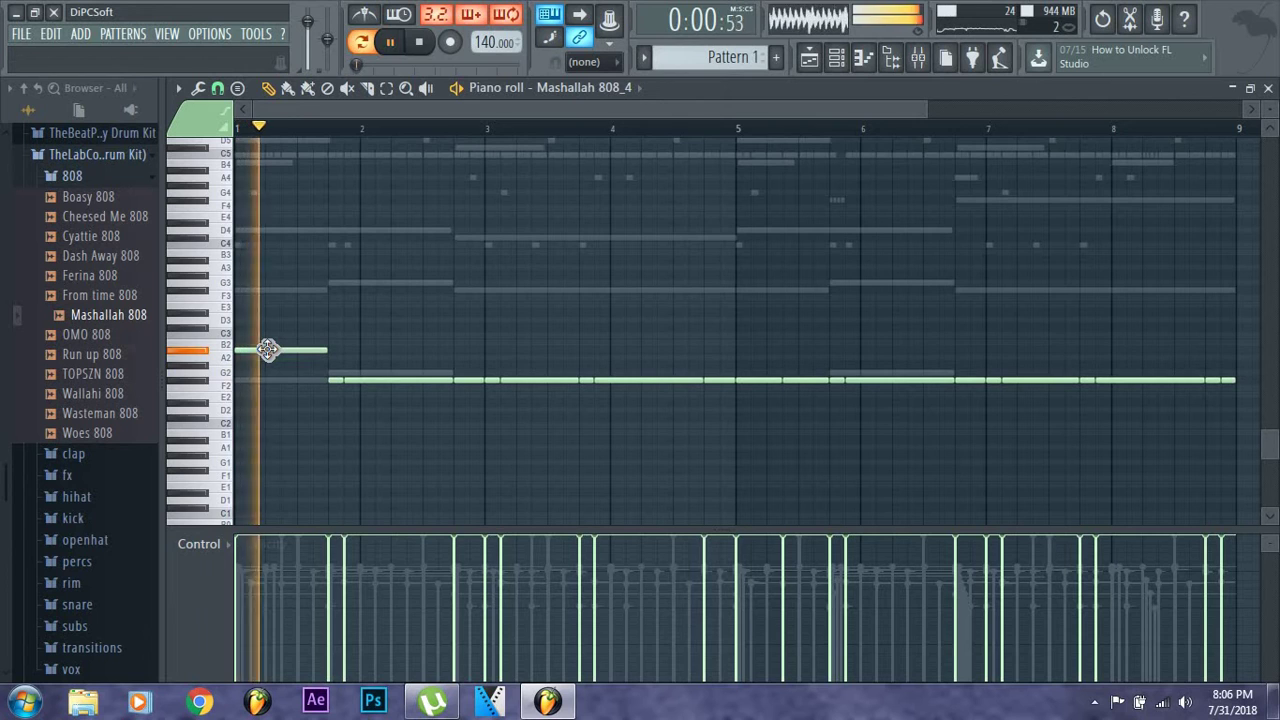
{"action": "key", "text": "space"}
{"action": "left_click", "coordinate": [275, 336]}
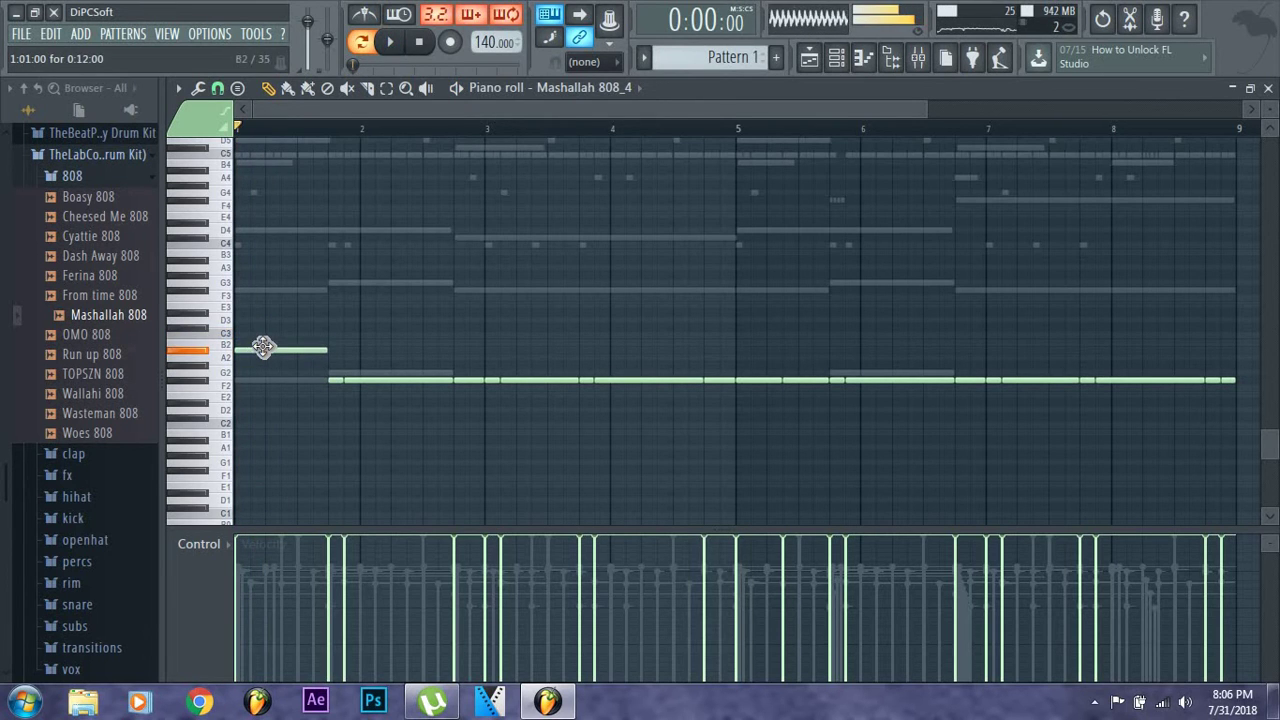
{"action": "left_click", "coordinate": [263, 340]}
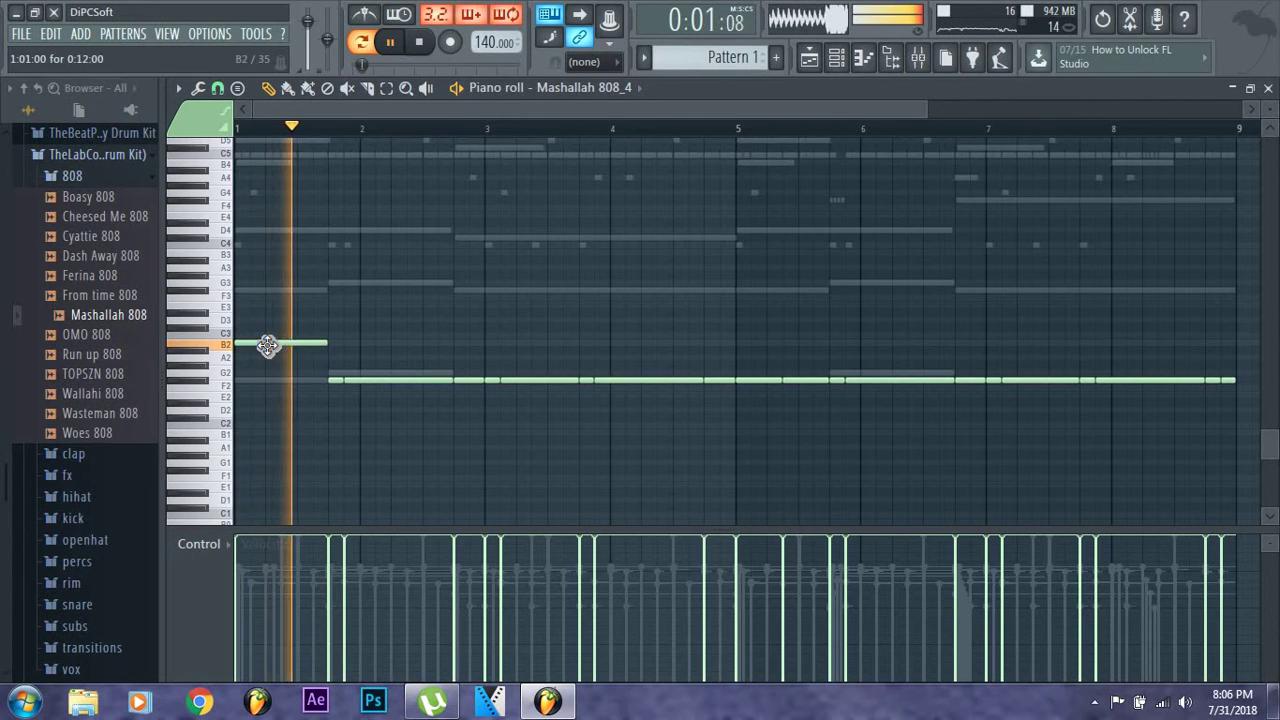
{"action": "key", "text": "space"}
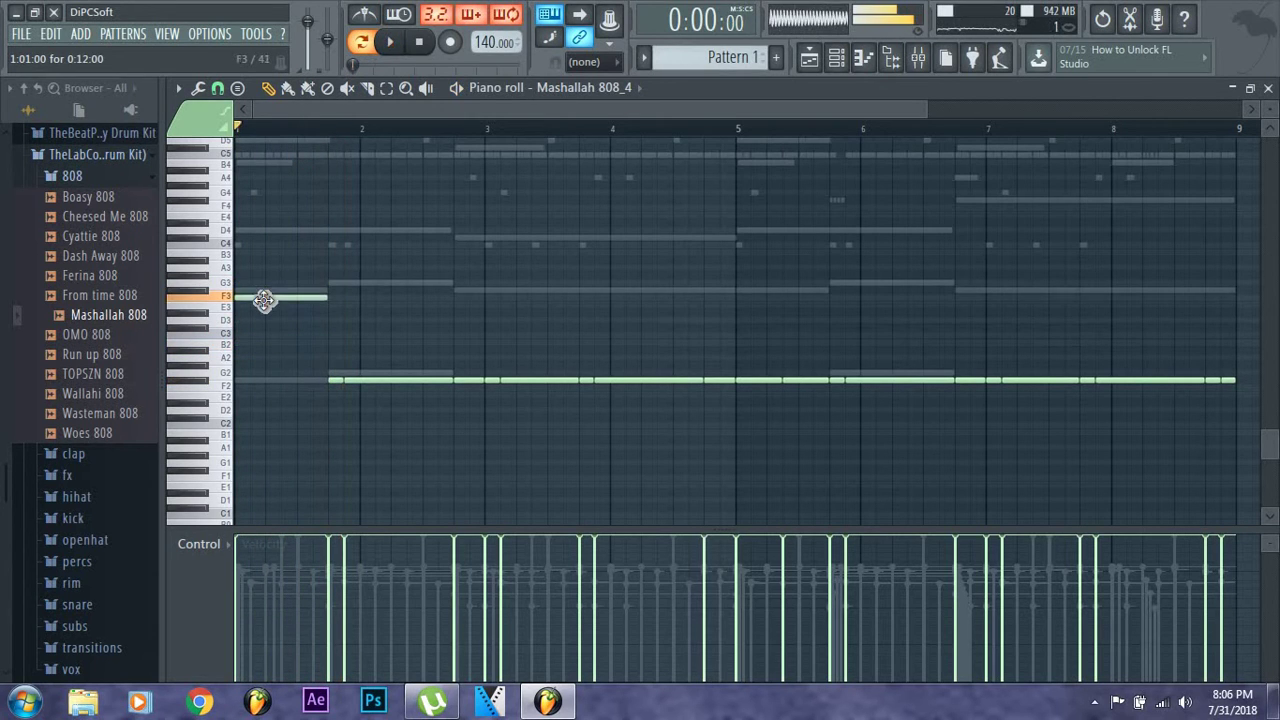
{"action": "key", "text": "space"}
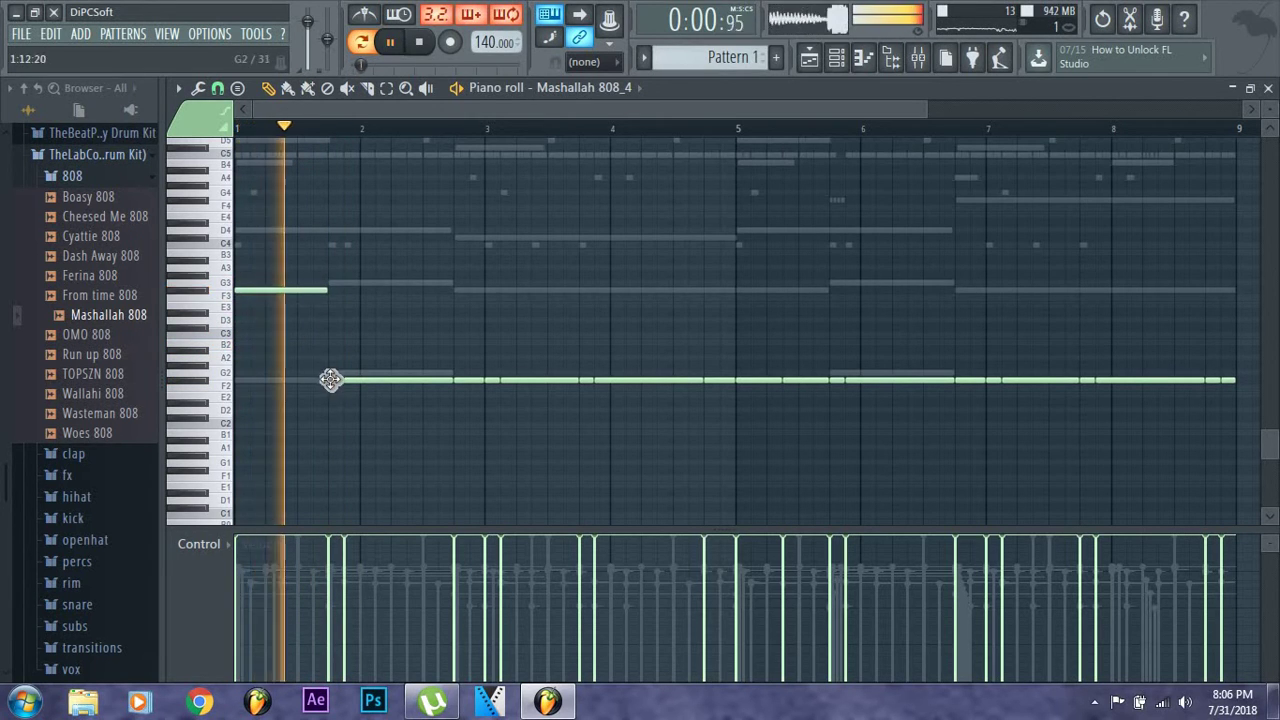
Try the short second 808 note at D#3 and at C#3, replaying the pattern's opening to compare them
{"action": "scroll", "coordinate": [331, 380], "scroll_direction": "up", "scroll_amount": 1}
{"action": "key", "text": "space"}
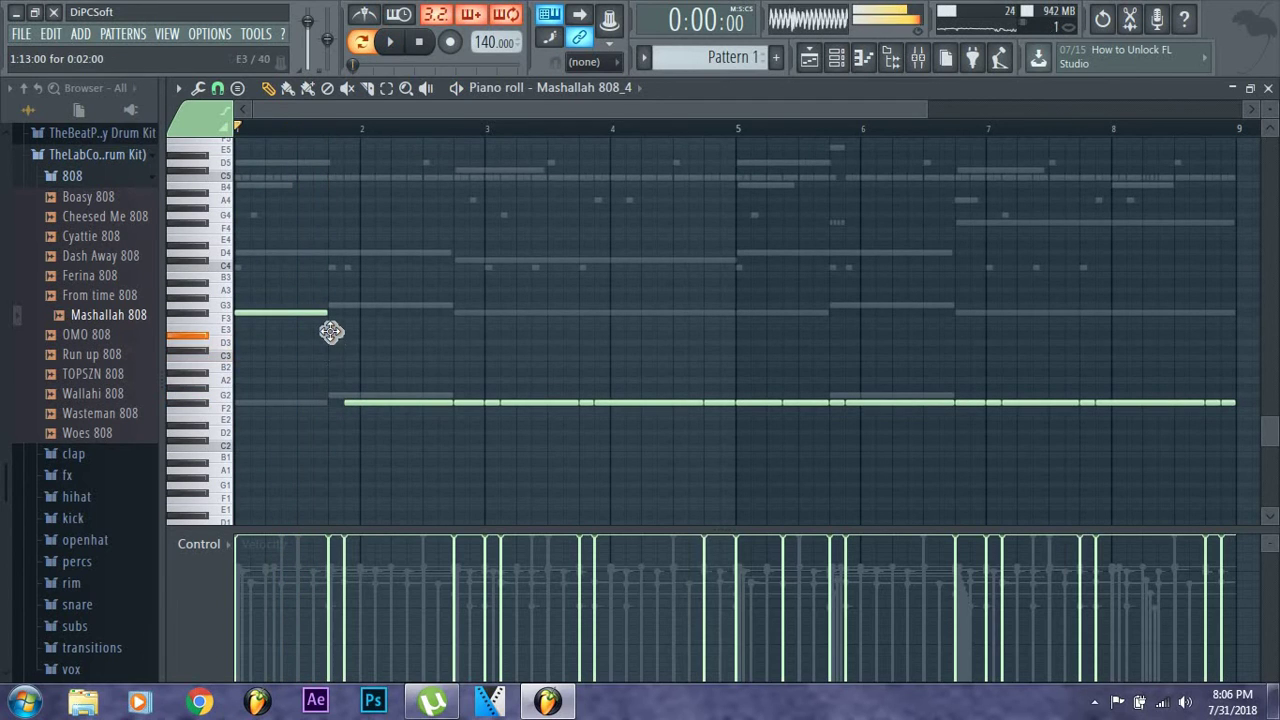
{"action": "key", "text": "space"}
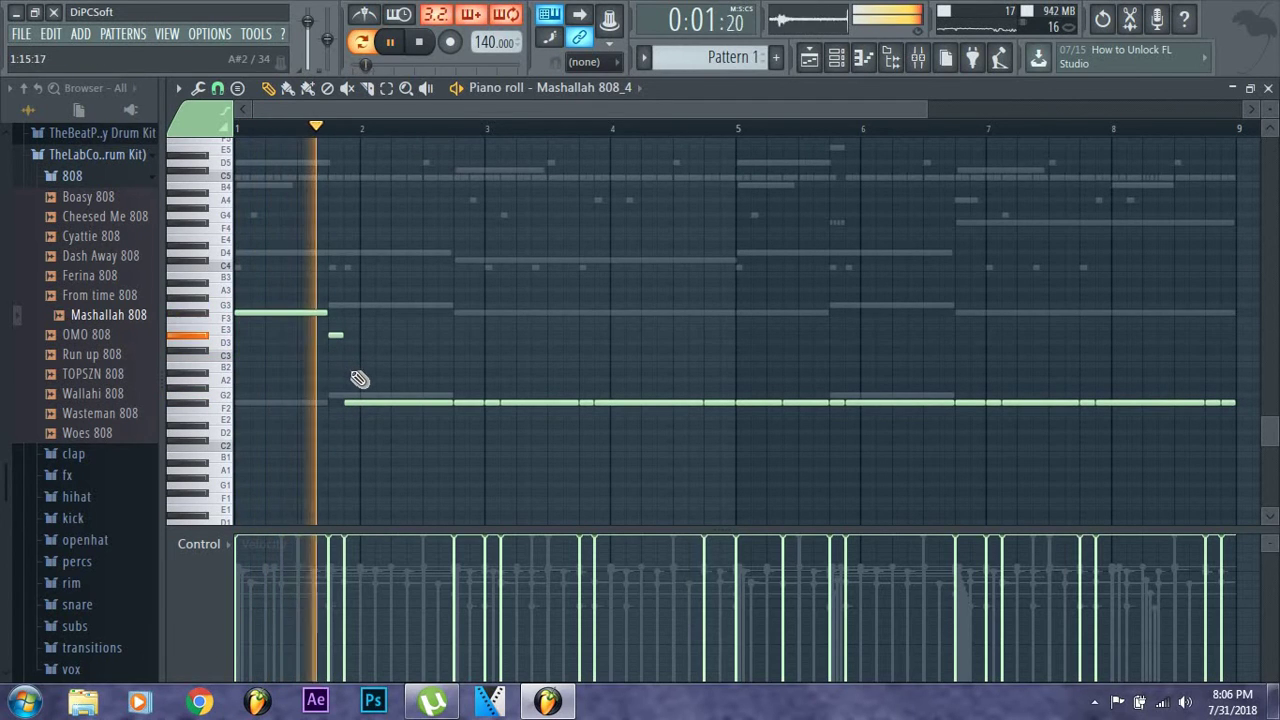
{"action": "key", "text": "space"}
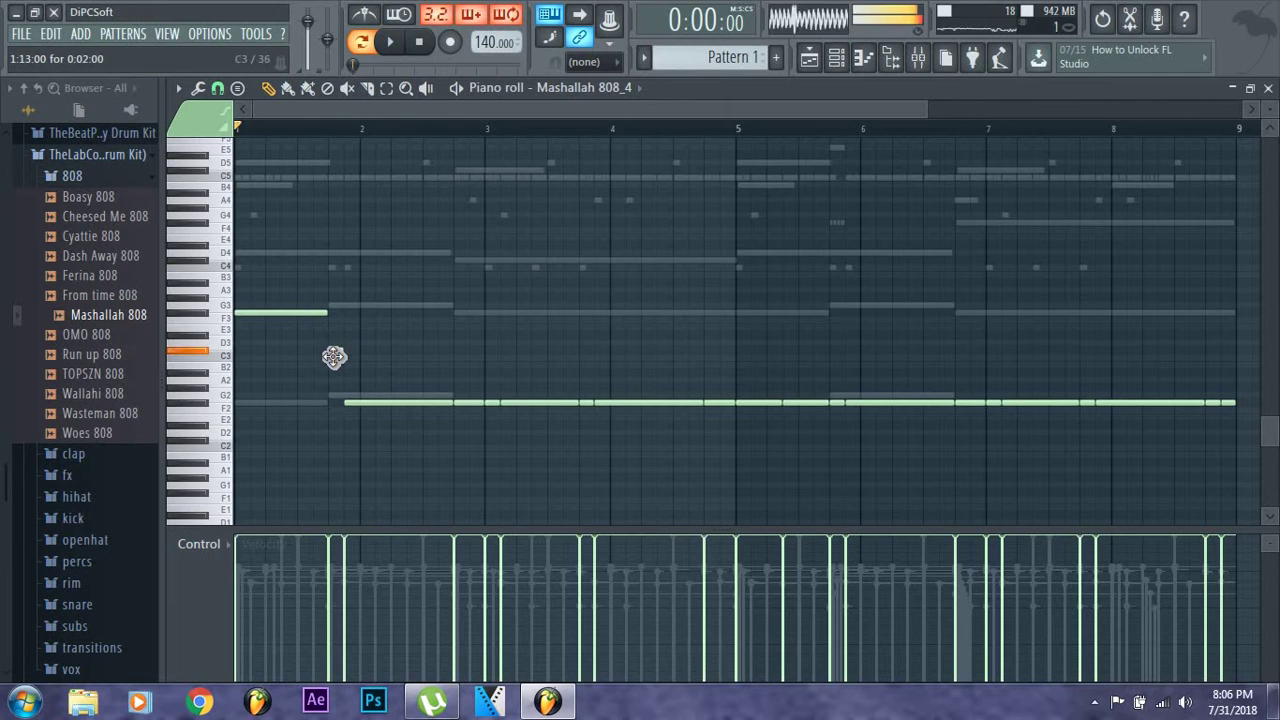
{"action": "left_click", "coordinate": [334, 357]}
{"action": "key", "text": "space"}
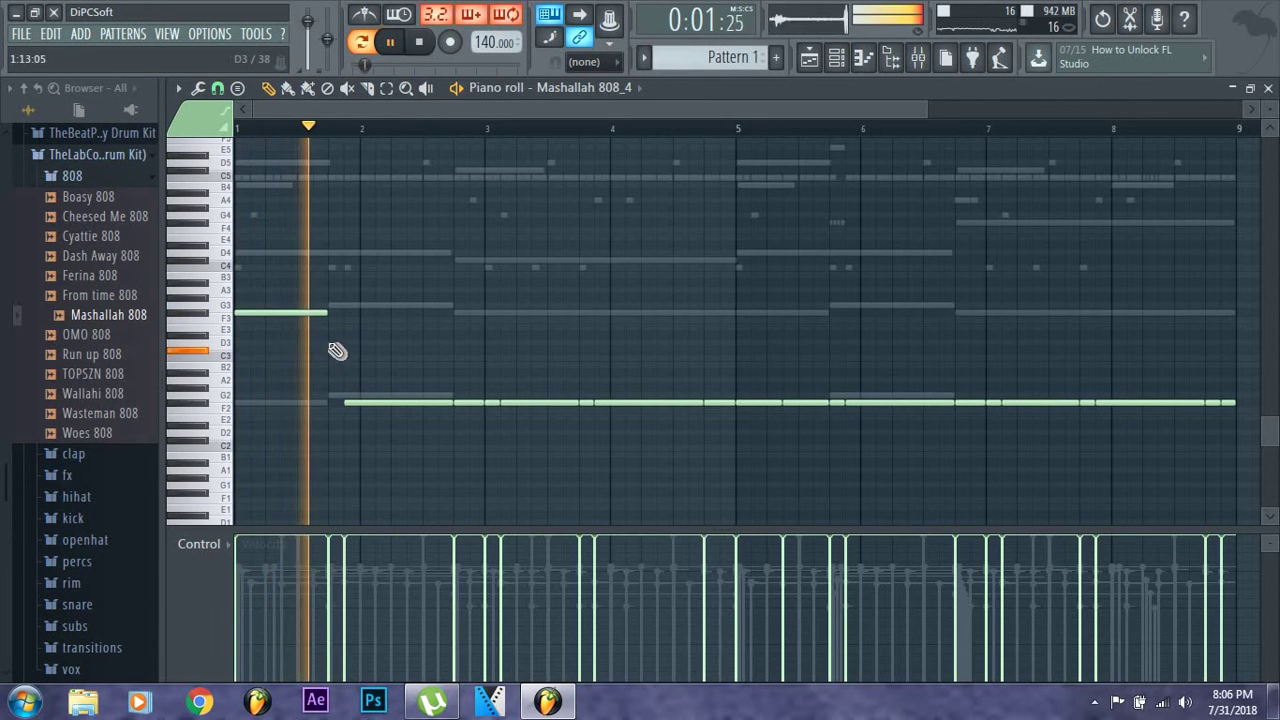
Audition the first 808 note at A#2 with the second at C#3, and return both notes to F#2
{"action": "key", "text": "space"}
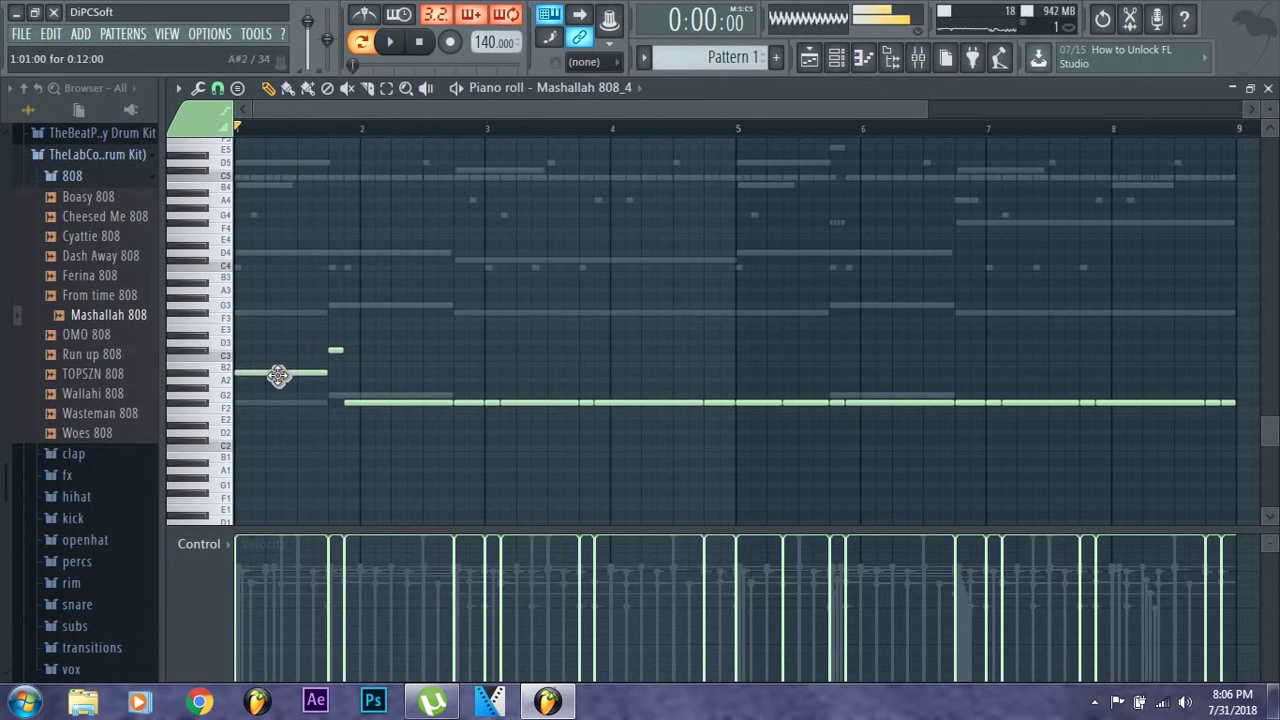
{"action": "key", "text": "space"}
{"action": "key", "text": "space"}
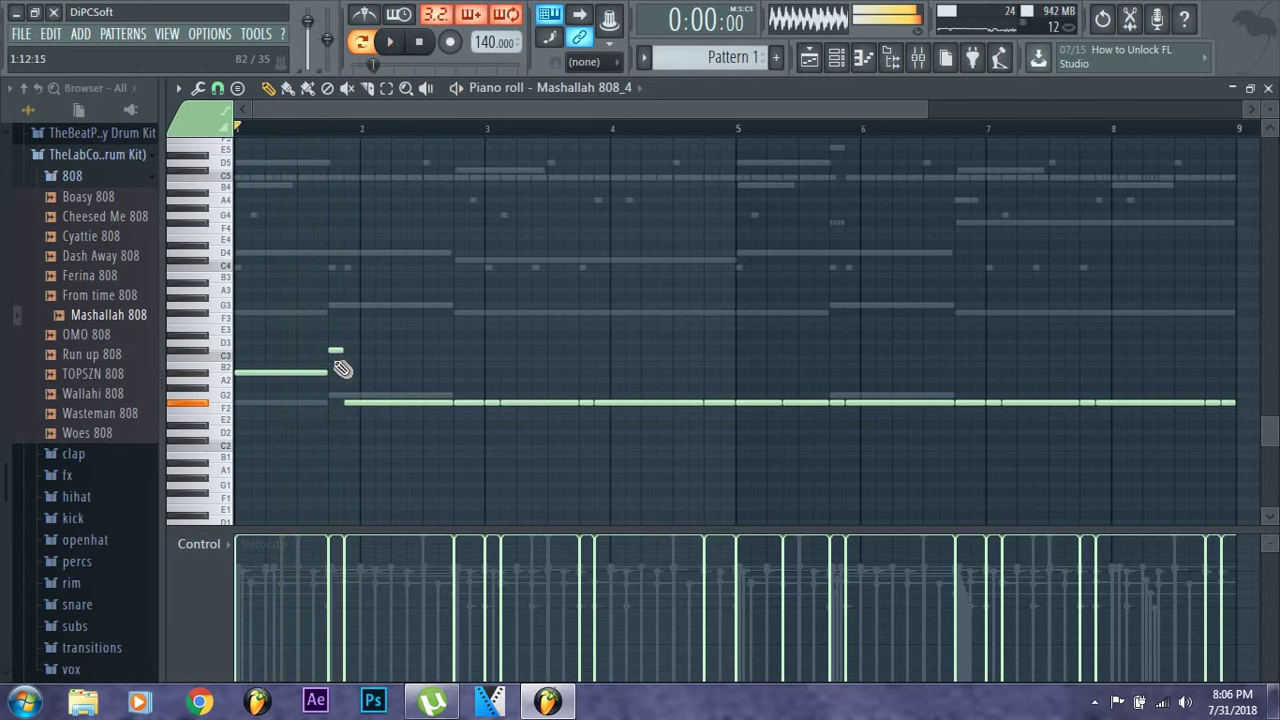
{"action": "key", "text": "space"}
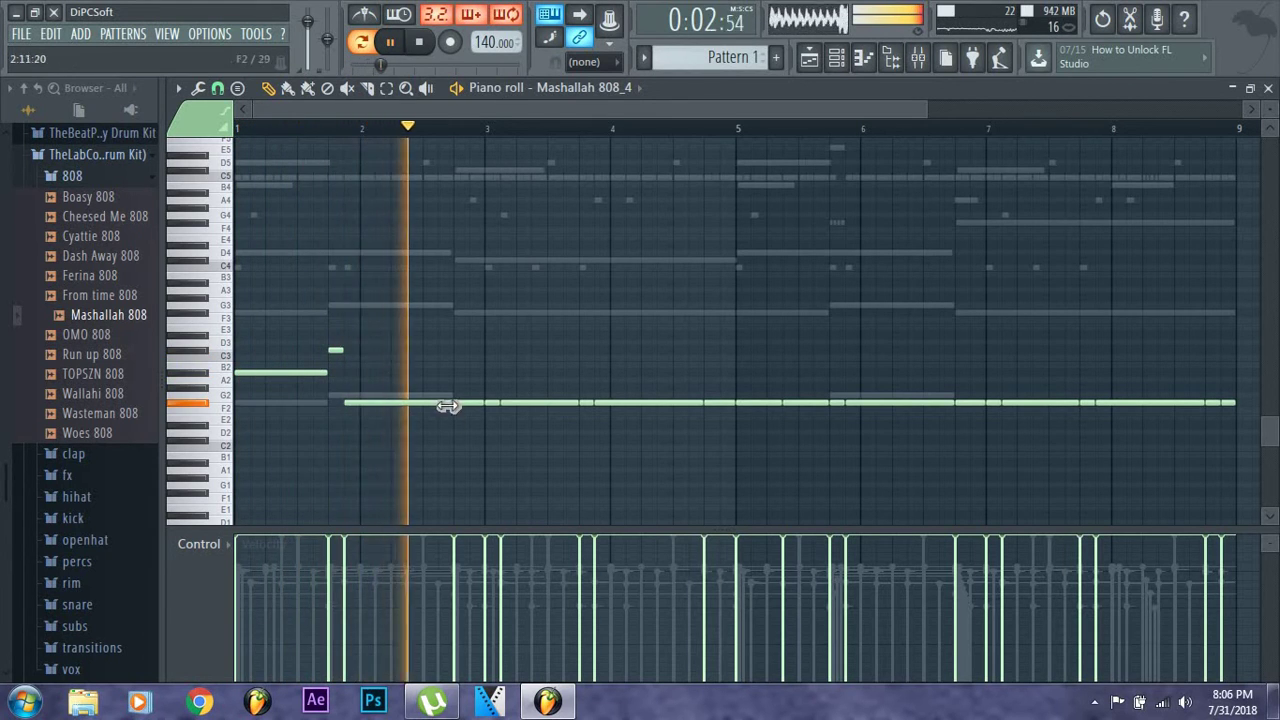
{"action": "key", "text": "space"}
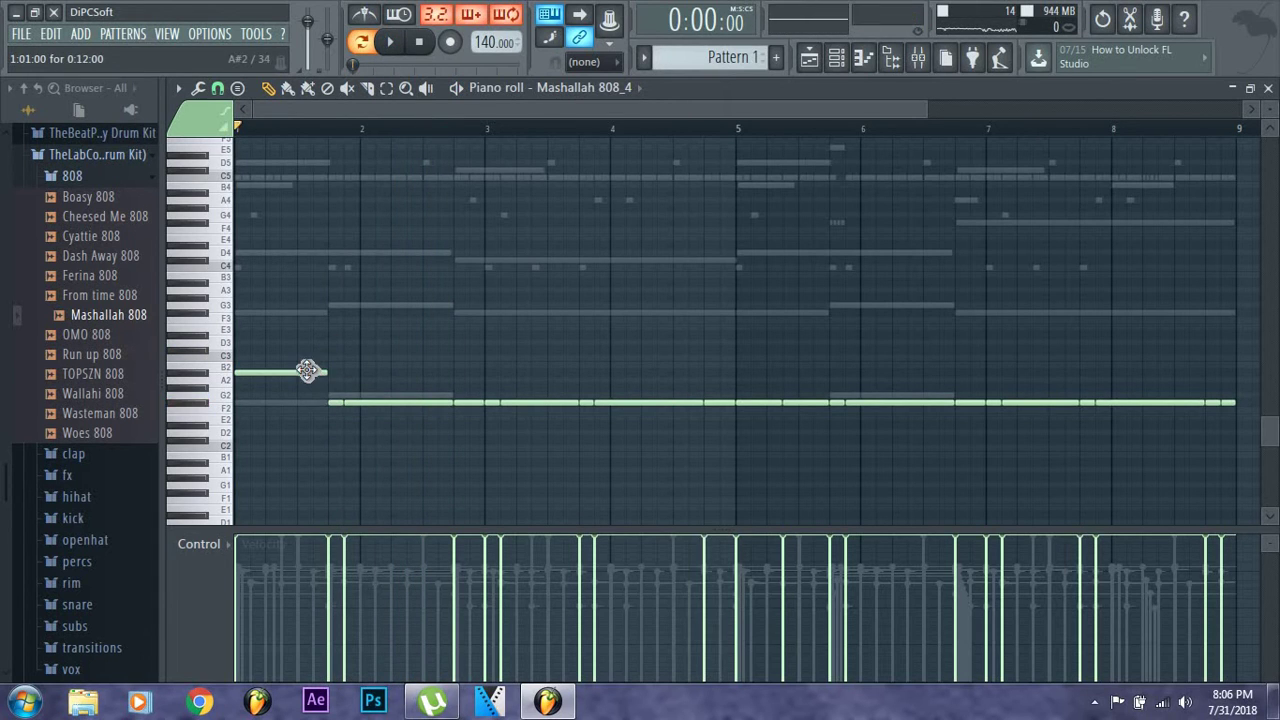
{"action": "left_click_drag", "start_coordinate": [307, 371], "coordinate": [307, 408]}
{"action": "scroll", "coordinate": [606, 400], "scroll_direction": "up", "scroll_amount": 3}
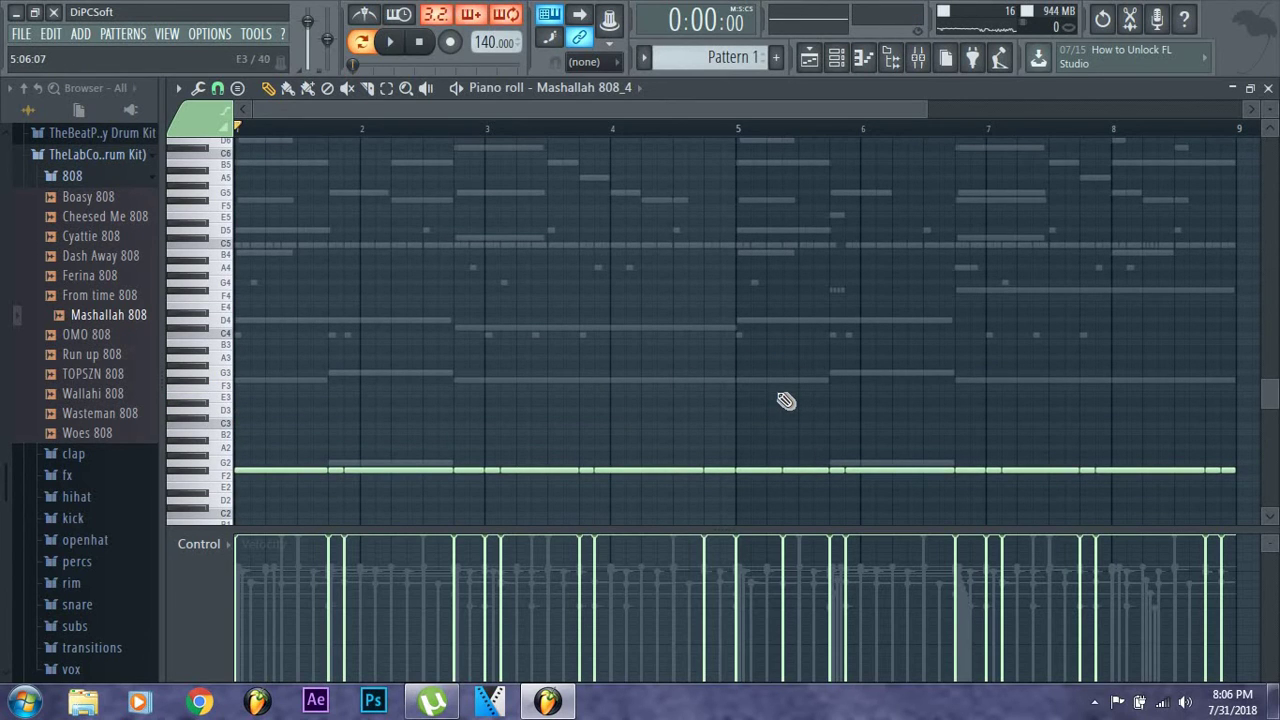
{"action": "scroll", "coordinate": [786, 400], "scroll_direction": "up", "scroll_amount": 2}
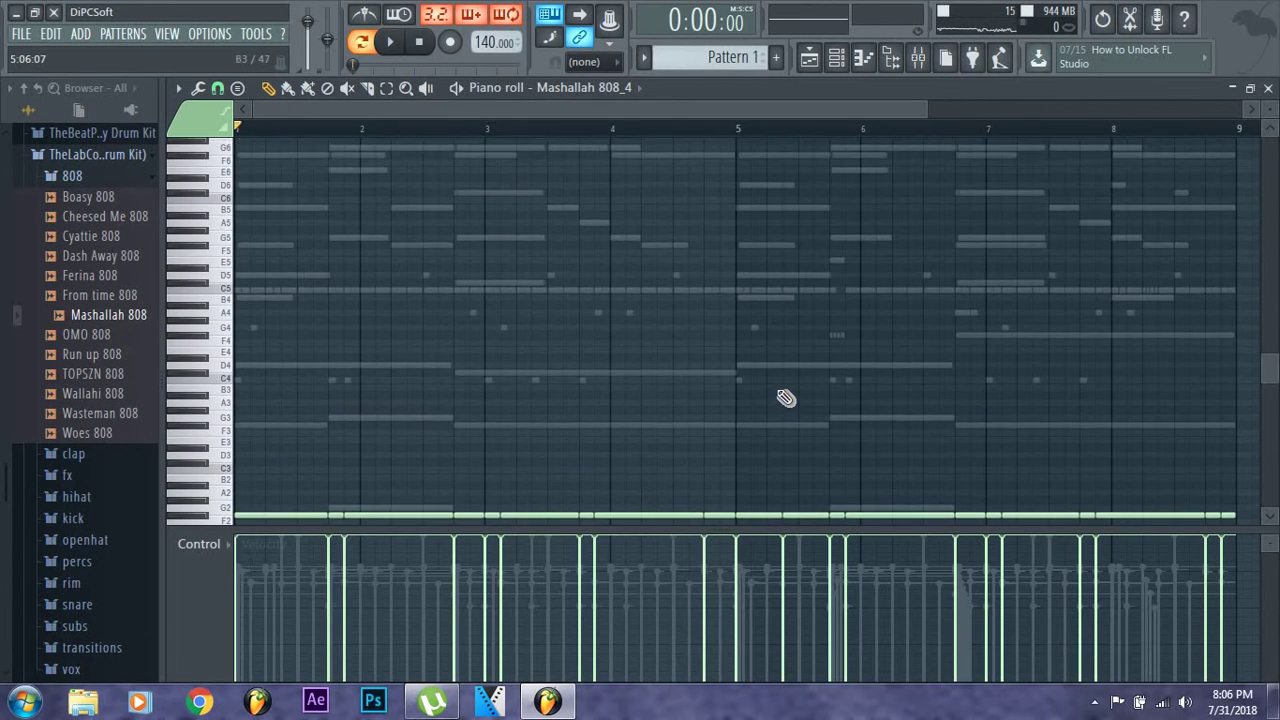
{"action": "scroll", "coordinate": [786, 426], "scroll_direction": "down", "scroll_amount": 2}
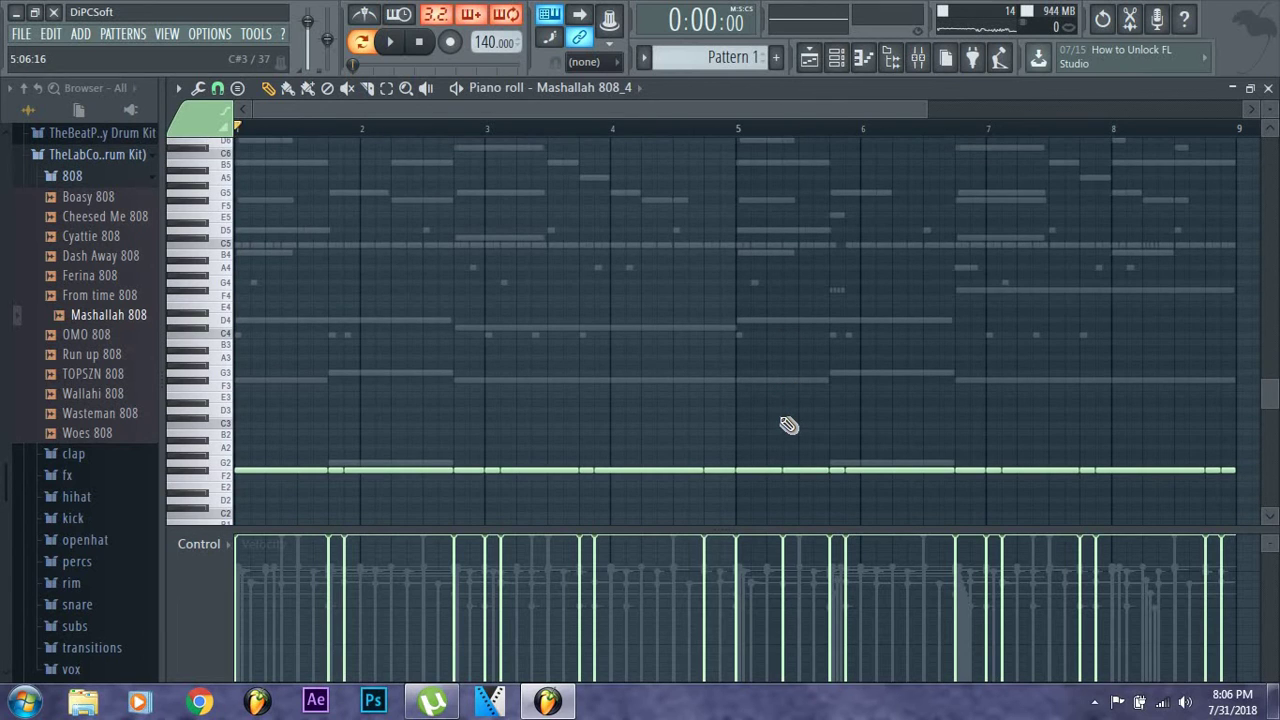
Raise the long 808 notes starting at 1:15 and 3:15 from the F#2 line to A2 while playing the pattern
{"action": "scroll", "coordinate": [785, 428], "scroll_direction": "down", "scroll_amount": 3}
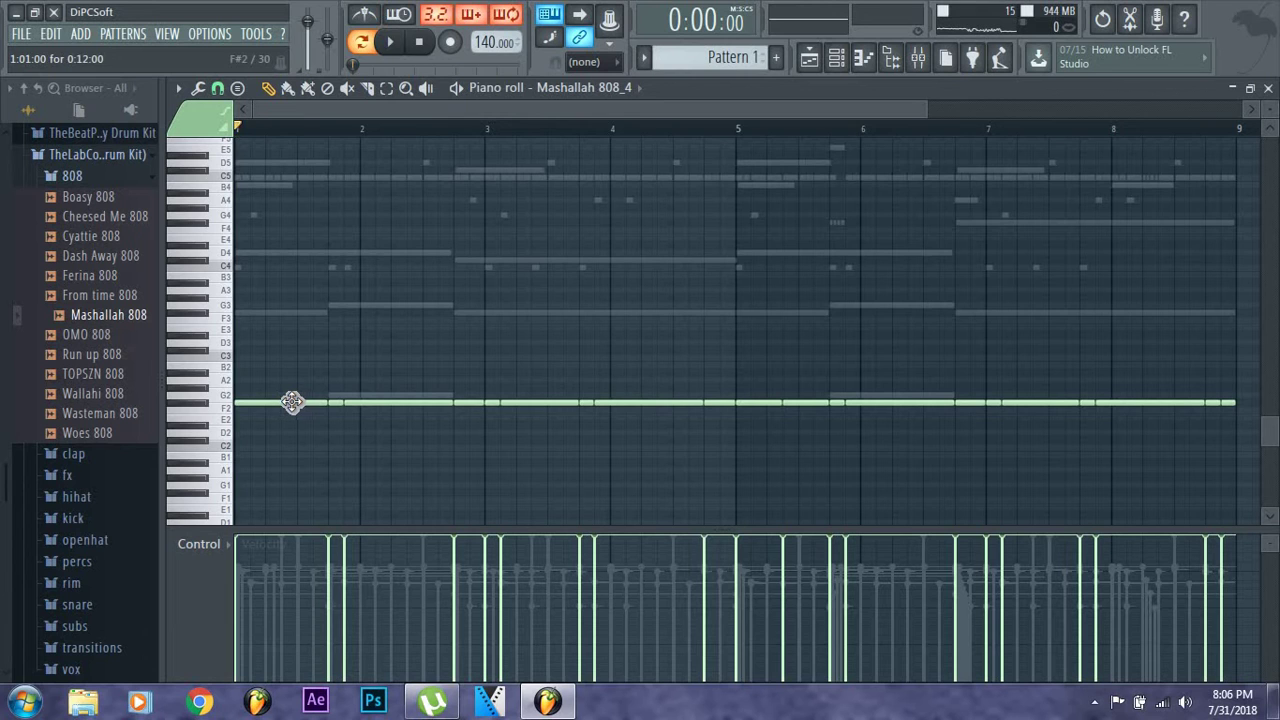
{"action": "scroll", "coordinate": [300, 408], "scroll_direction": "up", "scroll_amount": 1}
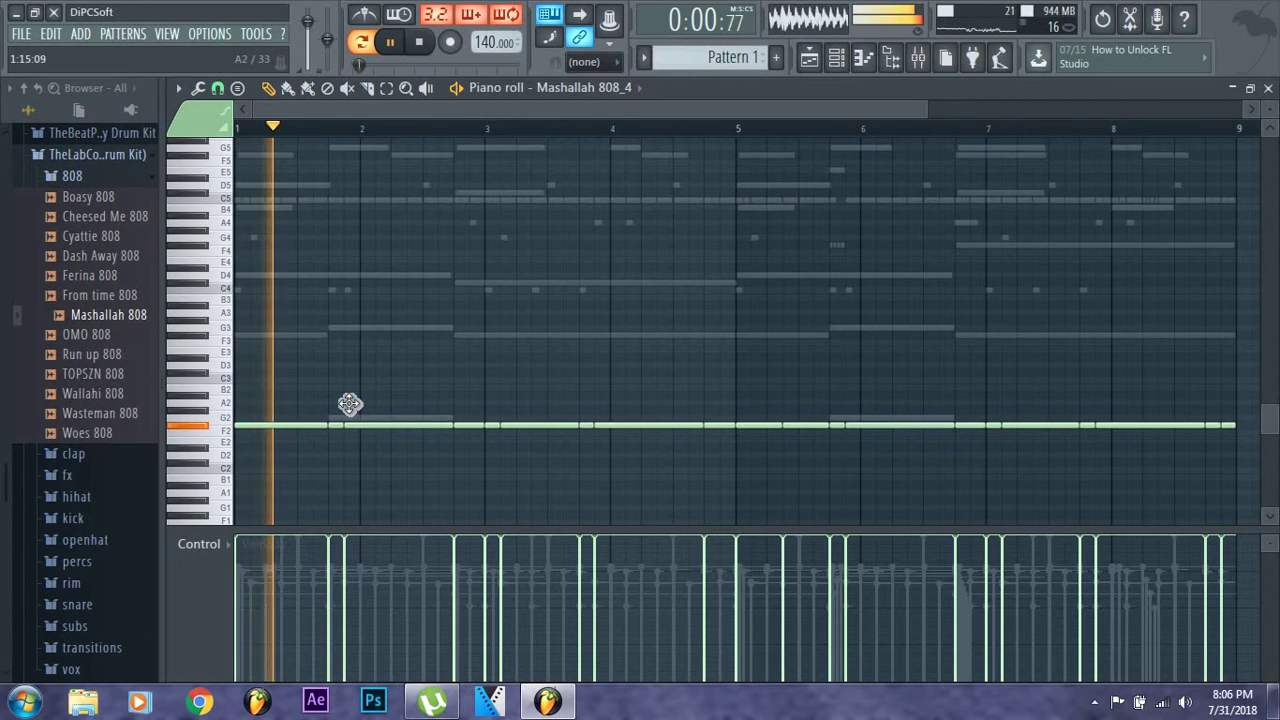
{"action": "scroll", "coordinate": [370, 405], "scroll_direction": "down", "scroll_amount": 2}
{"action": "key", "text": "space"}
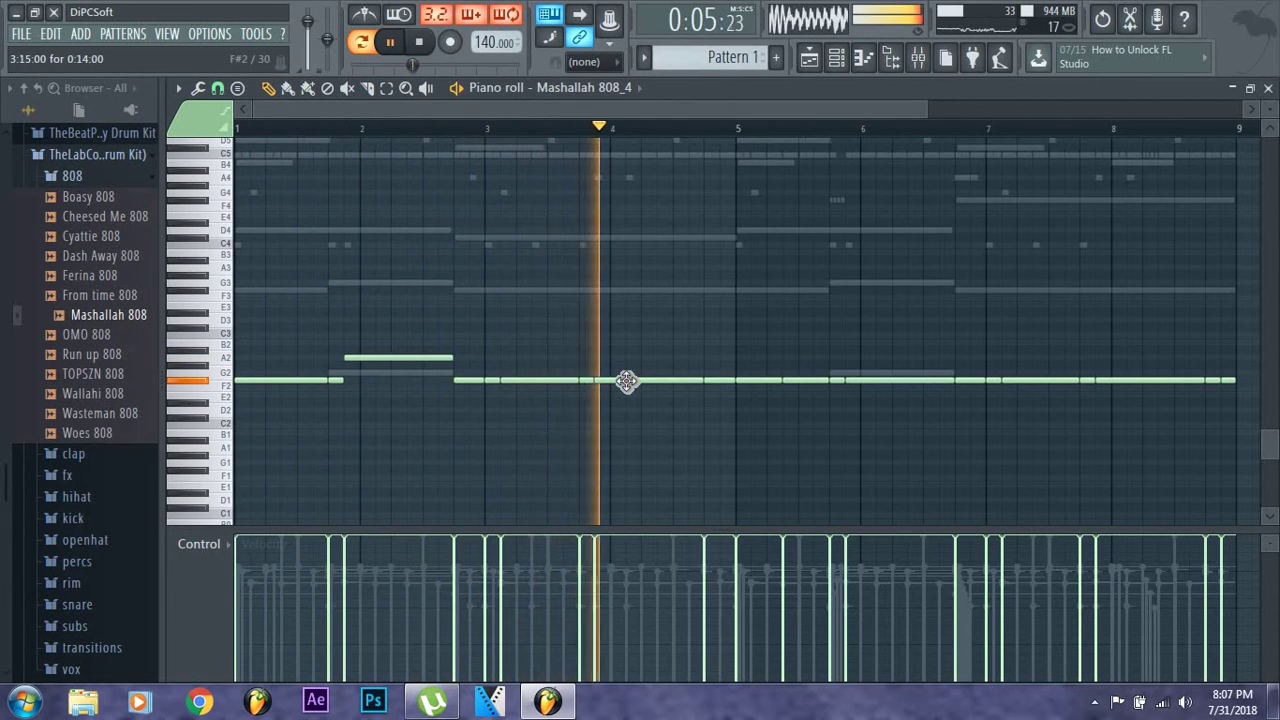
{"action": "left_click_drag", "start_coordinate": [626, 380], "coordinate": [625, 357]}
{"action": "key", "text": "space"}
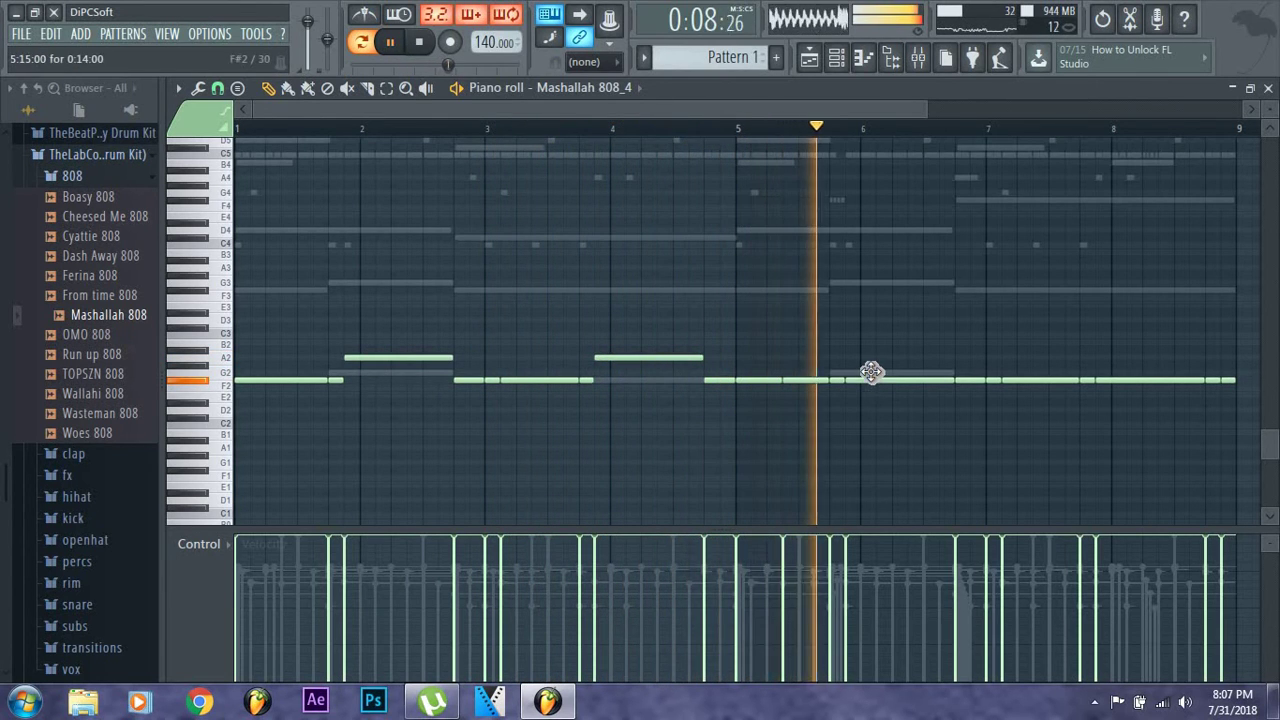
Set the long 808 notes at 5:15 and 1:15 to G2, trying the latter at A#2, and raise the 7:15 note to A2
{"action": "key", "text": "space"}
{"action": "left_click_drag", "start_coordinate": [871, 376], "coordinate": [873, 371]}
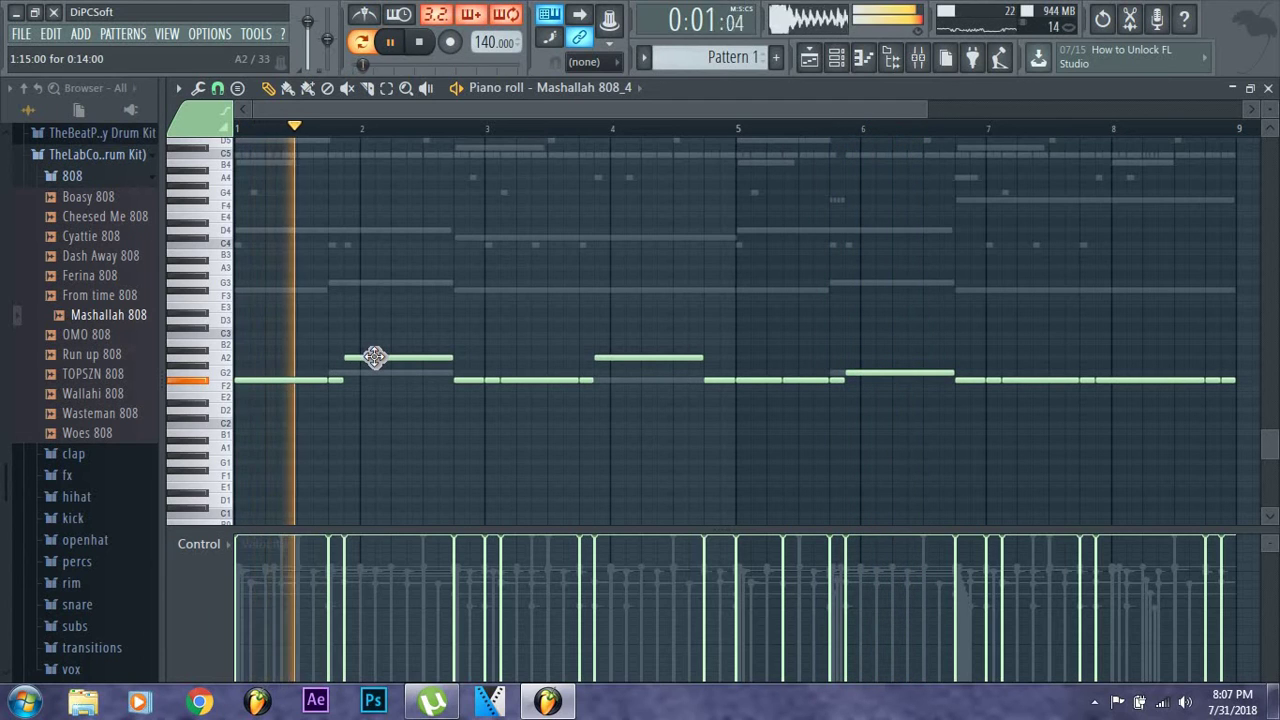
{"action": "key", "text": "space"}
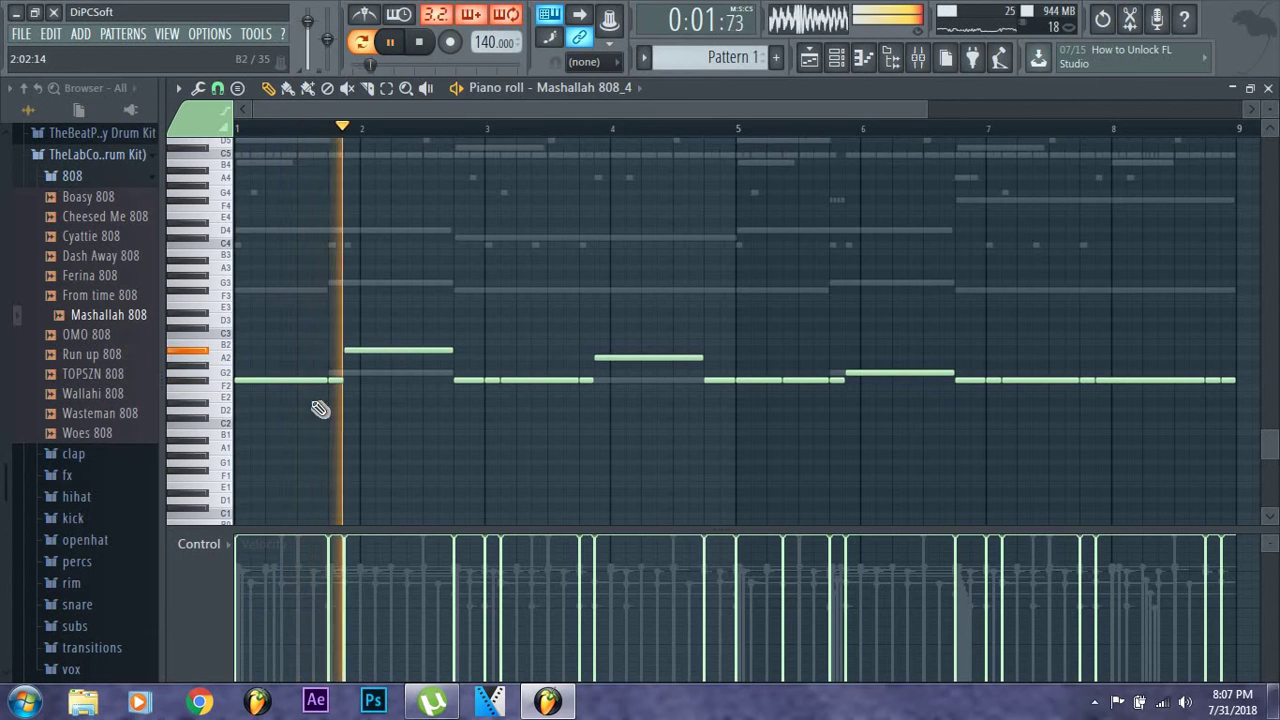
{"action": "key", "text": "space"}
{"action": "left_click_drag", "start_coordinate": [371, 351], "coordinate": [374, 370]}
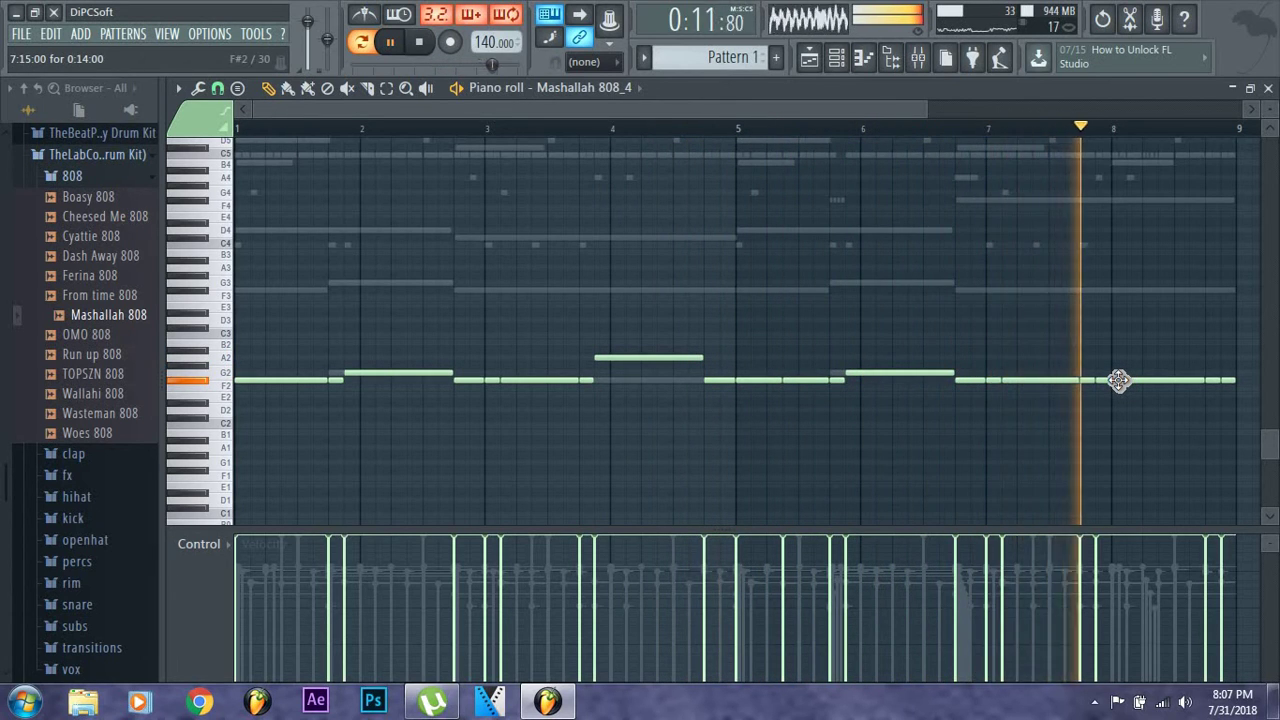
{"action": "left_click_drag", "start_coordinate": [1118, 379], "coordinate": [1118, 366]}
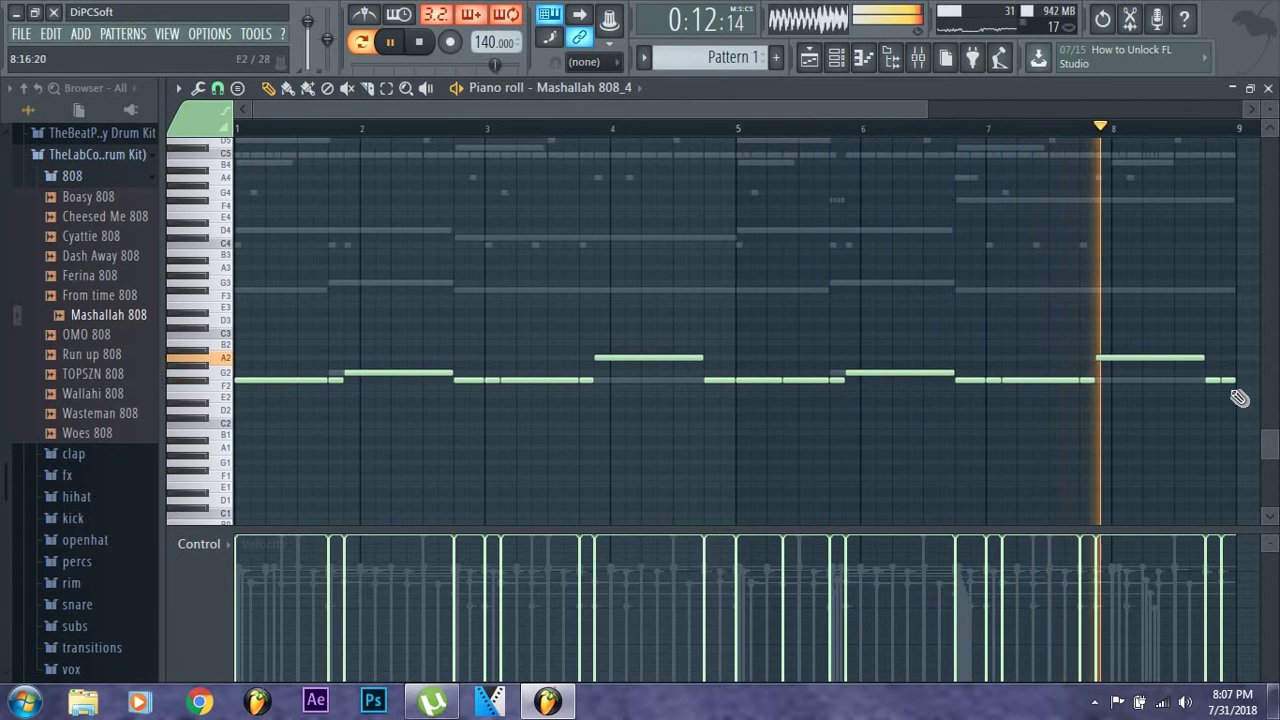
Try one longer F#2 note in place of the short 808 notes around bar 5, and roll the edits back through the undo history
{"action": "right_click", "coordinate": [770, 380]}
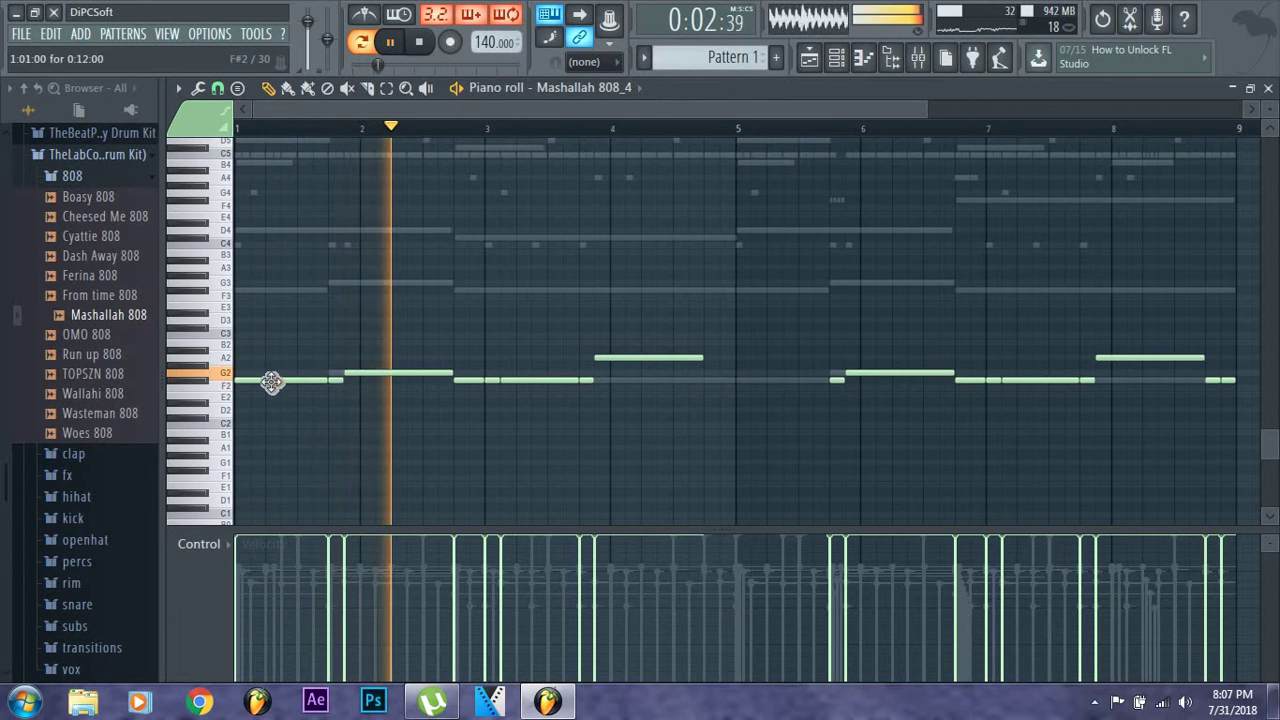
{"action": "left_click", "coordinate": [742, 381]}
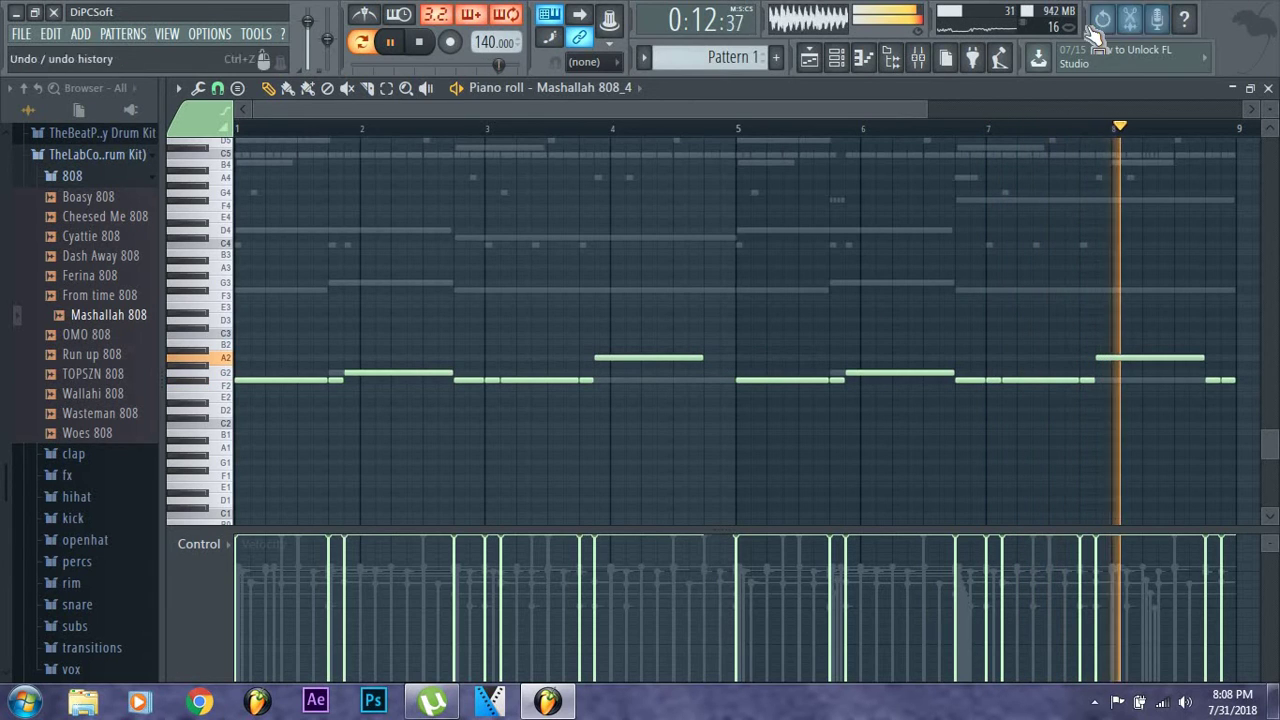
{"action": "key", "text": "ctrl+alt+z"}
{"action": "key", "text": "ctrl+alt+z"}
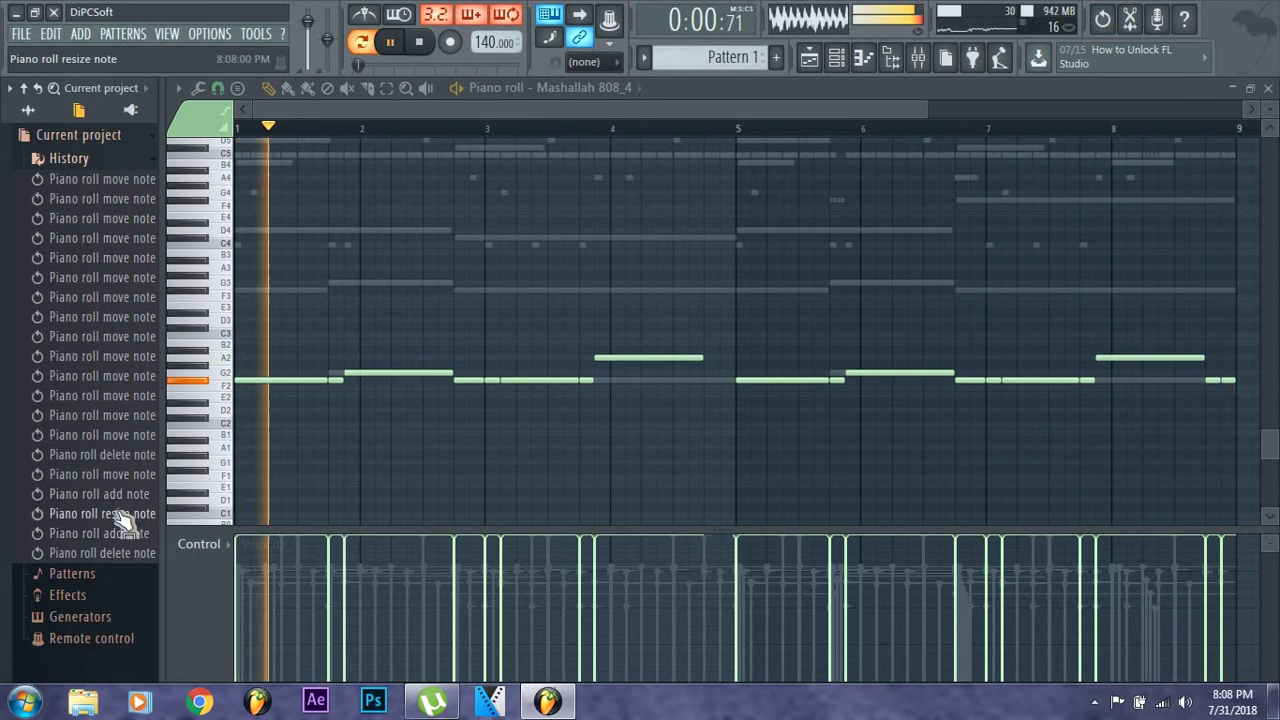
{"action": "left_click", "coordinate": [128, 494]}
{"action": "left_click", "coordinate": [128, 476]}
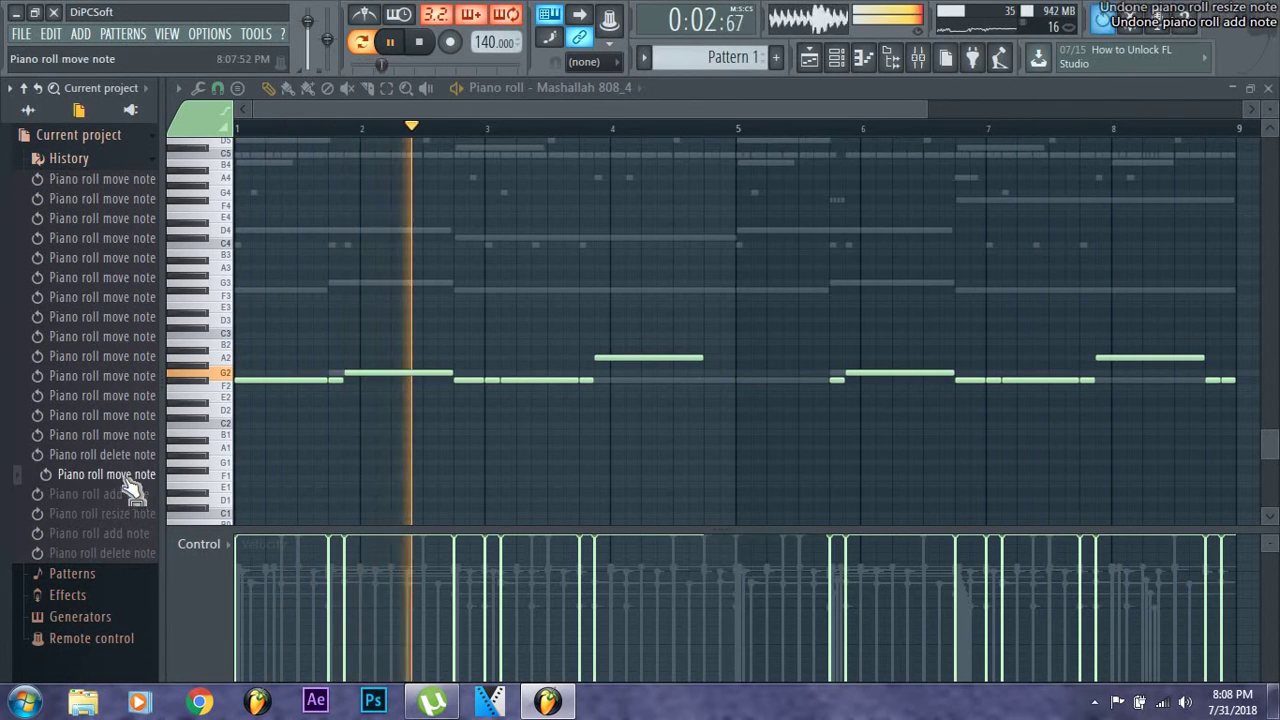
{"action": "left_click", "coordinate": [120, 455]}
{"action": "left_click", "coordinate": [120, 435]}
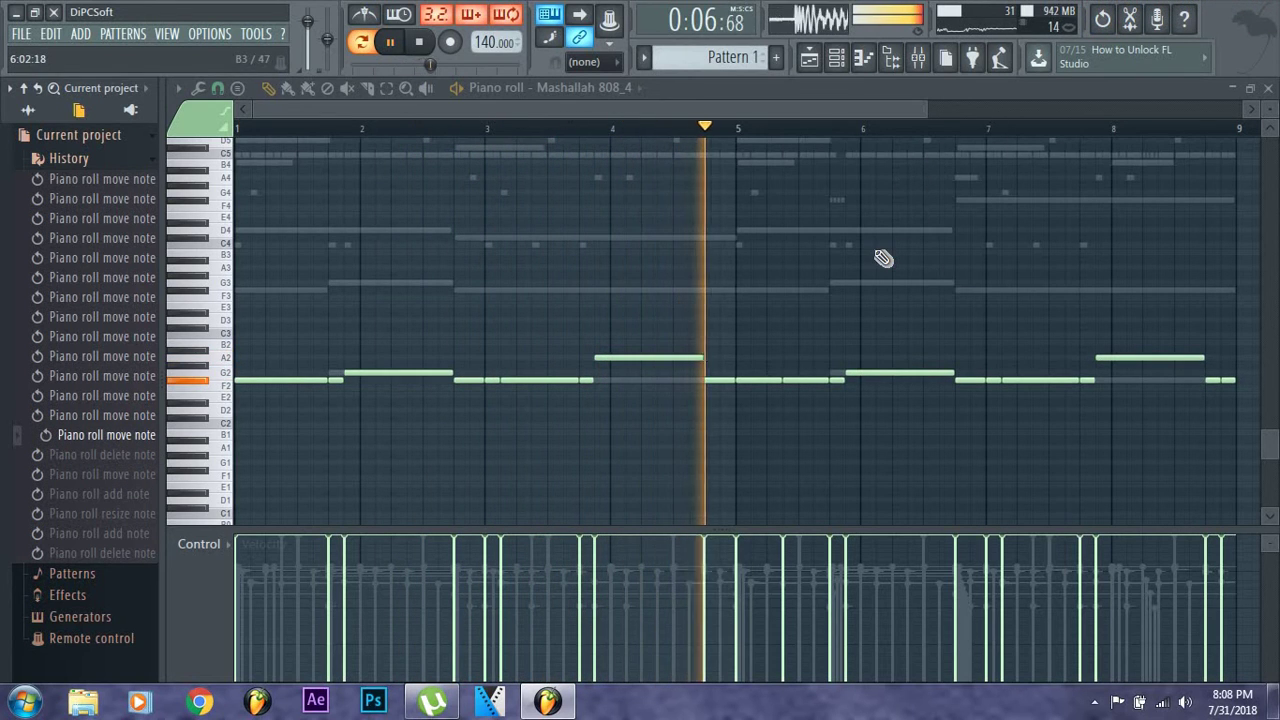
{"action": "left_click", "coordinate": [886, 463]}
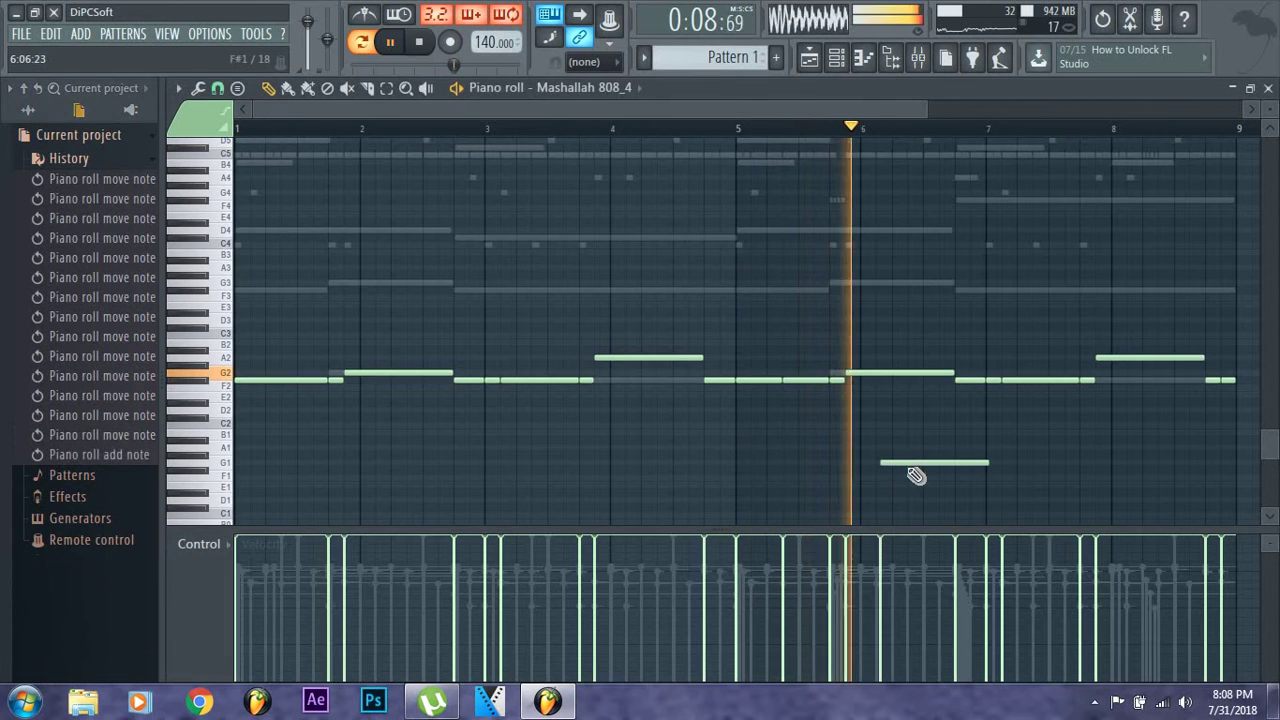
{"action": "right_click", "coordinate": [908, 468]}
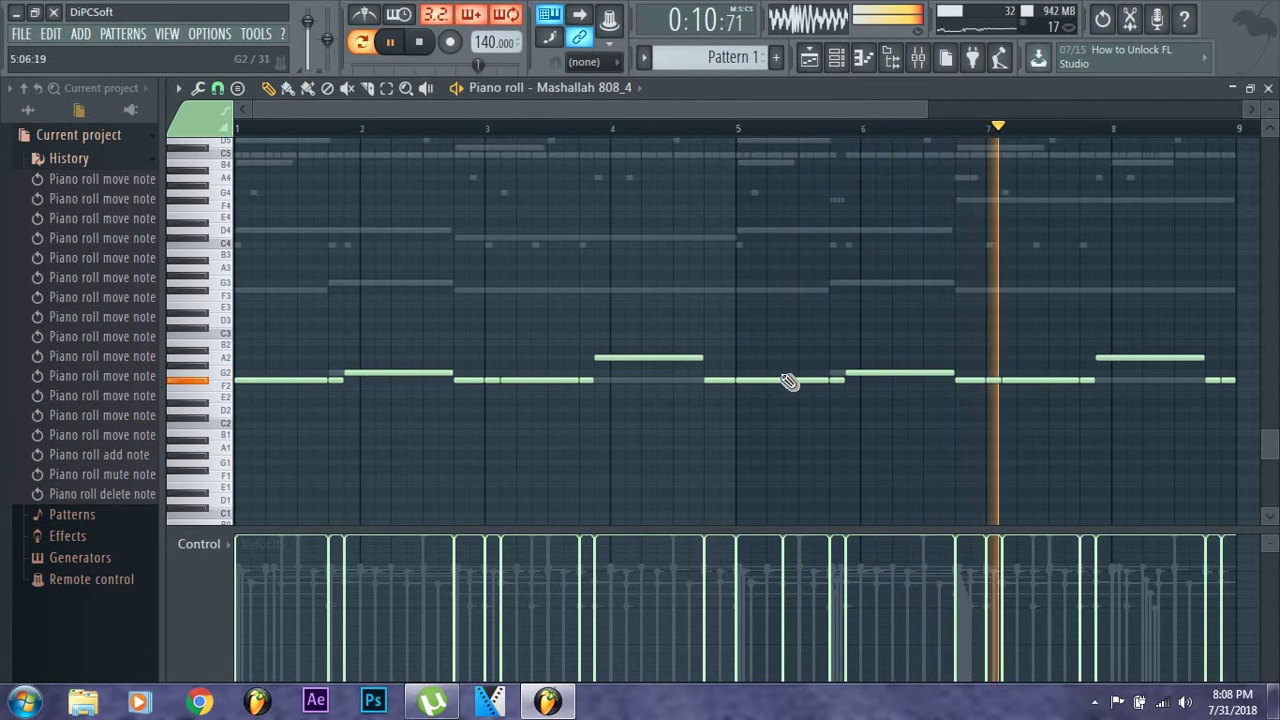
Try the first 808 note at F2, F#2 and E2, playing the pattern to compare the pitches
{"action": "scroll", "coordinate": [330, 445], "scroll_direction": "down", "scroll_amount": 3}
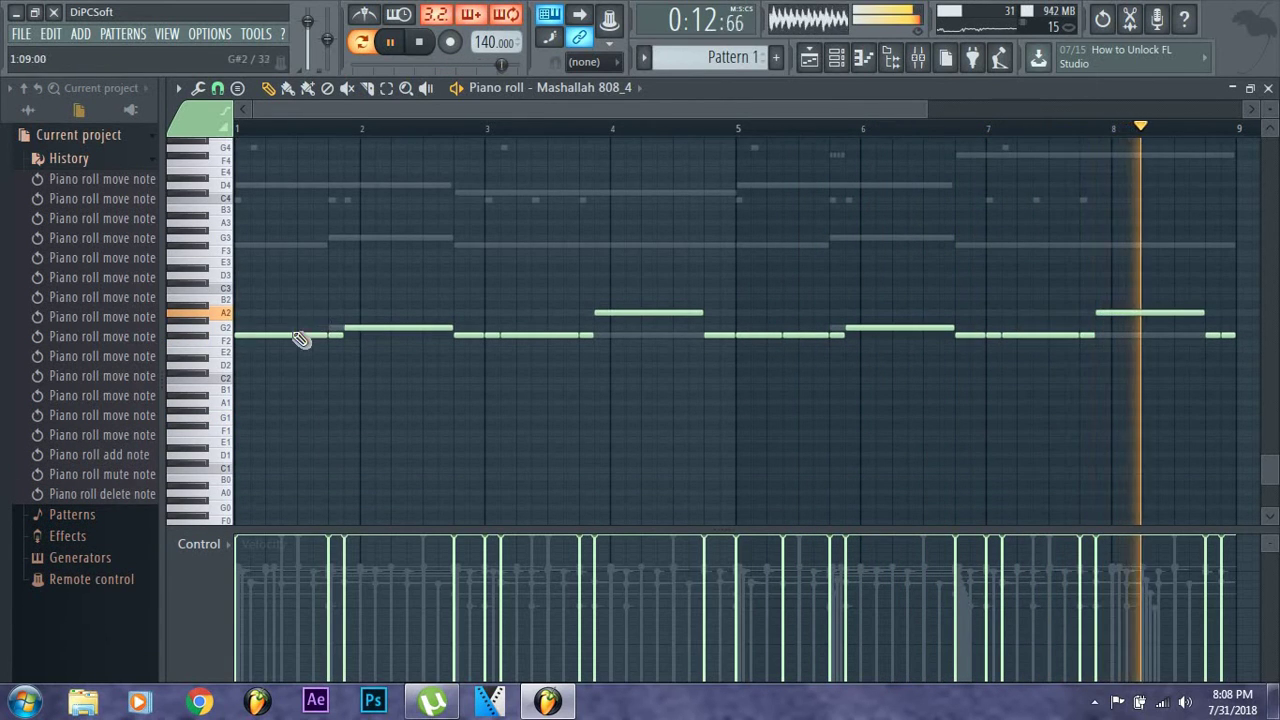
{"action": "left_click_drag", "start_coordinate": [288, 336], "coordinate": [292, 343]}
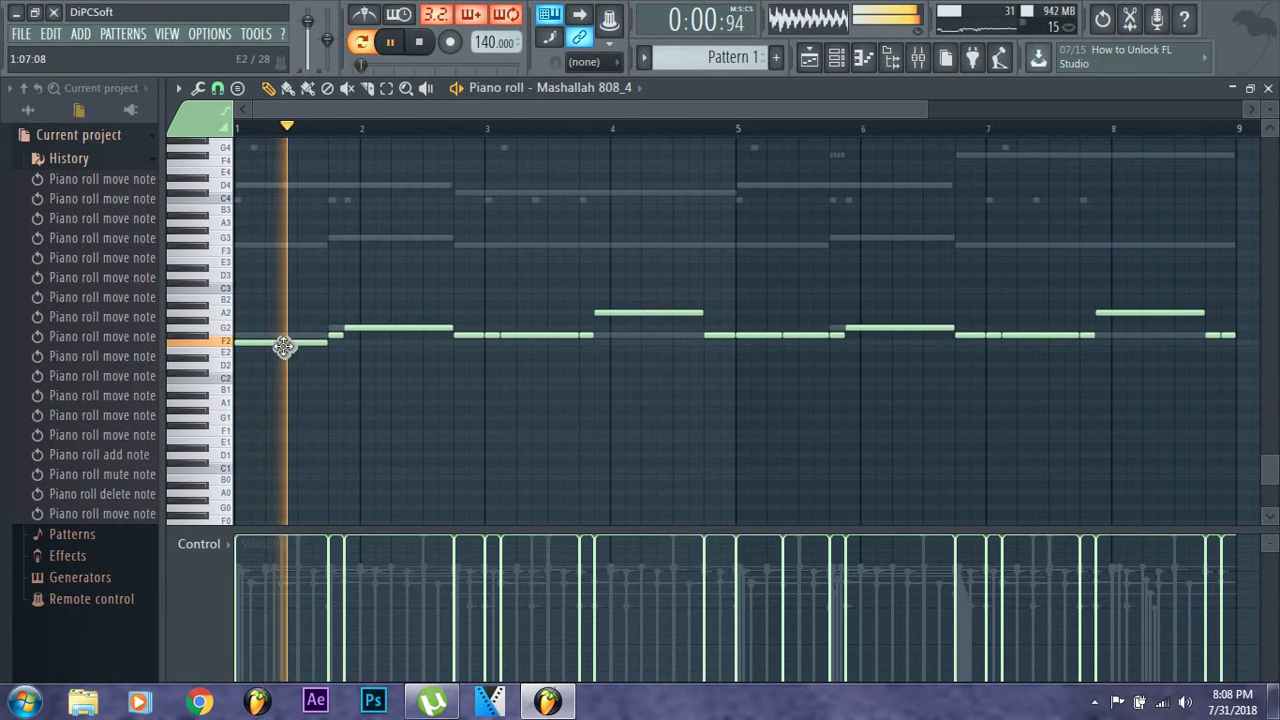
{"action": "left_click_drag", "start_coordinate": [283, 345], "coordinate": [281, 335]}
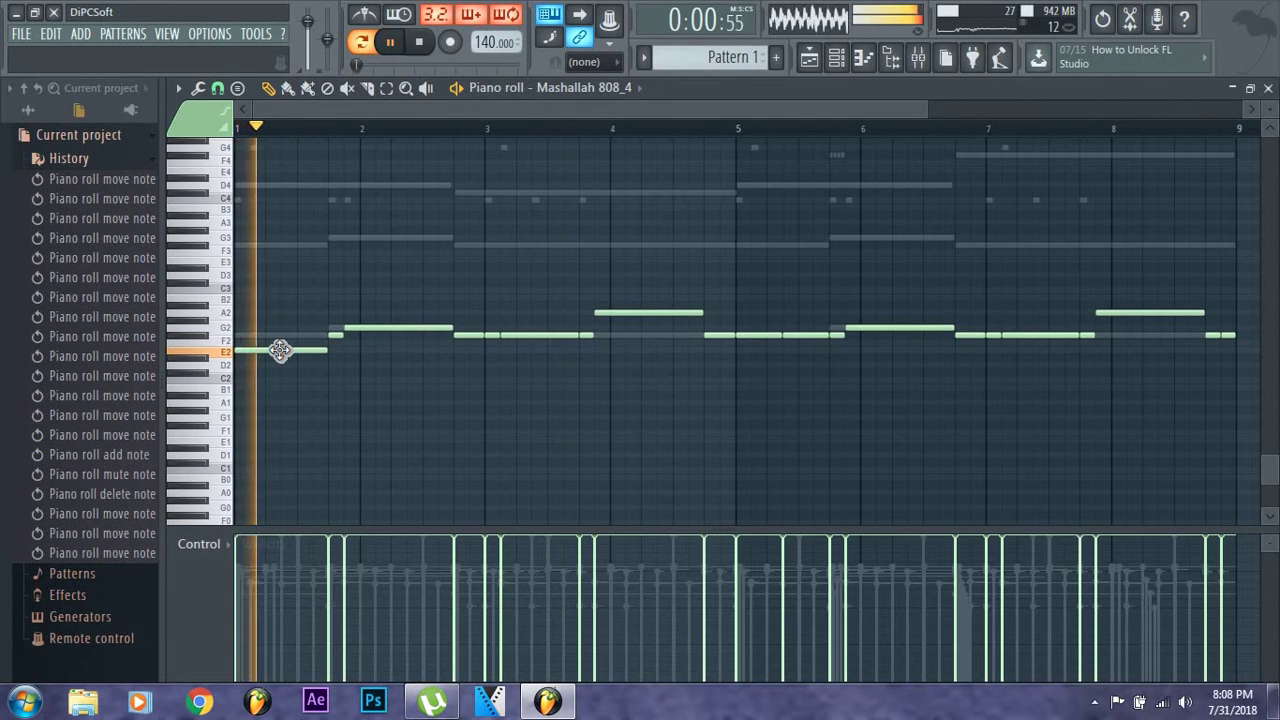
{"action": "key", "text": "space"}
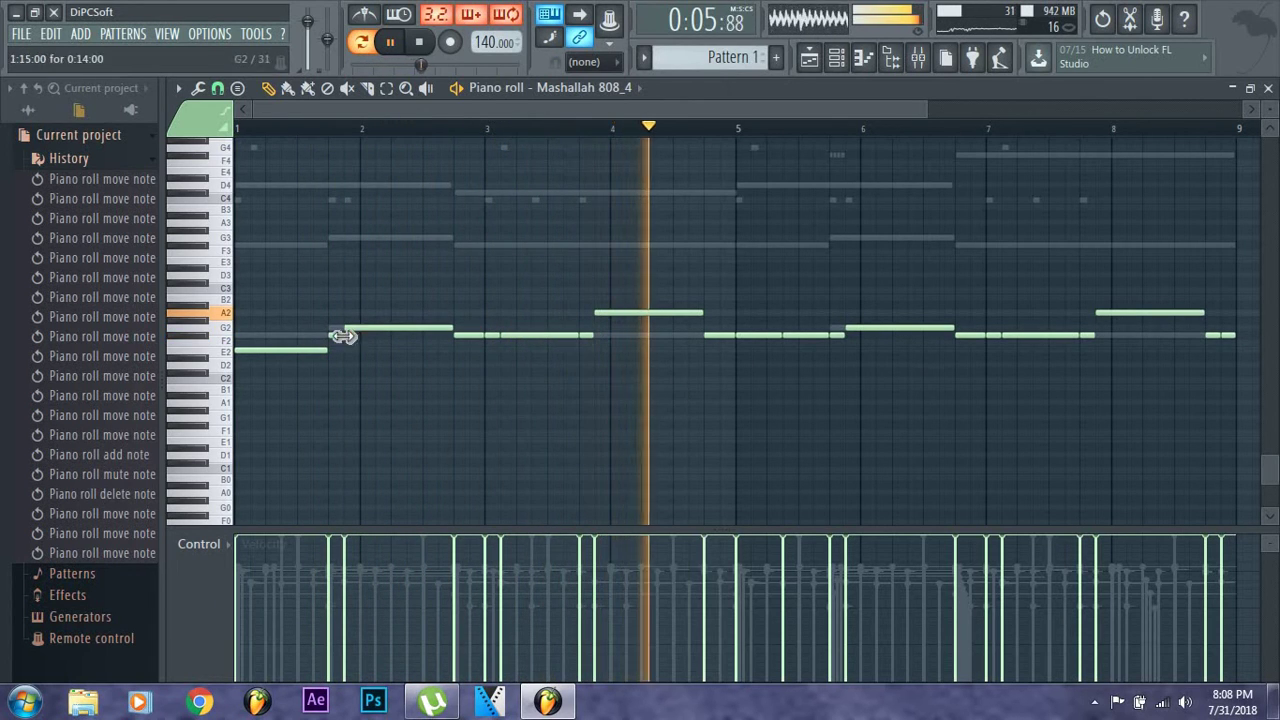
Lower the 808 note at the start of bar 5 to E2 and return the first note to F#2
{"action": "left_click", "coordinate": [768, 338]}
{"action": "left_click_drag", "start_coordinate": [768, 338], "coordinate": [766, 352]}
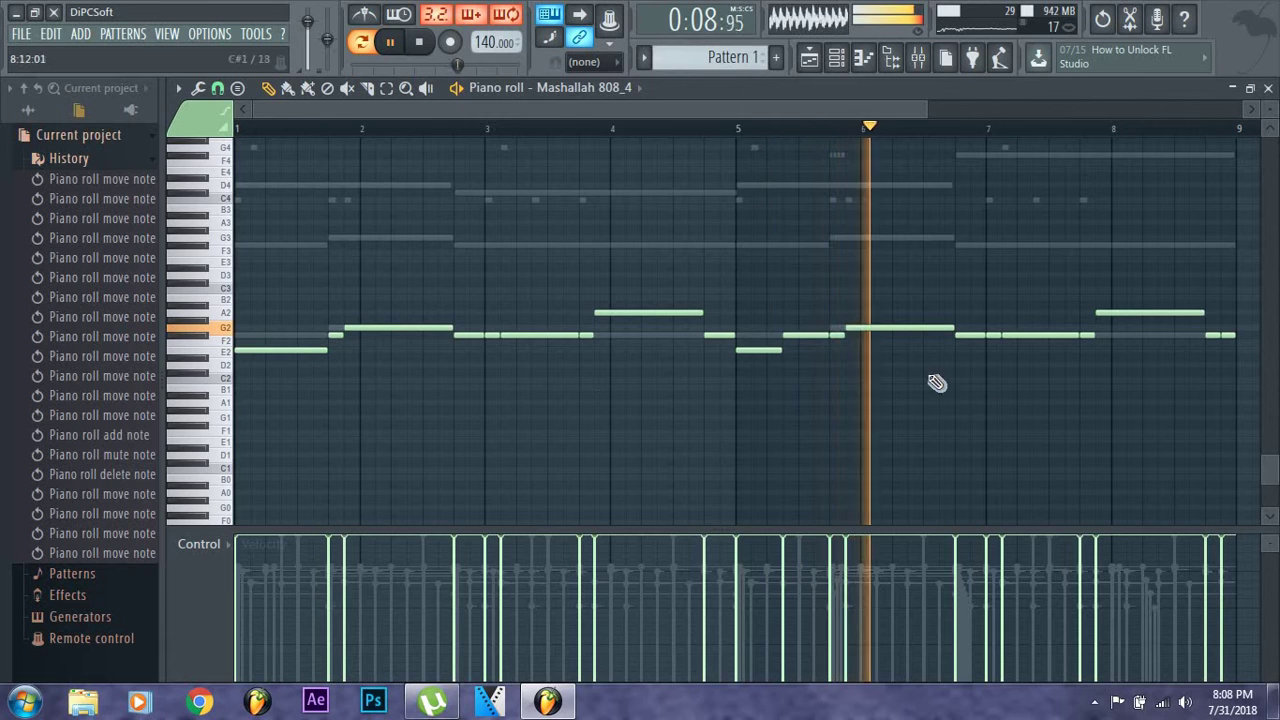
{"action": "left_click", "coordinate": [296, 357]}
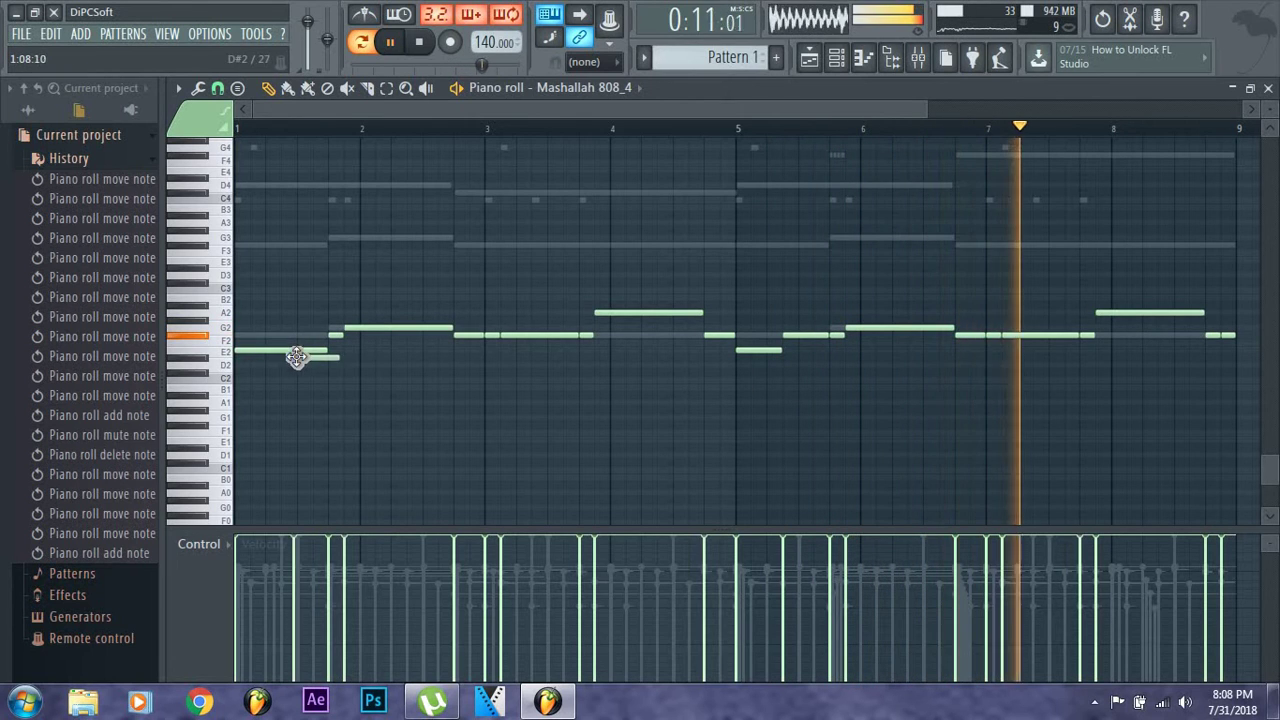
{"action": "right_click", "coordinate": [311, 362]}
{"action": "left_click_drag", "start_coordinate": [305, 351], "coordinate": [300, 333]}
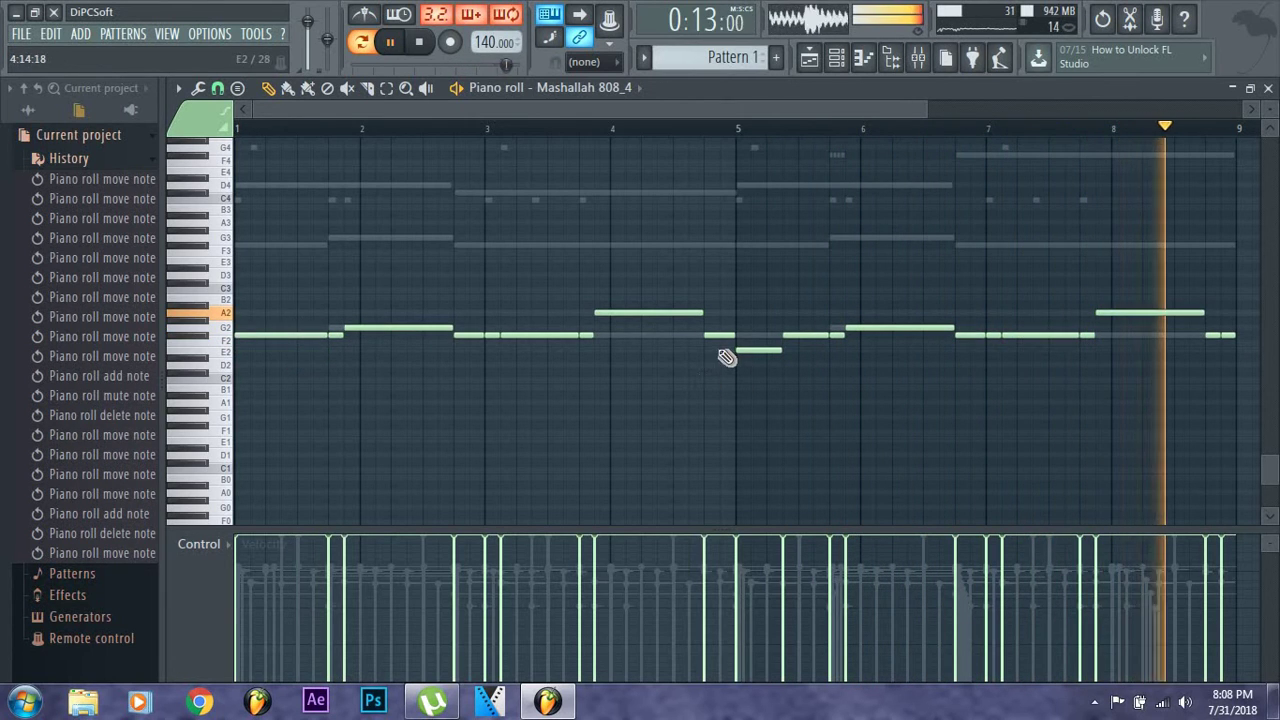
Add a short G3 note at 1:13 in the 808 line, make it a slide note, and play the pattern
{"action": "scroll", "coordinate": [352, 320], "scroll_direction": "up", "scroll_amount": 2}
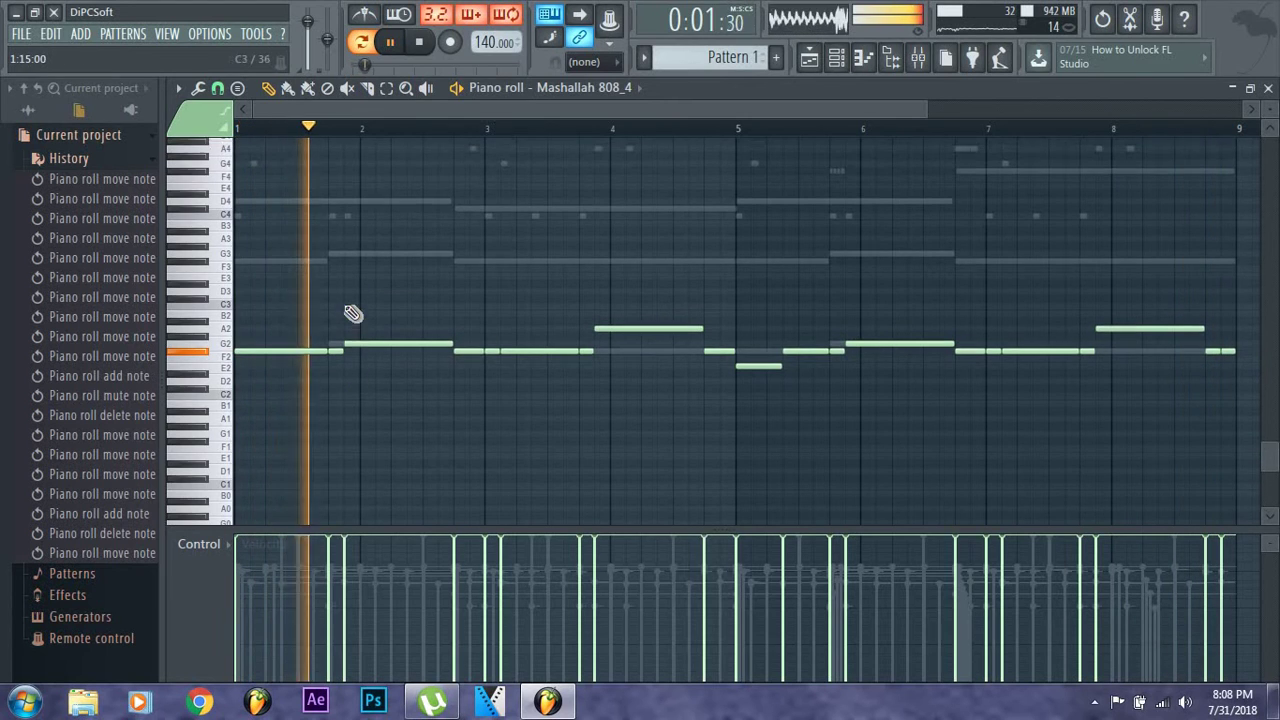
{"action": "key", "text": "space"}
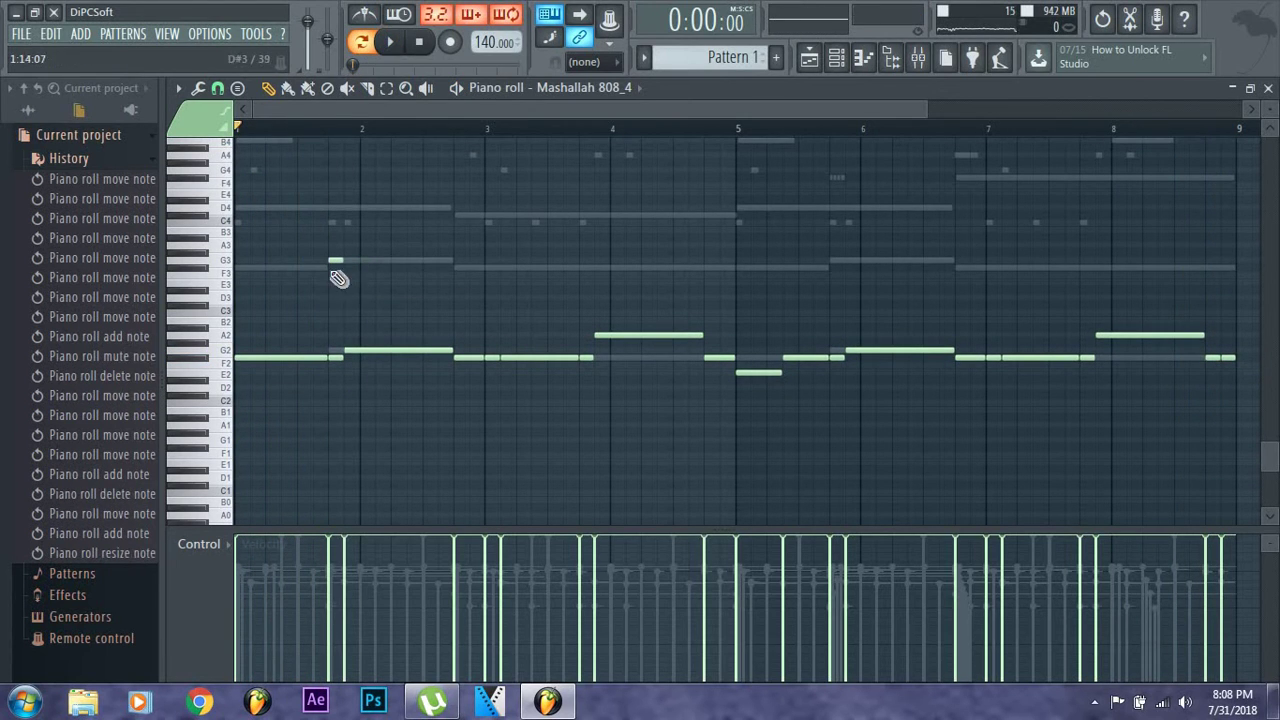
{"action": "double_click", "coordinate": [333, 259]}
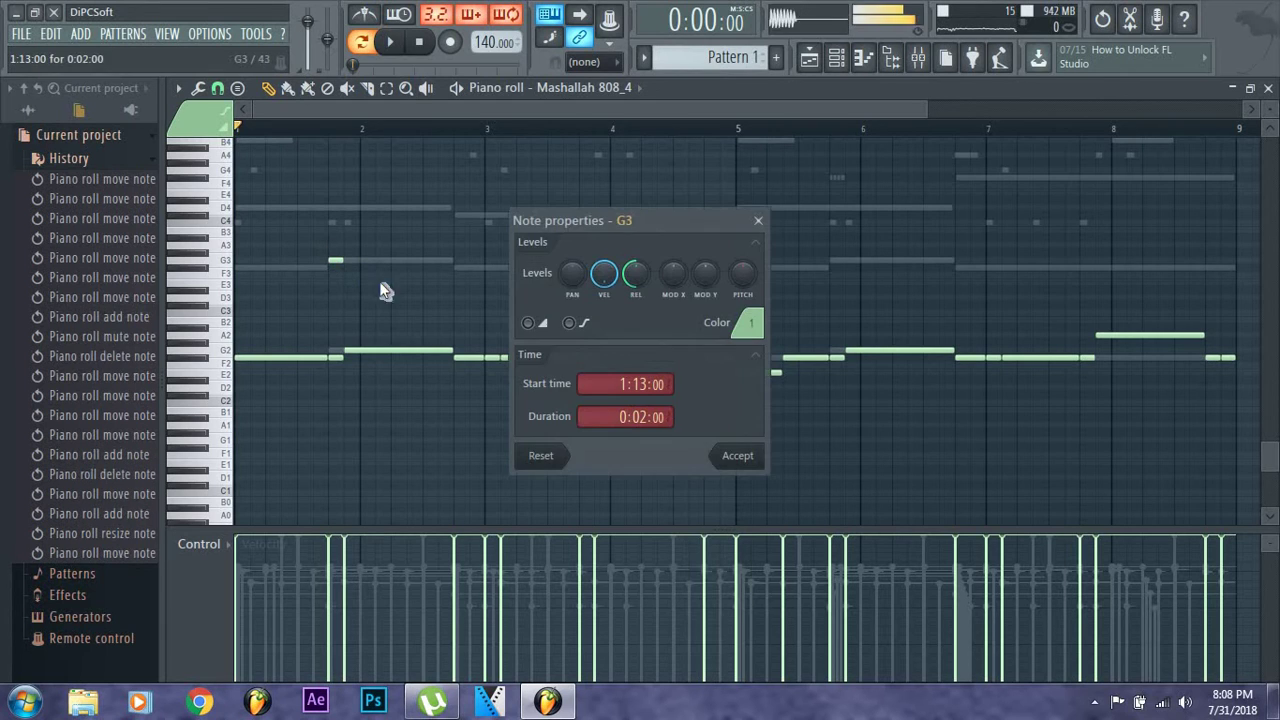
{"action": "left_click", "coordinate": [745, 456]}
{"action": "key", "text": "space"}
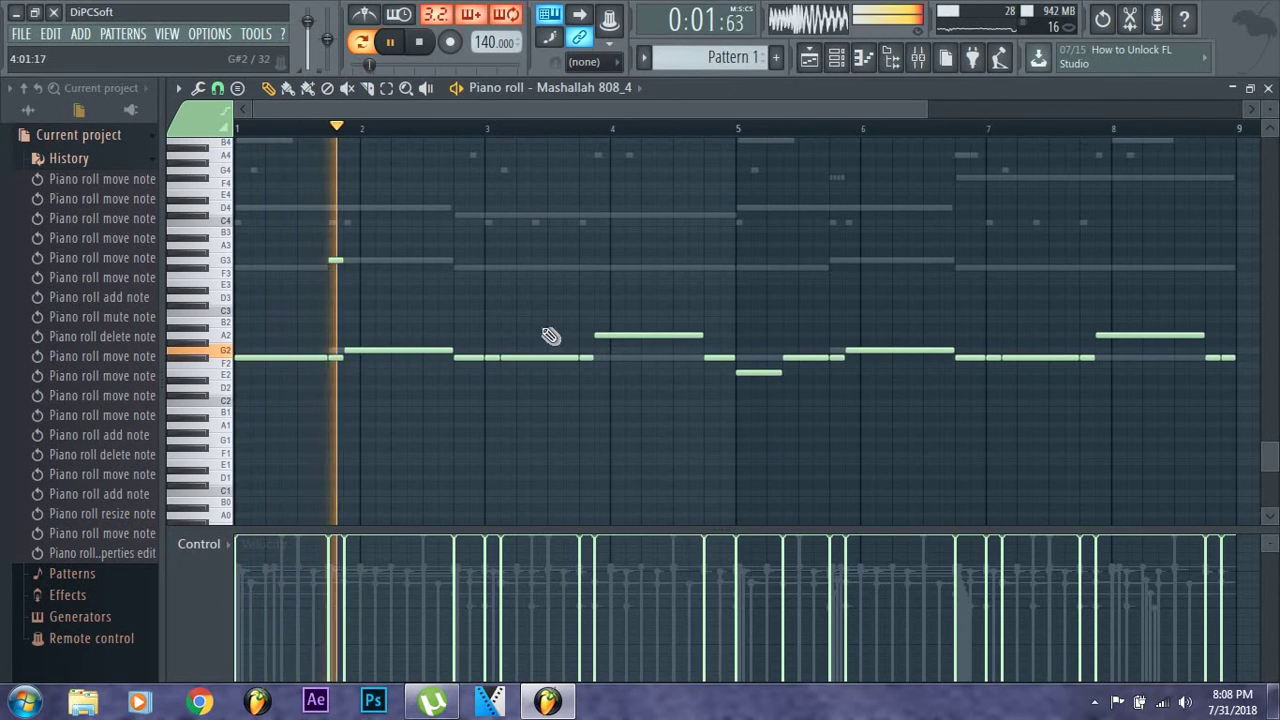
Move the slide note to C#3 midway through bar 2 after trying other positions, and add a matching C#3 slide note midway through bar 4
{"action": "left_click_drag", "start_coordinate": [333, 259], "coordinate": [314, 317]}
{"action": "key", "text": "space"}
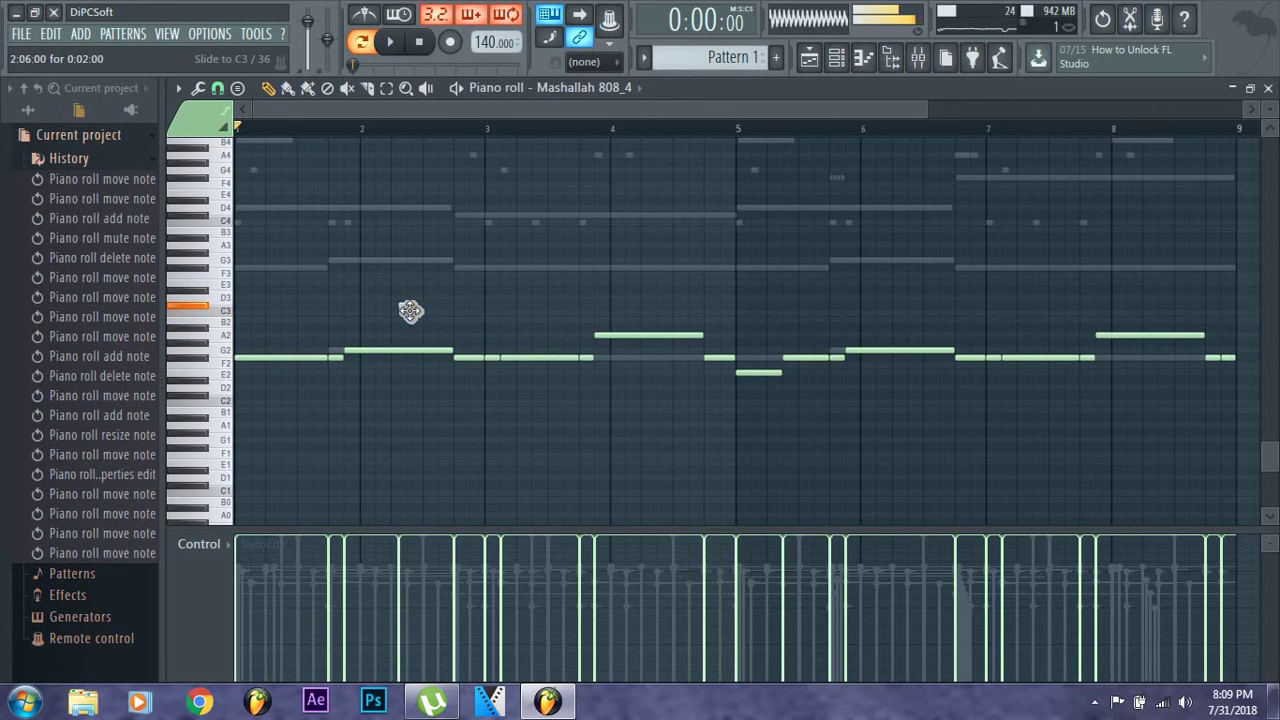
{"action": "left_click_drag", "start_coordinate": [403, 313], "coordinate": [410, 320]}
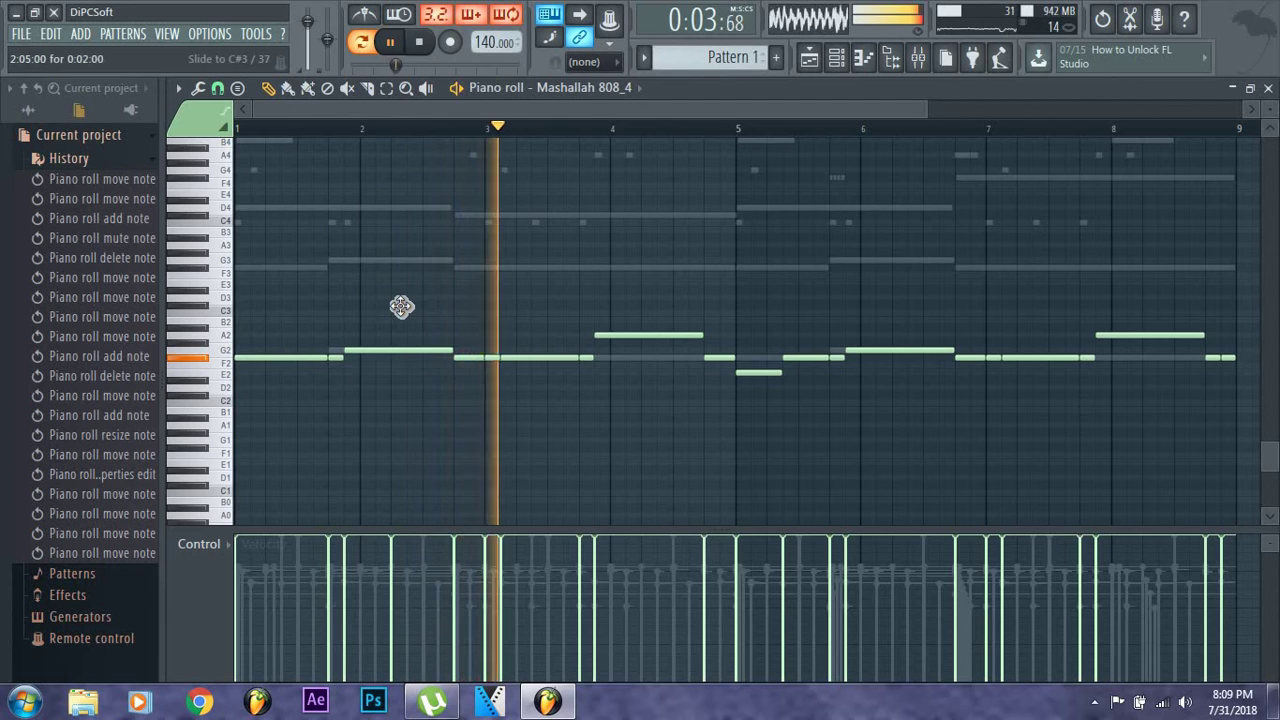
{"action": "key", "text": "space"}
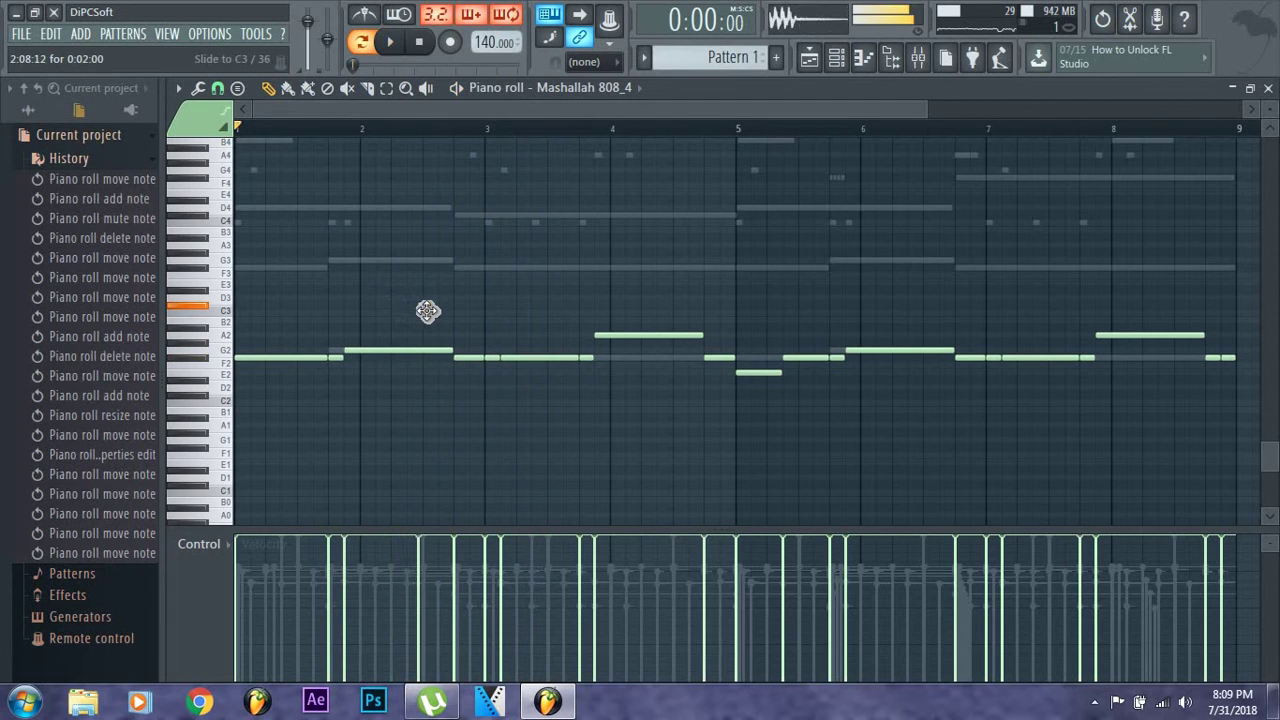
{"action": "left_click_drag", "start_coordinate": [429, 312], "coordinate": [430, 313]}
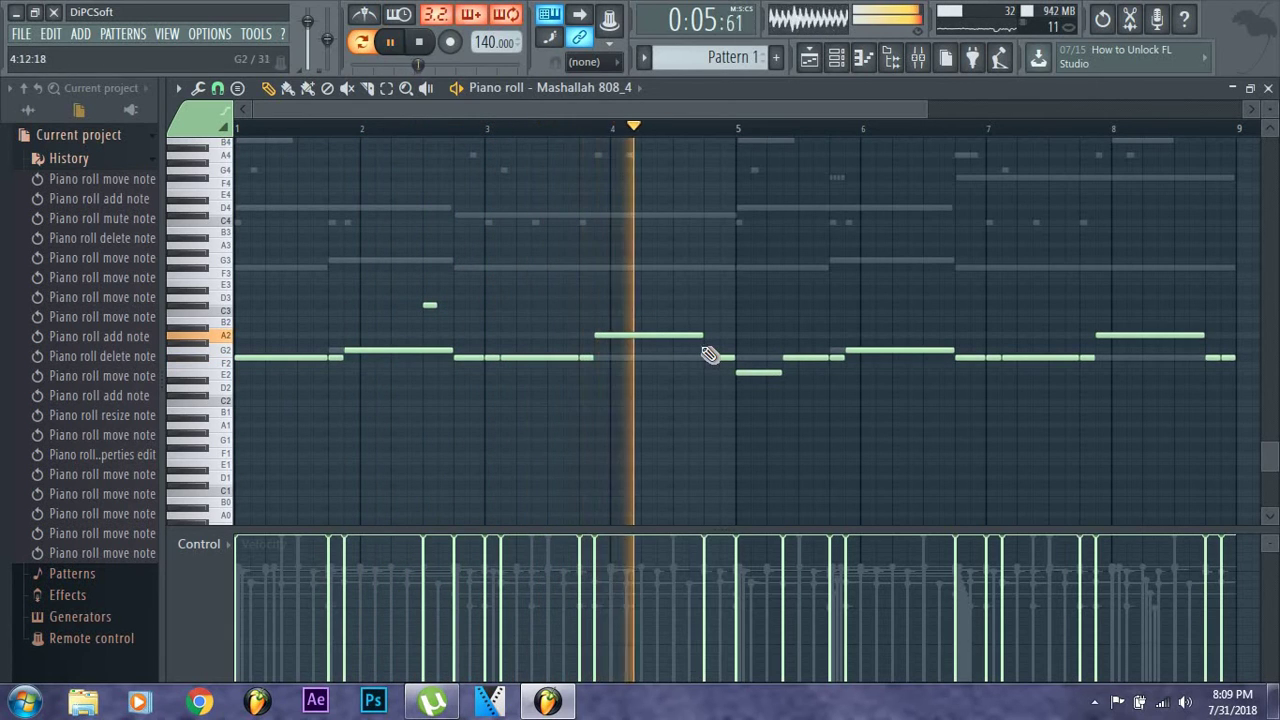
{"action": "left_click", "coordinate": [429, 305]}
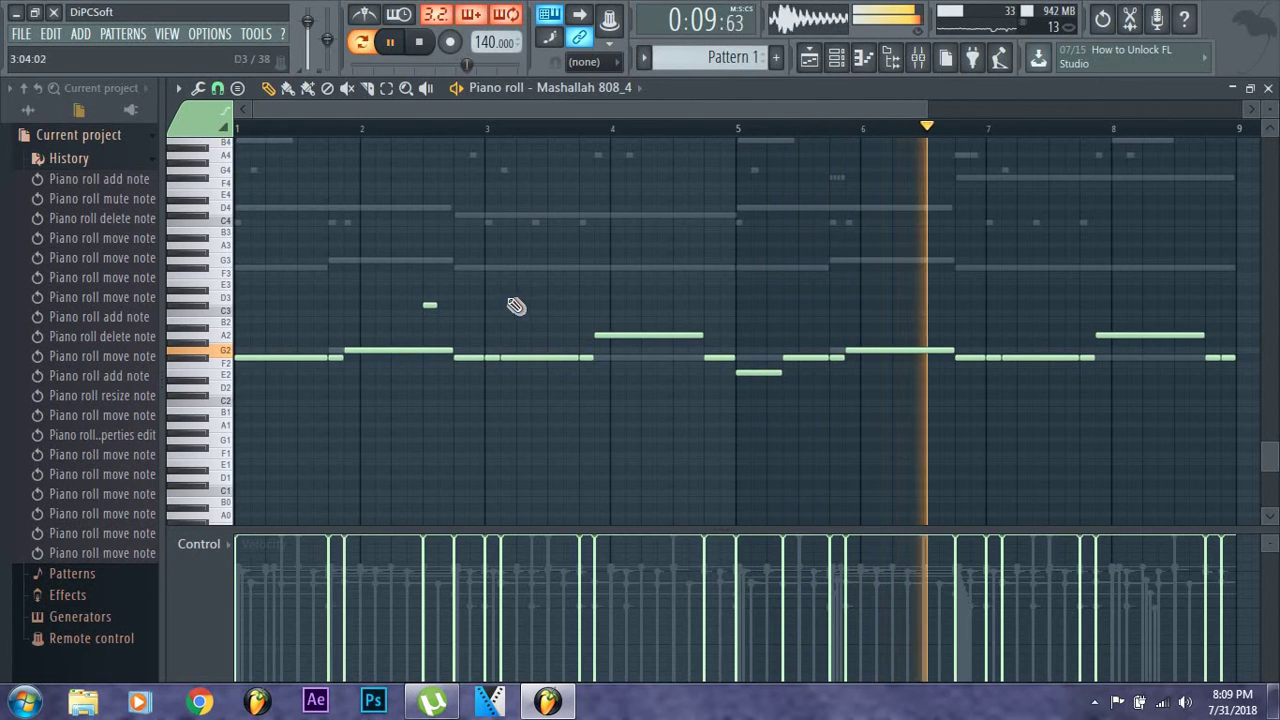
{"action": "left_click", "coordinate": [680, 305]}
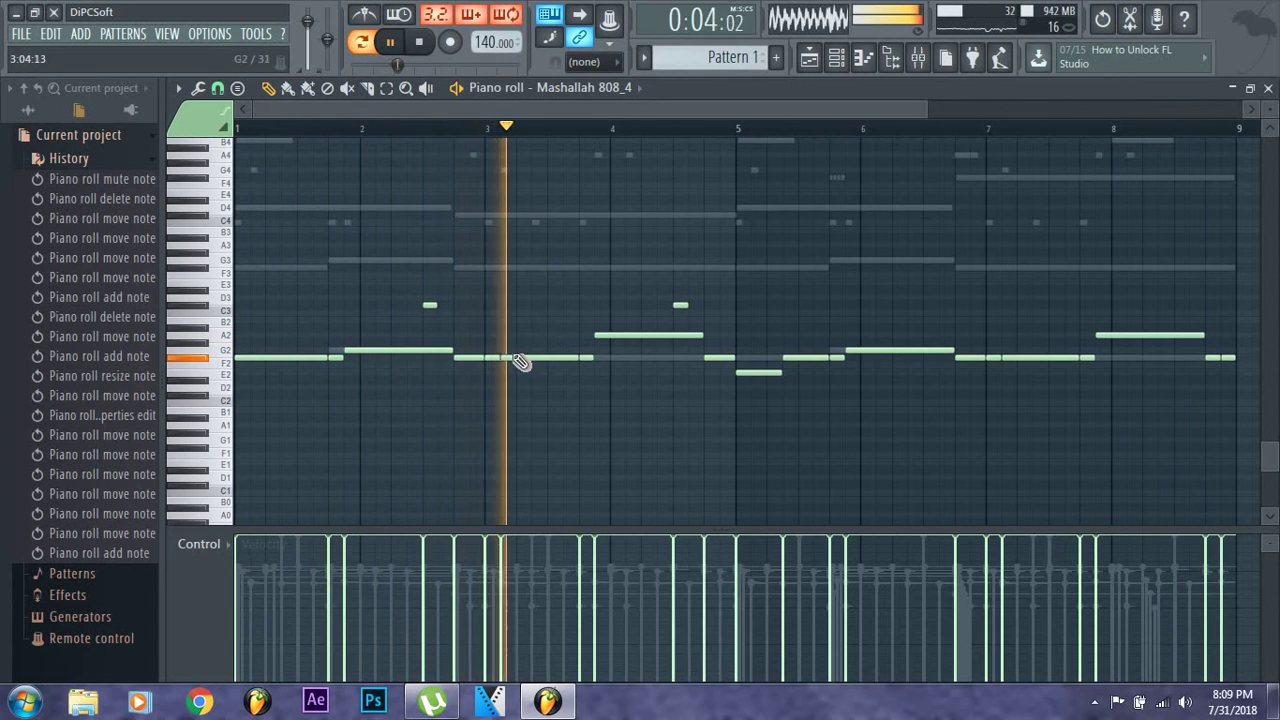
Transpose the short 808 note just before the long A2 note in bar 3 up one octave to F#3 and play the pattern
{"action": "left_click", "coordinate": [592, 358]}
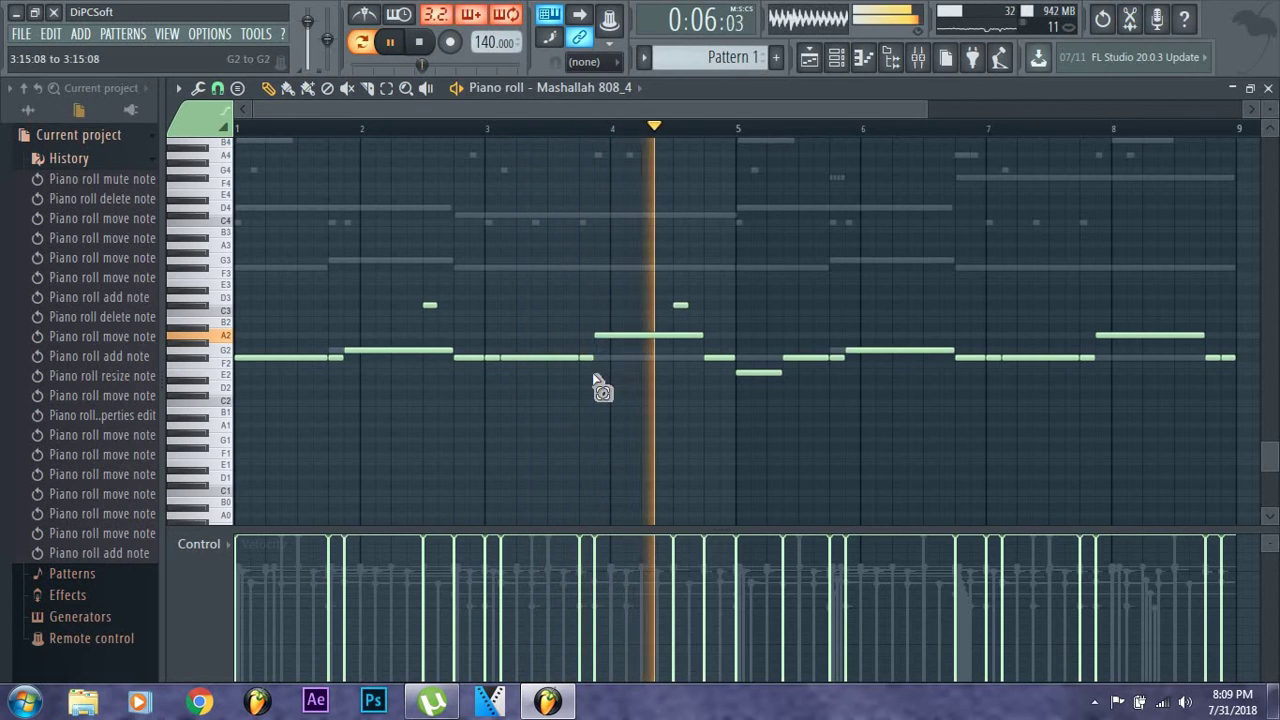
{"action": "key", "text": "ctrl+Up"}
{"action": "key", "text": "space"}
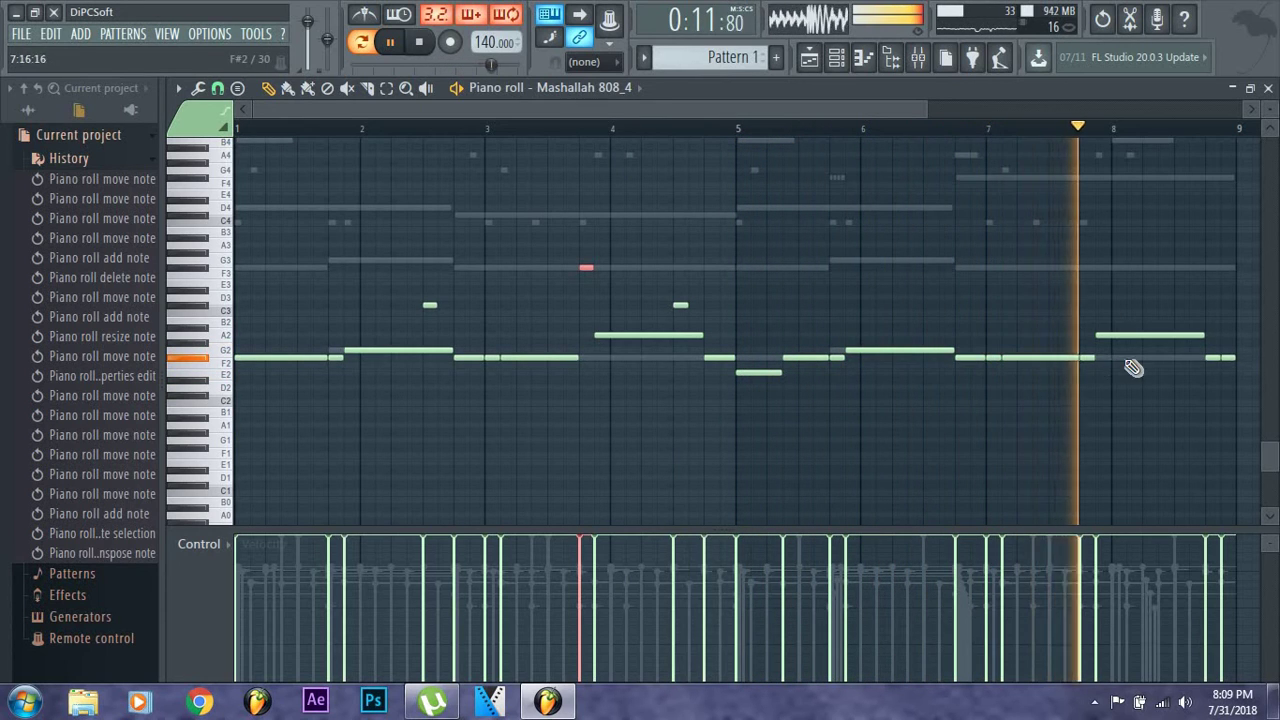
{"action": "left_click", "coordinate": [582, 267]}
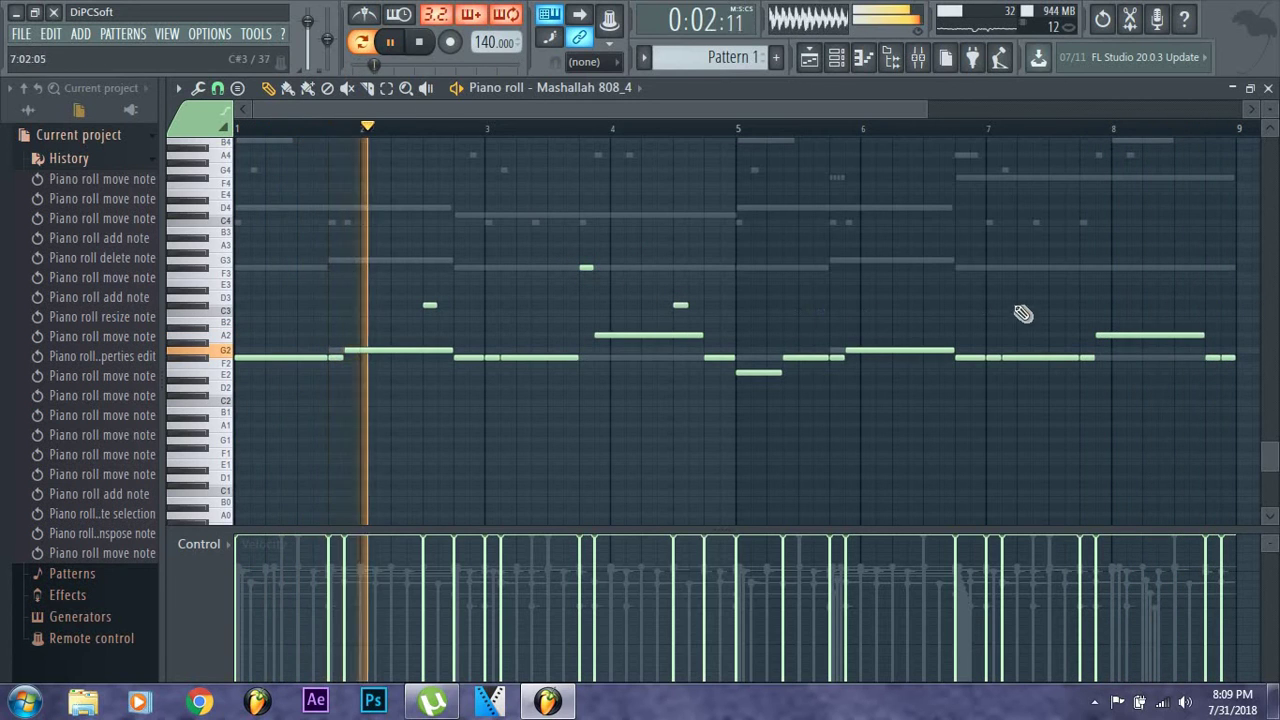
Add a matching short C#3 slide note midway through bar 8 of the 808 line and close its piano roll
{"action": "left_click", "coordinate": [1181, 304]}
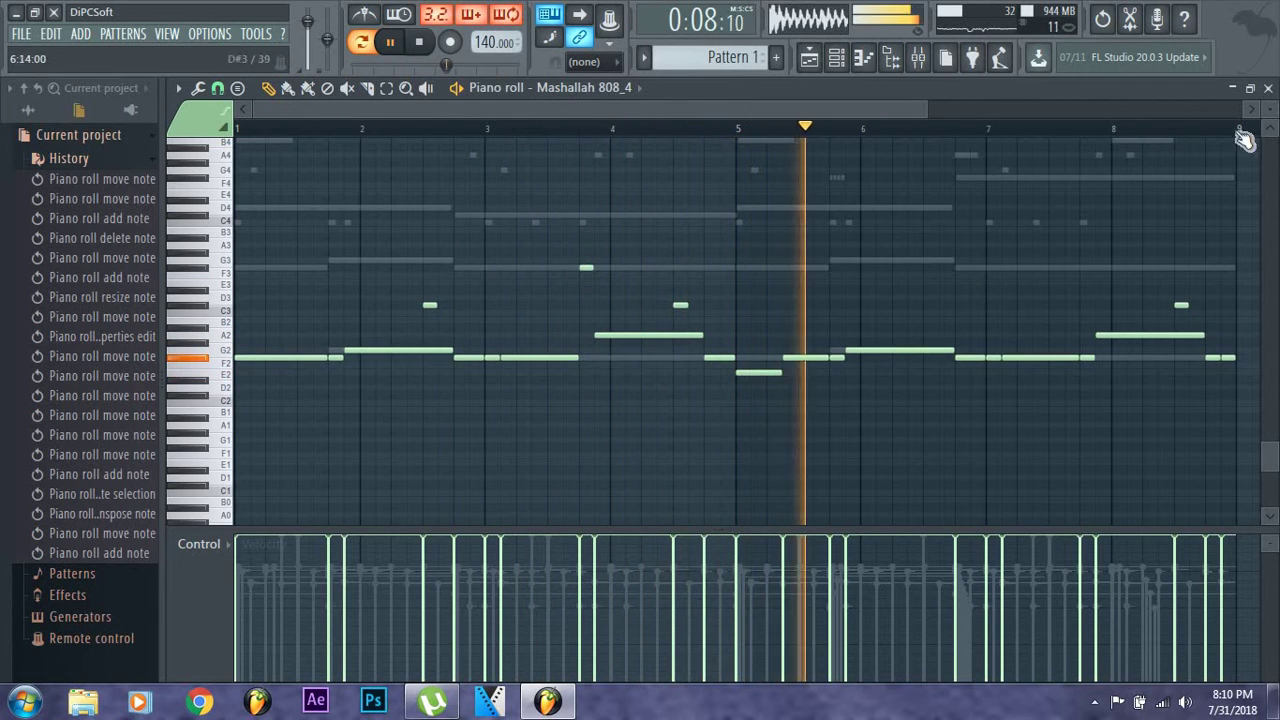
{"action": "left_click", "coordinate": [1268, 88]}
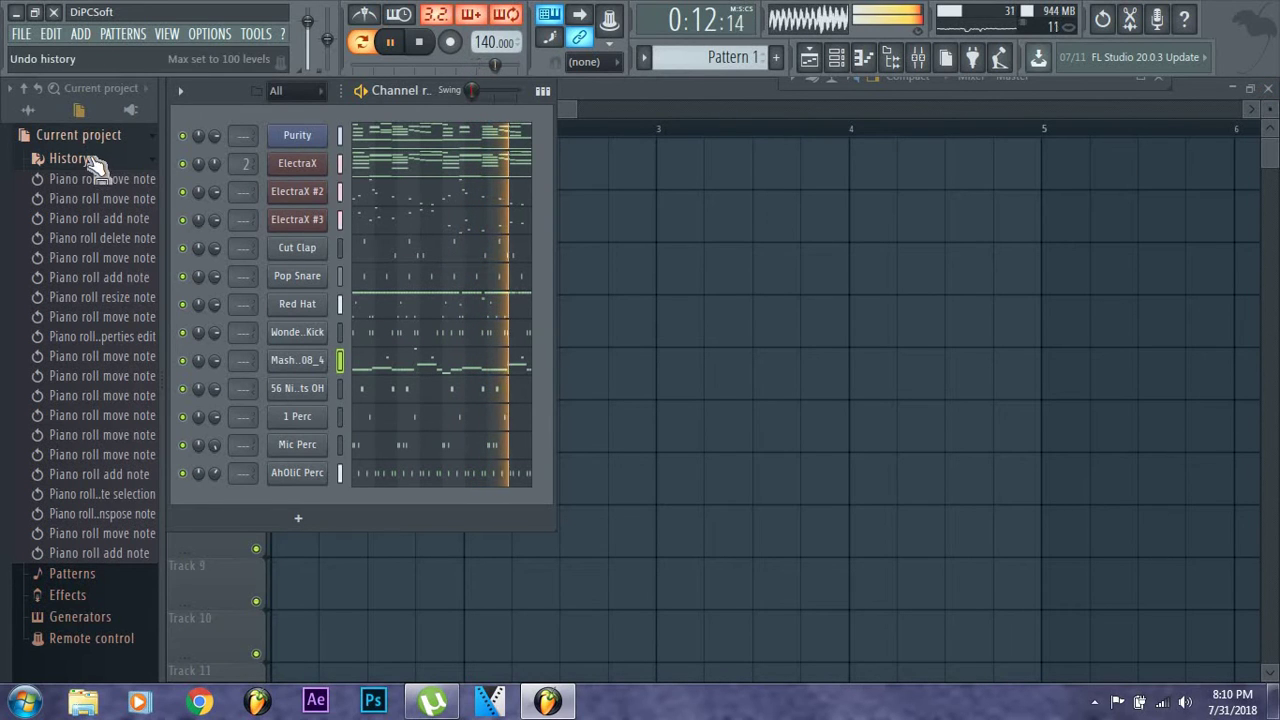
Browse the drum kit's transitions and vox folders and audition samples against the playing pattern
{"action": "left_click", "coordinate": [28, 110]}
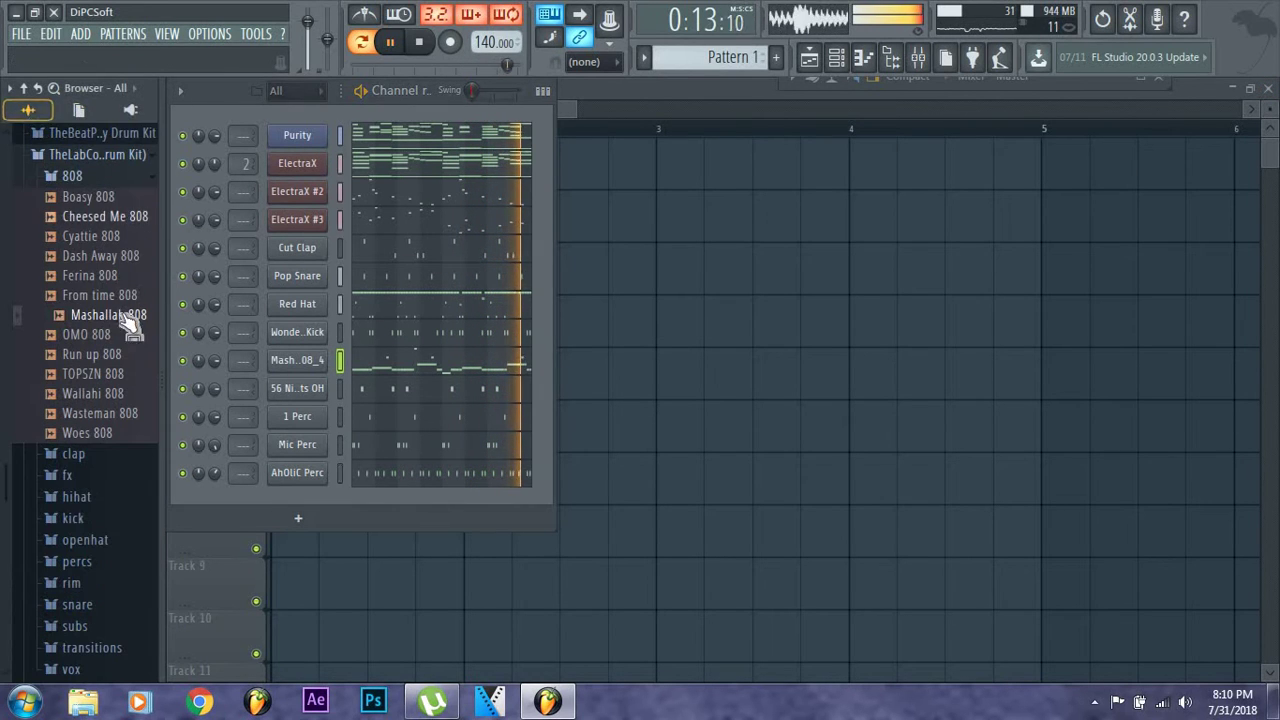
{"action": "left_click", "coordinate": [100, 178]}
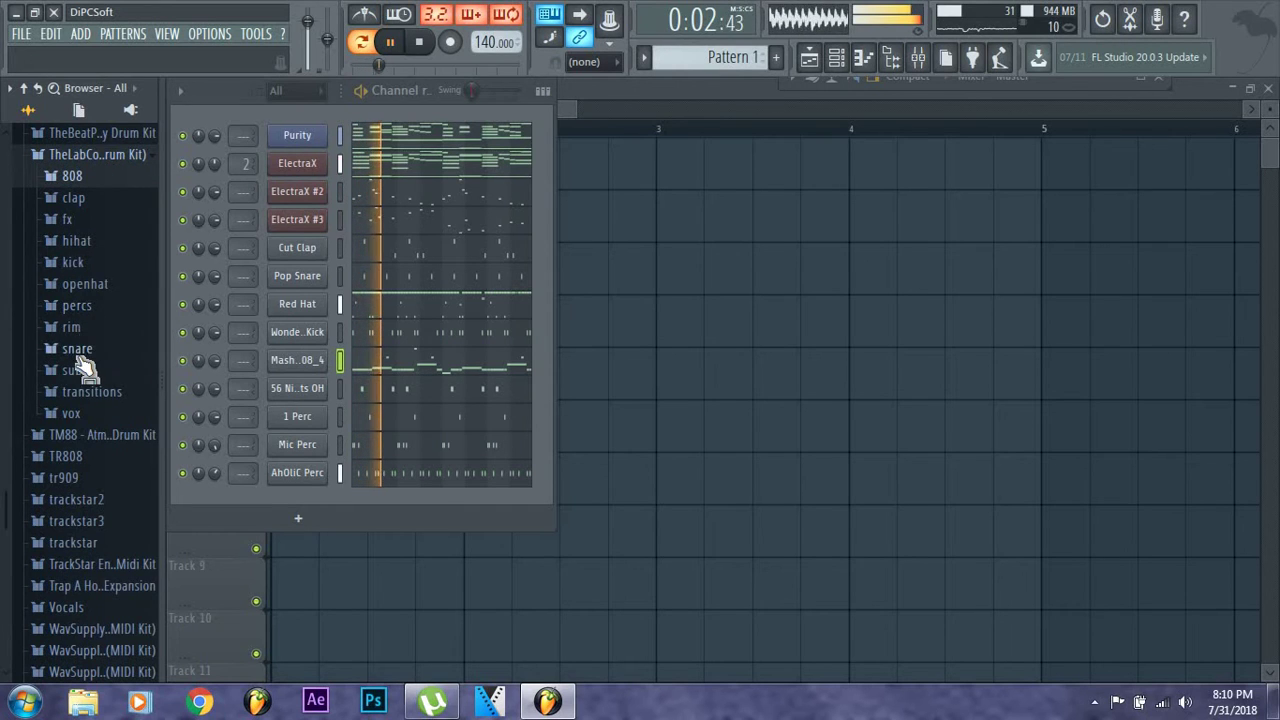
{"action": "left_click", "coordinate": [92, 392]}
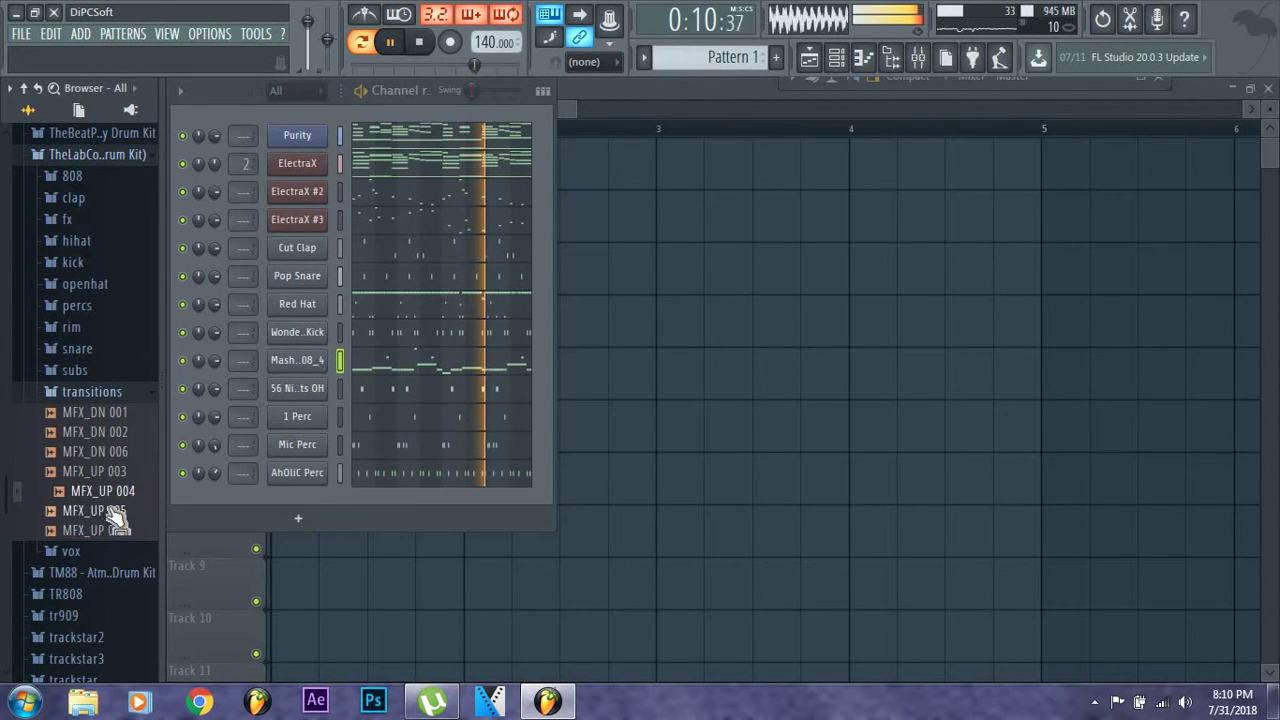
{"action": "left_click", "coordinate": [92, 392]}
{"action": "left_click", "coordinate": [72, 413]}
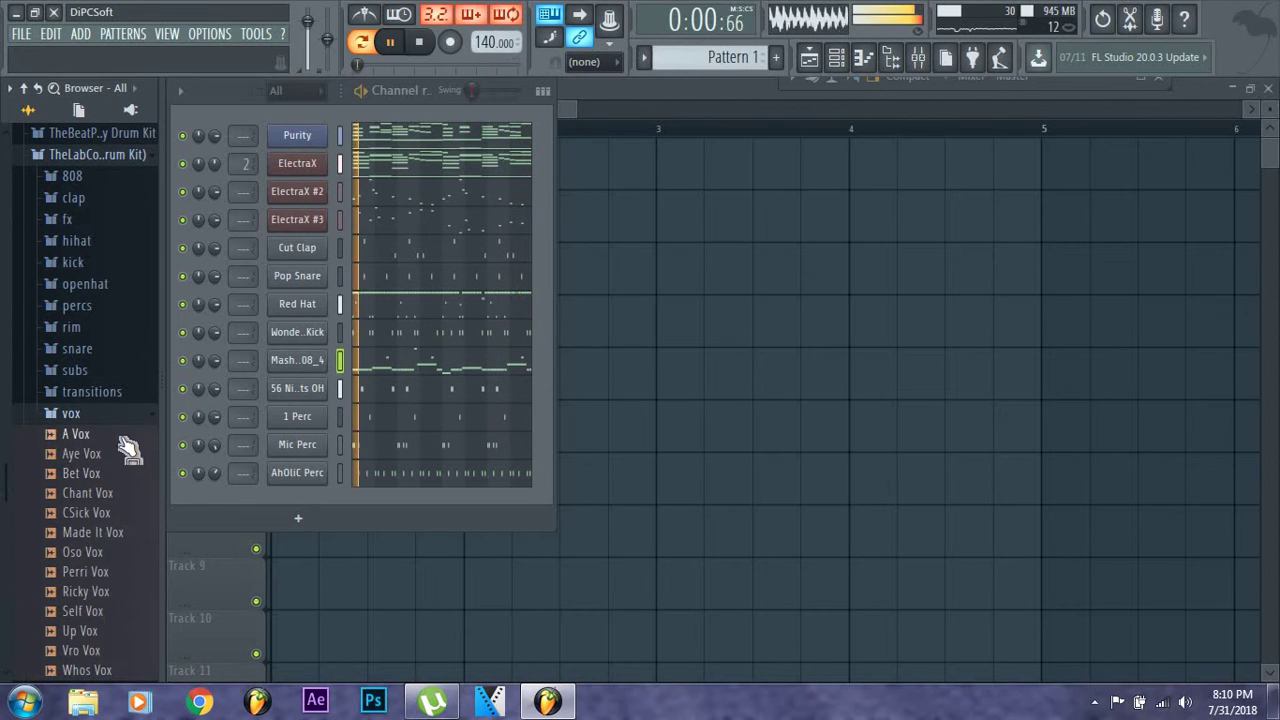
{"action": "scroll", "coordinate": [110, 400], "scroll_direction": "down", "scroll_amount": 4}
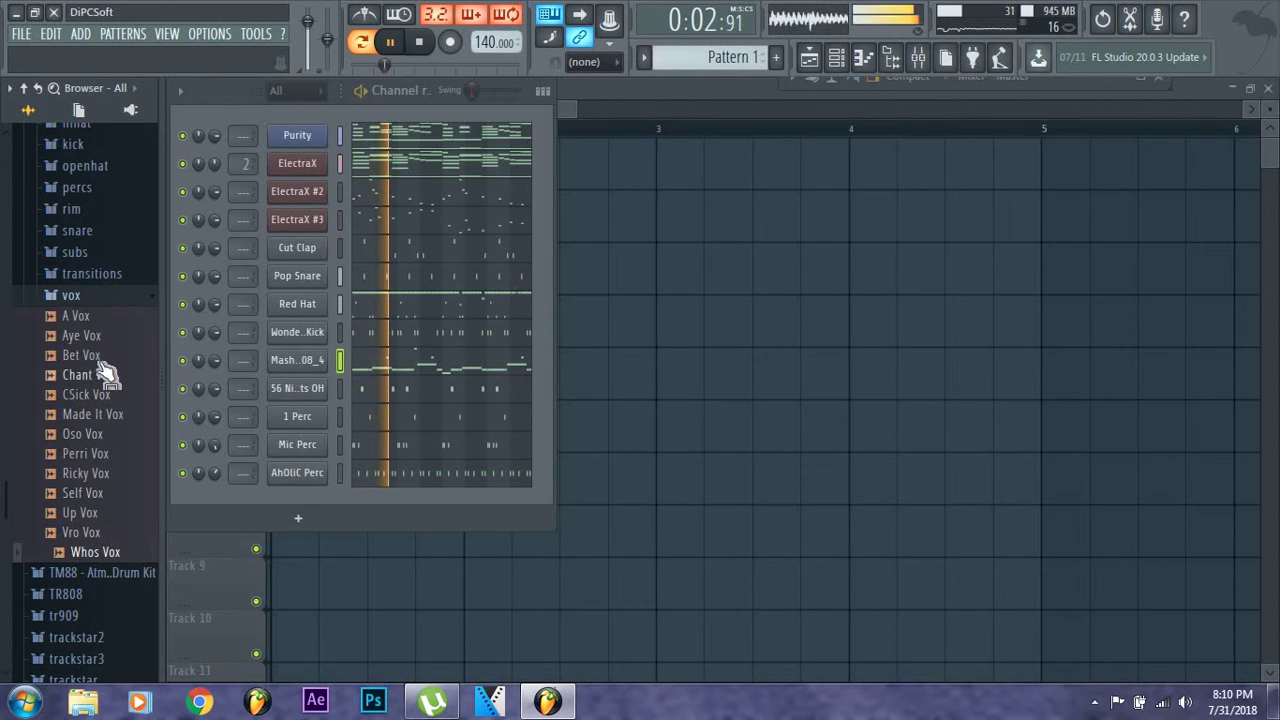
{"action": "left_click", "coordinate": [110, 302]}
Audition samples in the drum kit's fx folder, including Base FX and Gear FX, stop playback and collapse the kit
{"action": "scroll", "coordinate": [94, 322], "scroll_direction": "up", "scroll_amount": 2}
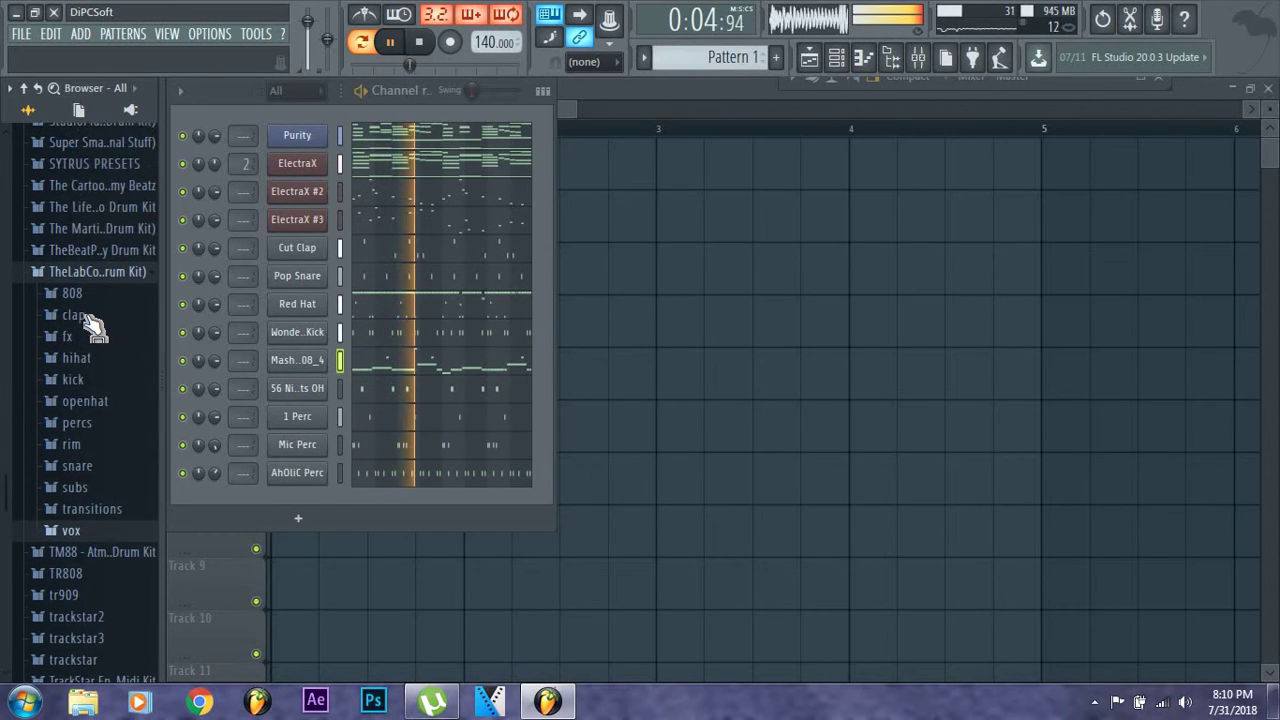
{"action": "left_click", "coordinate": [88, 340]}
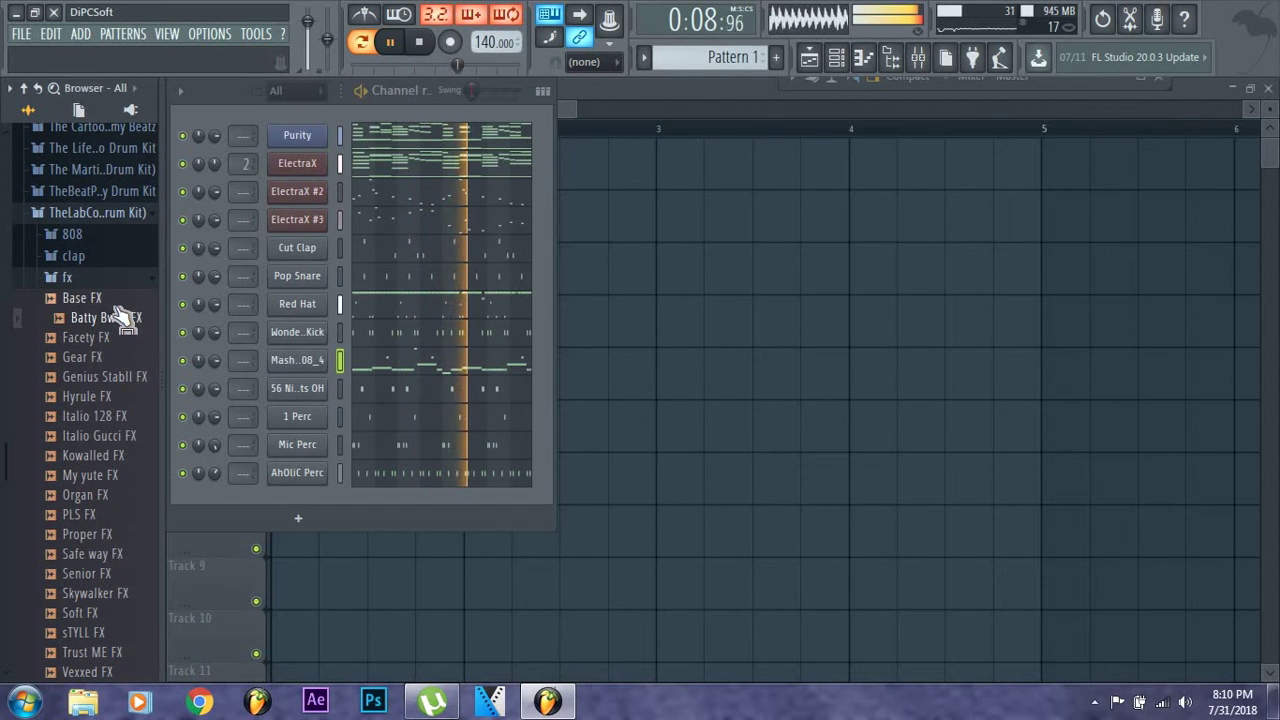
{"action": "key", "text": "Up"}
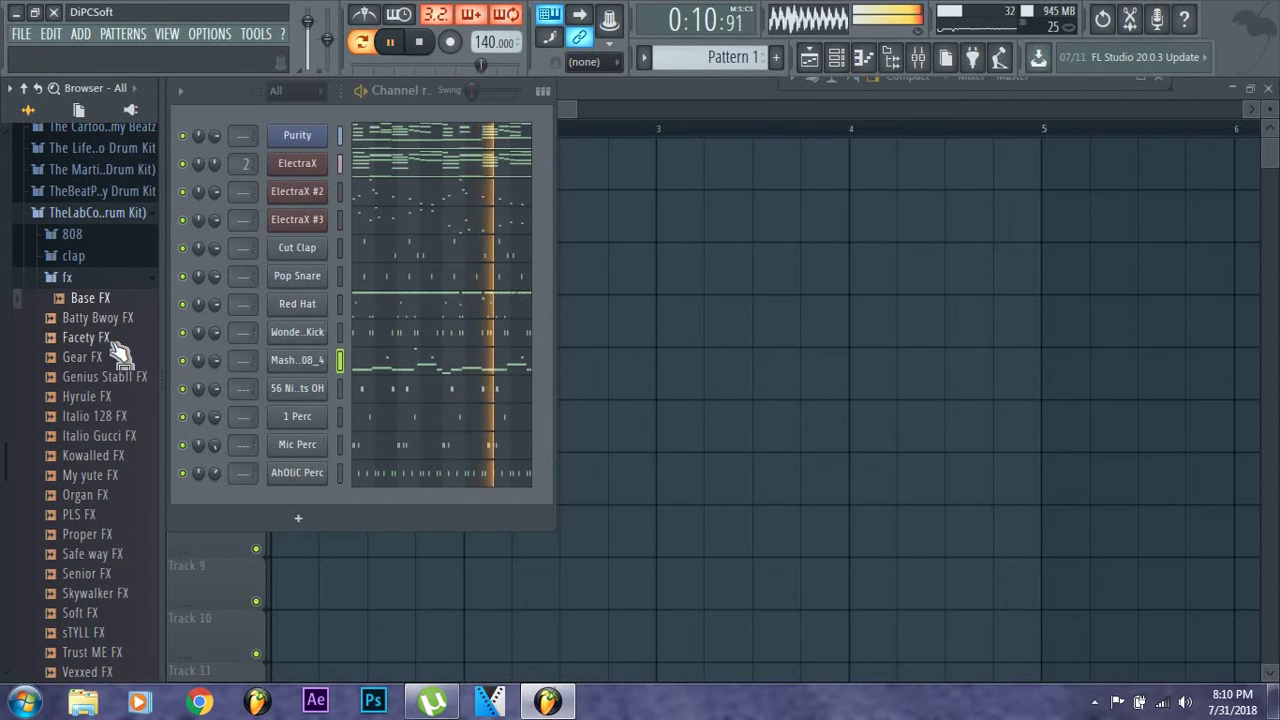
{"action": "key", "text": "Down"}
{"action": "key", "text": "Down"}
{"action": "key", "text": "Down"}
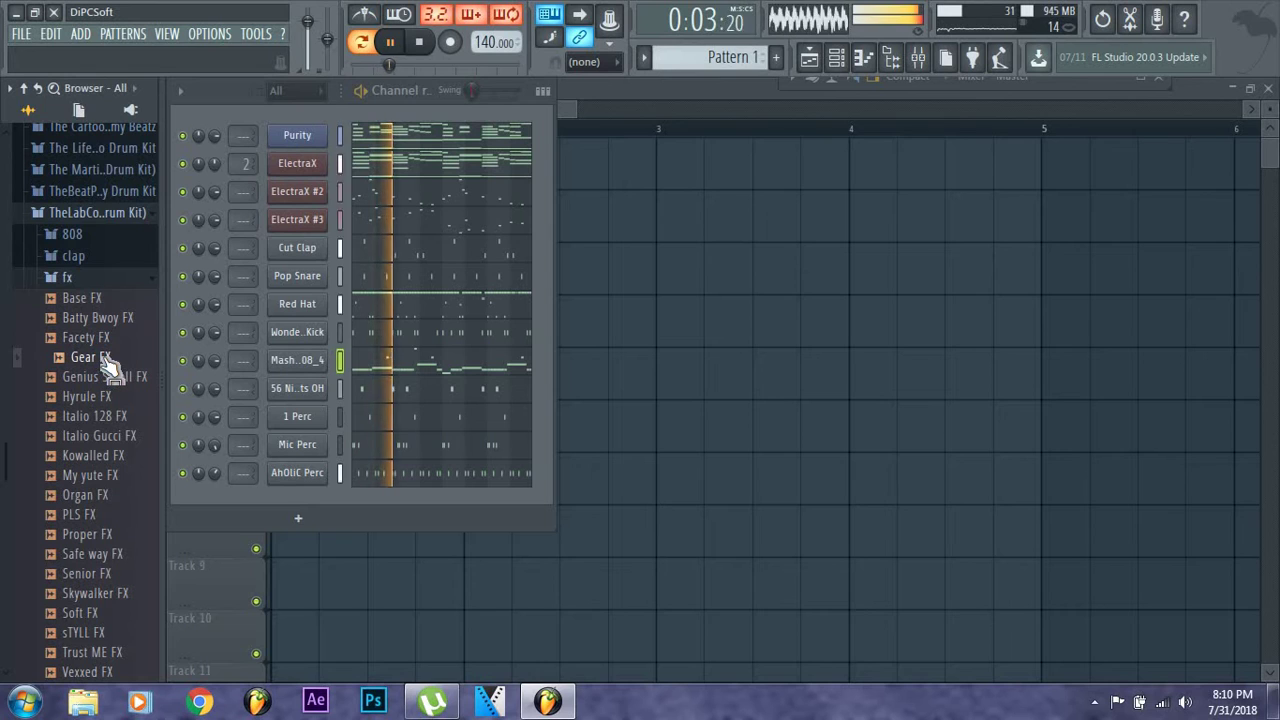
{"action": "key", "text": "space"}
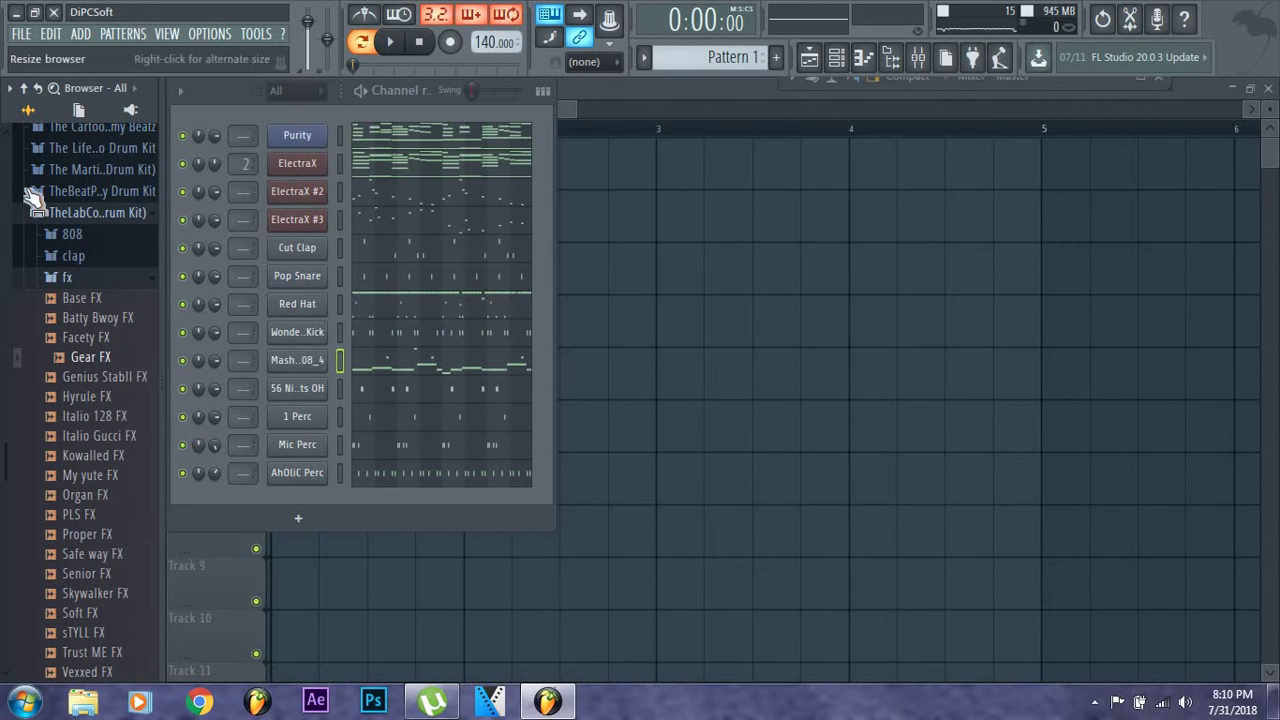
{"action": "left_click", "coordinate": [100, 212]}
Find S.T.T.K TAG in the Riddim (1) sample folder and add it as a new channel
{"action": "scroll", "coordinate": [105, 245], "scroll_direction": "down", "scroll_amount": 5}
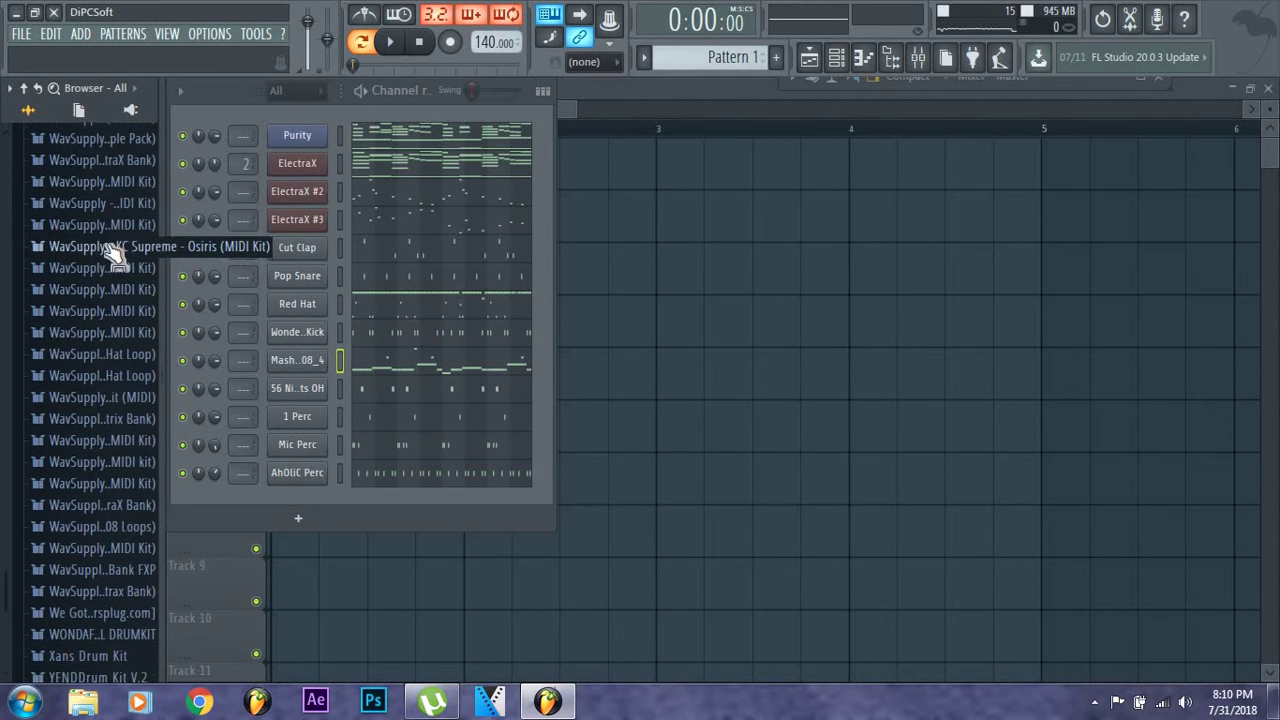
{"action": "scroll", "coordinate": [97, 240], "scroll_direction": "up", "scroll_amount": 5}
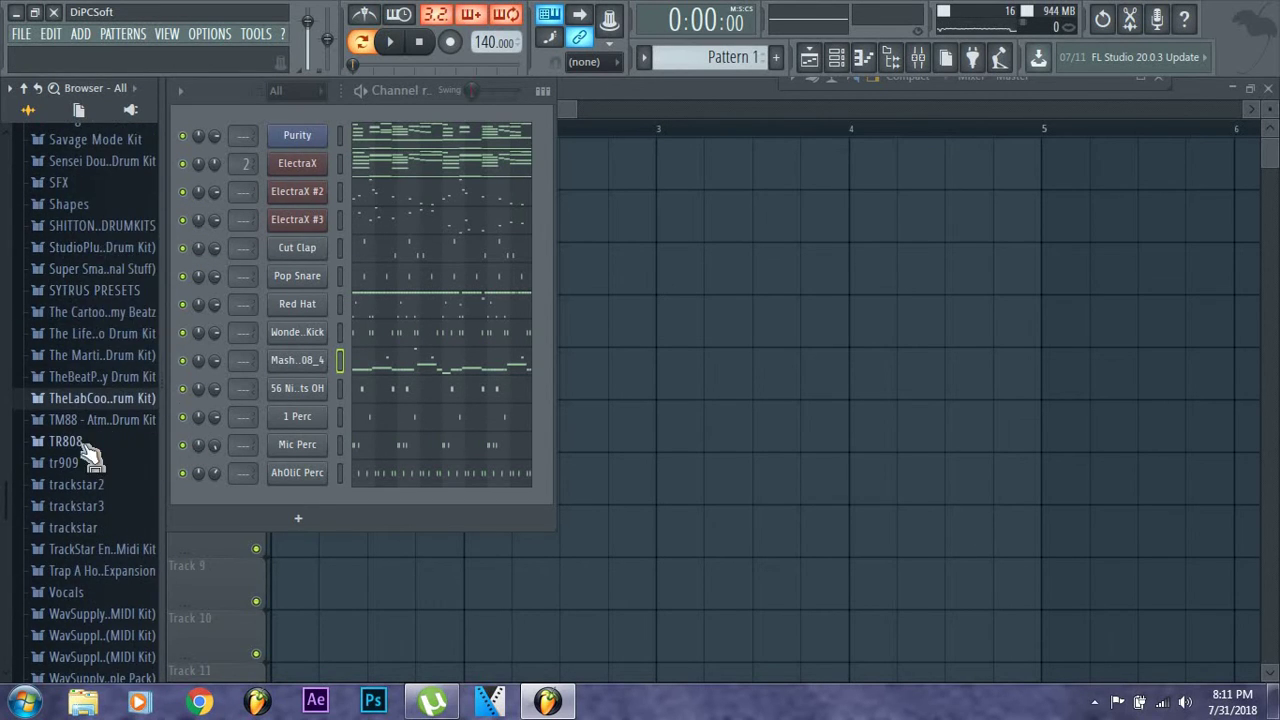
{"action": "scroll", "coordinate": [90, 480], "scroll_direction": "up", "scroll_amount": 8}
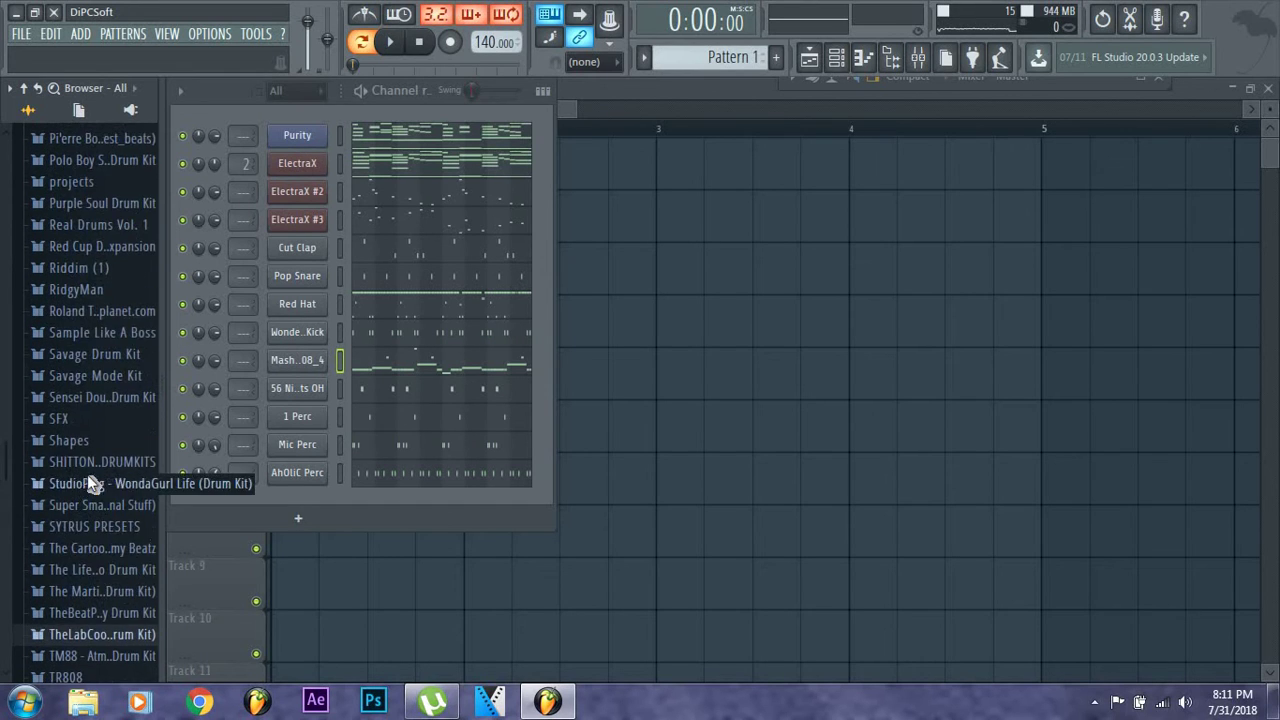
{"action": "left_click", "coordinate": [100, 390]}
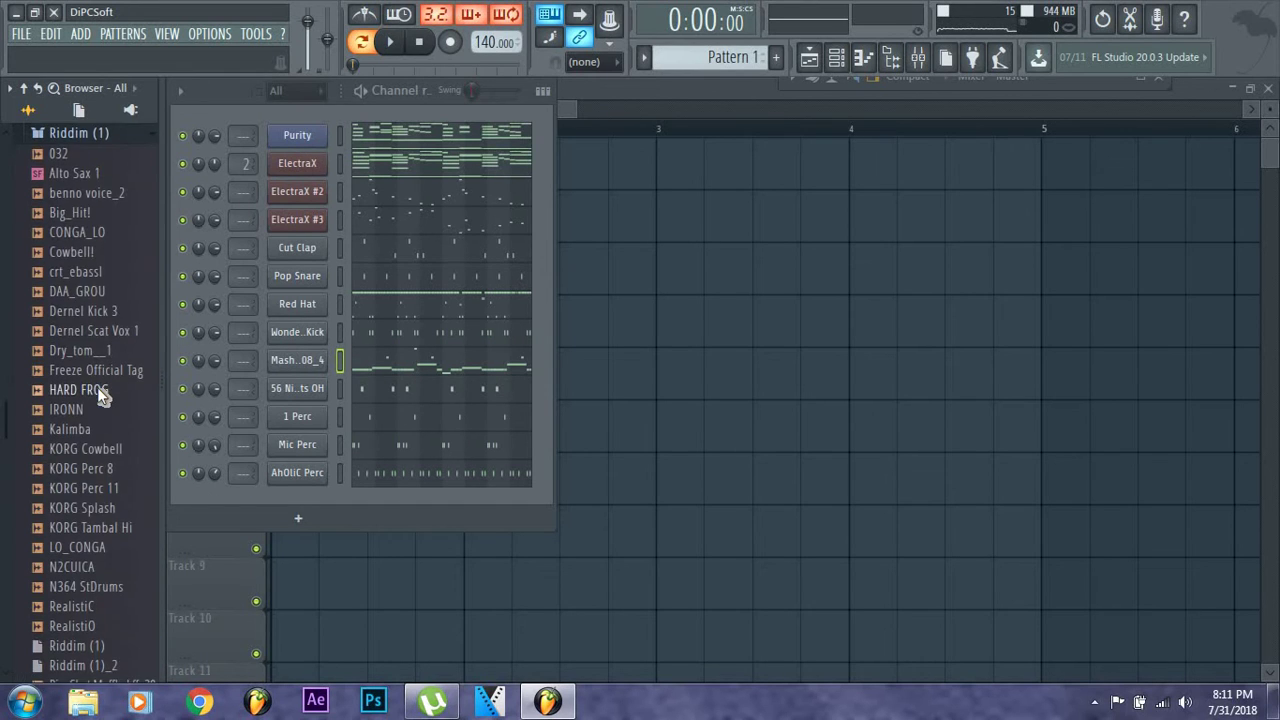
{"action": "scroll", "coordinate": [97, 400], "scroll_direction": "down", "scroll_amount": 3}
{"action": "left_click_drag", "start_coordinate": [88, 518], "coordinate": [423, 491]}
Add a short C5 note at the start of bar 1 and a B4 note half a beat in for S.T.T.K TAG, and preview the pattern
{"action": "left_click", "coordinate": [386, 505]}
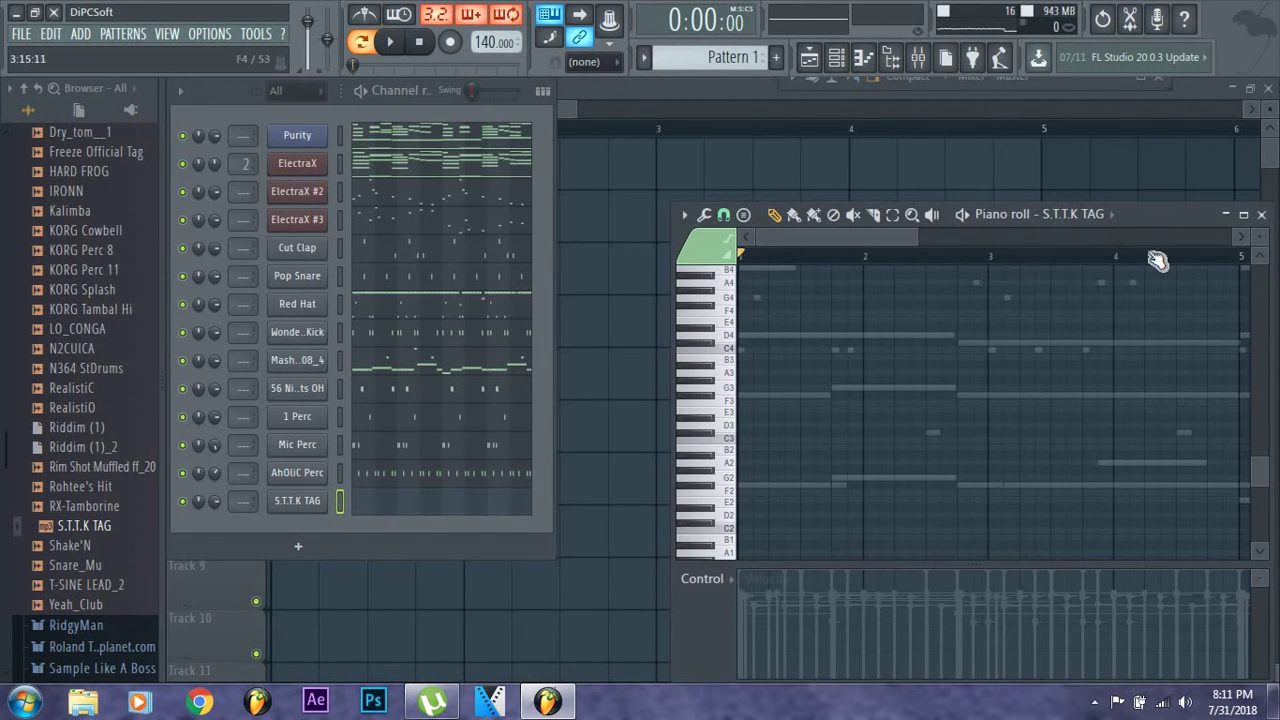
{"action": "double_click", "coordinate": [1158, 220]}
{"action": "left_click_drag", "start_coordinate": [590, 108], "coordinate": [917, 177]}
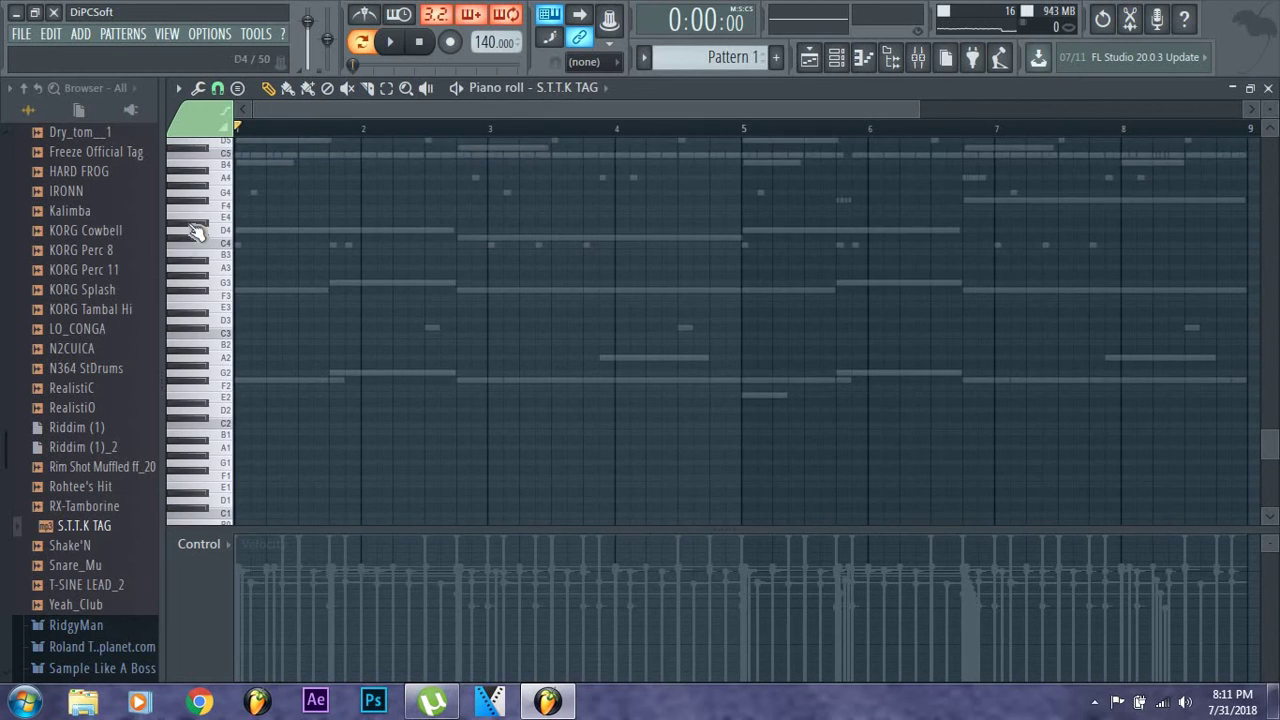
{"action": "scroll", "coordinate": [205, 215], "scroll_direction": "up", "scroll_amount": 3}
{"action": "left_click", "coordinate": [242, 202]}
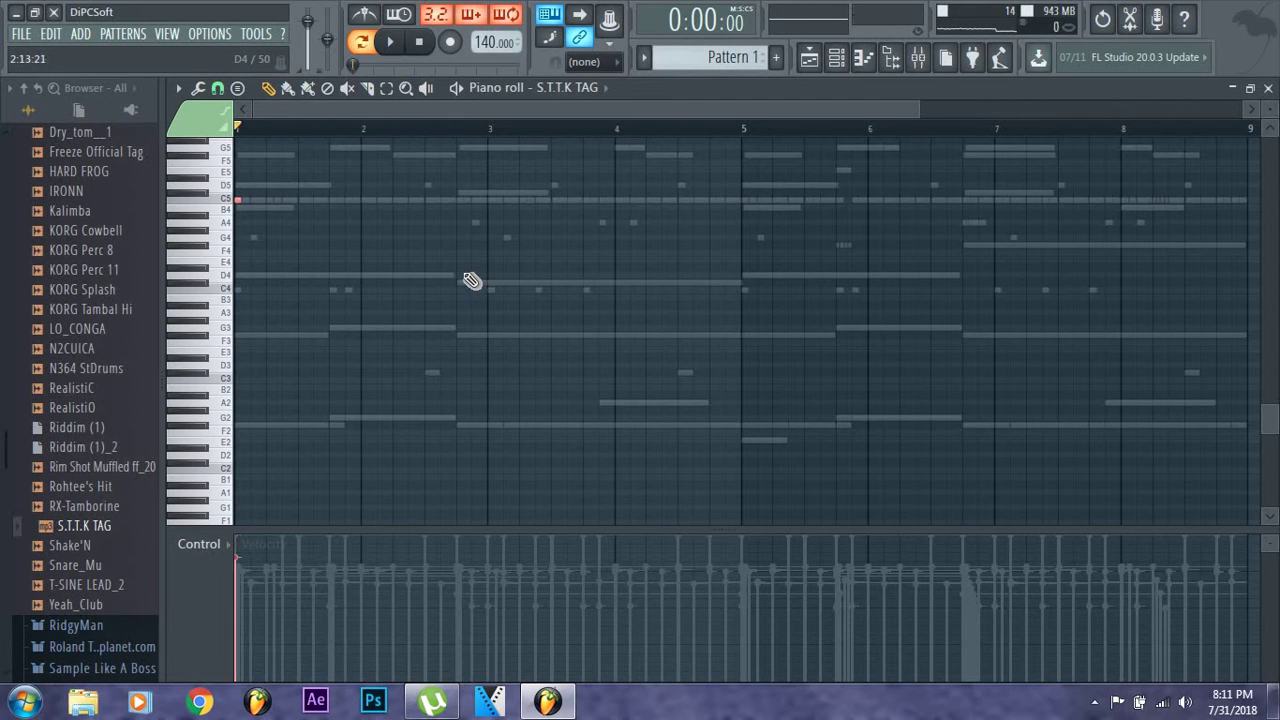
{"action": "left_click", "coordinate": [254, 208]}
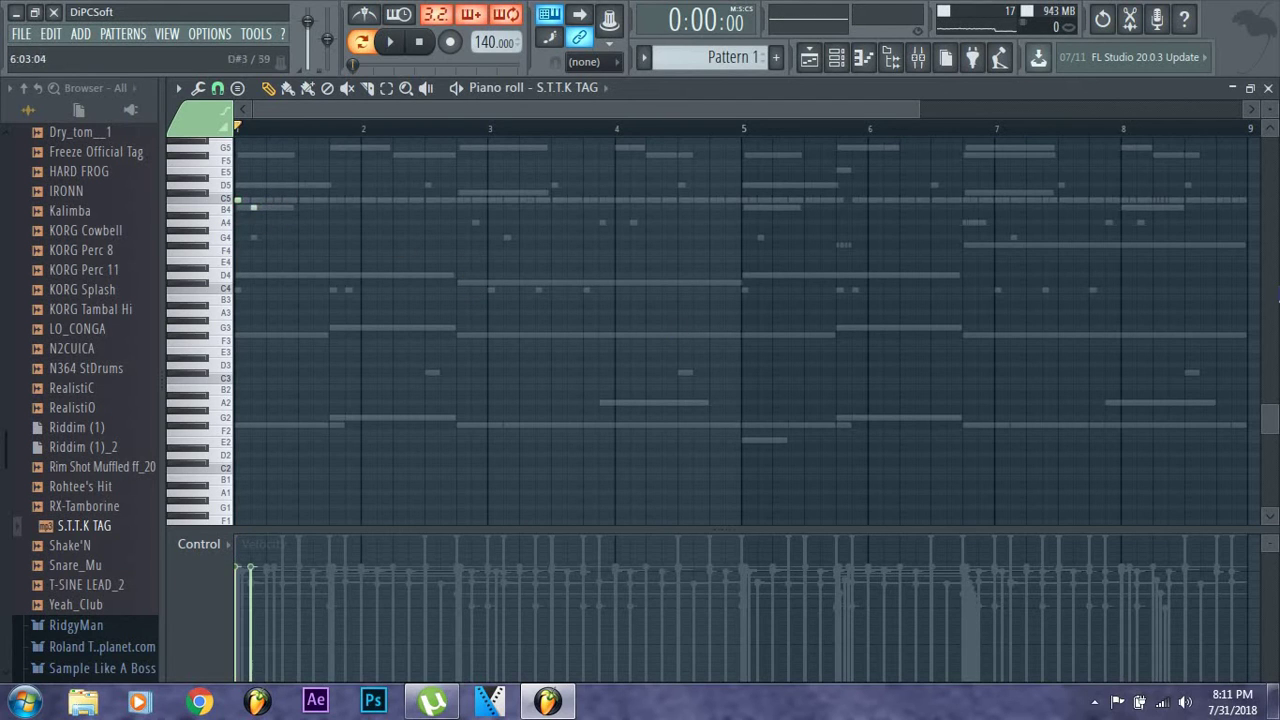
{"action": "key", "text": "space"}
{"action": "left_click", "coordinate": [1268, 90]}
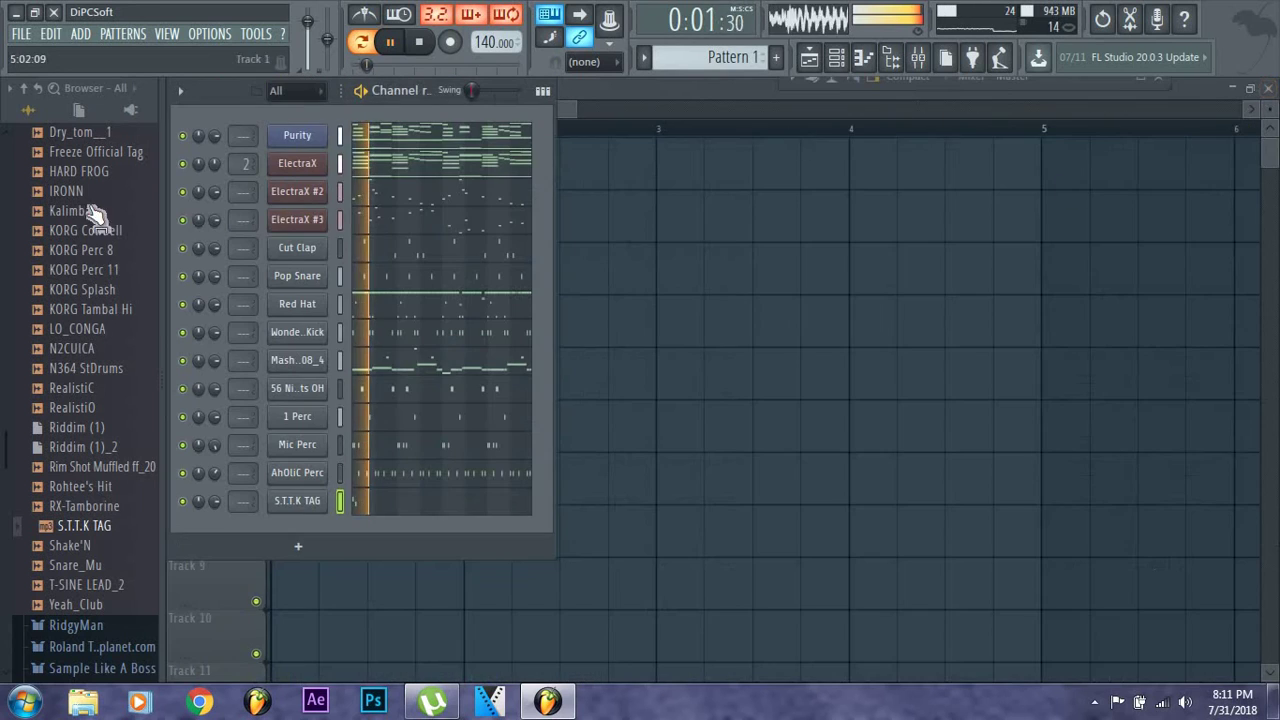
{"action": "key", "text": "space"}
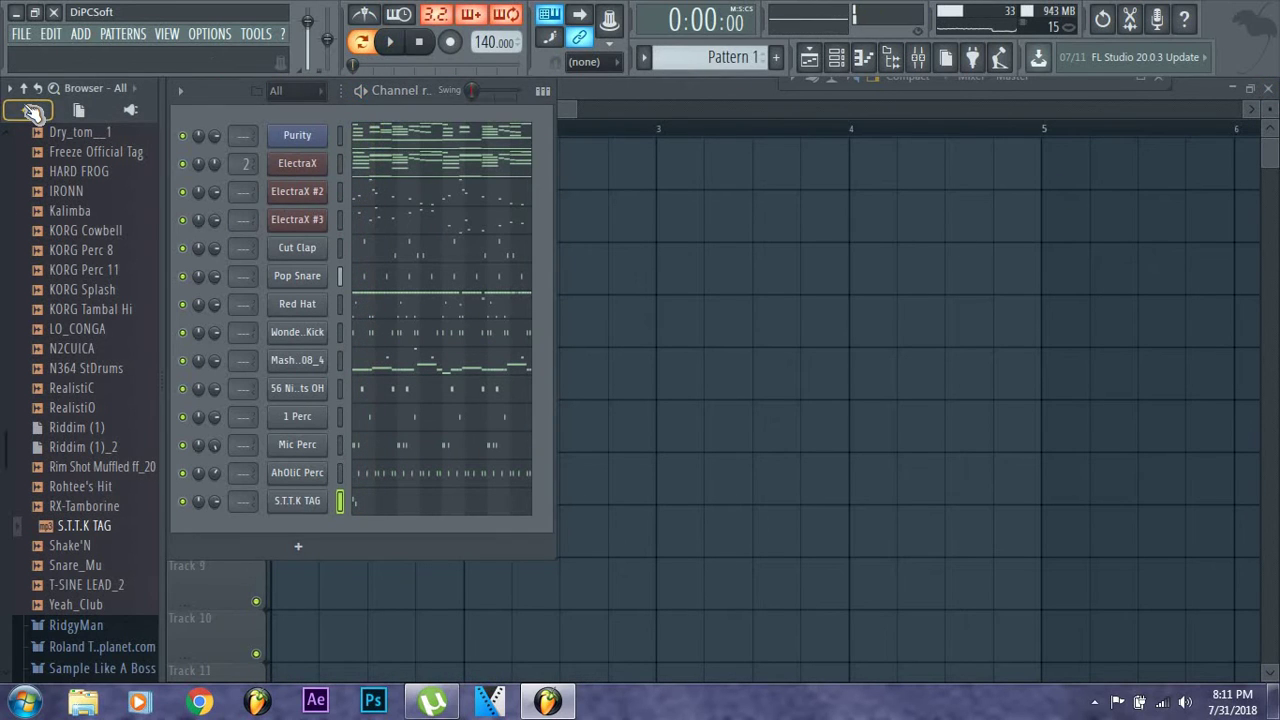
Collapse the Riddim (1) folder, select all channels and split Pattern 1 by channel
{"action": "scroll", "coordinate": [45, 185], "scroll_direction": "up", "scroll_amount": 6}
{"action": "left_click", "coordinate": [80, 151]}
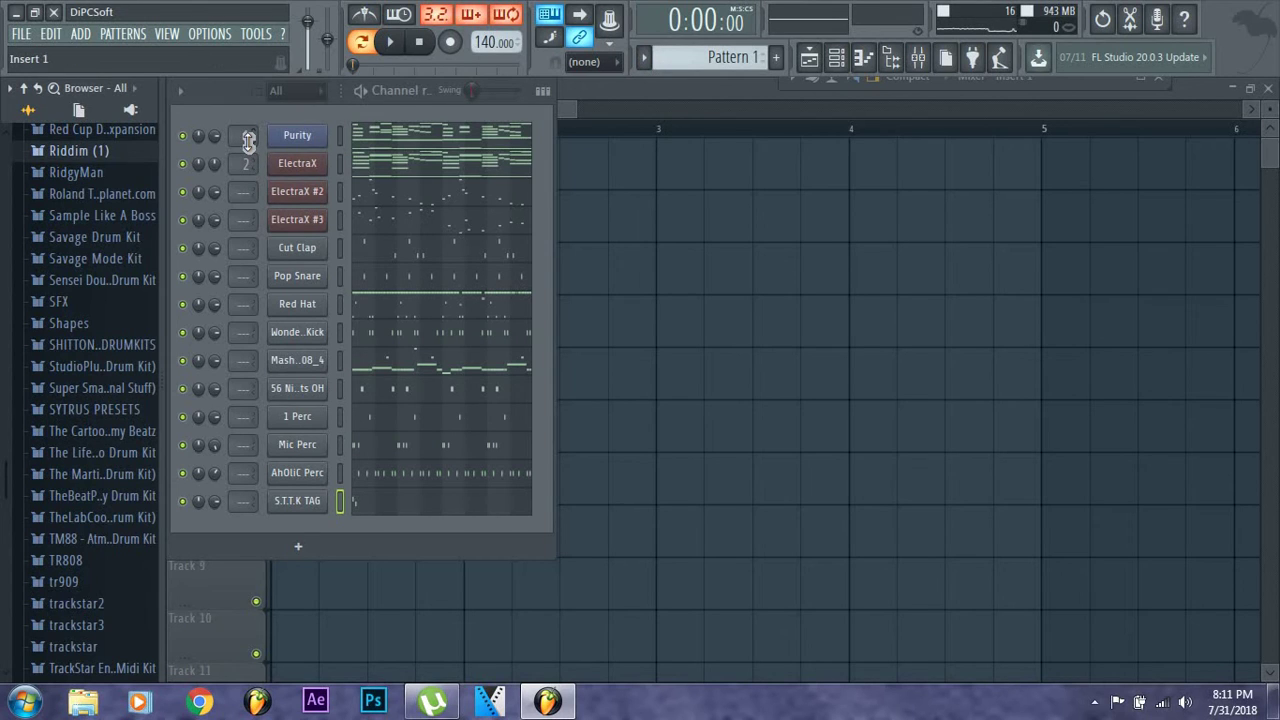
{"action": "right_click", "coordinate": [343, 505]}
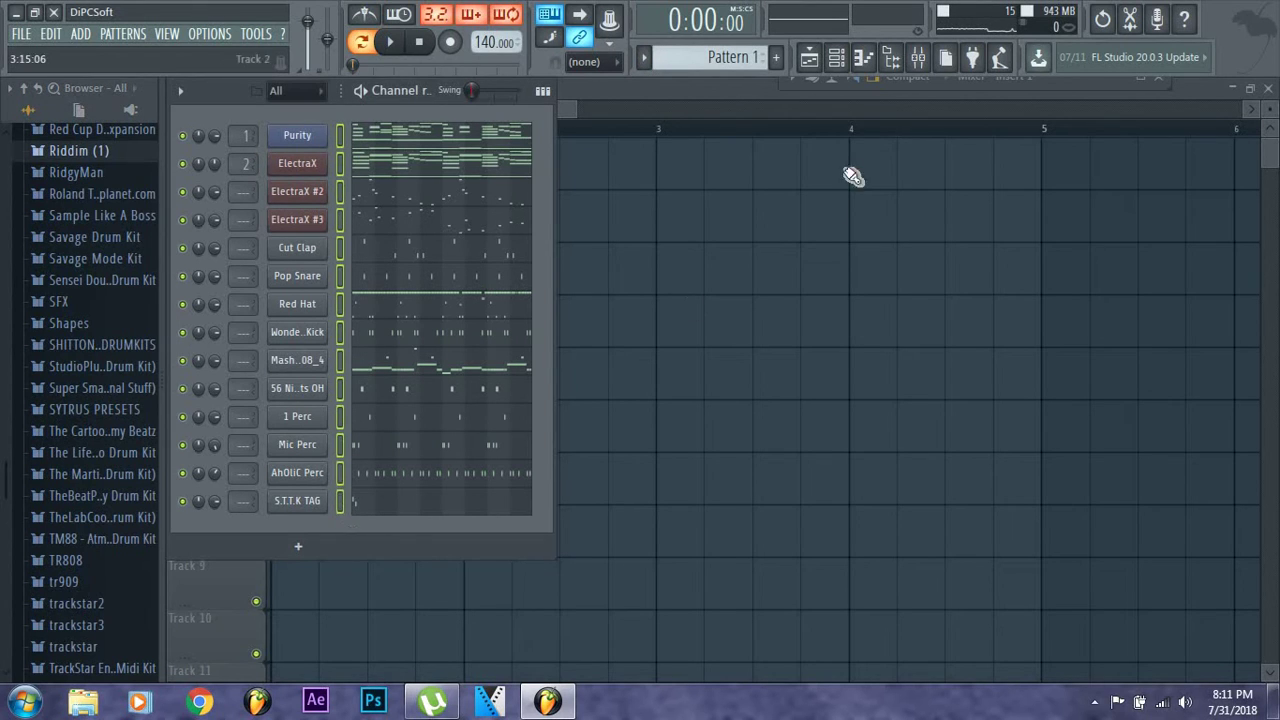
{"action": "left_click", "coordinate": [714, 60]}
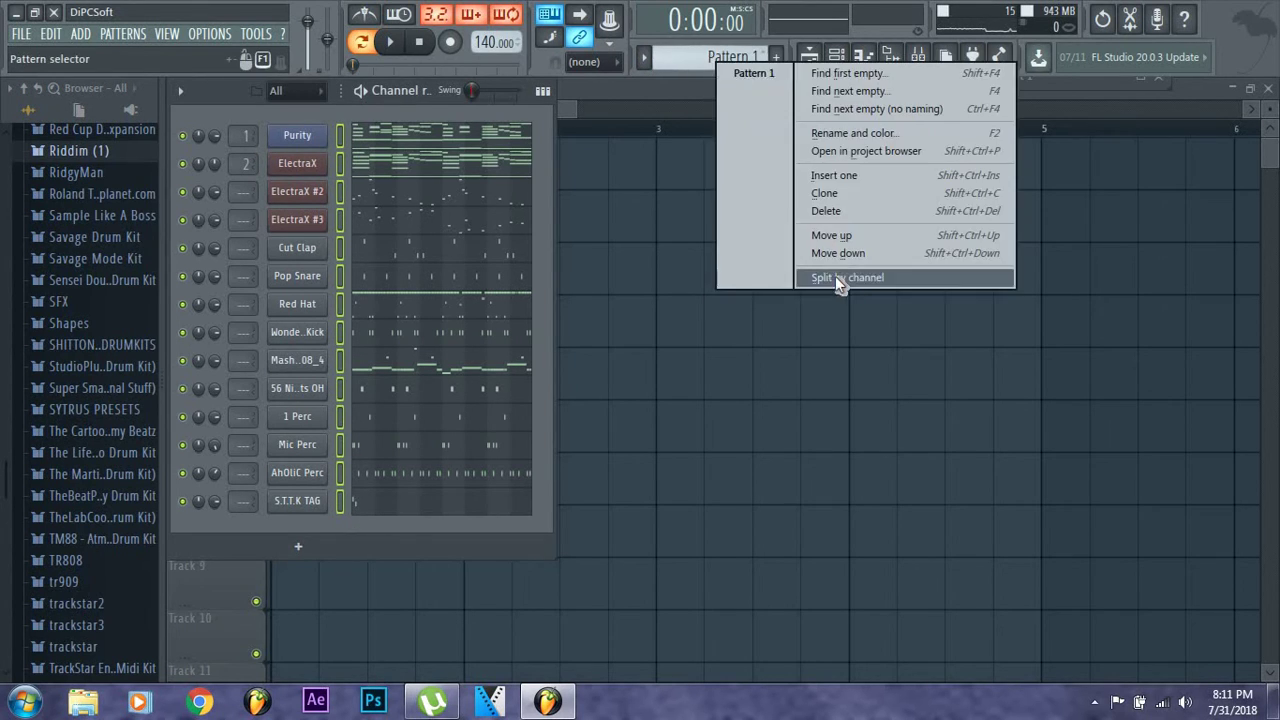
{"action": "left_click", "coordinate": [837, 278]}
Place the Purity pattern on Track 1 and the ElectraX pattern on Track 2 of the playlist, both starting at bar 1
{"action": "left_click", "coordinate": [657, 172]}
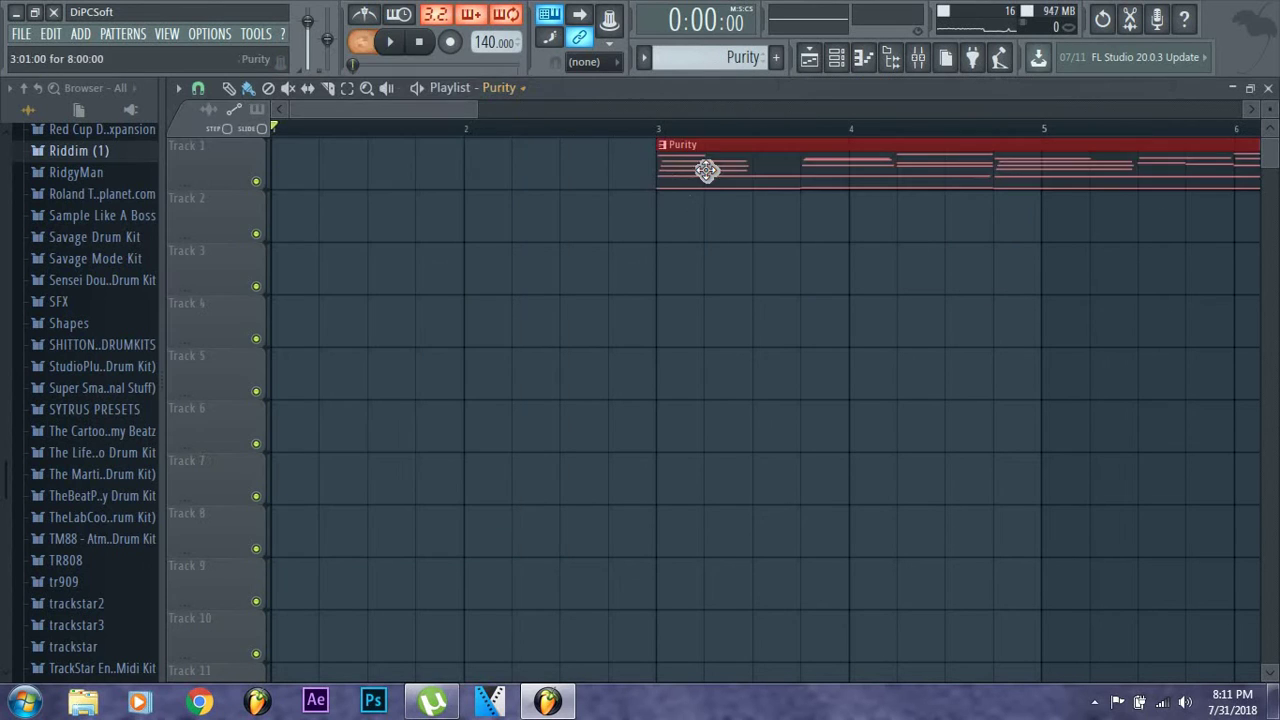
{"action": "left_click_drag", "start_coordinate": [396, 164], "coordinate": [396, 164]}
{"action": "left_click_drag", "start_coordinate": [487, 112], "coordinate": [831, 114]}
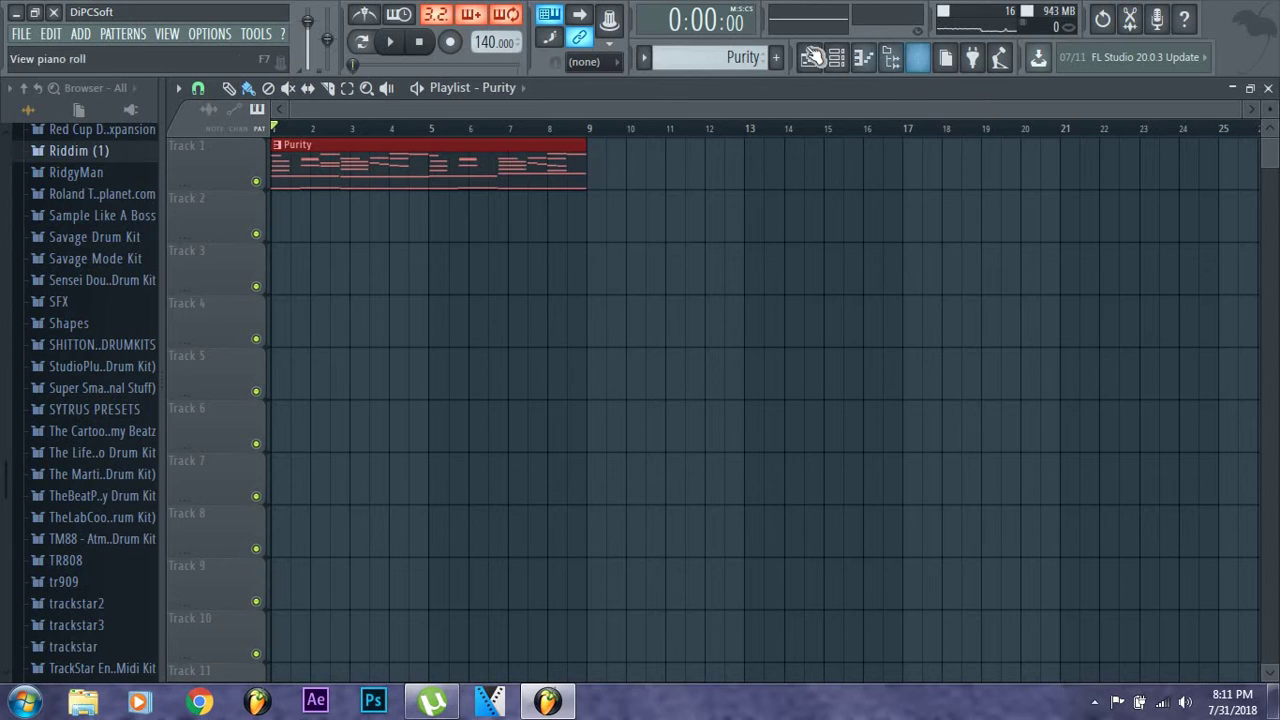
{"action": "scroll", "coordinate": [740, 57], "scroll_direction": "down", "scroll_amount": 1}
{"action": "left_click", "coordinate": [628, 230]}
{"action": "left_click_drag", "start_coordinate": [628, 230], "coordinate": [312, 230]}
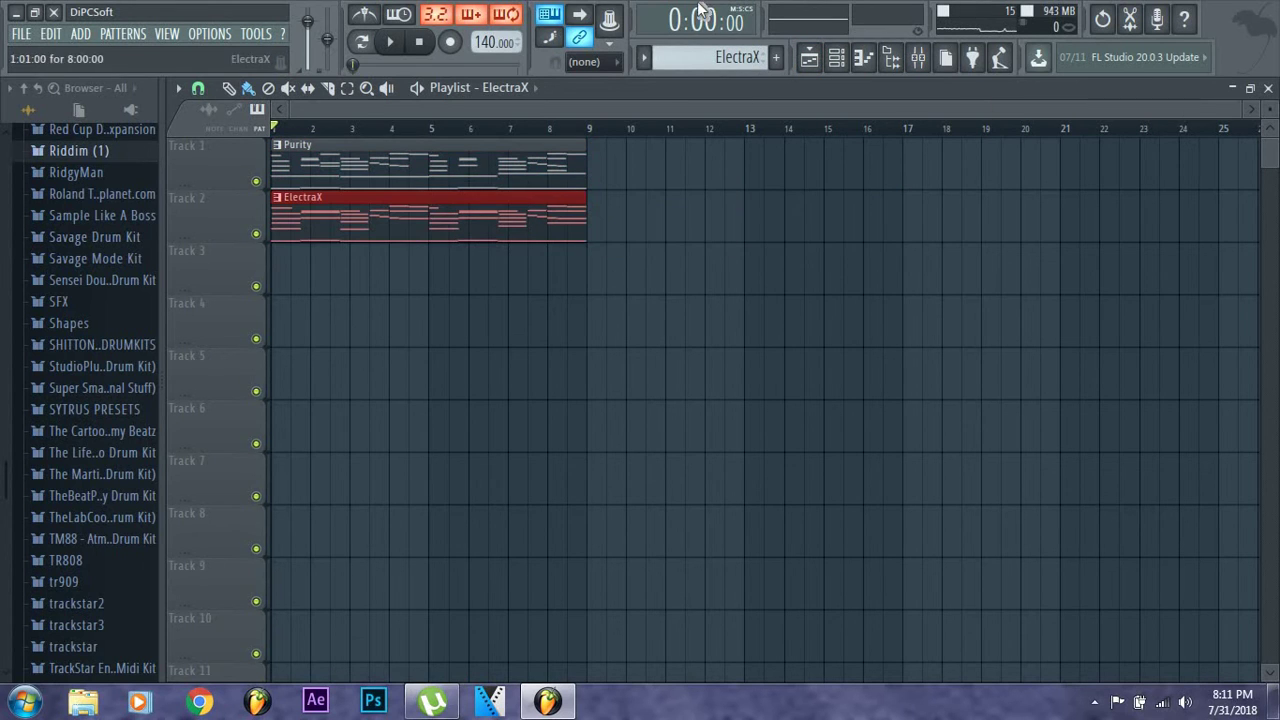
Place the ElectraX #2 pattern on Track 3 and the ElectraX #3 pattern on Track 4, both starting at bar 1
{"action": "scroll", "coordinate": [684, 57], "scroll_direction": "up", "scroll_amount": 1}
{"action": "scroll", "coordinate": [682, 57], "scroll_direction": "down", "scroll_amount": 1}
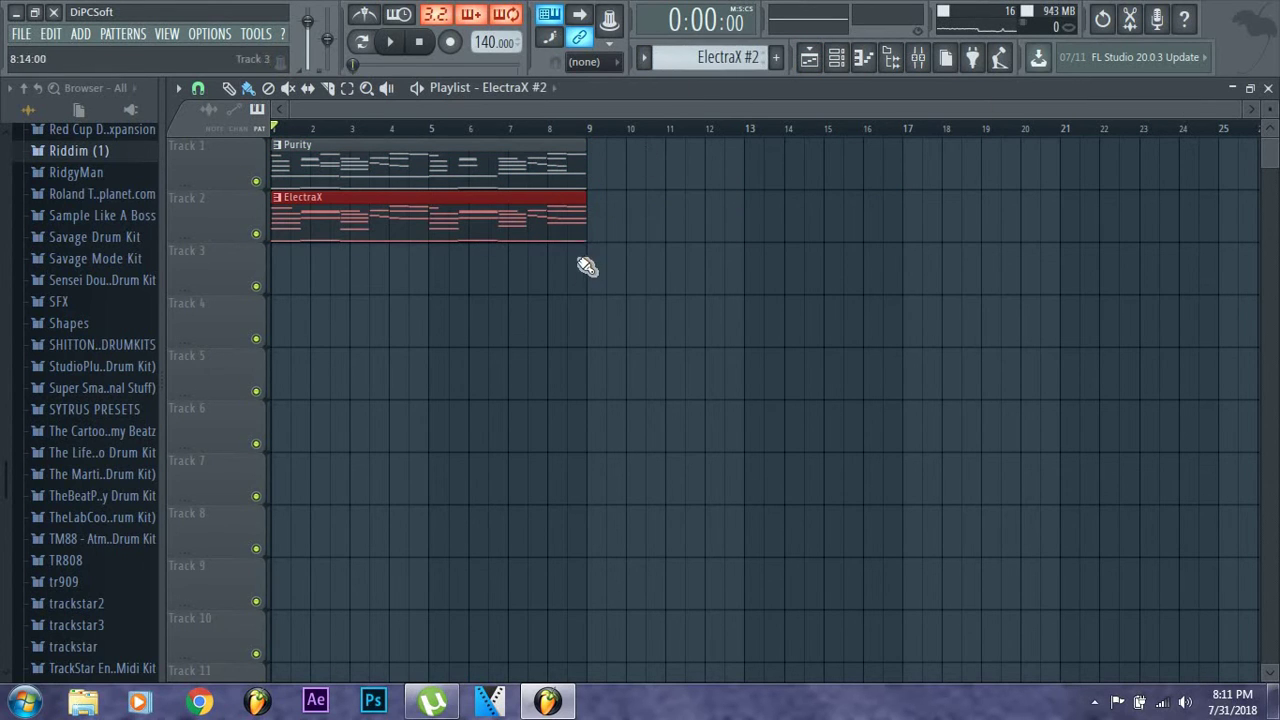
{"action": "left_click_drag", "start_coordinate": [586, 266], "coordinate": [223, 286]}
{"action": "scroll", "coordinate": [715, 57], "scroll_direction": "down", "scroll_amount": 1}
{"action": "left_click_drag", "start_coordinate": [466, 355], "coordinate": [295, 310]}
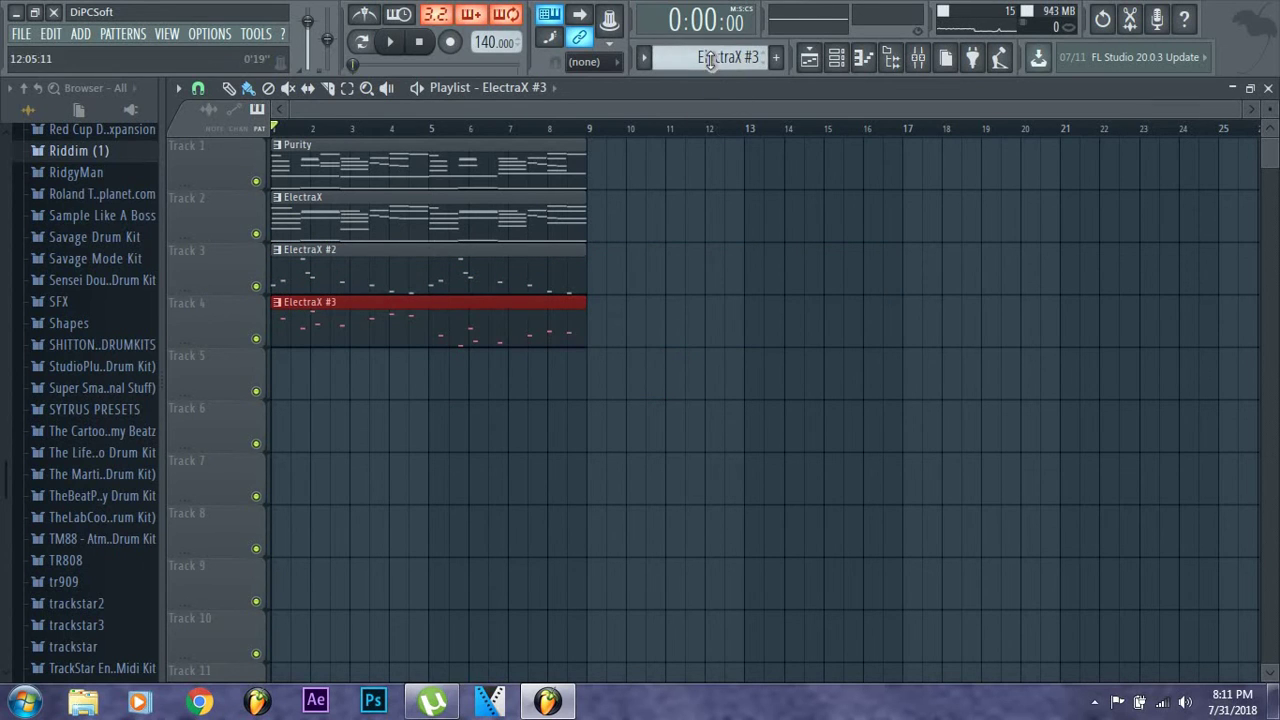
Place the Cut Clap pattern on Track 5 and the Pop Snare pattern on Track 6, both starting at bar 1
{"action": "scroll", "coordinate": [711, 57], "scroll_direction": "down", "scroll_amount": 1}
{"action": "left_click", "coordinate": [586, 366]}
{"action": "left_click_drag", "start_coordinate": [586, 366], "coordinate": [318, 366]}
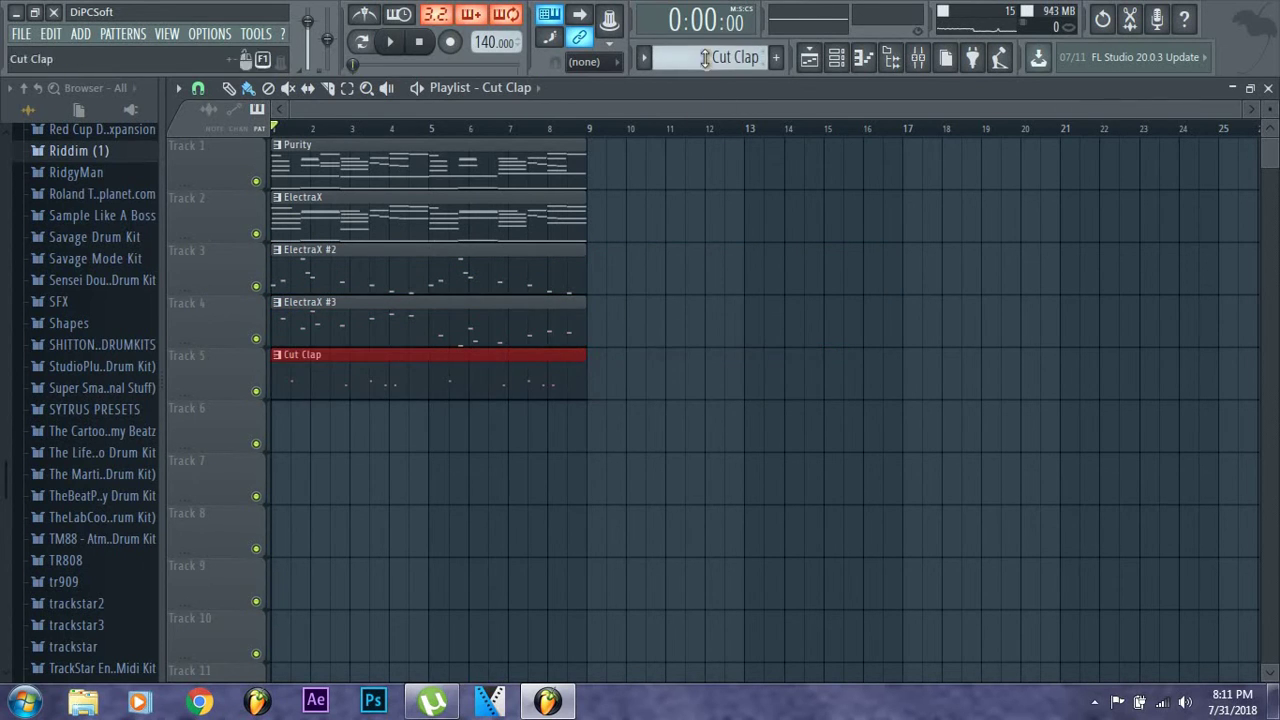
{"action": "left_click", "coordinate": [541, 425]}
{"action": "left_click_drag", "start_coordinate": [520, 437], "coordinate": [280, 432]}
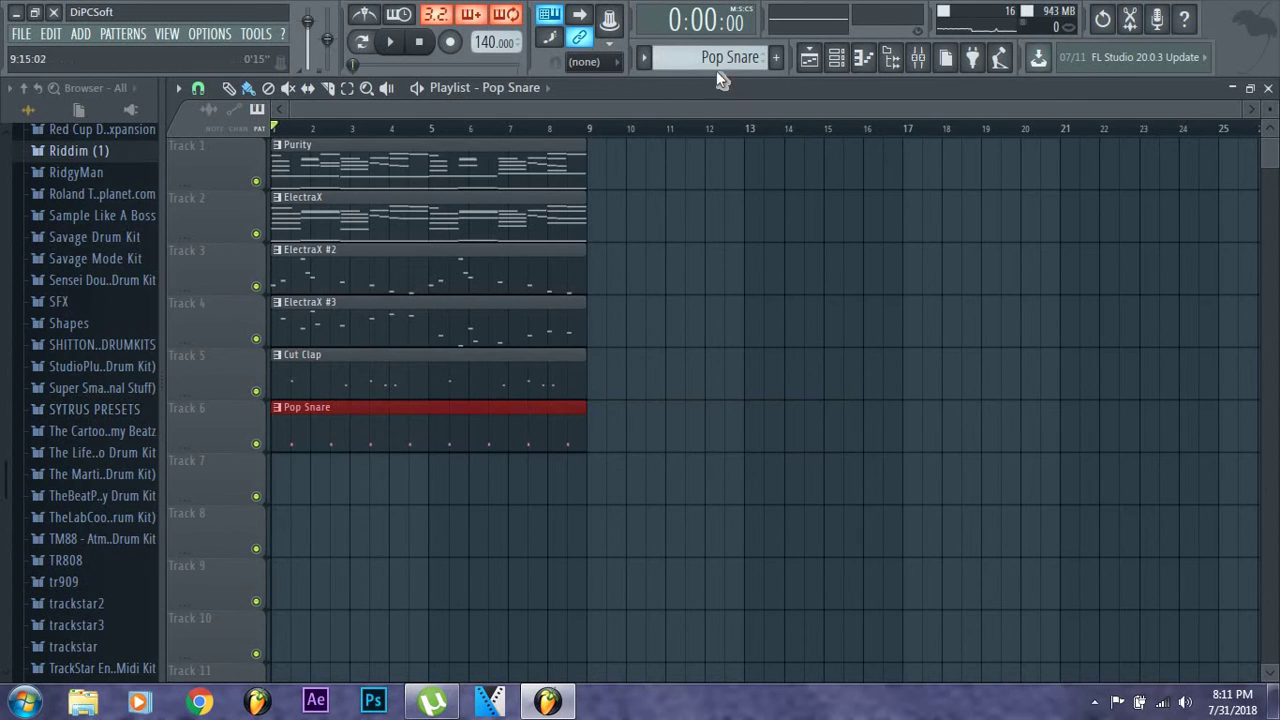
Place the Red Hat pattern on Track 7 and the Wonderboy Kick pattern on Track 8, both starting at bar 1
{"action": "scroll", "coordinate": [702, 62], "scroll_direction": "down", "scroll_amount": 1}
{"action": "left_click", "coordinate": [465, 498]}
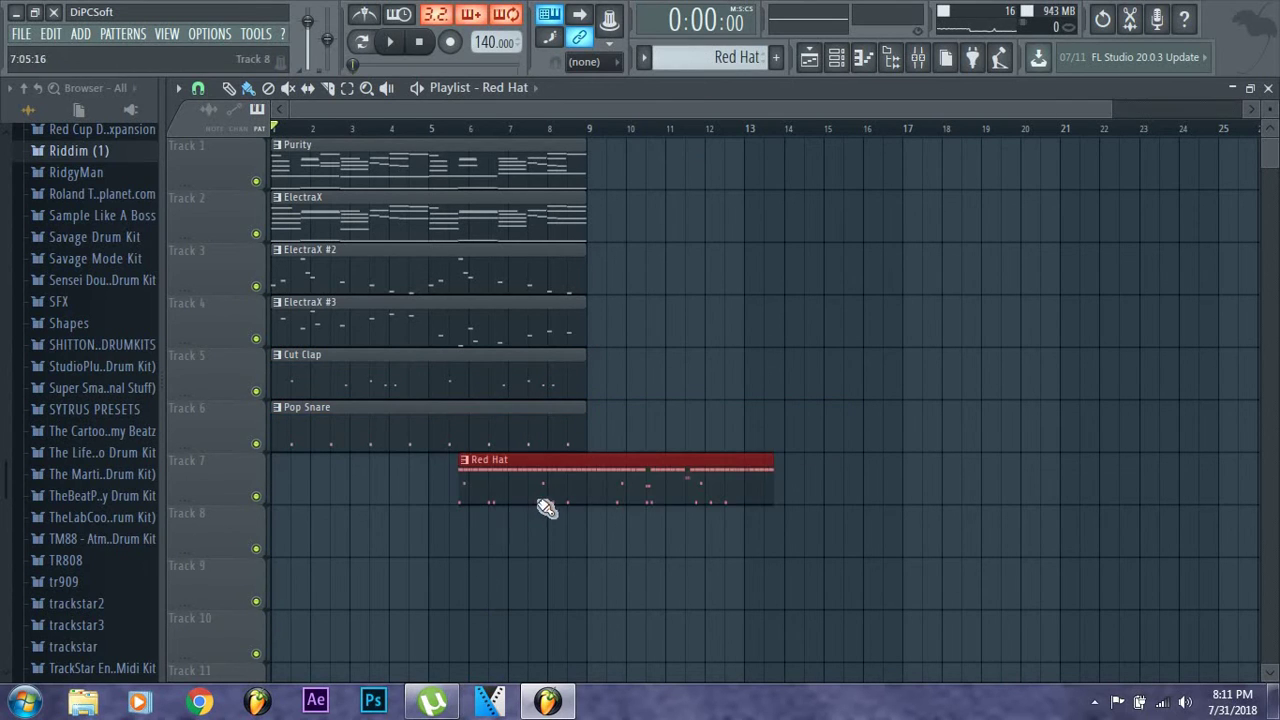
{"action": "left_click_drag", "start_coordinate": [540, 500], "coordinate": [129, 491]}
{"action": "scroll", "coordinate": [706, 50], "scroll_direction": "down", "scroll_amount": 1}
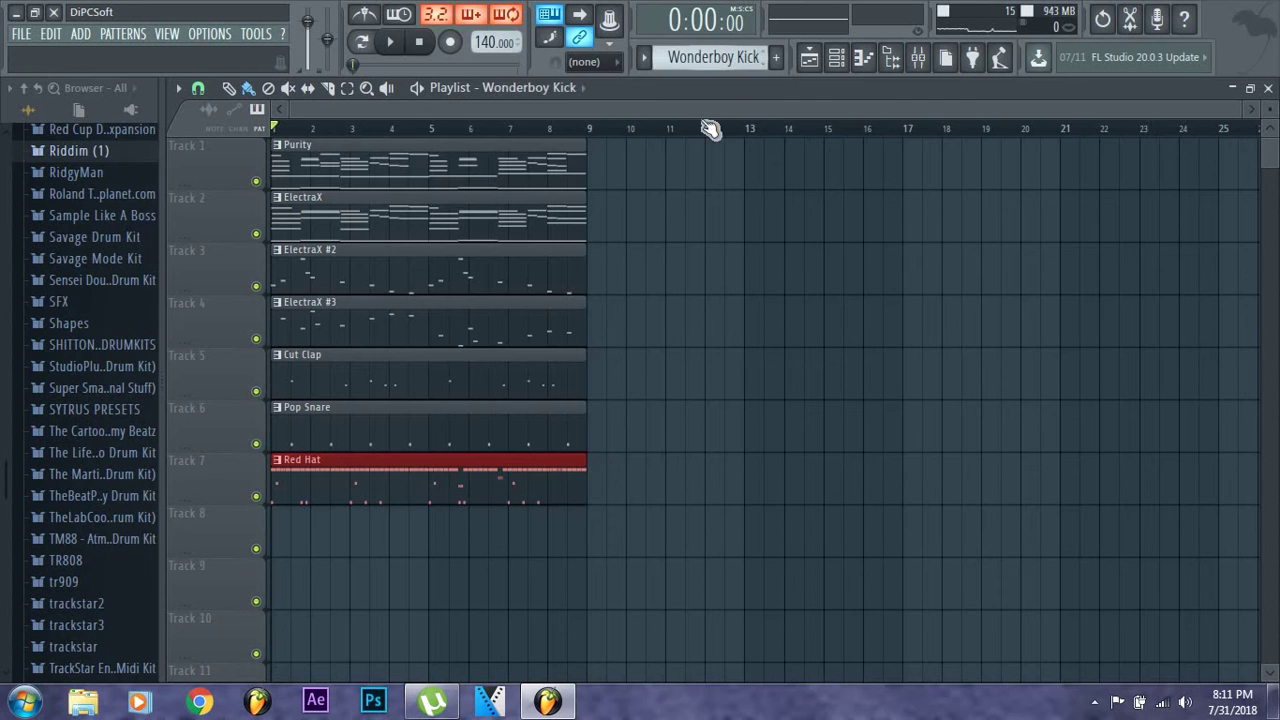
{"action": "left_click", "coordinate": [510, 523]}
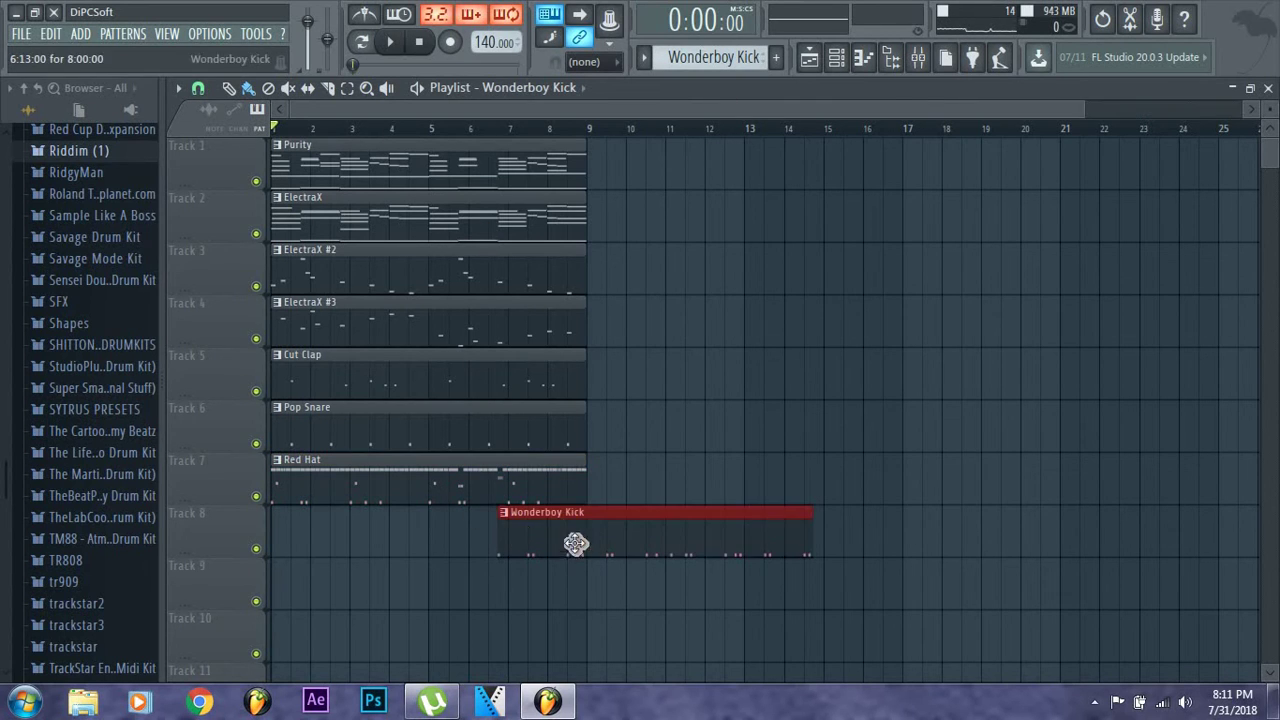
{"action": "left_click_drag", "start_coordinate": [571, 543], "coordinate": [310, 537]}
Place the Mashallah 808_4 pattern on Track 9 and the 56 Nights OH pattern on Track 10, both starting at bar 1
{"action": "scroll", "coordinate": [686, 62], "scroll_direction": "down", "scroll_amount": 1}
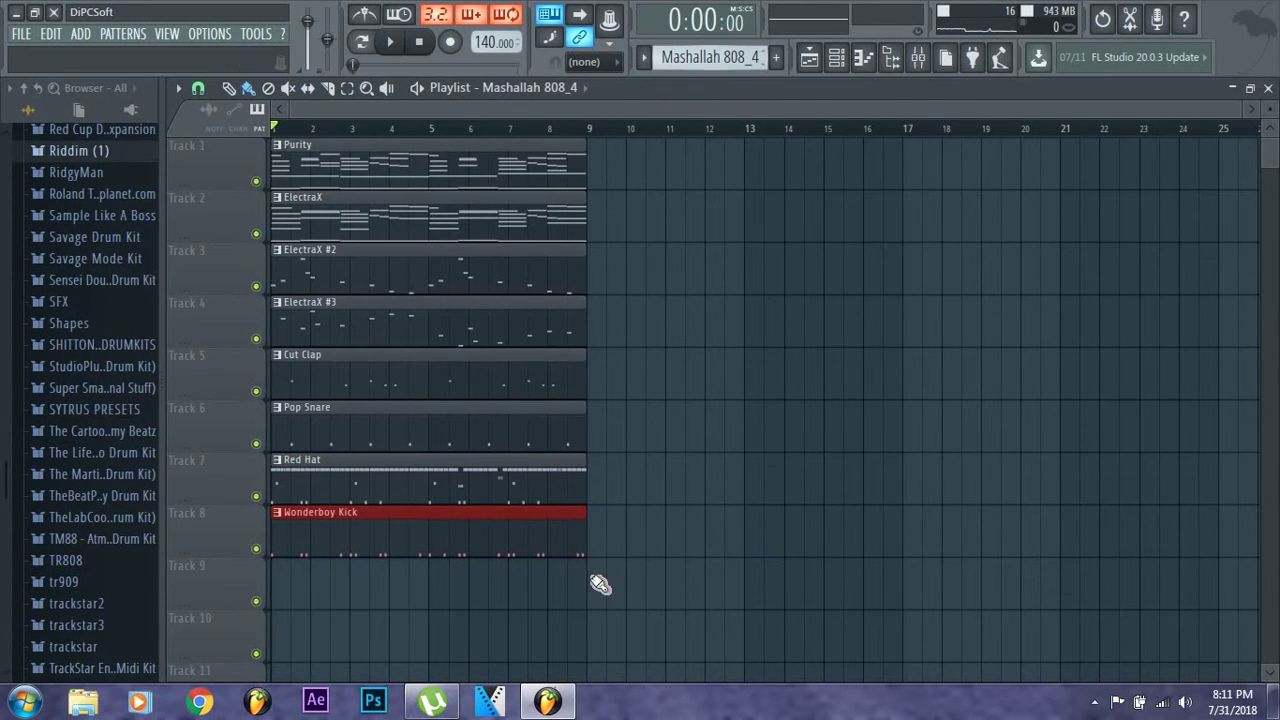
{"action": "left_click", "coordinate": [529, 611]}
{"action": "left_click_drag", "start_coordinate": [594, 577], "coordinate": [351, 577]}
{"action": "scroll", "coordinate": [680, 57], "scroll_direction": "down", "scroll_amount": 1}
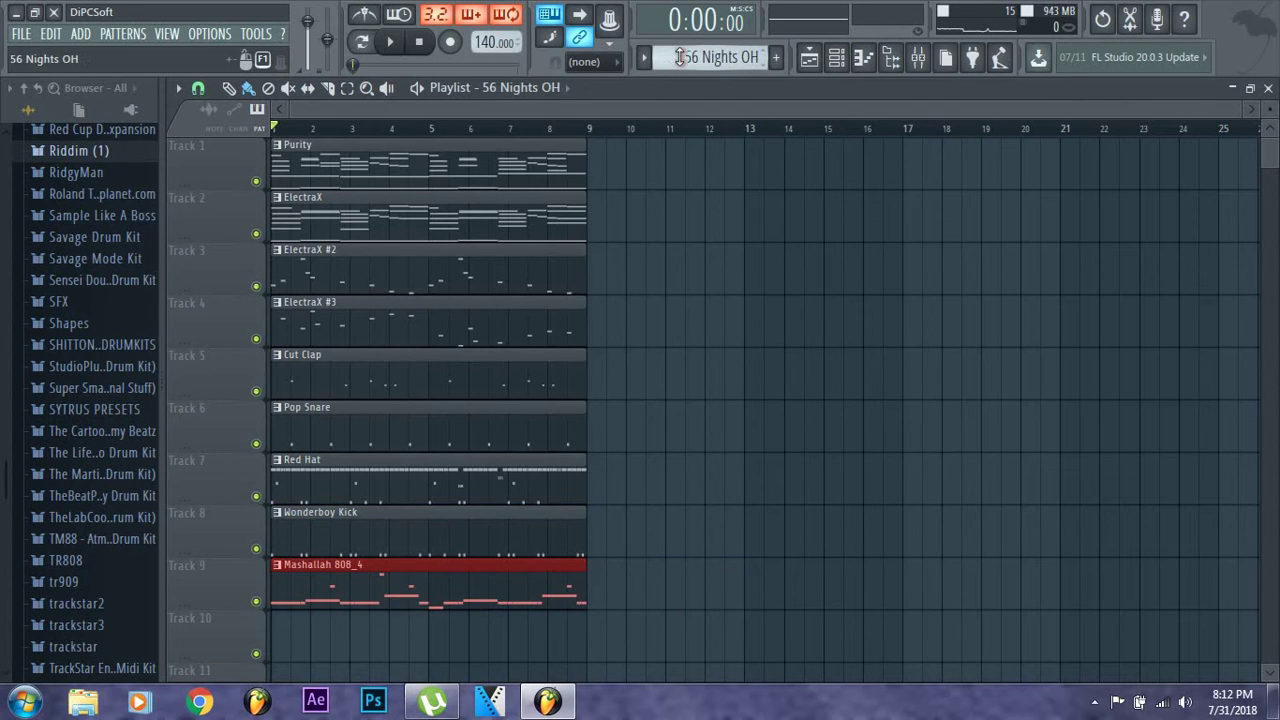
{"action": "scroll", "coordinate": [654, 409], "scroll_direction": "down", "scroll_amount": 3}
{"action": "left_click", "coordinate": [509, 488]}
{"action": "left_click_drag", "start_coordinate": [563, 480], "coordinate": [333, 478]}
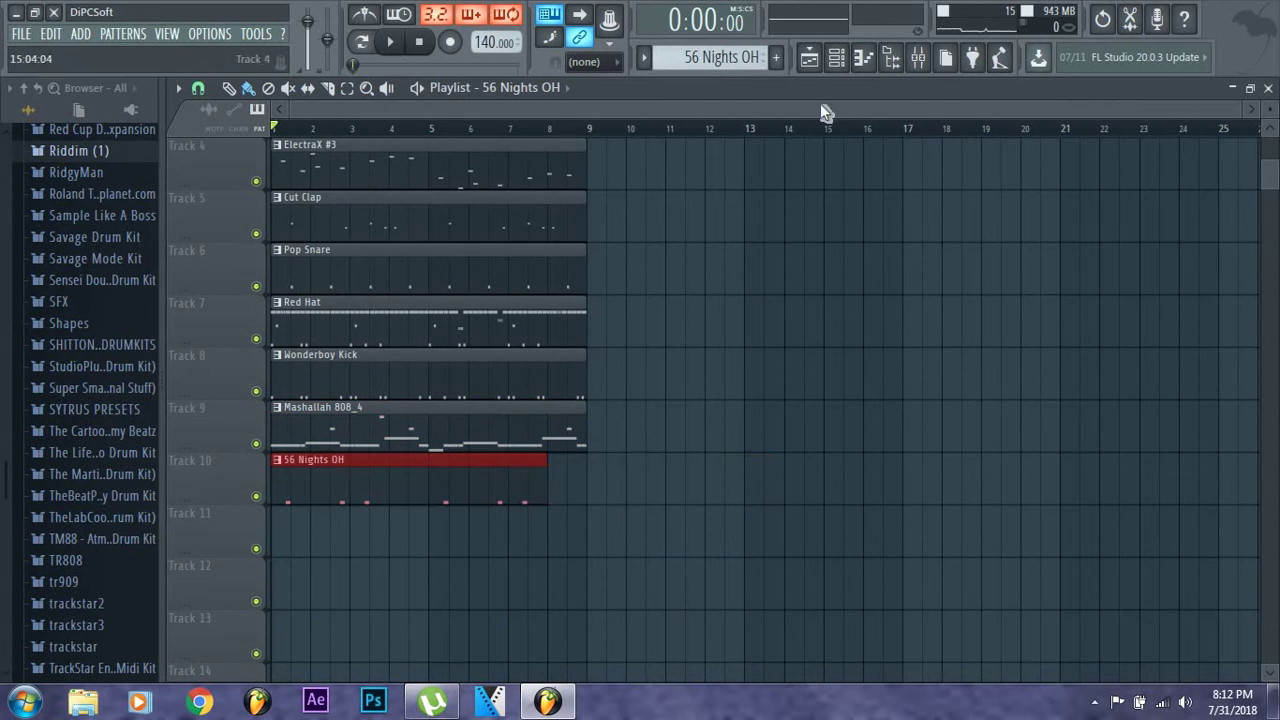
Place the 1 Perc pattern on Track 11 and the Mic Perc pattern on Track 12, both starting at bar 1
{"action": "scroll", "coordinate": [715, 57], "scroll_direction": "down", "scroll_amount": 1}
{"action": "scroll", "coordinate": [451, 434], "scroll_direction": "down", "scroll_amount": 1}
{"action": "left_click", "coordinate": [466, 487]}
{"action": "left_click_drag", "start_coordinate": [466, 487], "coordinate": [284, 498]}
{"action": "scroll", "coordinate": [670, 57], "scroll_direction": "down", "scroll_amount": 1}
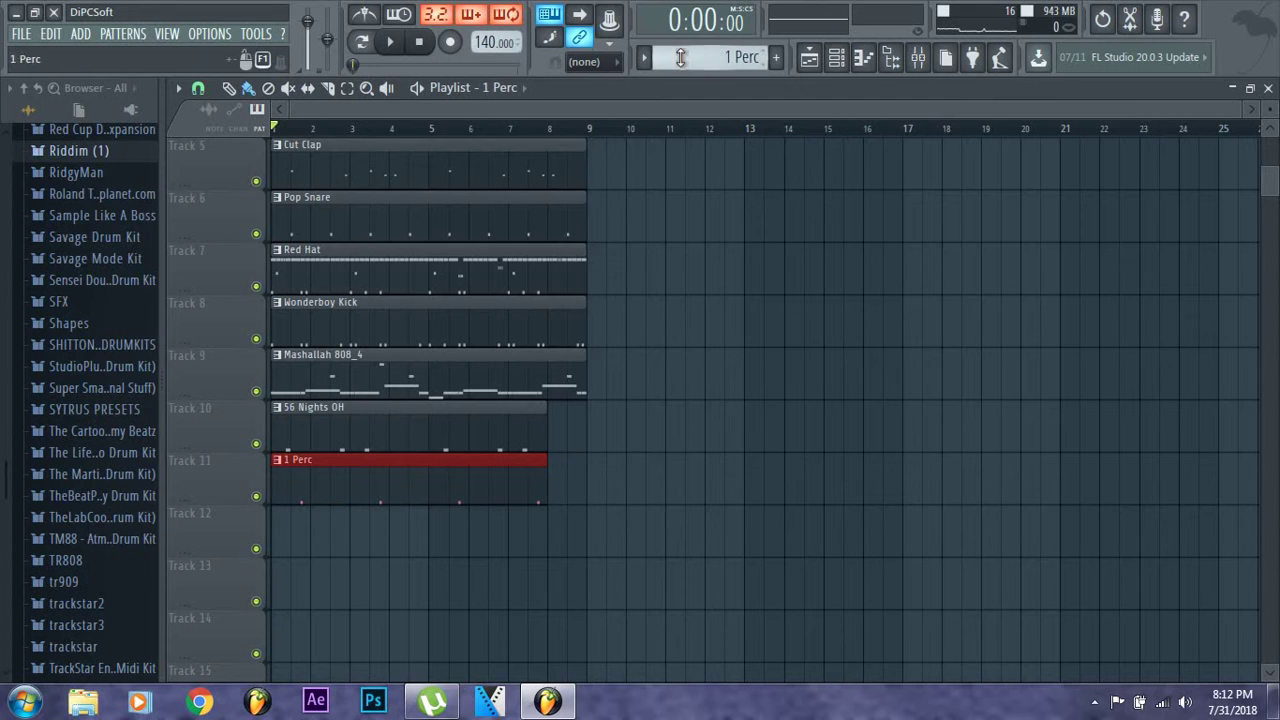
{"action": "left_click", "coordinate": [553, 549]}
{"action": "left_click_drag", "start_coordinate": [523, 557], "coordinate": [285, 555]}
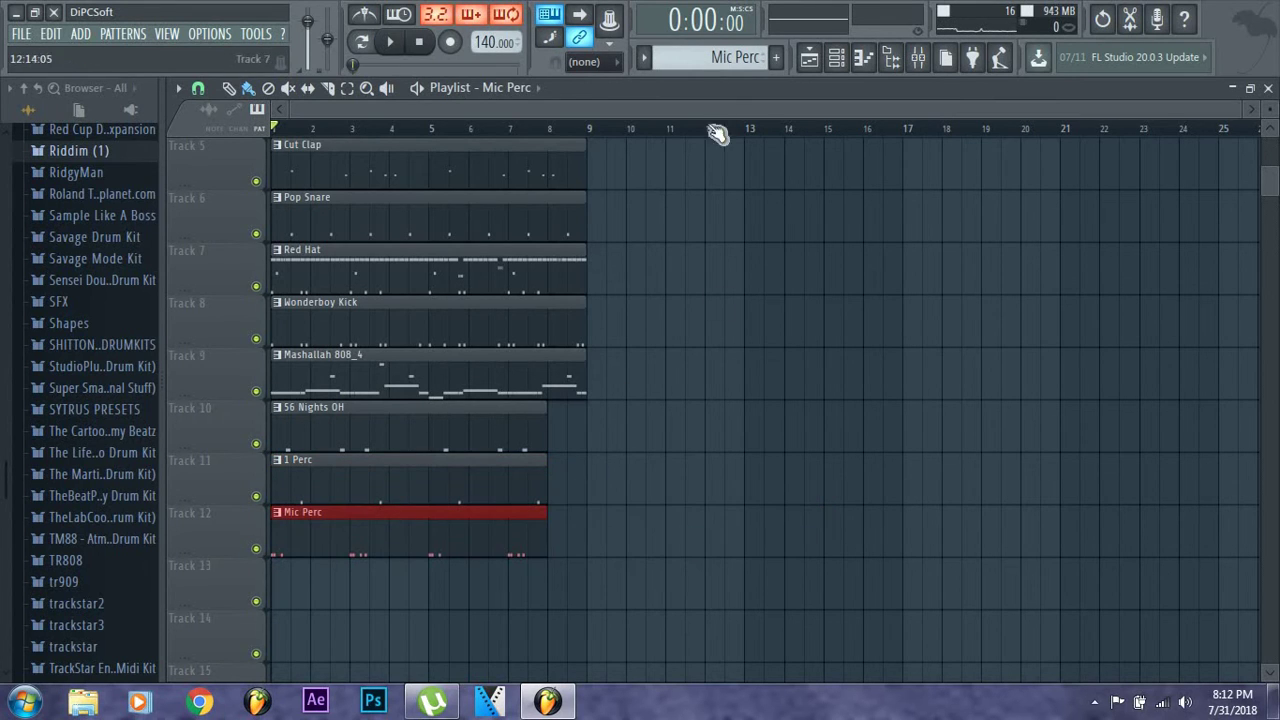
Place the AhOliC Perc pattern on Track 13 and the S.T.T.K TAG pattern on Track 14, both starting at bar 1
{"action": "scroll", "coordinate": [691, 63], "scroll_direction": "down", "scroll_amount": 1}
{"action": "left_click_drag", "start_coordinate": [562, 608], "coordinate": [190, 615]}
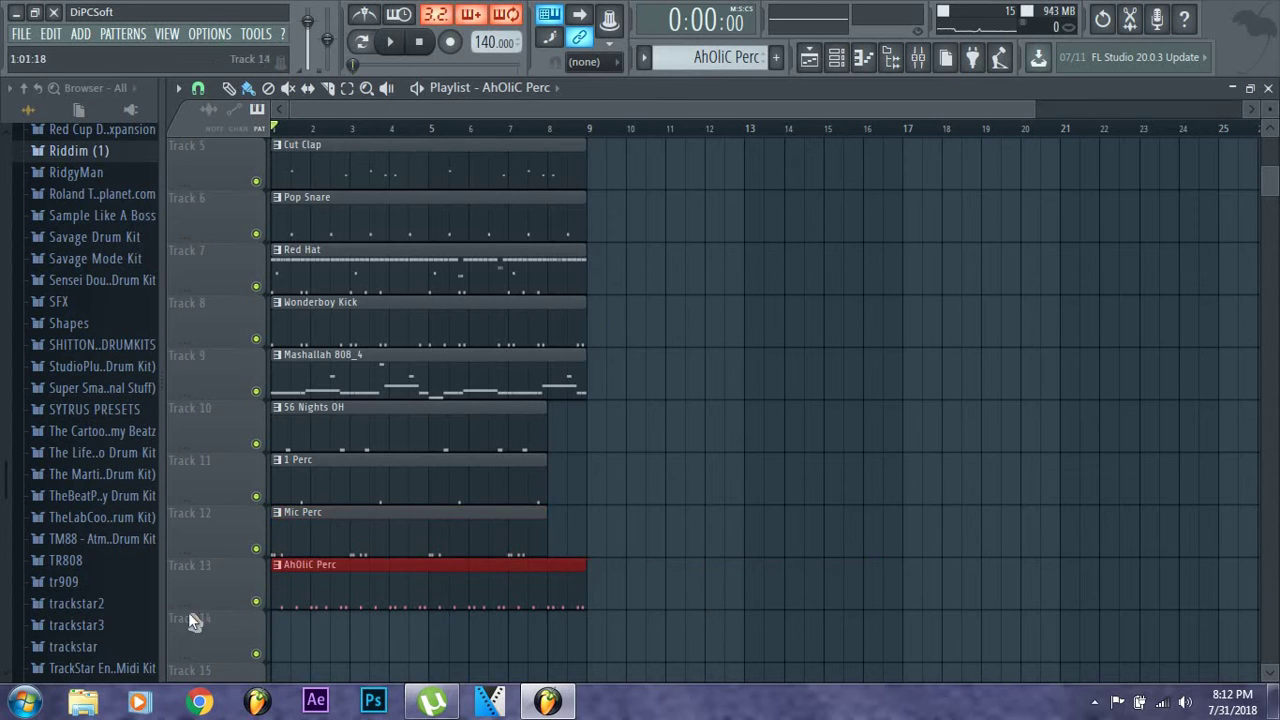
{"action": "scroll", "coordinate": [683, 68], "scroll_direction": "down", "scroll_amount": 1}
{"action": "scroll", "coordinate": [386, 414], "scroll_direction": "down", "scroll_amount": 5}
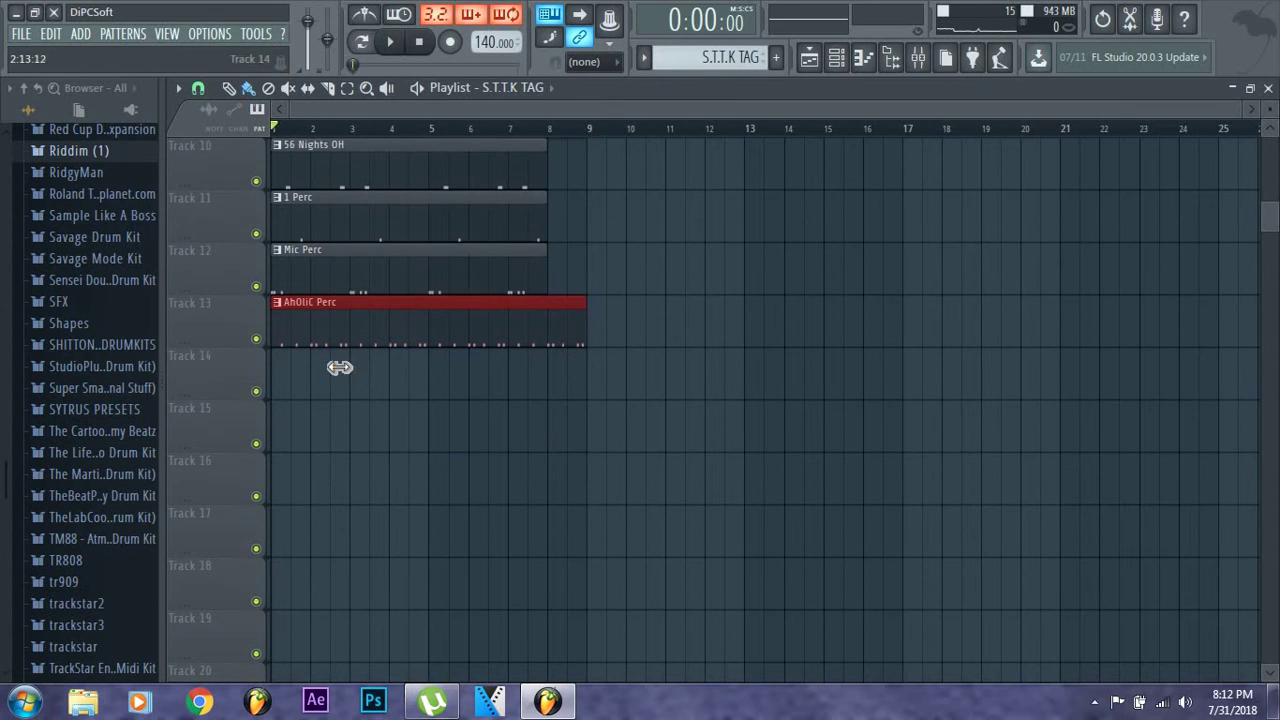
{"action": "left_click", "coordinate": [337, 372]}
{"action": "left_click_drag", "start_coordinate": [337, 372], "coordinate": [266, 372]}
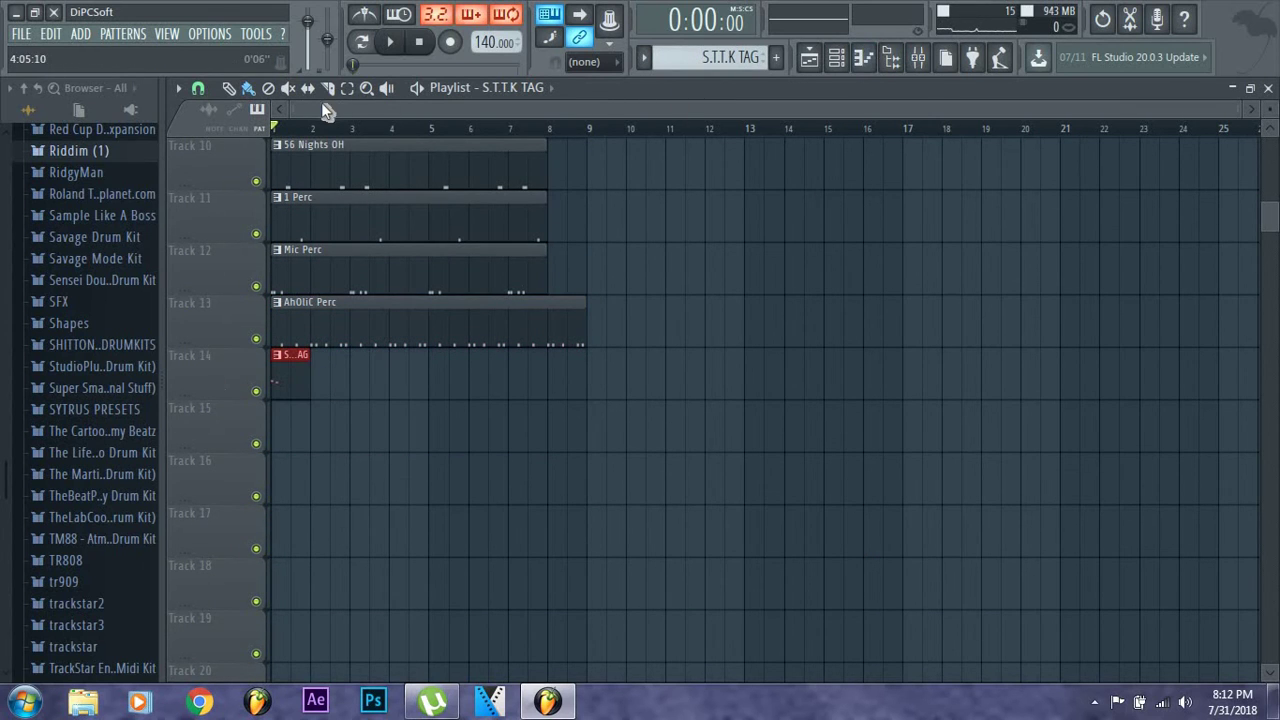
Select all playlist clips and duplicate the eight-bar section repeatedly until the last copy starts at bar 57
{"action": "scroll", "coordinate": [771, 260], "scroll_direction": "up", "scroll_amount": 9}
{"action": "key", "text": "ctrl+a"}
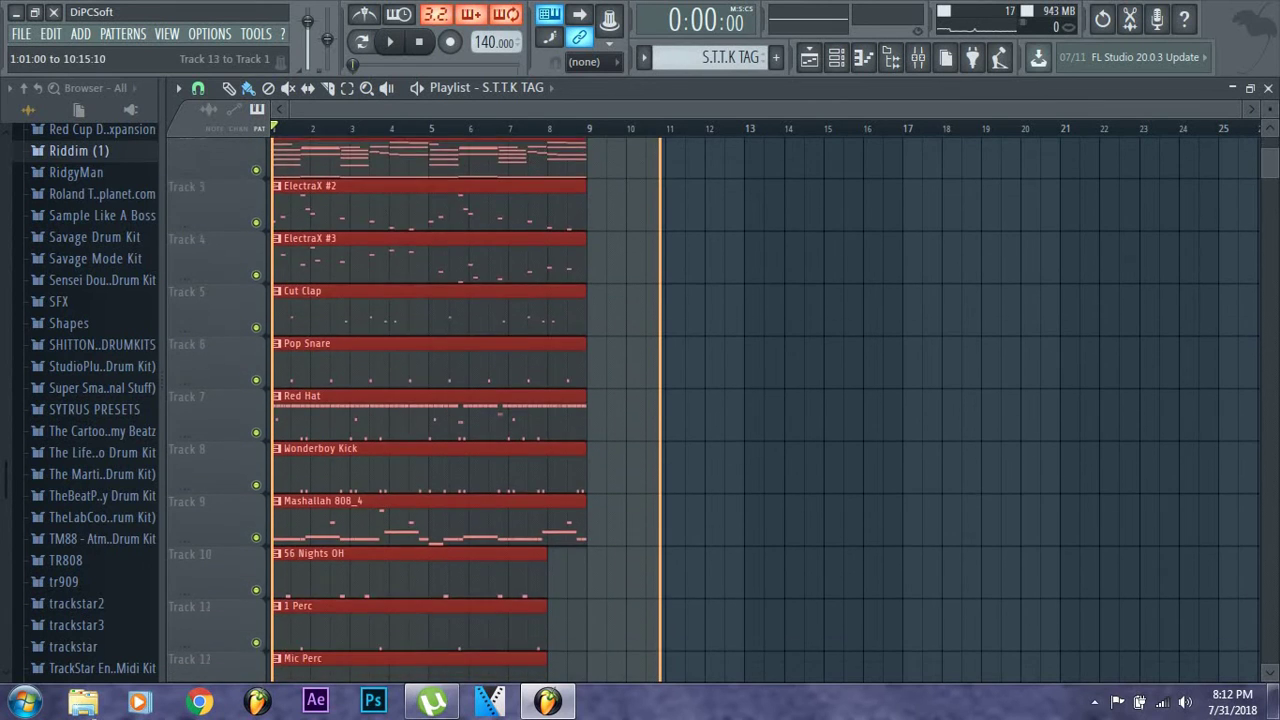
{"action": "scroll", "coordinate": [450, 380], "scroll_direction": "down", "scroll_amount": 5}
{"action": "key", "text": "ctrl+b"}
{"action": "key", "text": "ctrl+b"}
{"action": "key", "text": "ctrl+b"}
{"action": "key", "text": "ctrl+b"}
{"action": "key", "text": "ctrl+b"}
{"action": "key", "text": "ctrl+b"}
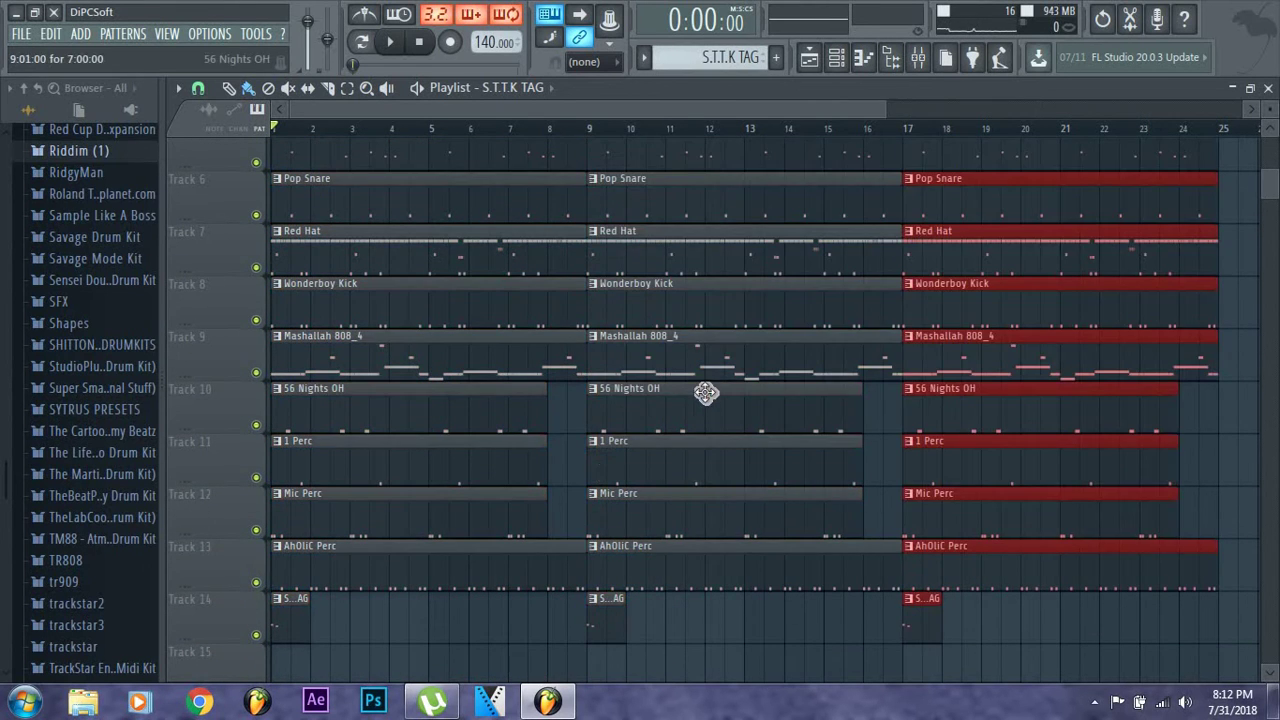
{"action": "key", "text": "ctrl+b"}
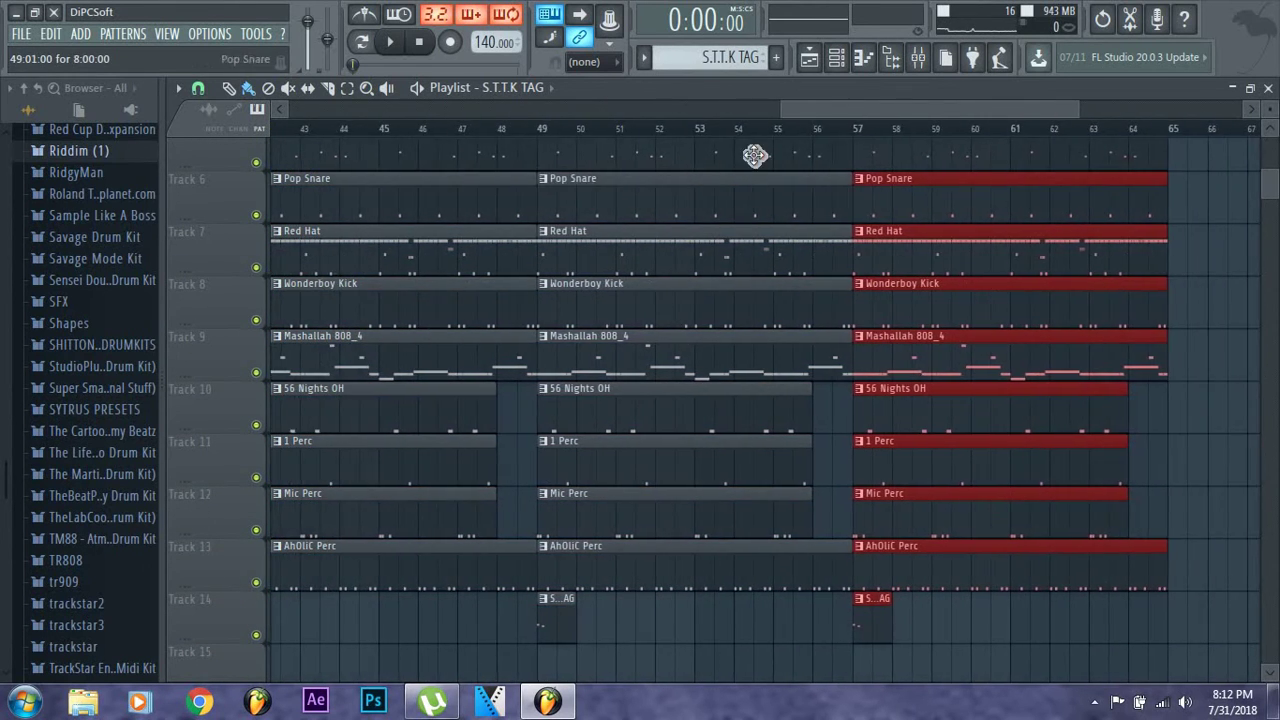
Bring all tracks and bars of the arrangement into view and play it from bar 1 past bar 9
{"action": "left_click_drag", "start_coordinate": [790, 118], "coordinate": [290, 112]}
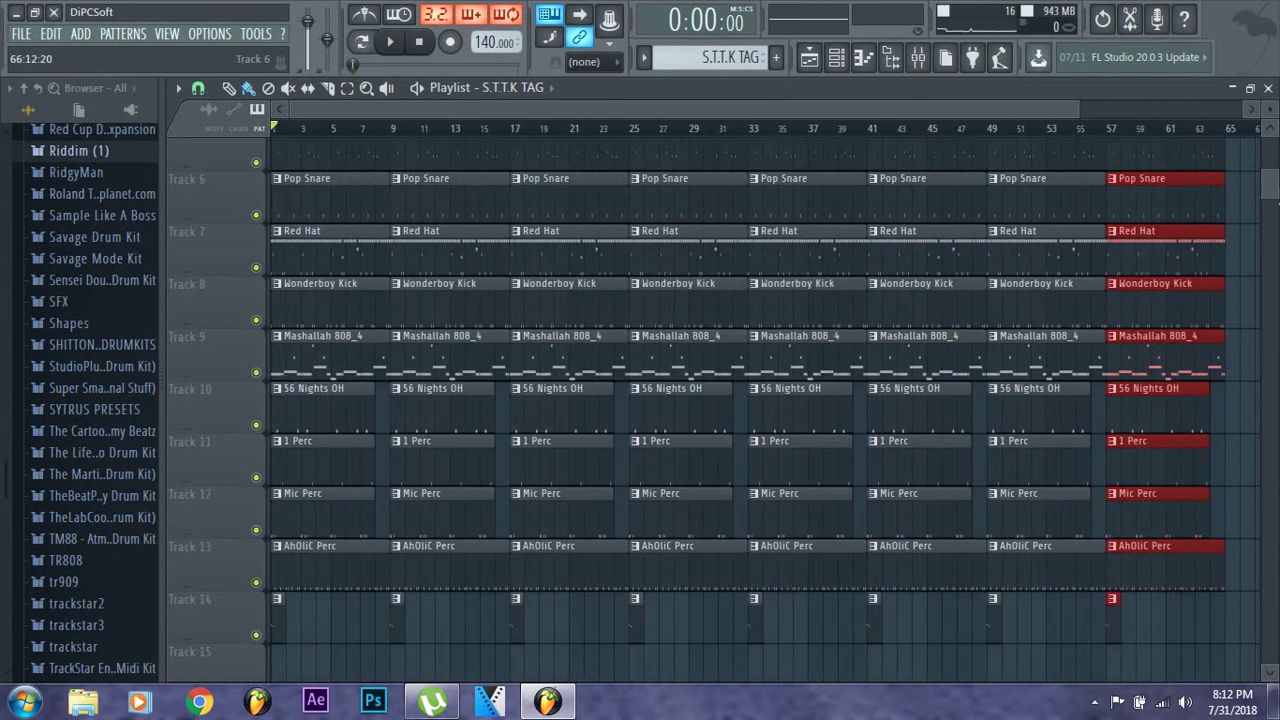
{"action": "scroll", "coordinate": [1268, 105], "scroll_direction": "up", "scroll_amount": 5}
{"action": "scroll", "coordinate": [1268, 105], "scroll_direction": "down", "scroll_amount": 3}
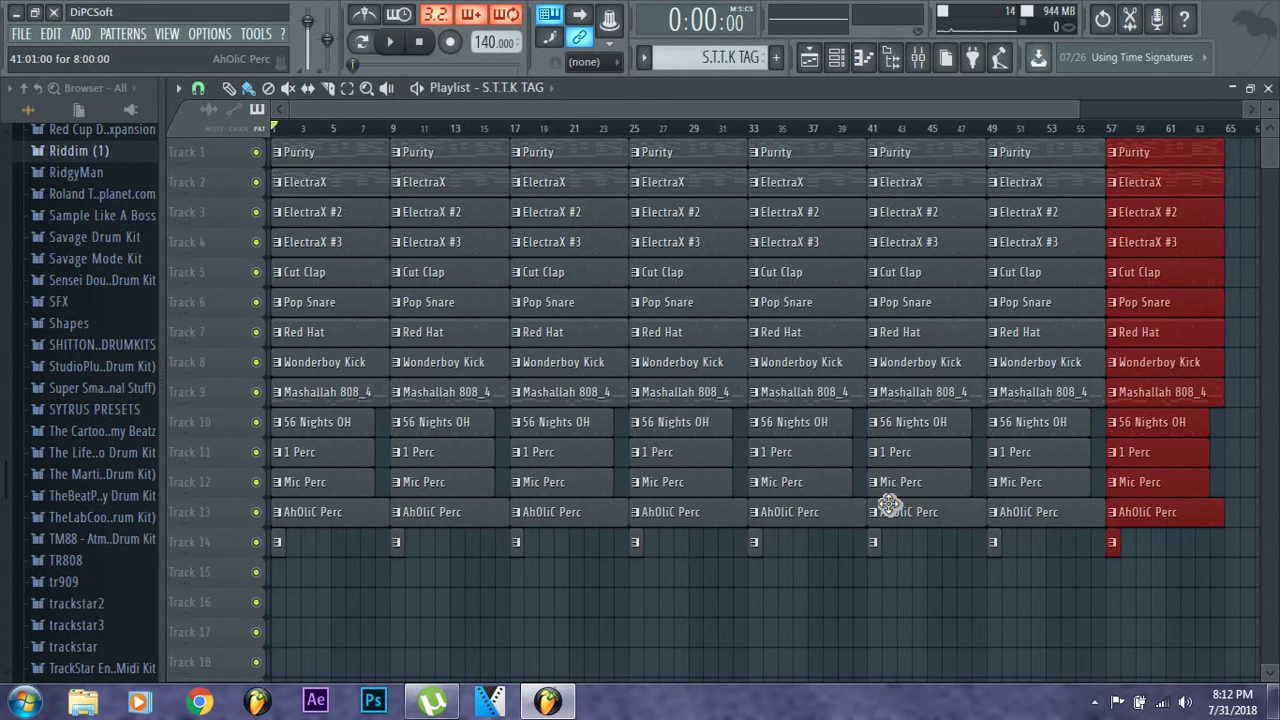
{"action": "key", "text": "space"}
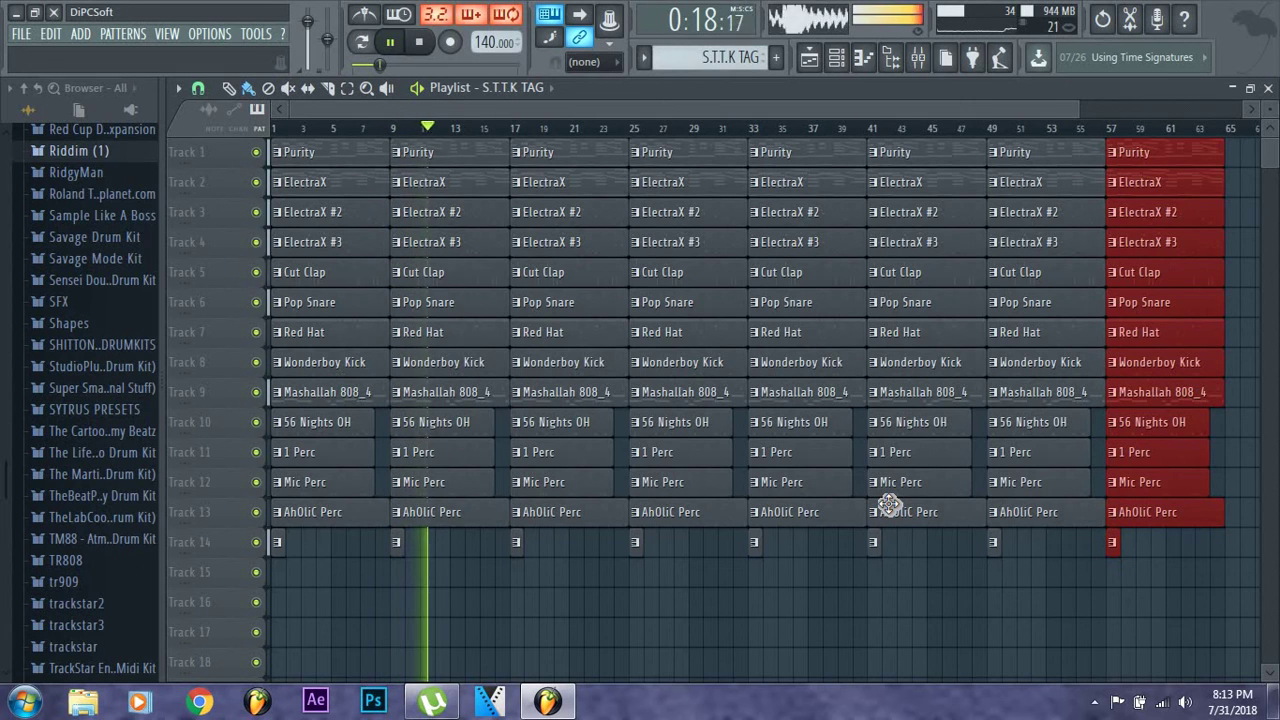
{"action": "key", "text": "space"}
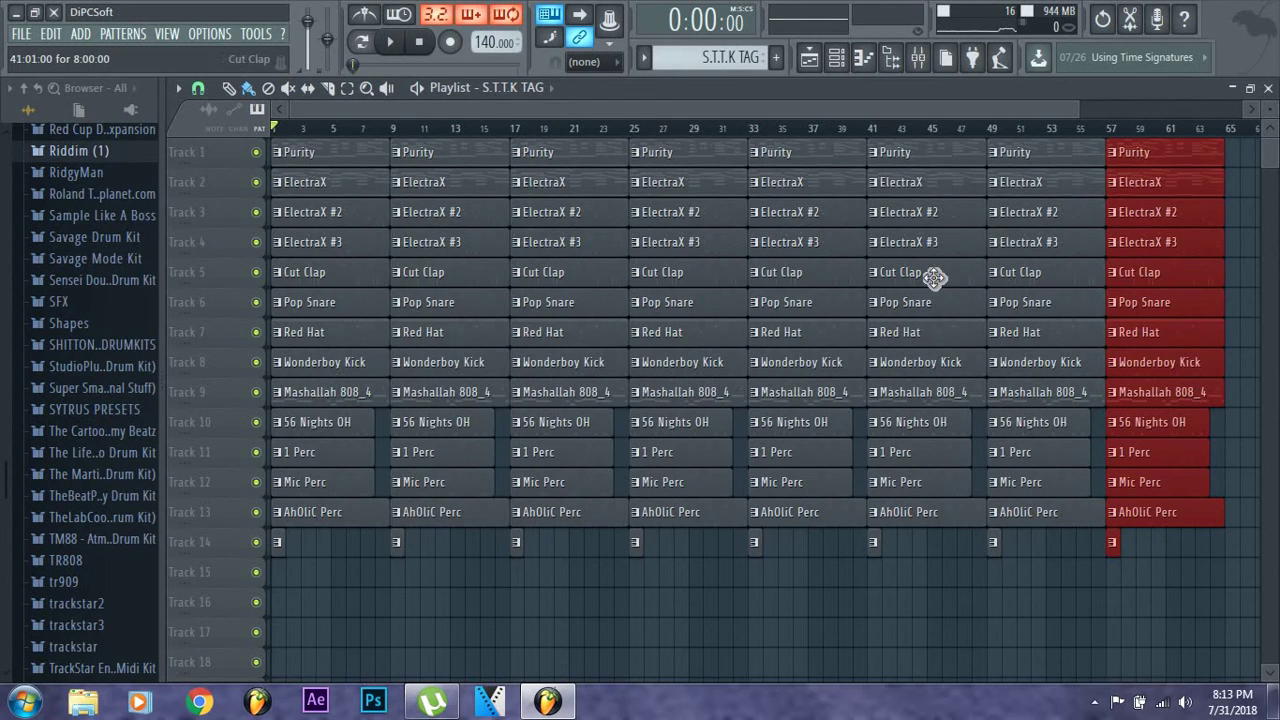
Delete the ElectraX clips at bars 1 and 9 and the ElectraX #2 clips at bars 1, 9 and 17
{"action": "right_click", "coordinate": [430, 181]}
{"action": "right_click", "coordinate": [340, 190]}
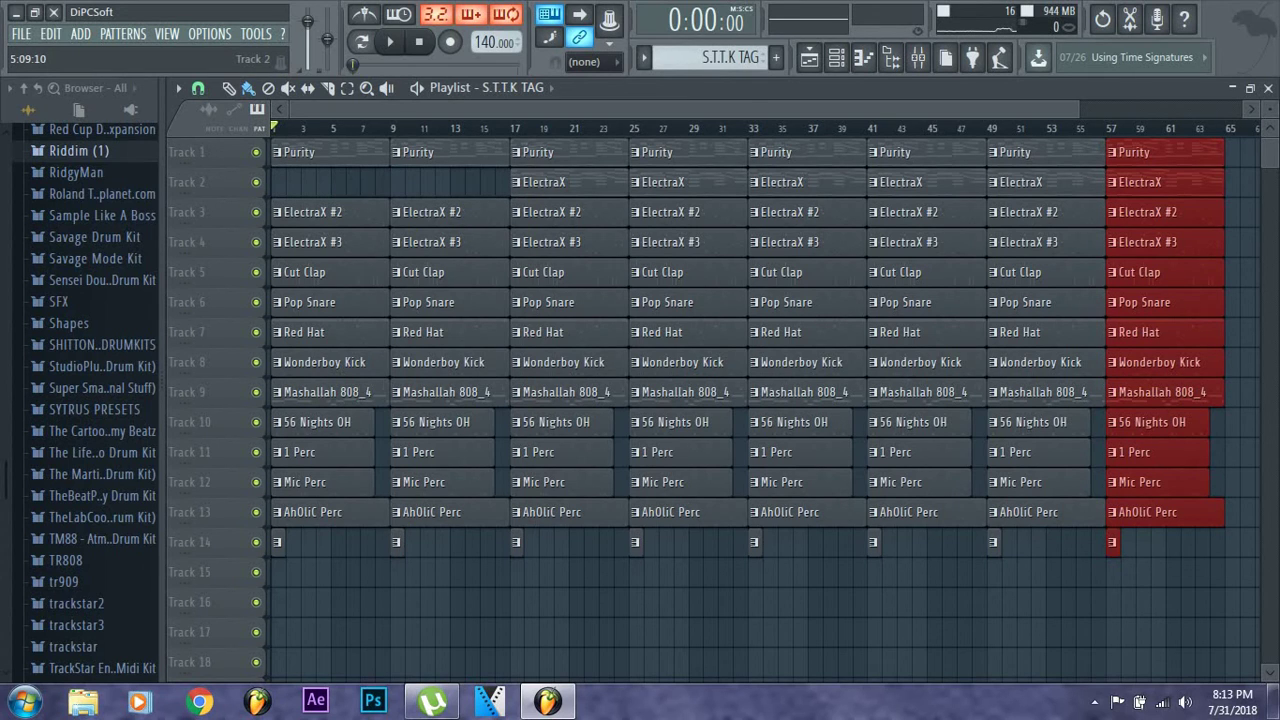
{"action": "right_click", "coordinate": [310, 212]}
{"action": "right_click", "coordinate": [412, 216]}
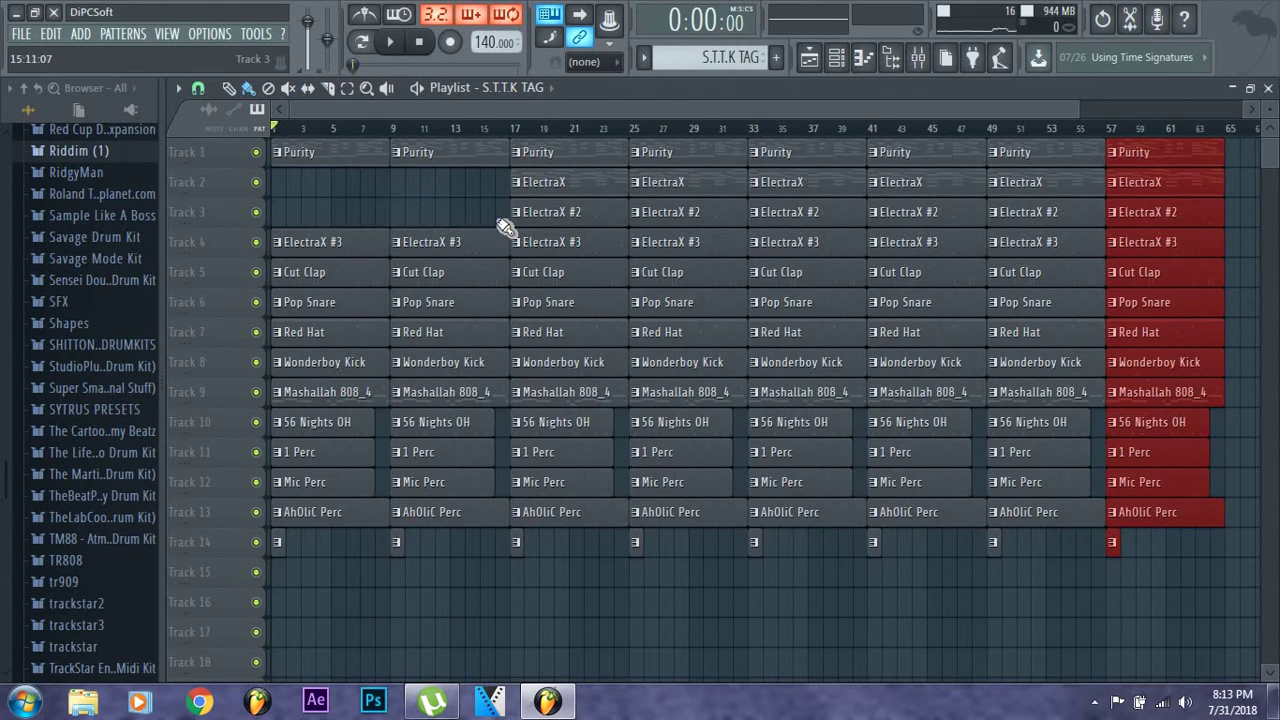
{"action": "right_click", "coordinate": [540, 216]}
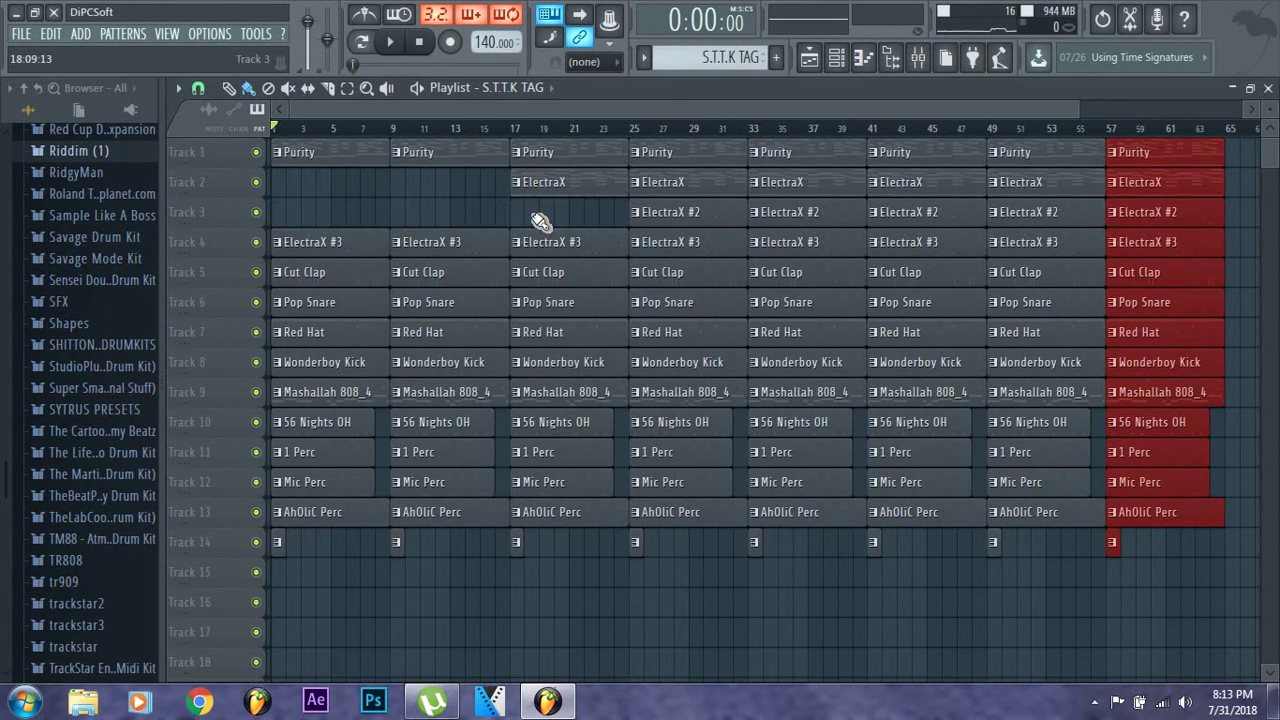
Delete the ElectraX #3 clips at bars 25 and 33 and the ElectraX and ElectraX #2 clips at bar 41
{"action": "right_click", "coordinate": [700, 248]}
{"action": "right_click", "coordinate": [806, 246]}
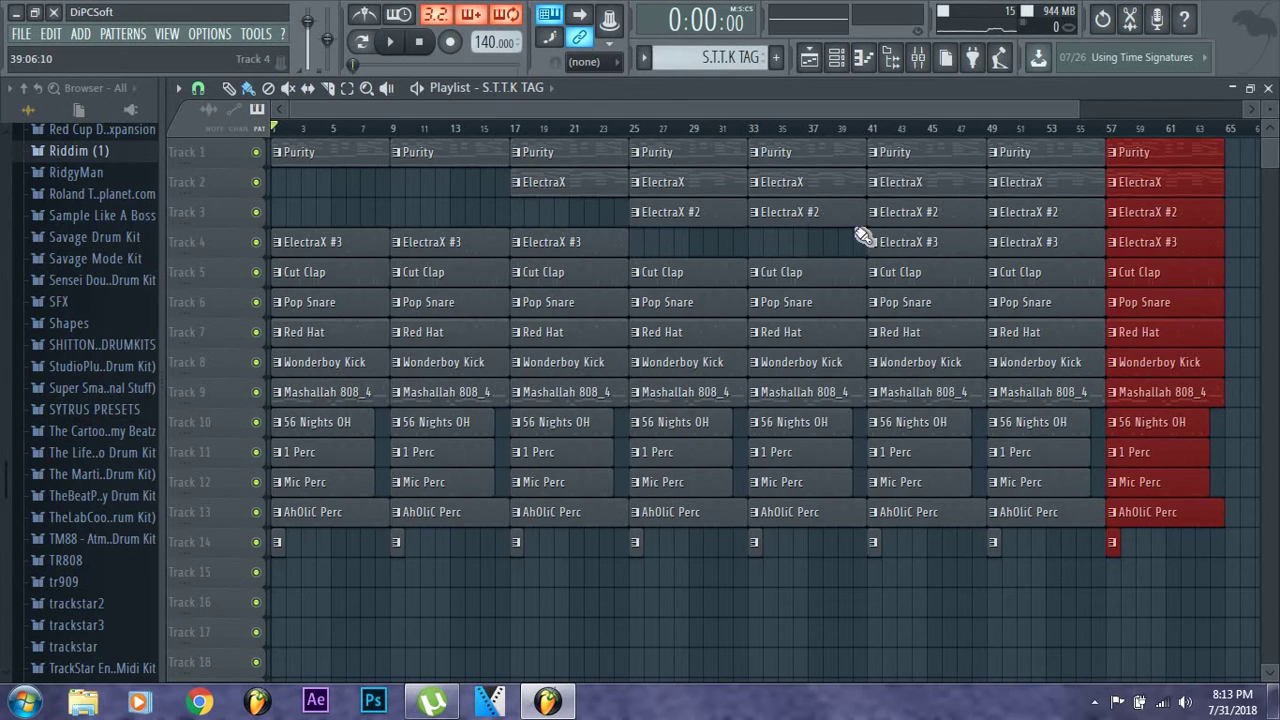
{"action": "right_click", "coordinate": [940, 216]}
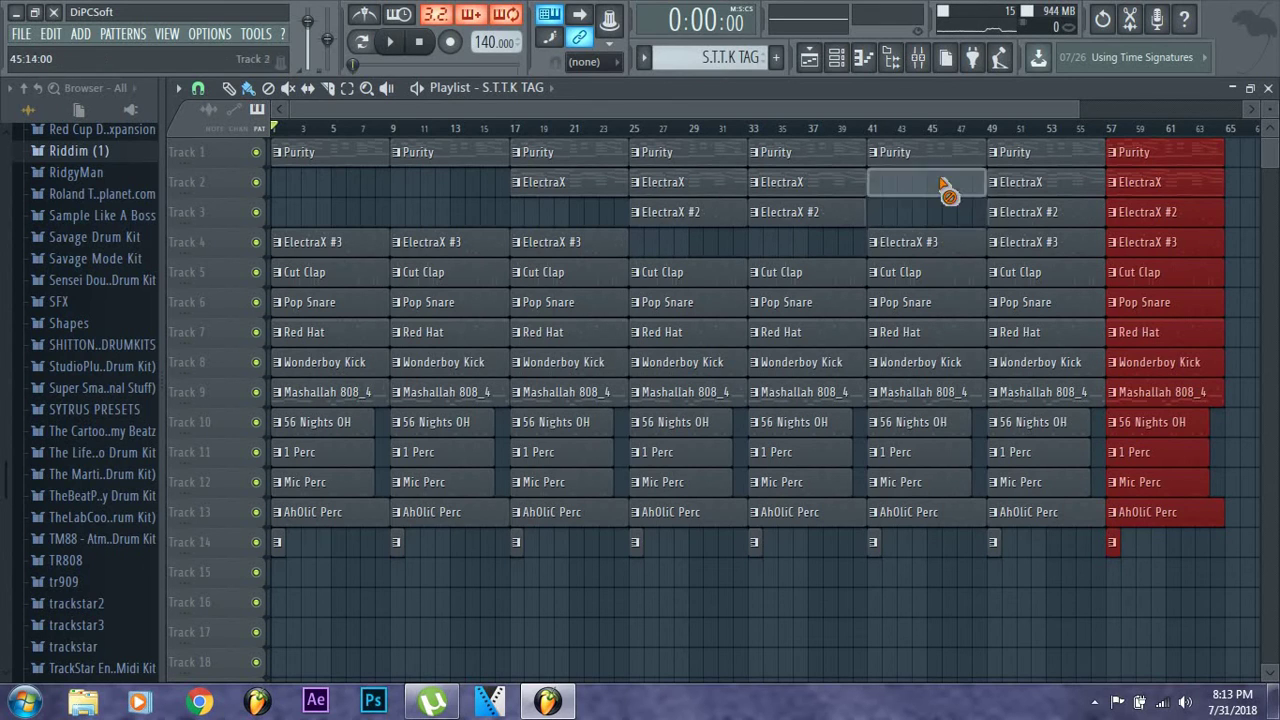
{"action": "right_click", "coordinate": [943, 184]}
Delete the ElectraX clip at bar 49 and every clip at bar 57 except Purity
{"action": "right_click", "coordinate": [1076, 181]}
{"action": "key", "text": "Escape"}
{"action": "right_click", "coordinate": [1074, 183]}
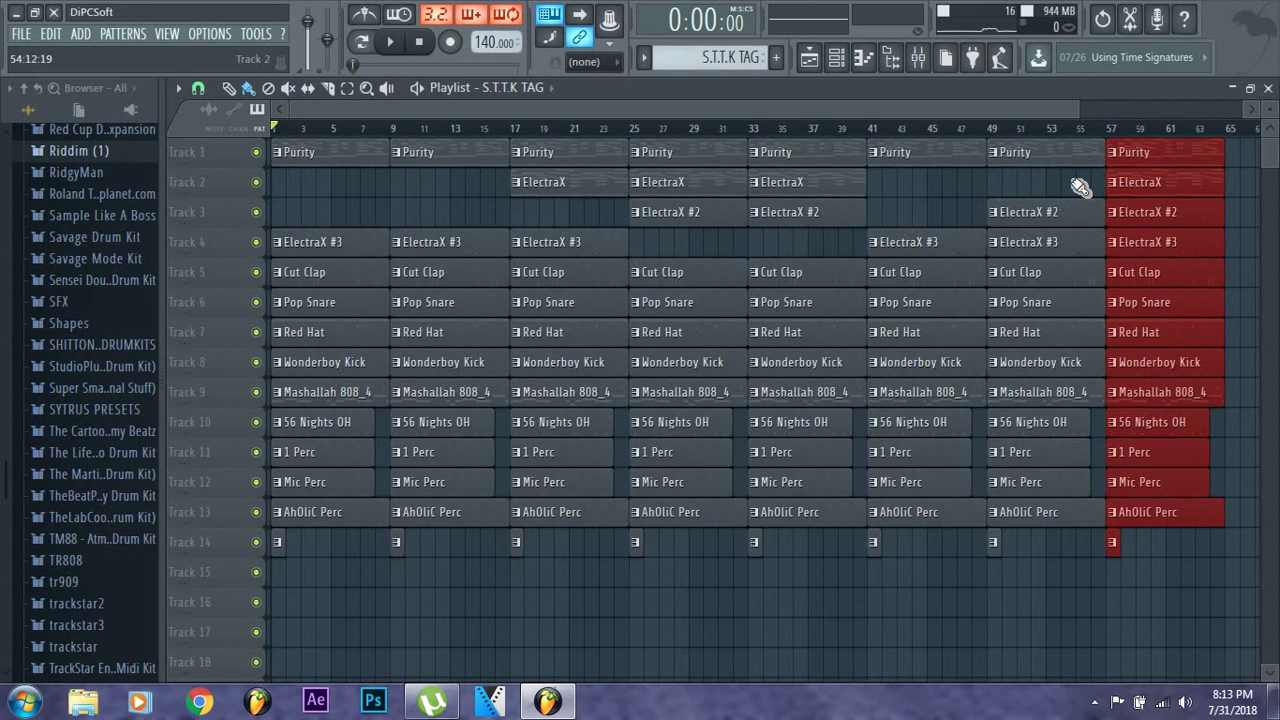
{"action": "right_click", "coordinate": [1152, 190]}
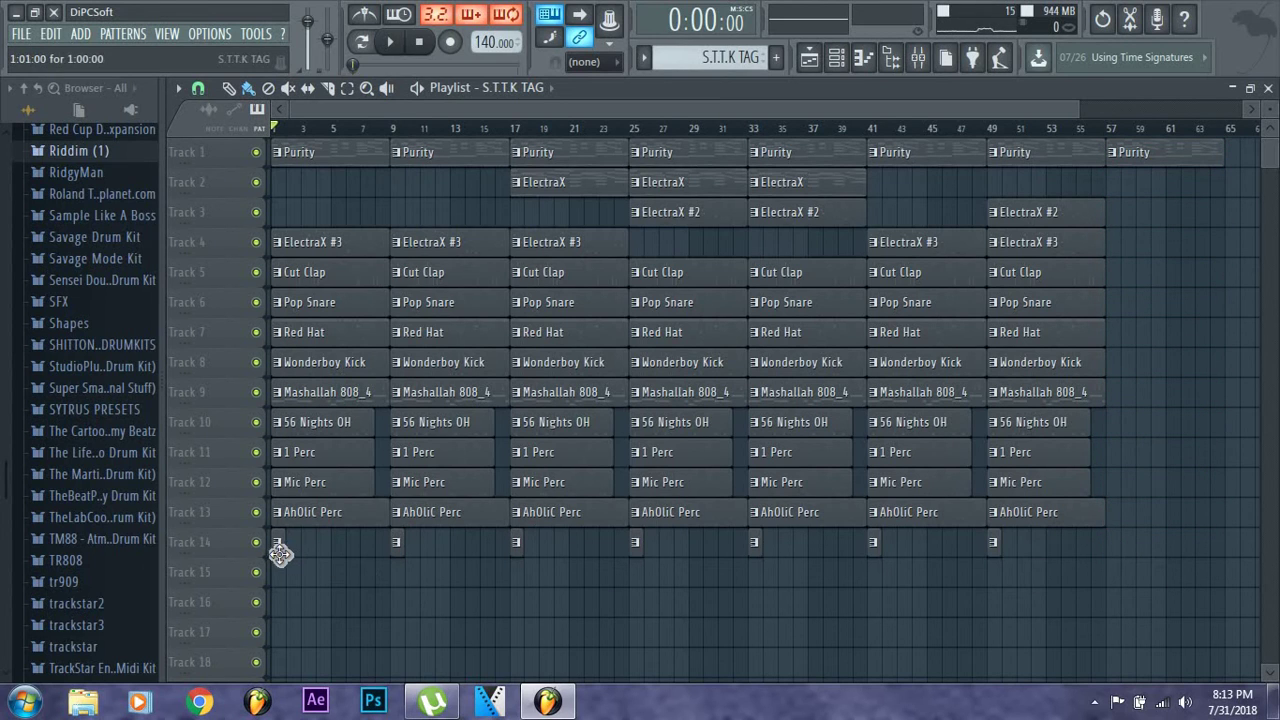
Move the first S.T.T.K TAG clip on Track 14 to bar 5 and delete all the other tag clips
{"action": "left_click_drag", "start_coordinate": [280, 553], "coordinate": [334, 558]}
{"action": "right_click", "coordinate": [396, 545]}
{"action": "right_click", "coordinate": [516, 545]}
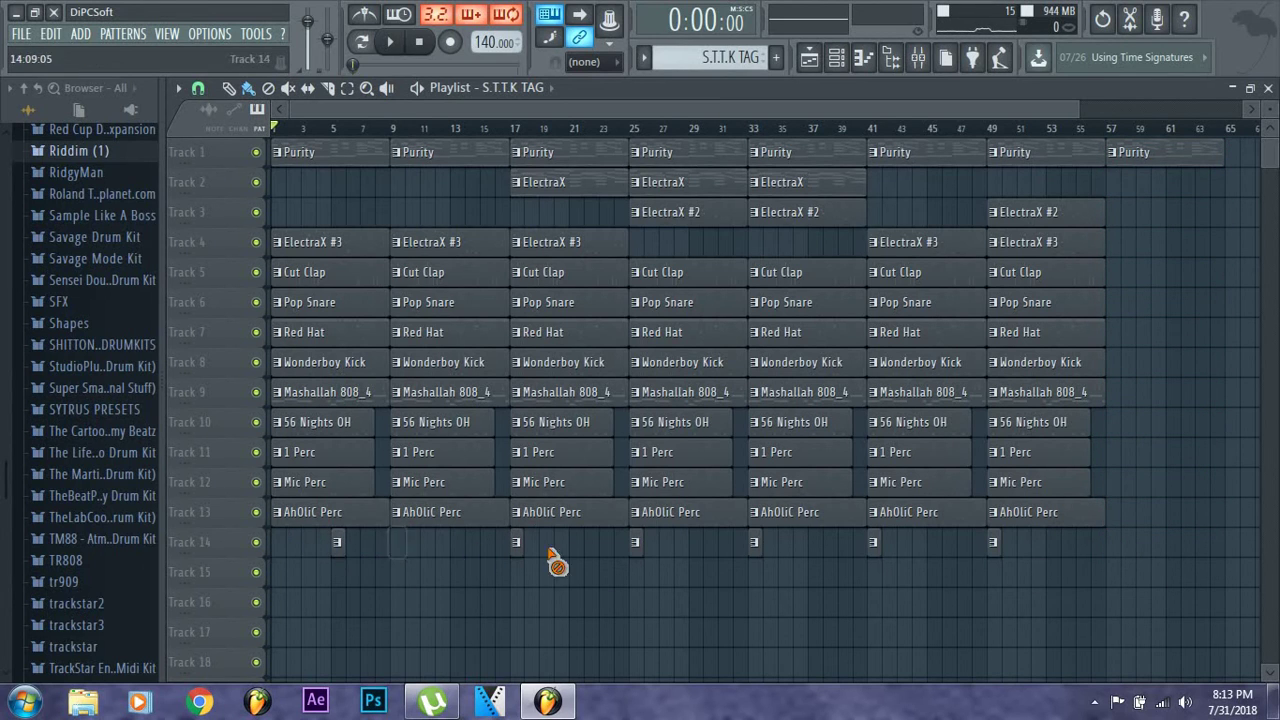
{"action": "right_click", "coordinate": [635, 545]}
{"action": "right_click", "coordinate": [993, 545]}
{"action": "right_click", "coordinate": [756, 545]}
{"action": "right_click", "coordinate": [874, 548]}
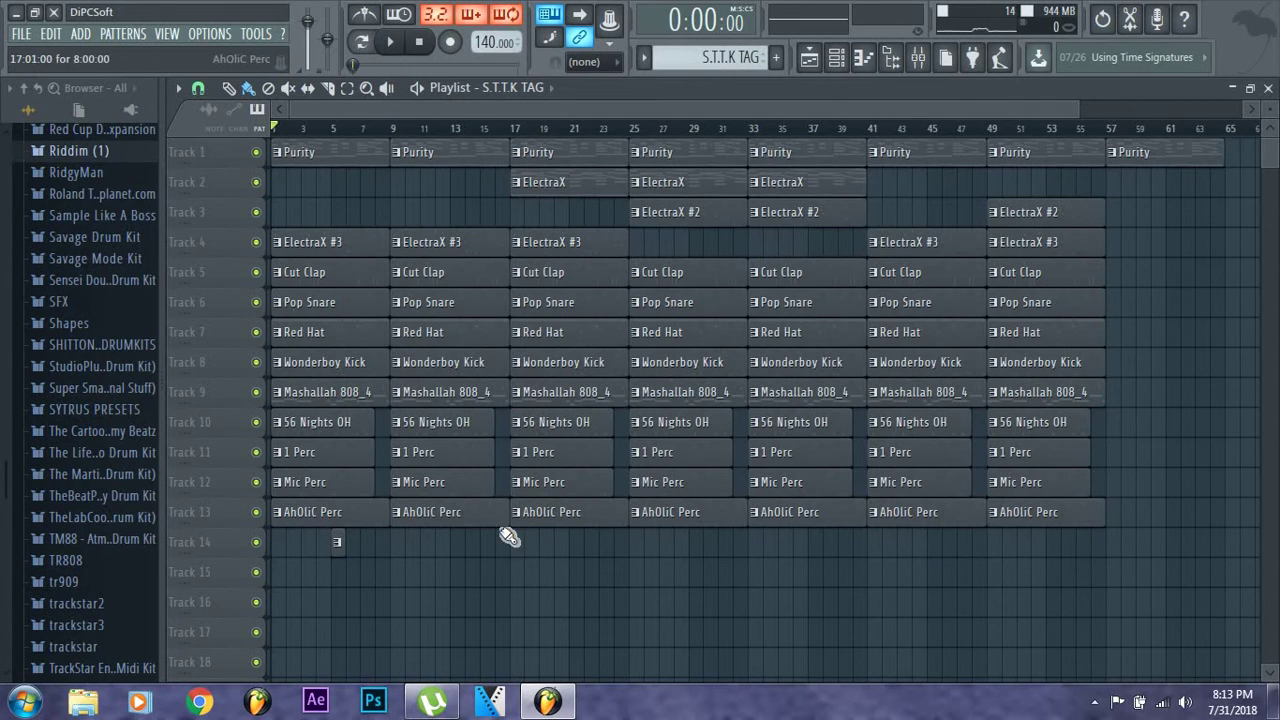
Clear the bar 1 clips from Tracks 5 to 13 and, during playback, the bar 9 clips from Tracks 11 to 13
{"action": "left_click_drag", "start_coordinate": [303, 281], "coordinate": [313, 515]}
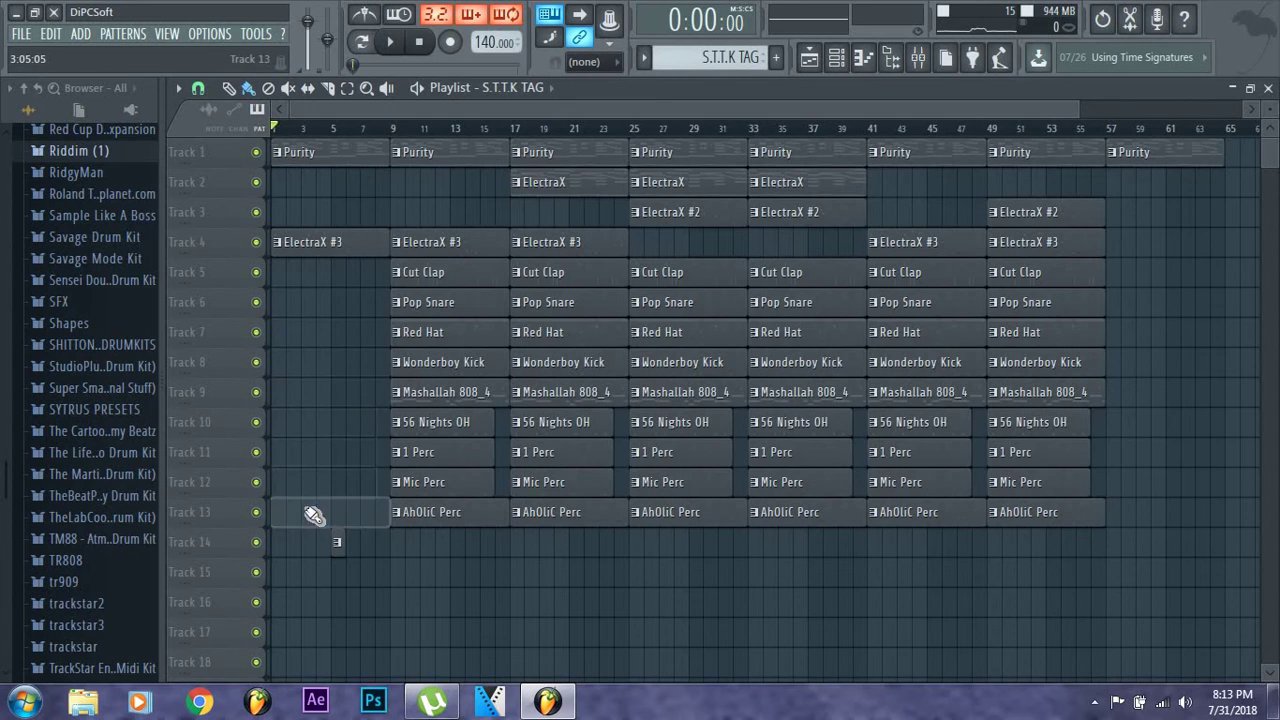
{"action": "key", "text": "space"}
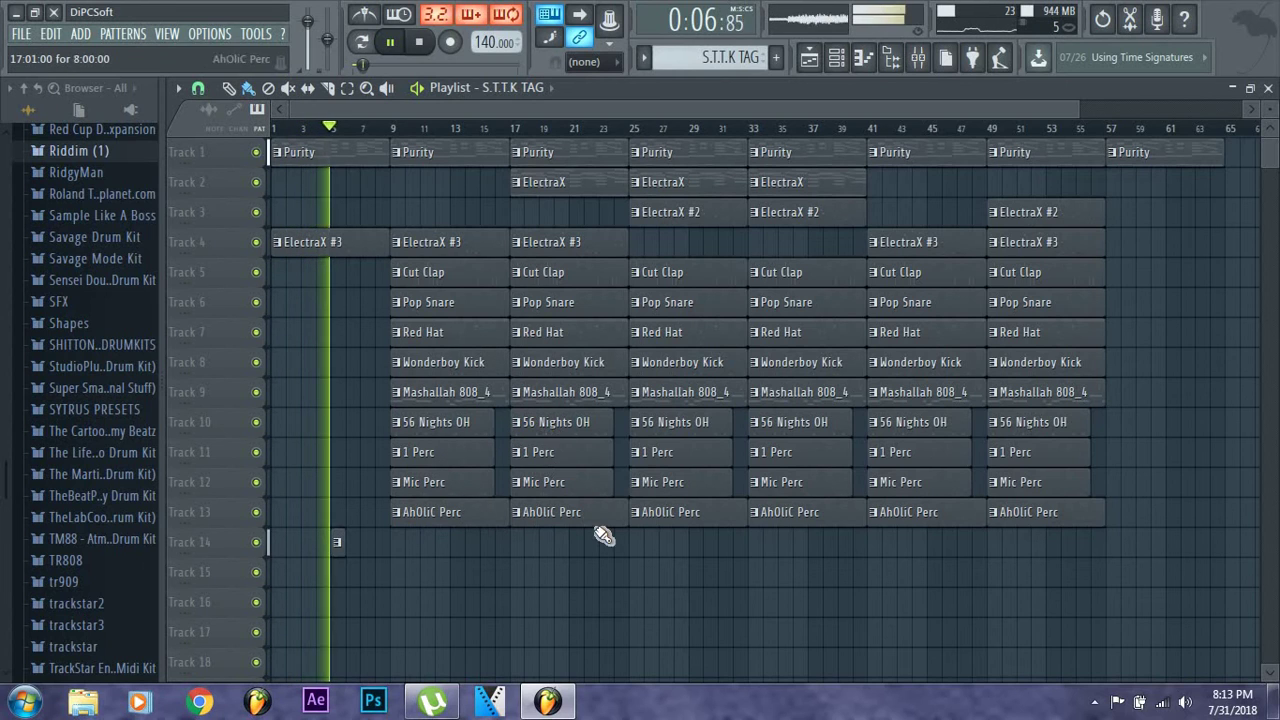
{"action": "right_click", "coordinate": [446, 457]}
{"action": "right_click", "coordinate": [448, 482]}
{"action": "right_click", "coordinate": [450, 512]}
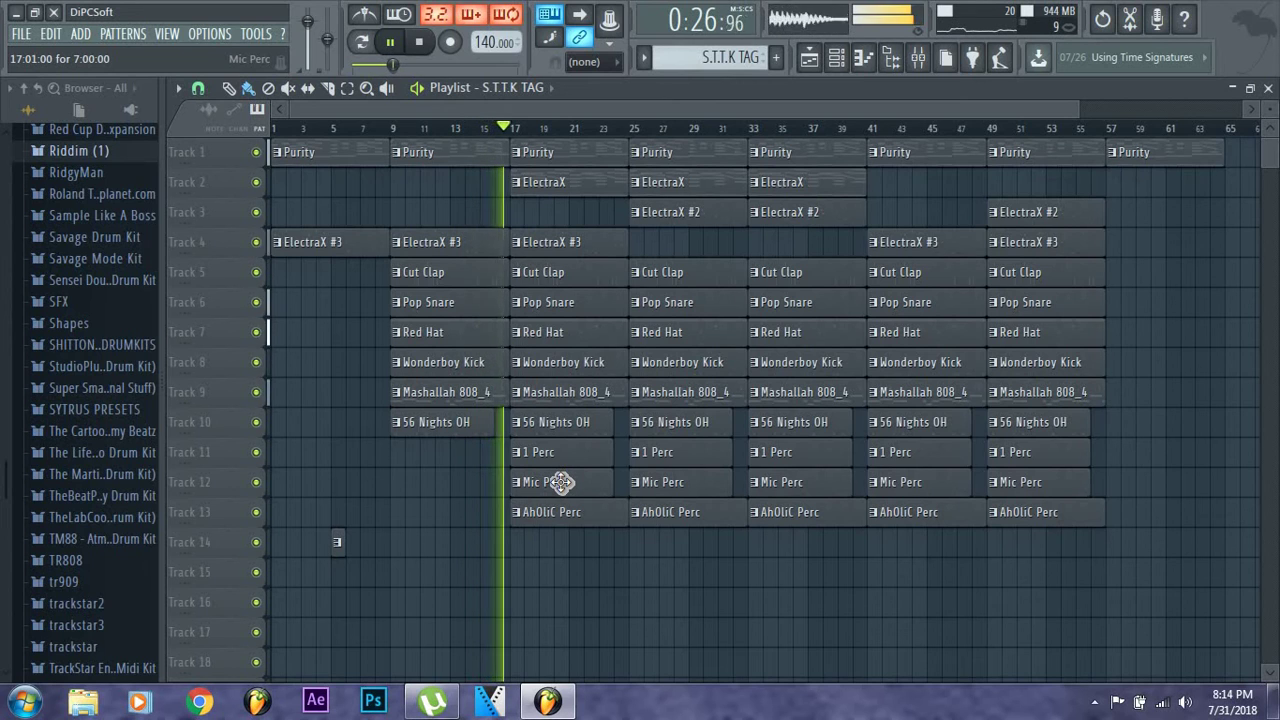
Delete the 56 Nights OH and AhOliC Perc clips at bar 17
{"action": "right_click", "coordinate": [594, 429]}
{"action": "left_click", "coordinate": [475, 432]}
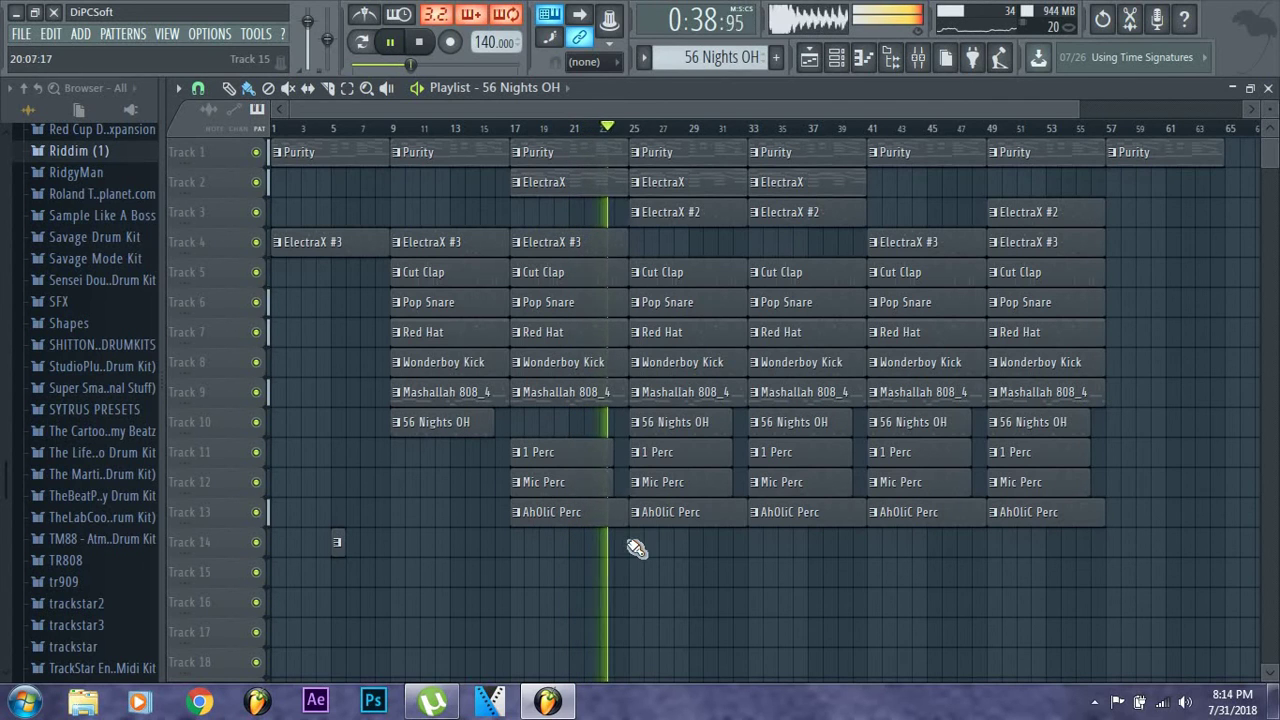
{"action": "right_click", "coordinate": [569, 513]}
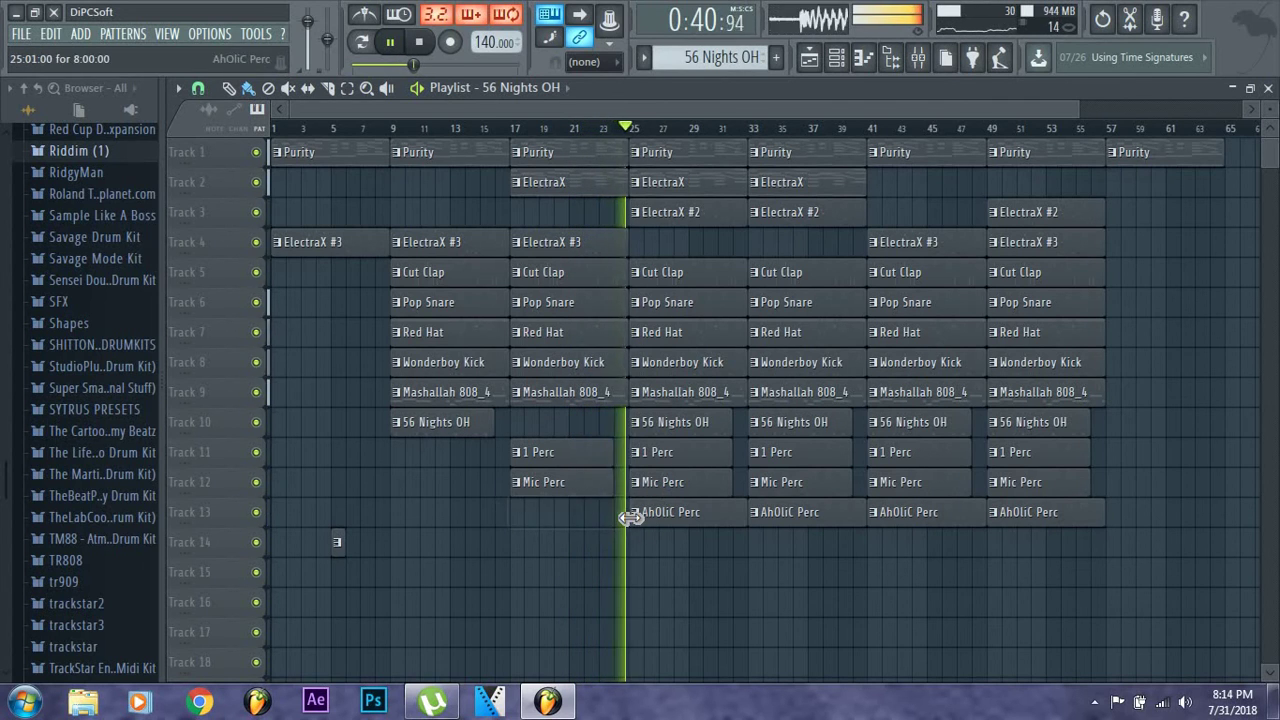
Delete the 1 Perc, Mic Perc and AhOliC Perc clips at bar 25 and the 56 Nights OH clip at bar 33
{"action": "right_click", "coordinate": [688, 484]}
{"action": "right_click", "coordinate": [689, 512]}
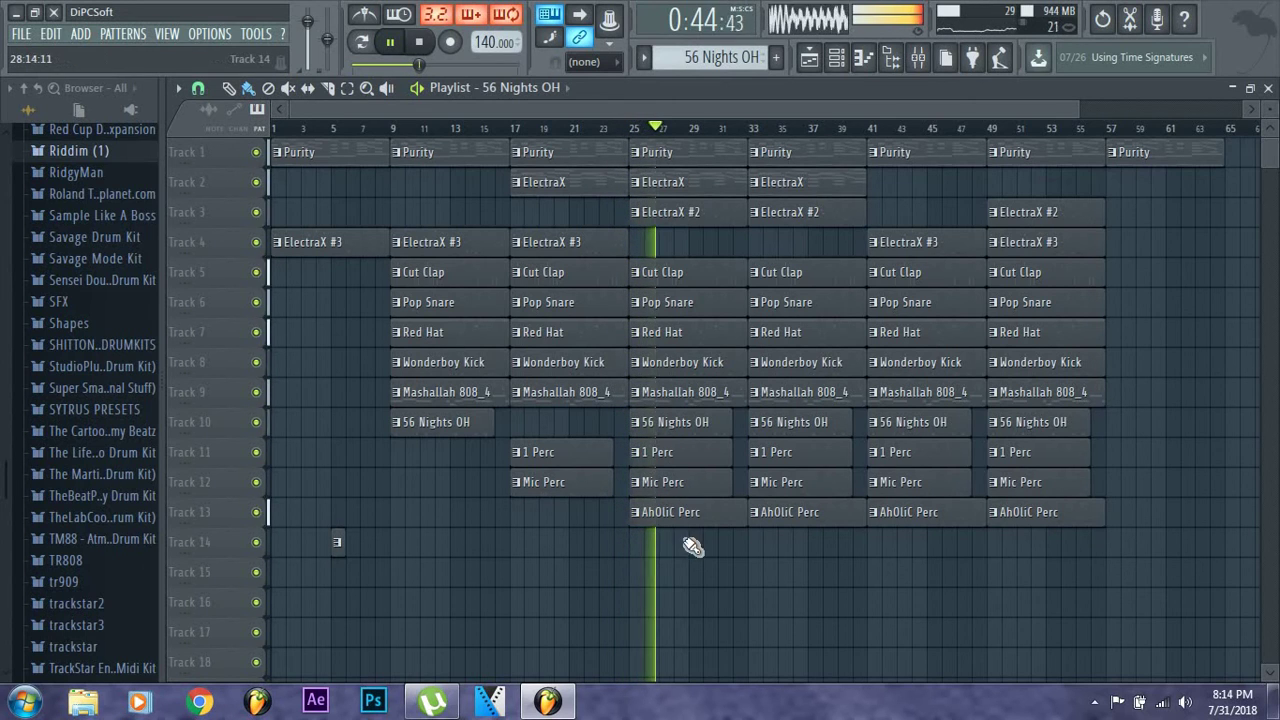
{"action": "right_click", "coordinate": [689, 455]}
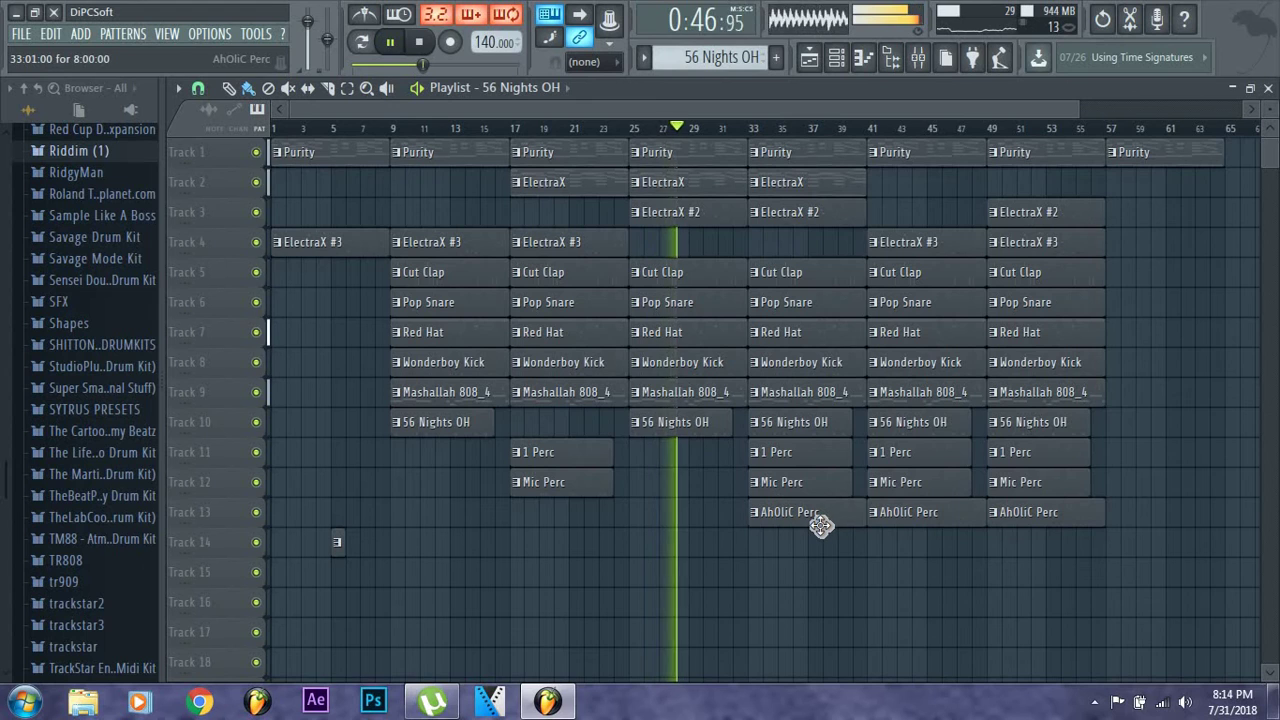
{"action": "right_click", "coordinate": [812, 430]}
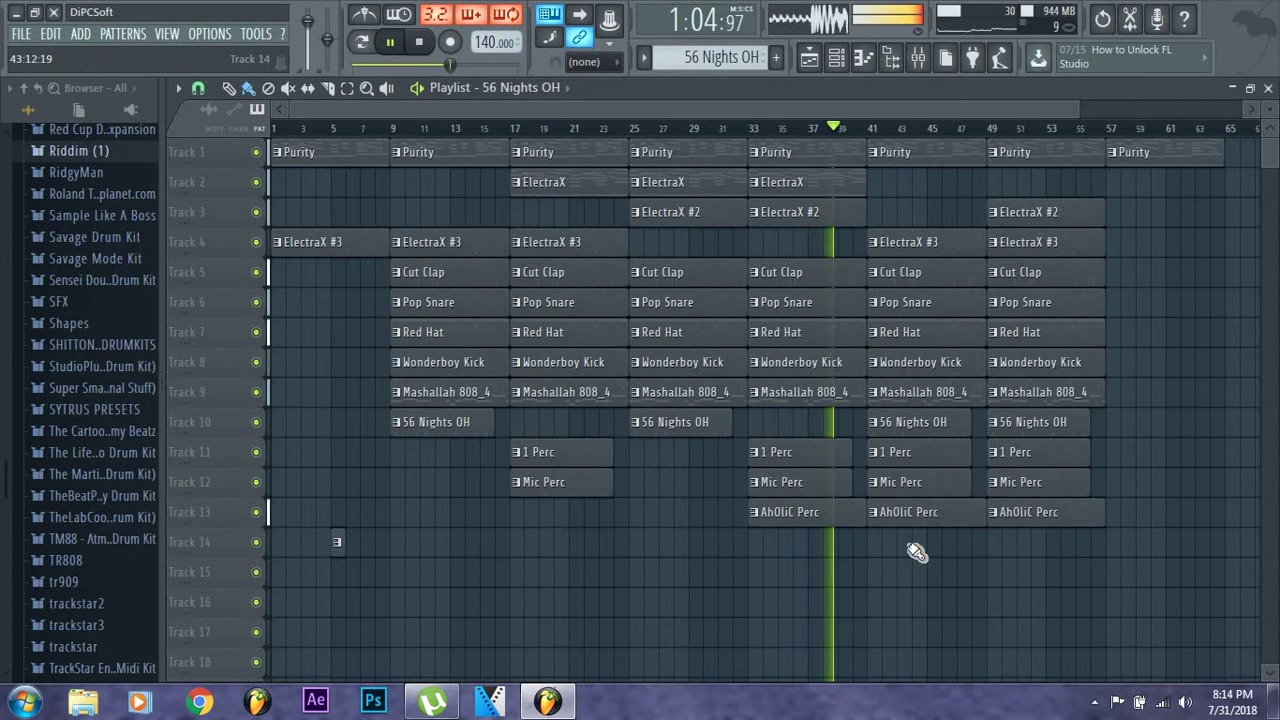
Delete the bar 41 clips on Tracks 10 to 13 and the Purity clips at bars 25 and 33
{"action": "left_click_drag", "start_coordinate": [918, 542], "coordinate": [928, 445]}
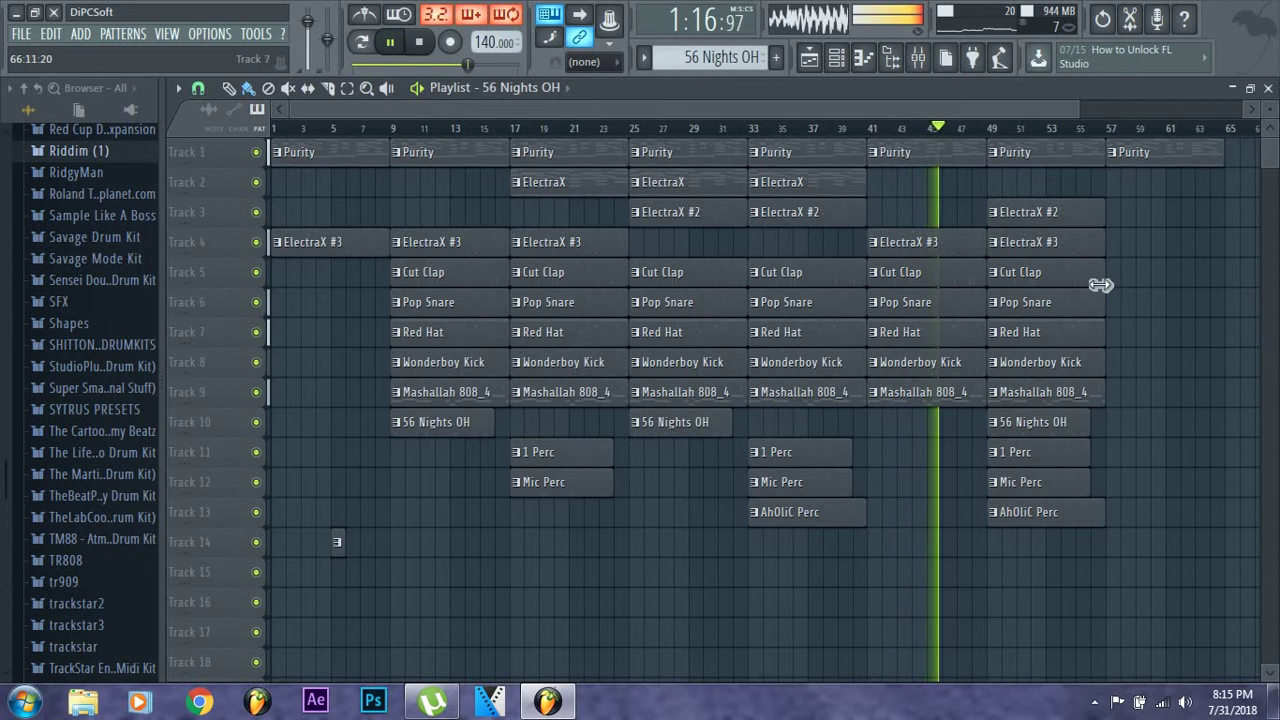
{"action": "right_click", "coordinate": [737, 163]}
{"action": "right_click", "coordinate": [815, 160]}
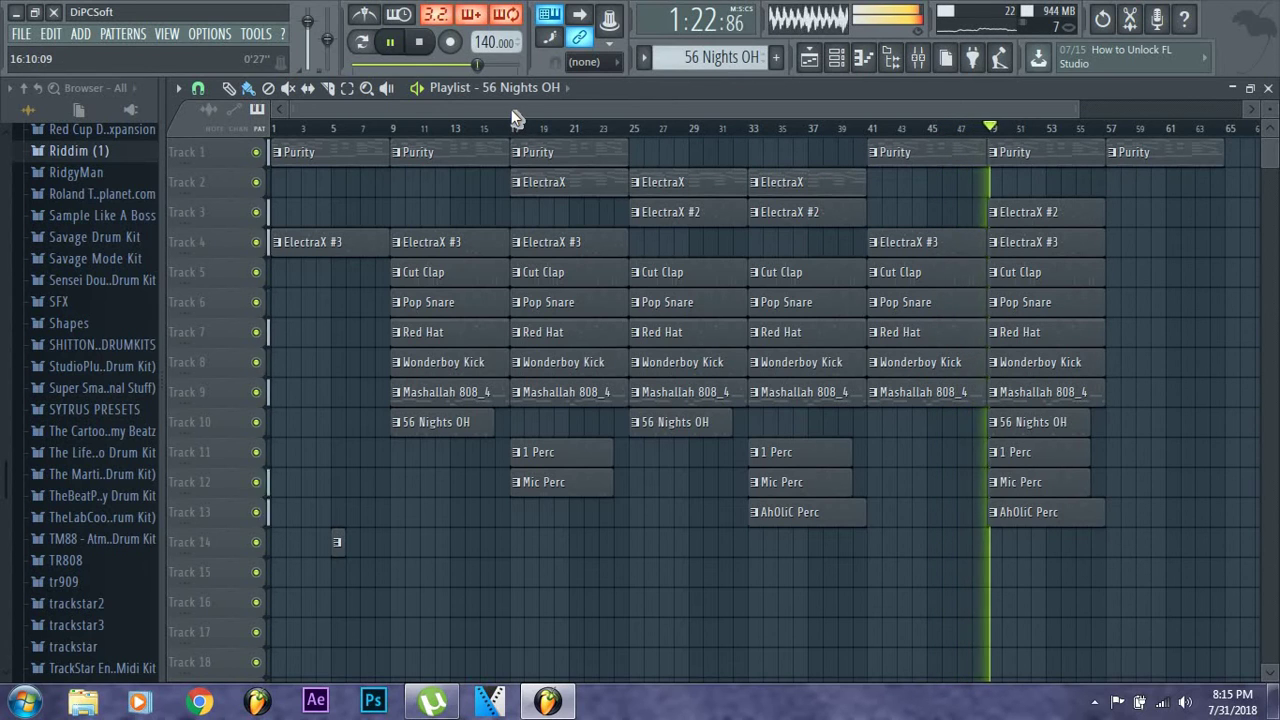
Replay from the start and re-space the 56 Nights OH clips on Track 10: bars 17, 33 and a shortened one at 45, none at 9 or 25
{"action": "key", "text": "space"}
{"action": "key", "text": "space"}
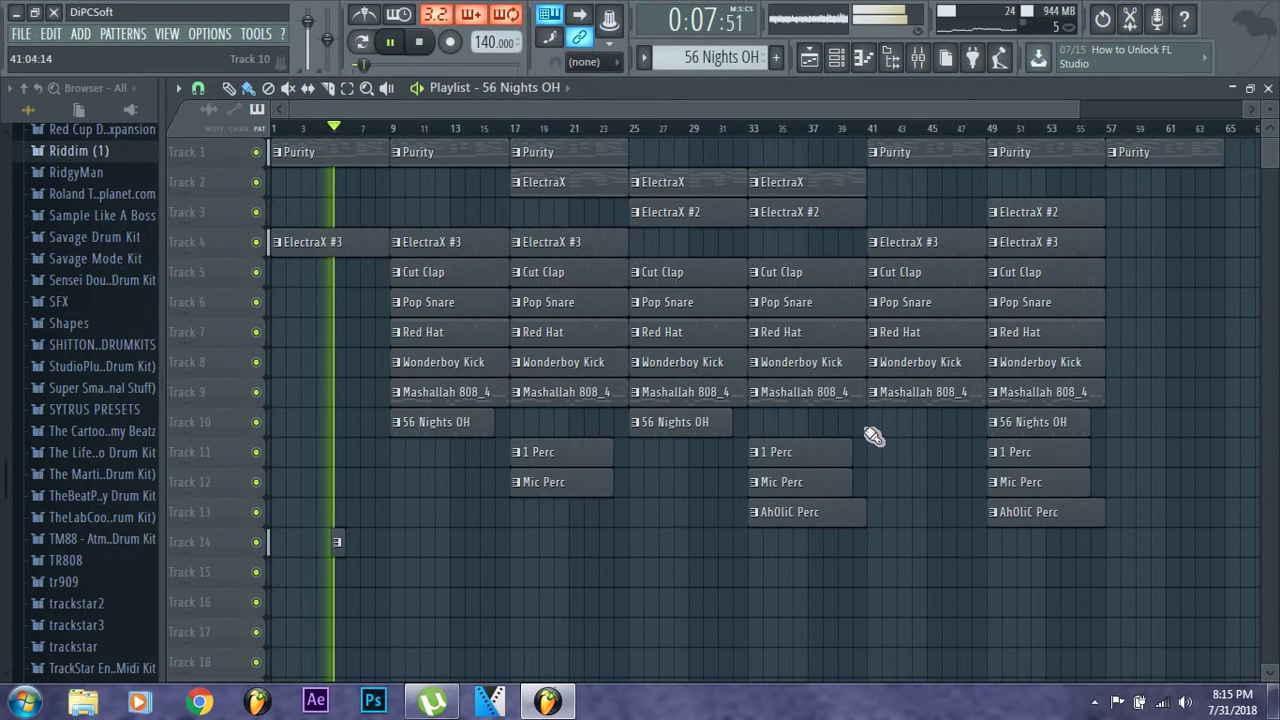
{"action": "left_click_drag", "start_coordinate": [790, 428], "coordinate": [930, 444]}
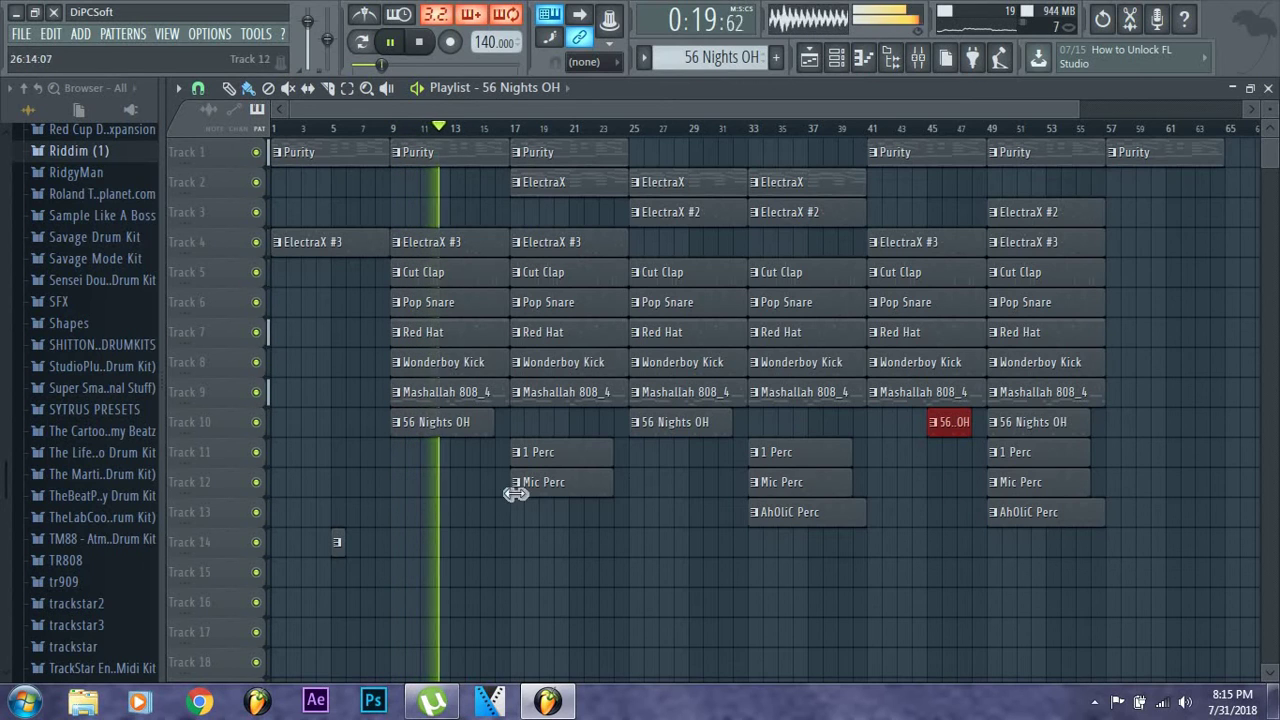
{"action": "left_click_drag", "start_coordinate": [450, 425], "coordinate": [554, 430]}
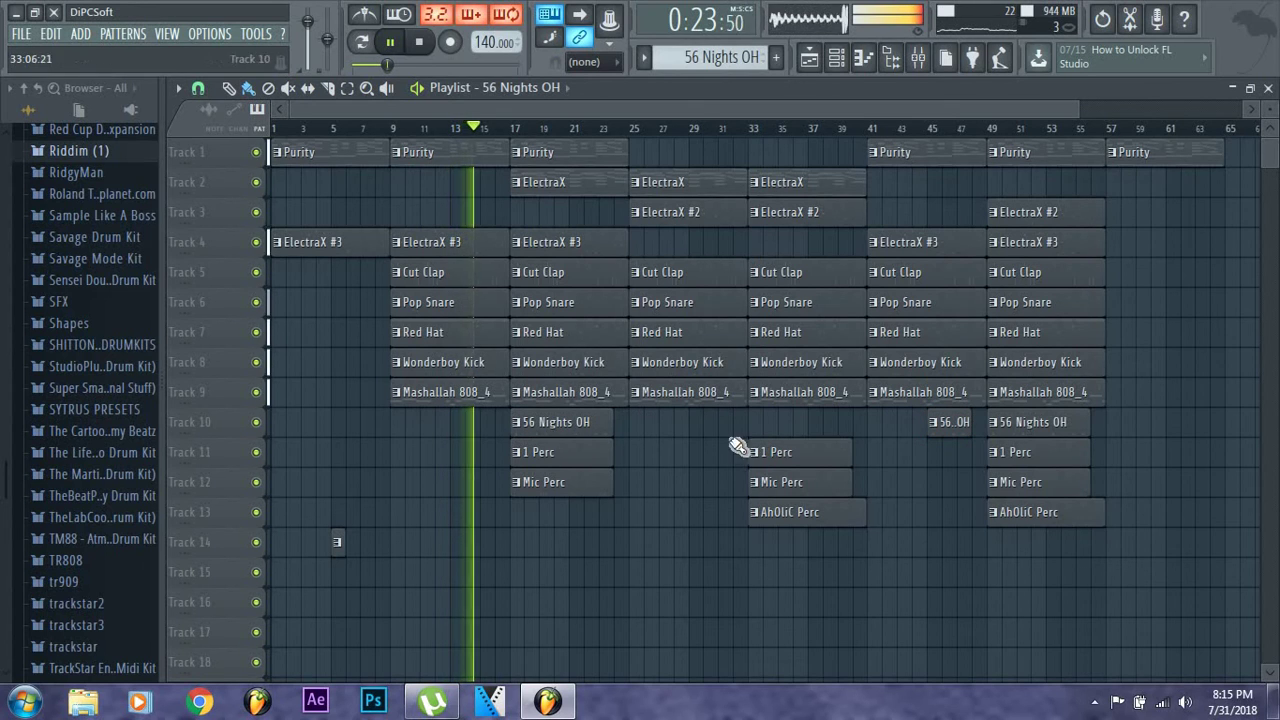
{"action": "left_click", "coordinate": [808, 550]}
{"action": "left_click_drag", "start_coordinate": [808, 557], "coordinate": [792, 424]}
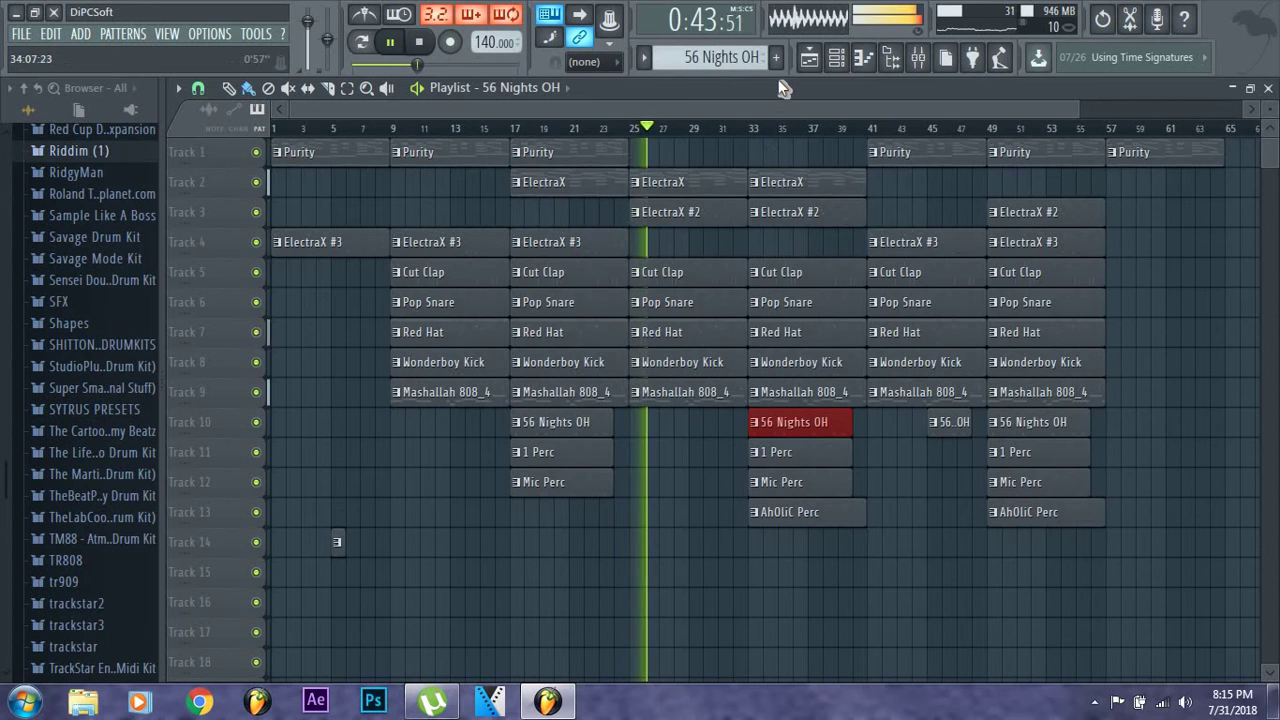
Place Purity clips at bars 25 and 33 on Track 1 and delete the ElectraX clips at the same bars
{"action": "left_click", "coordinate": [836, 57]}
{"action": "scroll", "coordinate": [692, 59], "scroll_direction": "up", "scroll_amount": 8}
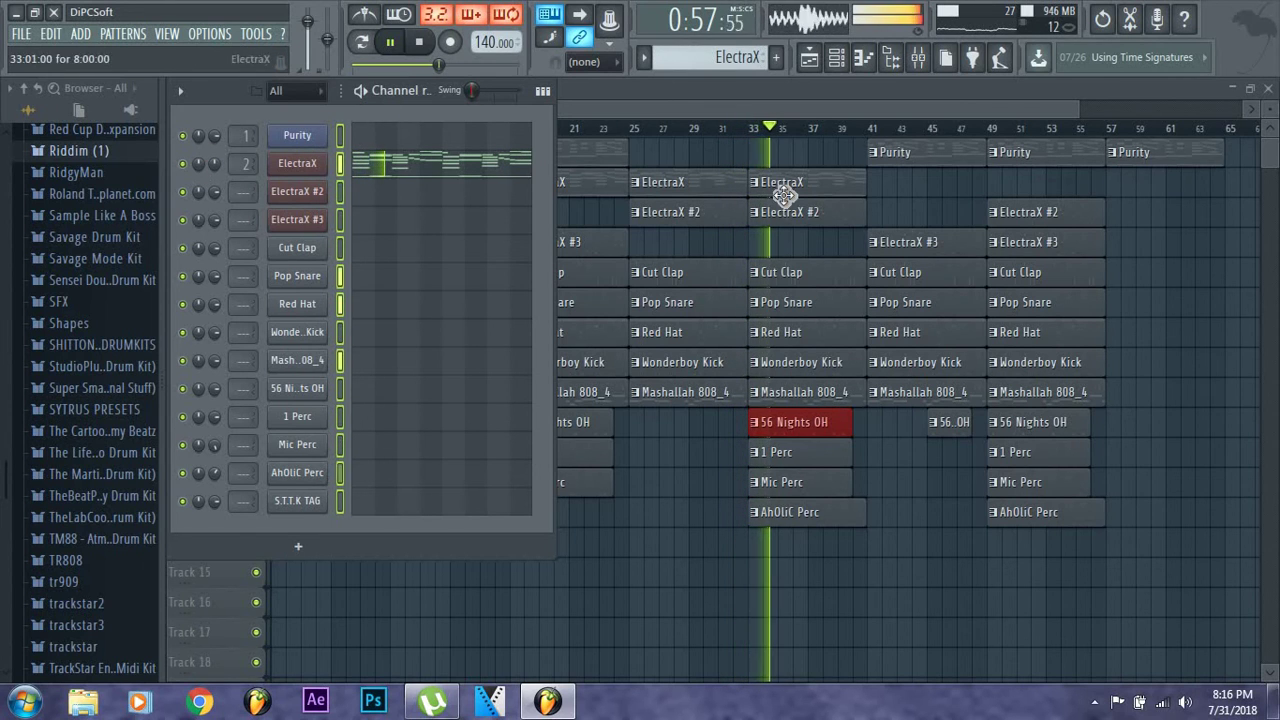
{"action": "left_click", "coordinate": [920, 160]}
{"action": "left_click_drag", "start_coordinate": [938, 185], "coordinate": [684, 150]}
{"action": "left_click_drag", "start_coordinate": [960, 190], "coordinate": [791, 150]}
{"action": "right_click", "coordinate": [806, 186]}
{"action": "right_click", "coordinate": [670, 185]}
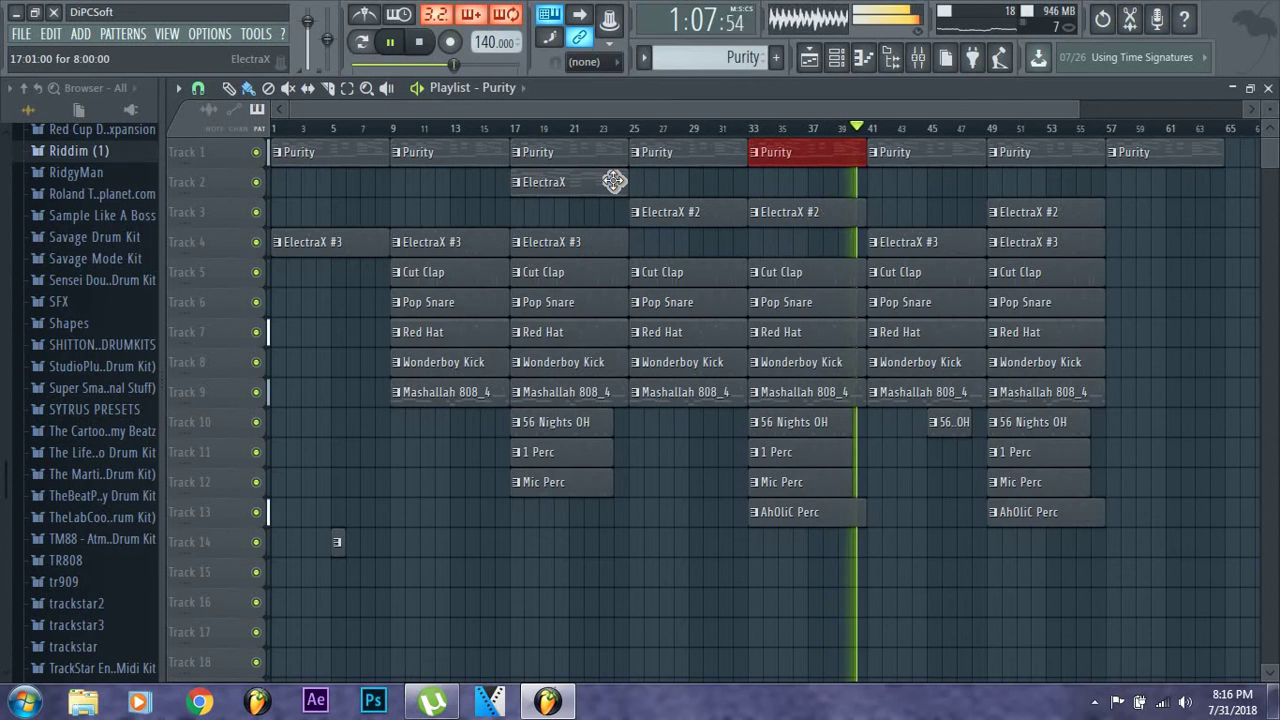
Play from around bar 14, reset the ElectraX channel volume and lower it to 70%
{"action": "left_click", "coordinate": [603, 128]}
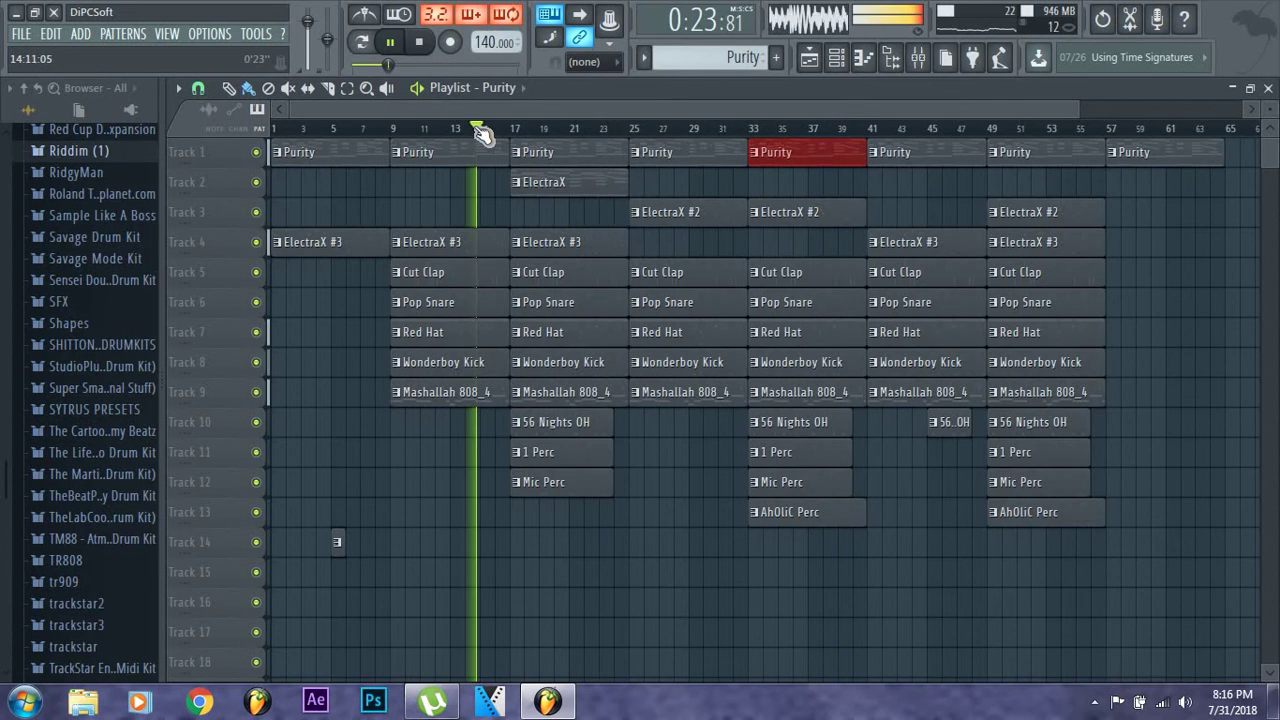
{"action": "left_click", "coordinate": [474, 128]}
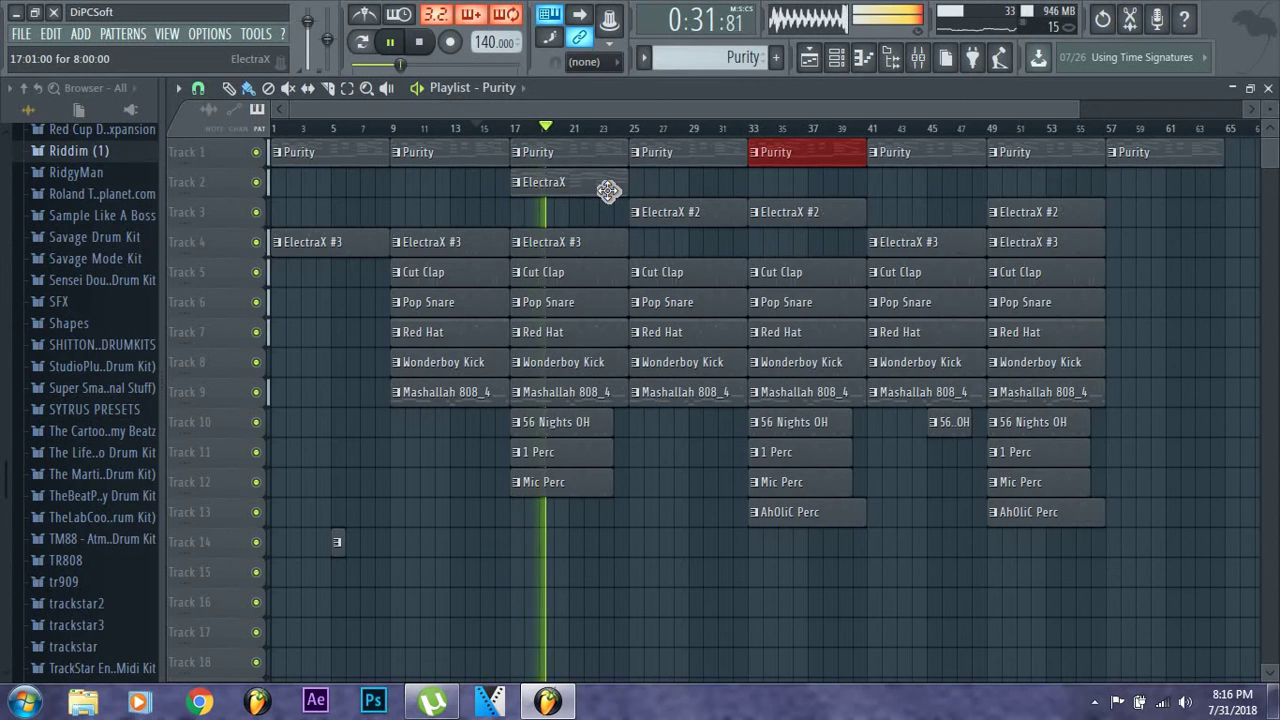
{"action": "left_click", "coordinate": [836, 57]}
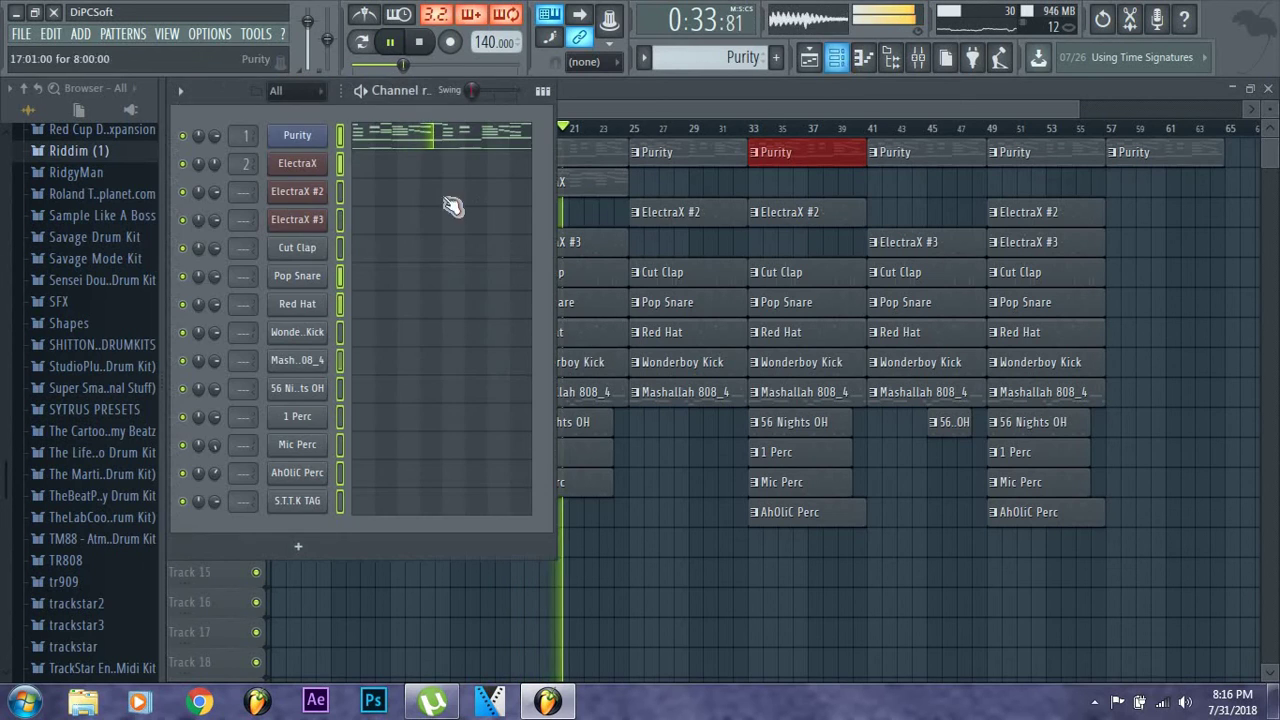
{"action": "right_click", "coordinate": [245, 181]}
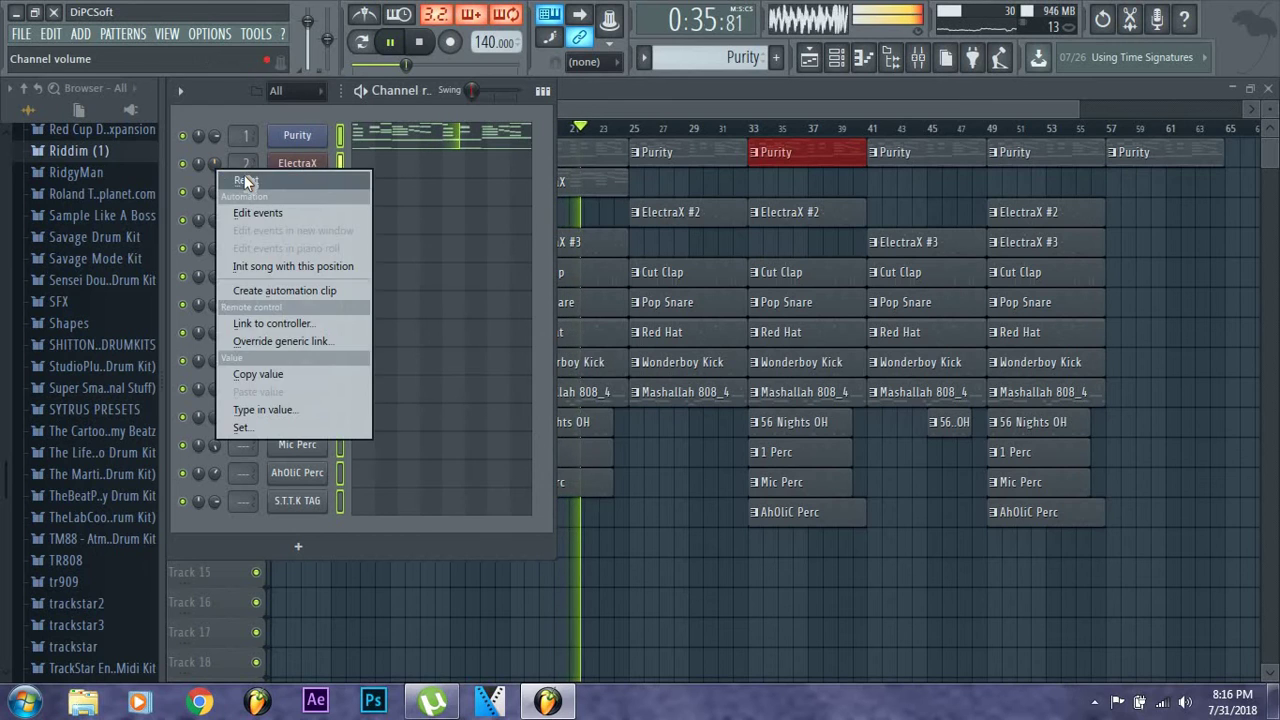
{"action": "left_click", "coordinate": [248, 183]}
{"action": "left_click_drag", "start_coordinate": [212, 164], "coordinate": [212, 174]}
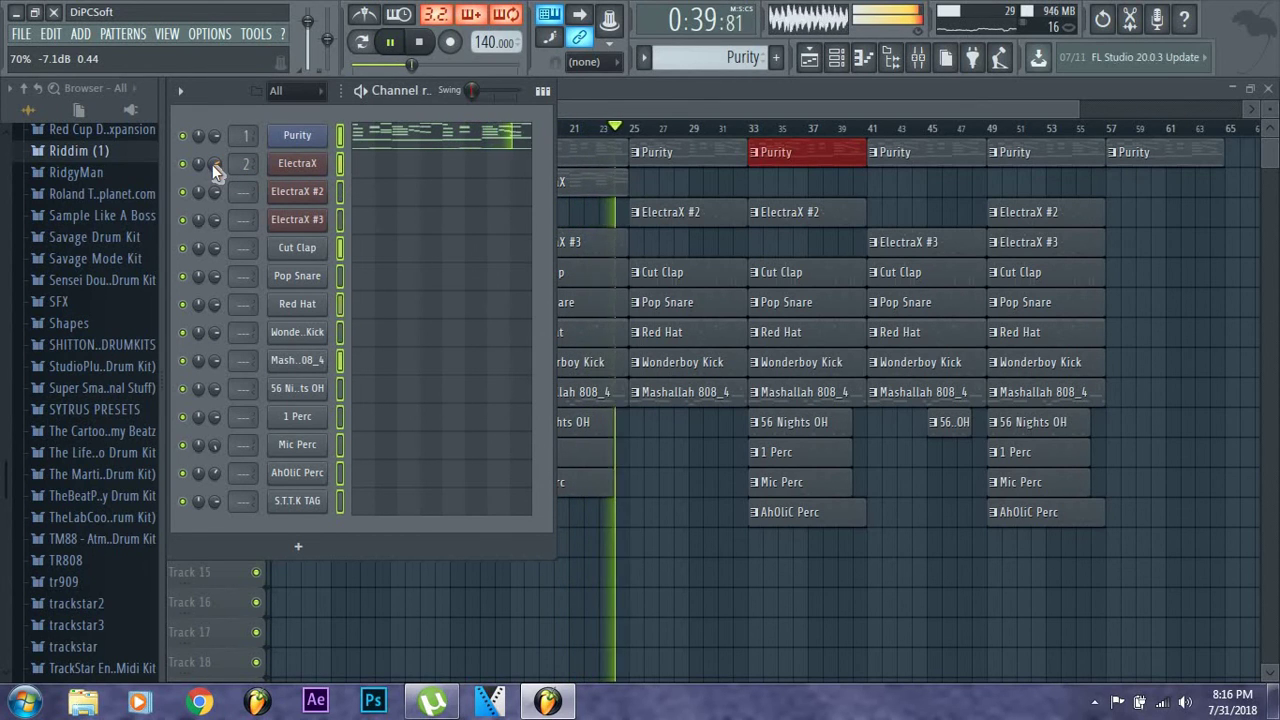
{"action": "left_click", "coordinate": [633, 91]}
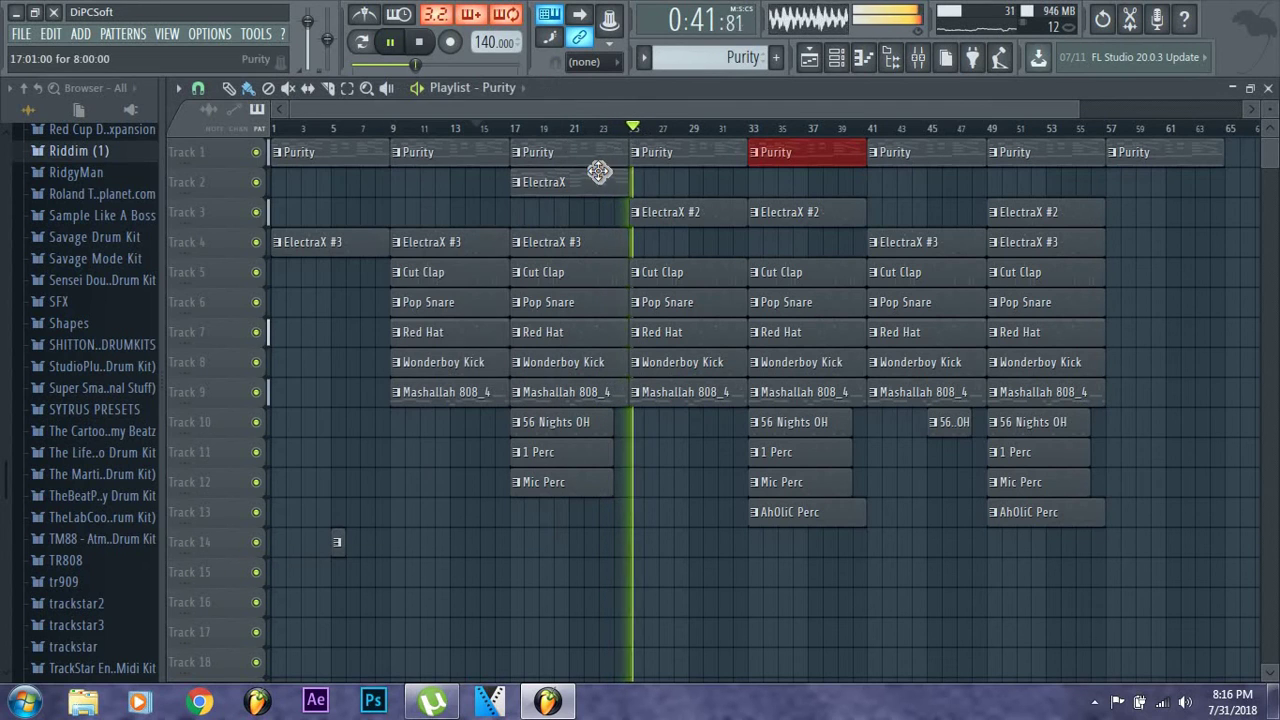
Place ElectraX clips at bars 25 and 33 on Track 2 and delete the Purity clips at those bars
{"action": "left_click", "coordinate": [604, 179]}
{"action": "left_click", "coordinate": [648, 183]}
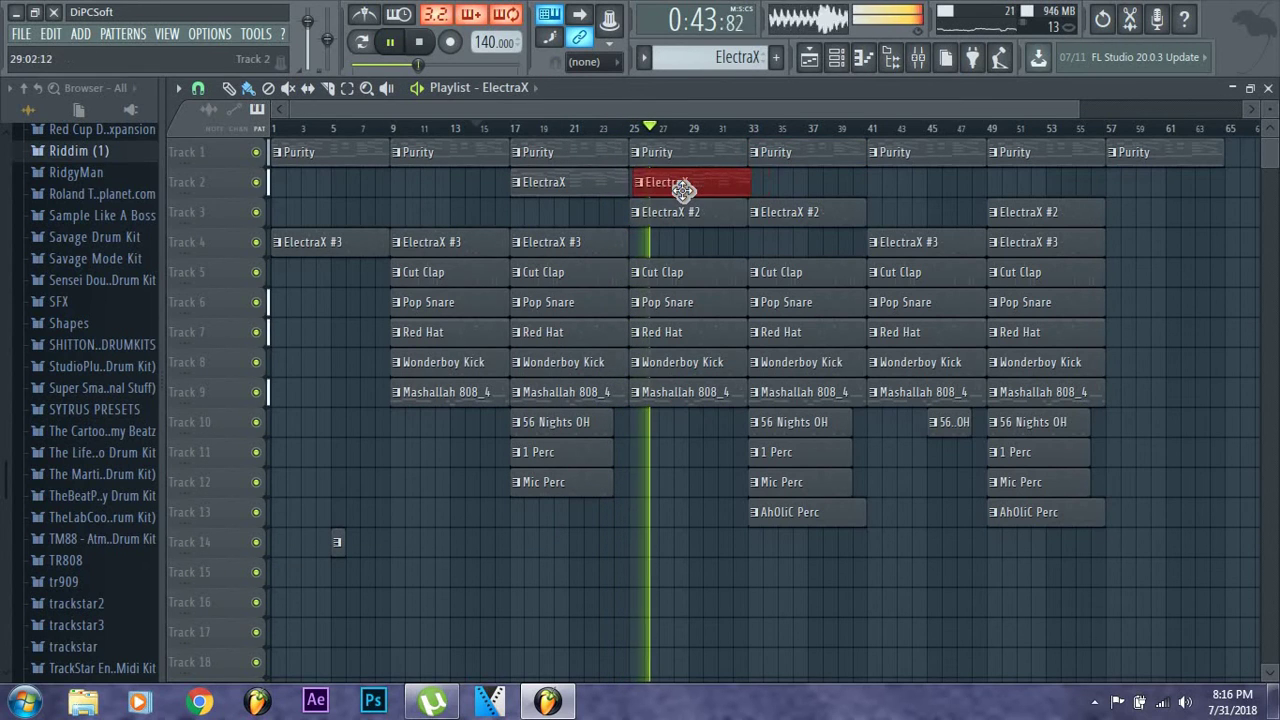
{"action": "left_click", "coordinate": [764, 184]}
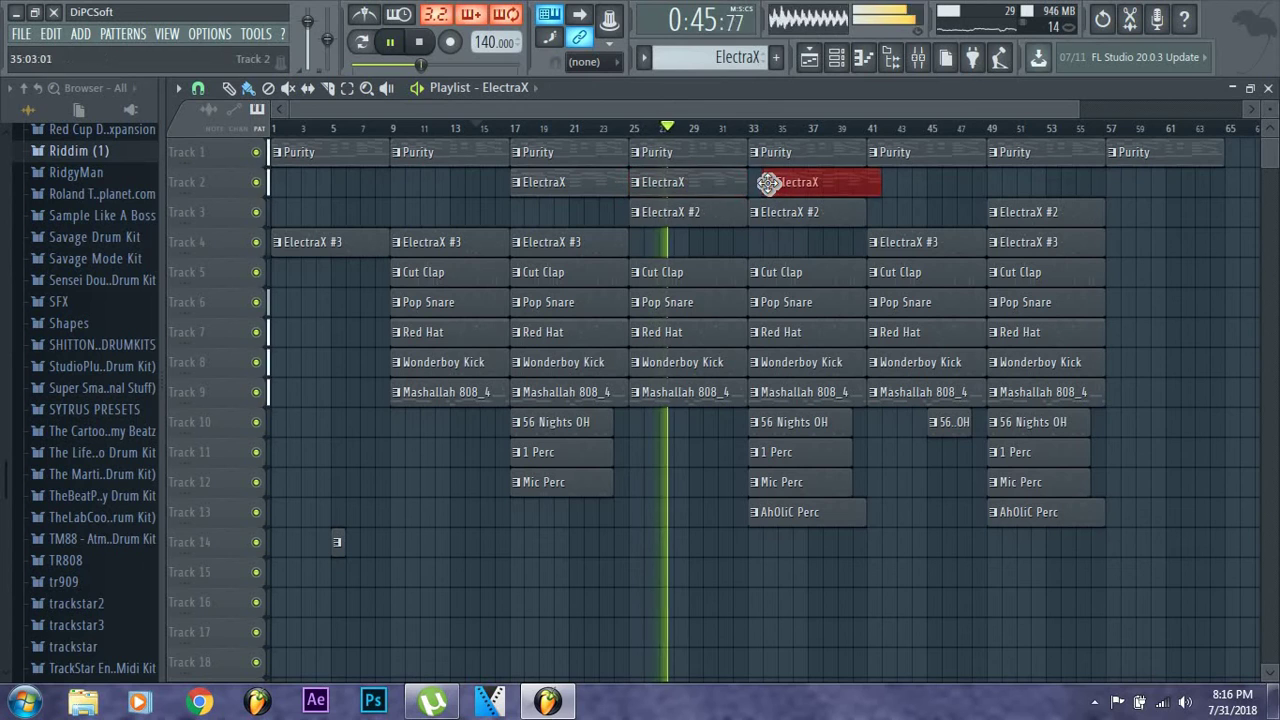
{"action": "right_click", "coordinate": [722, 160]}
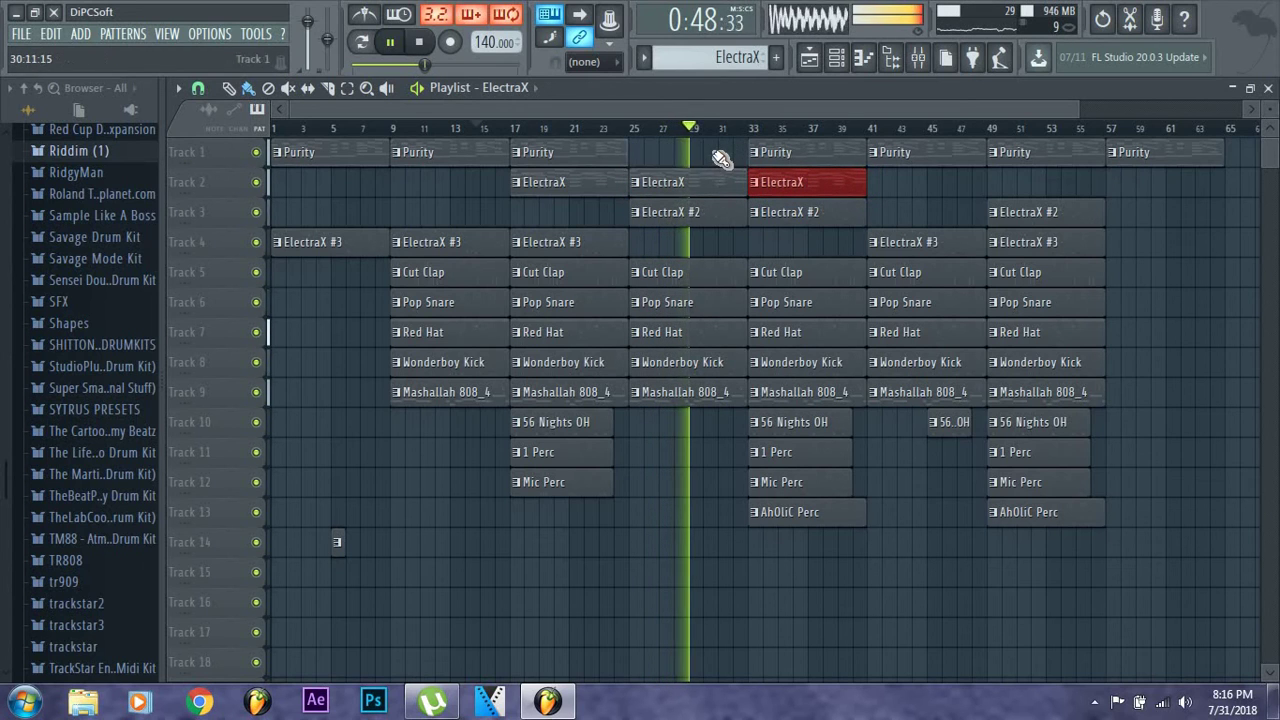
{"action": "right_click", "coordinate": [812, 162]}
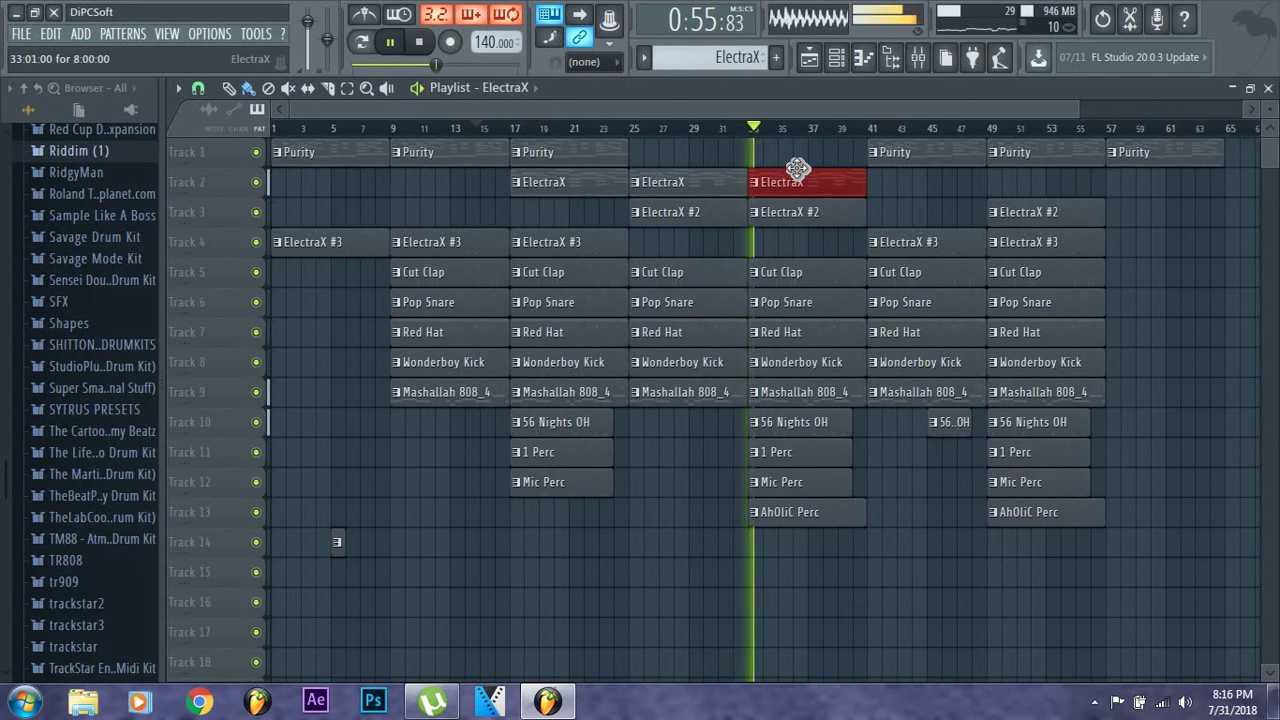
Add Purity clips at bars 25 and 33 on Track 1 above the ElectraX clips
{"action": "left_click", "coordinate": [914, 157]}
{"action": "left_click", "coordinate": [1147, 180]}
{"action": "left_click_drag", "start_coordinate": [1147, 180], "coordinate": [716, 148]}
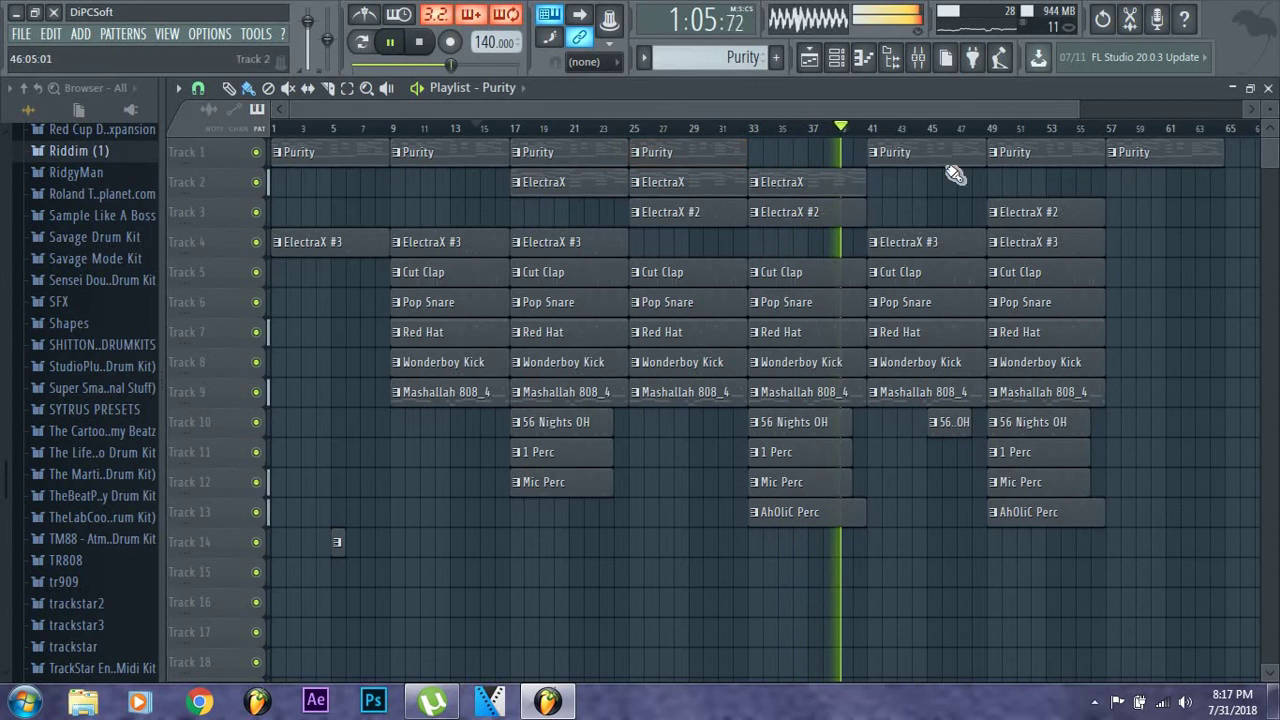
{"action": "left_click_drag", "start_coordinate": [955, 182], "coordinate": [811, 143]}
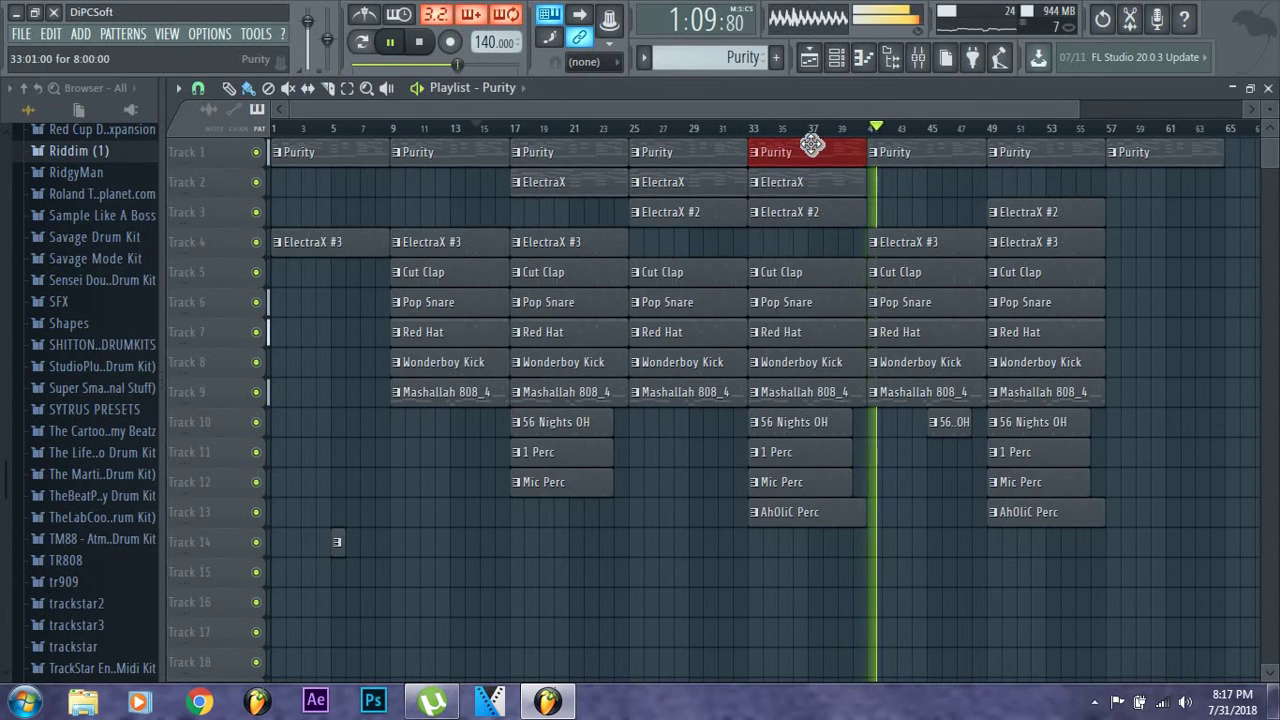
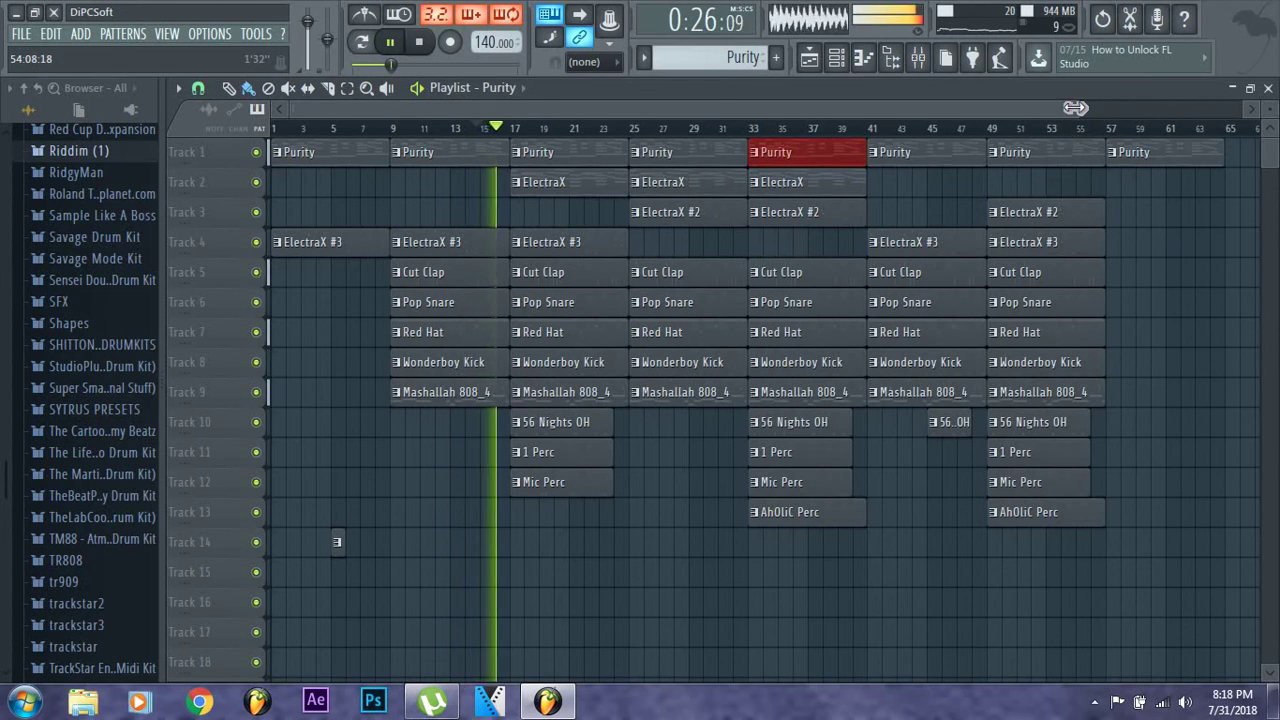
Set the playhead to the end of the last Purity clip and remove the stray Purity clips placed beyond it
{"action": "left_click_drag", "start_coordinate": [1078, 108], "coordinate": [1254, 108]}
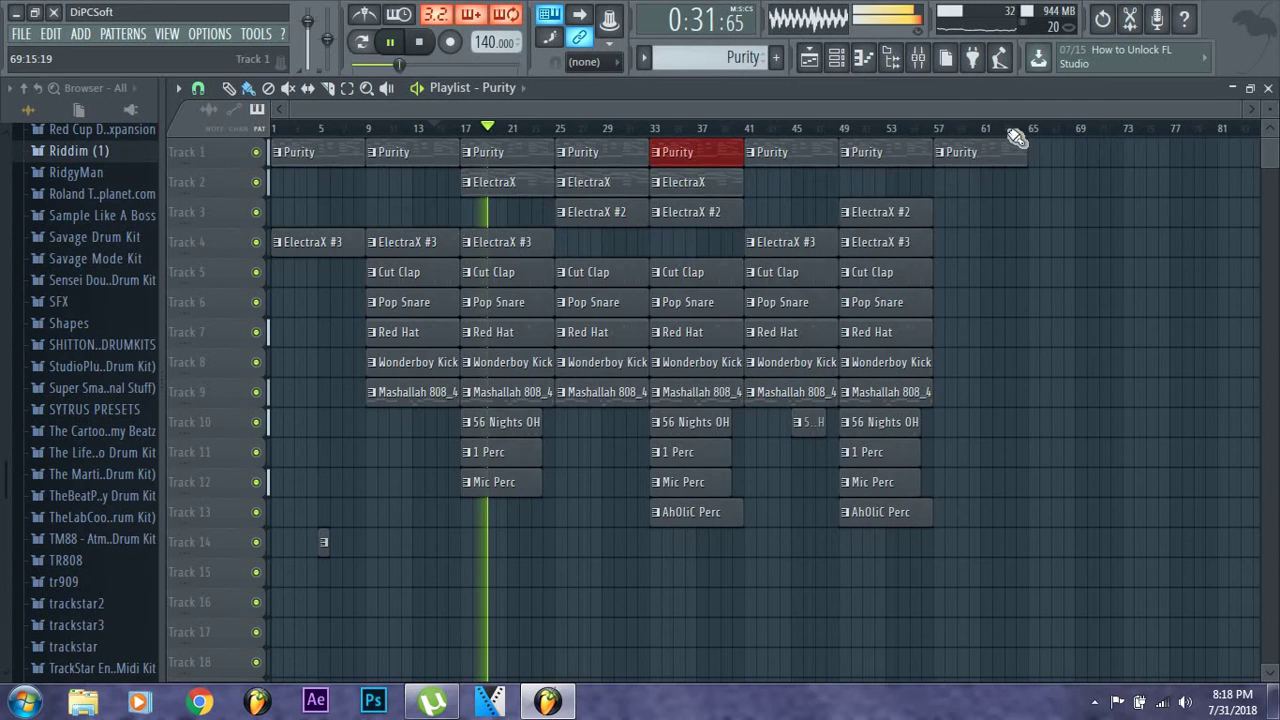
{"action": "key", "text": "space"}
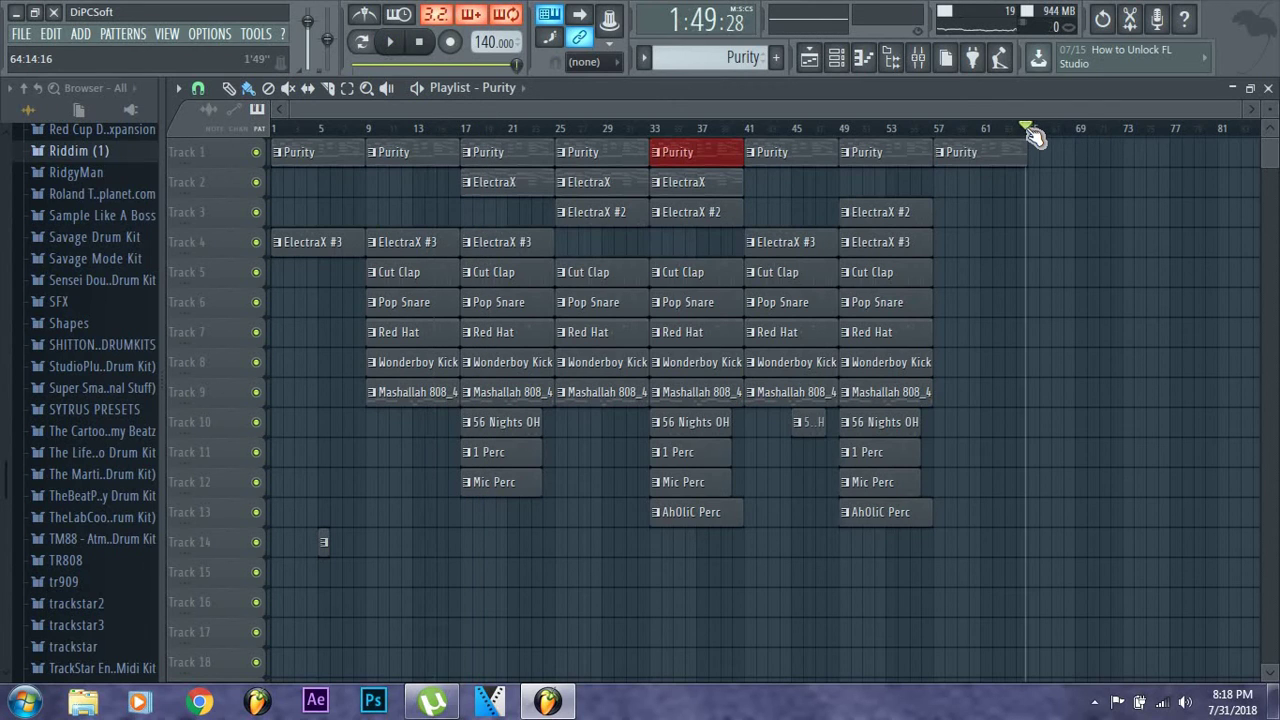
{"action": "key", "text": "space"}
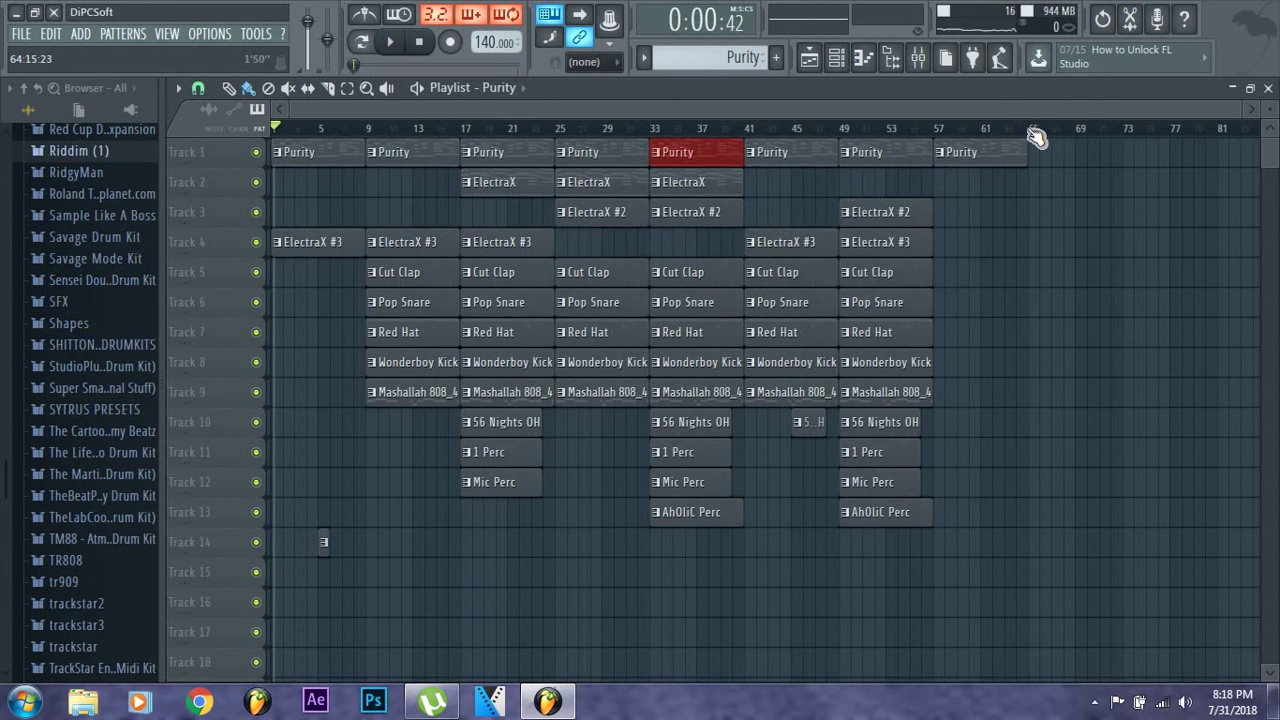
{"action": "left_click", "coordinate": [1052, 208]}
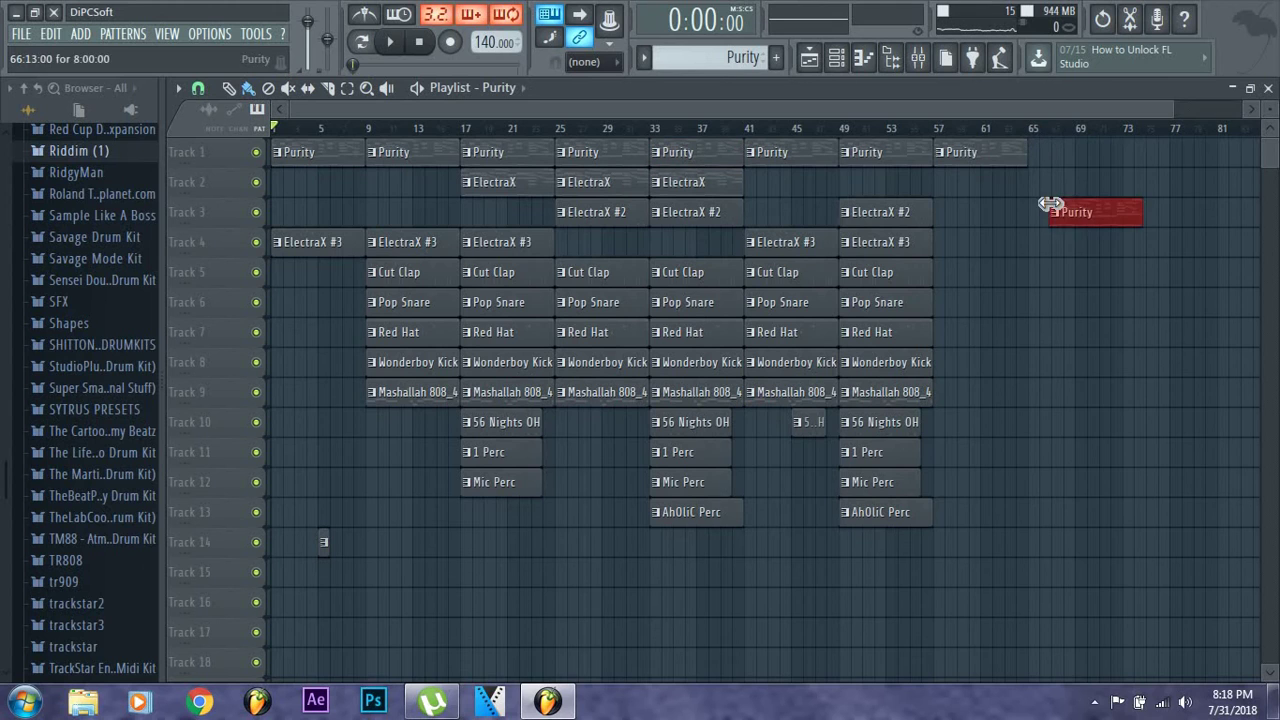
{"action": "right_click", "coordinate": [1066, 200]}
{"action": "left_click", "coordinate": [1060, 182]}
{"action": "left_click", "coordinate": [1030, 130]}
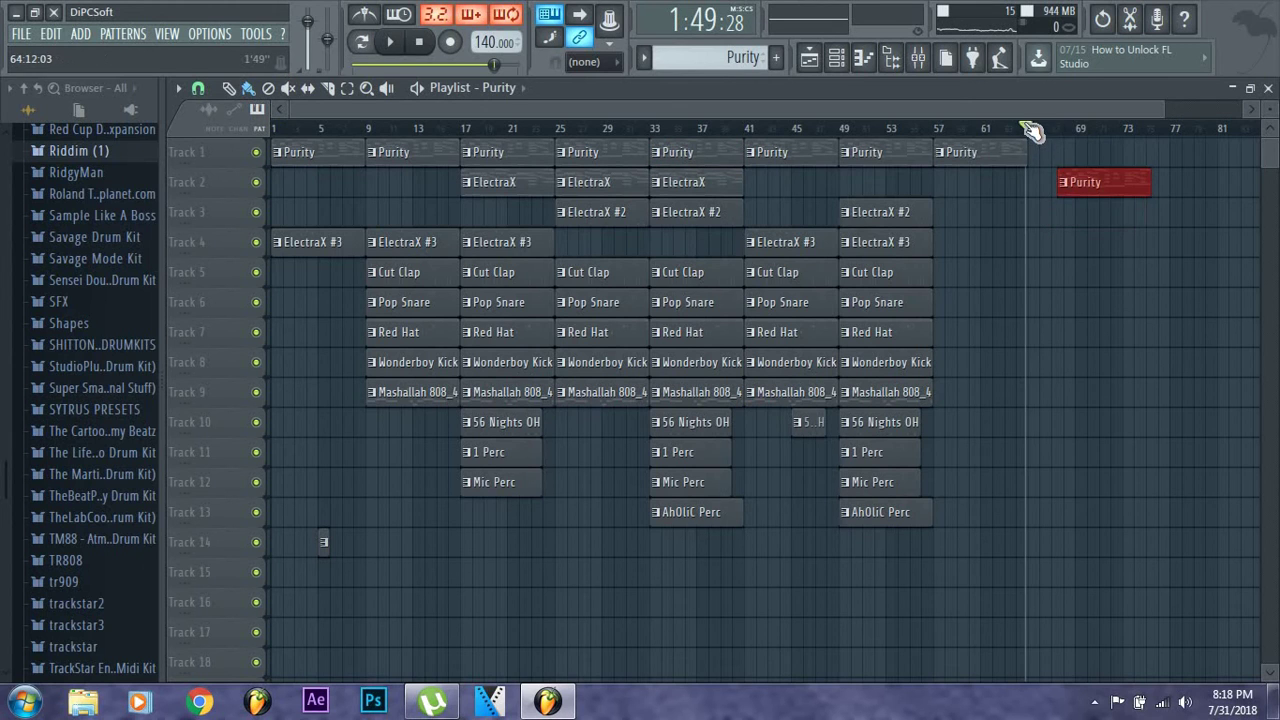
{"action": "right_click", "coordinate": [1078, 172]}
{"action": "key", "text": "space"}
{"action": "key", "text": "space"}
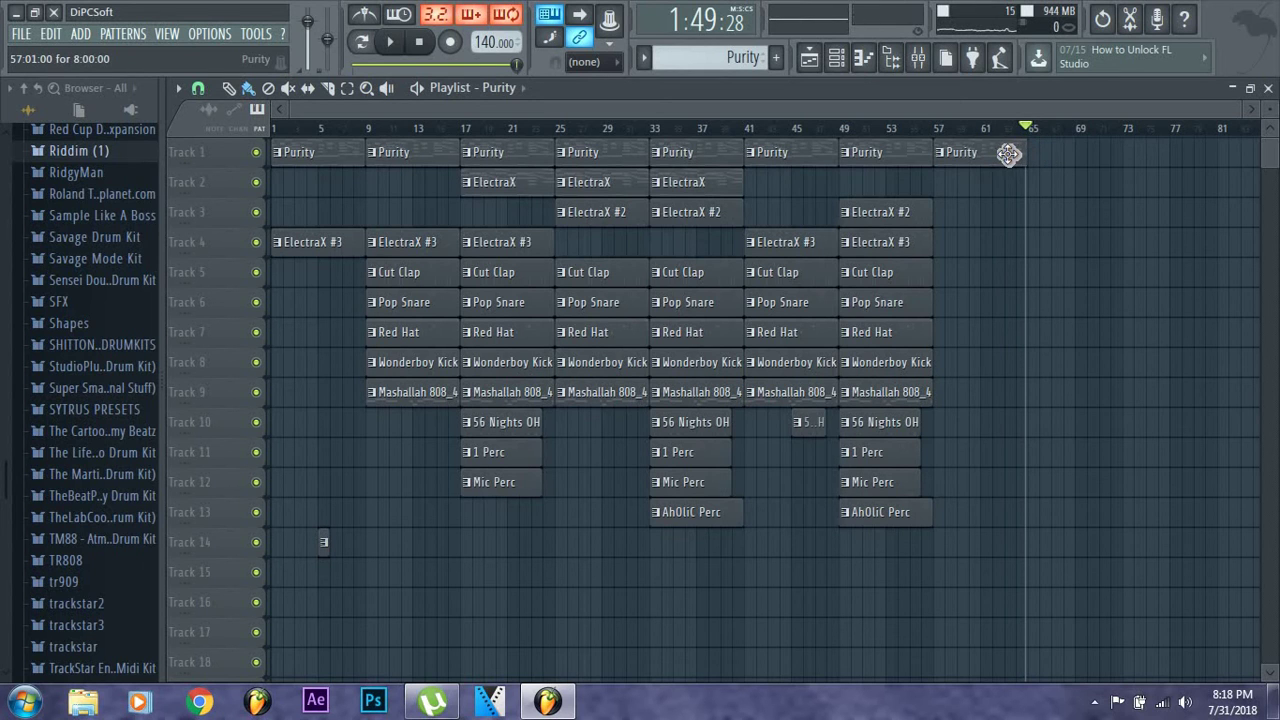
Extend the arrangement with Purity clips at bars 65, 73, 81 and 89, ElectraX at 65, 73 and 81, and ElectraX #2 at 81
{"action": "scroll", "coordinate": [990, 120], "scroll_direction": "right", "scroll_amount": 6}
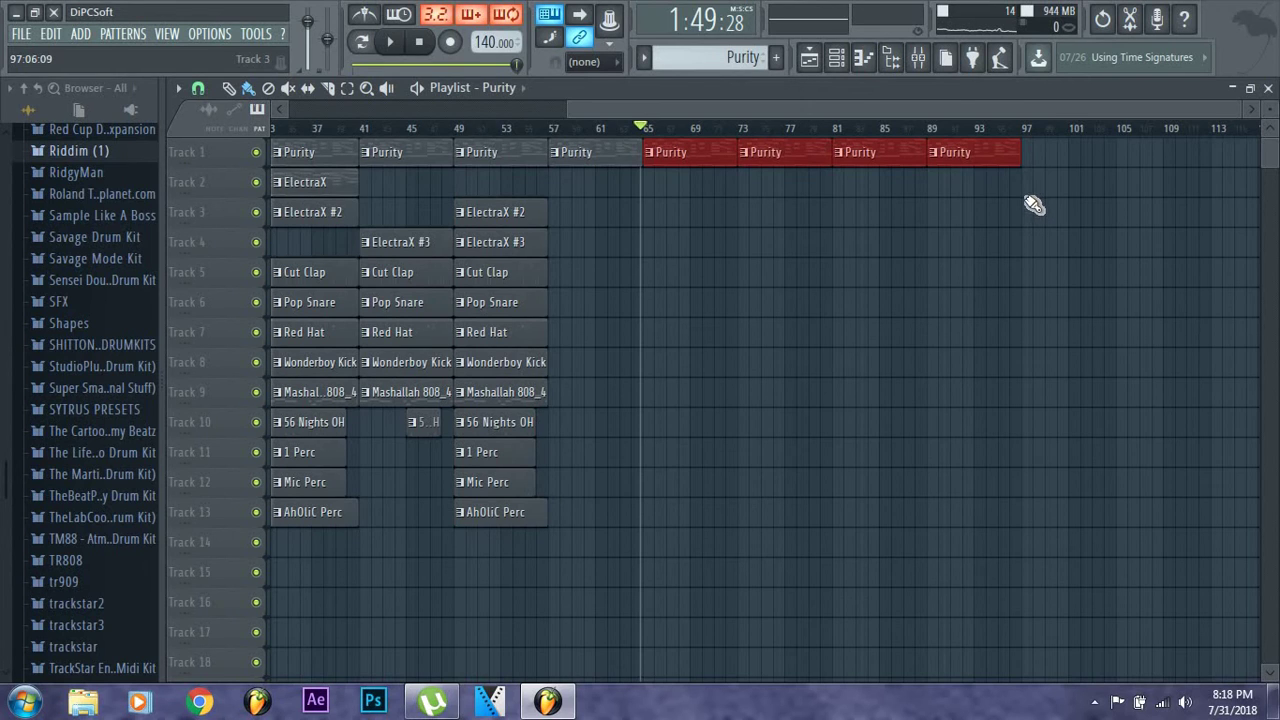
{"action": "left_click", "coordinate": [327, 181]}
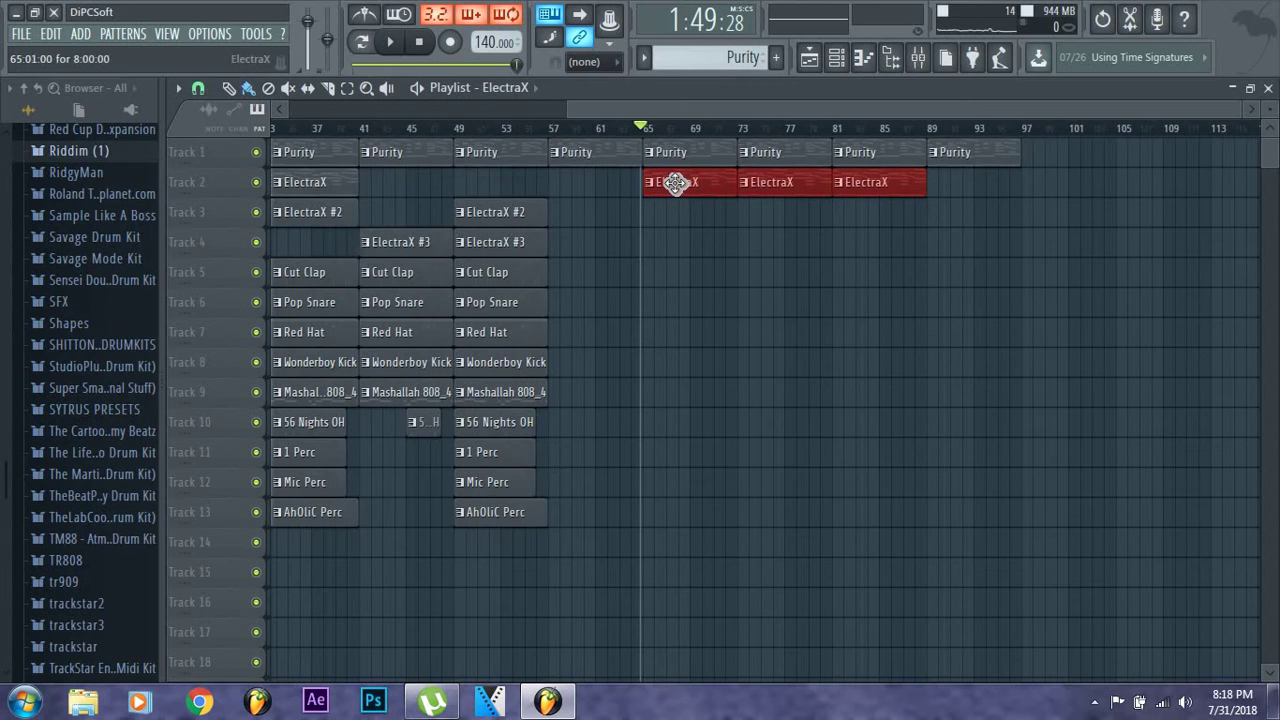
{"action": "left_click", "coordinate": [352, 222]}
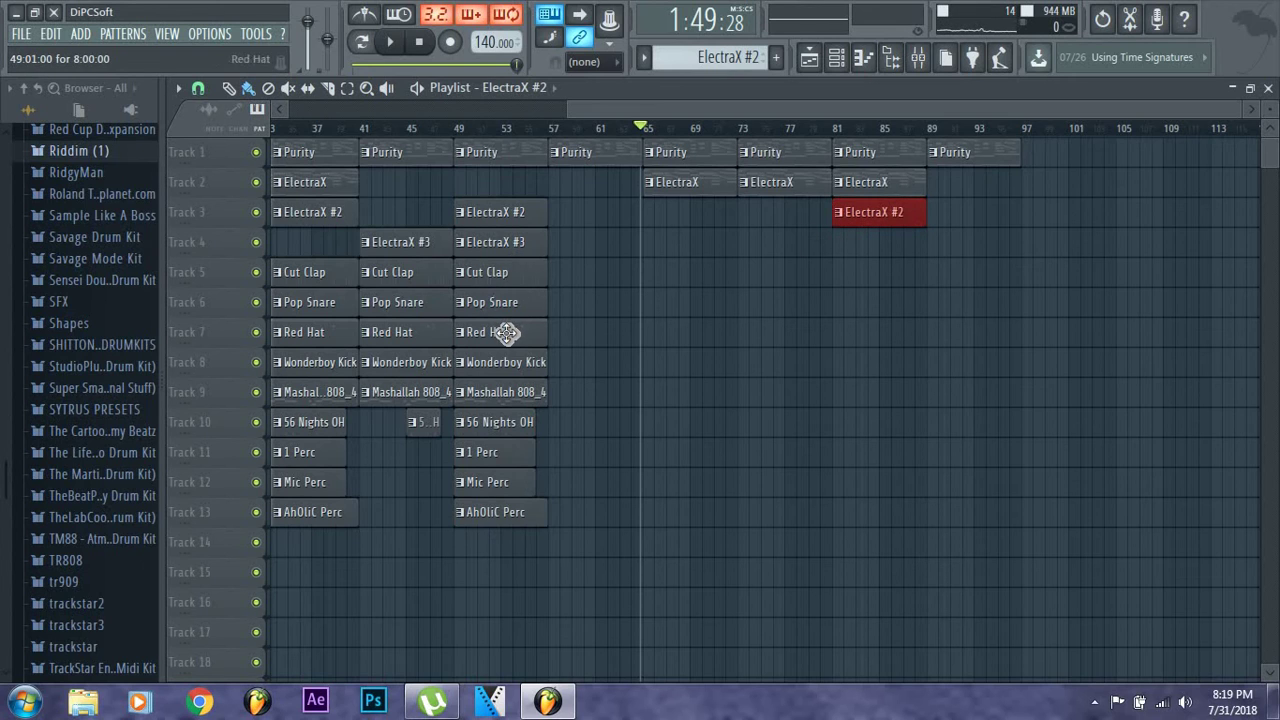
{"action": "left_click", "coordinate": [537, 398]}
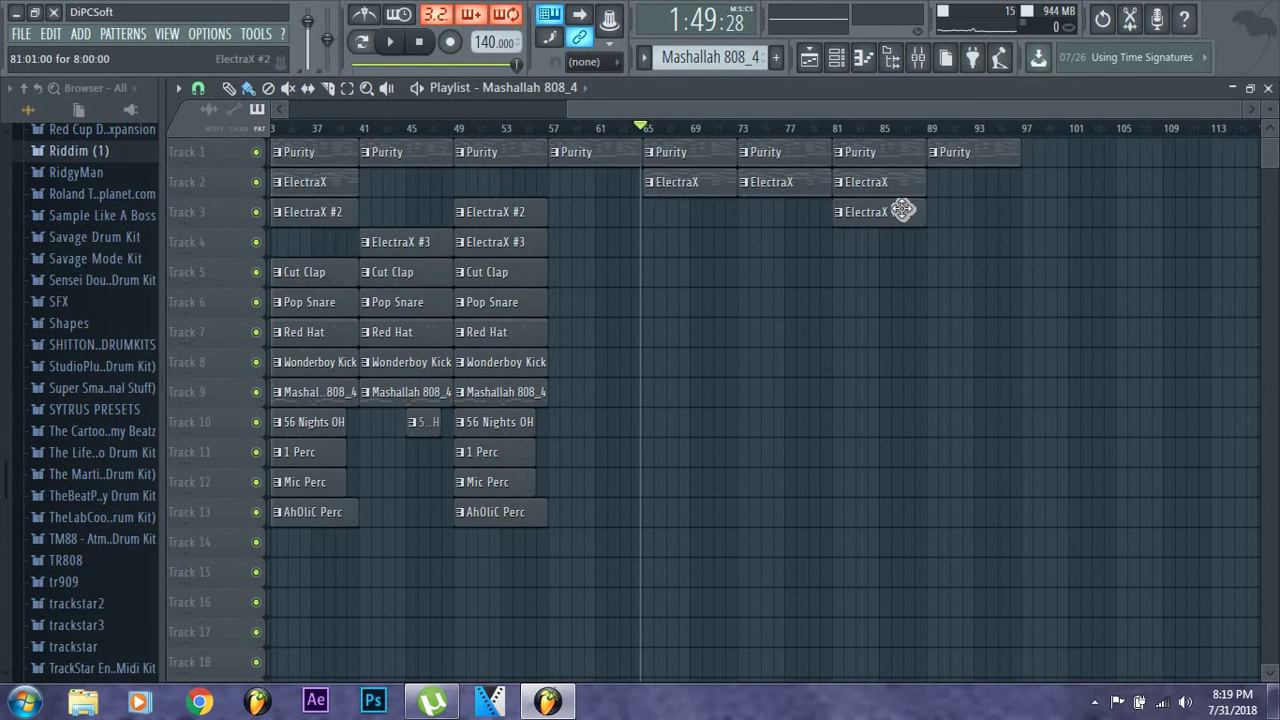
Shift the new ElectraX and ElectraX #2 clips eight bars later, add a Purity clip at bar 97 and play the extended section
{"action": "left_click_drag", "start_coordinate": [926, 192], "coordinate": [790, 197]}
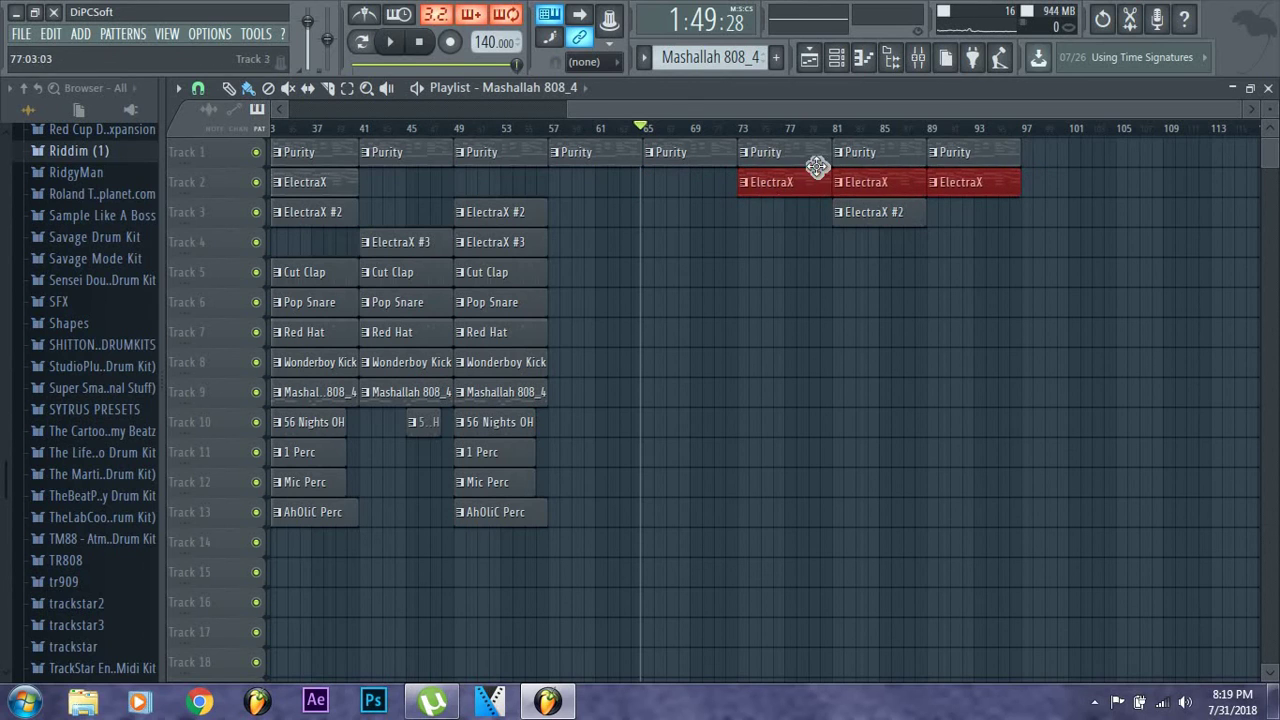
{"action": "left_click_drag", "start_coordinate": [988, 156], "coordinate": [1069, 162]}
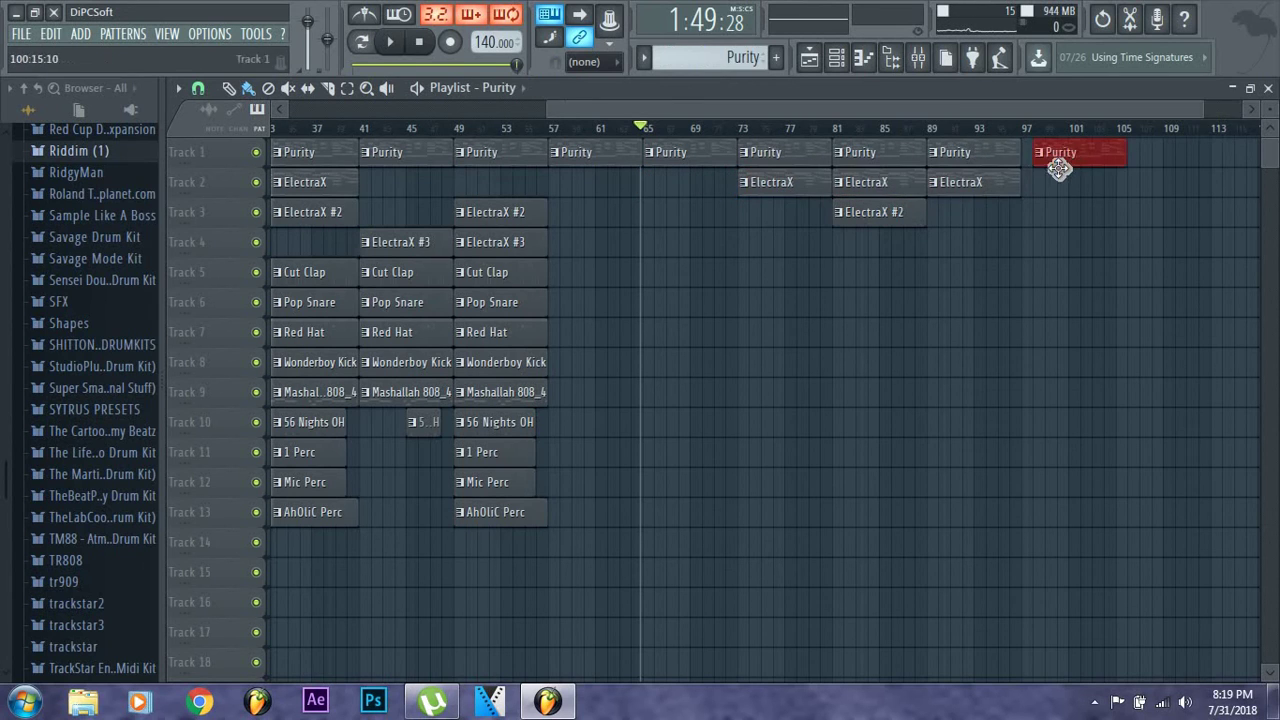
{"action": "left_click_drag", "start_coordinate": [885, 225], "coordinate": [997, 232]}
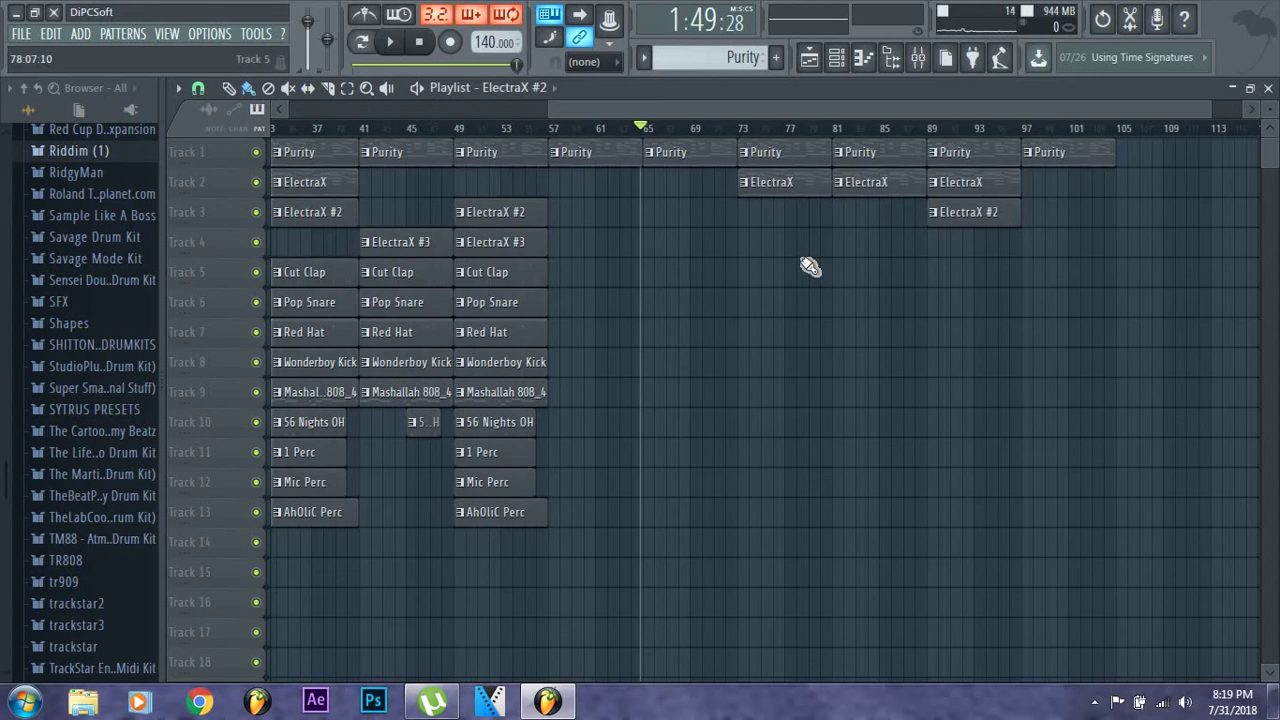
{"action": "key", "text": "space"}
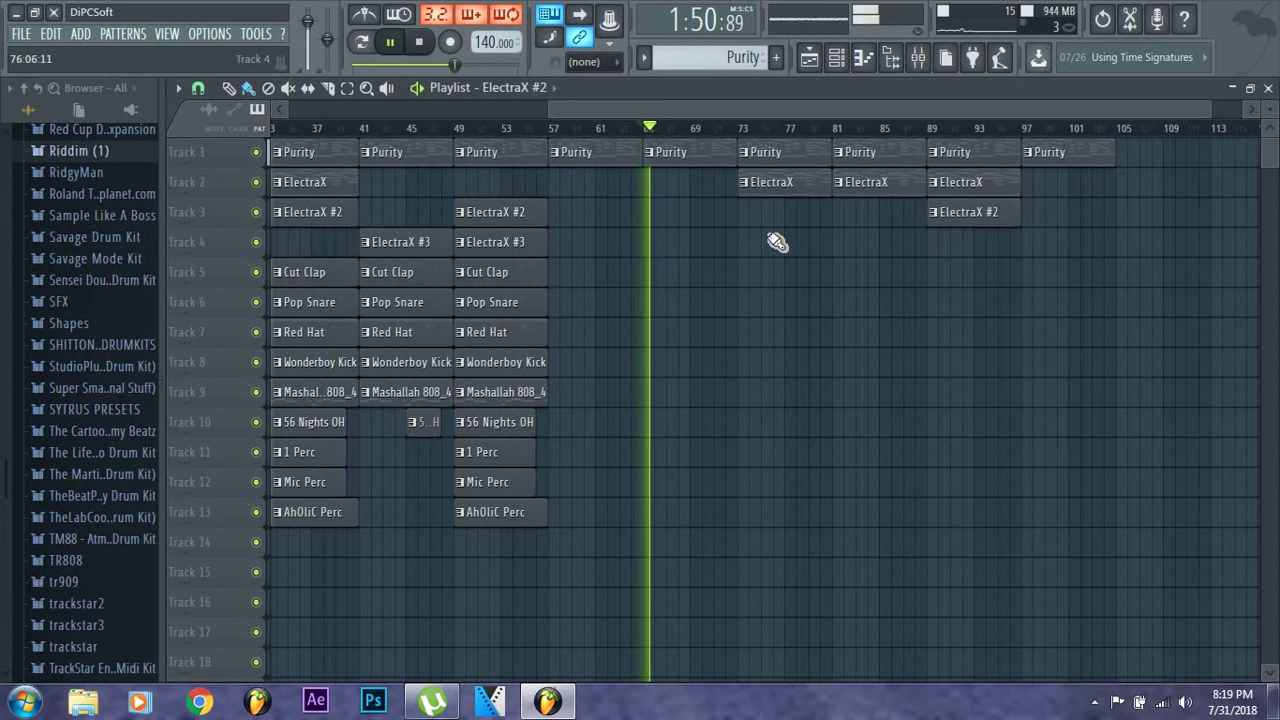
Add Mashallah 808_4 clips on Track 9 at bars 73, 81, 89 and 97, and Wonderboy Kick clips on Track 10 at 73, 81 and 97
{"action": "left_click", "coordinate": [508, 392]}
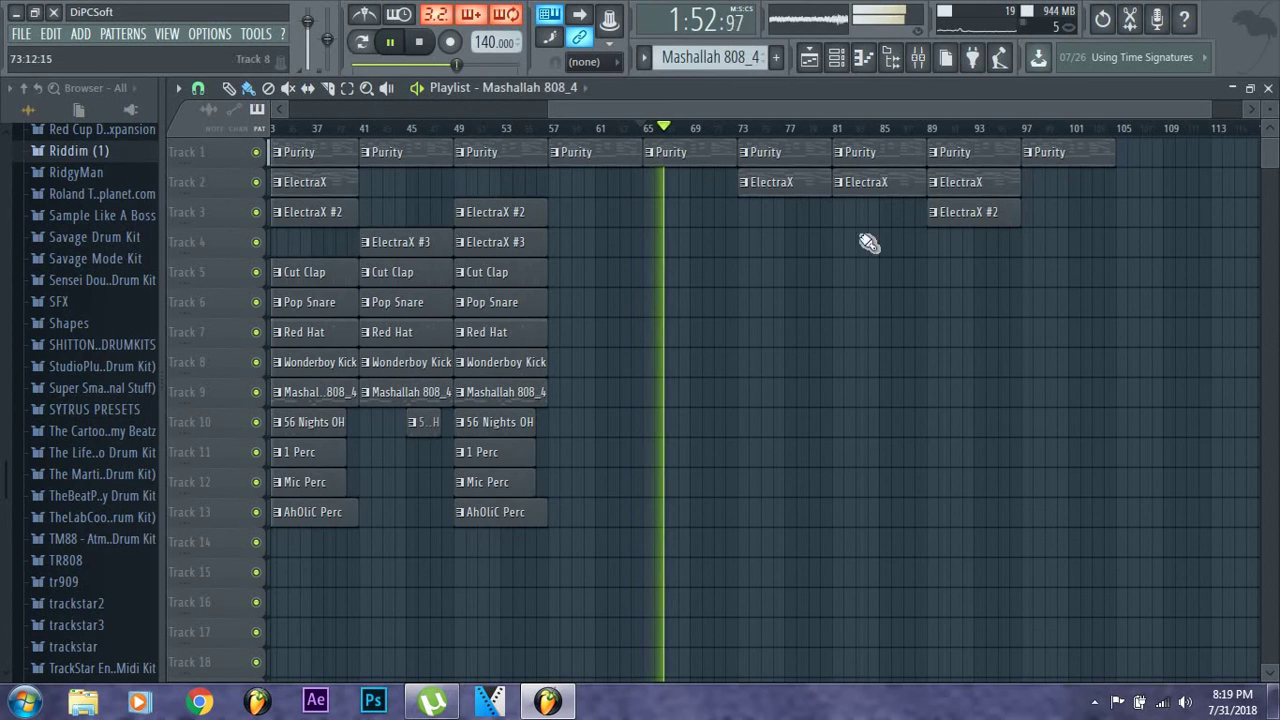
{"action": "left_click", "coordinate": [752, 395]}
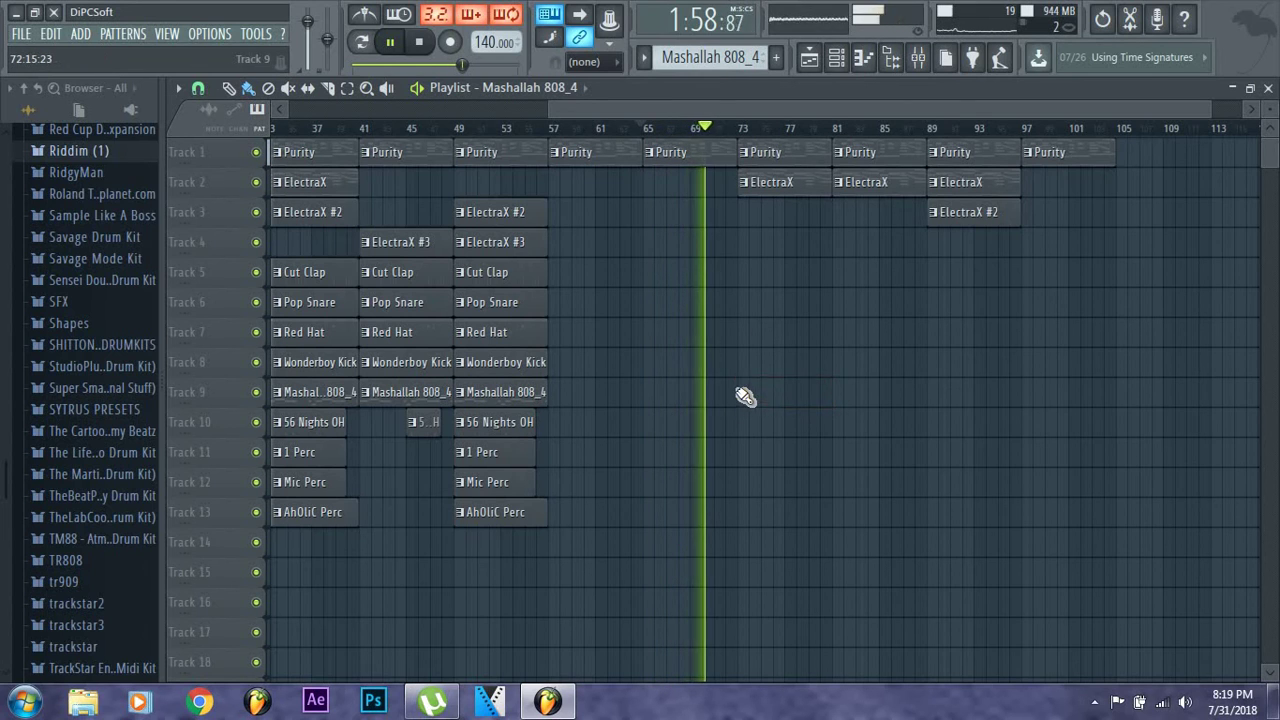
{"action": "left_click", "coordinate": [840, 395]}
{"action": "left_click_drag", "start_coordinate": [940, 398], "coordinate": [1057, 400]}
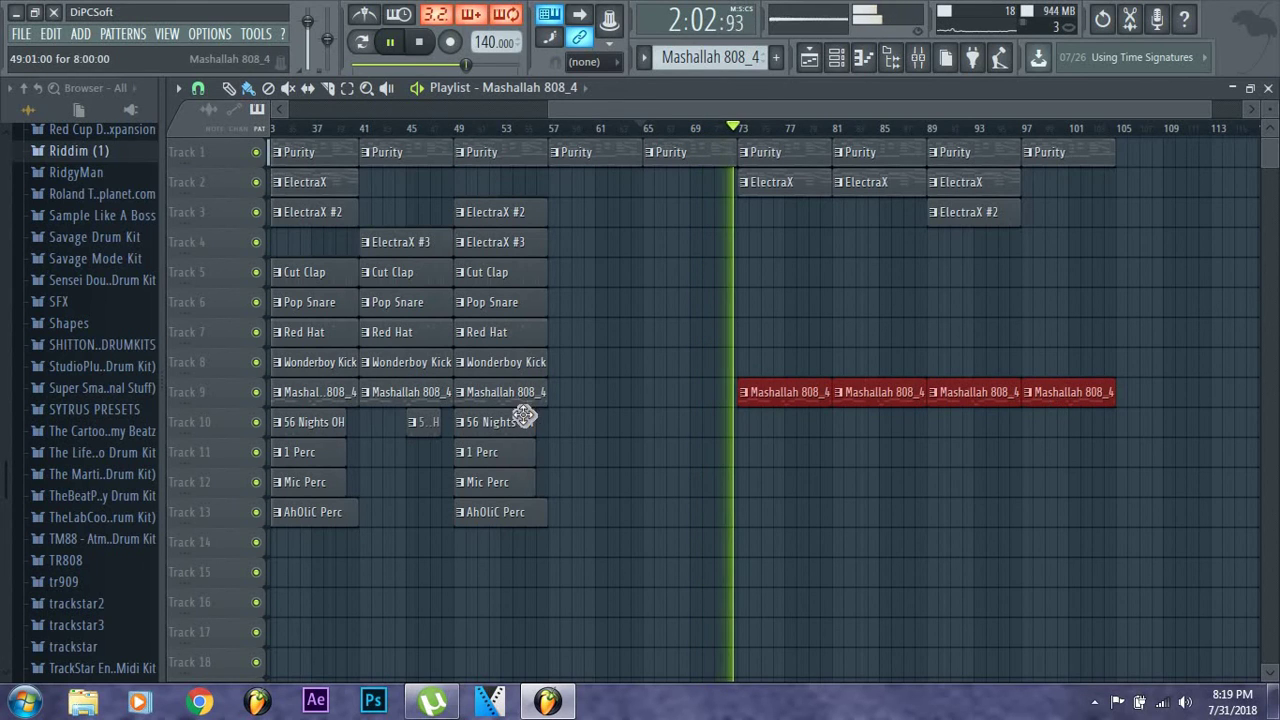
{"action": "left_click", "coordinate": [509, 363]}
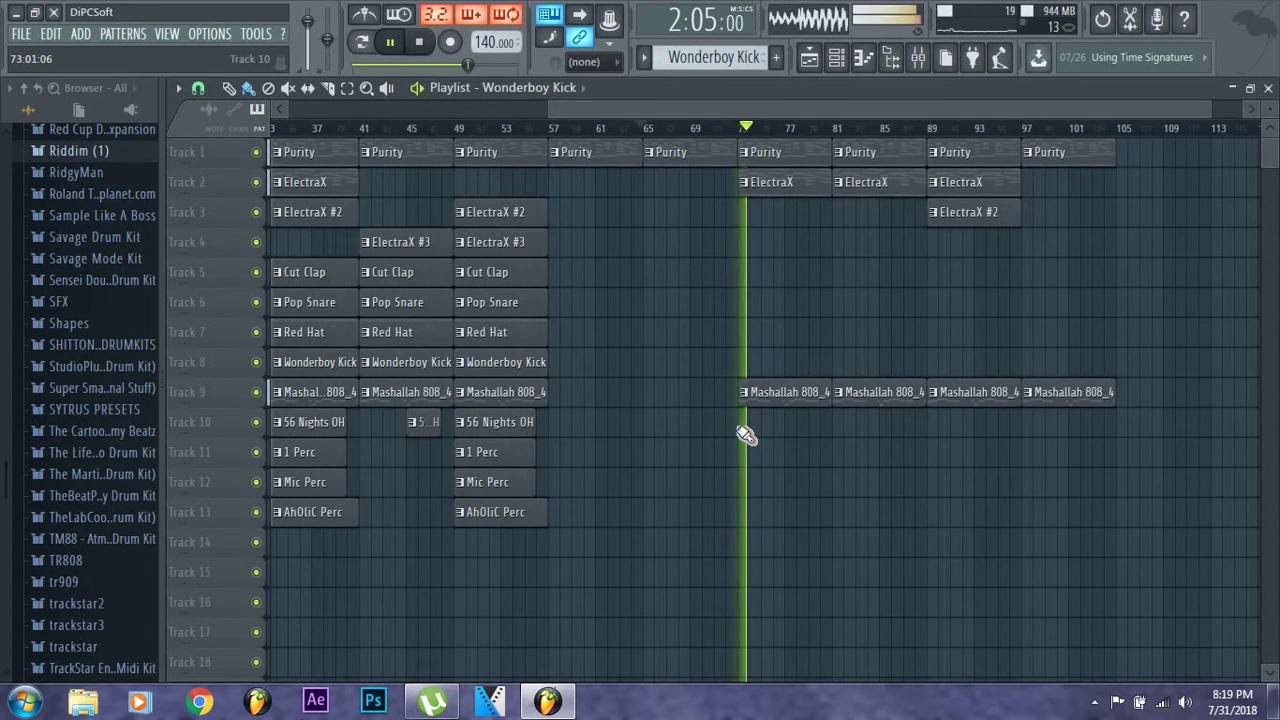
{"action": "left_click", "coordinate": [743, 432]}
{"action": "left_click", "coordinate": [851, 437]}
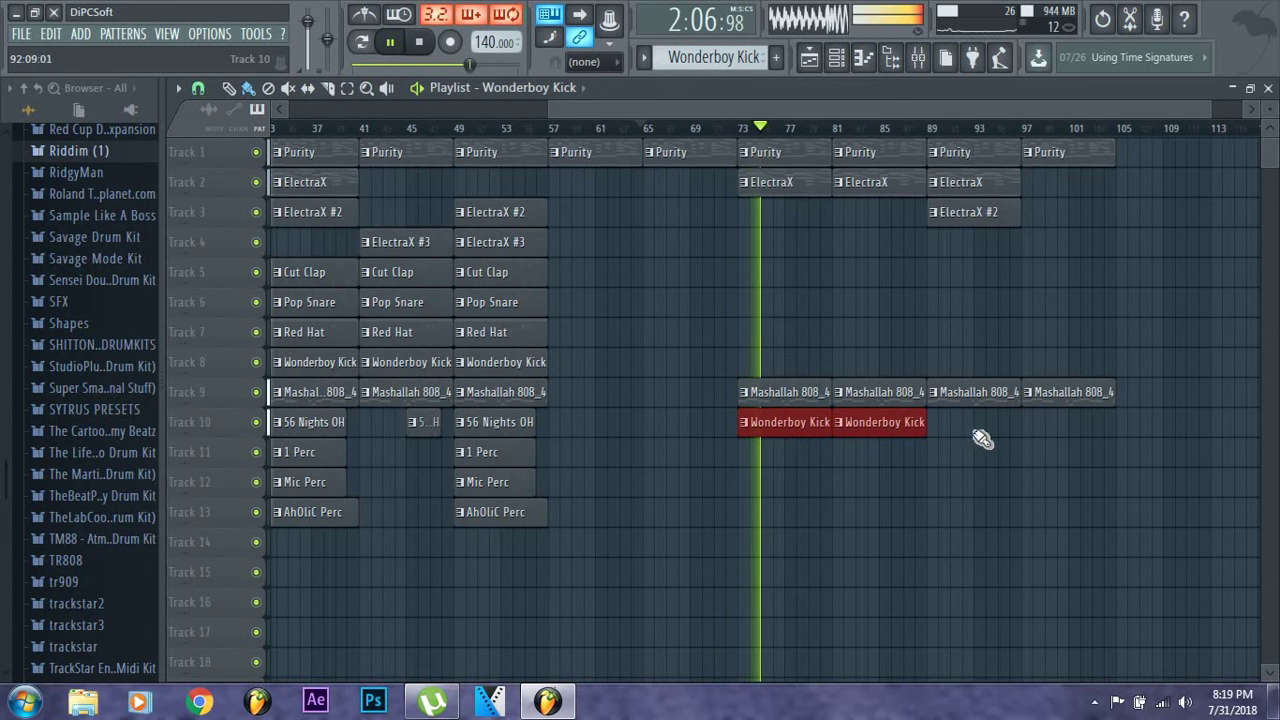
{"action": "left_click", "coordinate": [1022, 426]}
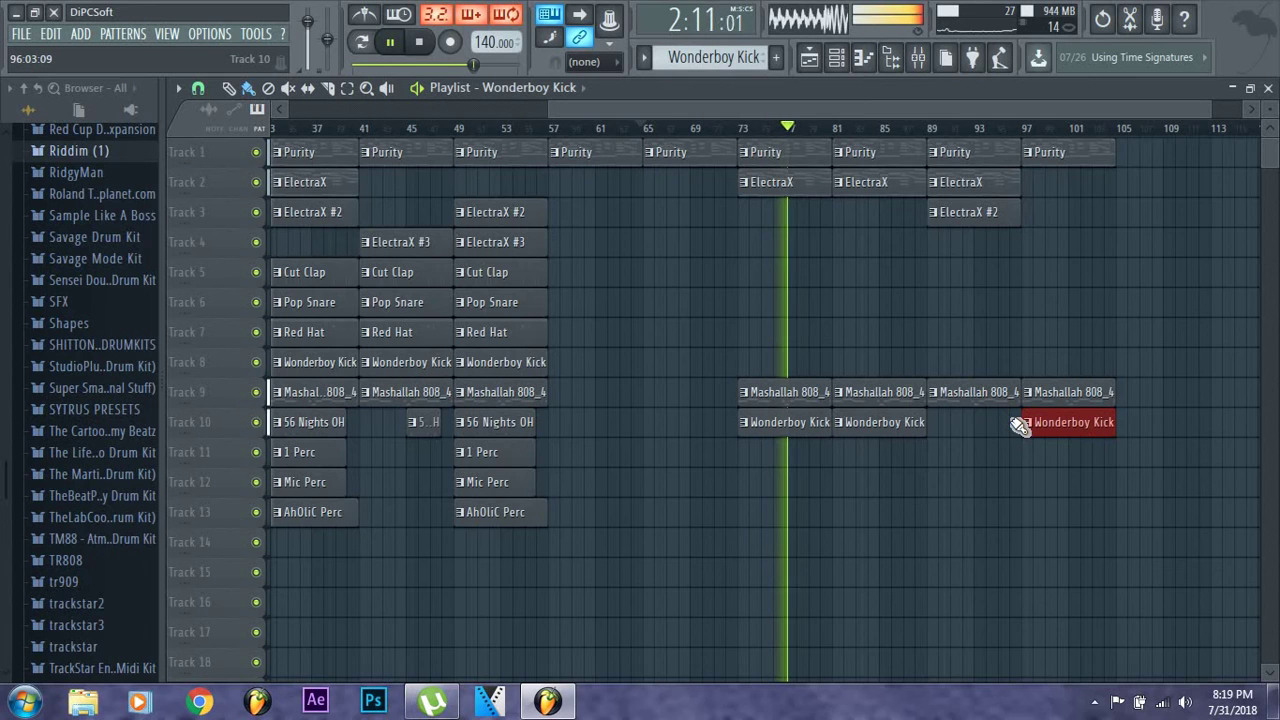
Add Cut Clap clips on Track 5 at bars 73, 81, 89 and 97, and Pop Snare clips on Track 6 at 73, 81 and 97
{"action": "left_click", "coordinate": [520, 277]}
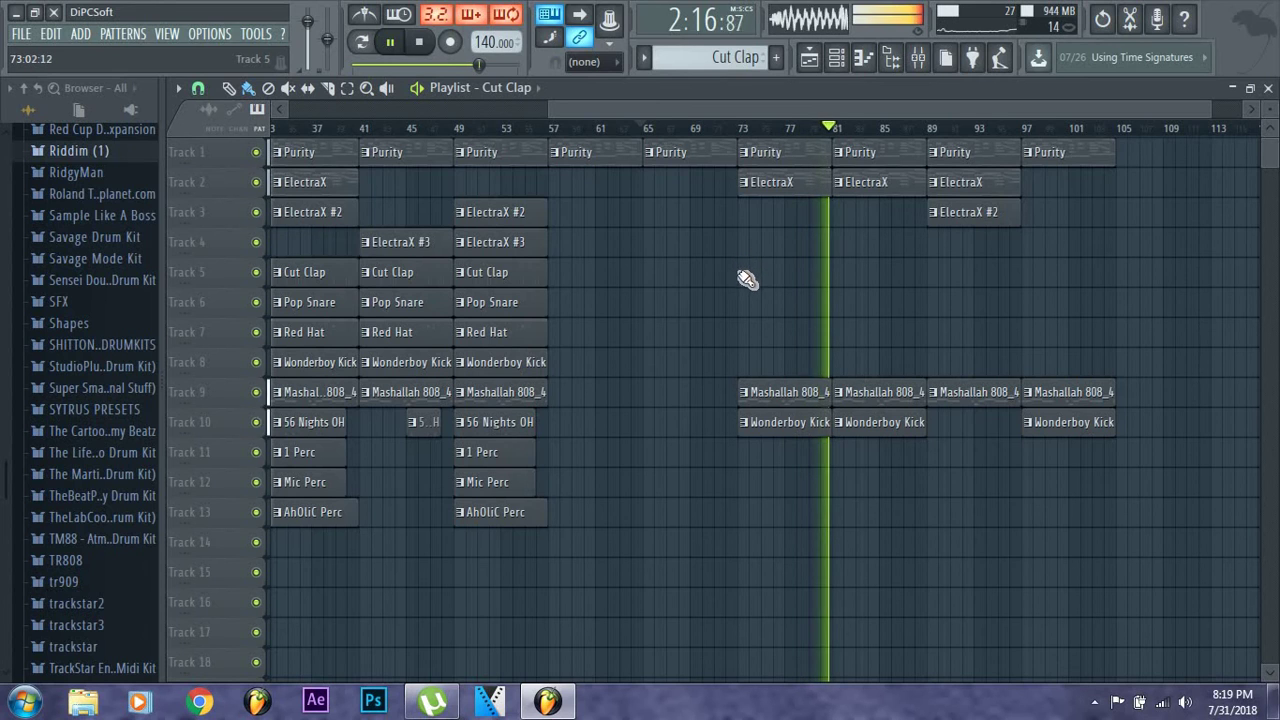
{"action": "left_click_drag", "start_coordinate": [743, 274], "coordinate": [1085, 295]}
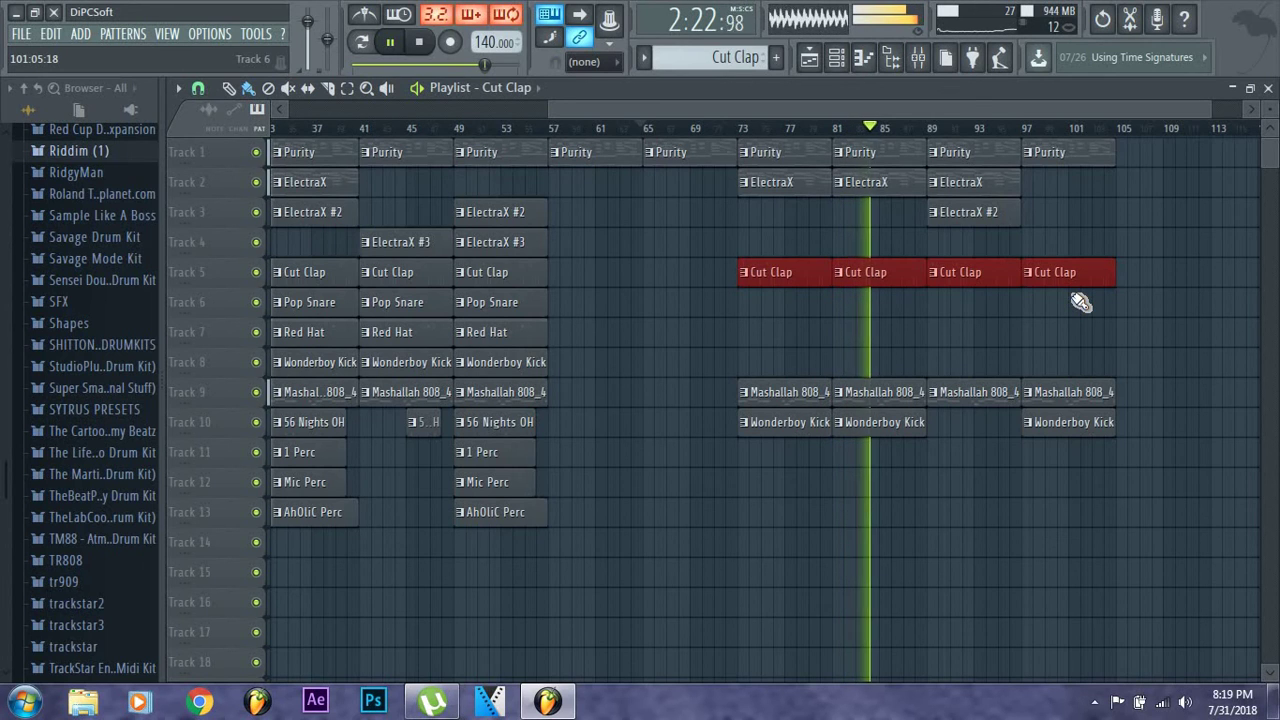
{"action": "left_click", "coordinate": [524, 302]}
{"action": "left_click", "coordinate": [750, 312]}
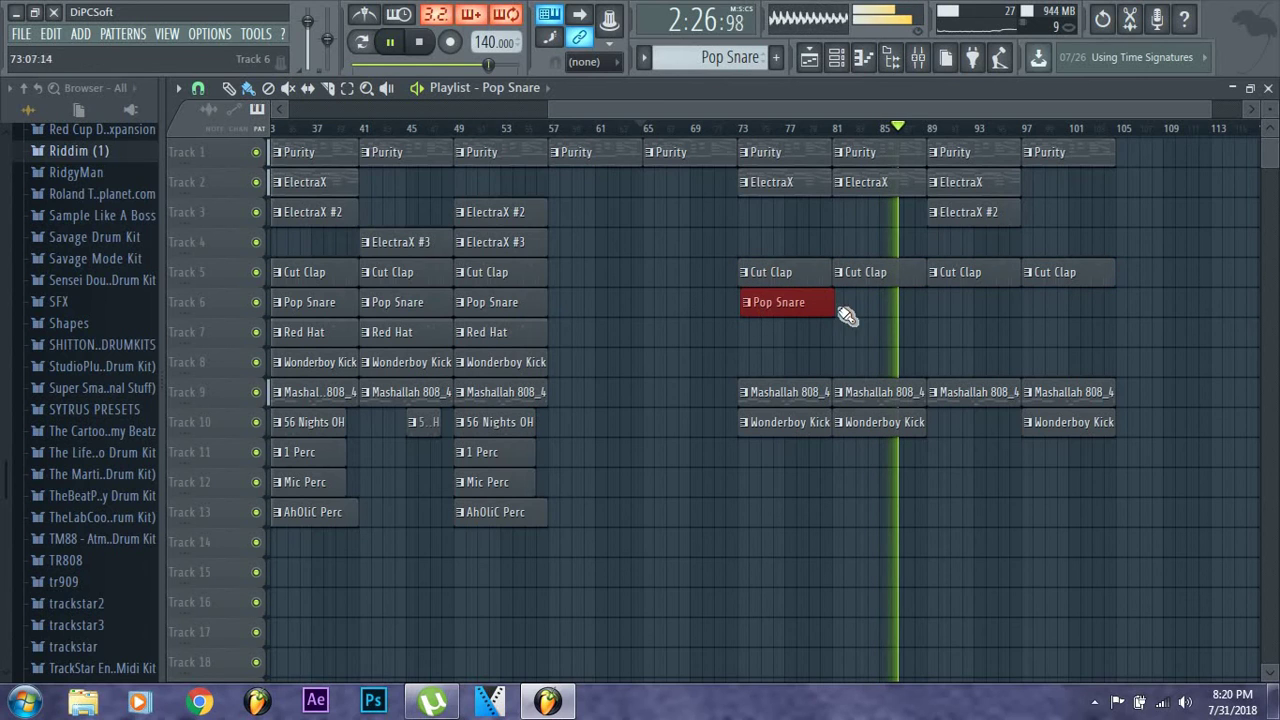
{"action": "left_click", "coordinate": [850, 310]}
{"action": "left_click", "coordinate": [1025, 305]}
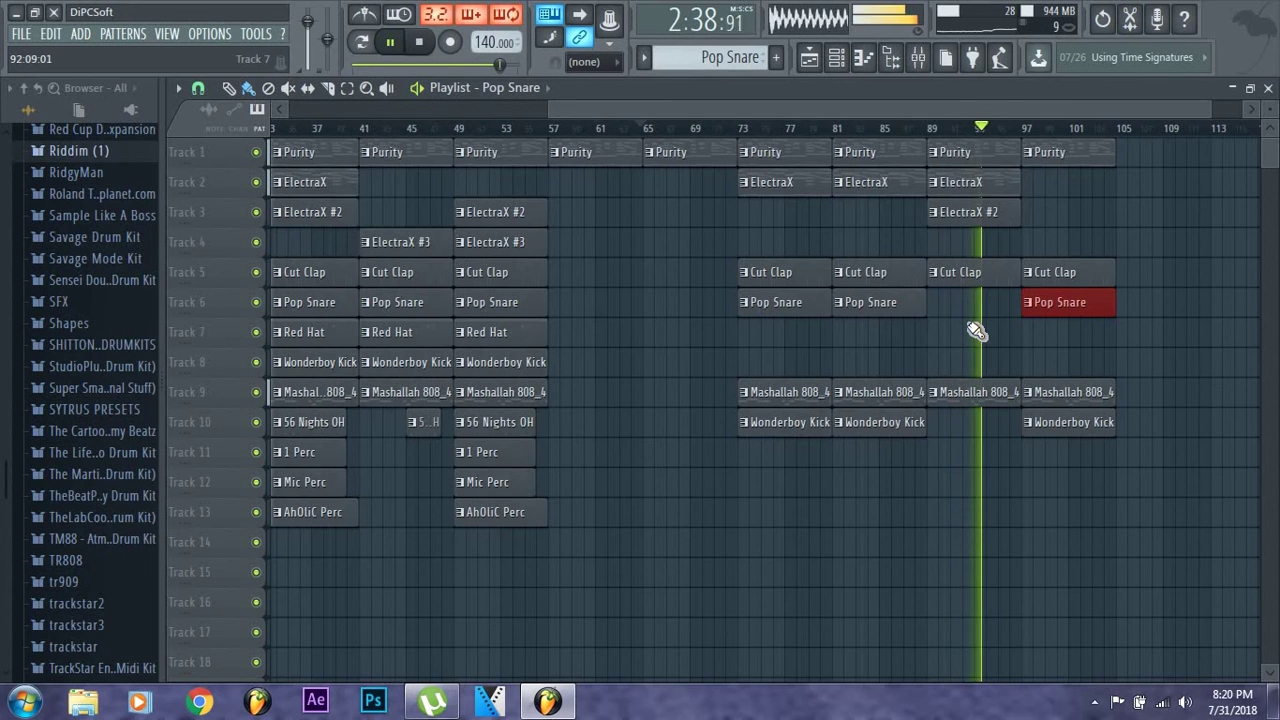
Remove the ElectraX clip at bar 73 and clear all other clips from Tracks 1 to 13, keeping the tag clip on Track 14
{"action": "right_click", "coordinate": [808, 192]}
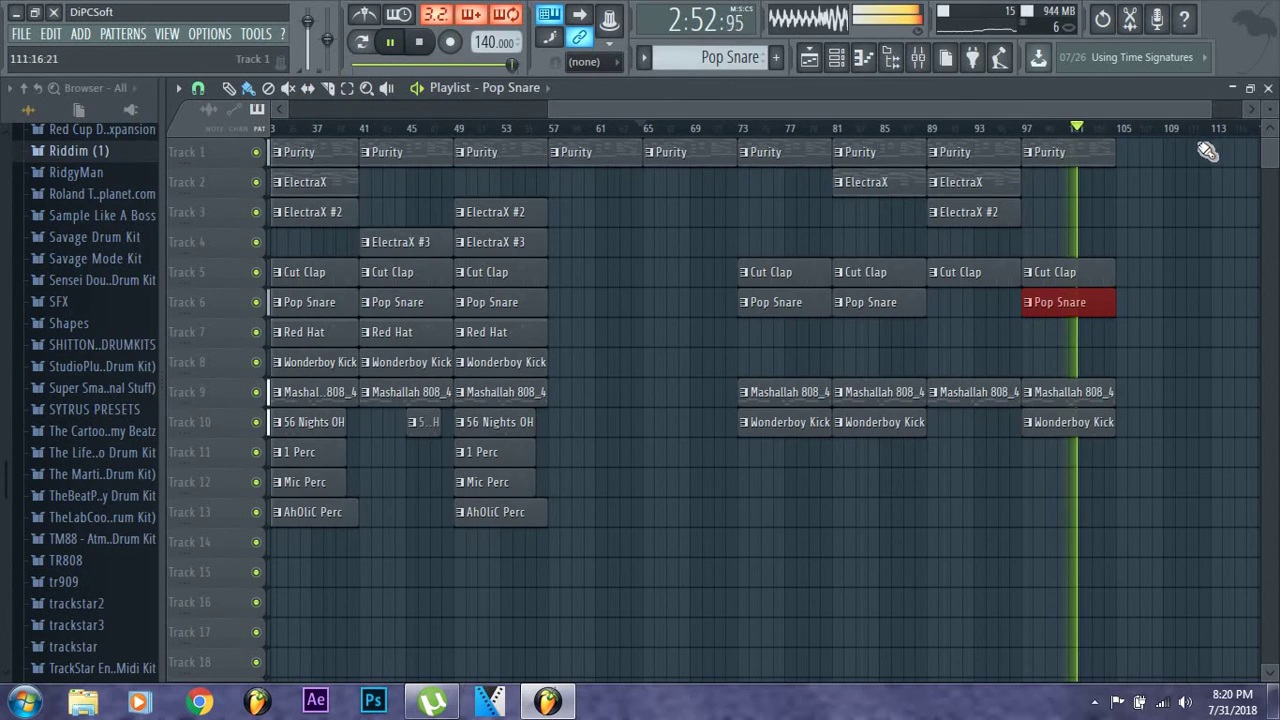
{"action": "left_click_drag", "start_coordinate": [1193, 127], "coordinate": [5, 612]}
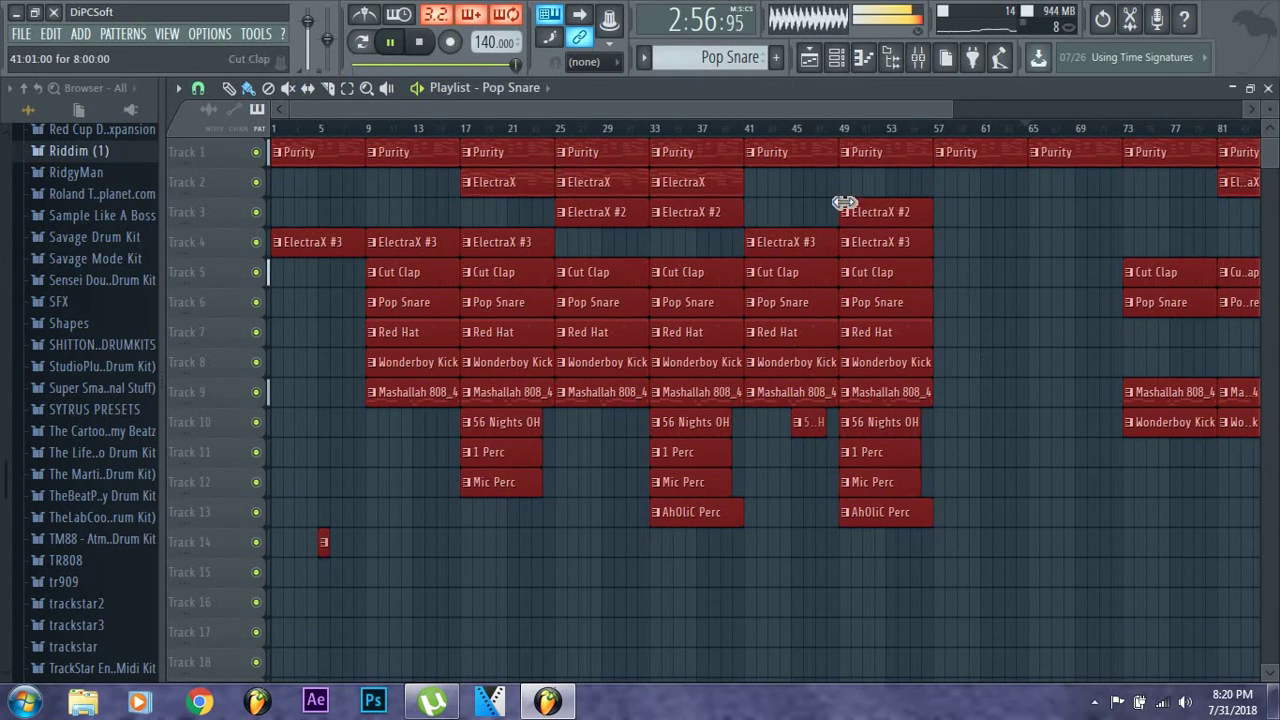
{"action": "left_click_drag", "start_coordinate": [953, 104], "coordinate": [1240, 104]}
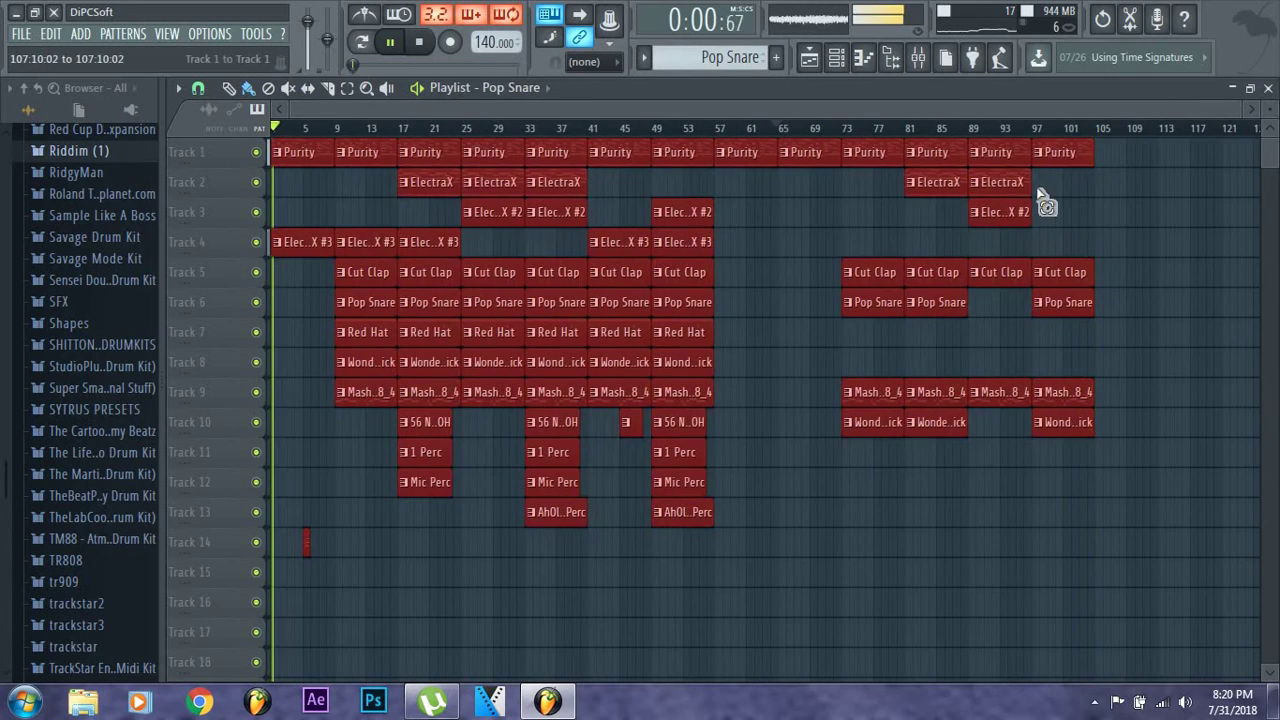
{"action": "left_click_drag", "start_coordinate": [1113, 140], "coordinate": [270, 515]}
{"action": "key", "text": "Delete"}
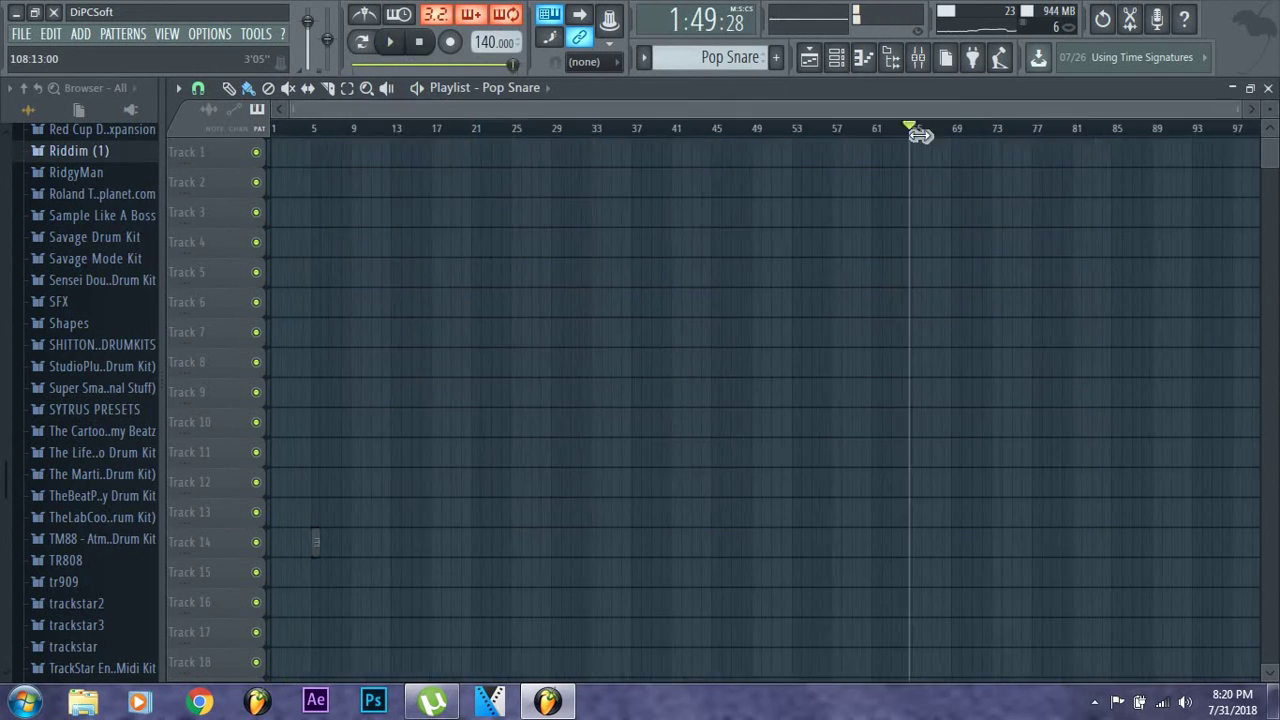
Place back-to-back Purity clips on Track 1 at bars 1, 9, 17, 25 and 33
{"action": "left_click_drag", "start_coordinate": [914, 134], "coordinate": [834, 99]}
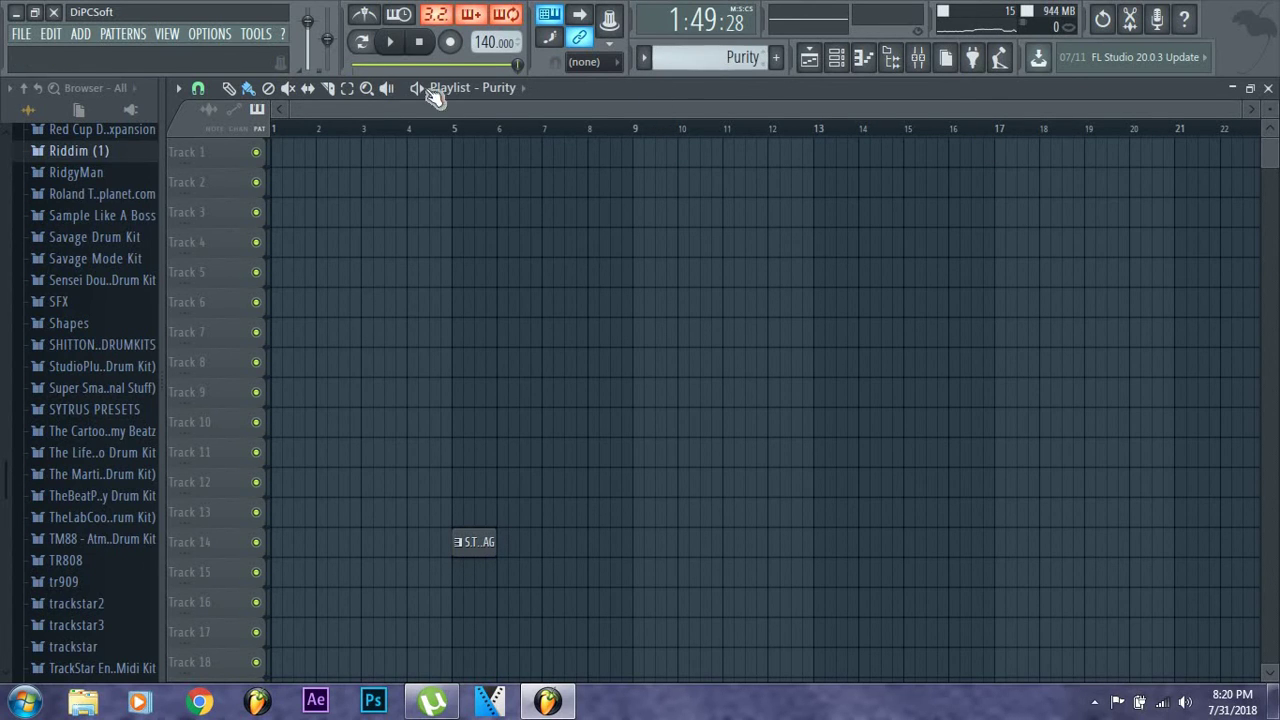
{"action": "left_click_drag", "start_coordinate": [356, 168], "coordinate": [199, 154]}
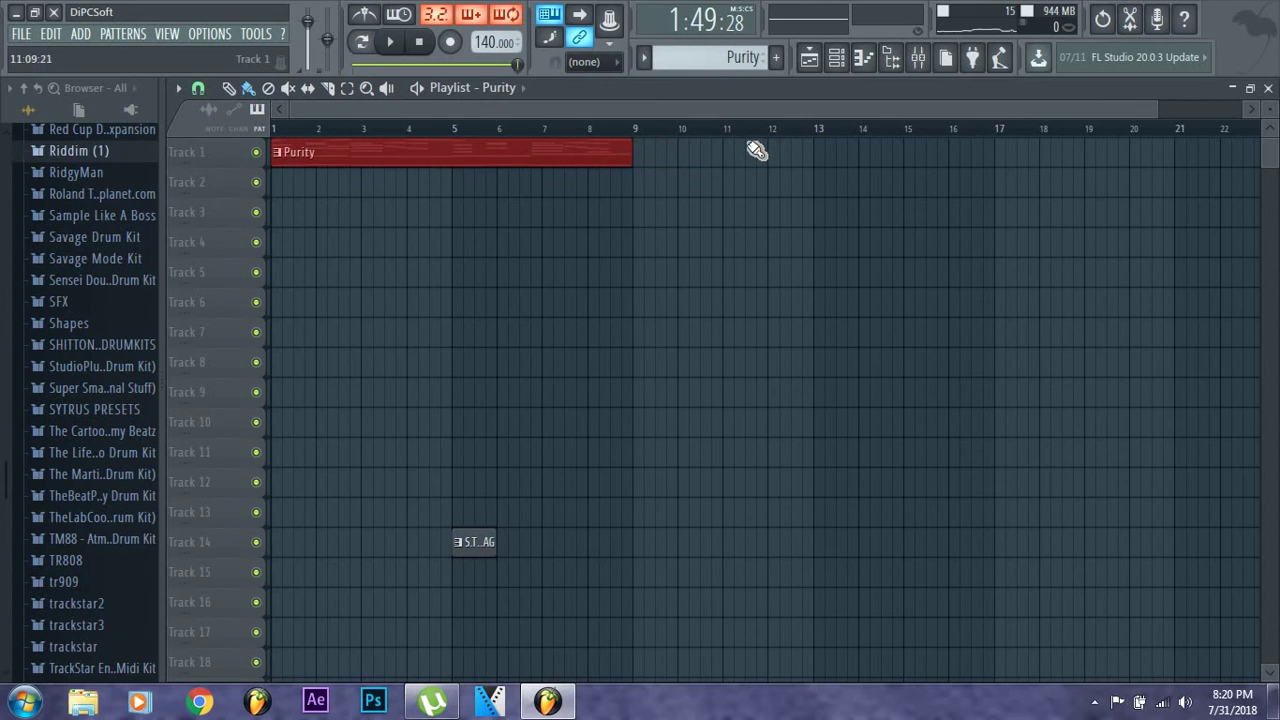
{"action": "right_click", "coordinate": [591, 163]}
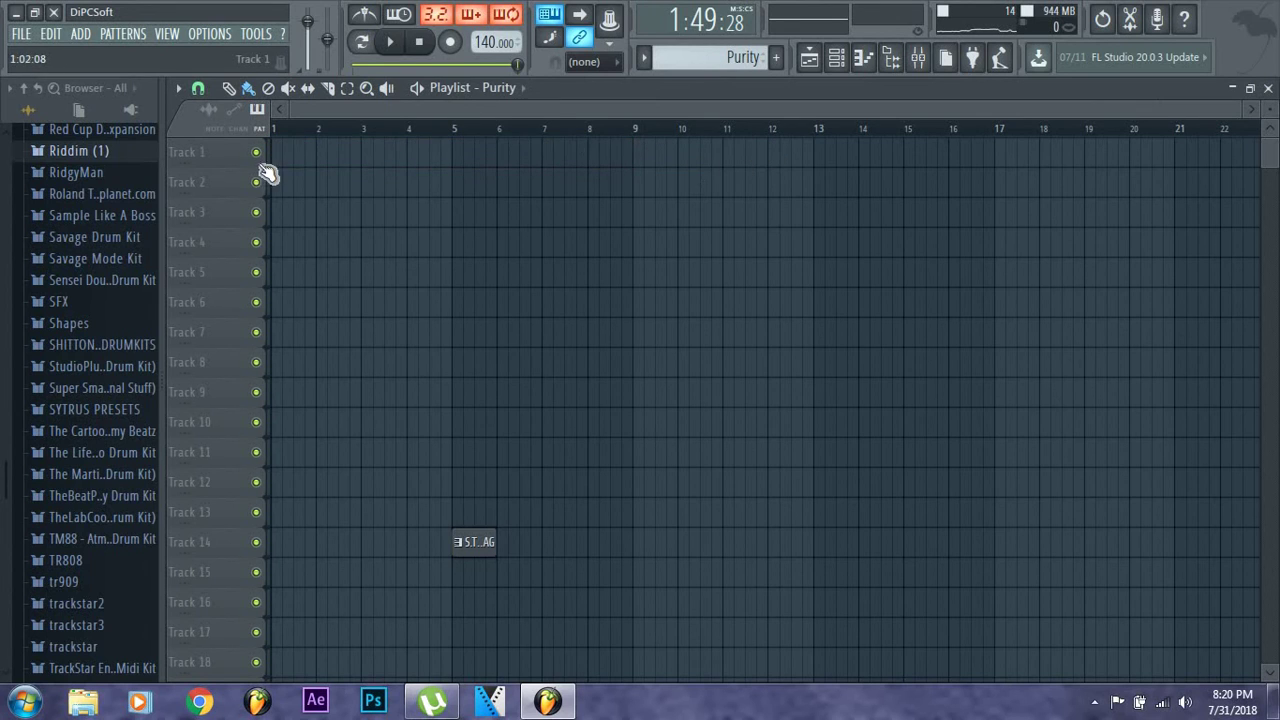
{"action": "mouse_move", "coordinate": [280, 158]}
{"action": "left_mouse_down"}
{"action": "mouse_move", "coordinate": [783, 200]}
{"action": "mouse_move", "coordinate": [1002, 200]}
{"action": "left_mouse_up"}
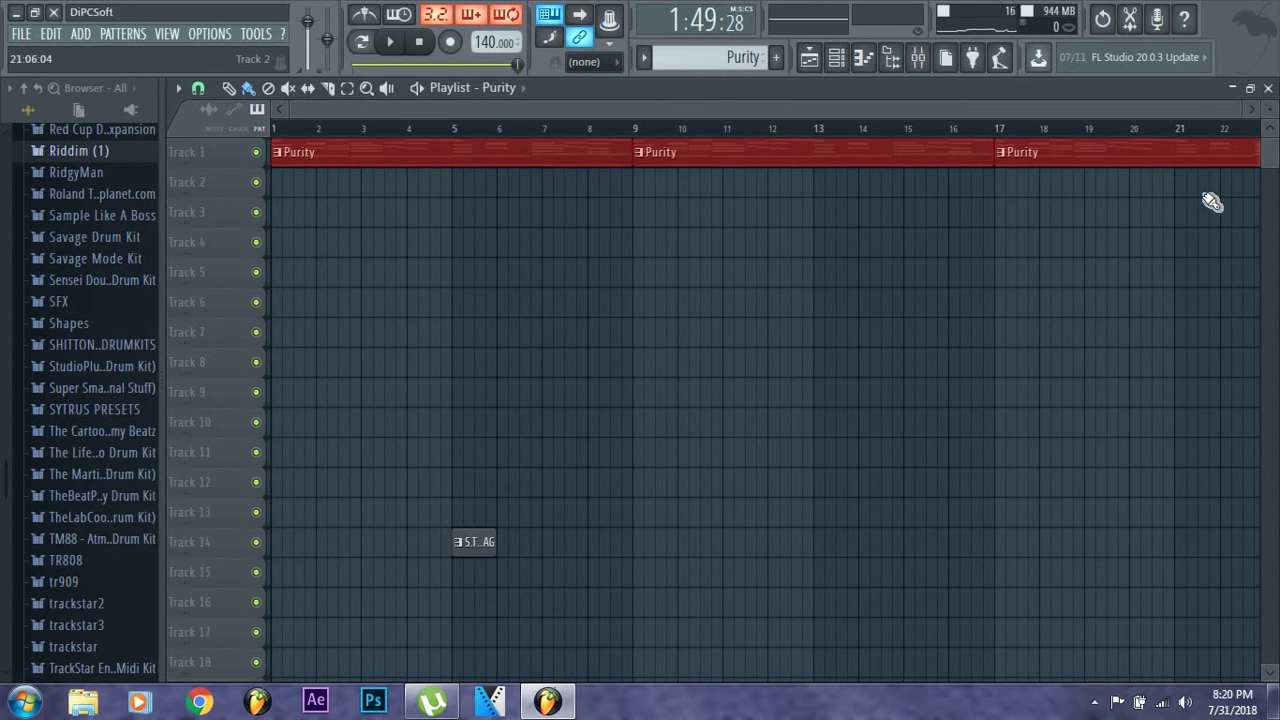
{"action": "mouse_move", "coordinate": [1212, 202]}
{"action": "left_mouse_down"}
{"action": "mouse_move", "coordinate": [1278, 198]}
{"action": "mouse_move", "coordinate": [1234, 200]}
{"action": "left_mouse_up"}
Add ElectraX clips on Track 2 at bars 9, 17 and 25, and an ElectraX #2 clip on Track 3 at bar 25
{"action": "mouse_move", "coordinate": [1211, 109]}
{"action": "left_mouse_down"}
{"action": "mouse_move", "coordinate": [686, 104]}
{"action": "mouse_move", "coordinate": [625, 140]}
{"action": "mouse_move", "coordinate": [1245, 194]}
{"action": "mouse_move", "coordinate": [1062, 222]}
{"action": "left_mouse_up"}
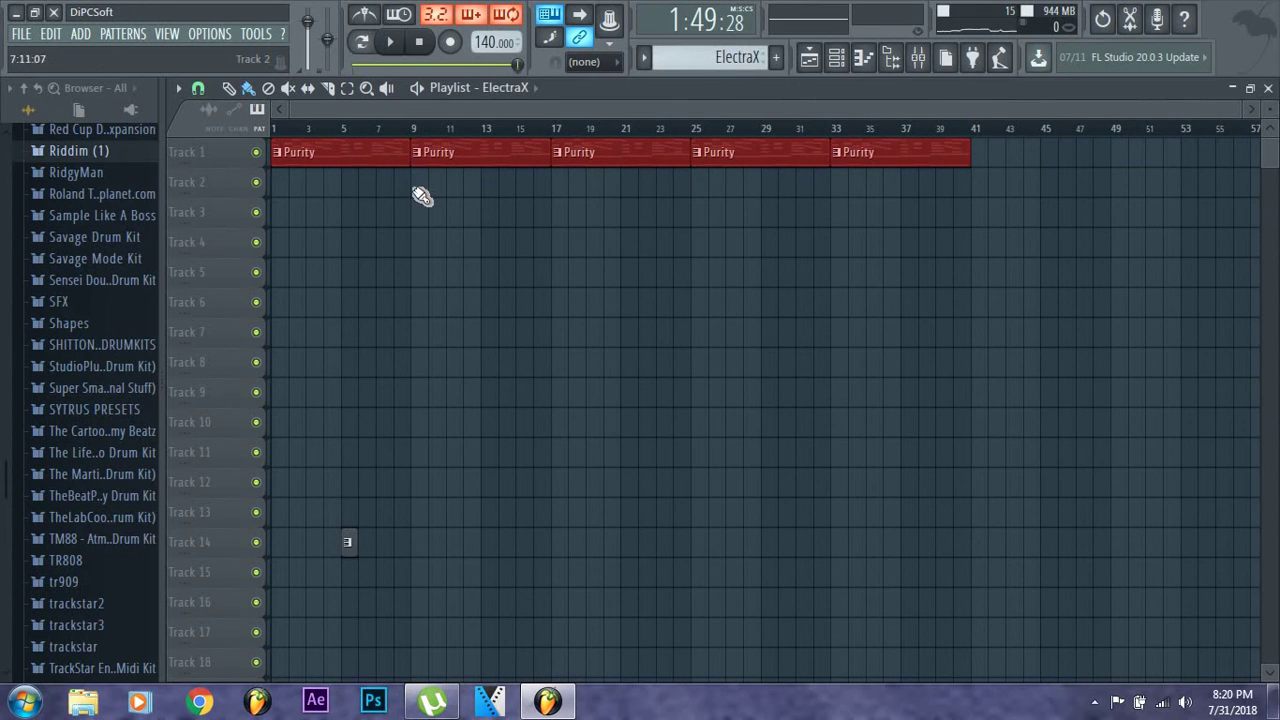
{"action": "left_click_drag", "start_coordinate": [420, 195], "coordinate": [748, 192]}
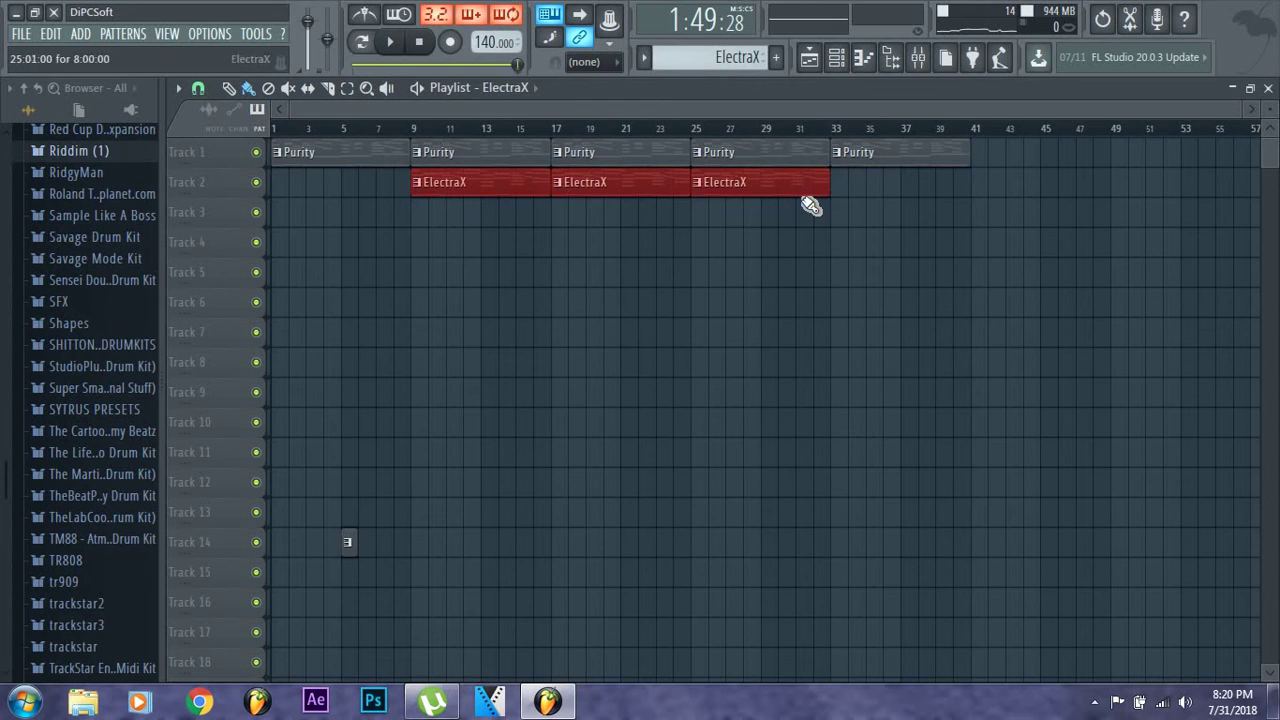
{"action": "key", "text": "ctrl+shift+c"}
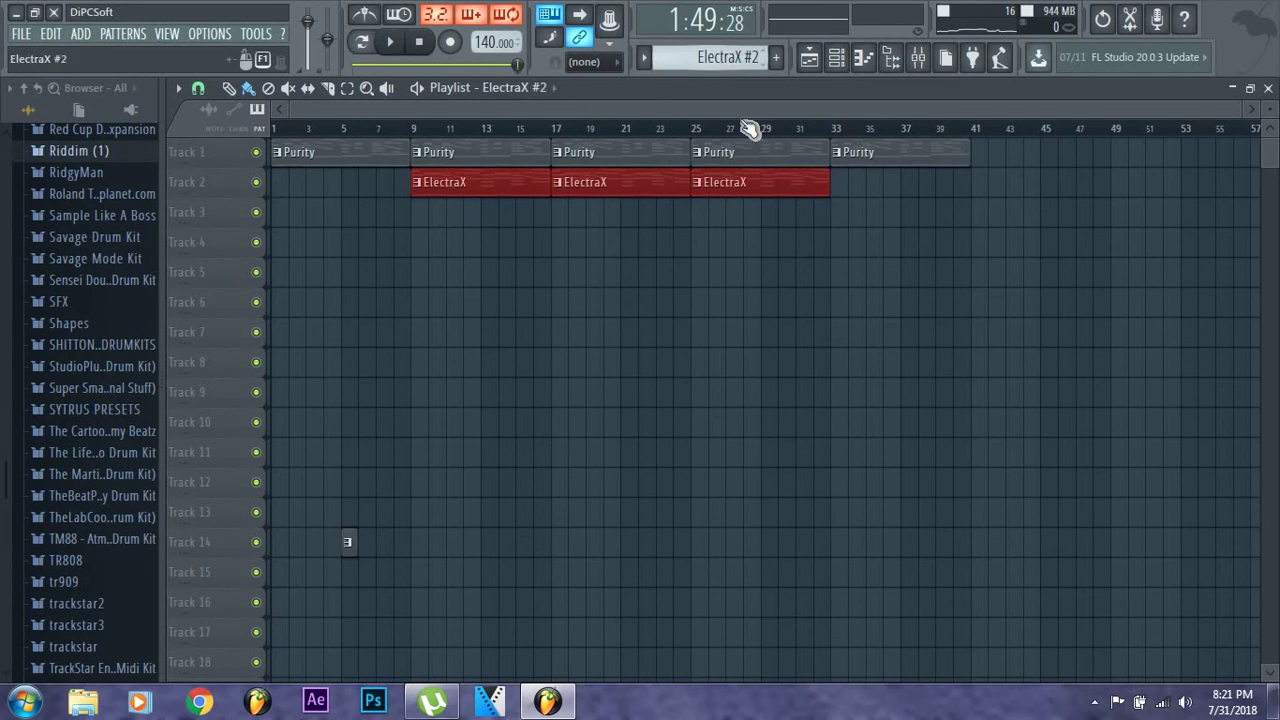
{"action": "left_click", "coordinate": [690, 217]}
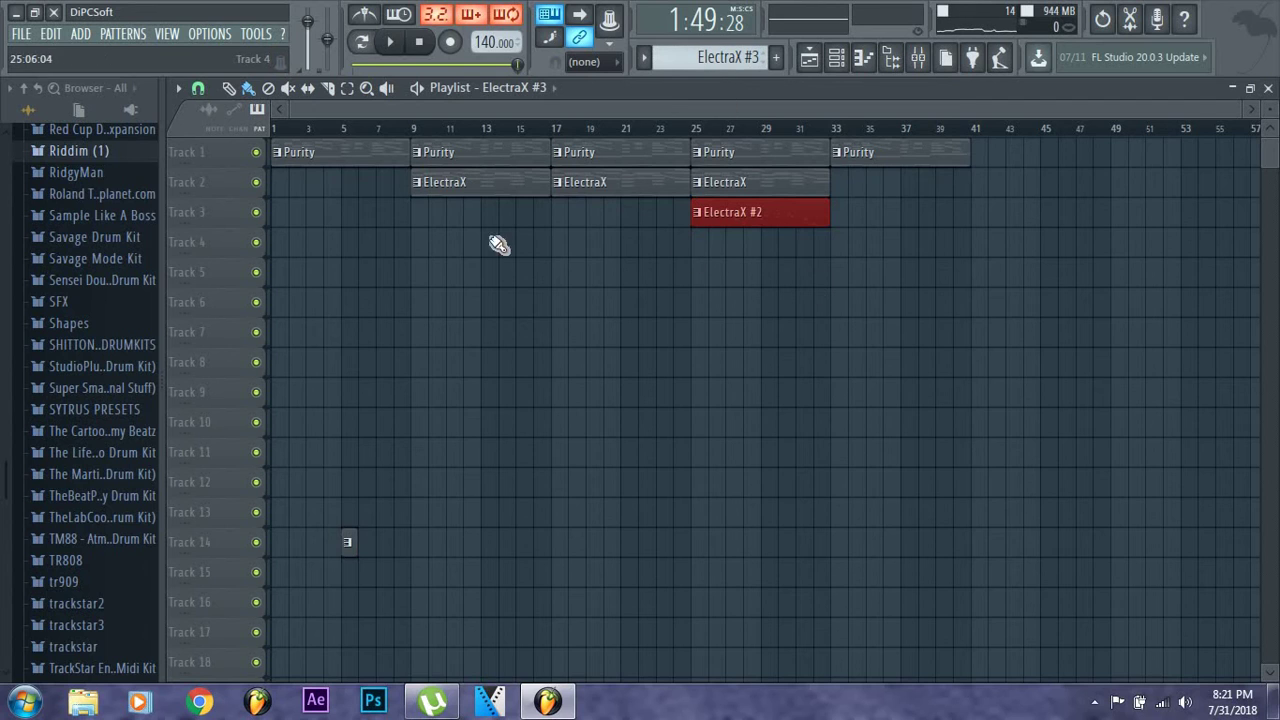
Place an ElectraX #3 clip on Track 4 at bar 33, removing the one placed at bar 17
{"action": "left_click", "coordinate": [559, 249]}
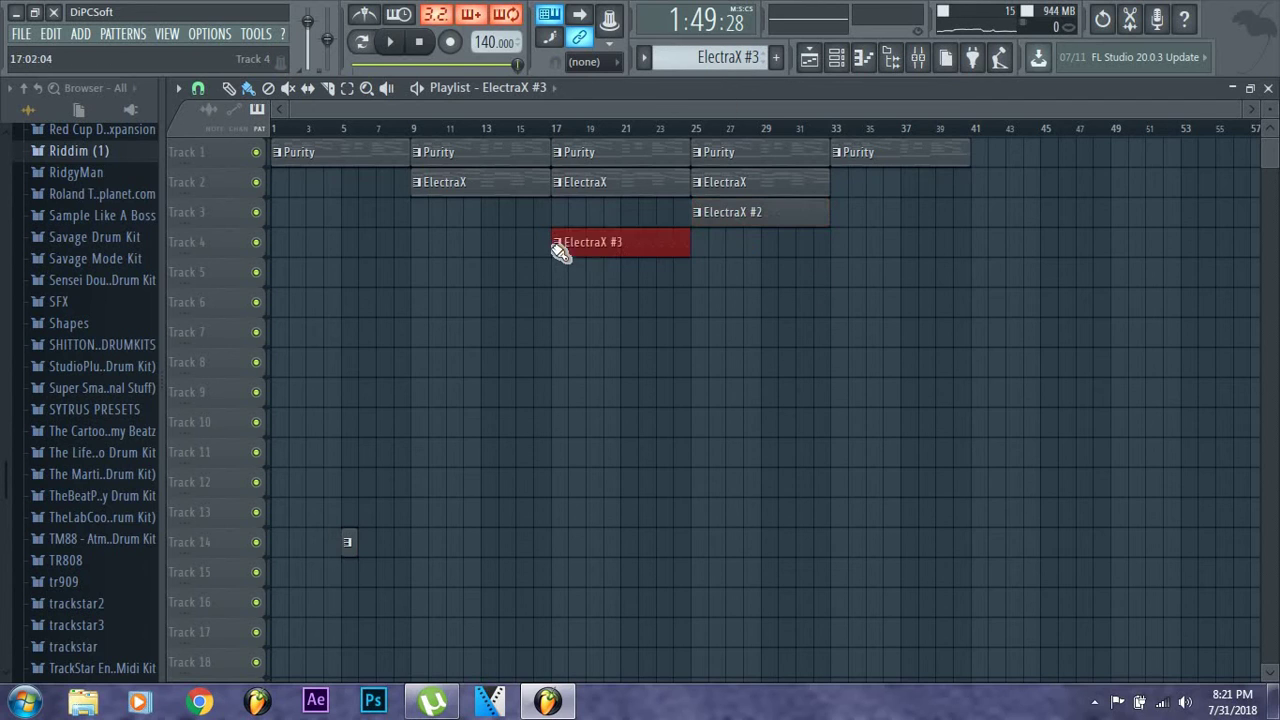
{"action": "right_click", "coordinate": [665, 245]}
{"action": "left_click", "coordinate": [838, 249]}
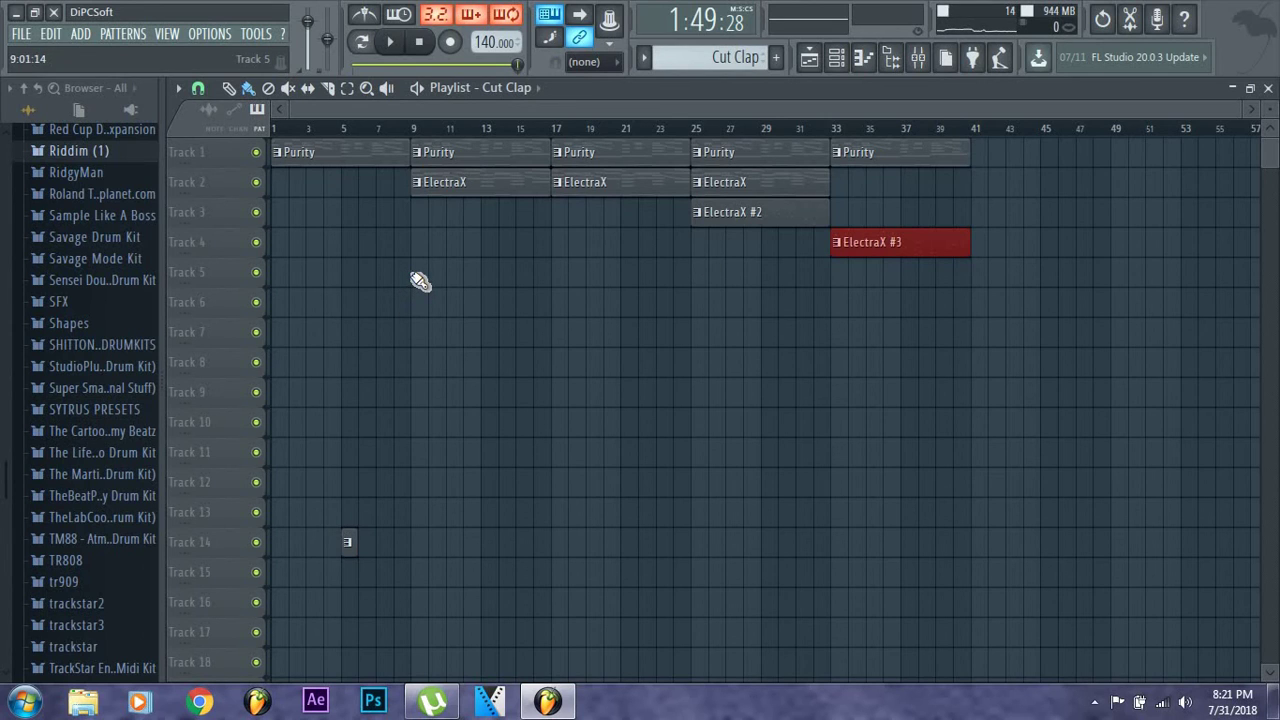
Add Cut Clap clips on Track 5 at bars 9, 17, 25 and 33, and Pop Snare clips on Track 6 at bars 17 and 25
{"action": "left_click_drag", "start_coordinate": [420, 281], "coordinate": [896, 285]}
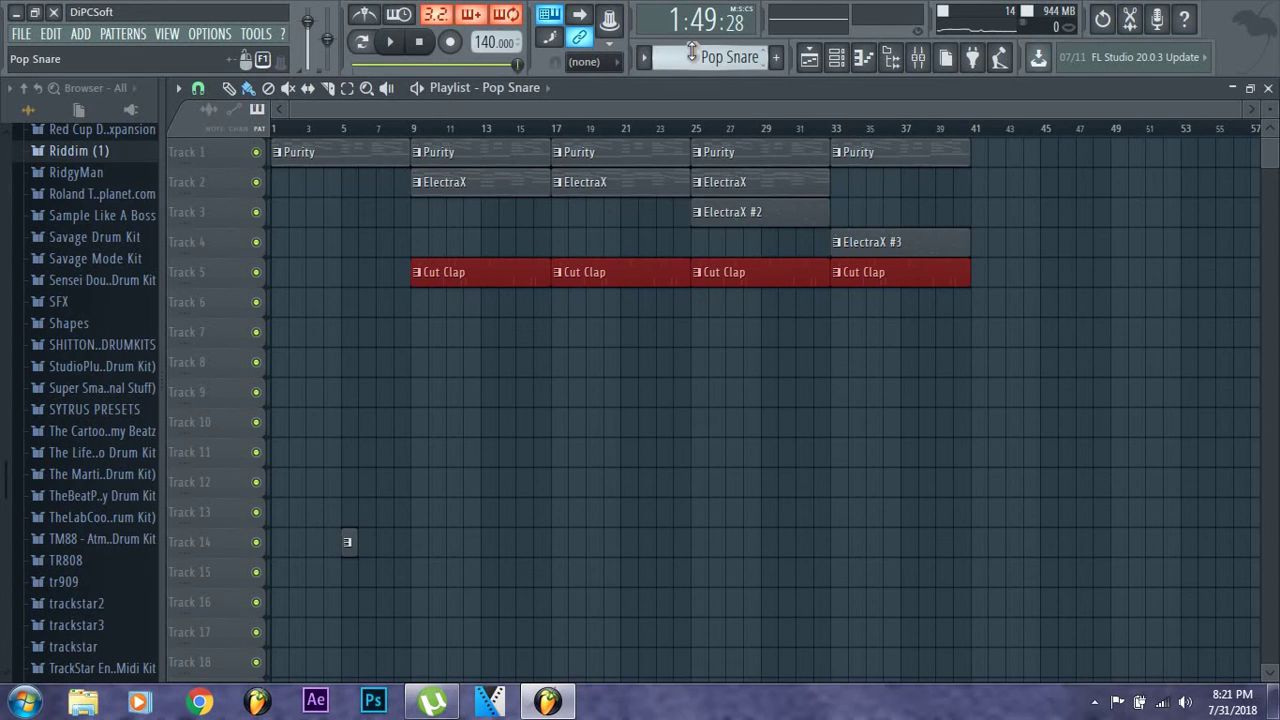
{"action": "left_click", "coordinate": [558, 316]}
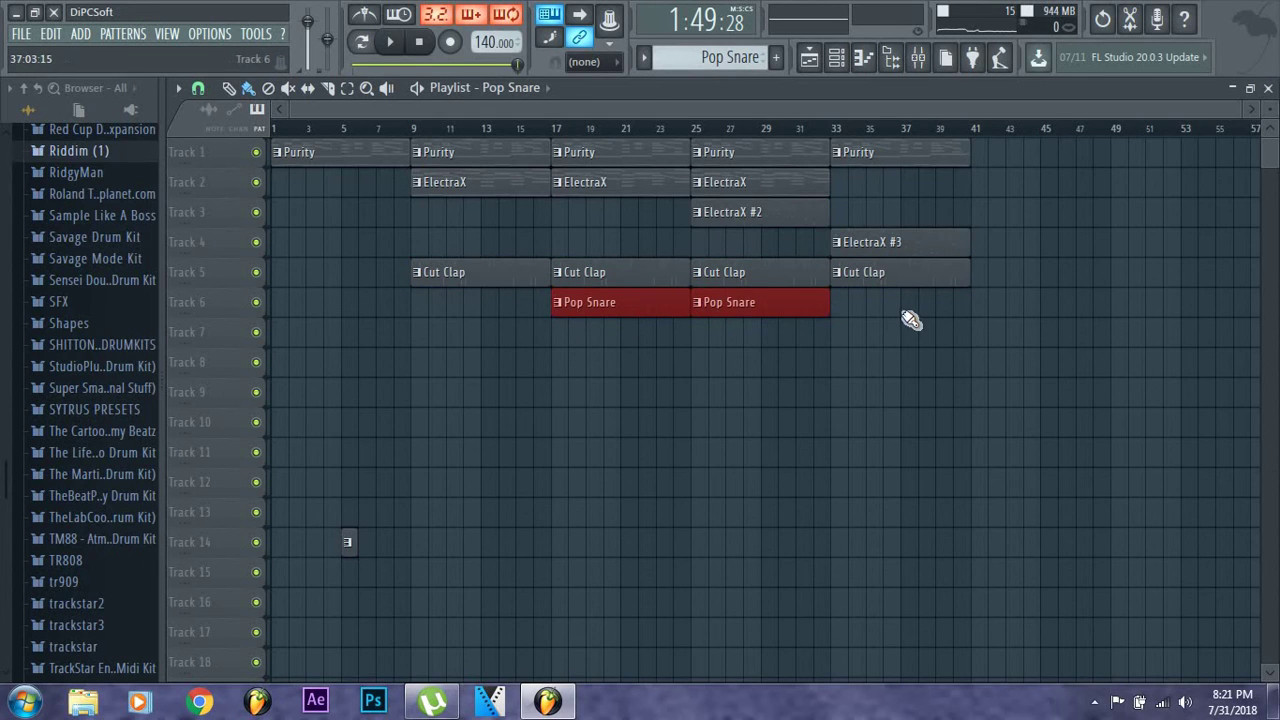
Extend the arrangement at bar 41 with ElectraX on Track 2, Cut Clap on Track 5 and Pop Snare on Track 6
{"action": "left_click", "coordinate": [894, 156]}
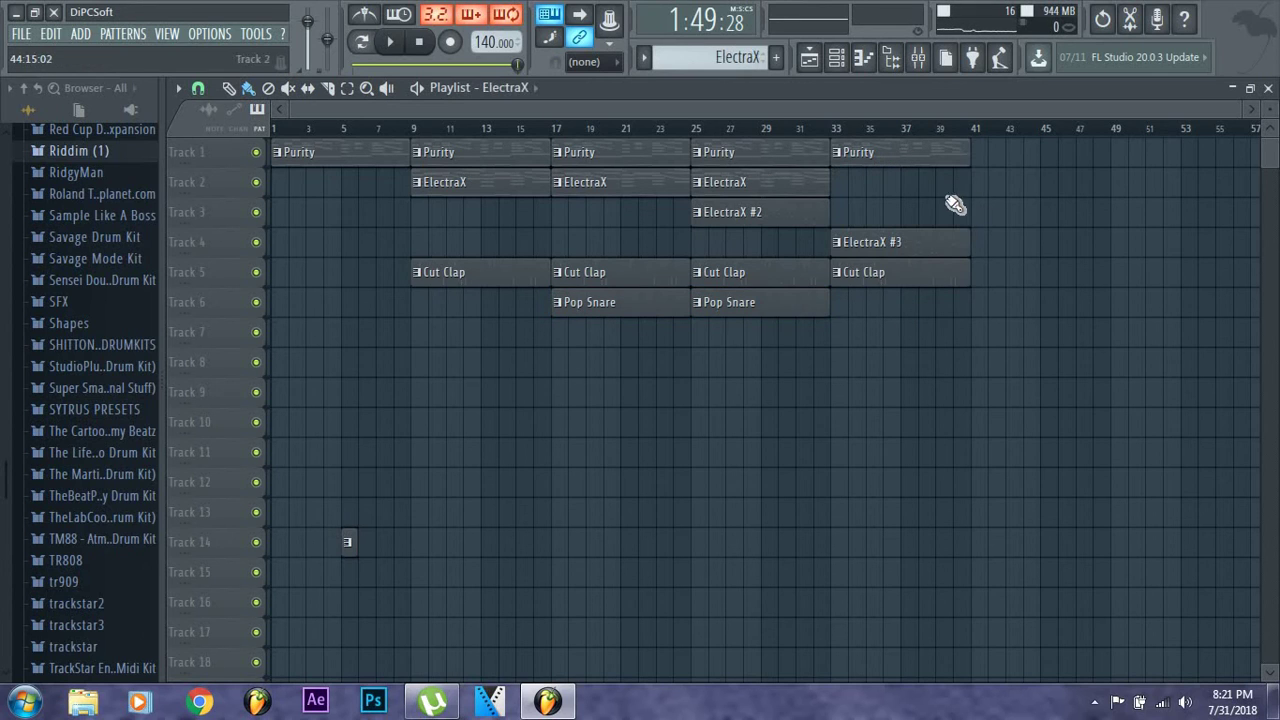
{"action": "left_click", "coordinate": [979, 188]}
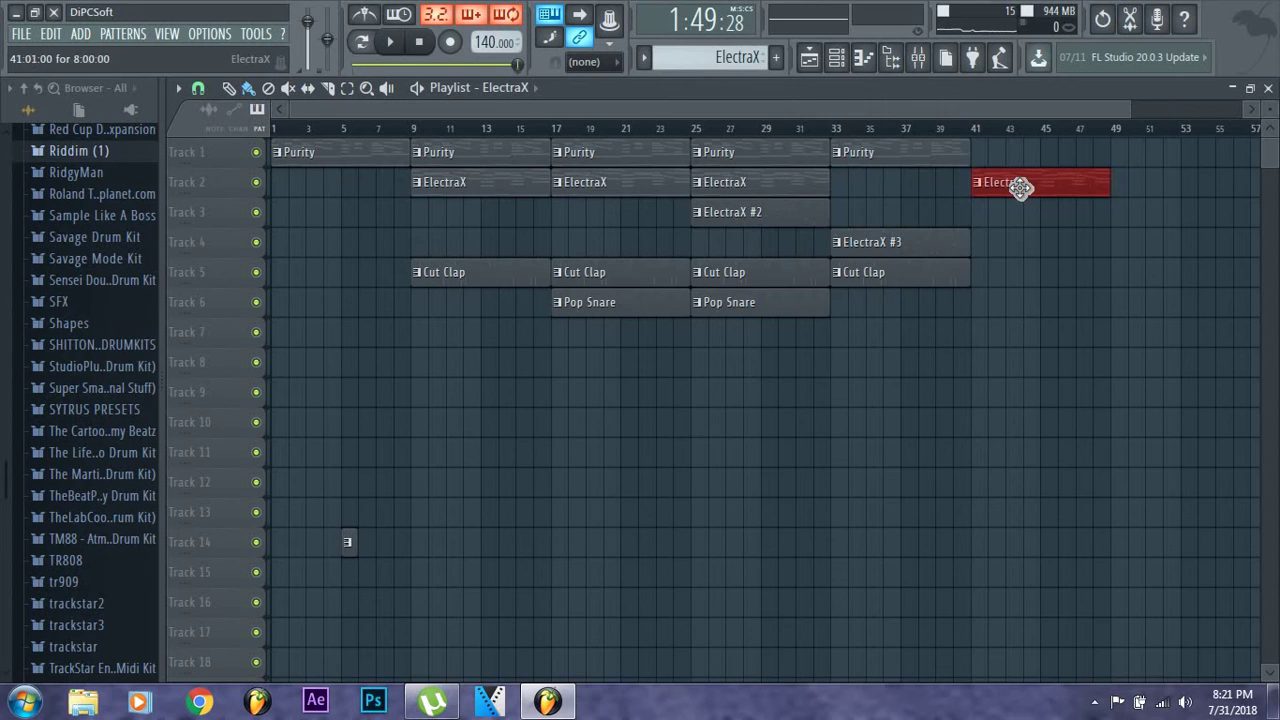
{"action": "left_click", "coordinate": [944, 274]}
{"action": "left_click", "coordinate": [991, 277]}
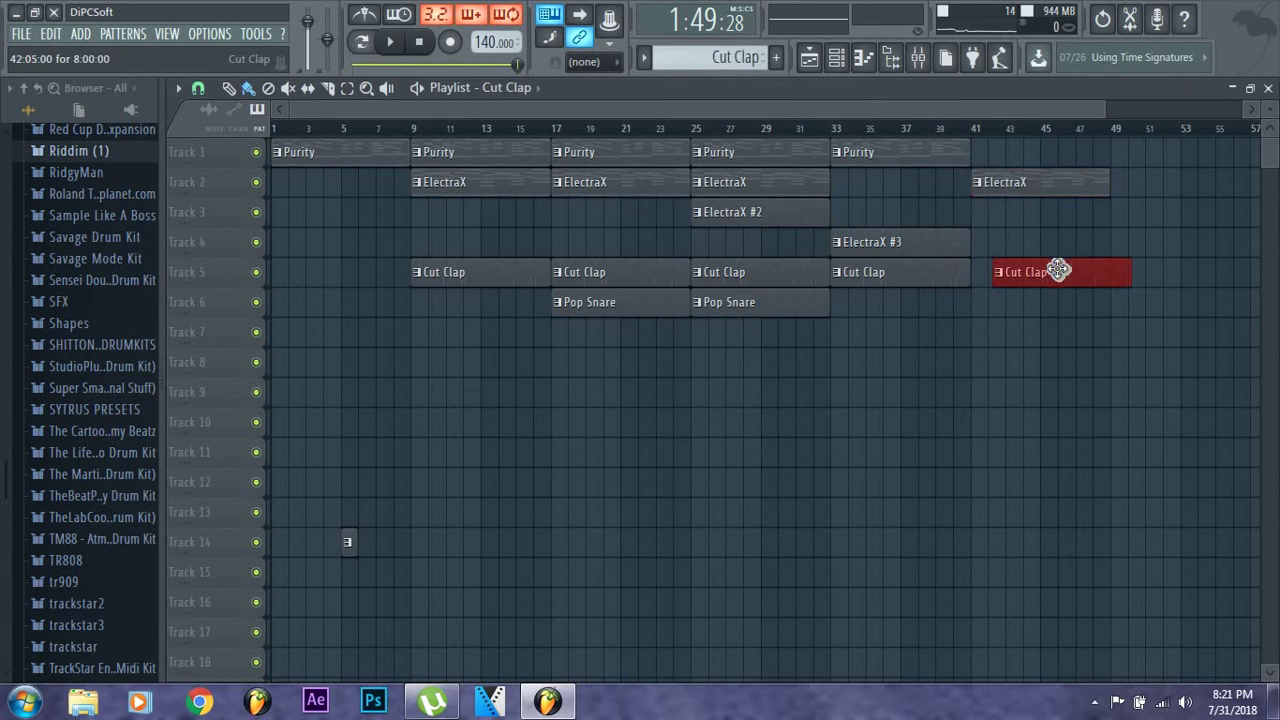
{"action": "left_click", "coordinate": [828, 297]}
{"action": "left_click", "coordinate": [980, 310]}
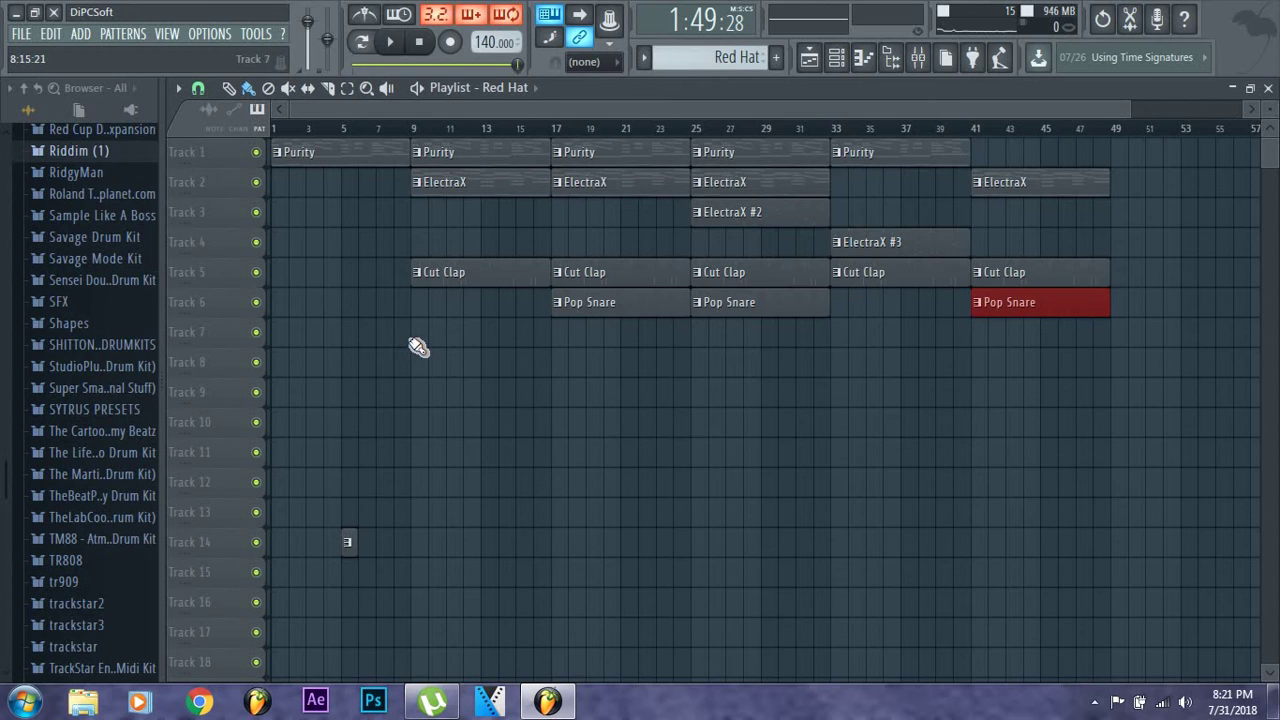
Add Red Hat clips on Track 7 at bars 9, 17, 25, 33 and 41, and remove the stray copy on Track 9
{"action": "left_click_drag", "start_coordinate": [418, 346], "coordinate": [1028, 346]}
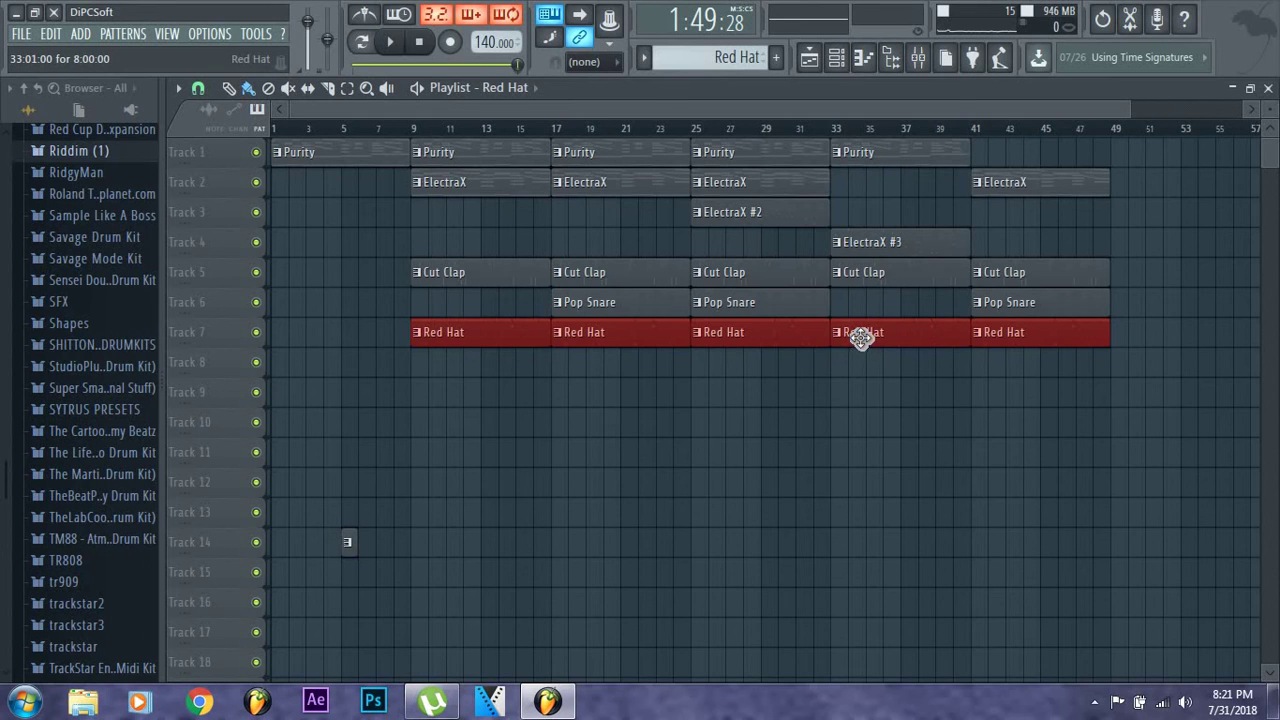
{"action": "mouse_move", "coordinate": [861, 339]}
{"action": "left_mouse_down"}
{"action": "mouse_move", "coordinate": [857, 371]}
{"action": "mouse_move", "coordinate": [857, 331]}
{"action": "left_mouse_up"}
{"action": "left_click", "coordinate": [906, 392]}
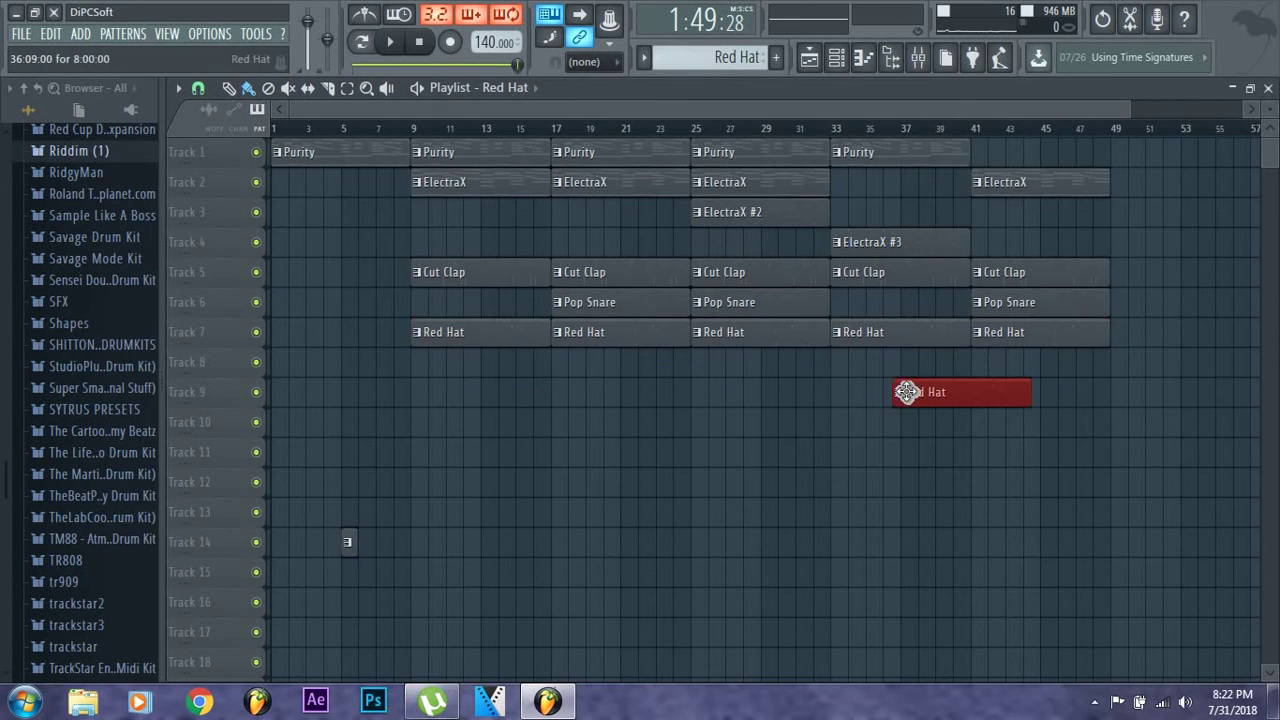
{"action": "right_click", "coordinate": [906, 392]}
Make the Red Hat clip at bar 33 a unique pattern and open the channel rack for it
{"action": "left_click", "coordinate": [836, 332]}
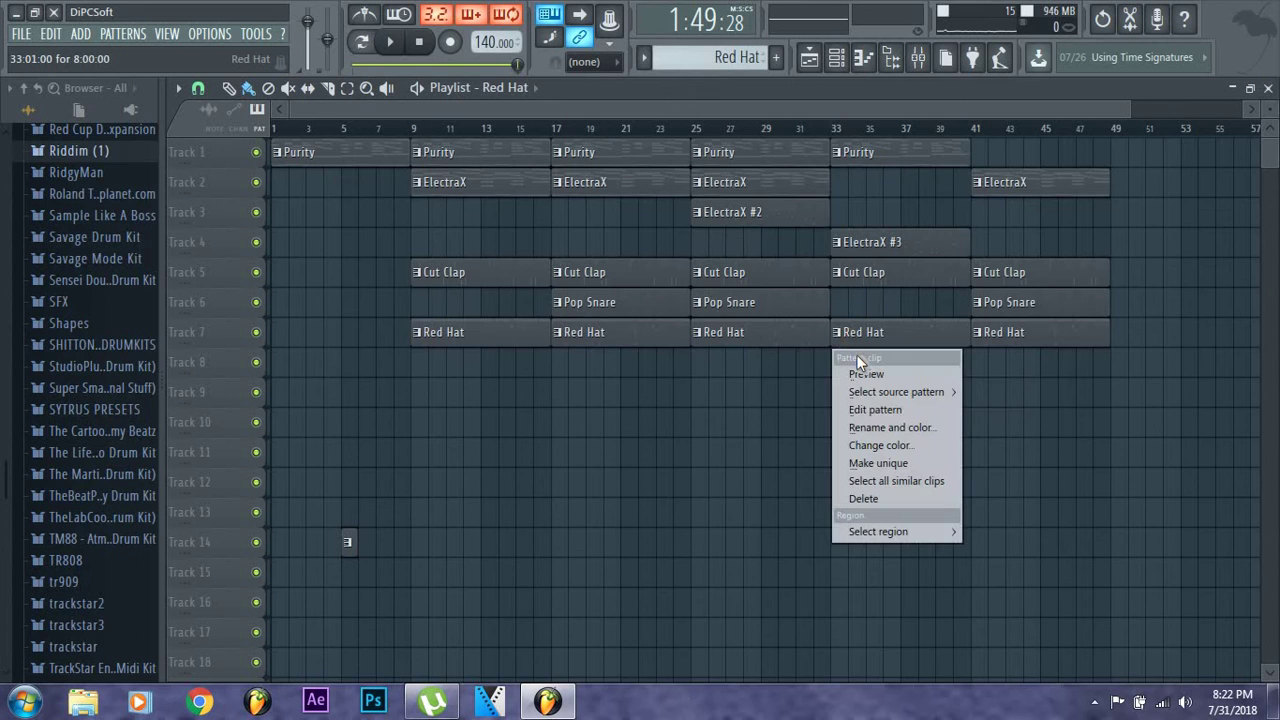
{"action": "left_click", "coordinate": [903, 464]}
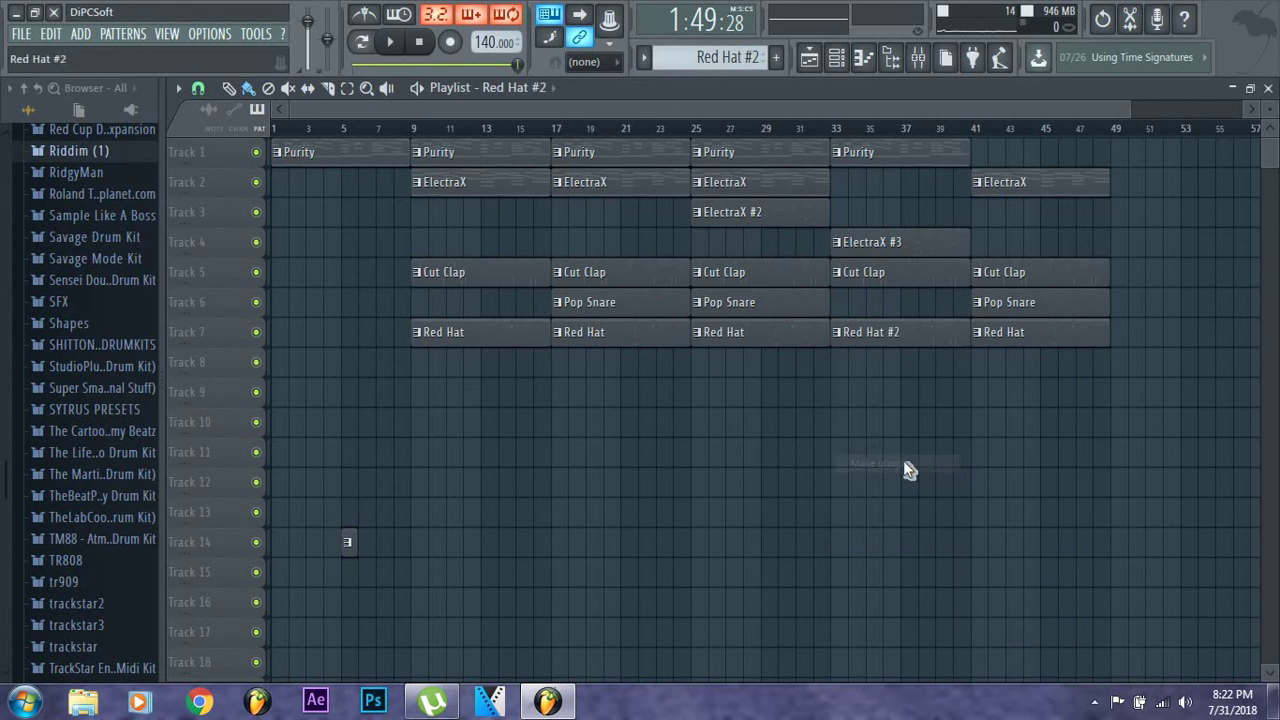
{"action": "left_click", "coordinate": [835, 58]}
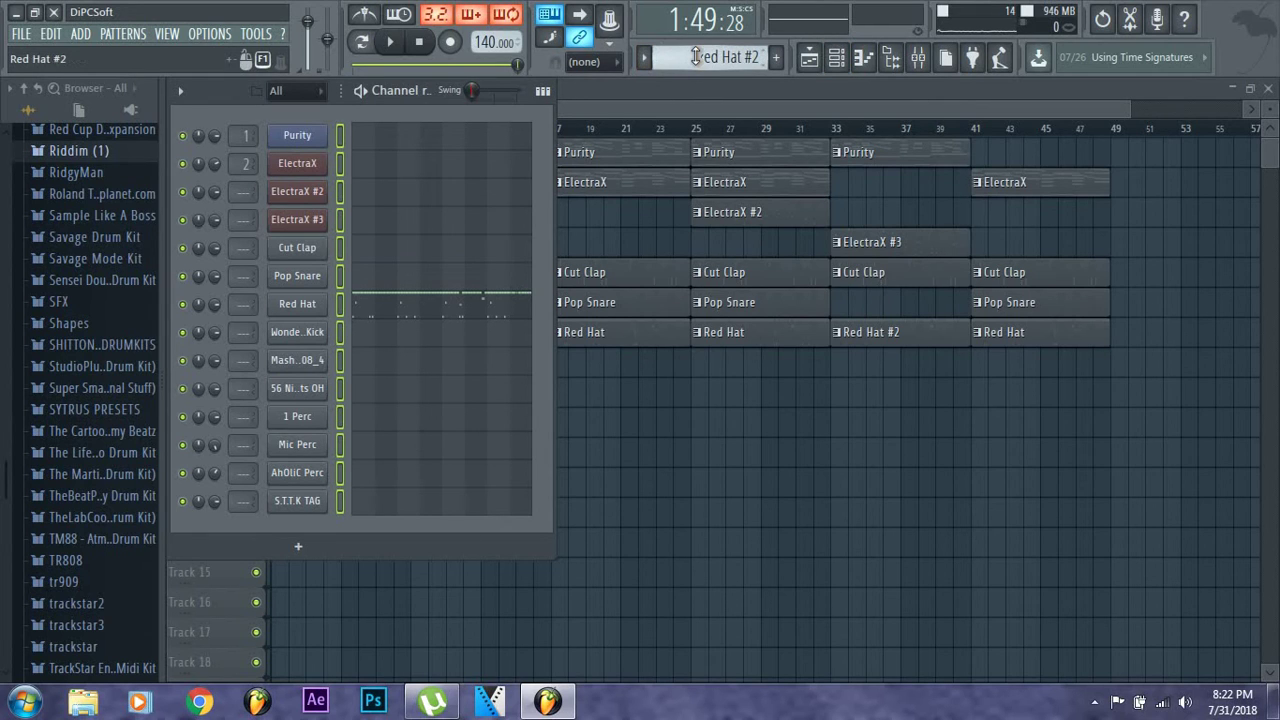
Move the Red Hat #2 clip down to Track 8 and delete all the notes from its pattern
{"action": "left_click_drag", "start_coordinate": [928, 331], "coordinate": [920, 363]}
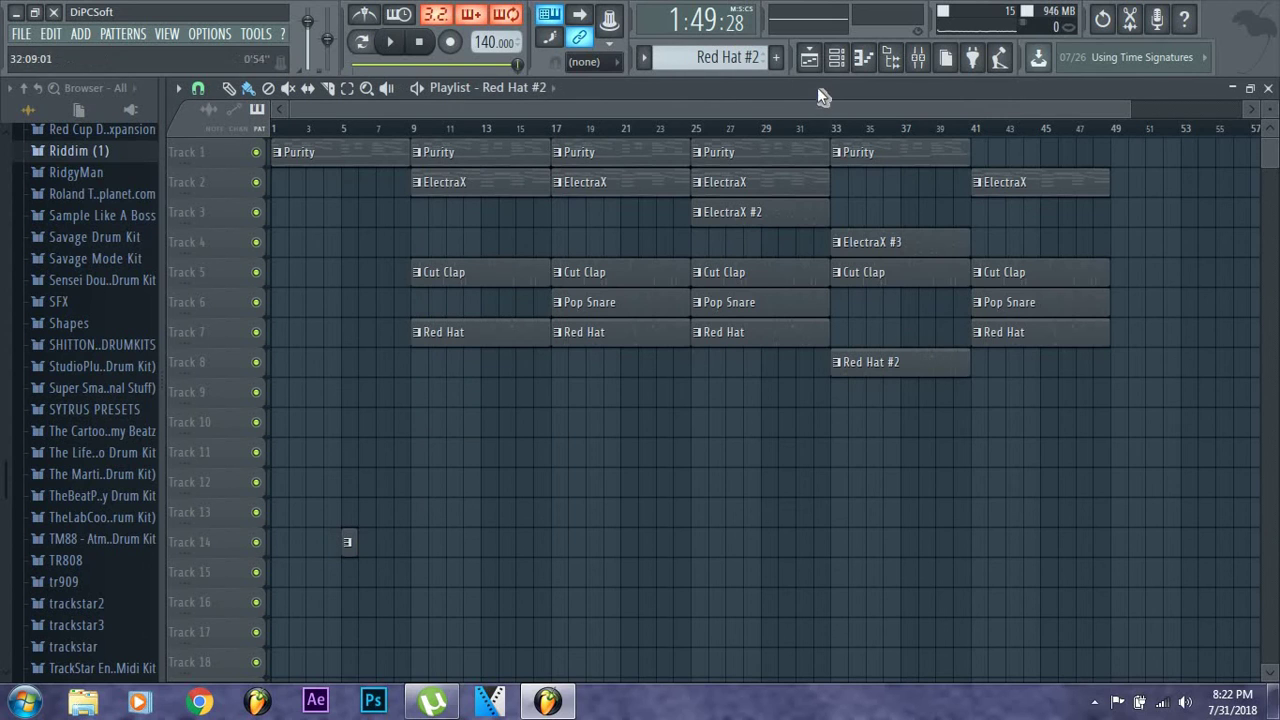
{"action": "double_click", "coordinate": [912, 373]}
{"action": "scroll", "coordinate": [922, 120], "scroll_direction": "down", "scroll_amount": 3}
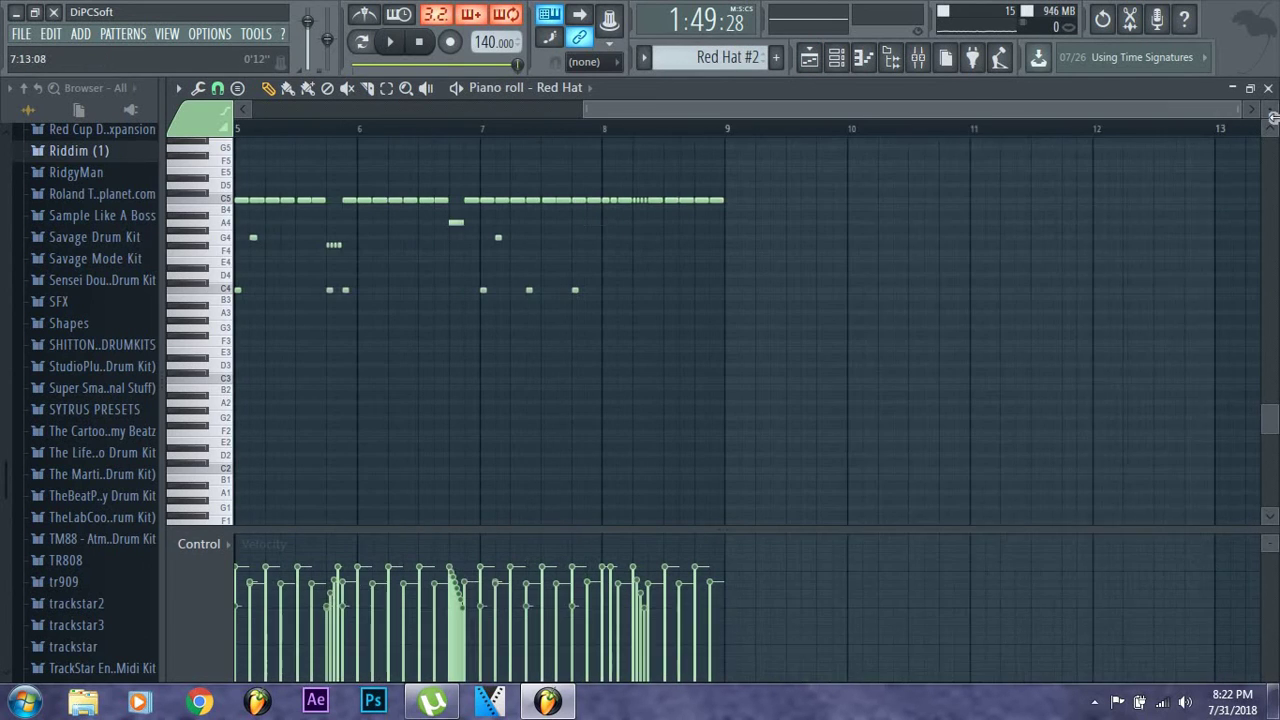
{"action": "left_click_drag", "start_coordinate": [790, 113], "coordinate": [528, 133]}
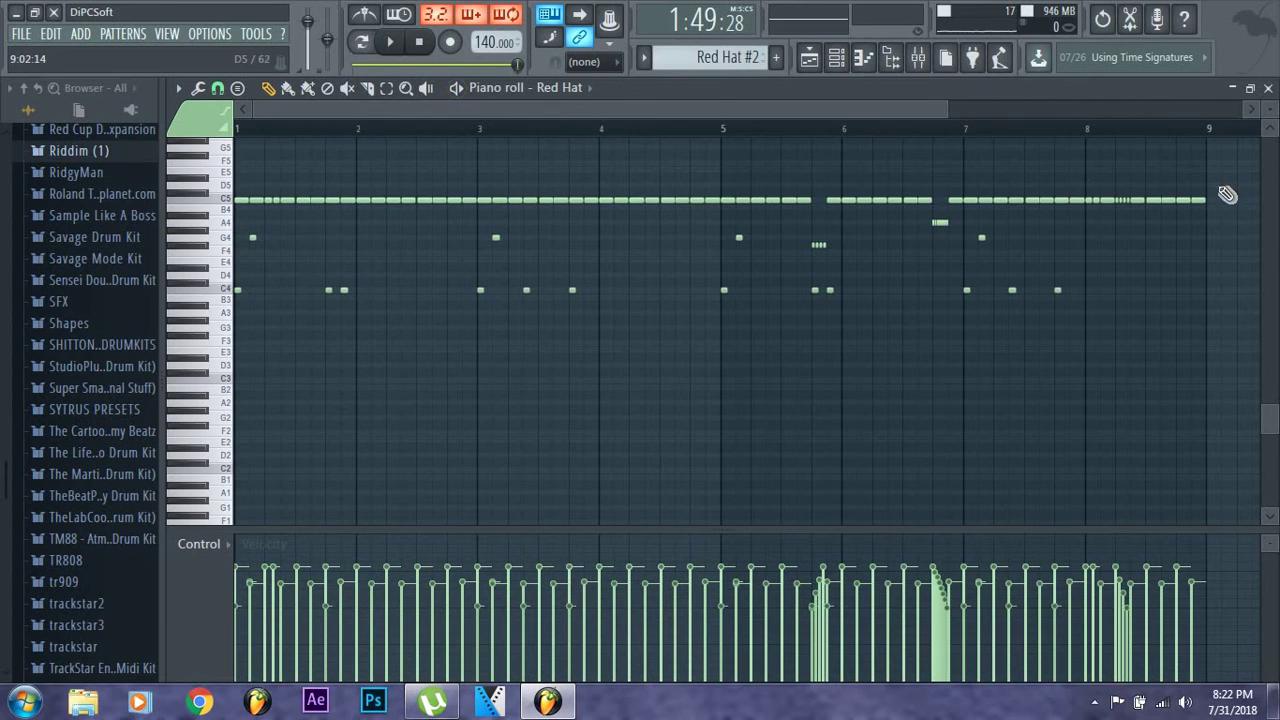
{"action": "left_click_drag", "start_coordinate": [1228, 194], "coordinate": [246, 360]}
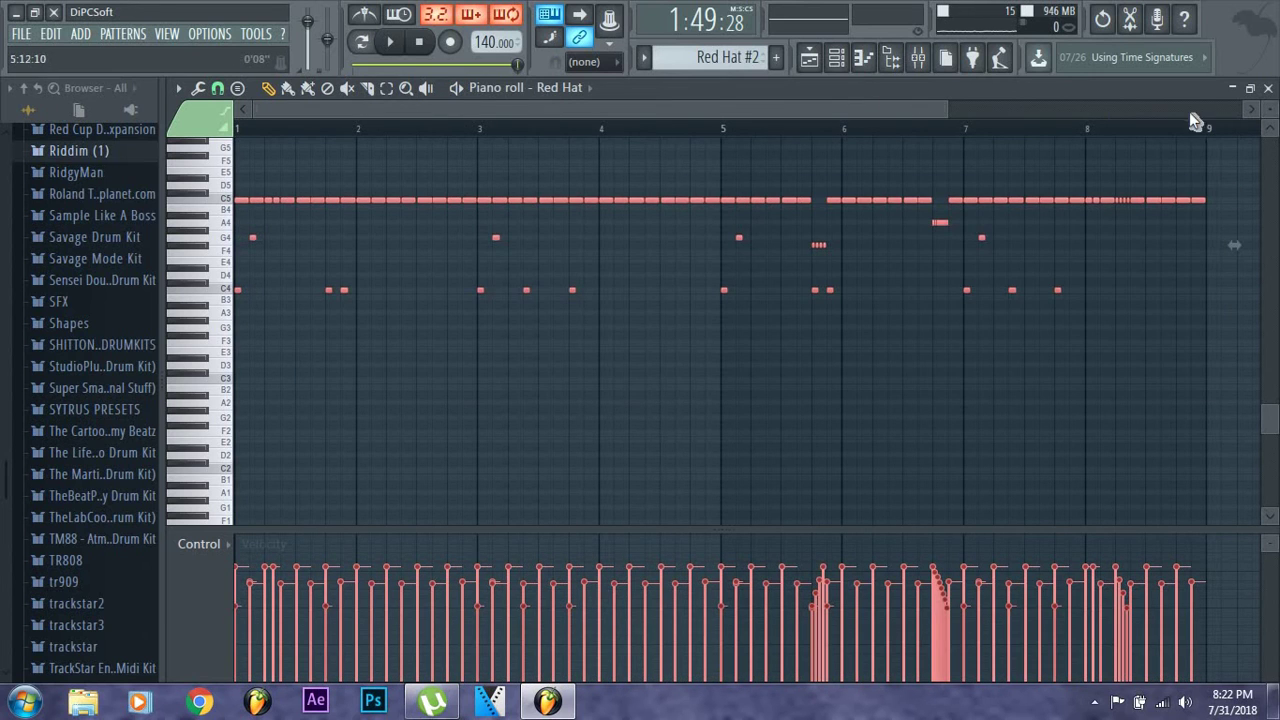
{"action": "left_click", "coordinate": [1250, 90]}
{"action": "left_click_drag", "start_coordinate": [1009, 217], "coordinate": [1094, 402]}
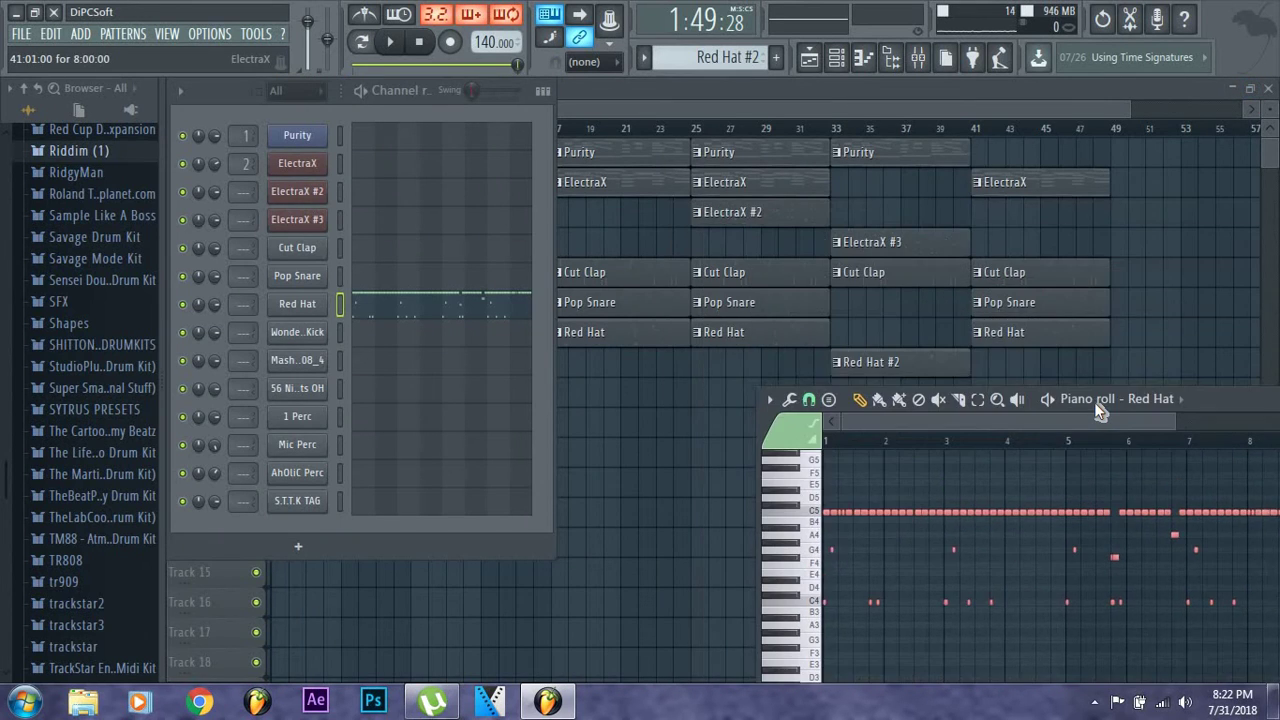
{"action": "key", "text": "Delete"}
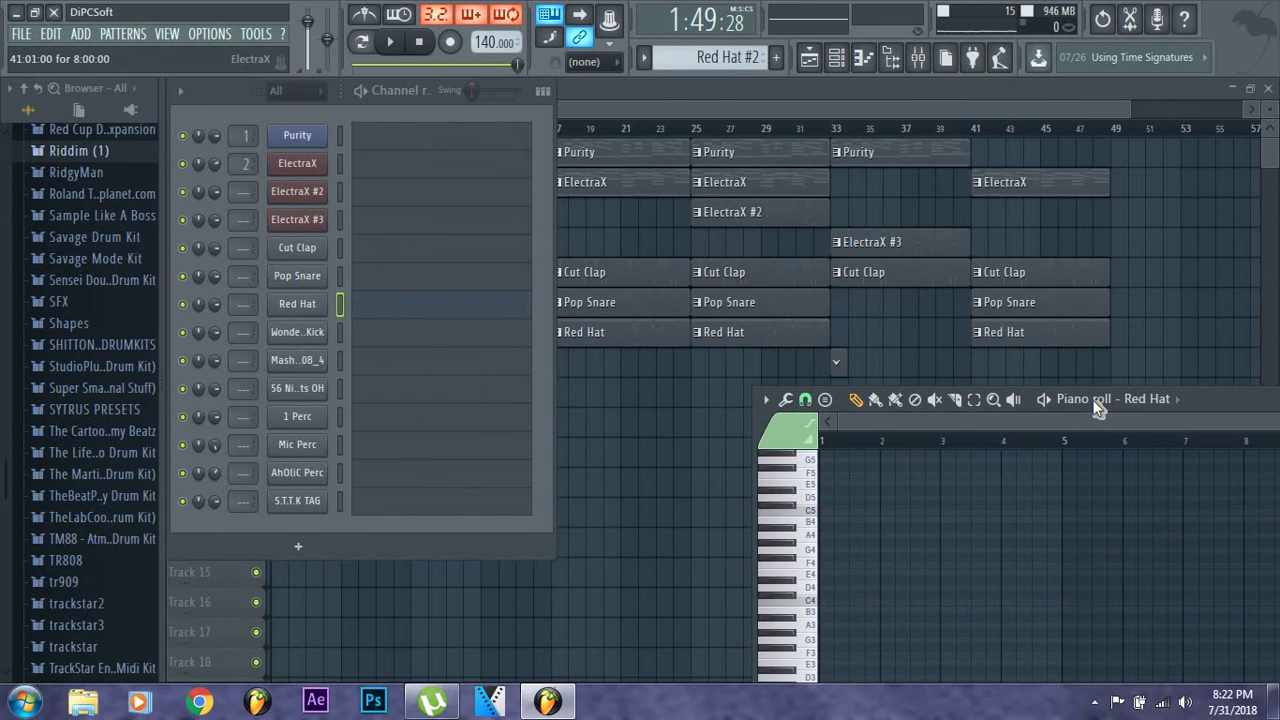
Fill each 2 steps of the Red Hat channel in the emptied Red Hat #2 pattern
{"action": "left_click_drag", "start_coordinate": [1222, 398], "coordinate": [1030, 211]}
{"action": "right_click", "coordinate": [328, 300]}
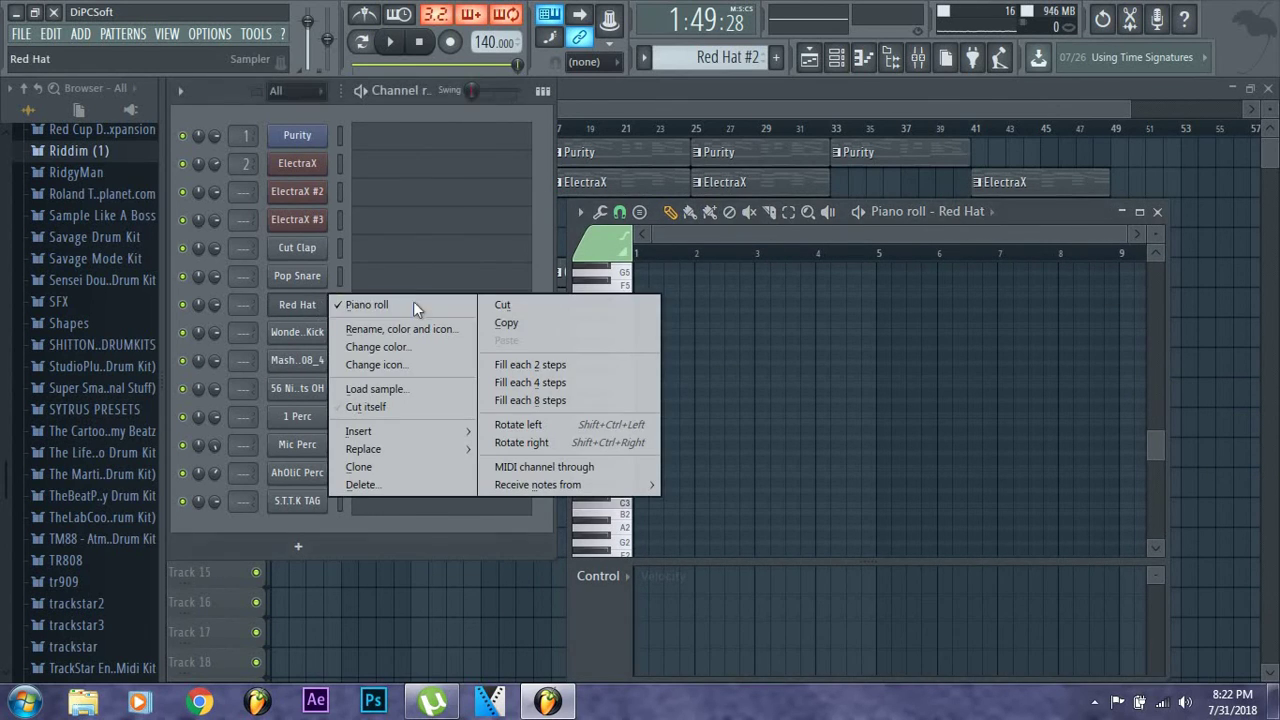
{"action": "left_click", "coordinate": [543, 364]}
Lengthen the Red Hat notes in bar 1 until they touch, and lower every second note's velocity to about 49%
{"action": "left_click", "coordinate": [1265, 625]}
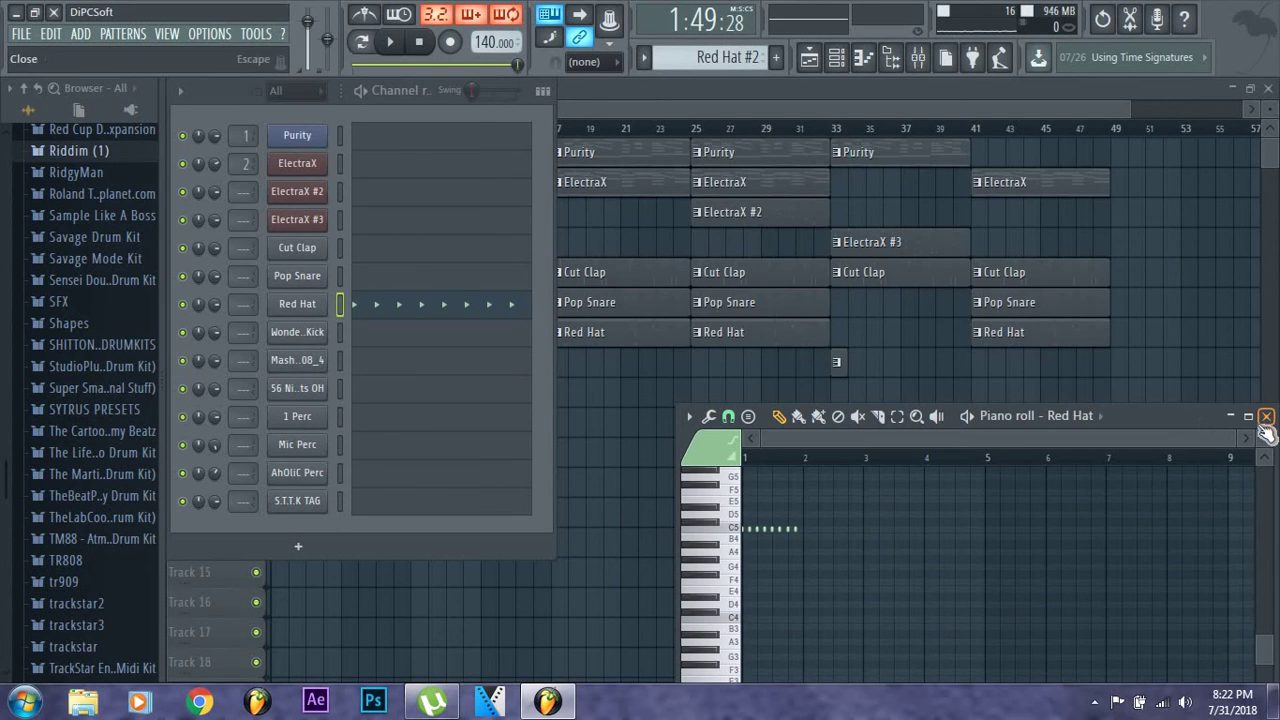
{"action": "left_click", "coordinate": [1249, 416]}
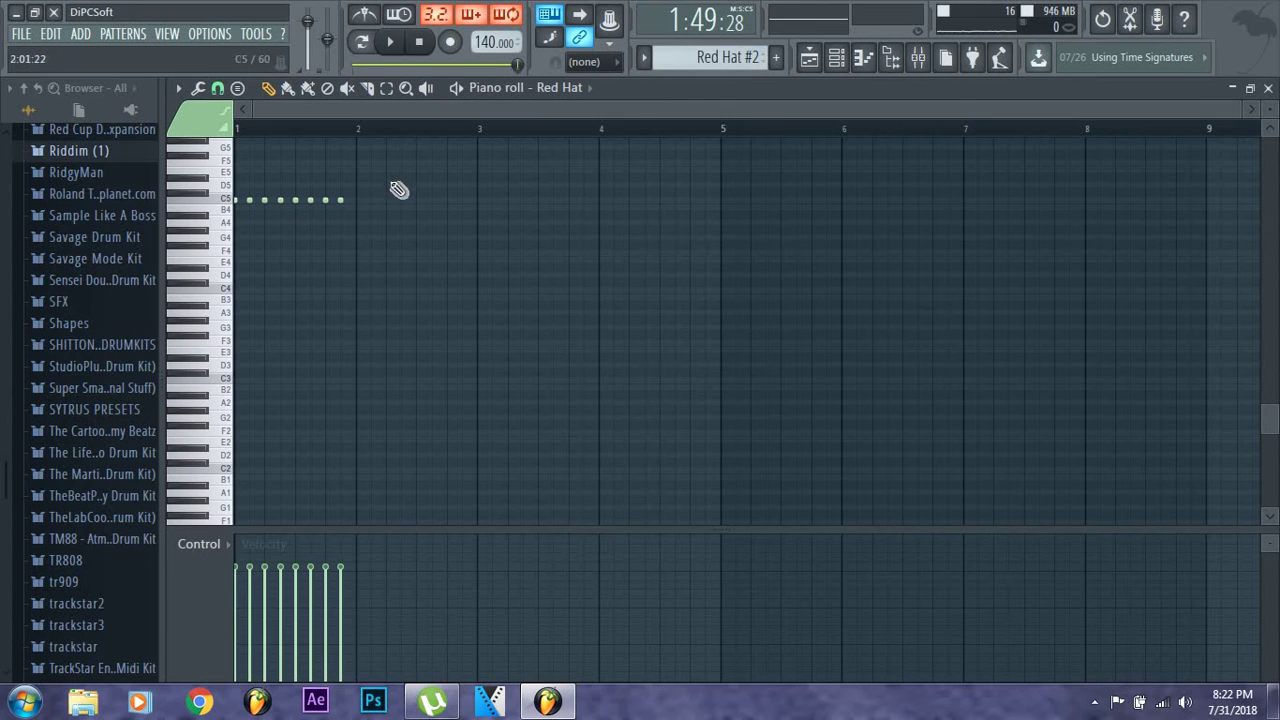
{"action": "left_click", "coordinate": [233, 205]}
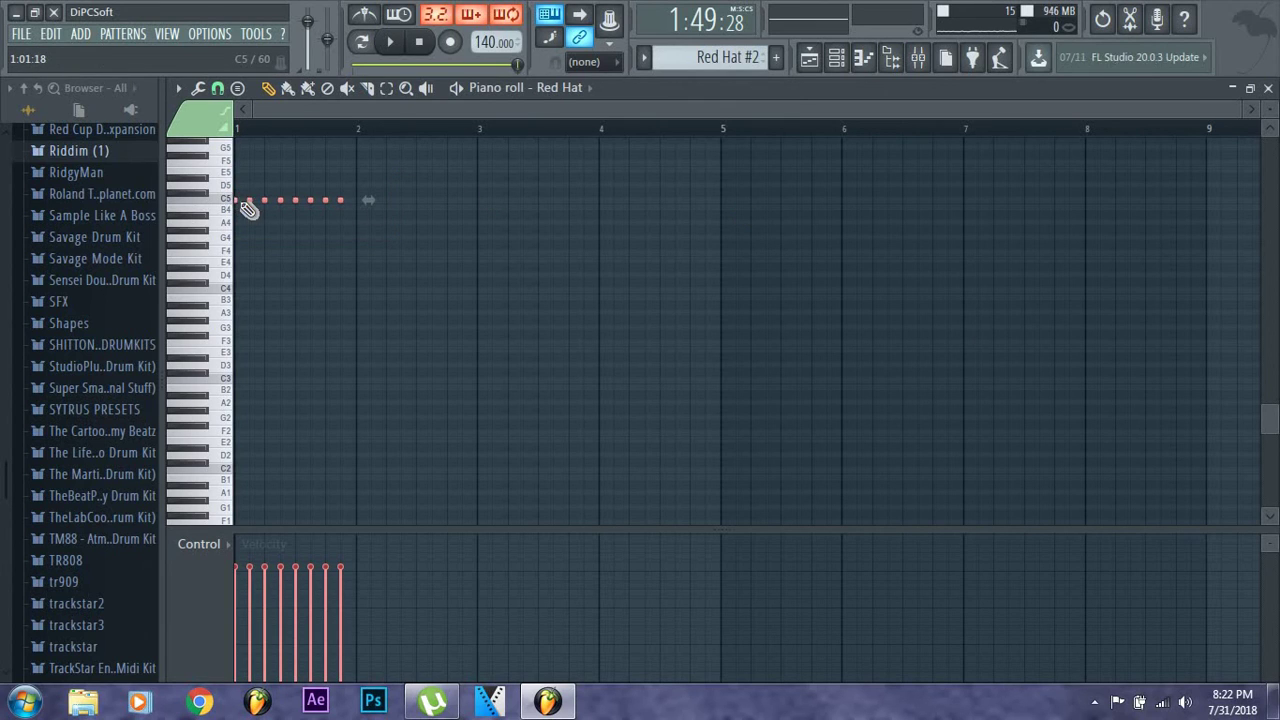
{"action": "left_click_drag", "start_coordinate": [247, 209], "coordinate": [254, 216]}
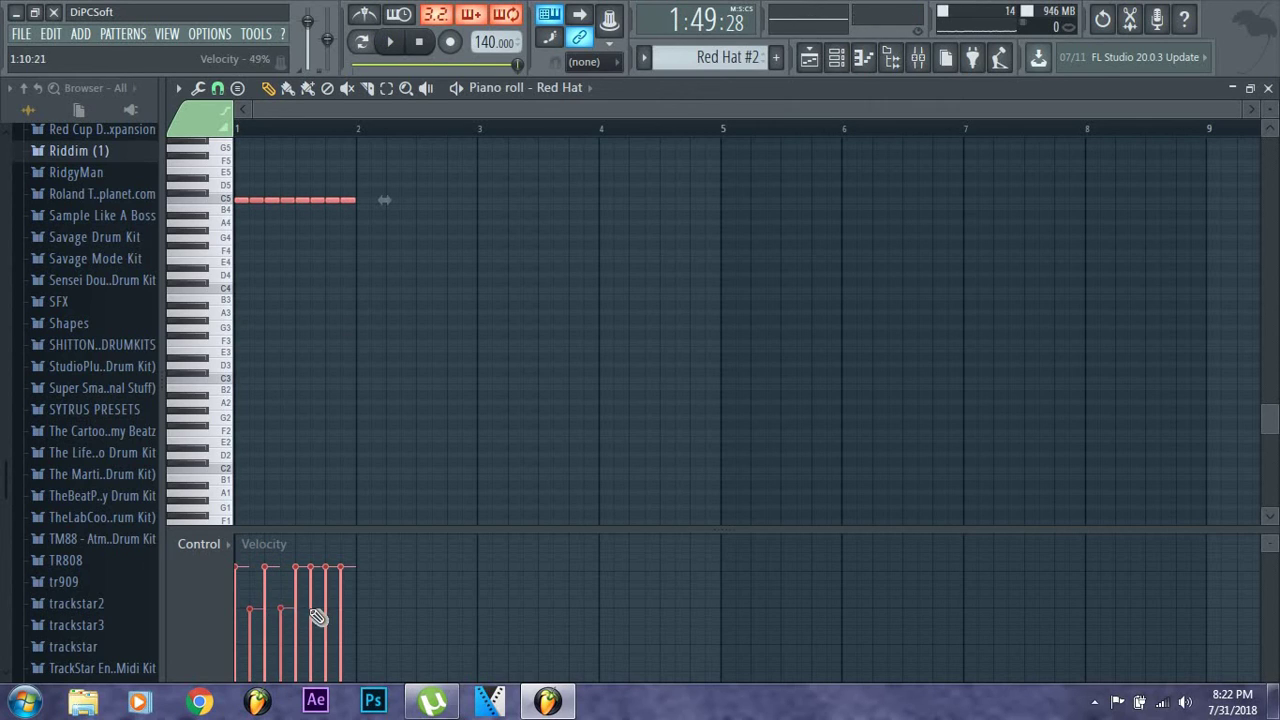
{"action": "scroll", "coordinate": [414, 349], "scroll_direction": "up", "scroll_amount": 3}
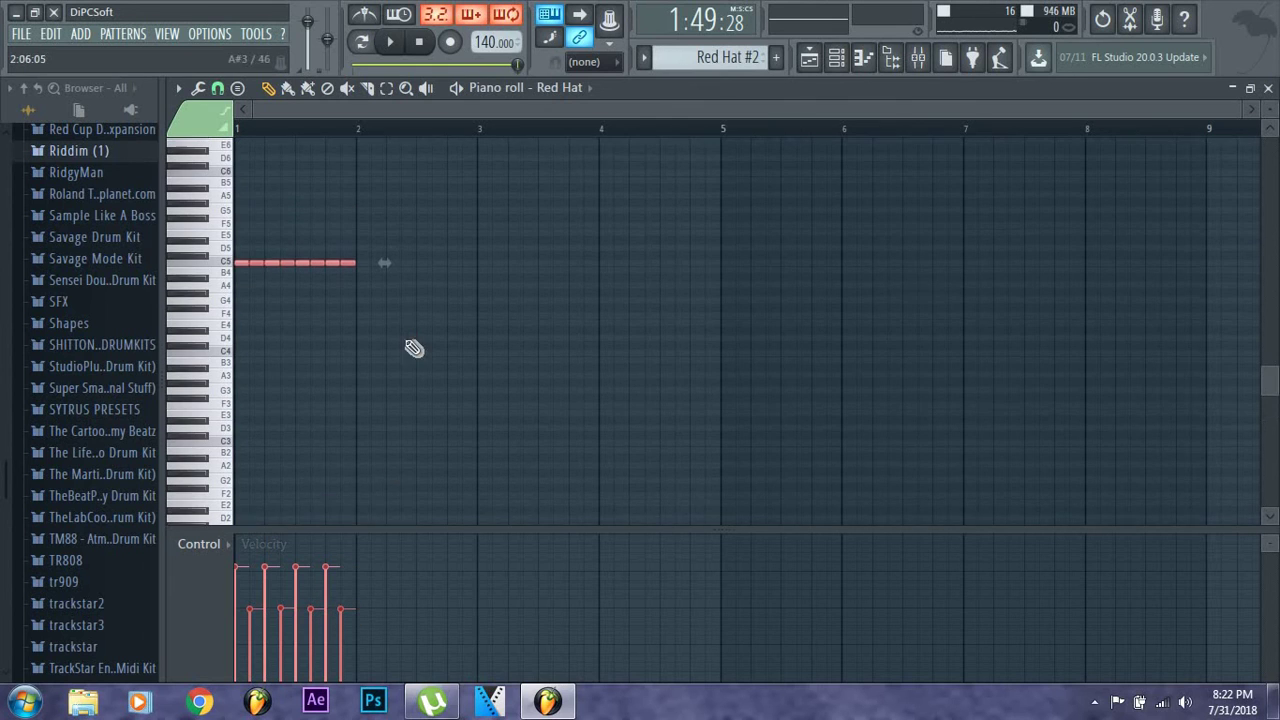
Duplicate the one-bar hat pattern through all eight bars of Red Hat #2 and close its piano roll
{"action": "left_click", "coordinate": [329, 269]}
{"action": "key", "text": "ctrl+b"}
{"action": "key", "text": "ctrl+b"}
{"action": "key", "text": "ctrl+b"}
{"action": "key", "text": "ctrl+b"}
{"action": "key", "text": "ctrl+b"}
{"action": "key", "text": "ctrl+b"}
{"action": "key", "text": "ctrl+b"}
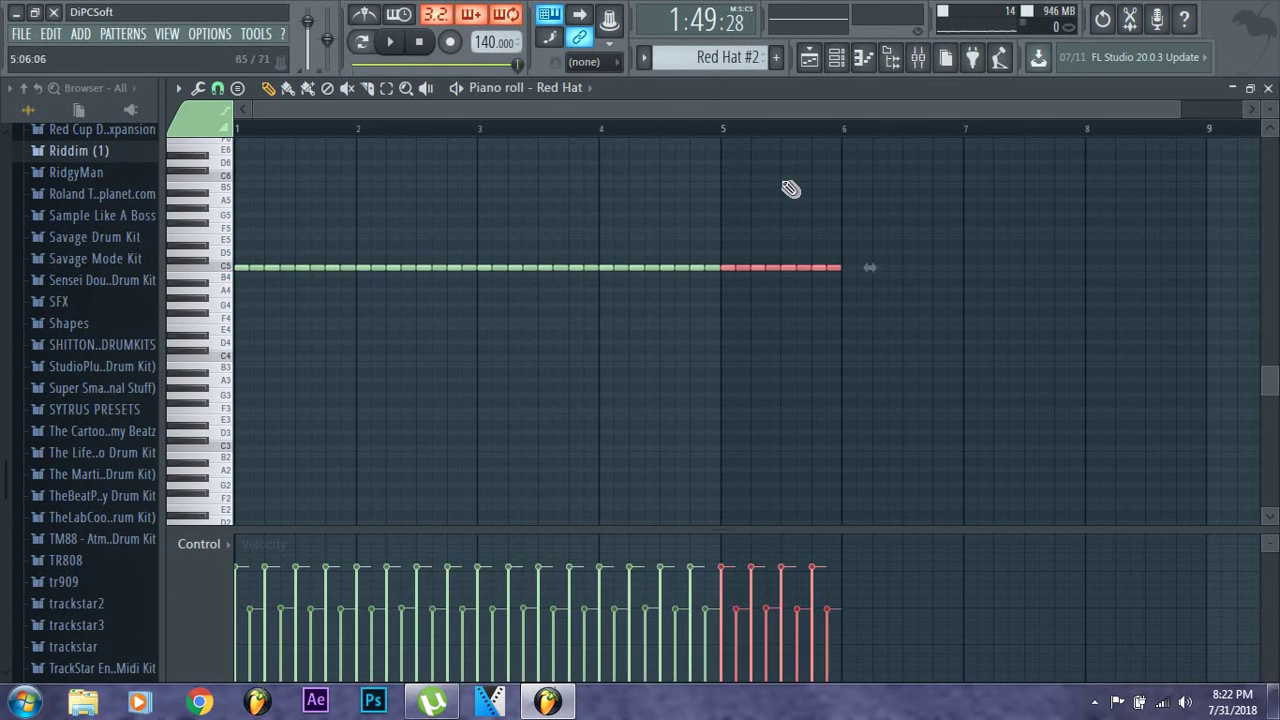
{"action": "left_click", "coordinate": [1267, 88]}
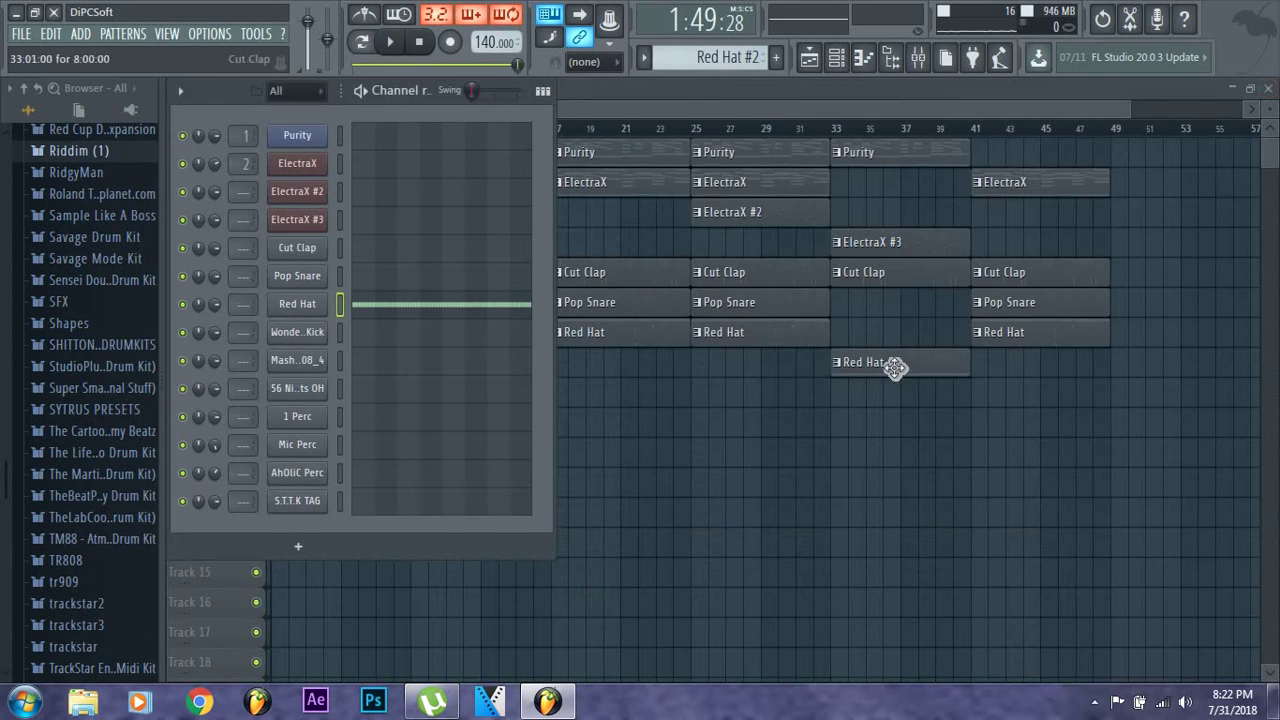
Return to the playlist and play the arrangement from the beginning
{"action": "key", "text": "space"}
{"action": "left_click", "coordinate": [729, 110]}
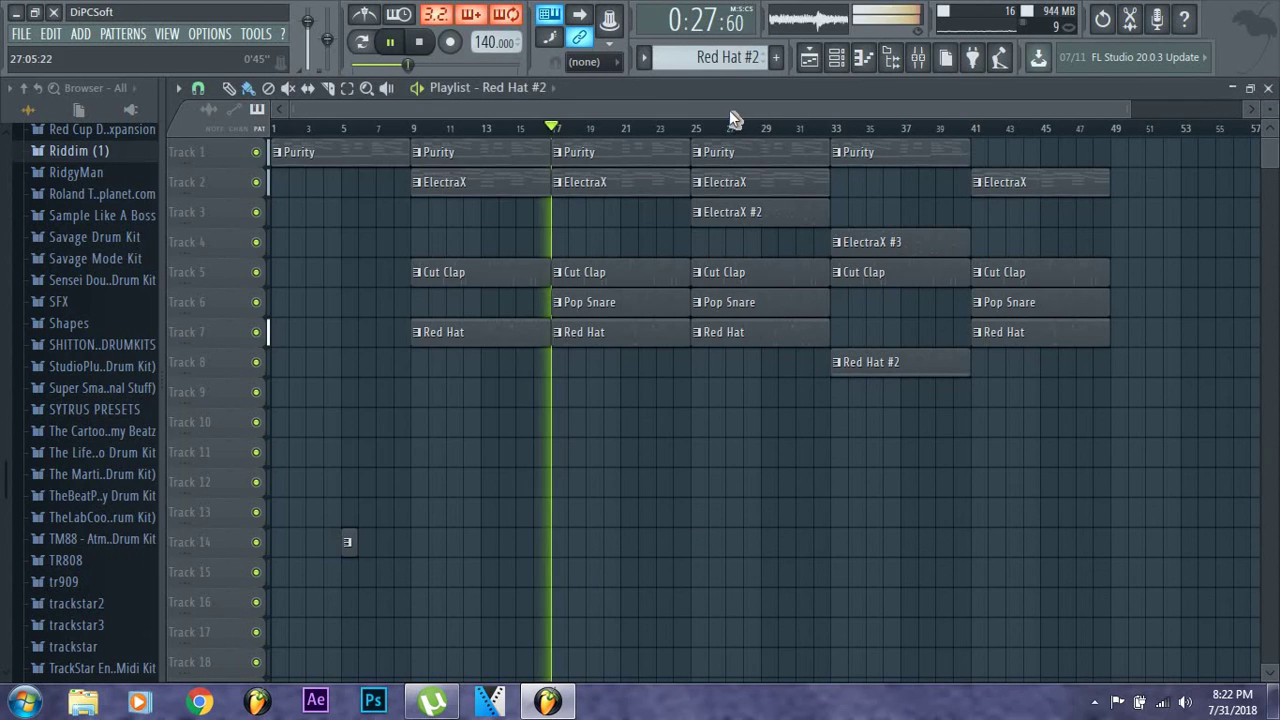
{"action": "key", "text": "space"}
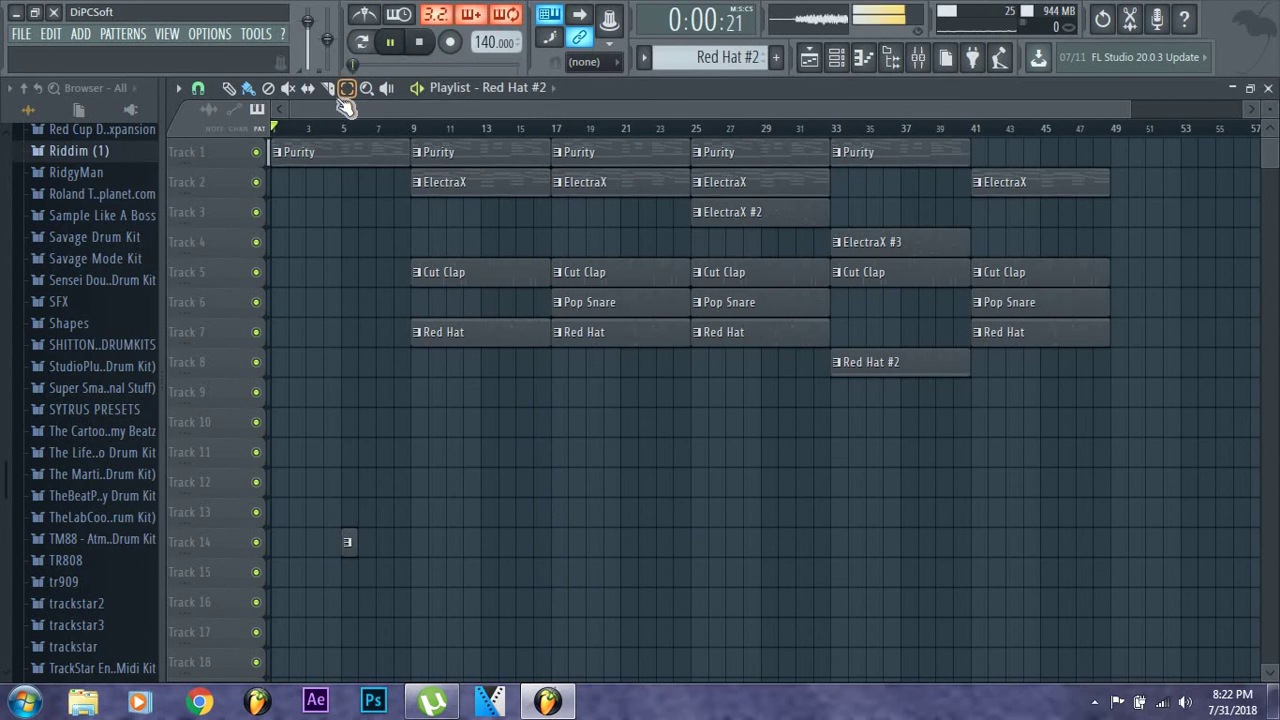
{"action": "key", "text": "space"}
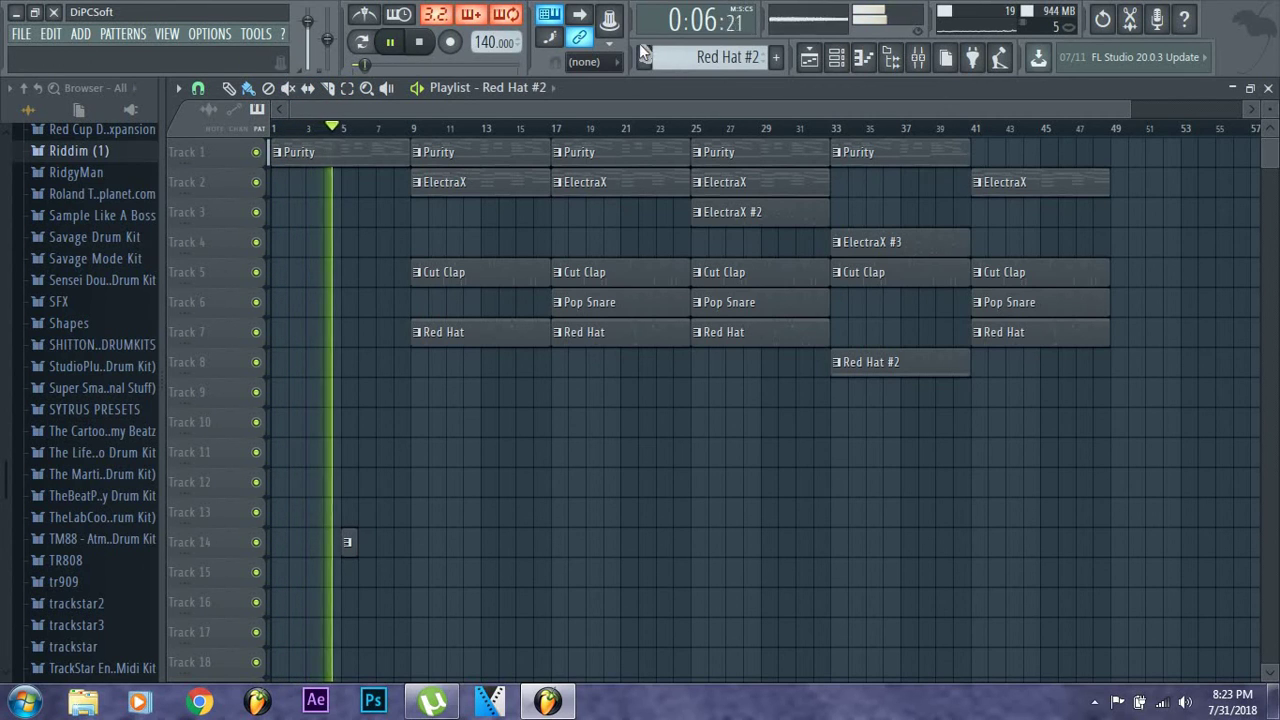
Add Wonderboy Kick clips on Track 9 at bars 17, 25 and 41
{"action": "scroll", "coordinate": [734, 60], "scroll_direction": "down", "scroll_amount": 1}
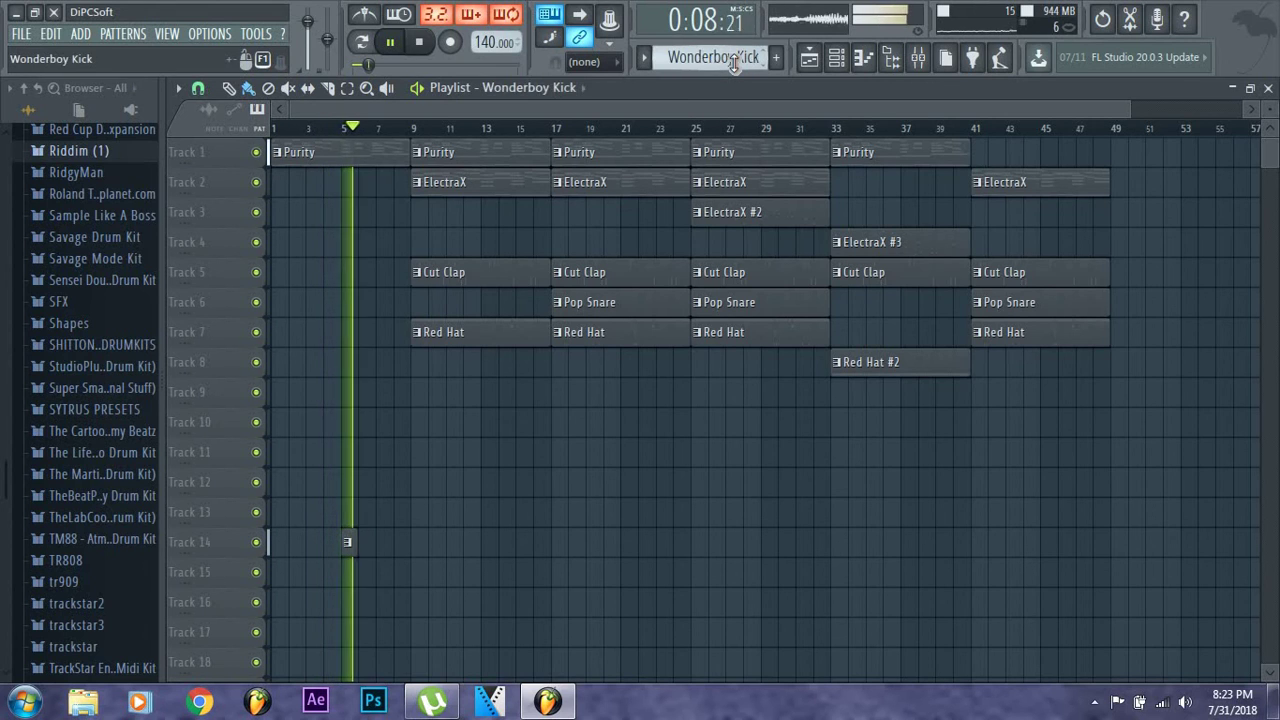
{"action": "scroll", "coordinate": [734, 60], "scroll_direction": "up", "scroll_amount": 2}
{"action": "scroll", "coordinate": [734, 60], "scroll_direction": "down", "scroll_amount": 2}
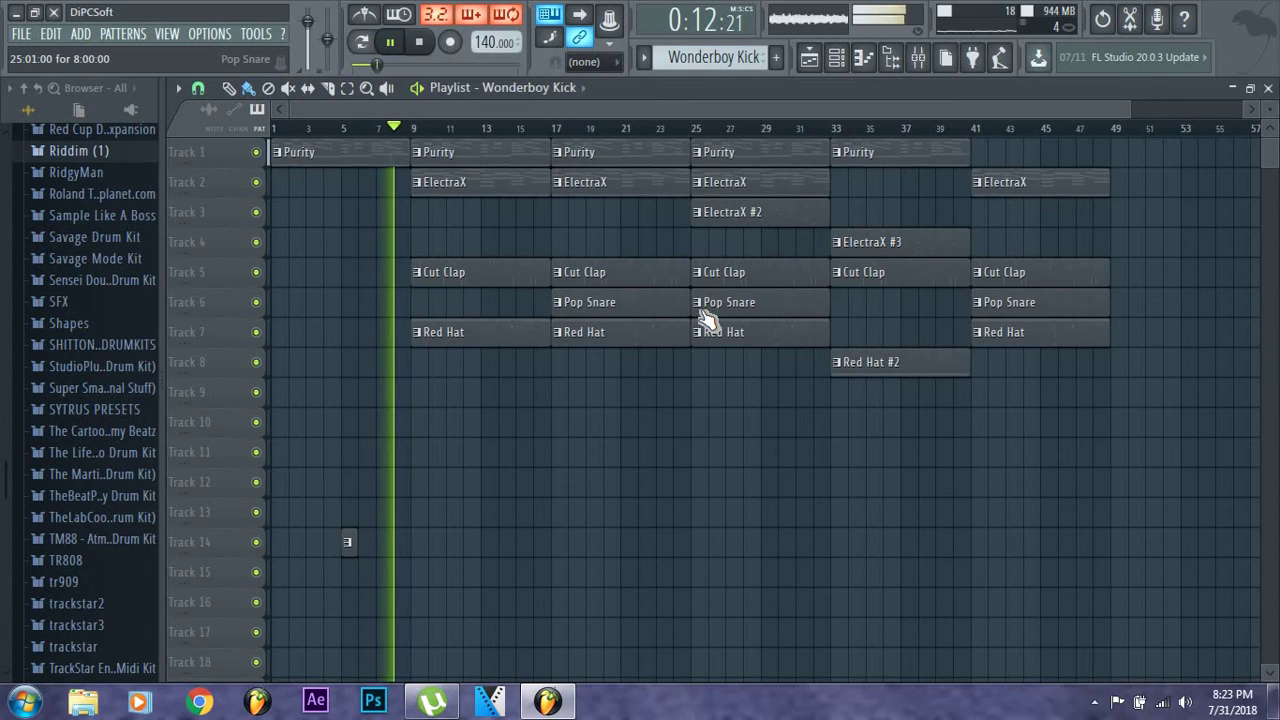
{"action": "left_click", "coordinate": [557, 395]}
{"action": "left_click", "coordinate": [716, 398]}
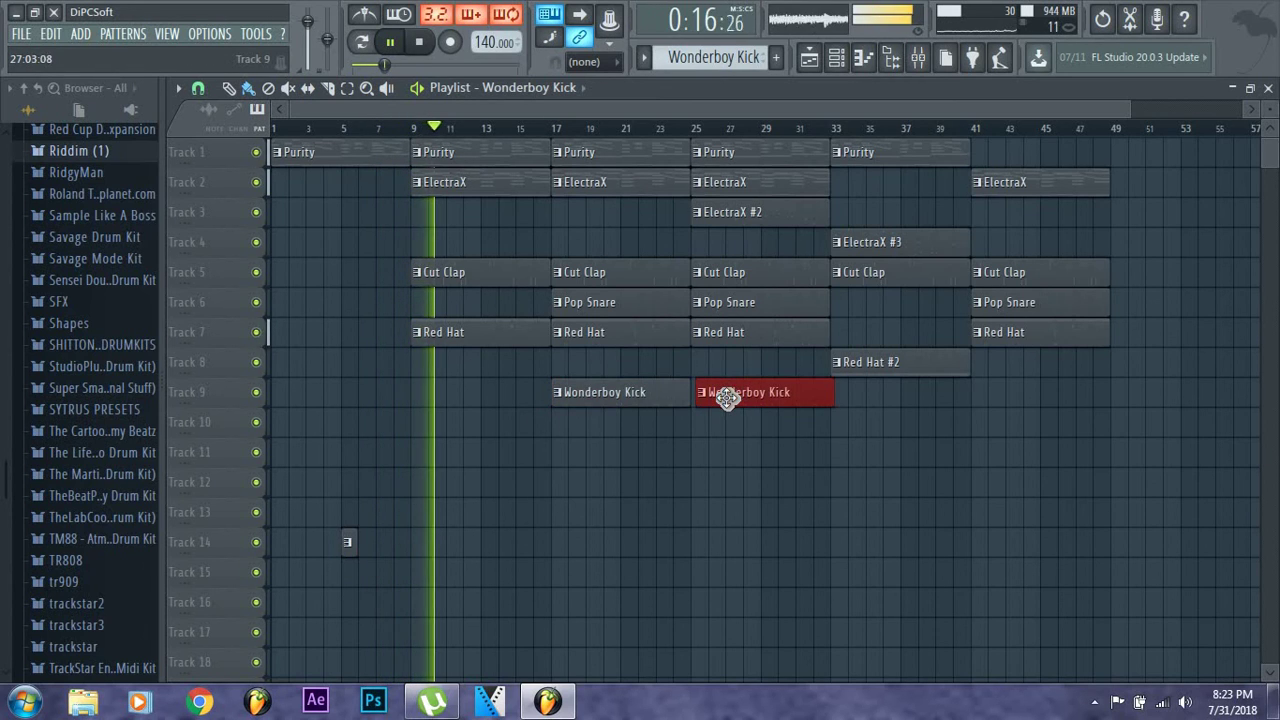
{"action": "left_click", "coordinate": [975, 400]}
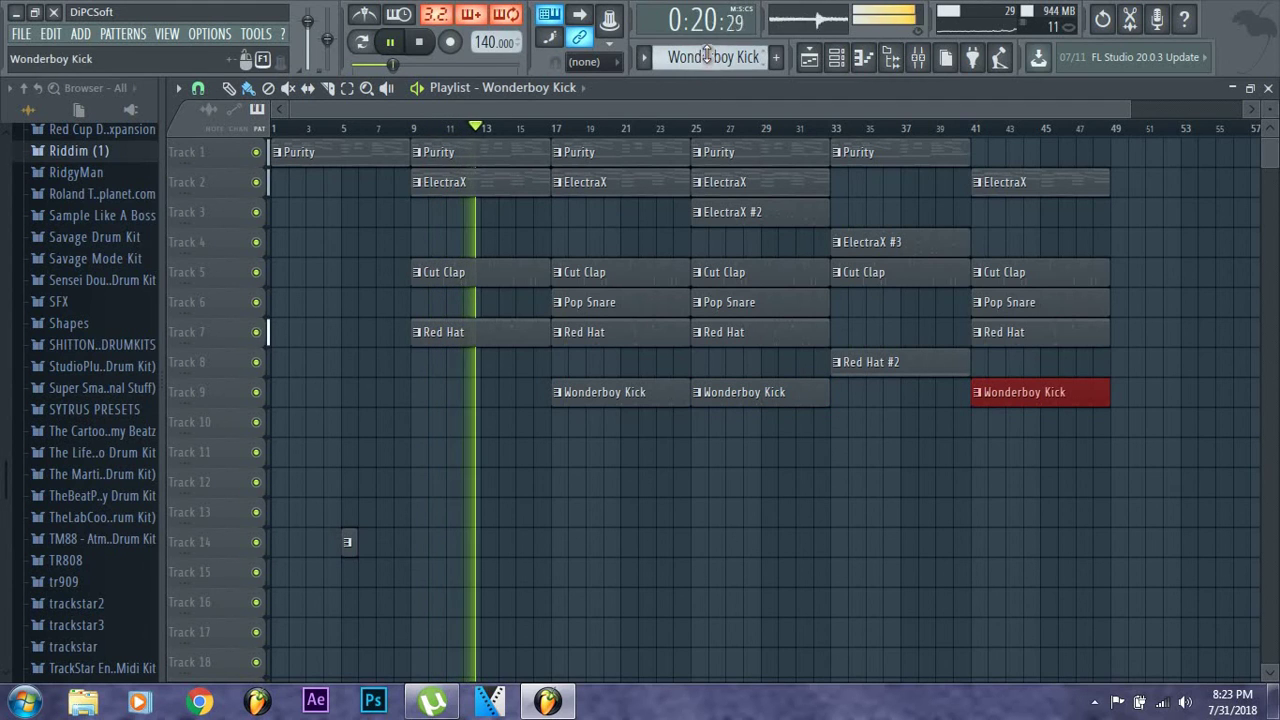
Add Mashallah 808_4 clips on Track 10 at bars 9, 17, 25, 33 and 41
{"action": "scroll", "coordinate": [702, 52], "scroll_direction": "up", "scroll_amount": 1}
{"action": "scroll", "coordinate": [706, 55], "scroll_direction": "down", "scroll_amount": 1}
{"action": "scroll", "coordinate": [706, 55], "scroll_direction": "down", "scroll_amount": 1}
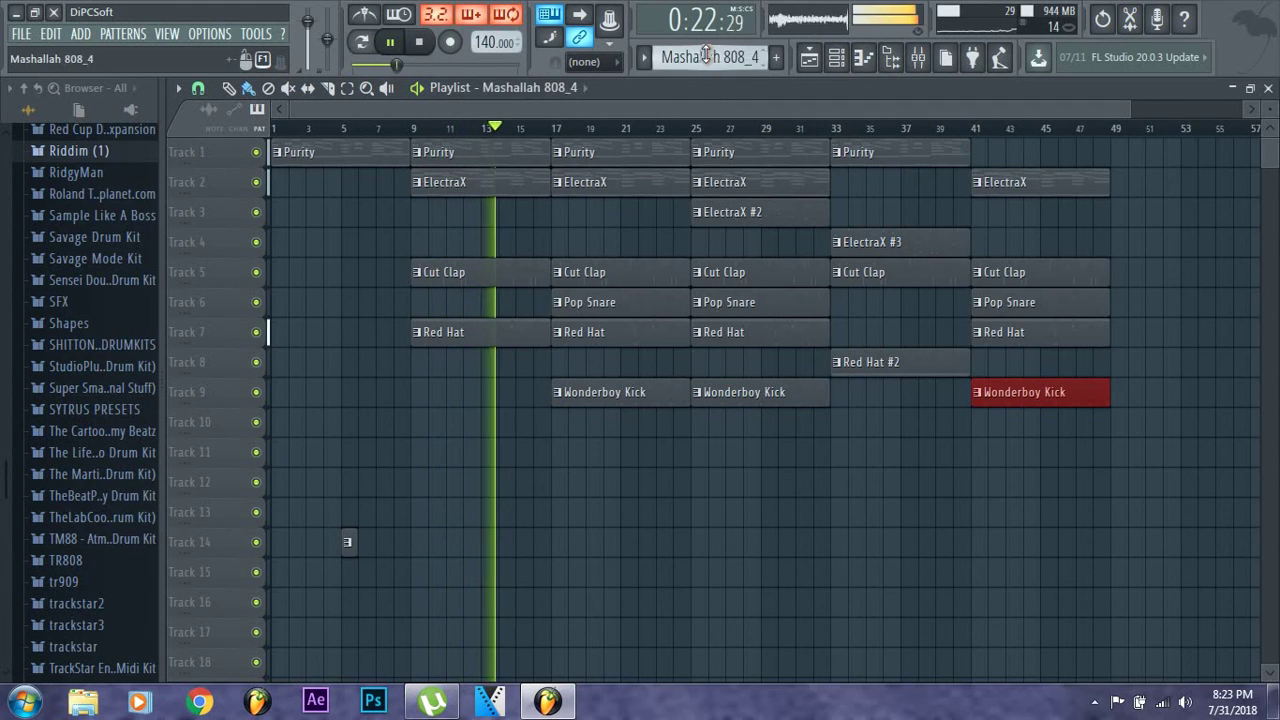
{"action": "left_click_drag", "start_coordinate": [411, 437], "coordinate": [1007, 438]}
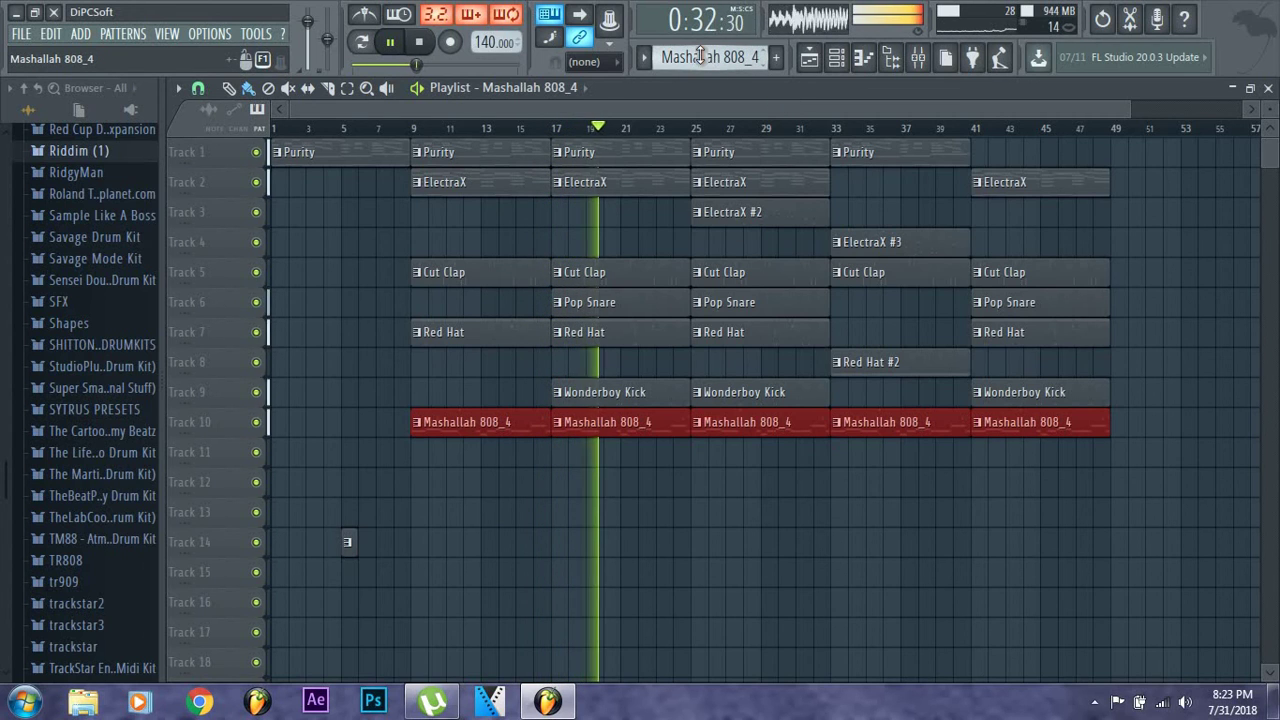
Add 56 Nights OH clips on Track 11 at bars 9, 17, 25 and 33, removing the misaligned copies
{"action": "scroll", "coordinate": [700, 55], "scroll_direction": "down", "scroll_amount": 1}
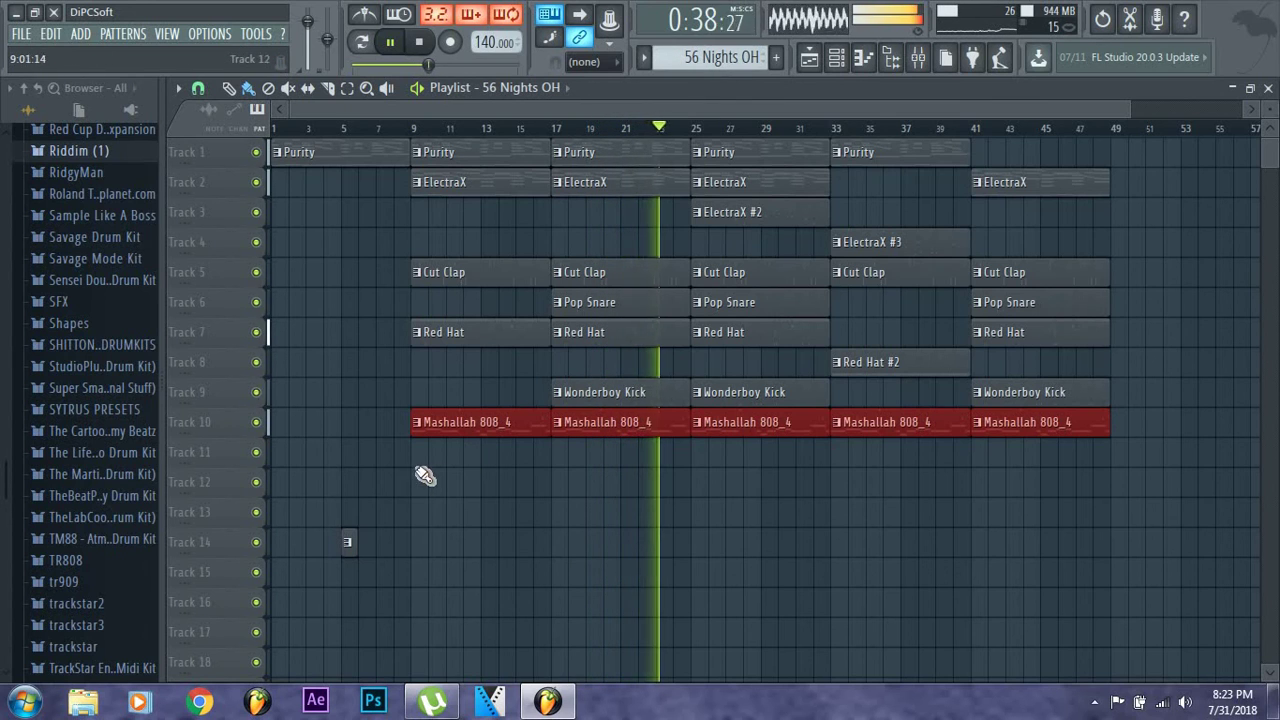
{"action": "left_click_drag", "start_coordinate": [414, 460], "coordinate": [917, 477]}
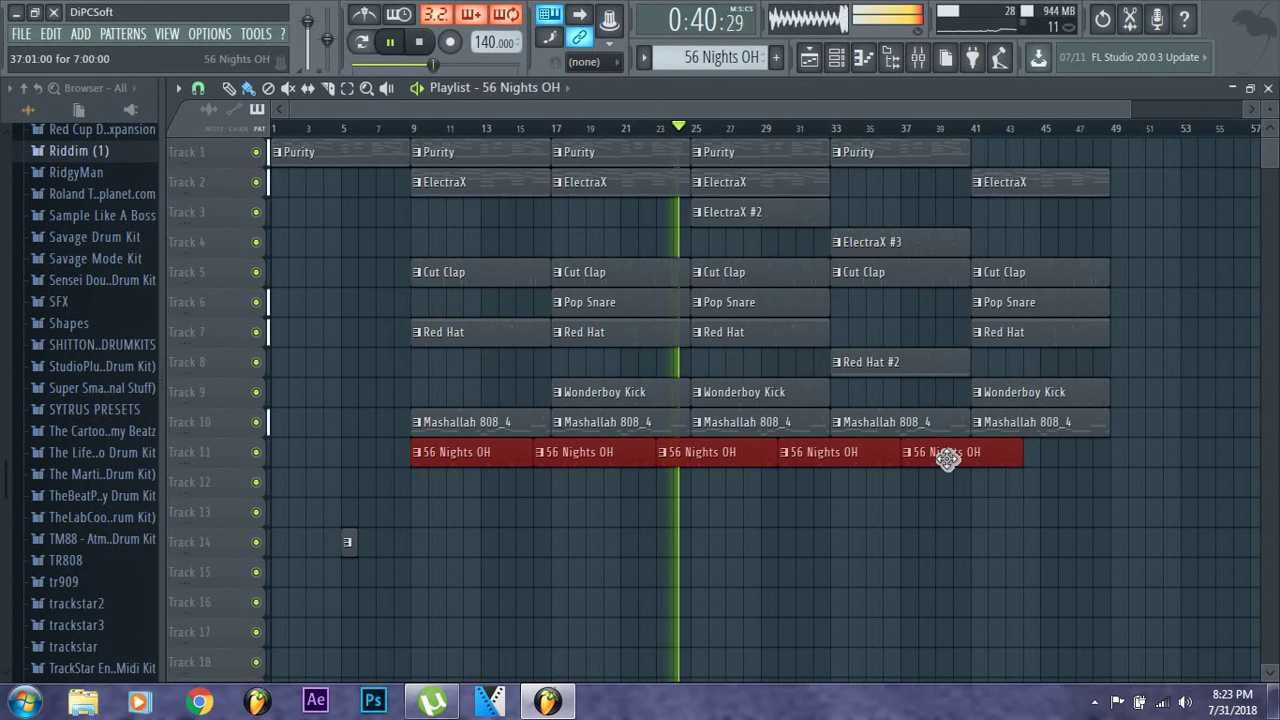
{"action": "right_click", "coordinate": [603, 460]}
{"action": "right_click", "coordinate": [716, 460]}
{"action": "right_click", "coordinate": [838, 460]}
{"action": "right_click", "coordinate": [960, 460]}
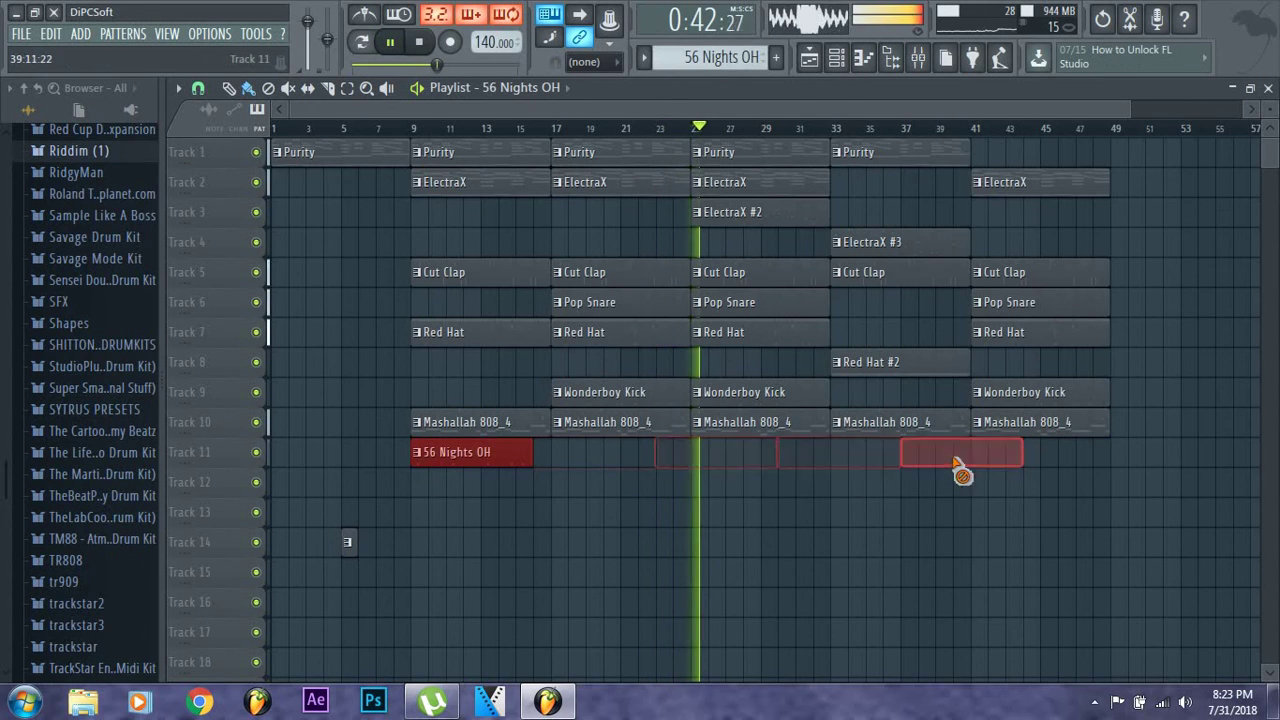
{"action": "left_click", "coordinate": [558, 459]}
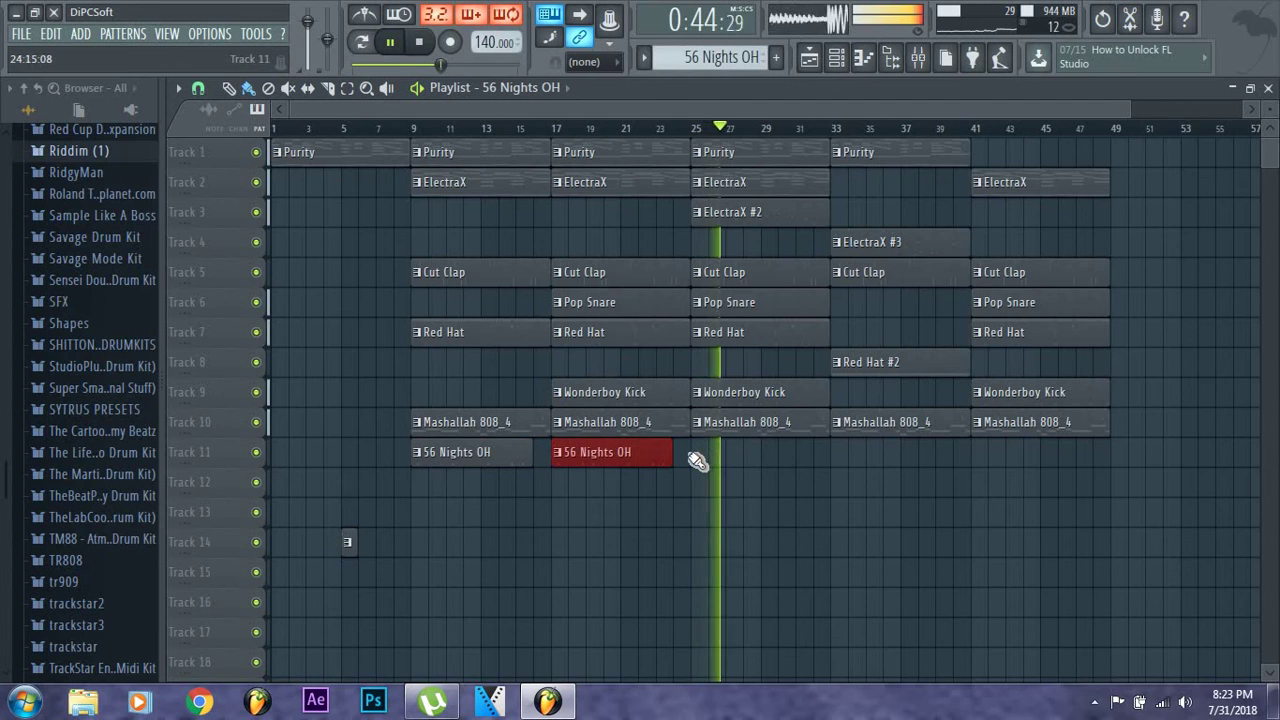
{"action": "left_click", "coordinate": [694, 458]}
{"action": "left_click", "coordinate": [840, 463]}
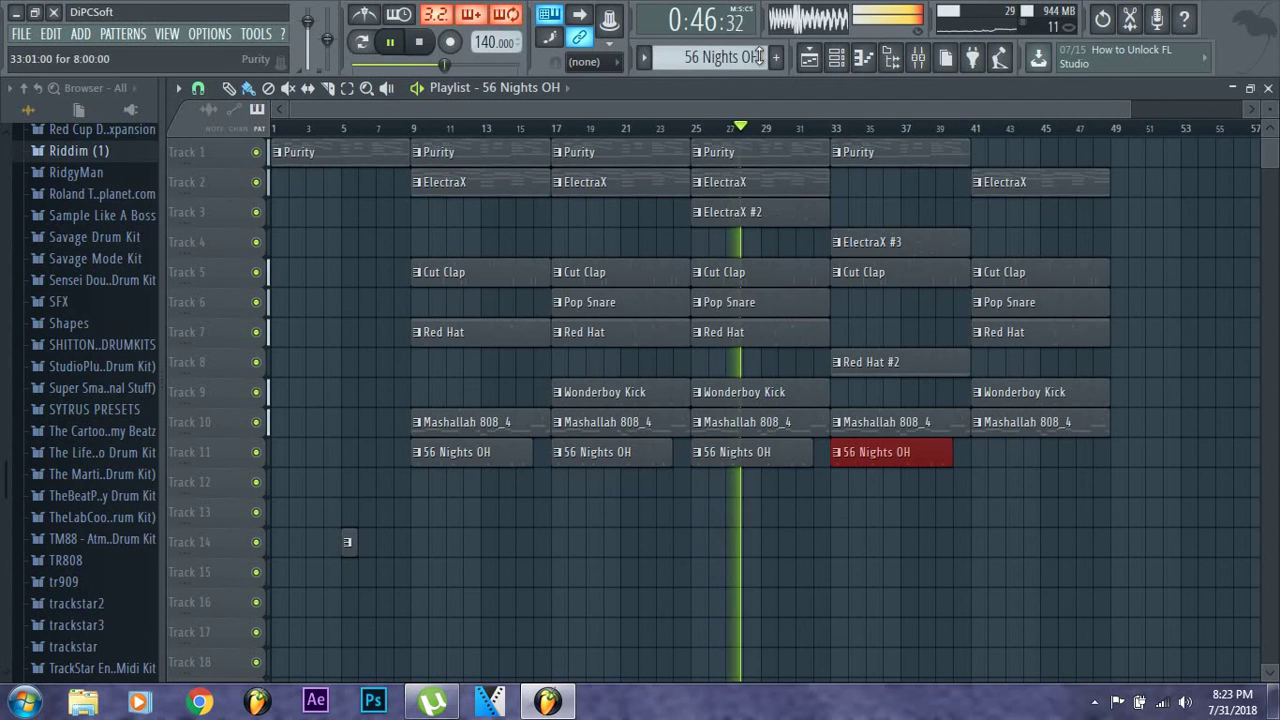
Select the 1 Perc pattern and place one clip on Track 12 at bar 9
{"action": "scroll", "coordinate": [730, 60], "scroll_direction": "up", "scroll_amount": 2}
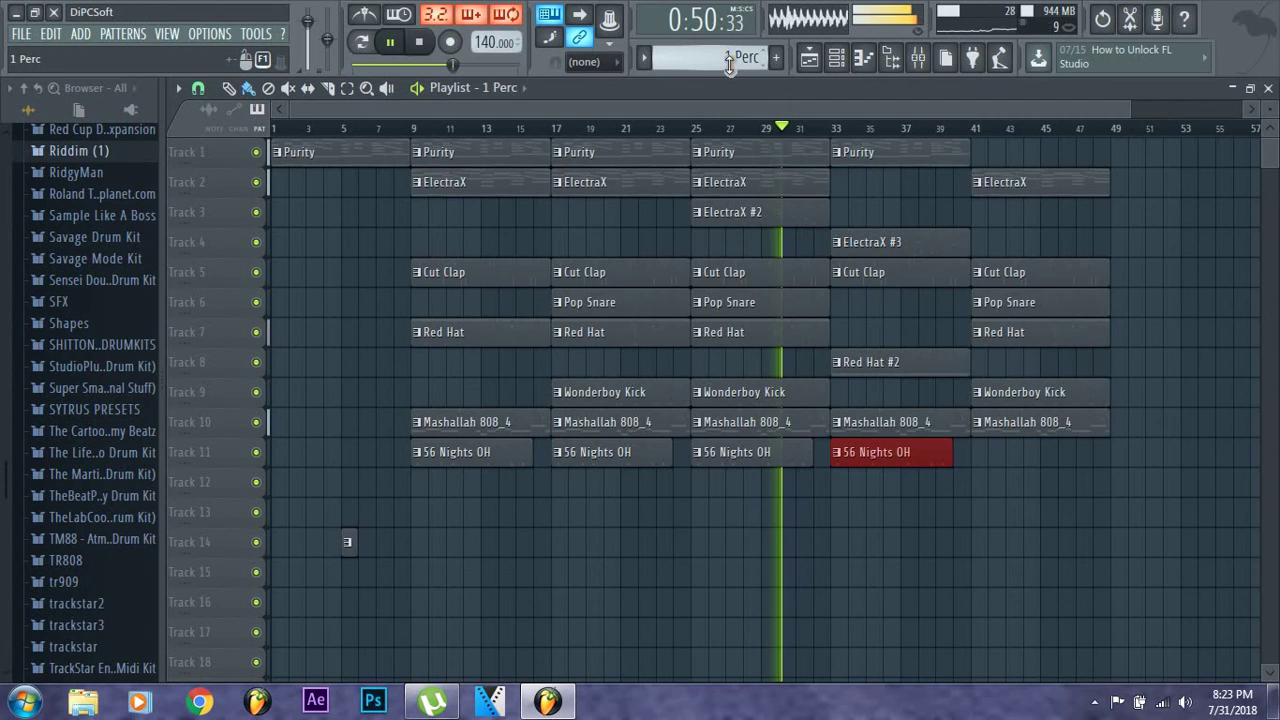
{"action": "scroll", "coordinate": [730, 60], "scroll_direction": "up", "scroll_amount": 1}
{"action": "scroll", "coordinate": [730, 62], "scroll_direction": "up", "scroll_amount": 3}
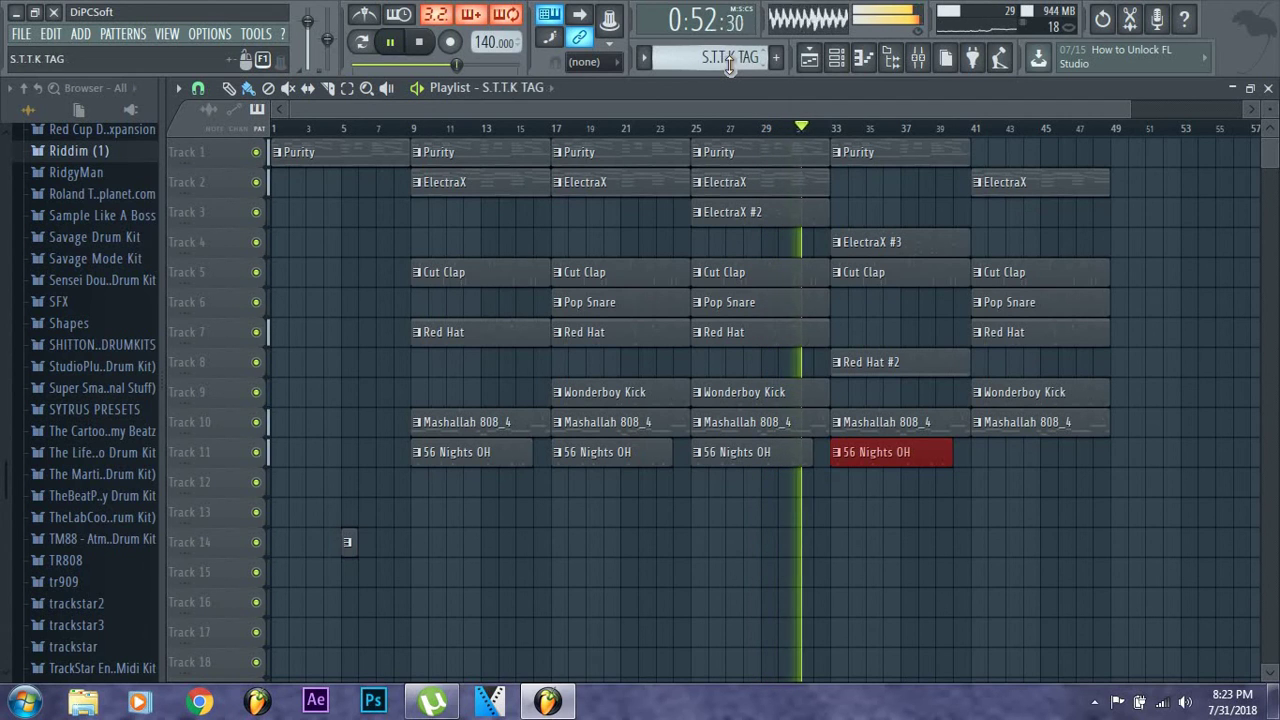
{"action": "scroll", "coordinate": [730, 62], "scroll_direction": "down", "scroll_amount": 4}
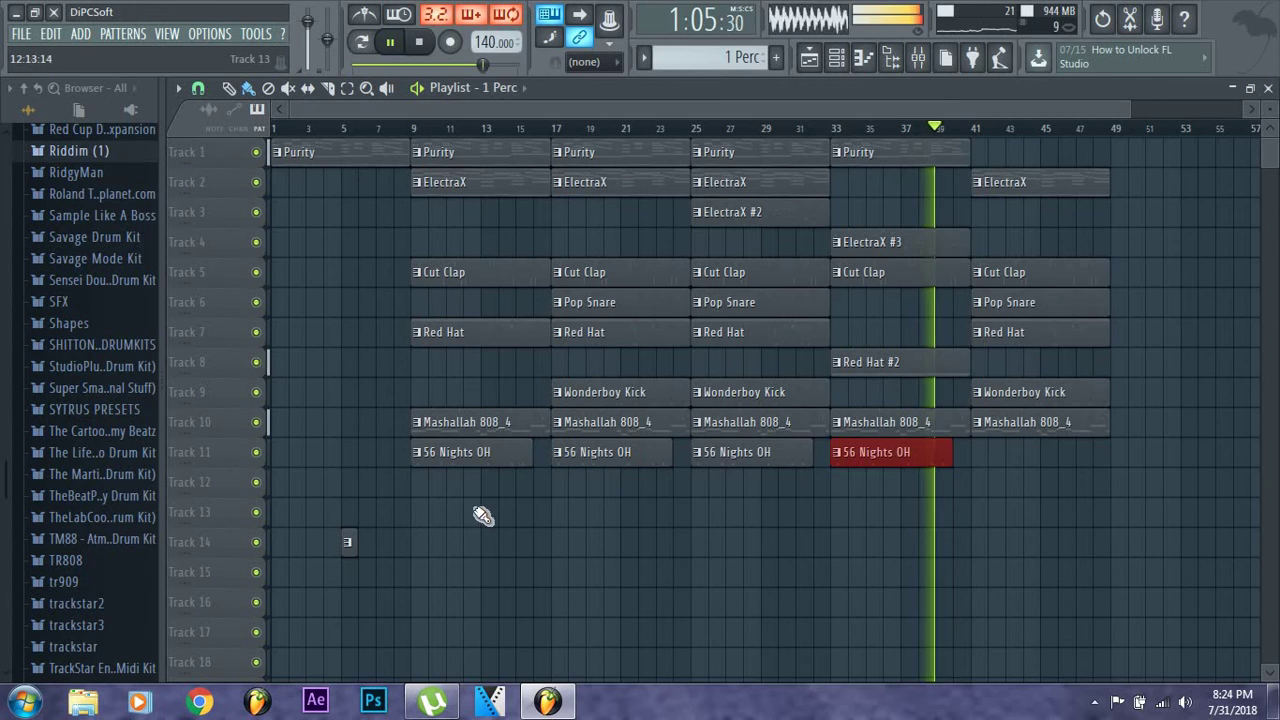
{"action": "left_click", "coordinate": [428, 485]}
{"action": "left_click_drag", "start_coordinate": [439, 487], "coordinate": [437, 488]}
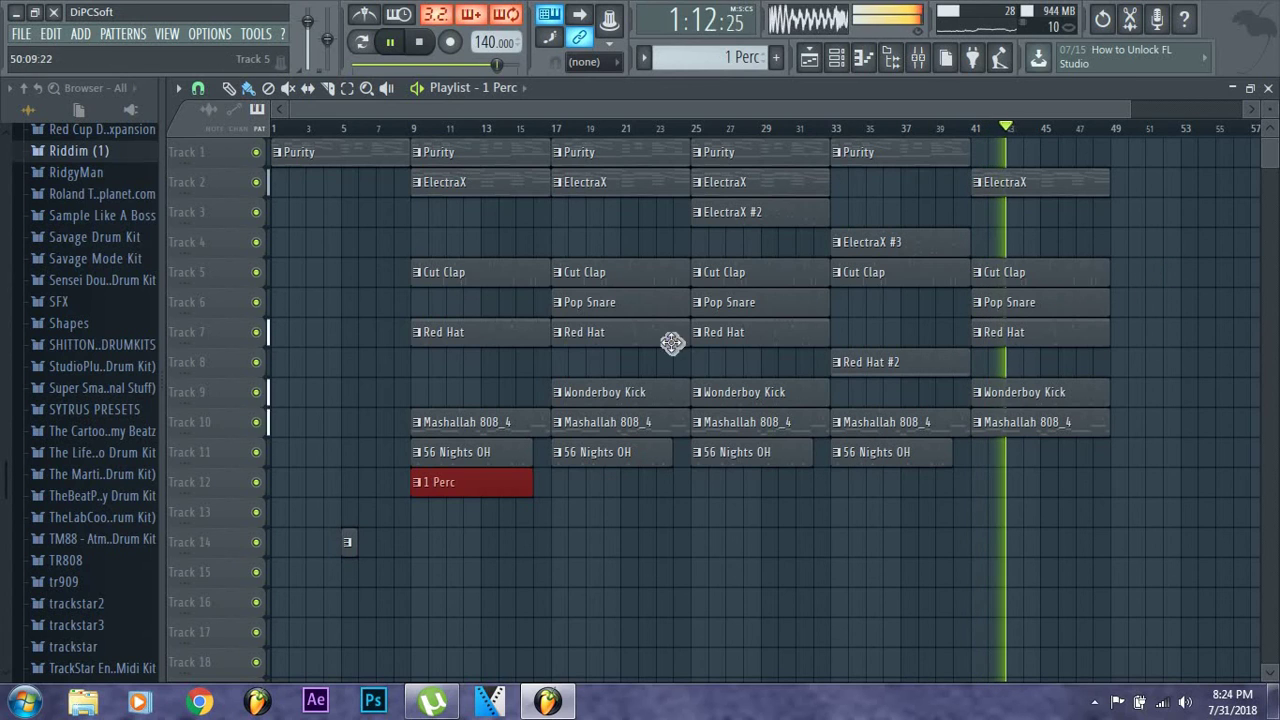
Try the 1 Perc clip at bar 17 on Track 12, restart playback, and move the clip back to bar 9
{"action": "left_click_drag", "start_coordinate": [509, 490], "coordinate": [634, 506]}
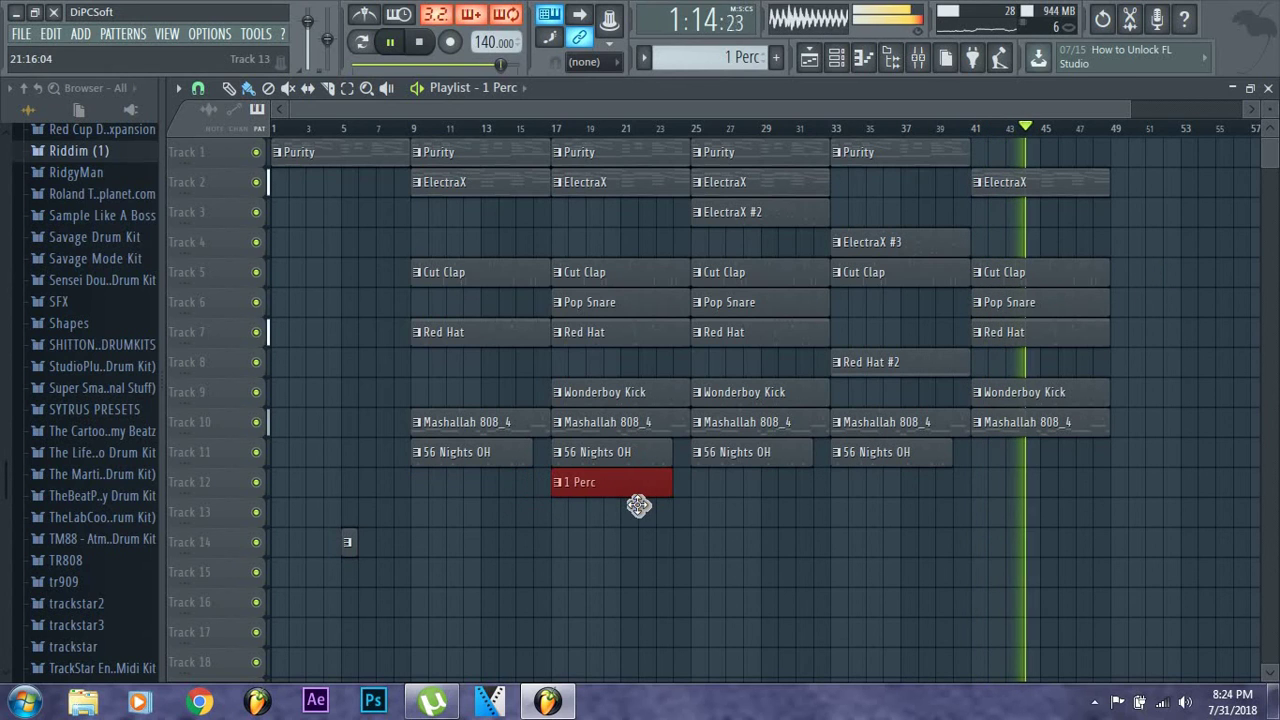
{"action": "key", "text": "space"}
{"action": "key", "text": "space"}
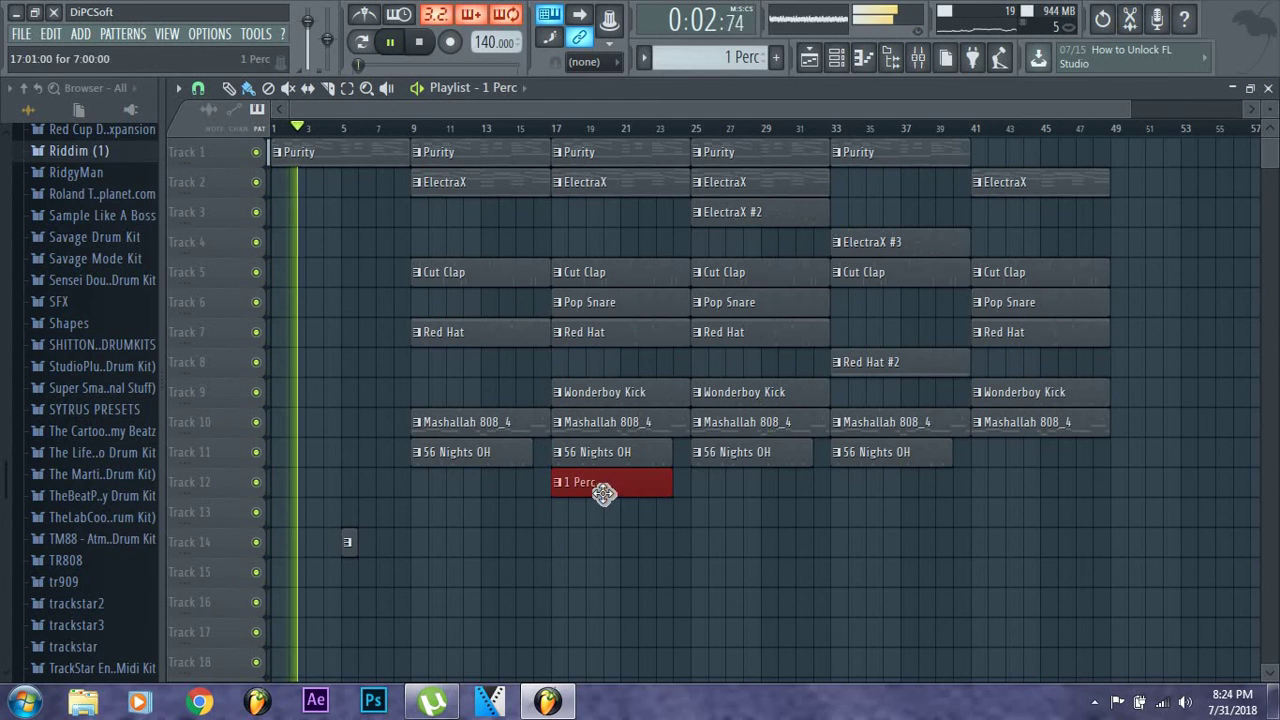
{"action": "left_click_drag", "start_coordinate": [603, 489], "coordinate": [457, 520]}
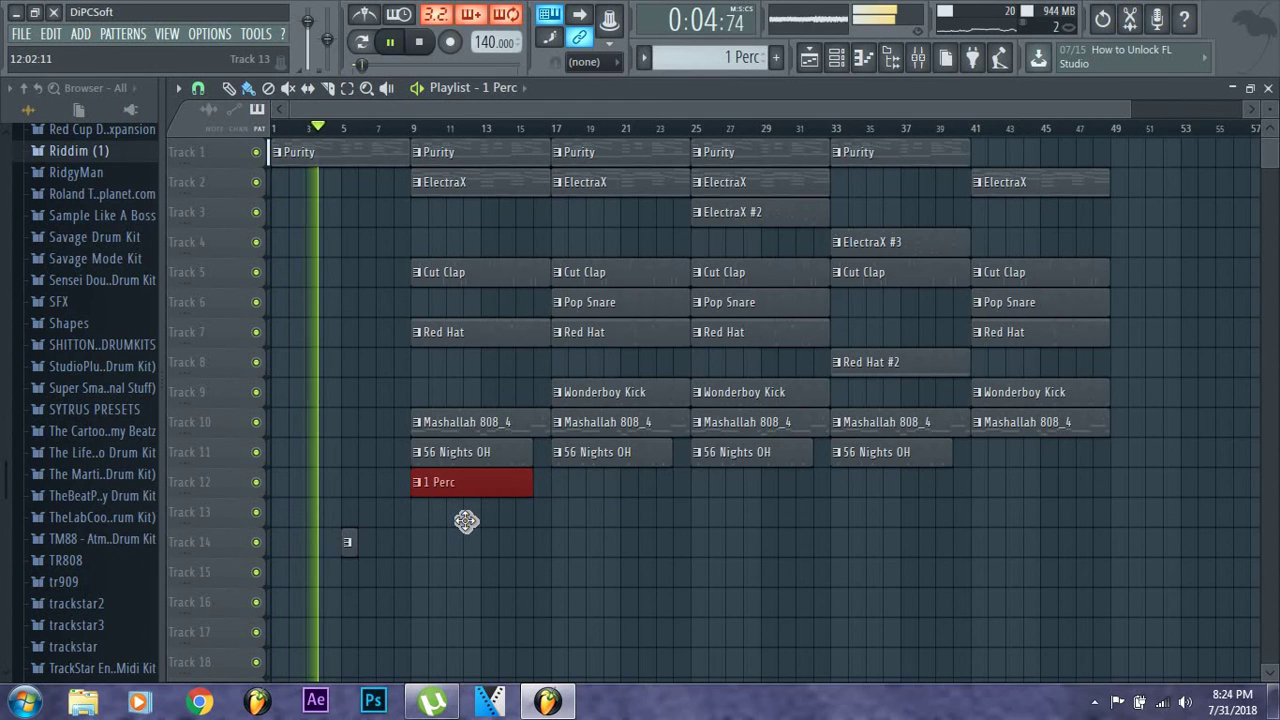
Move the 1 Perc clip to bar 17 on Track 12, and place Mic Perc clips on Track 13 at bars 9, 17 and 25
{"action": "left_click_drag", "start_coordinate": [500, 481], "coordinate": [643, 491]}
{"action": "scroll", "coordinate": [720, 57], "scroll_direction": "down", "scroll_amount": 1}
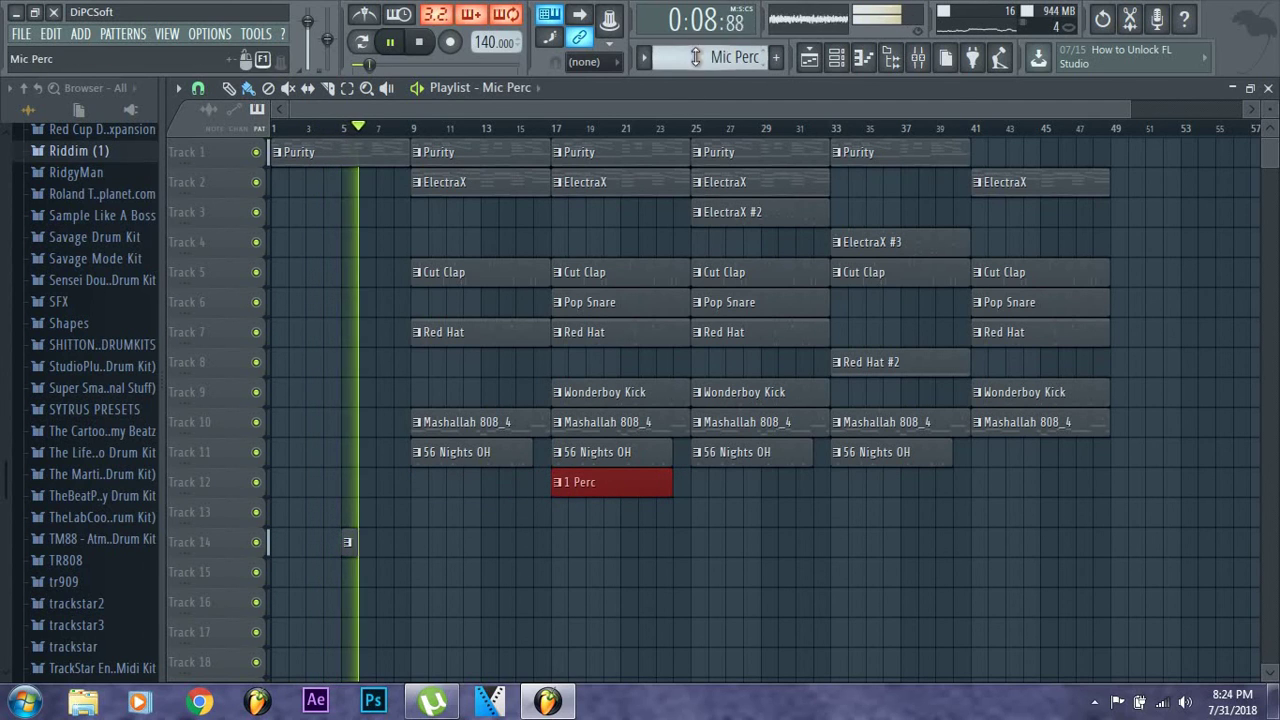
{"action": "left_click", "coordinate": [558, 526]}
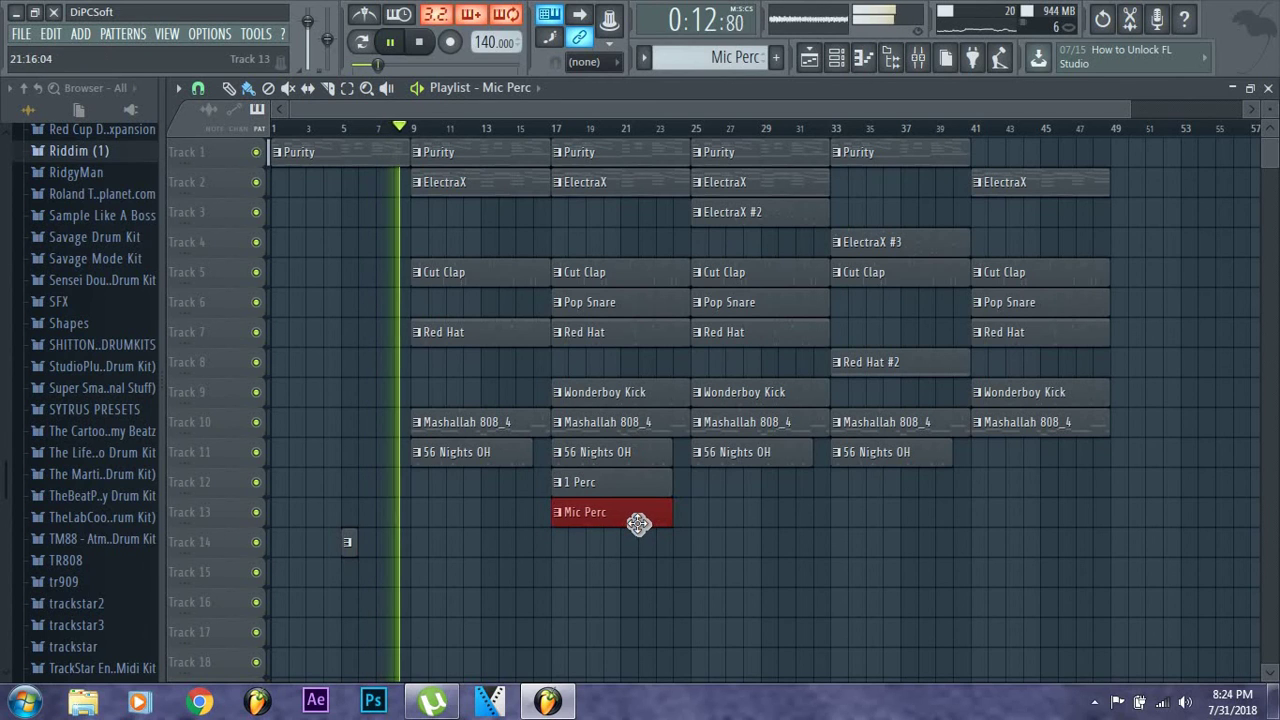
{"action": "left_click_drag", "start_coordinate": [634, 520], "coordinate": [494, 526]}
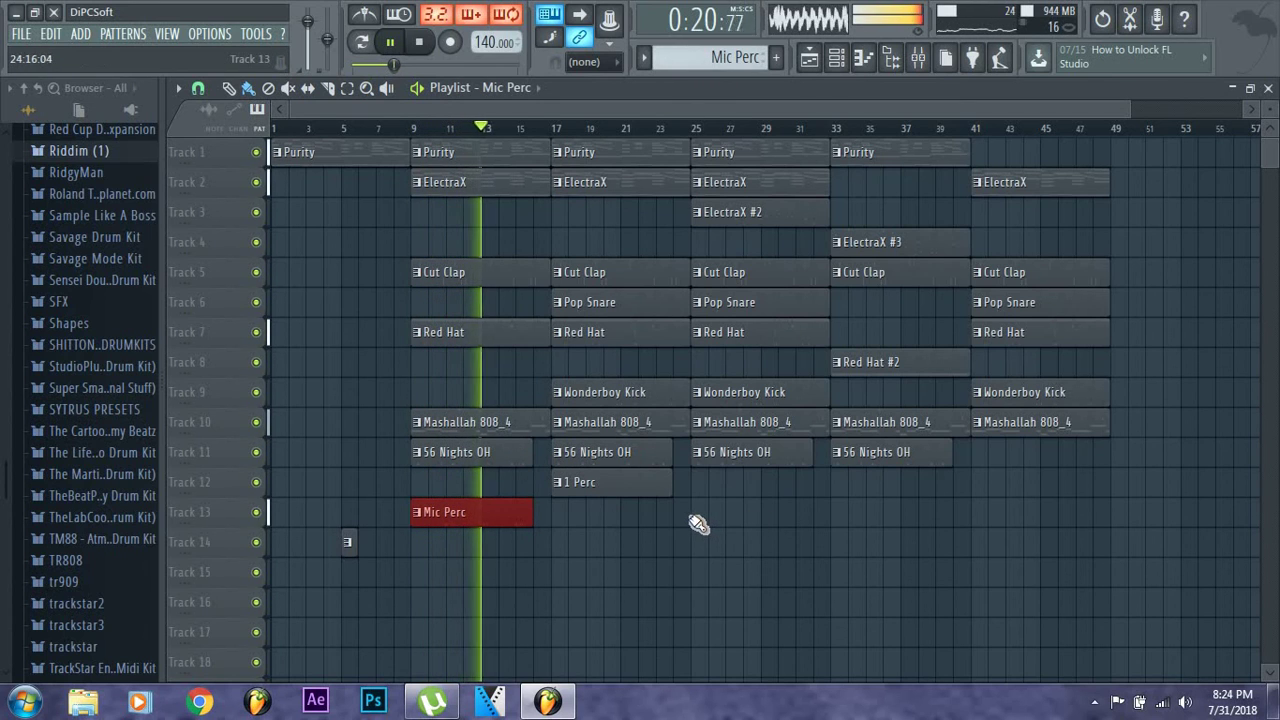
{"action": "left_click", "coordinate": [560, 521]}
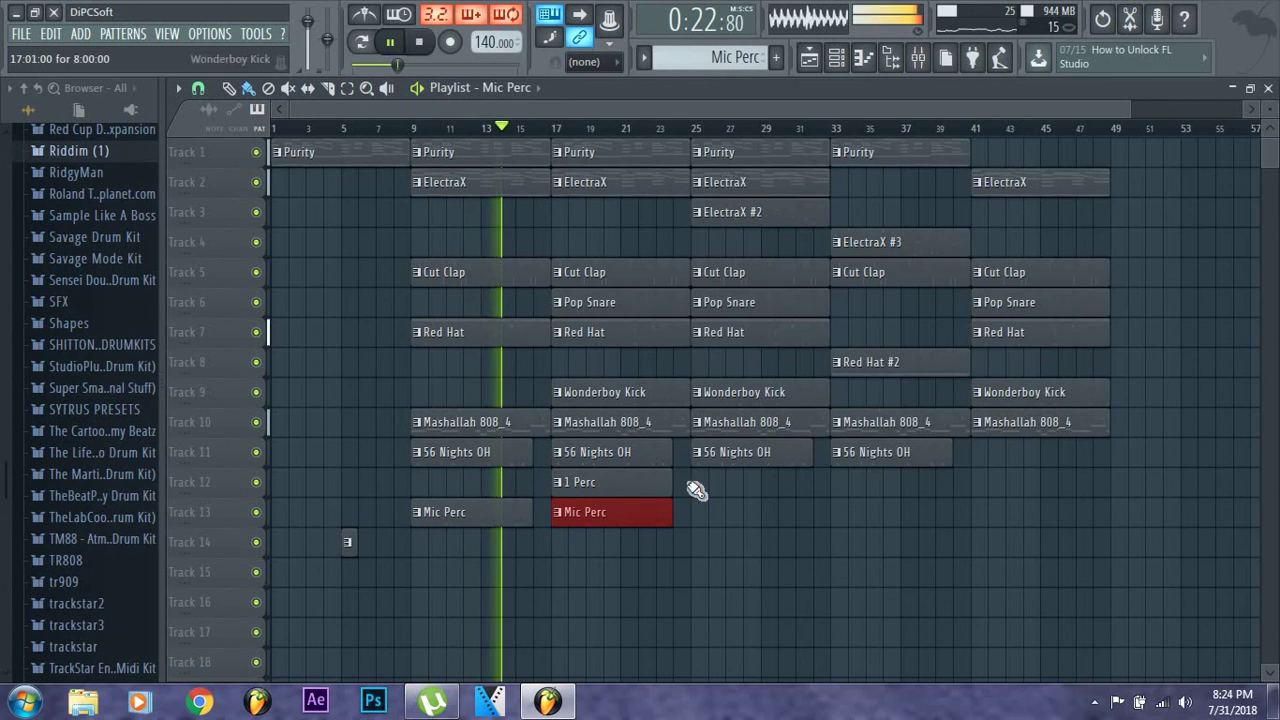
{"action": "left_click", "coordinate": [694, 517]}
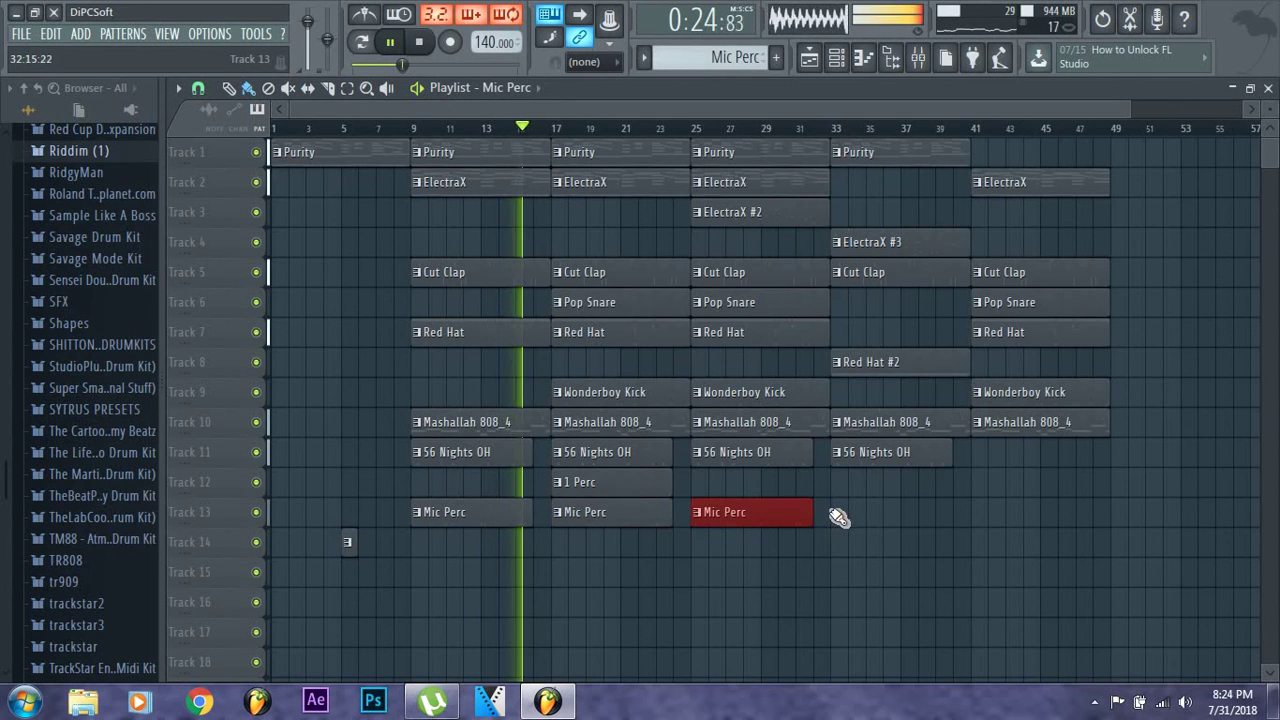
{"action": "right_click", "coordinate": [810, 515]}
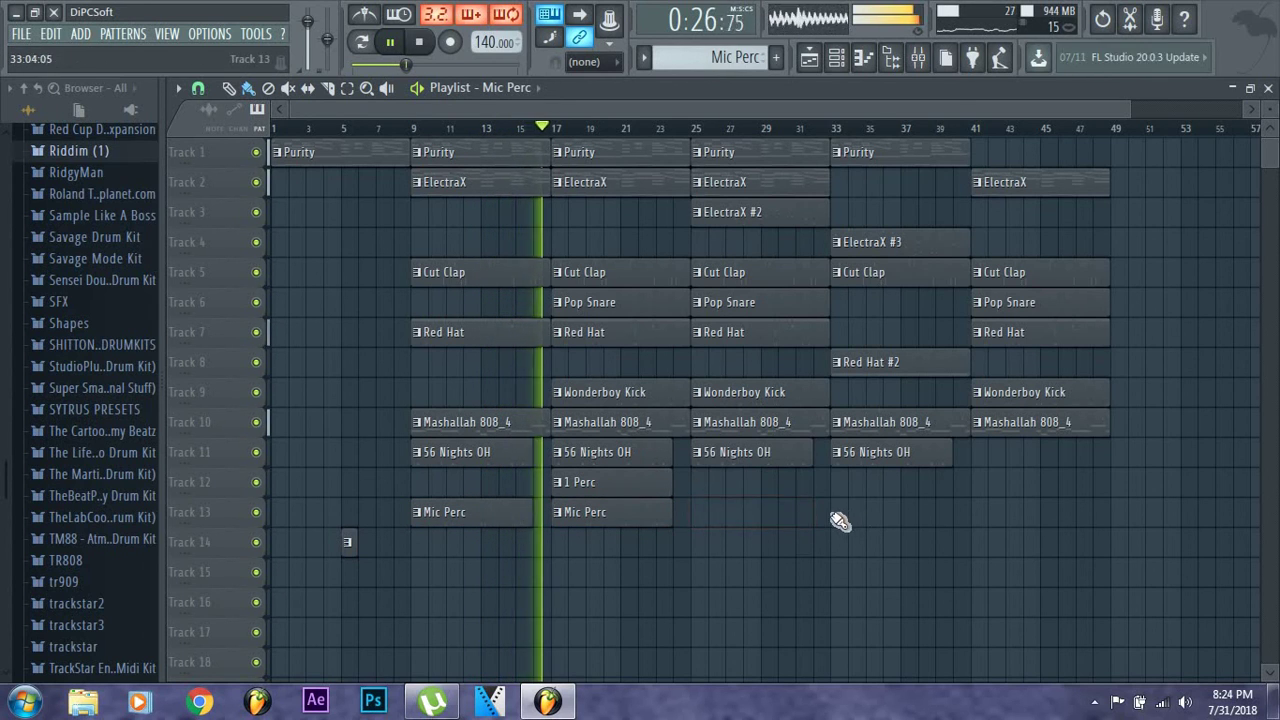
{"action": "left_click", "coordinate": [695, 519]}
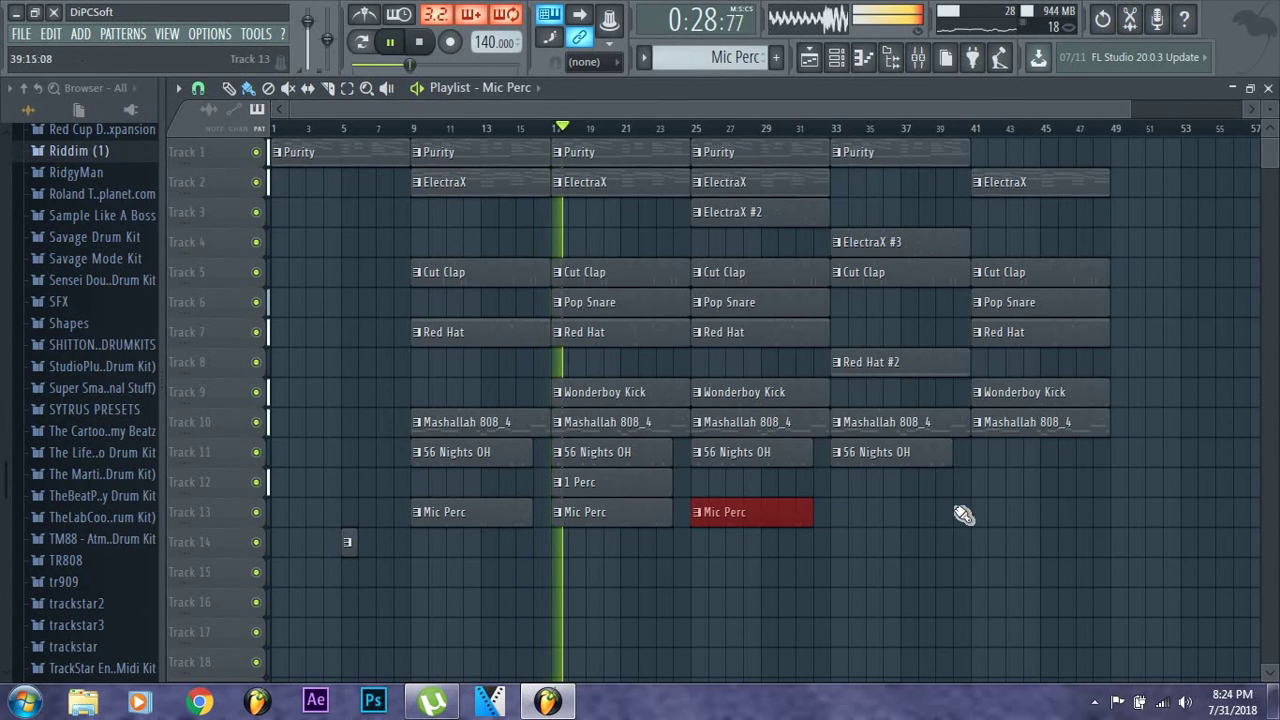
Try a Mic Perc clip on Track 13 and a 1 Perc clip on Track 12 at bar 41, and delete both
{"action": "left_click", "coordinate": [980, 518]}
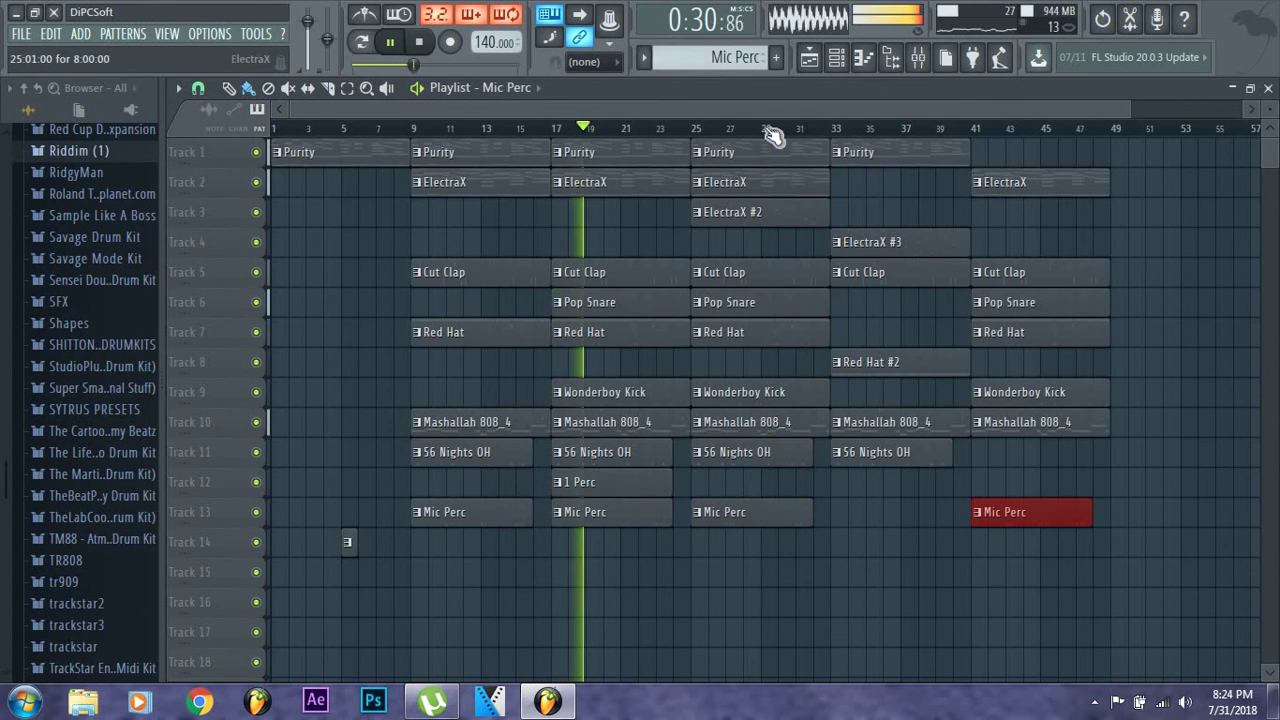
{"action": "left_click", "coordinate": [660, 486]}
{"action": "left_click", "coordinate": [986, 490]}
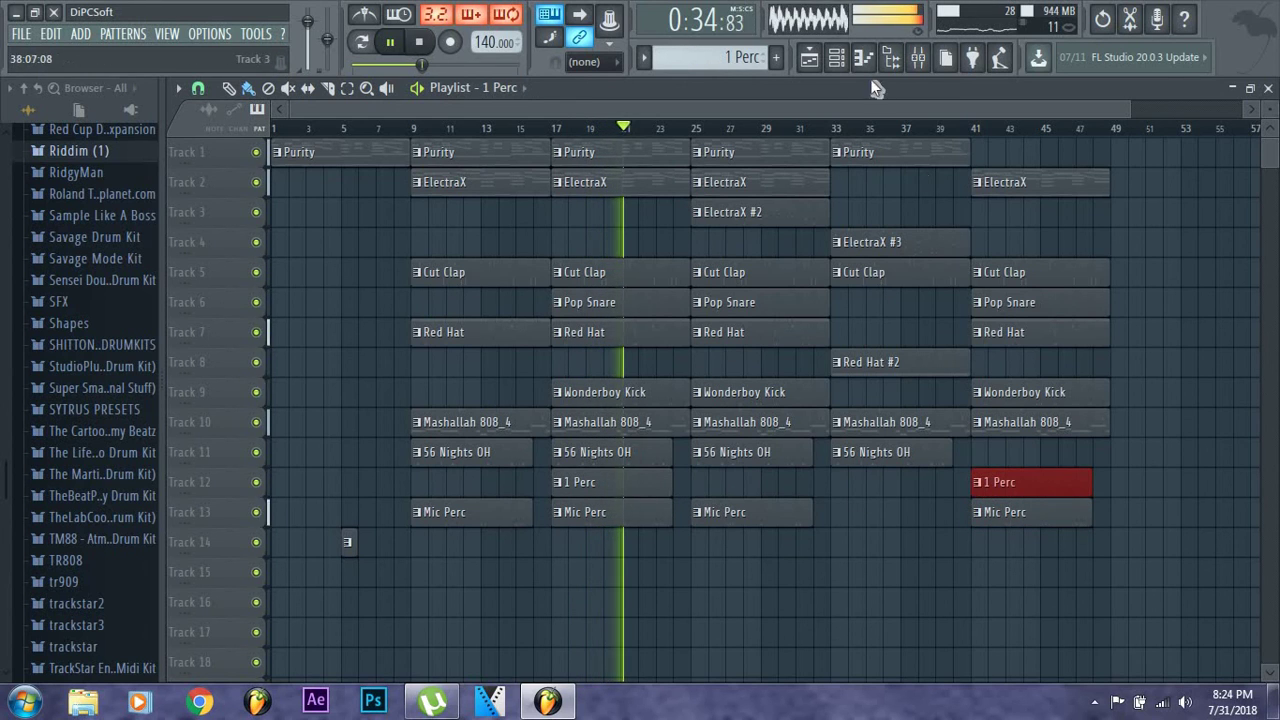
{"action": "right_click", "coordinate": [1050, 489]}
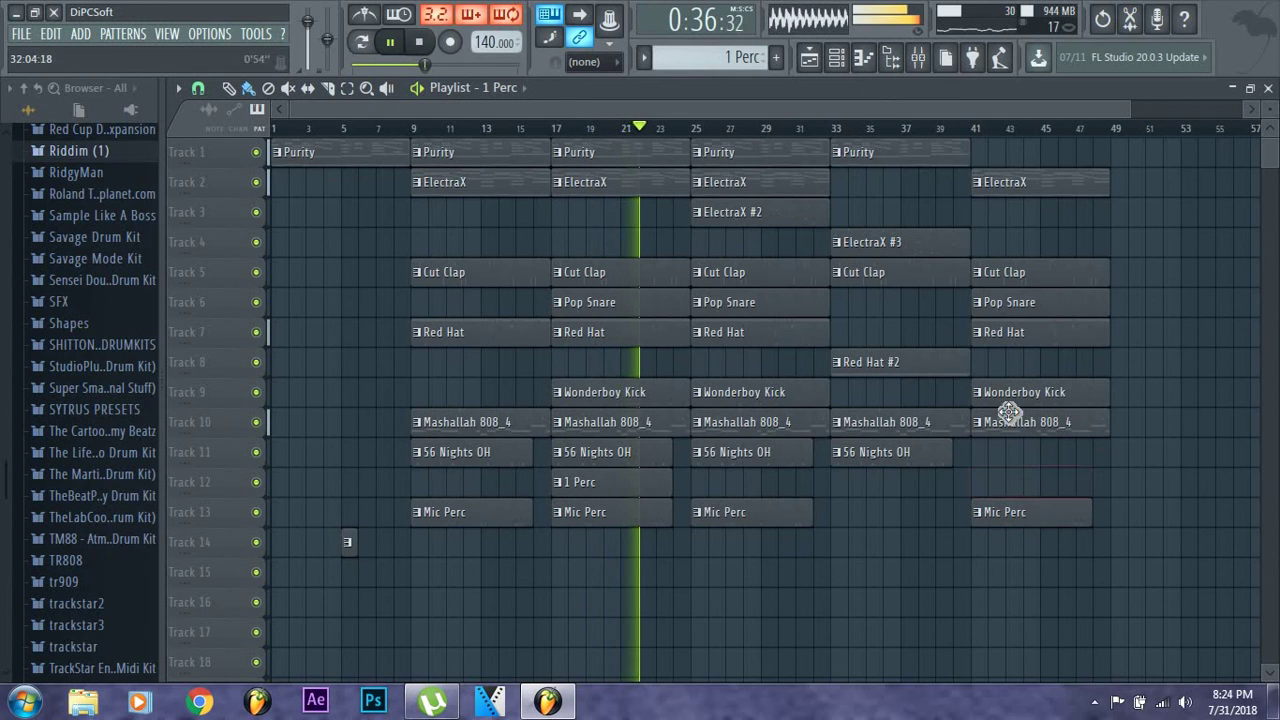
{"action": "right_click", "coordinate": [1043, 526]}
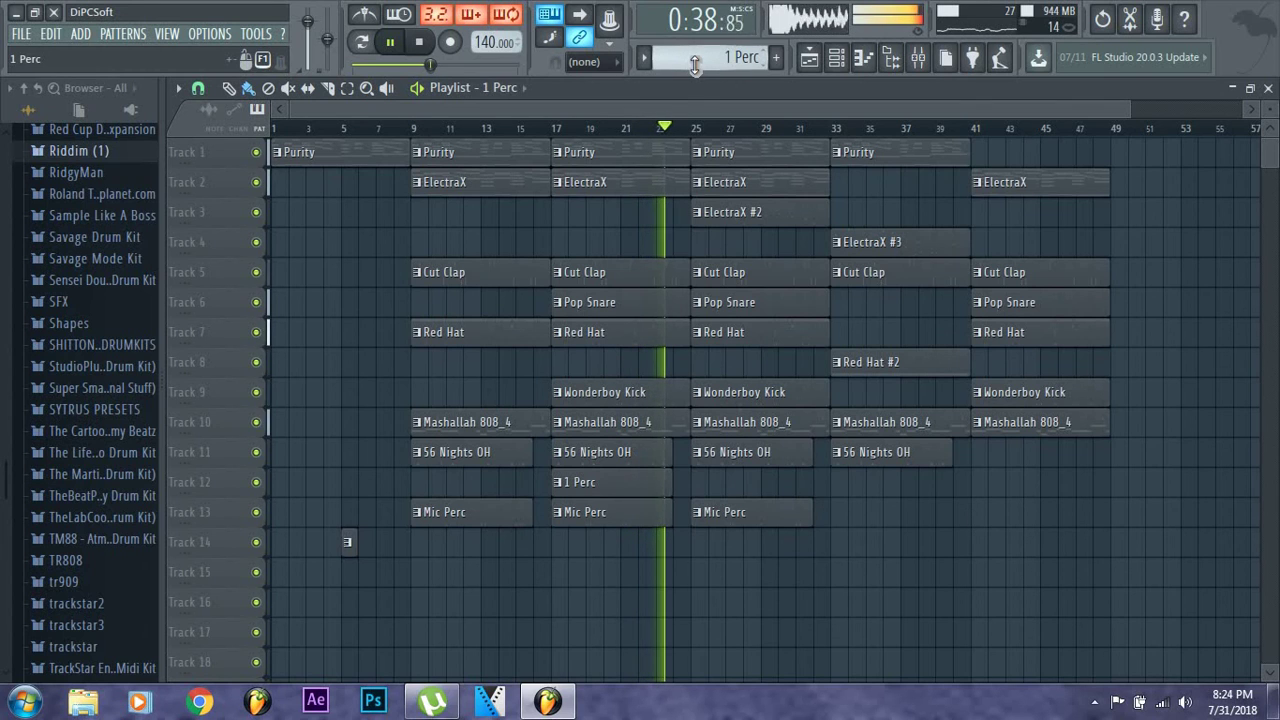
Select the AhOliC Perc pattern and place clips on Track 14 at bars 25 and 41
{"action": "left_click_drag", "start_coordinate": [698, 62], "coordinate": [709, 334]}
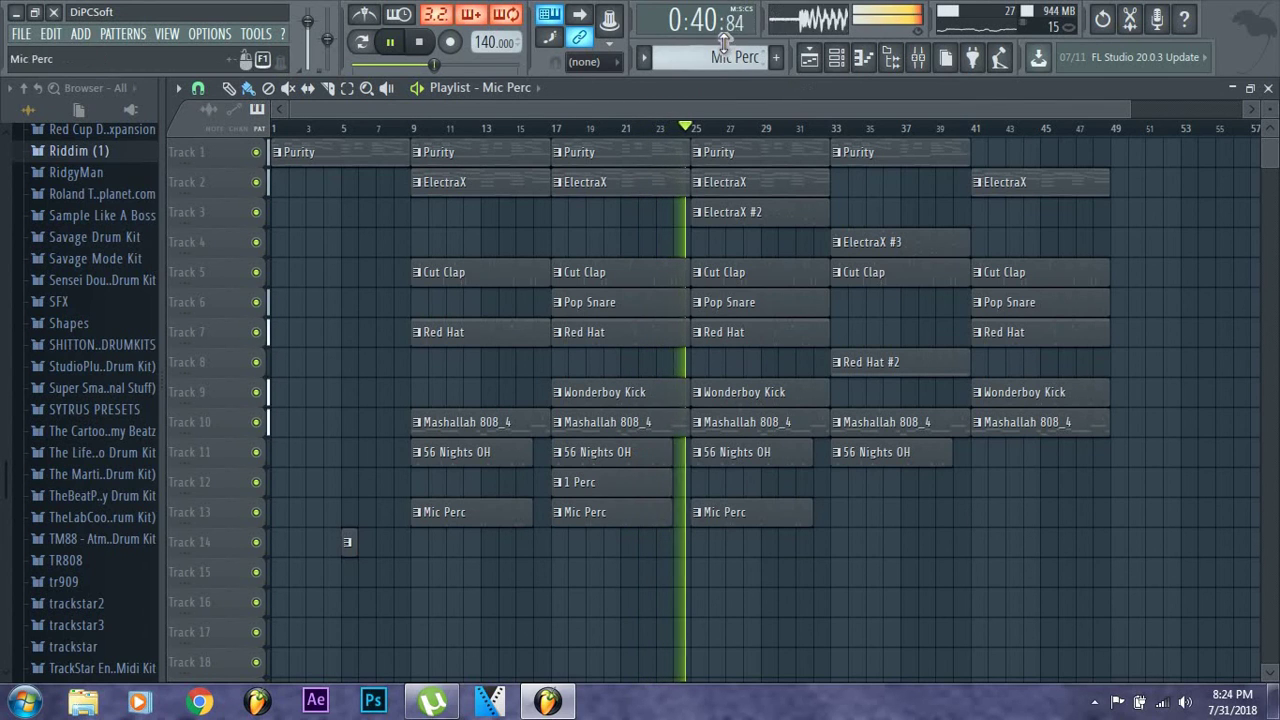
{"action": "left_click_drag", "start_coordinate": [720, 55], "coordinate": [714, 116]}
{"action": "scroll", "coordinate": [709, 434], "scroll_direction": "down", "scroll_amount": 1}
{"action": "scroll", "coordinate": [600, 535], "scroll_direction": "down", "scroll_amount": 2}
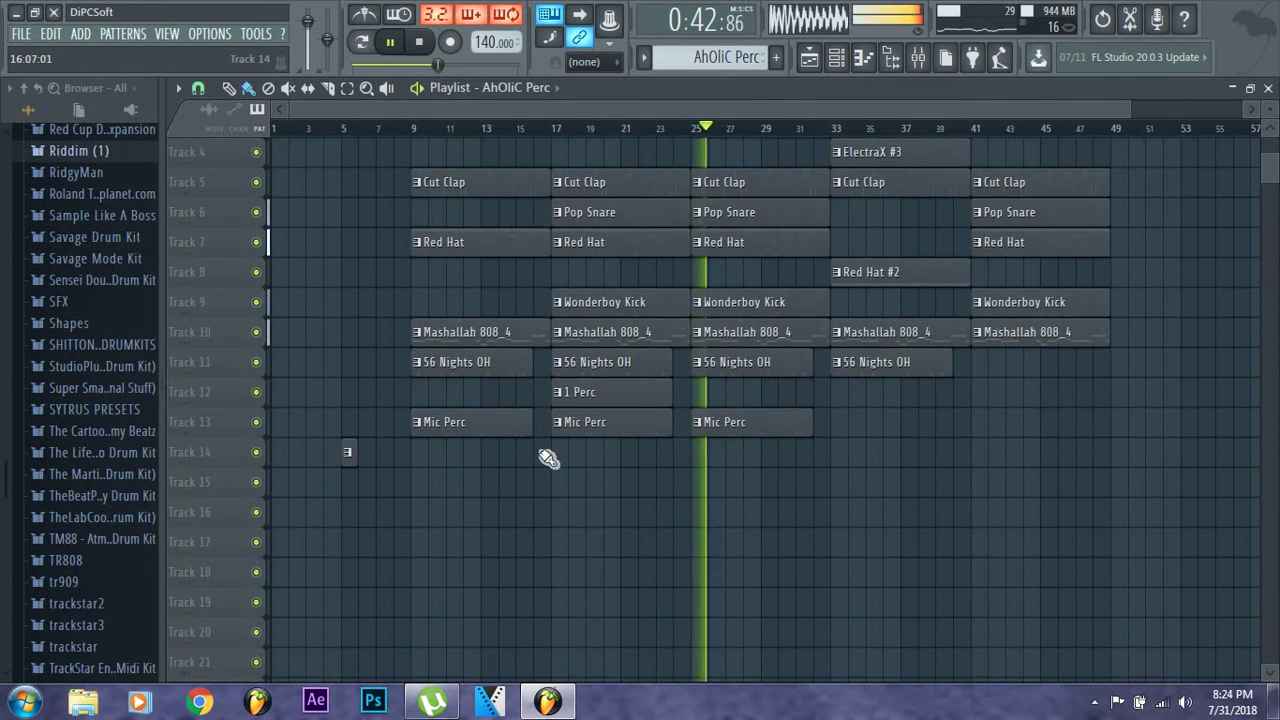
{"action": "mouse_move", "coordinate": [700, 462]}
{"action": "left_mouse_down"}
{"action": "mouse_move", "coordinate": [737, 451]}
{"action": "mouse_move", "coordinate": [729, 460]}
{"action": "left_mouse_up"}
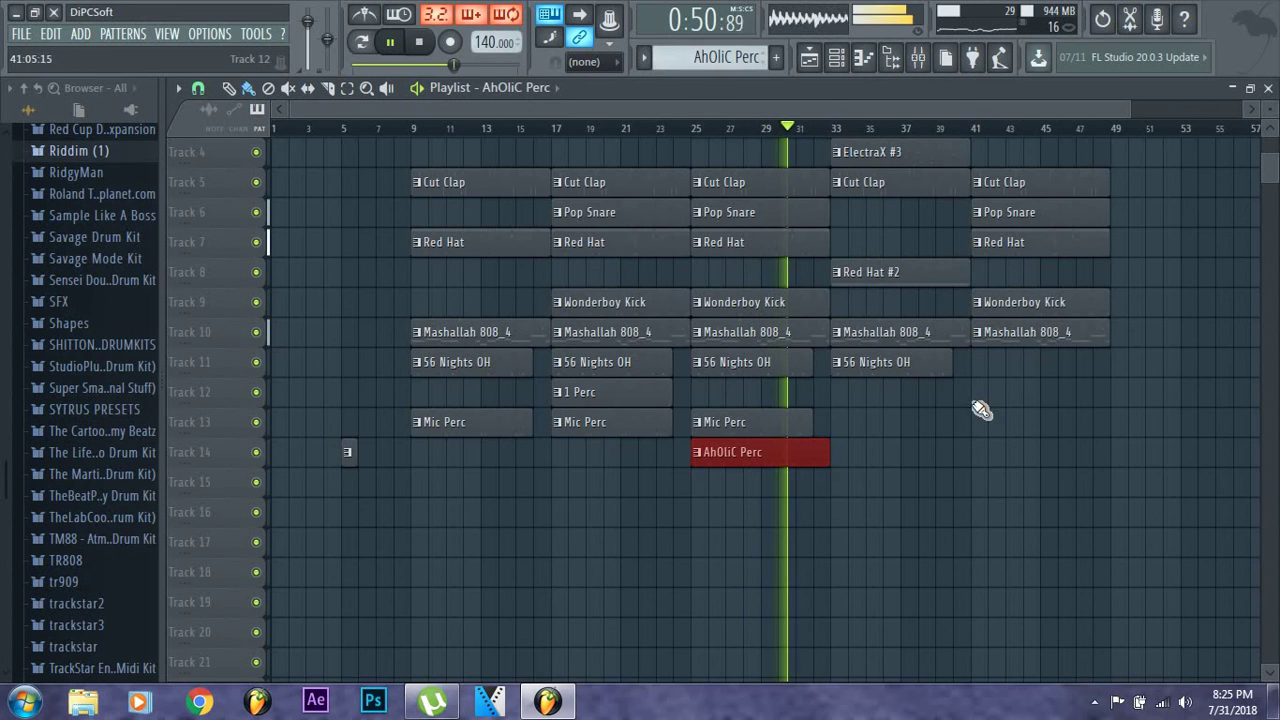
{"action": "left_click", "coordinate": [979, 447]}
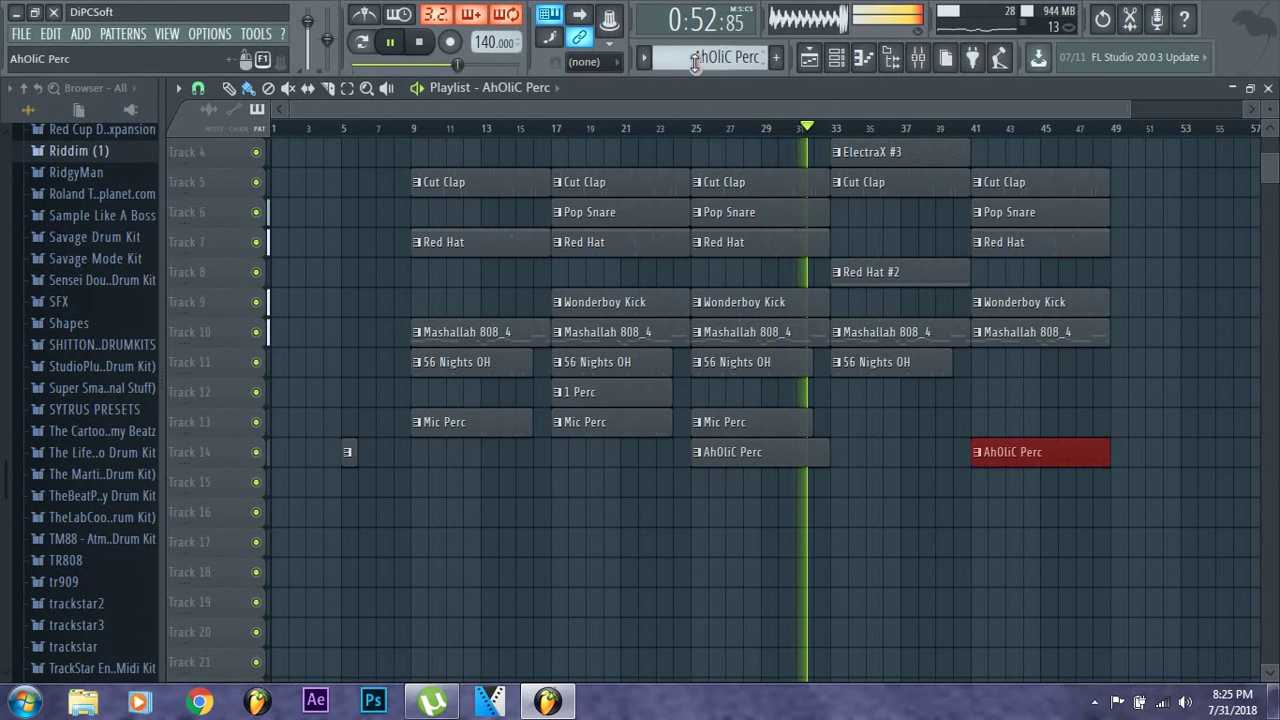
Select the S.T.T.K TAG pattern and move its one-bar clip at bar 5 down to Track 15
{"action": "scroll", "coordinate": [695, 60], "scroll_direction": "down", "scroll_amount": 1}
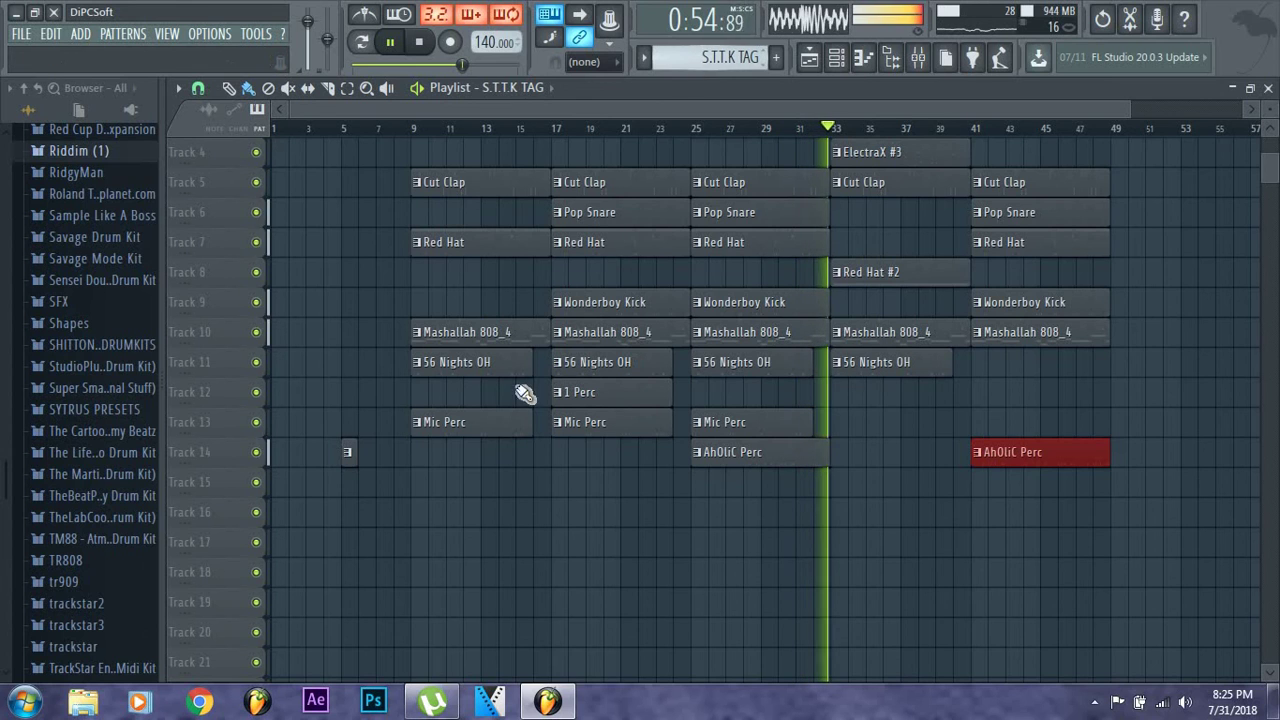
{"action": "left_click_drag", "start_coordinate": [346, 462], "coordinate": [366, 494]}
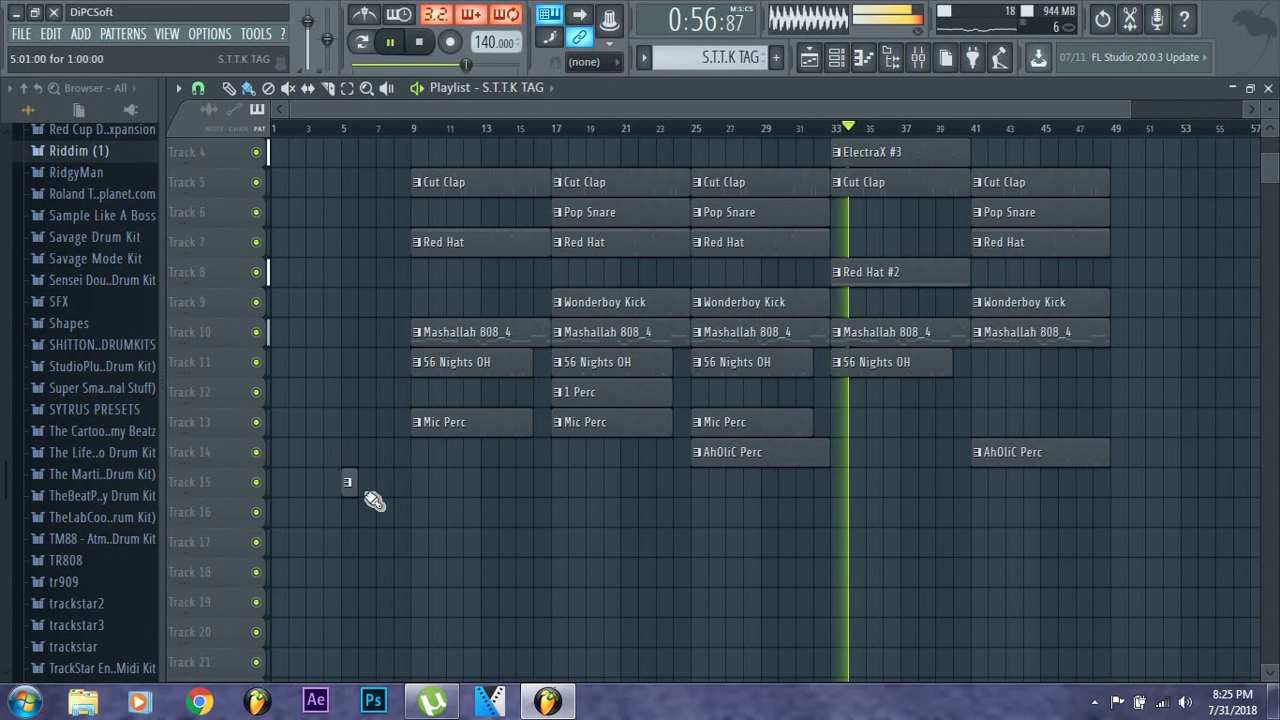
{"action": "scroll", "coordinate": [775, 514], "scroll_direction": "up", "scroll_amount": 3}
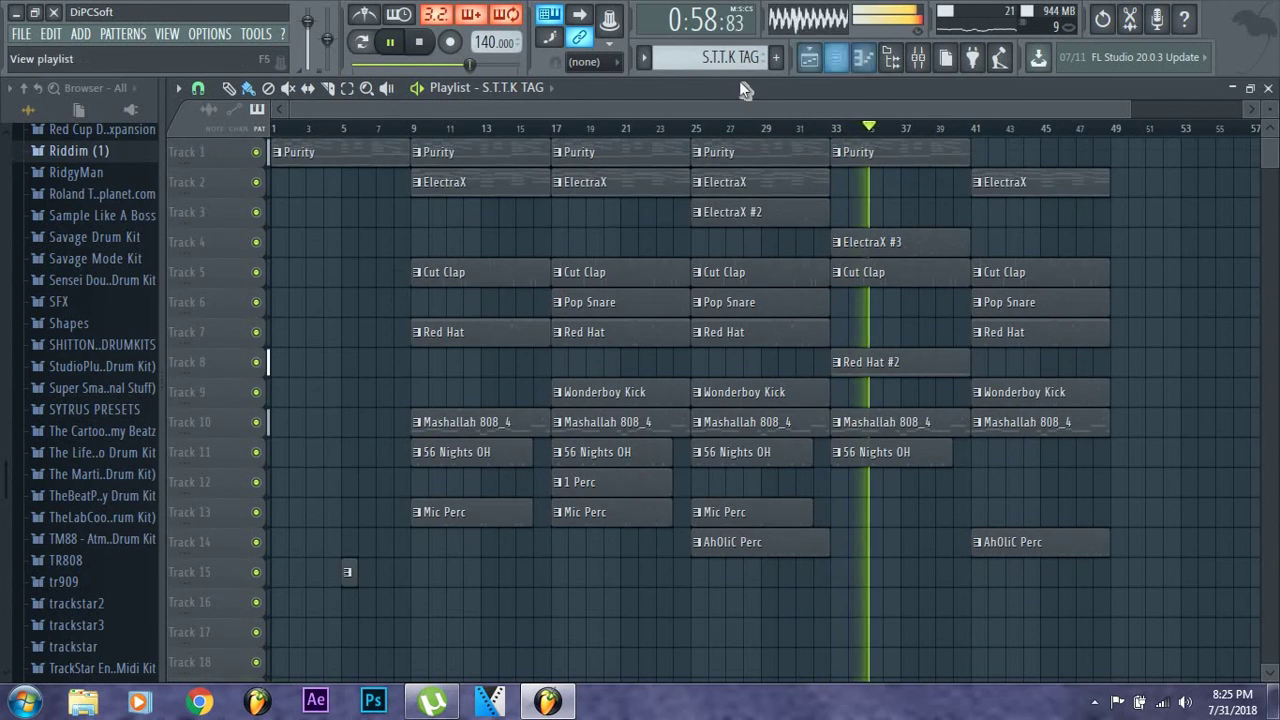
Step back through the patterns to the Purity pattern while the arrangement plays
{"action": "scroll", "coordinate": [729, 57], "scroll_direction": "down", "scroll_amount": 1}
{"action": "scroll", "coordinate": [729, 57], "scroll_direction": "up", "scroll_amount": 1}
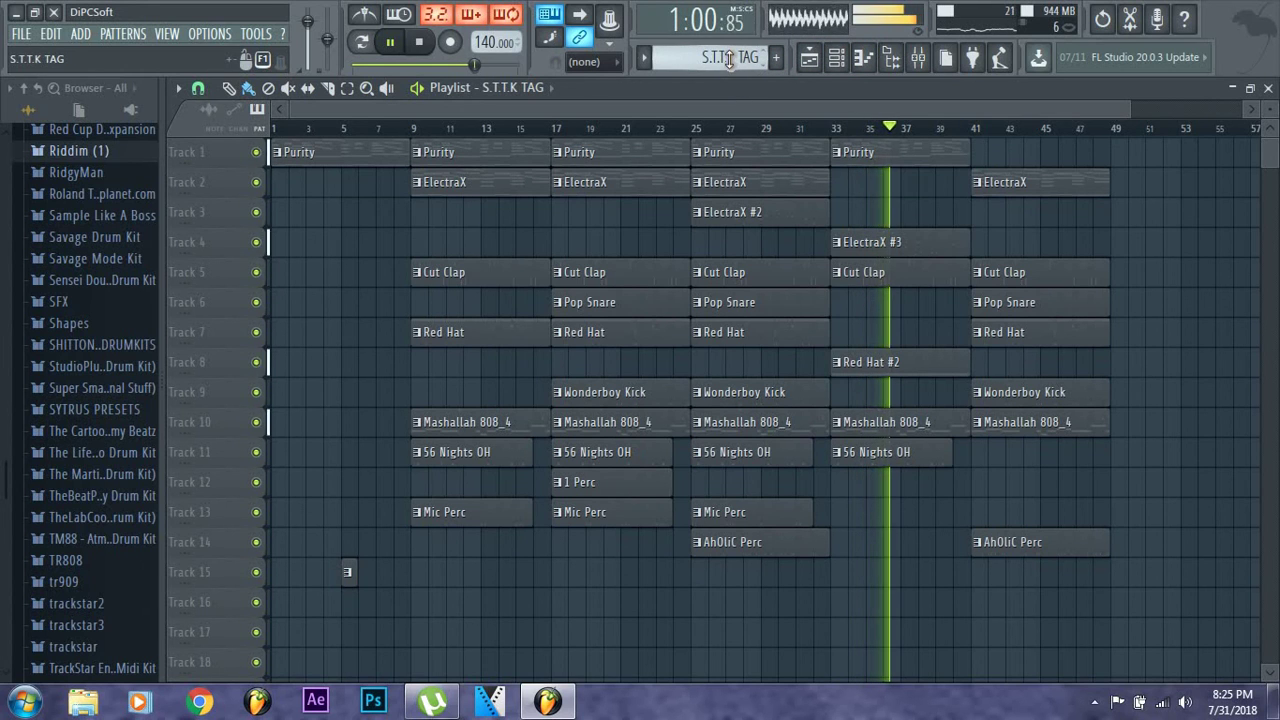
{"action": "scroll", "coordinate": [729, 57], "scroll_direction": "up", "scroll_amount": 1}
{"action": "scroll", "coordinate": [729, 57], "scroll_direction": "up", "scroll_amount": 1}
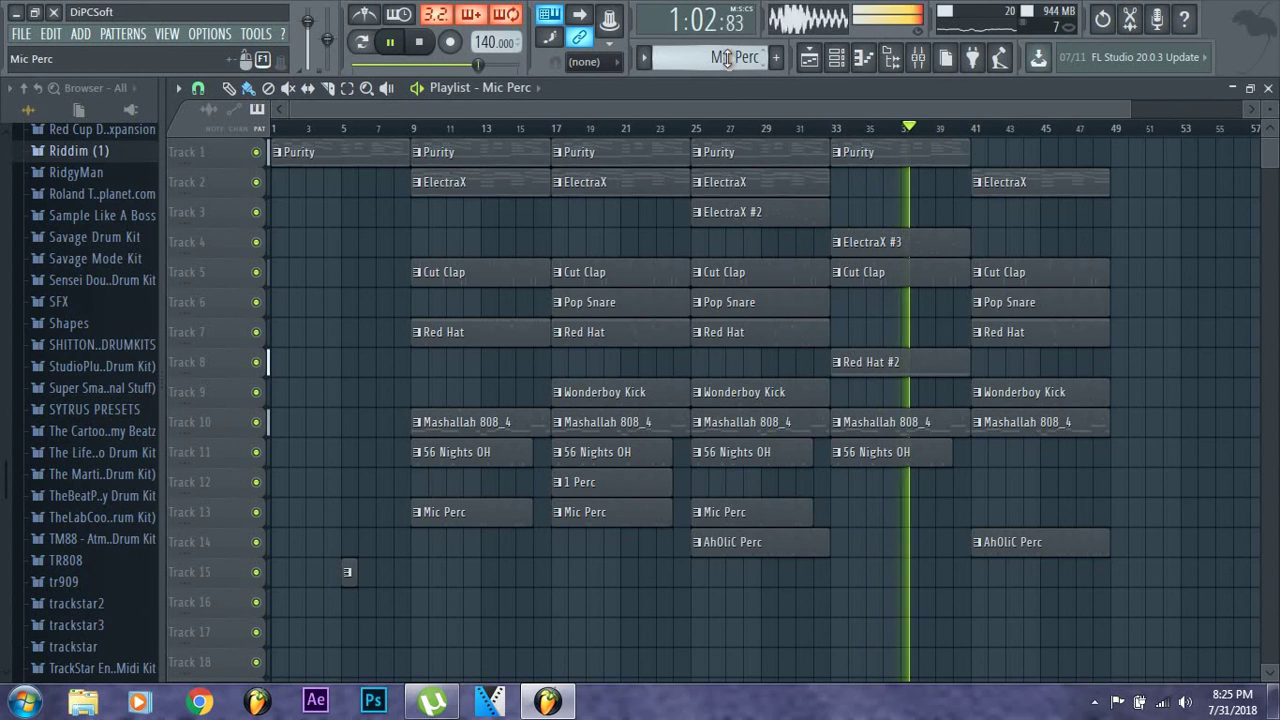
{"action": "scroll", "coordinate": [760, 60], "scroll_direction": "up", "scroll_amount": 1}
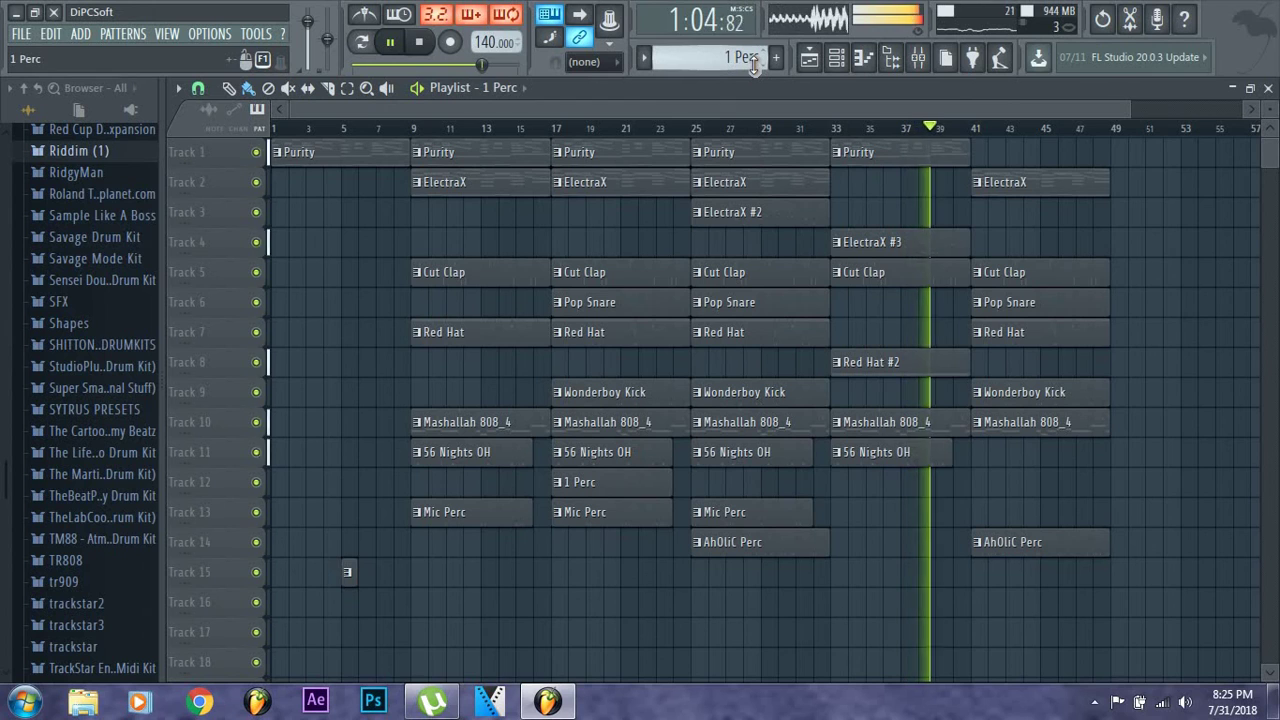
{"action": "scroll", "coordinate": [758, 64], "scroll_direction": "up", "scroll_amount": 1}
{"action": "scroll", "coordinate": [754, 64], "scroll_direction": "up", "scroll_amount": 1}
{"action": "scroll", "coordinate": [754, 64], "scroll_direction": "up", "scroll_amount": 1}
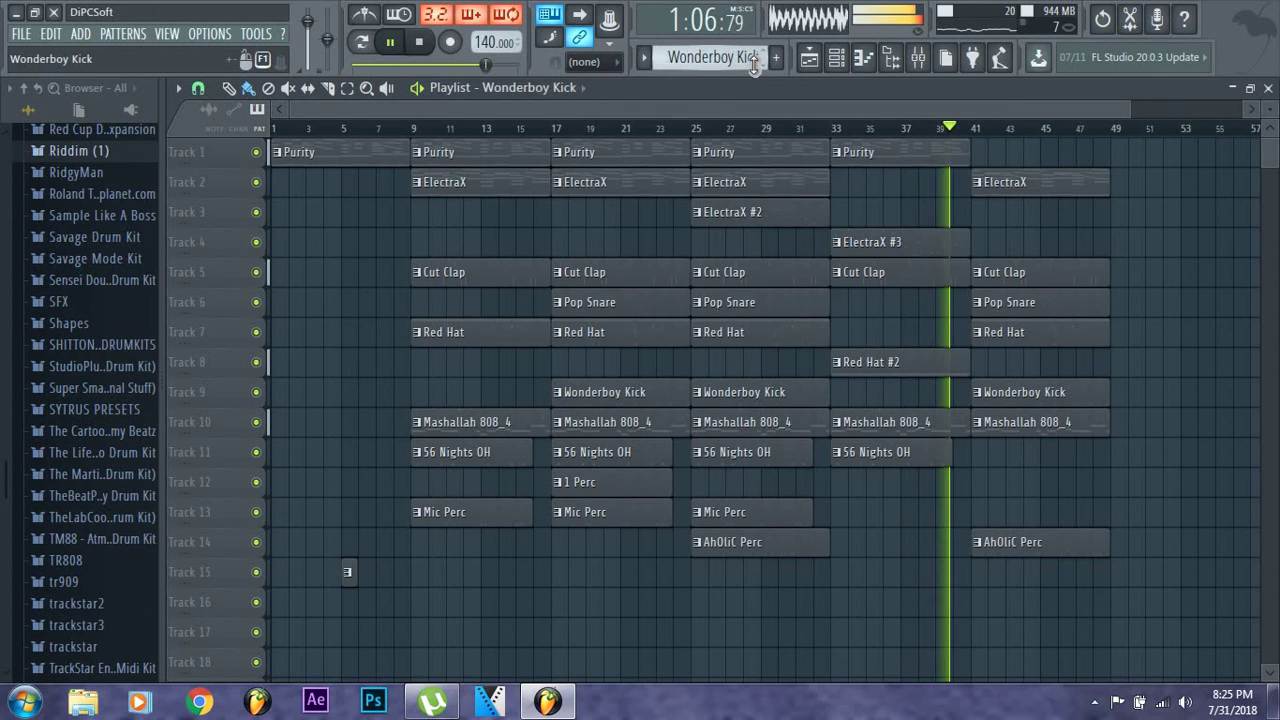
{"action": "scroll", "coordinate": [754, 63], "scroll_direction": "up", "scroll_amount": 1}
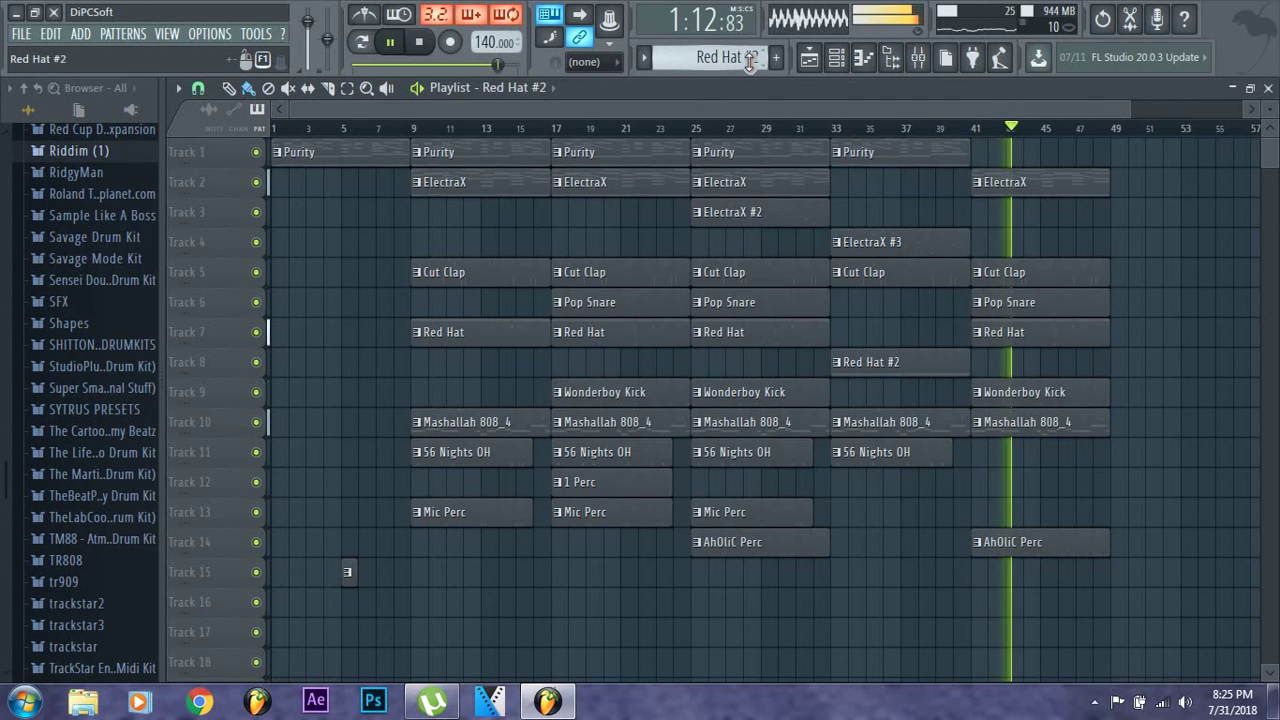
{"action": "scroll", "coordinate": [750, 63], "scroll_direction": "up", "scroll_amount": 1}
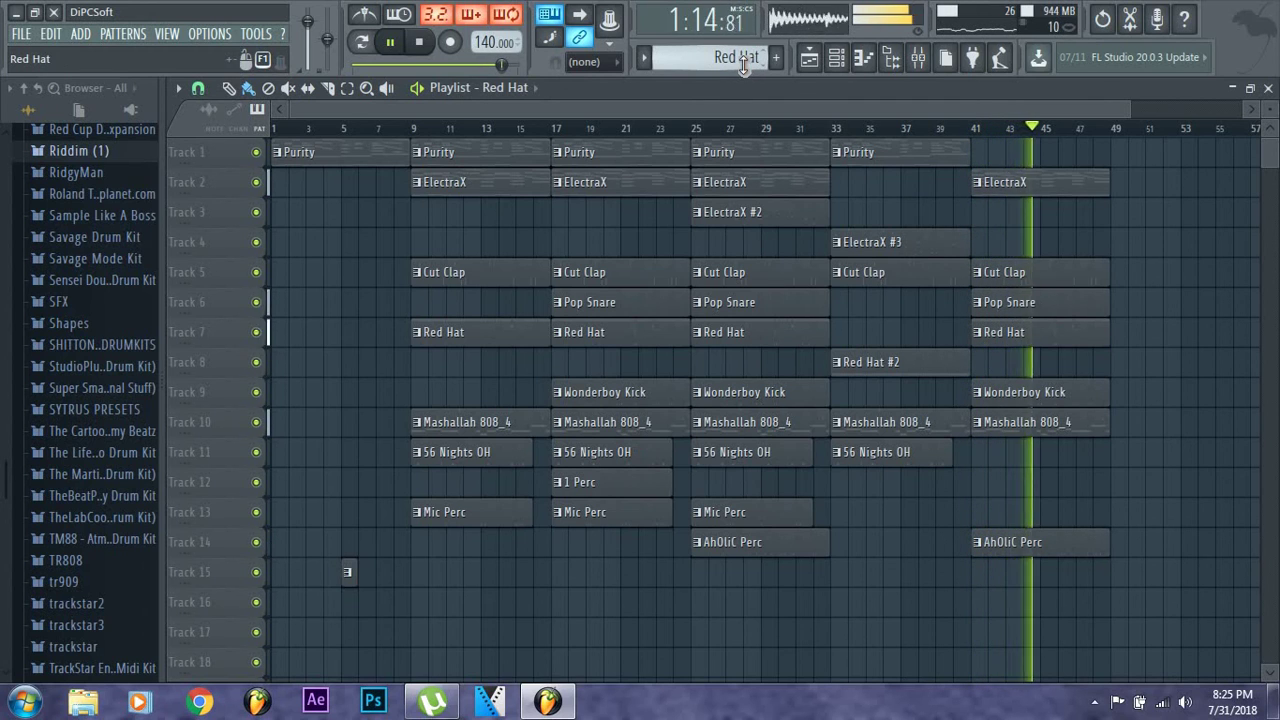
{"action": "scroll", "coordinate": [740, 60], "scroll_direction": "up", "scroll_amount": 1}
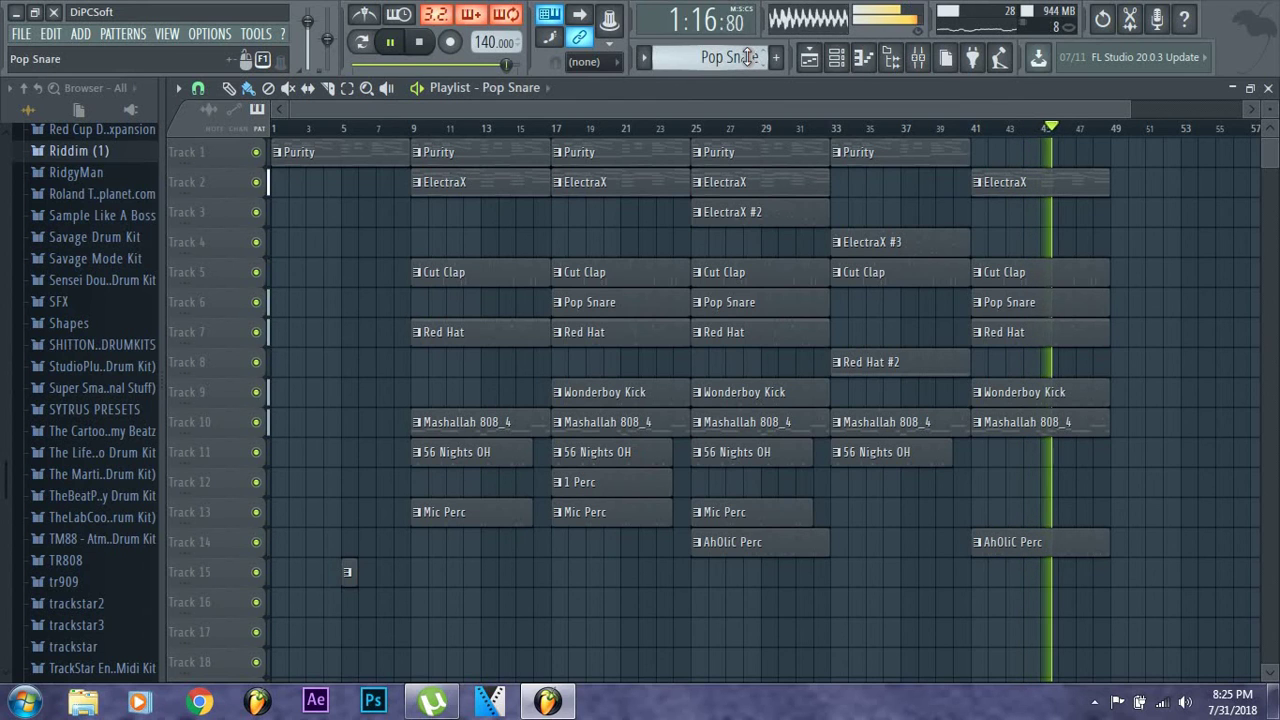
{"action": "scroll", "coordinate": [740, 62], "scroll_direction": "up", "scroll_amount": 1}
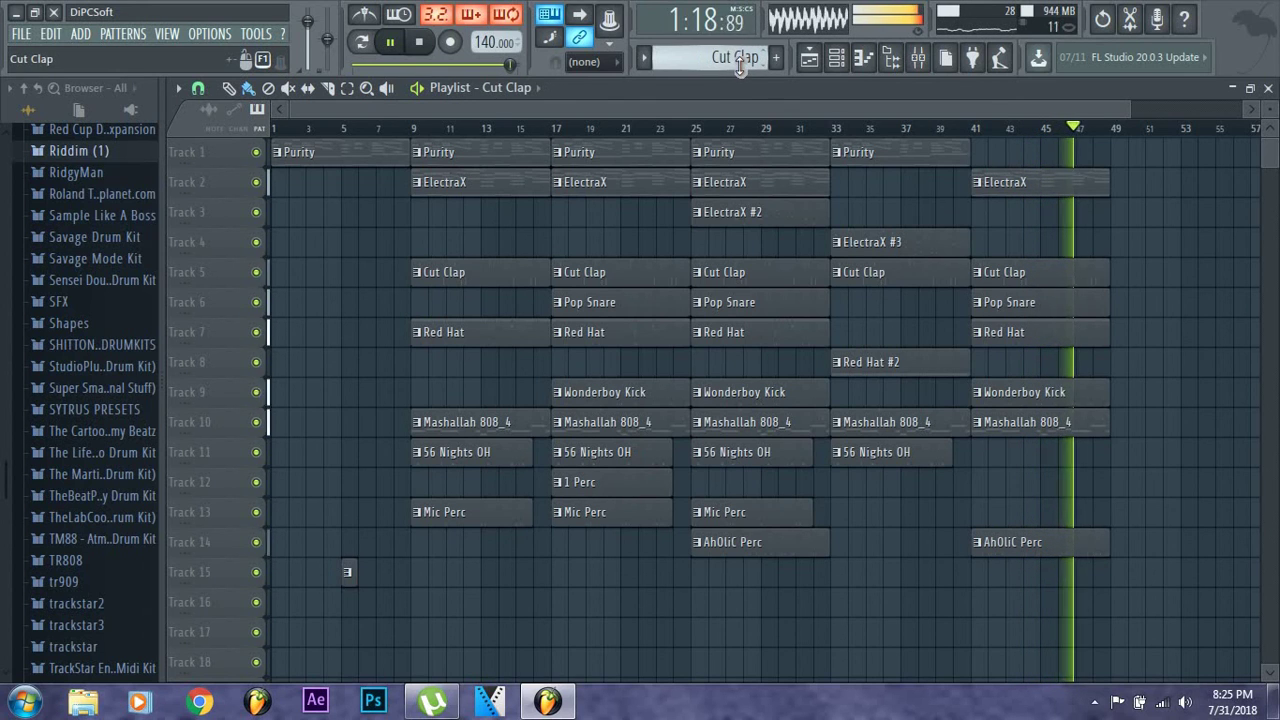
{"action": "scroll", "coordinate": [739, 62], "scroll_direction": "up", "scroll_amount": 1}
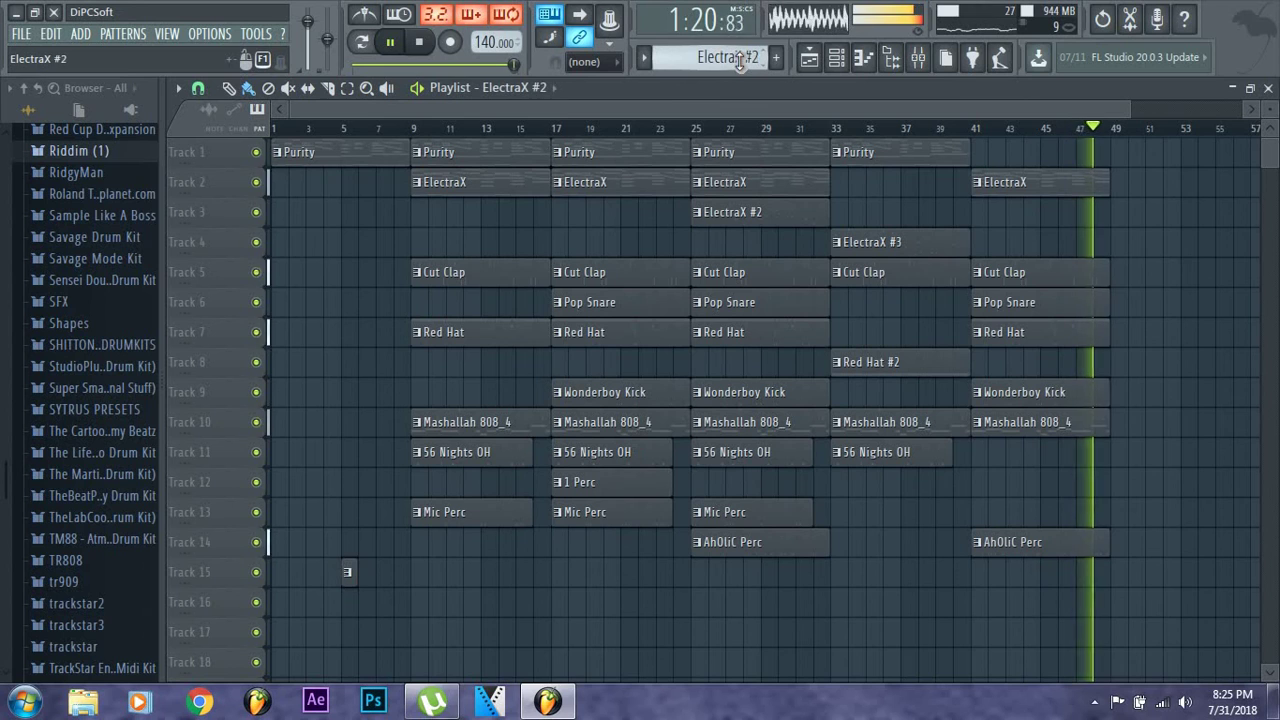
{"action": "scroll", "coordinate": [738, 62], "scroll_direction": "up", "scroll_amount": 1}
{"action": "scroll", "coordinate": [738, 62], "scroll_direction": "up", "scroll_amount": 1}
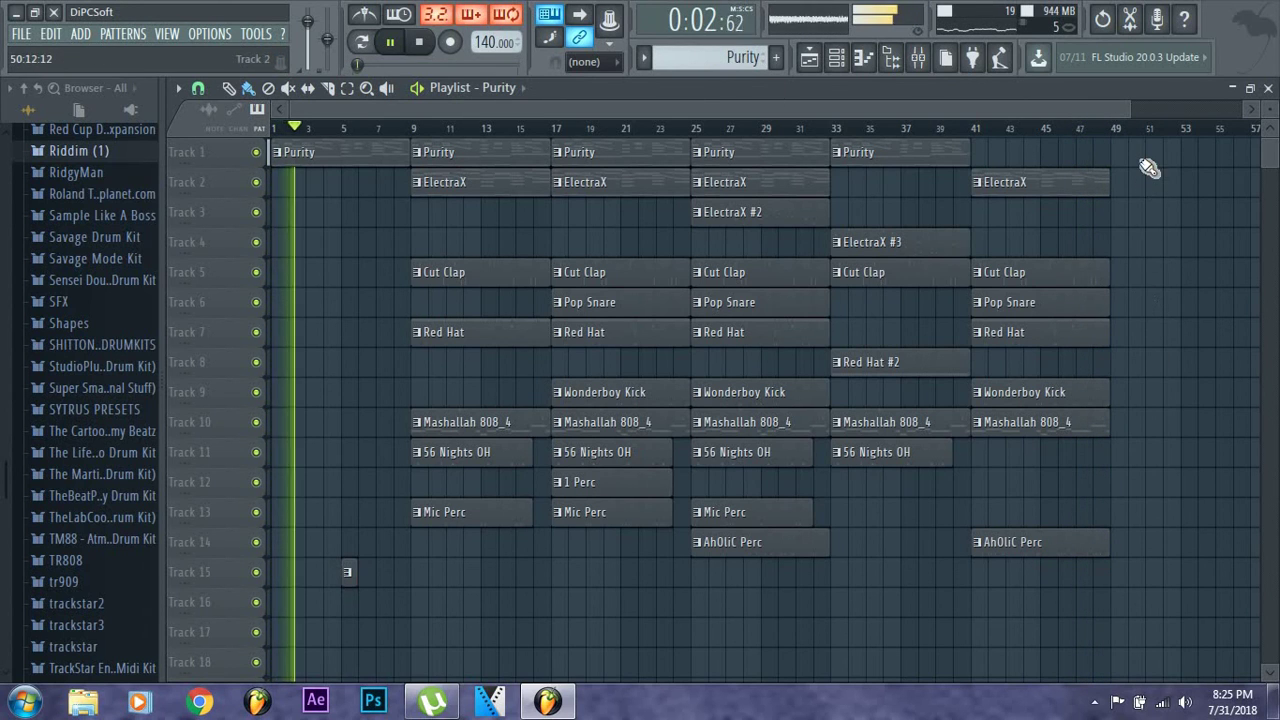
Try duplicating all clips from bar 17 onward to bar 49, and delete the copies
{"action": "left_click_drag", "start_coordinate": [1150, 150], "coordinate": [652, 712]}
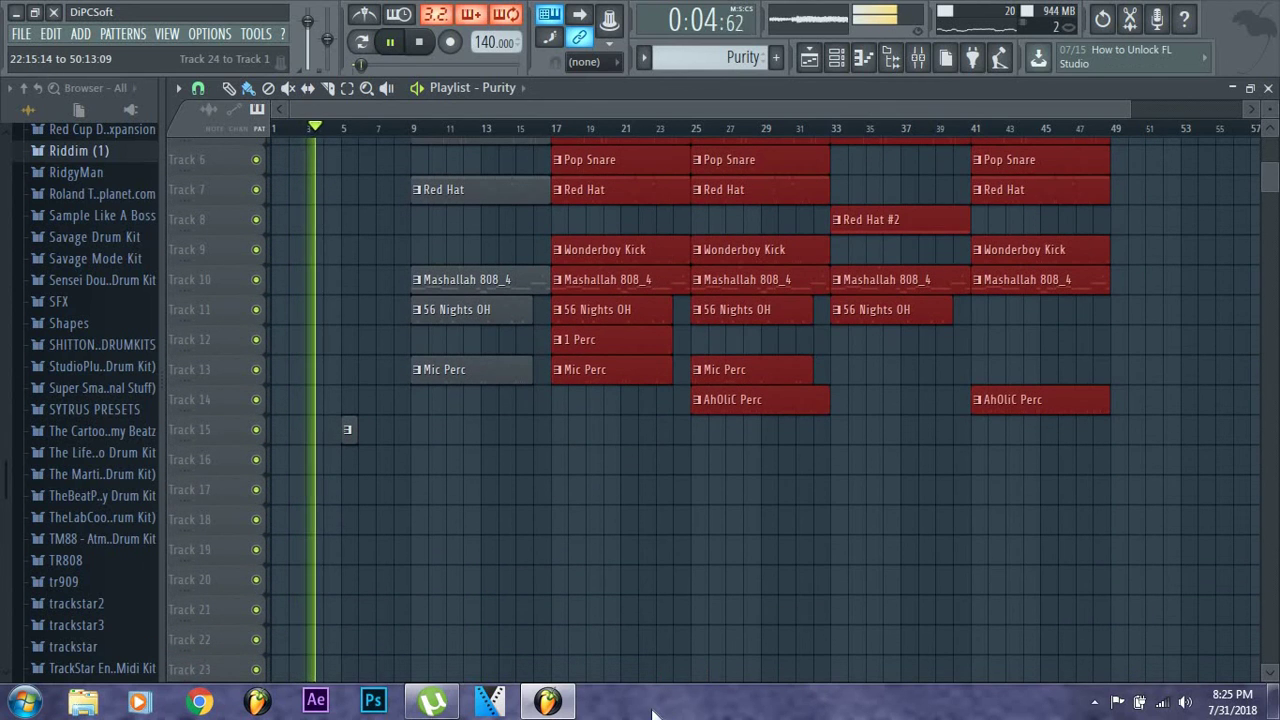
{"action": "key", "text": "ctrl+b"}
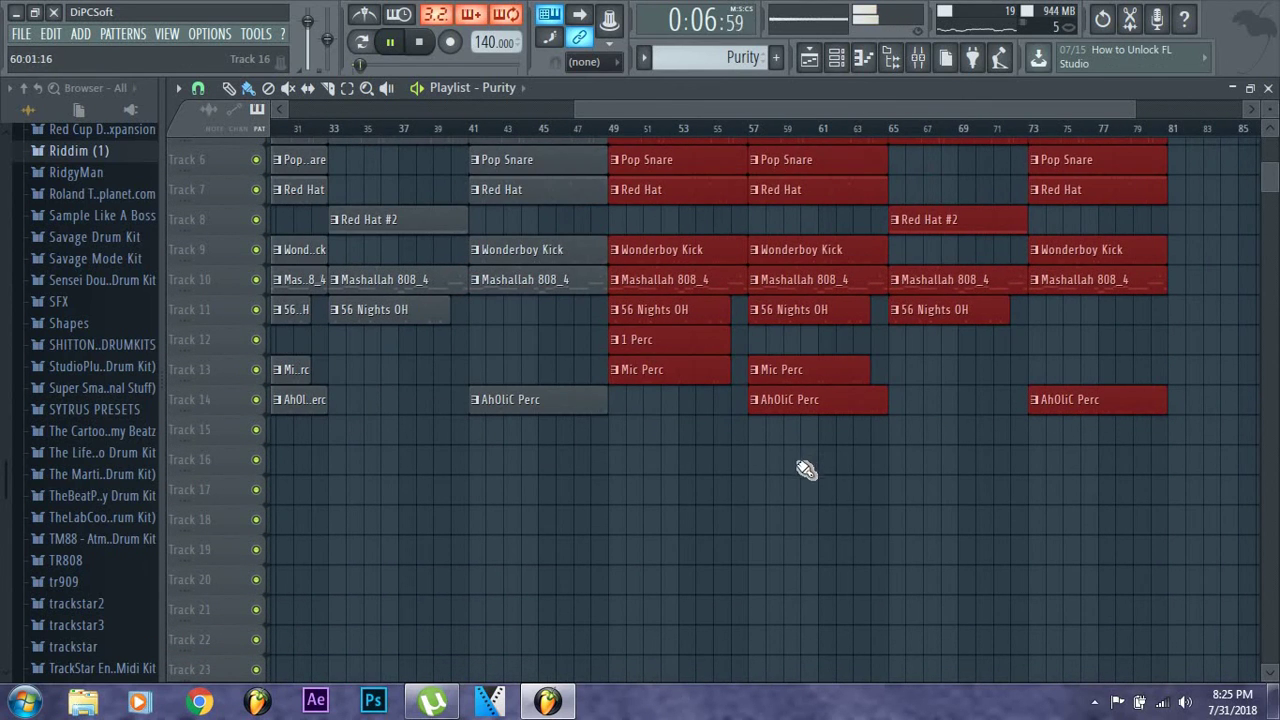
{"action": "scroll", "coordinate": [800, 430], "scroll_direction": "up", "scroll_amount": 5}
{"action": "key", "text": "Delete"}
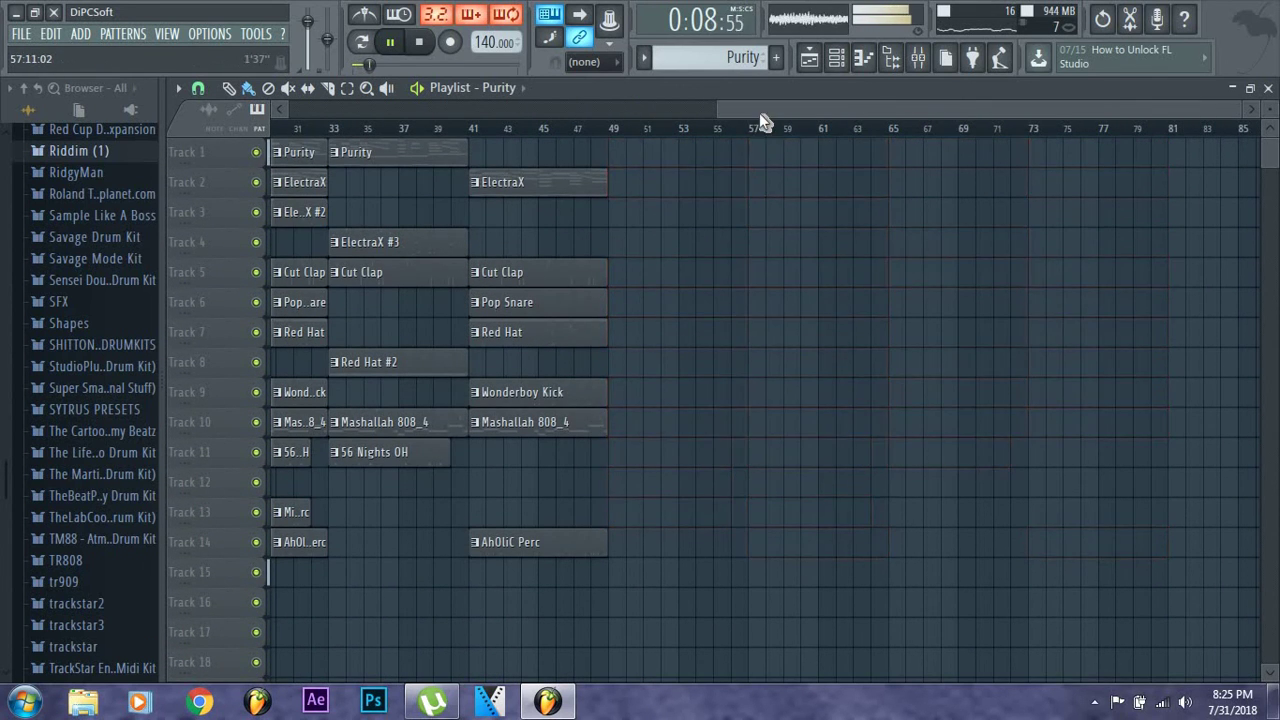
Place a Purity clip on Track 1 at bar 49, and duplicate all clips from bar 9 onward to bar 57
{"action": "left_click_drag", "start_coordinate": [766, 112], "coordinate": [505, 118]}
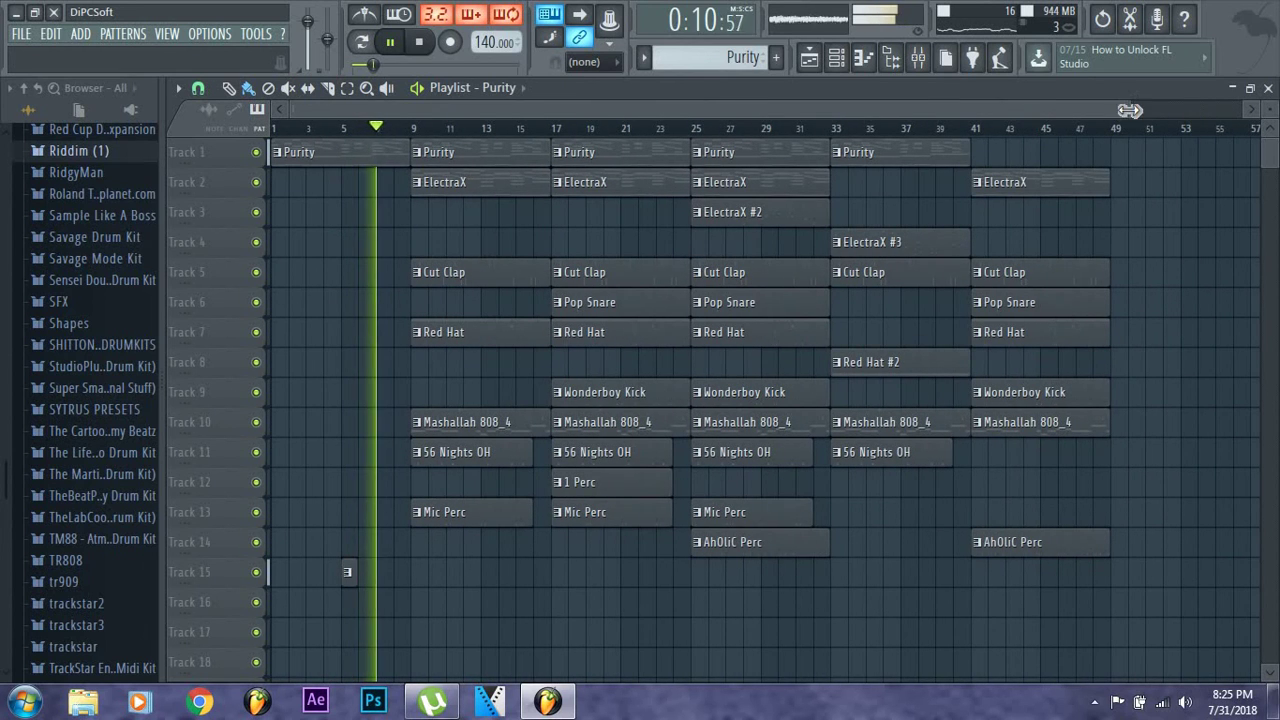
{"action": "scroll", "coordinate": [958, 135], "scroll_direction": "down", "scroll_amount": 1}
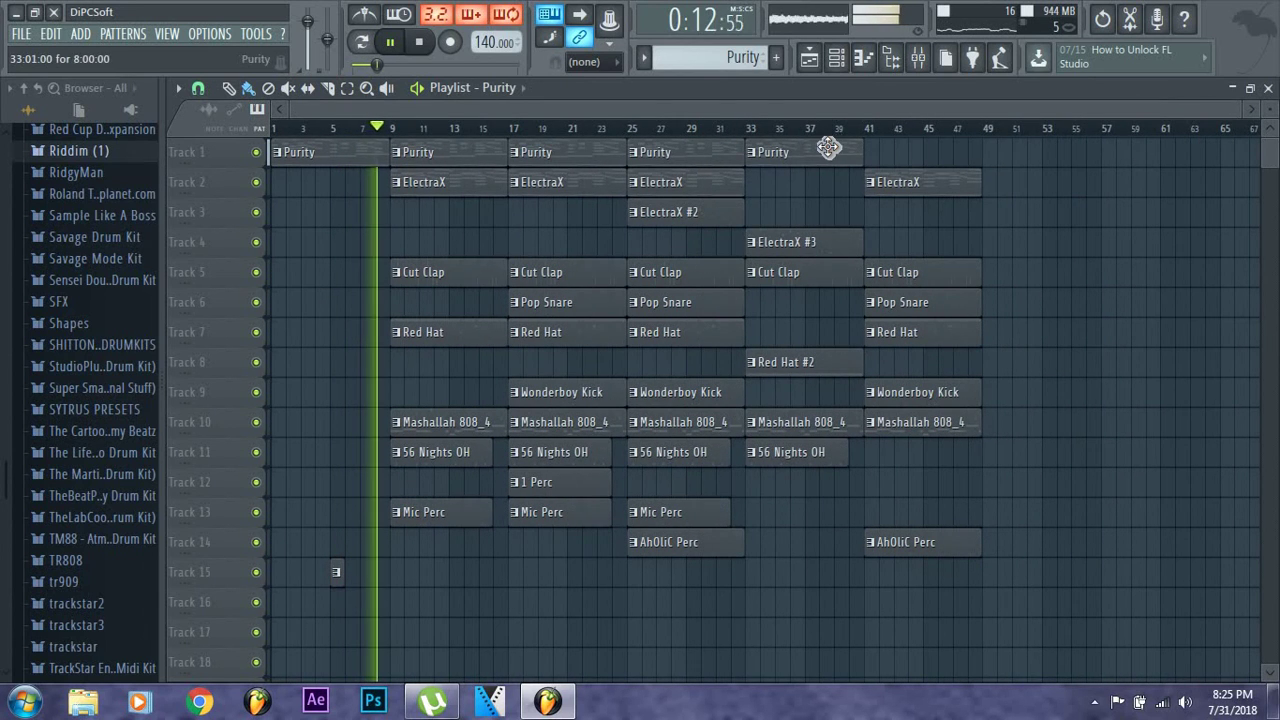
{"action": "left_click", "coordinate": [988, 160]}
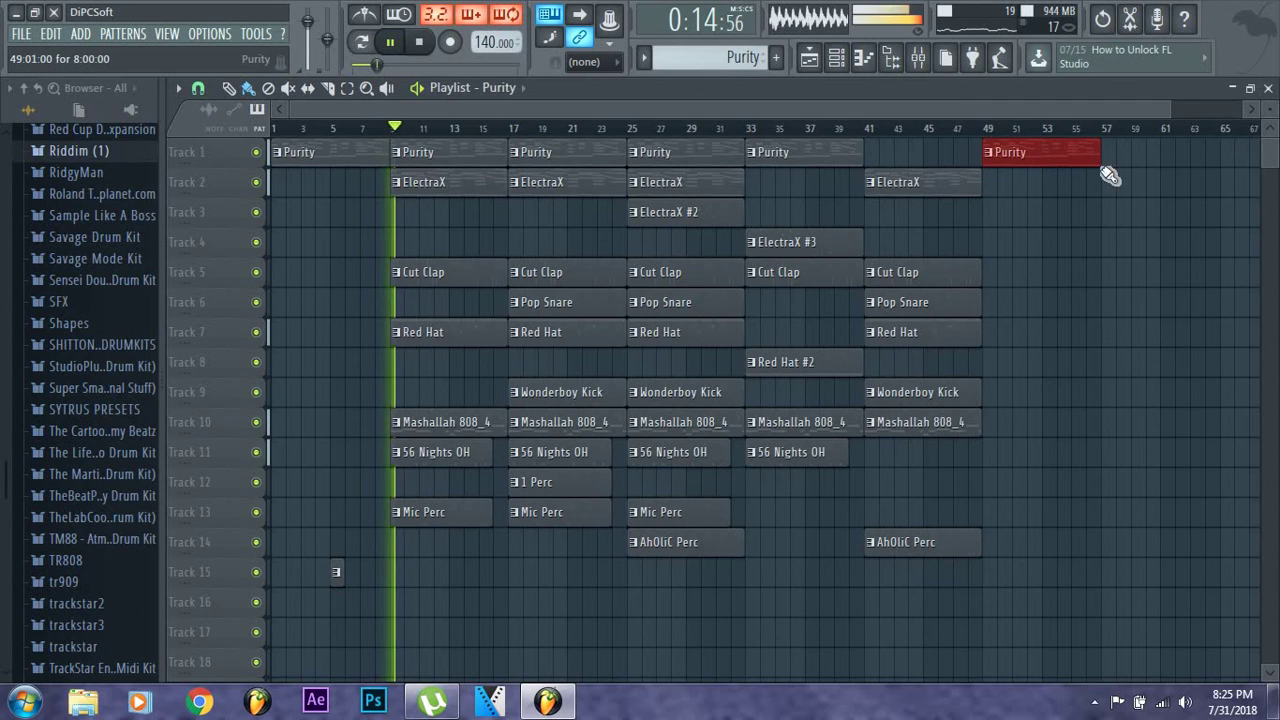
{"action": "left_click_drag", "start_coordinate": [1124, 156], "coordinate": [428, 571]}
{"action": "key", "text": "ctrl+b"}
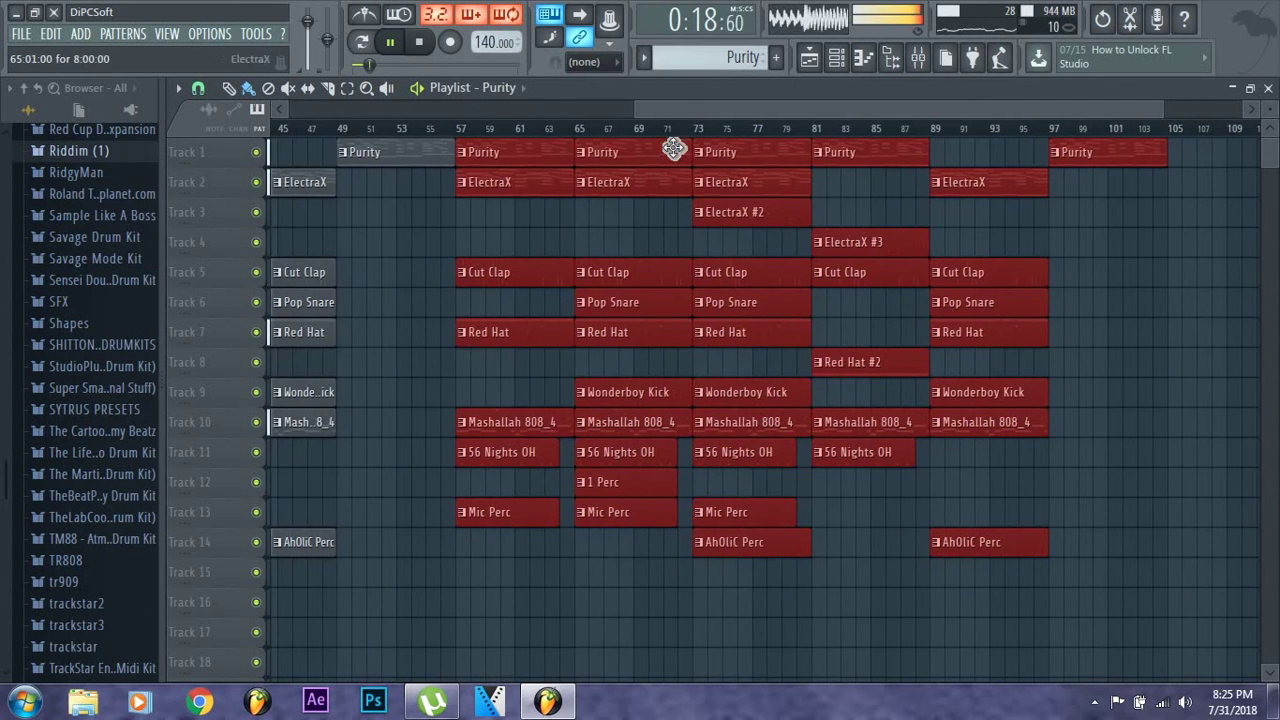
Remove the Red Hat clip at bar 9 from Track 7, and place Red Hat #2 at bar 9 on Track 8 instead
{"action": "right_click", "coordinate": [458, 334]}
{"action": "left_click_drag", "start_coordinate": [783, 363], "coordinate": [422, 367]}
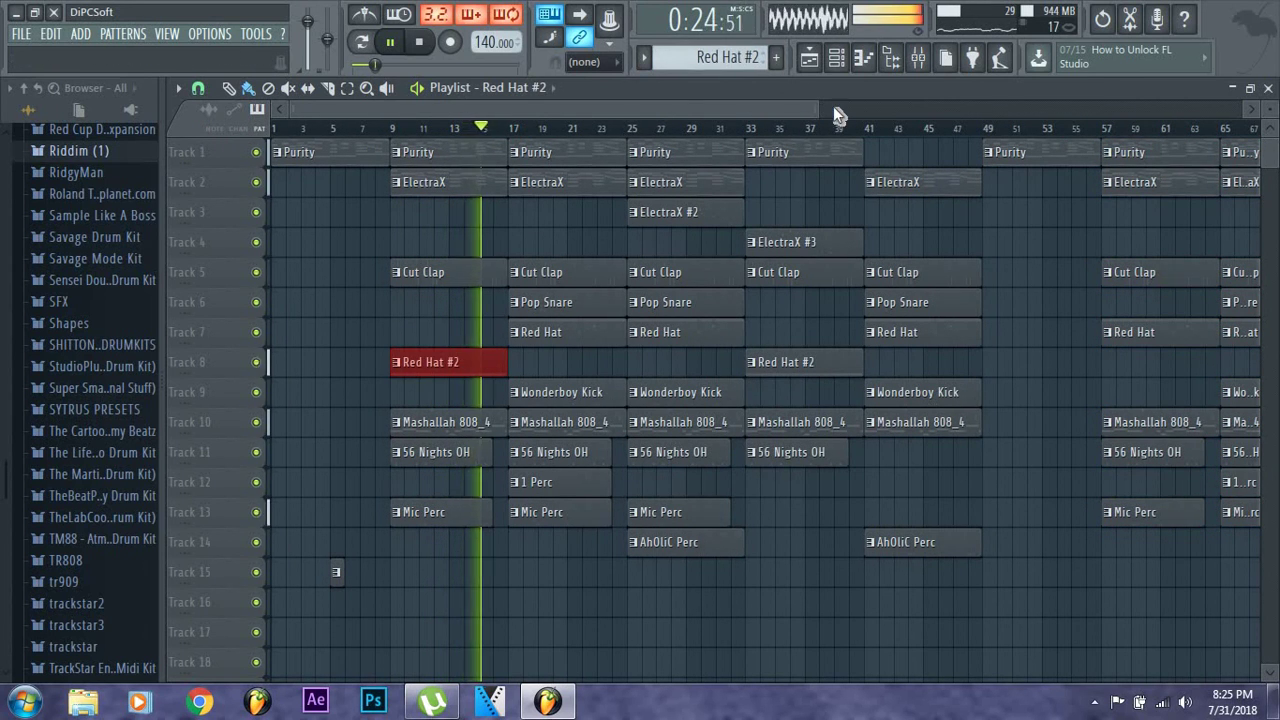
Place ElectraX clips on Track 2 at bars 49 and 97, beneath the Purity clips
{"action": "left_click_drag", "start_coordinate": [822, 112], "coordinate": [1135, 143]}
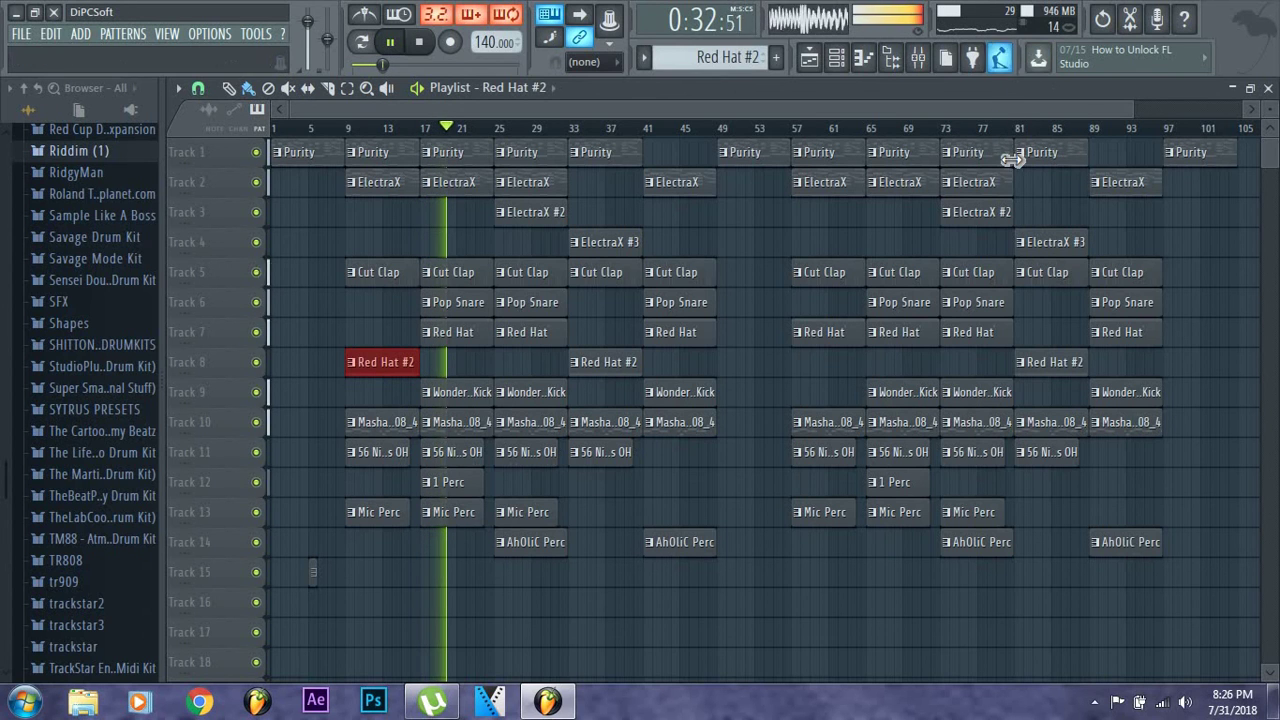
{"action": "left_click_drag", "start_coordinate": [1133, 100], "coordinate": [1272, 187]}
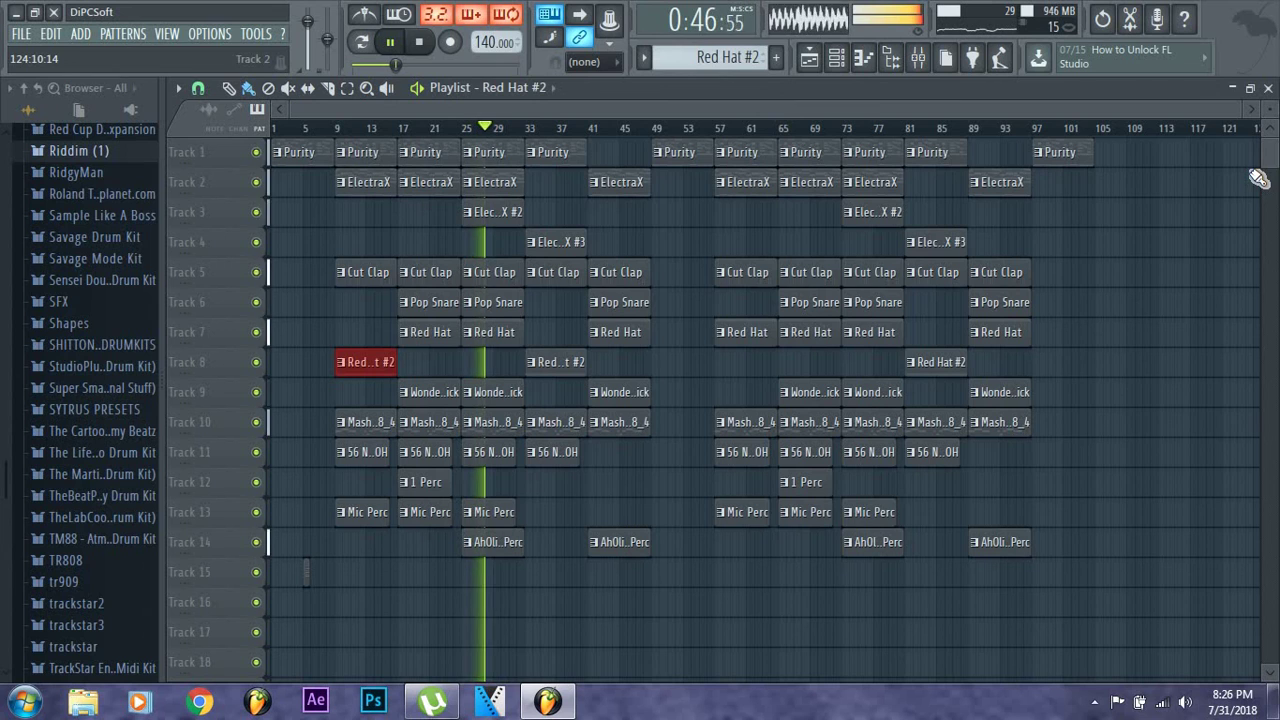
{"action": "left_click", "coordinate": [634, 184]}
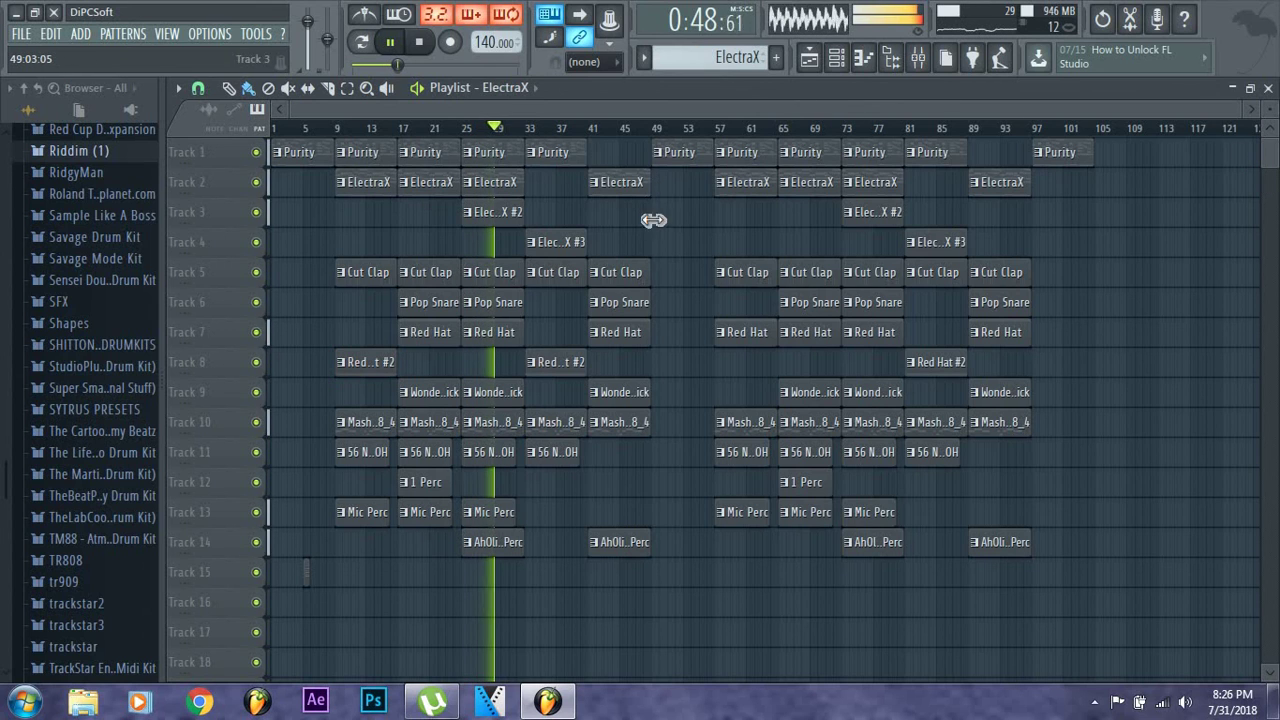
{"action": "left_click_drag", "start_coordinate": [697, 222], "coordinate": [698, 216]}
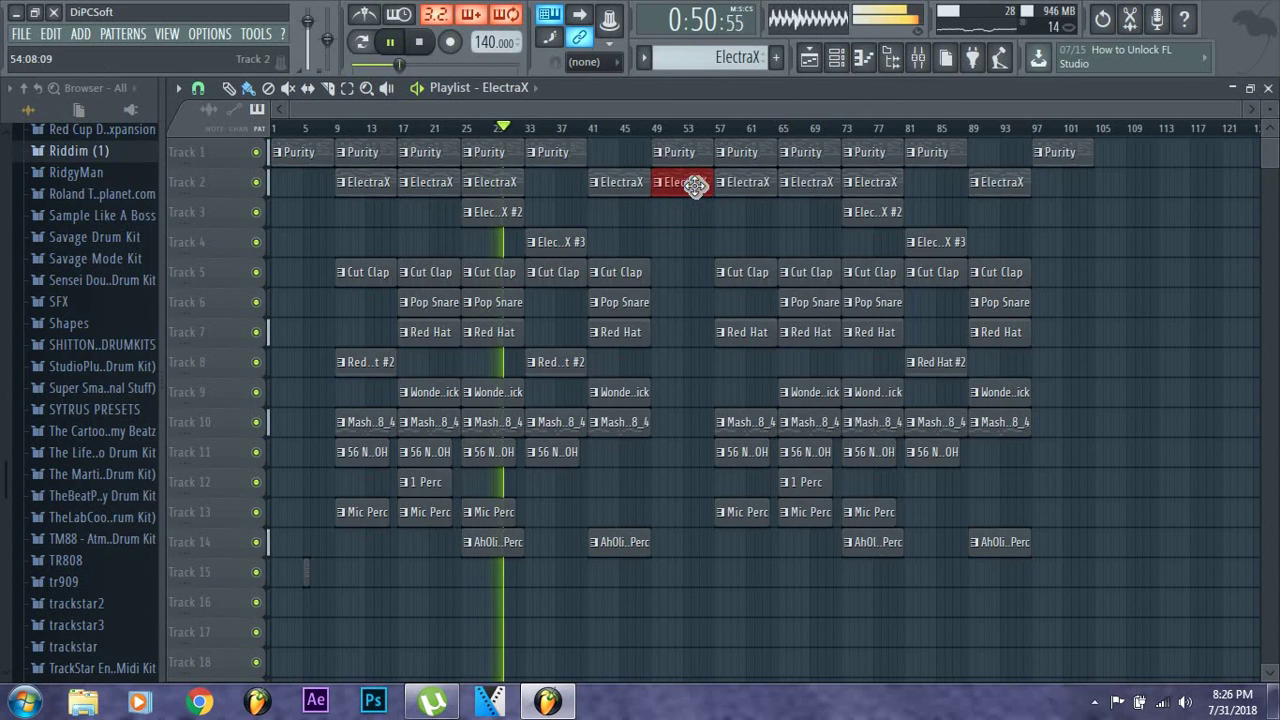
{"action": "left_click", "coordinate": [1003, 192]}
{"action": "left_click_drag", "start_coordinate": [1091, 197], "coordinate": [1044, 205]}
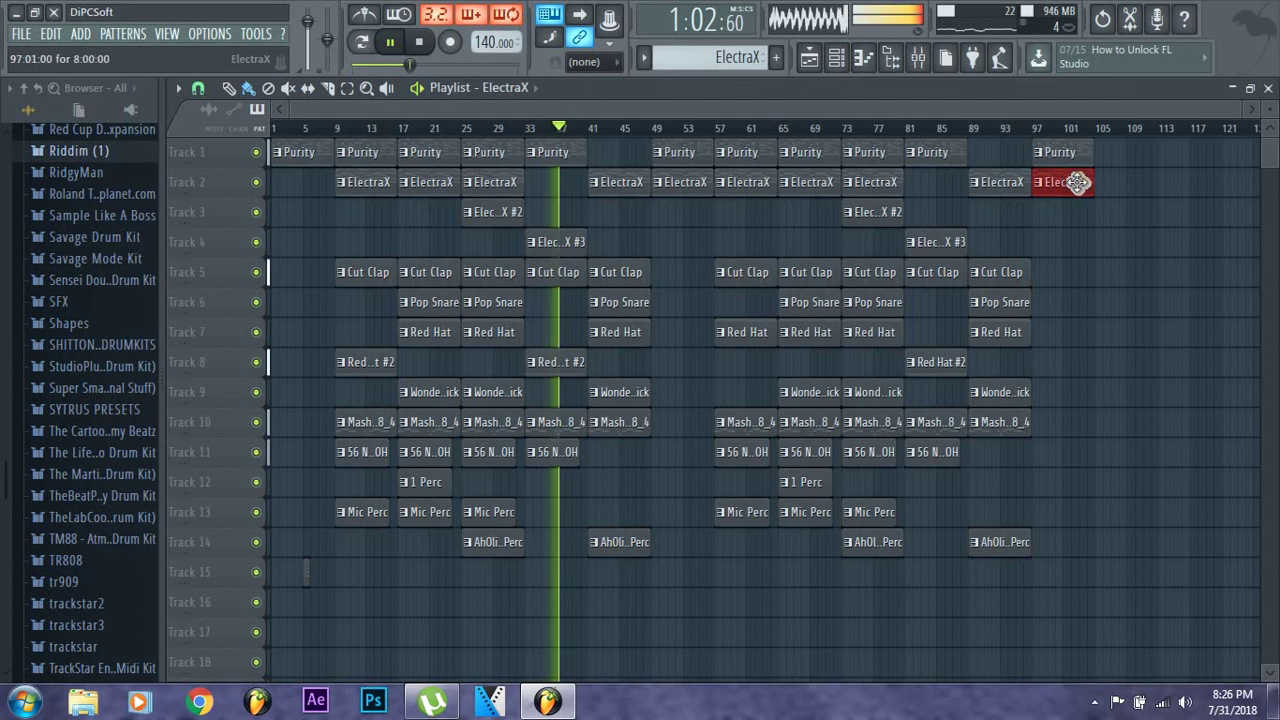
Try duplicating all clips from bar 49 onward to bar 105, and play the song from the start
{"action": "left_click_drag", "start_coordinate": [1127, 168], "coordinate": [352, 604]}
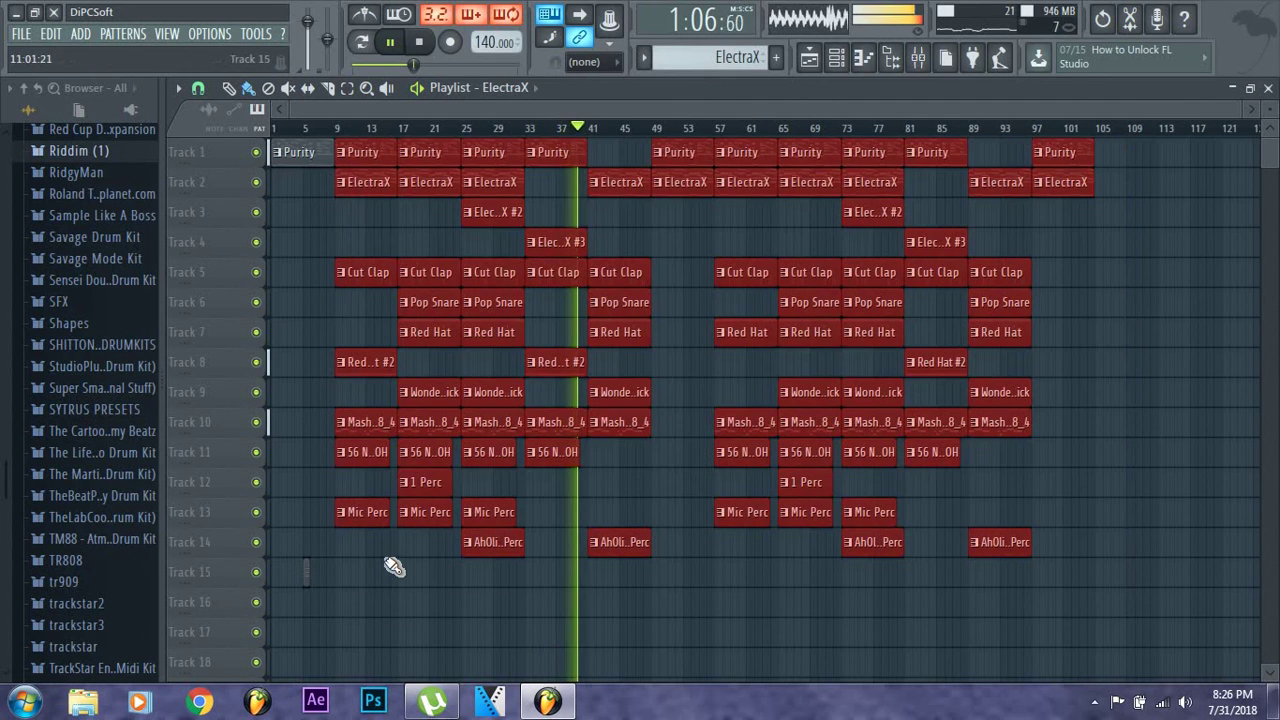
{"action": "left_click_drag", "start_coordinate": [1128, 138], "coordinate": [699, 573]}
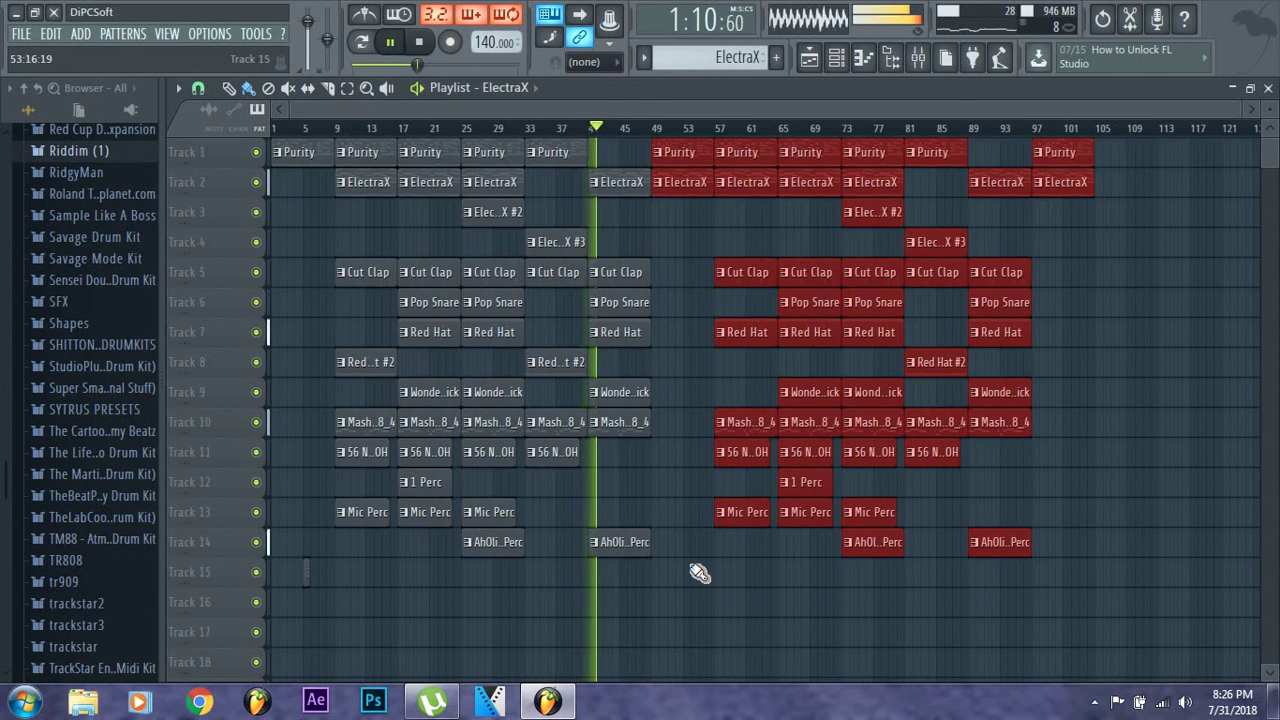
{"action": "key", "text": "ctrl+b"}
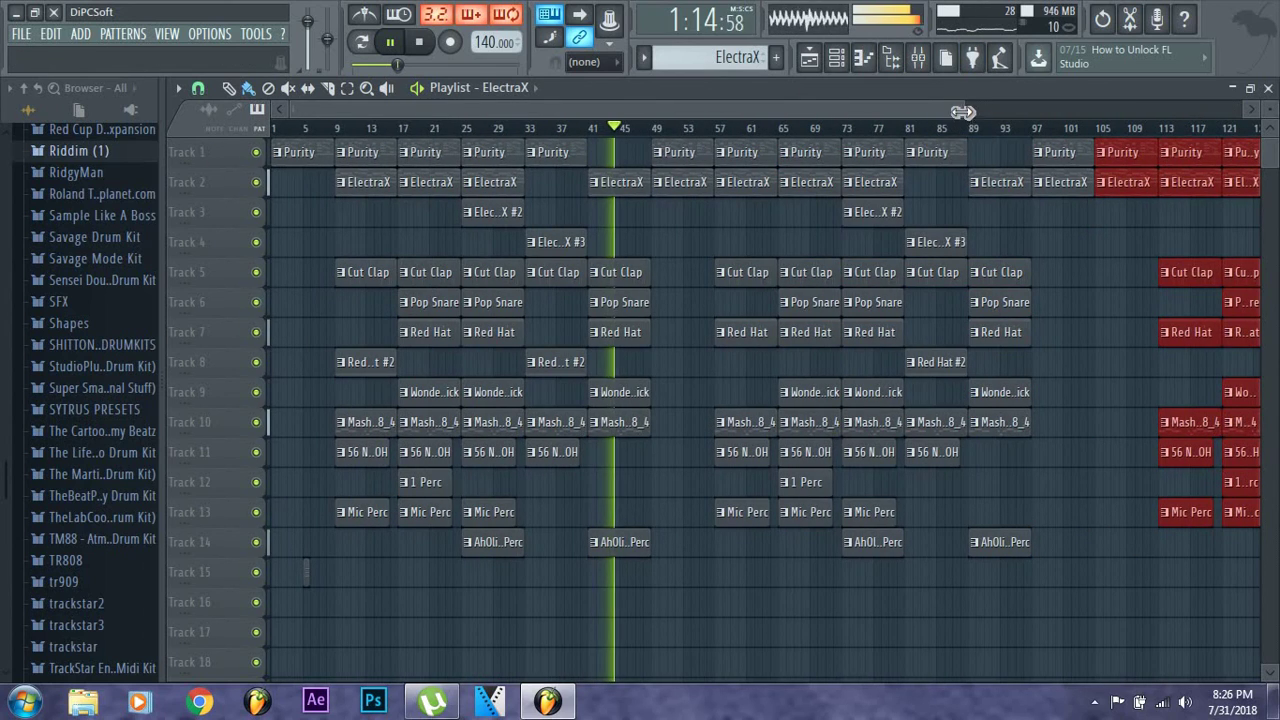
{"action": "left_click_drag", "start_coordinate": [962, 111], "coordinate": [1185, 112]}
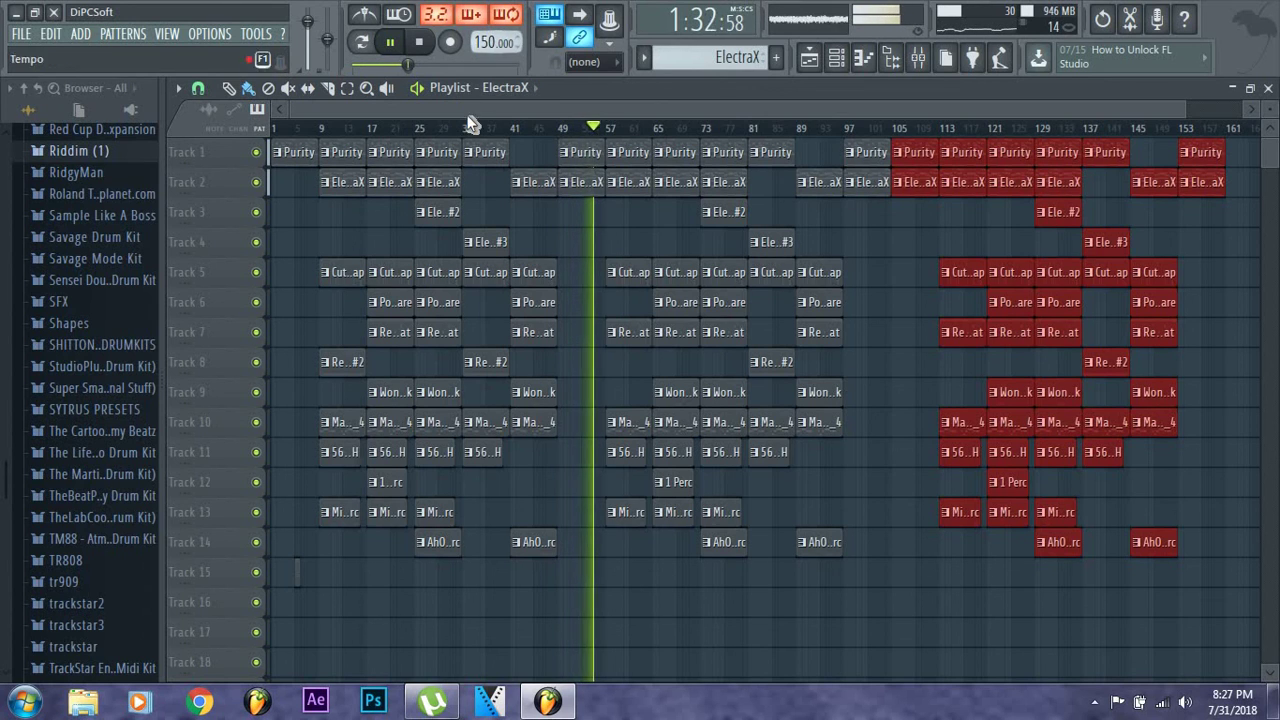
{"action": "key", "text": "space"}
{"action": "left_click", "coordinate": [284, 127]}
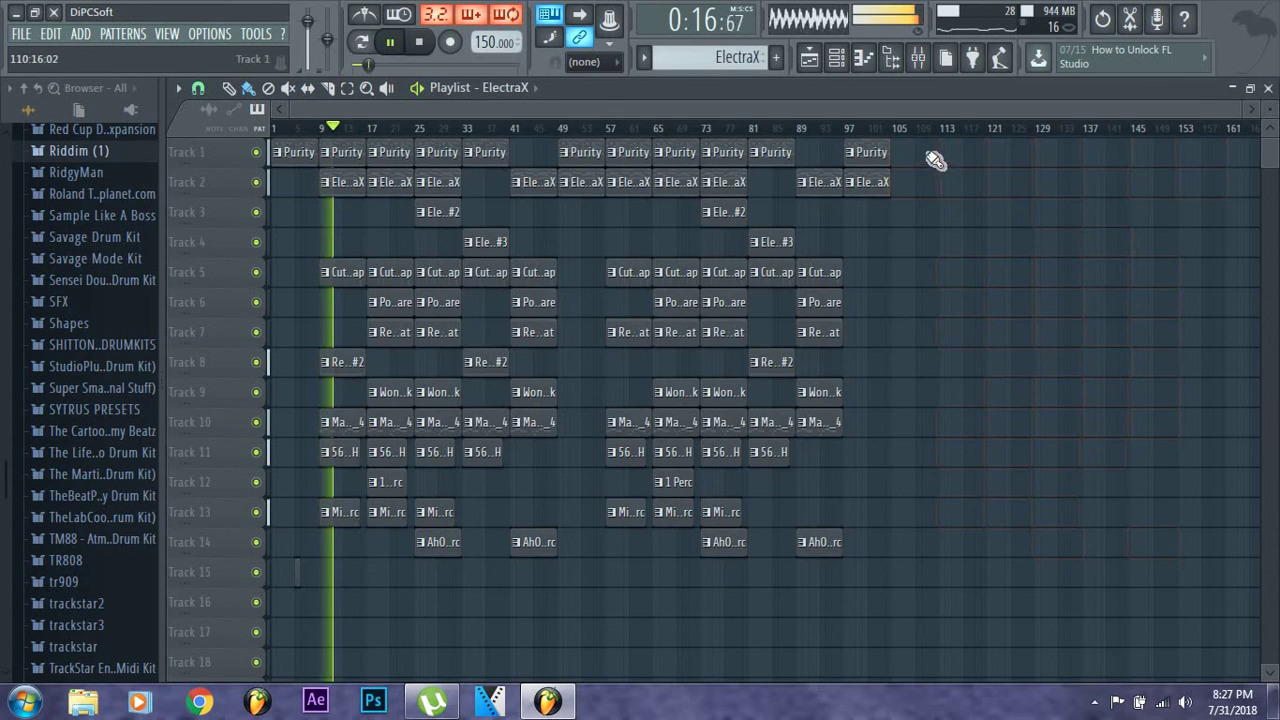
Duplicate all clips from bar 57 onward to bar 105, and set the tempo to 145 BPM
{"action": "left_click_drag", "start_coordinate": [928, 158], "coordinate": [580, 586]}
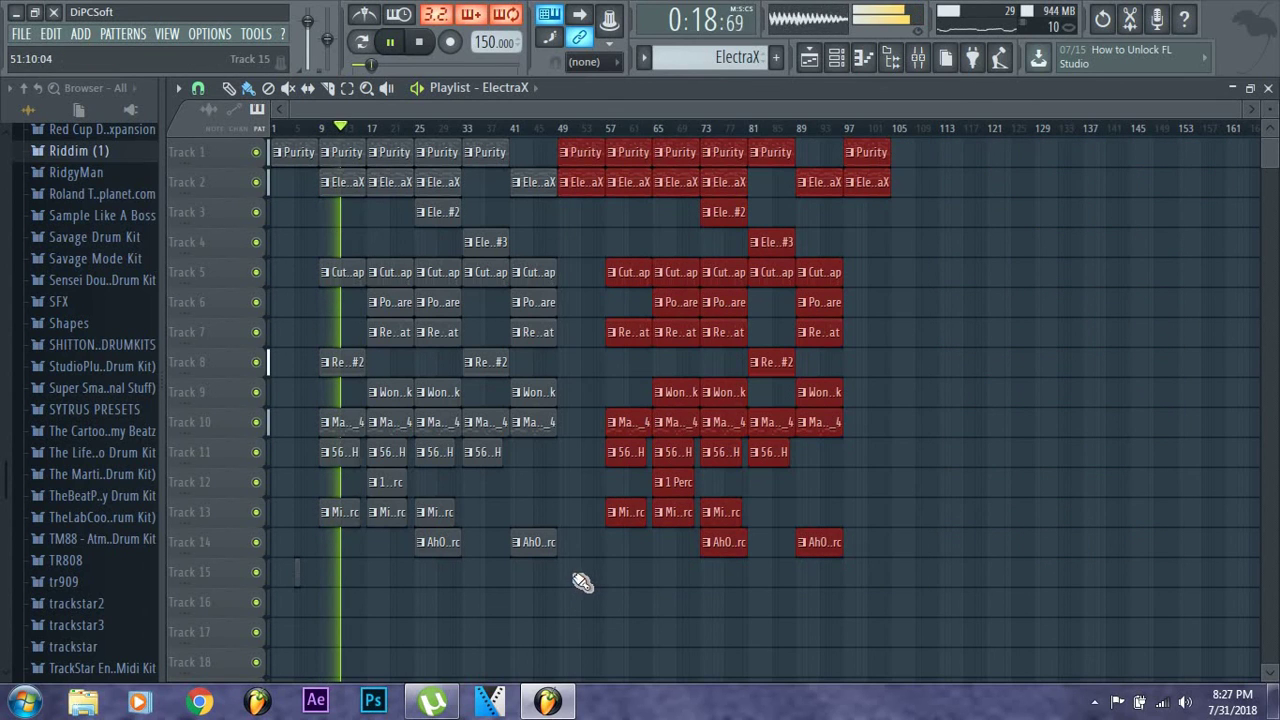
{"action": "left_click_drag", "start_coordinate": [918, 155], "coordinate": [629, 561]}
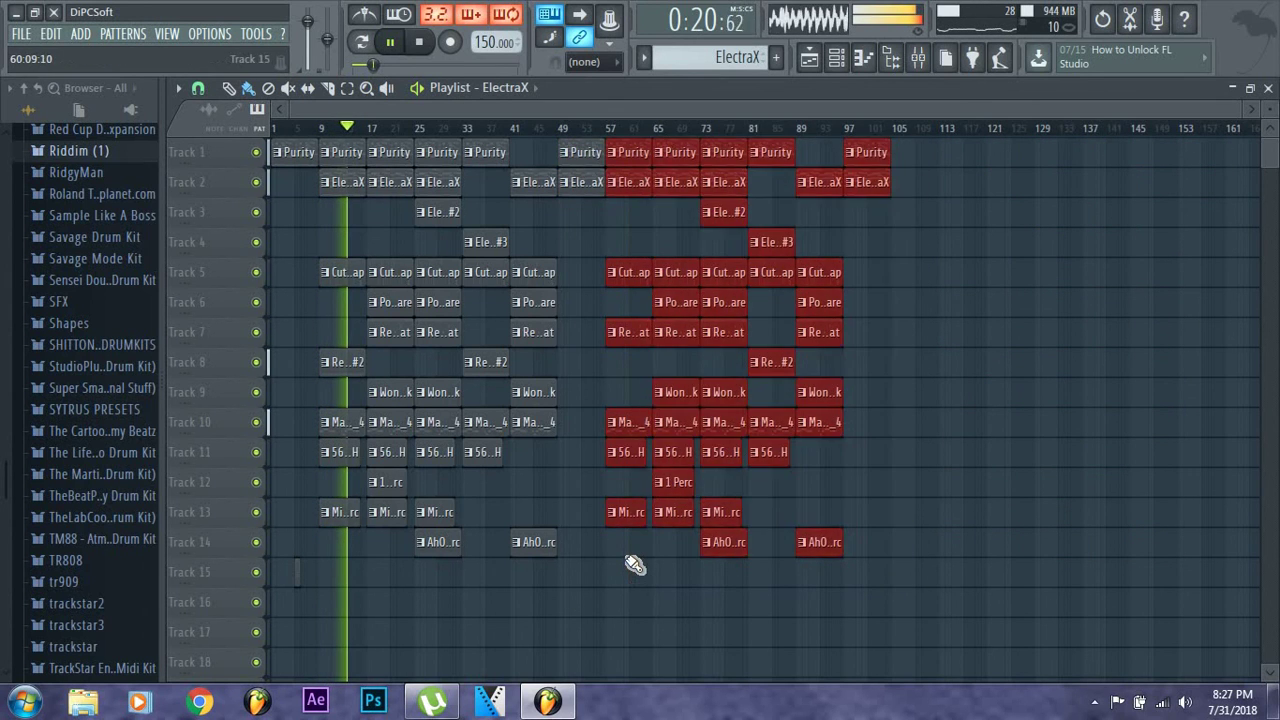
{"action": "key", "text": "ctrl+b"}
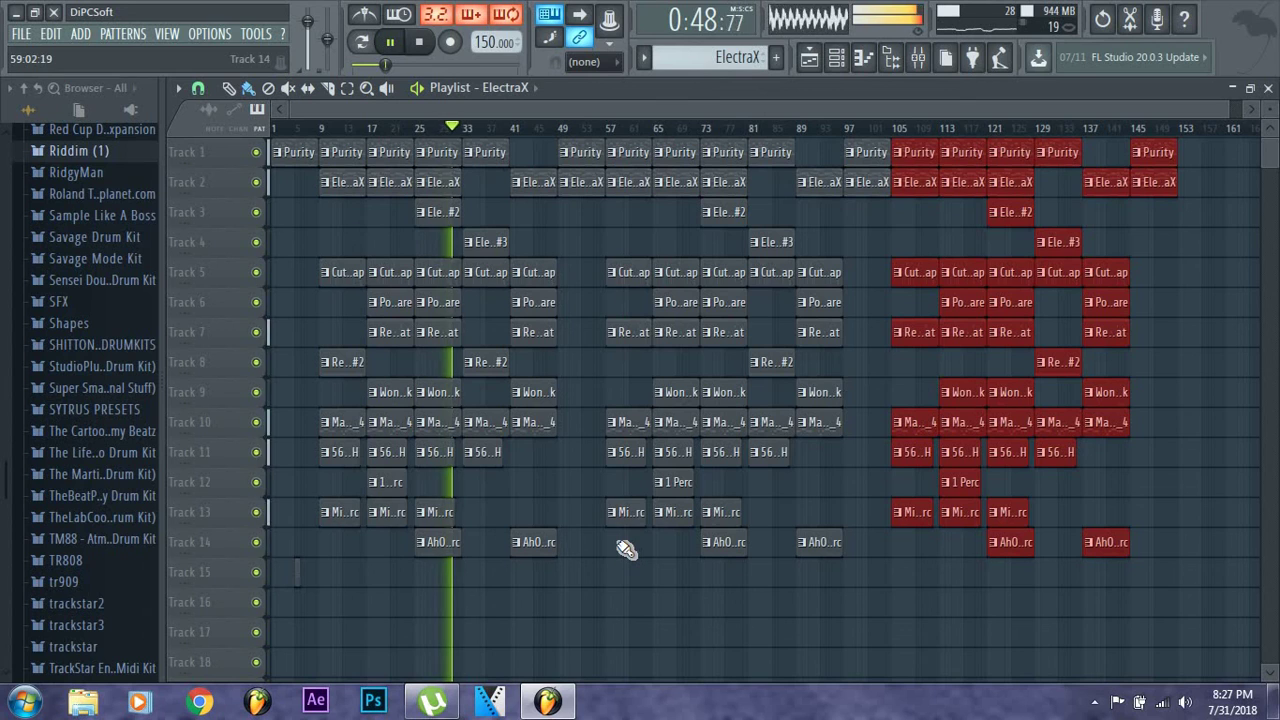
{"action": "left_click_drag", "start_coordinate": [494, 42], "coordinate": [494, 78]}
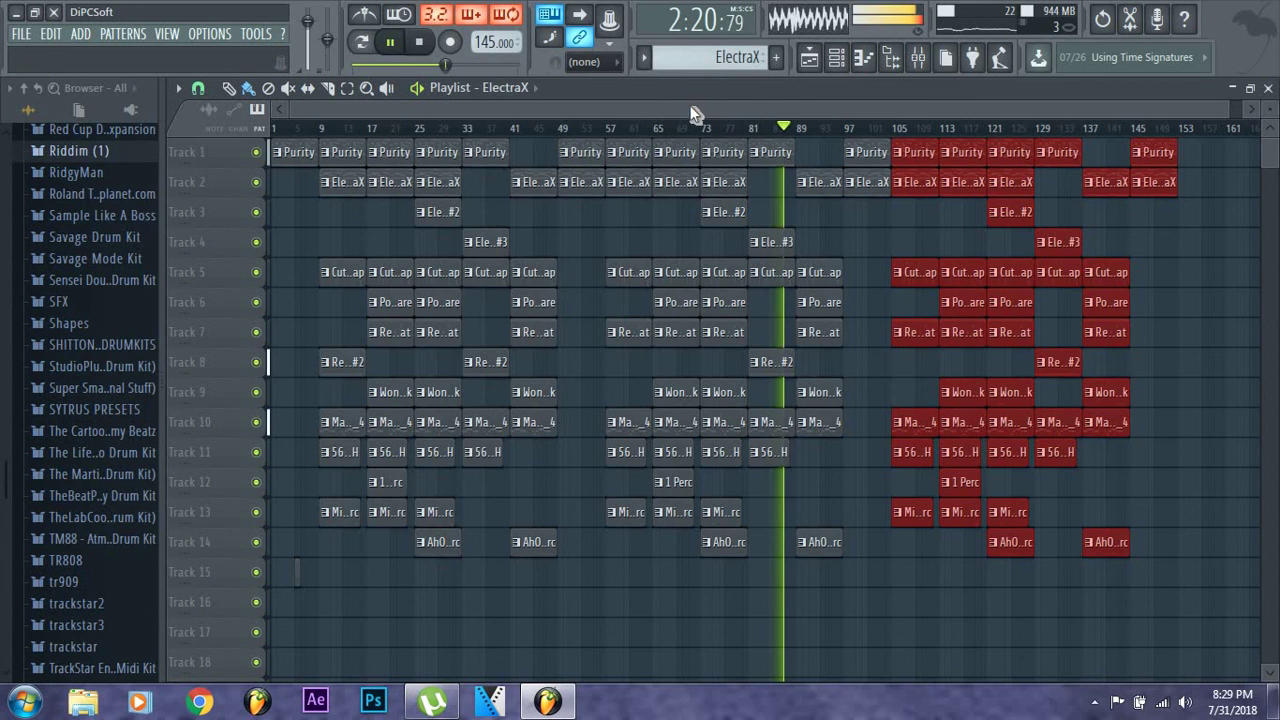
Export the project as a zipped loop package named flame in the Projects folder
{"action": "left_click", "coordinate": [20, 33]}
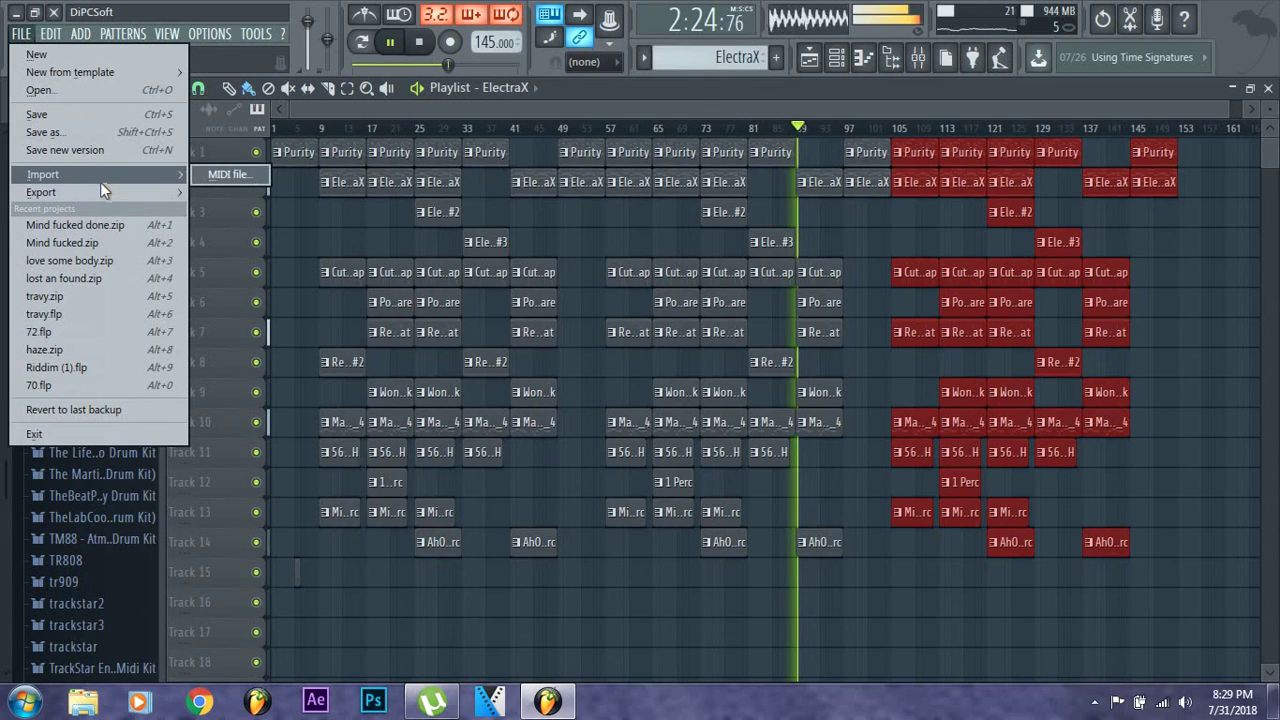
{"action": "mouse_move", "coordinate": [119, 191]}
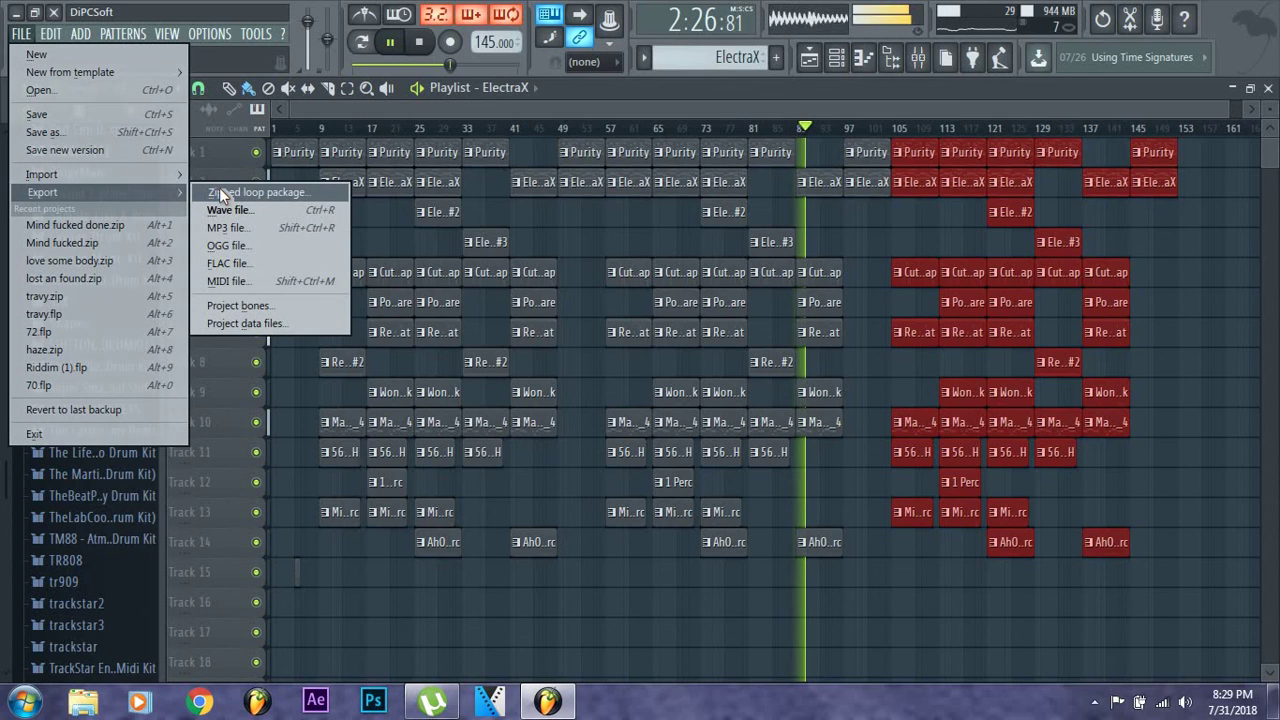
{"action": "left_click", "coordinate": [221, 188]}
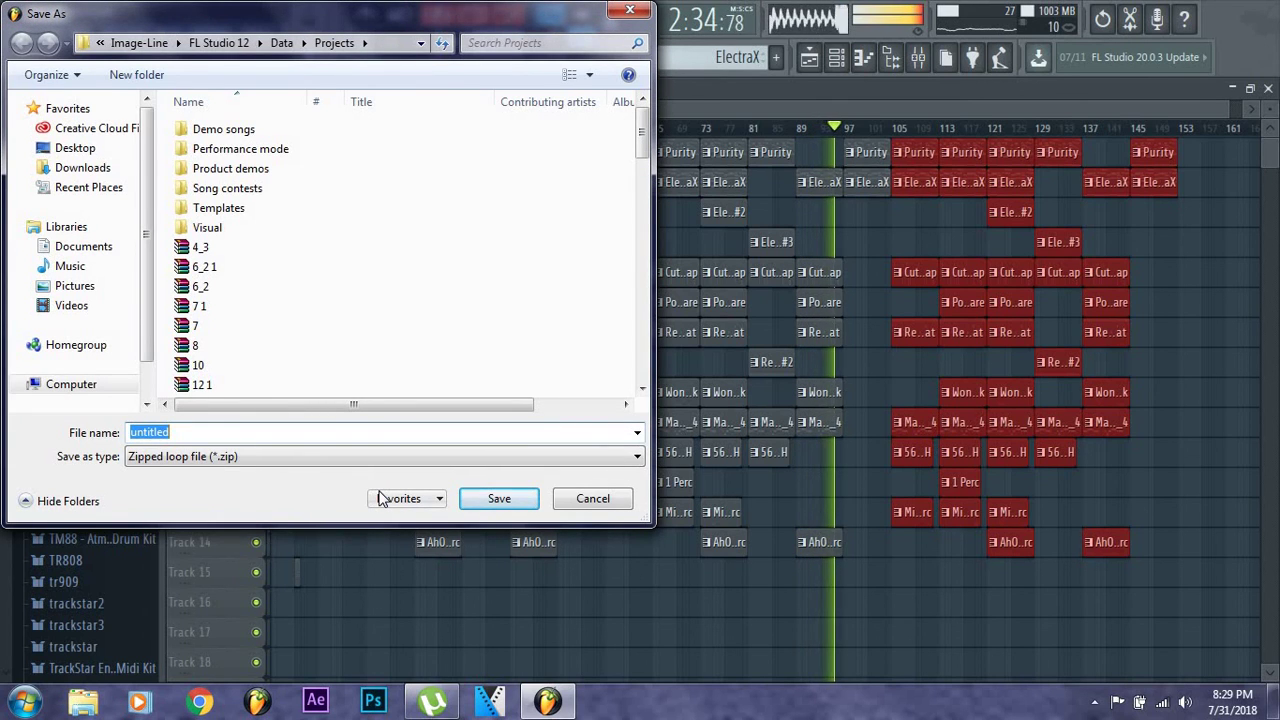
{"action": "key", "text": "BackSpace"}
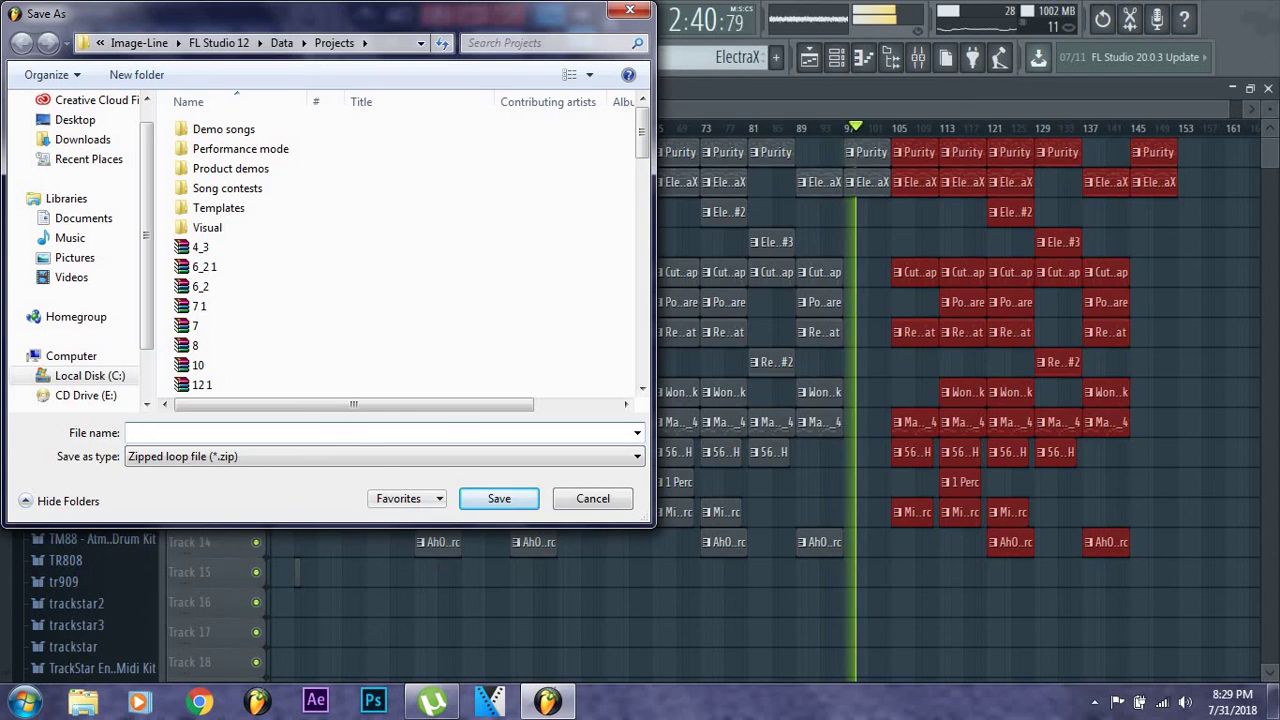
{"action": "type", "text": "flame"}
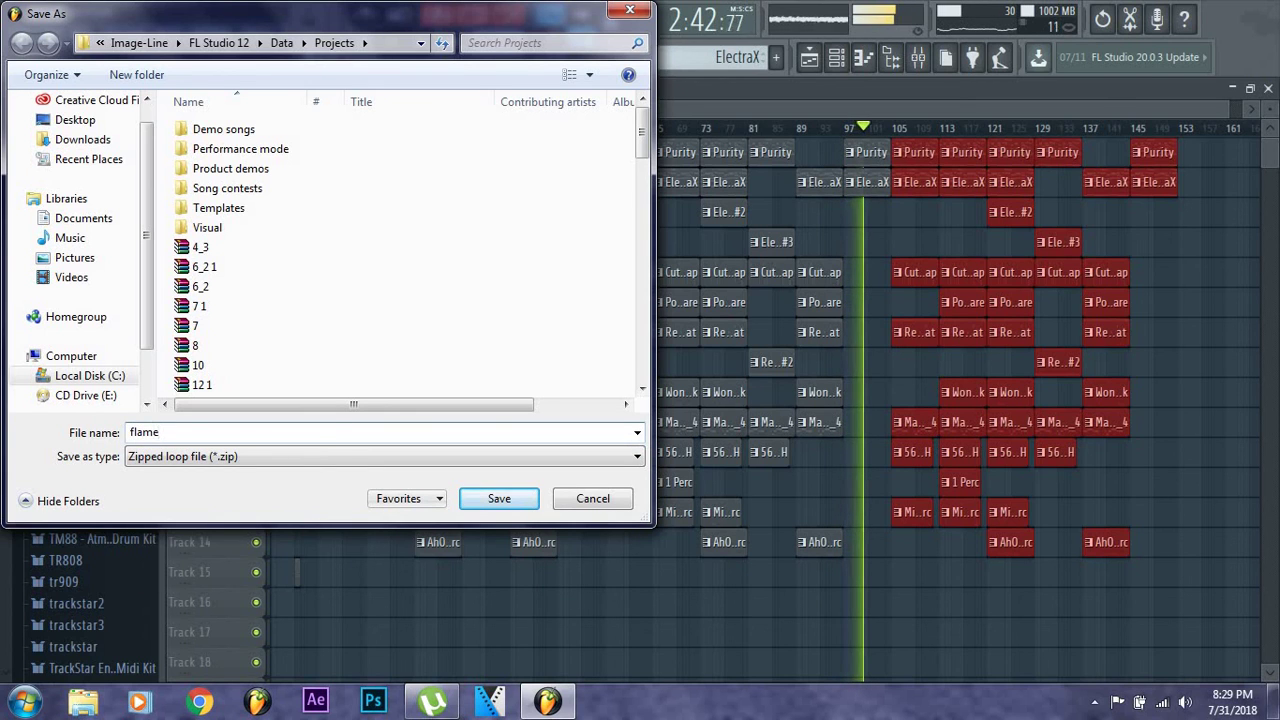
{"action": "key", "text": "Return"}
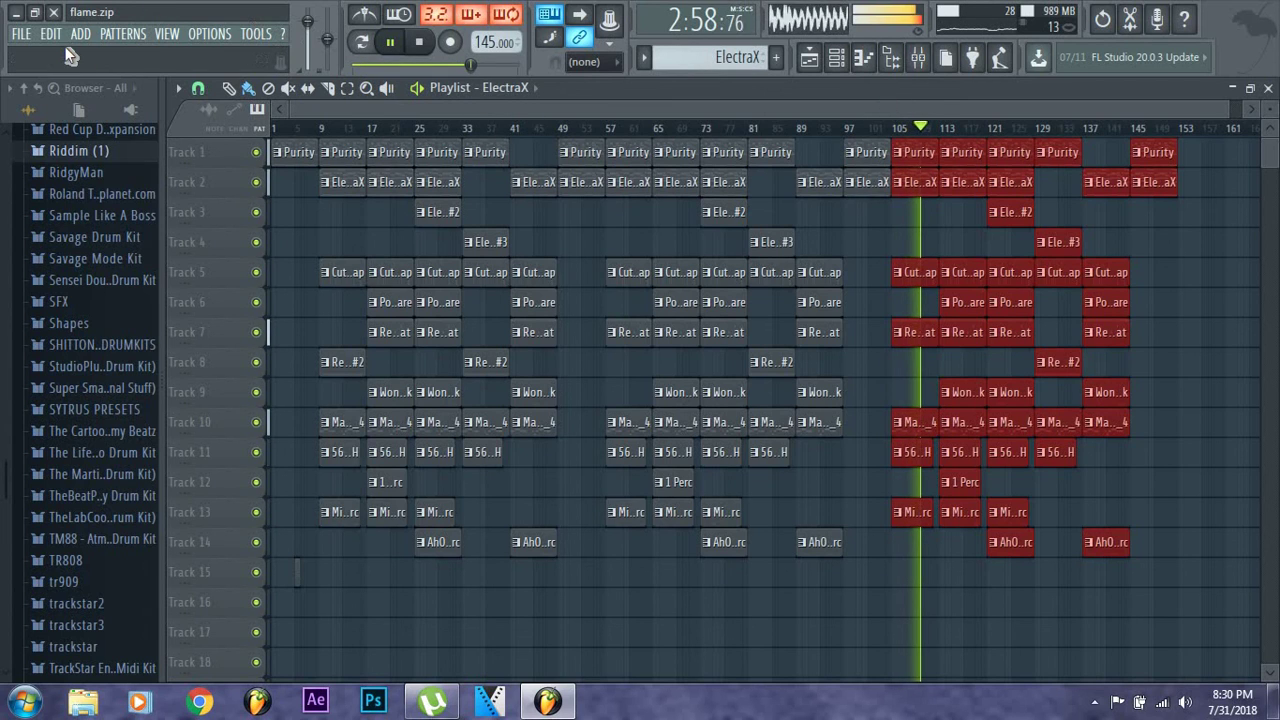
{"action": "left_click", "coordinate": [1095, 701]}
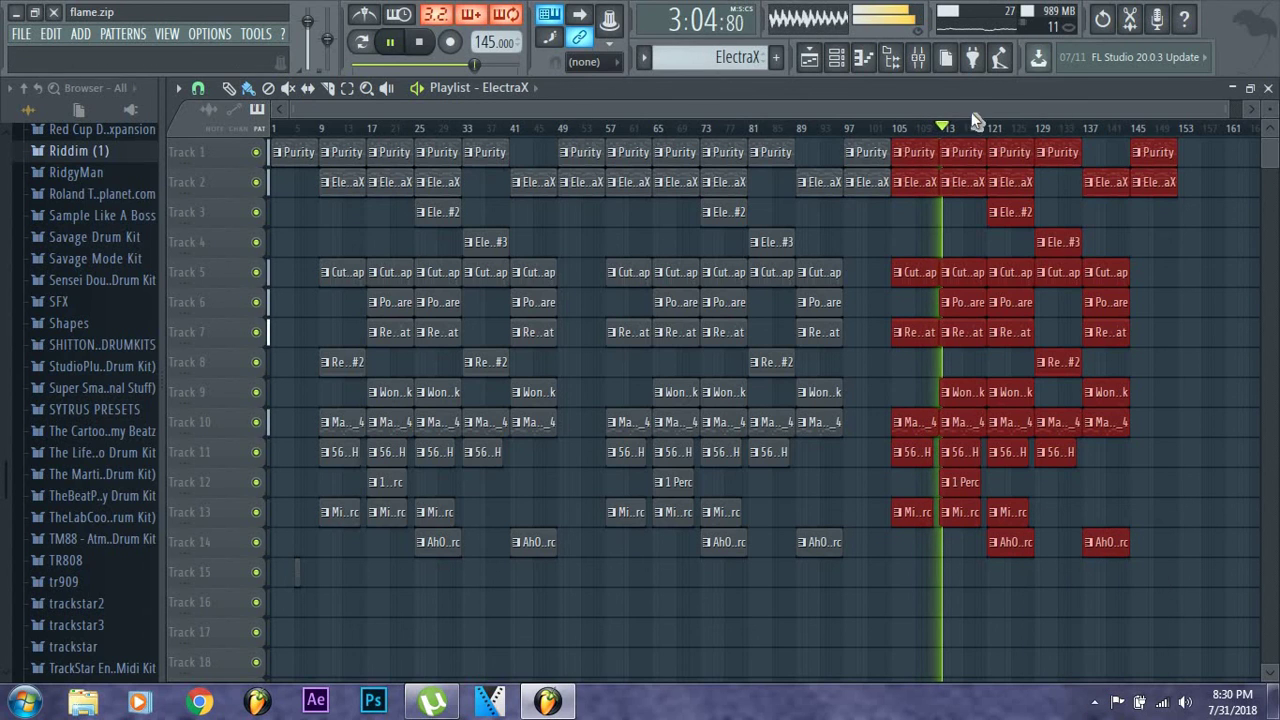
Create an automation clip for the master volume, and copy the master volume's value
{"action": "right_click", "coordinate": [312, 30]}
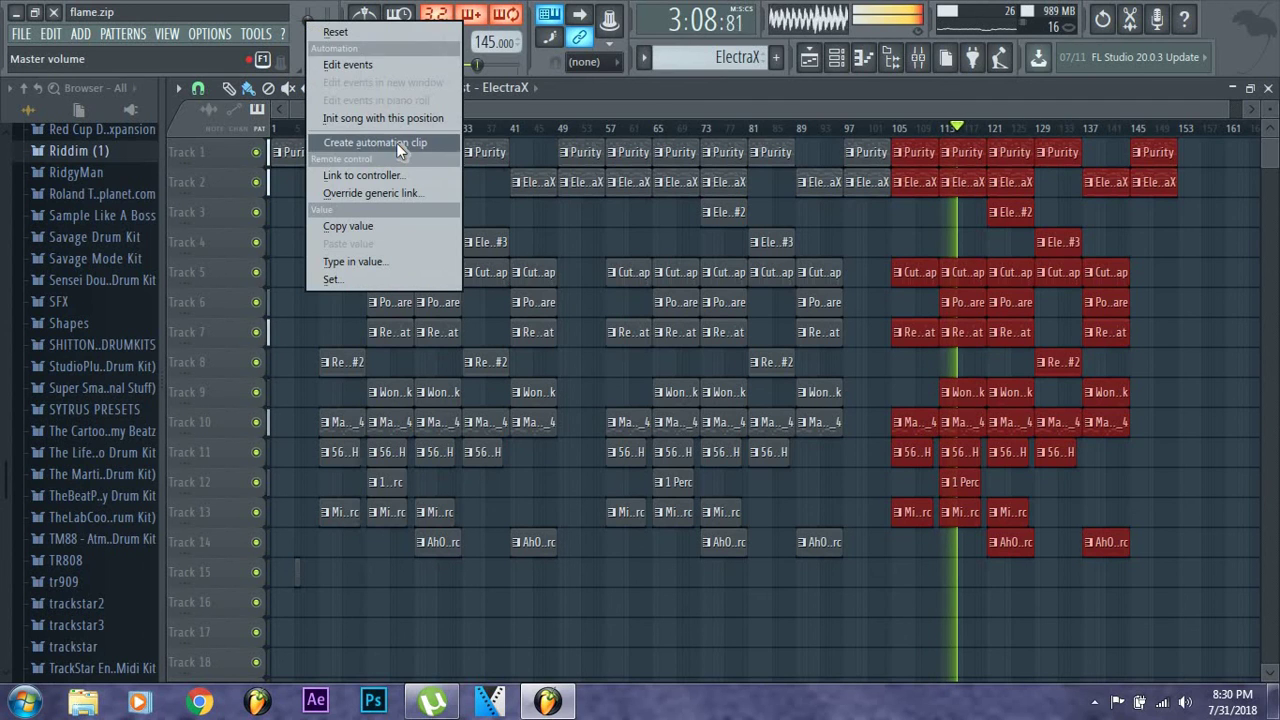
{"action": "left_click", "coordinate": [396, 142]}
{"action": "right_click", "coordinate": [310, 25]}
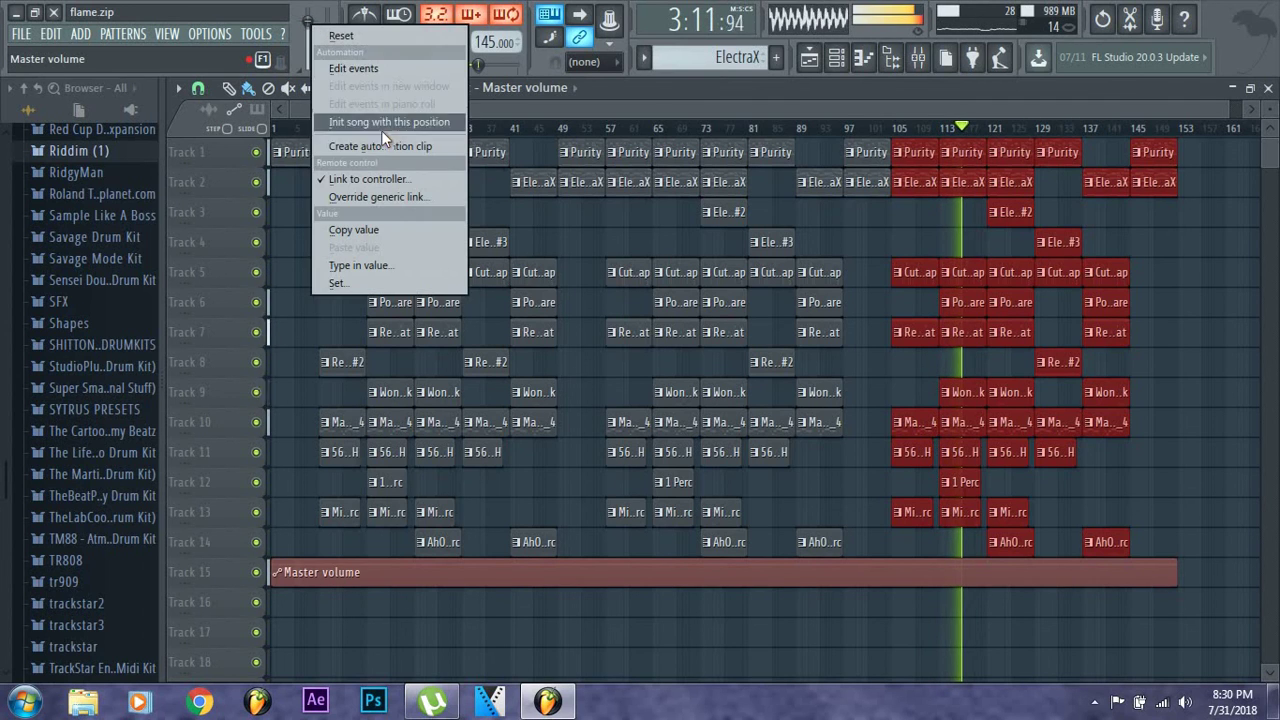
{"action": "left_click", "coordinate": [391, 222]}
Move the Master volume automation clip down to Track 16
{"action": "scroll", "coordinate": [697, 500], "scroll_direction": "down", "scroll_amount": 4}
{"action": "left_click_drag", "start_coordinate": [691, 463], "coordinate": [695, 493]}
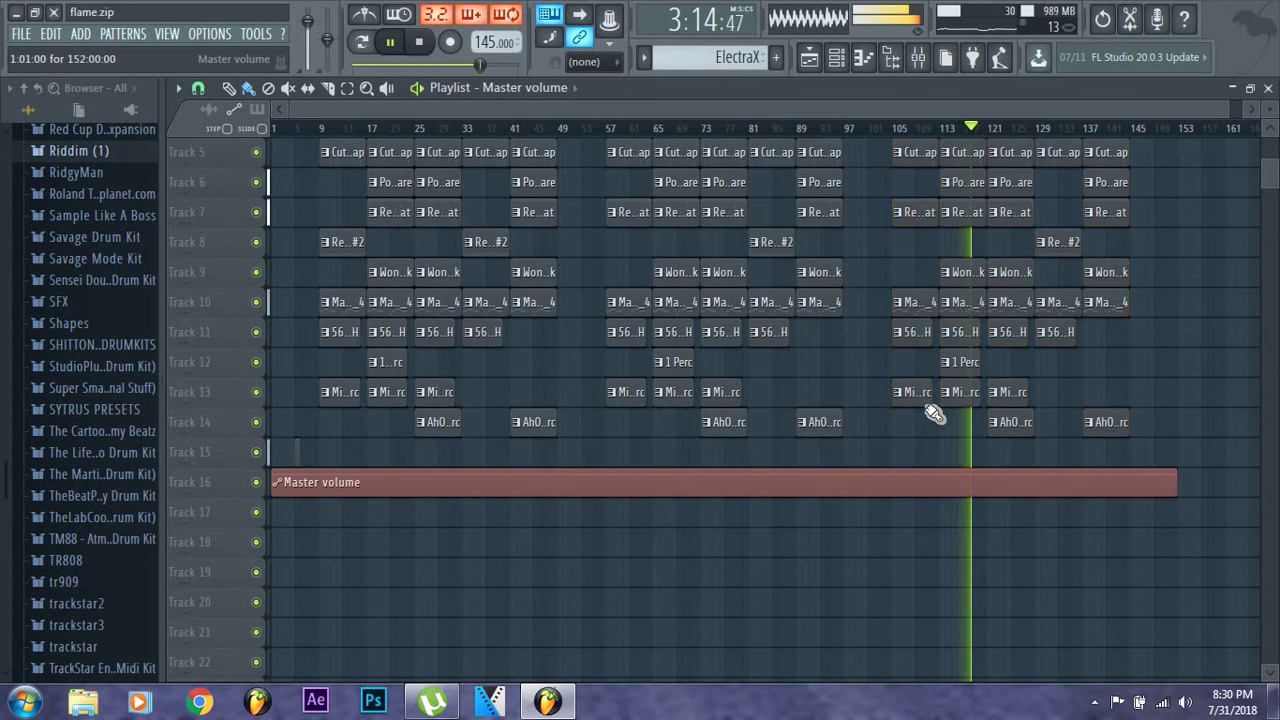
Fade out the Master volume automation from a new point at bar 145 down to 0% at the clip's end
{"action": "scroll", "coordinate": [1130, 340], "scroll_direction": "up", "scroll_amount": 5}
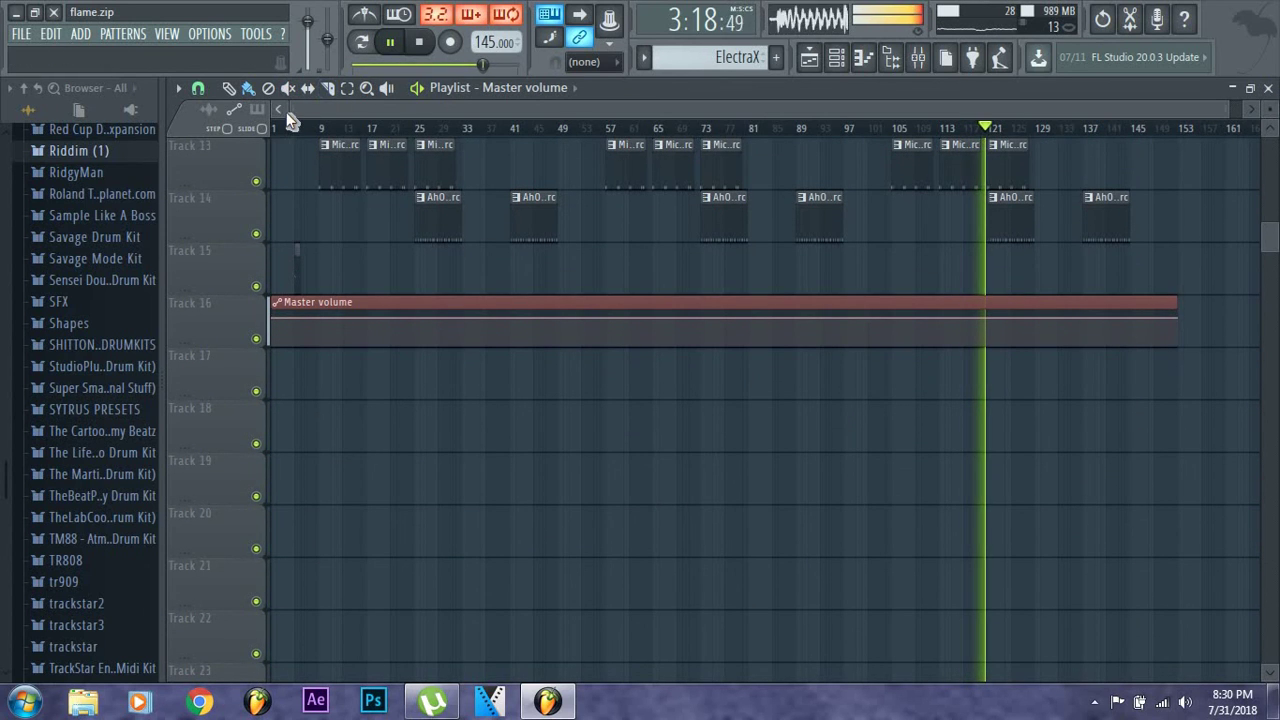
{"action": "left_click_drag", "start_coordinate": [477, 127], "coordinate": [1023, 340]}
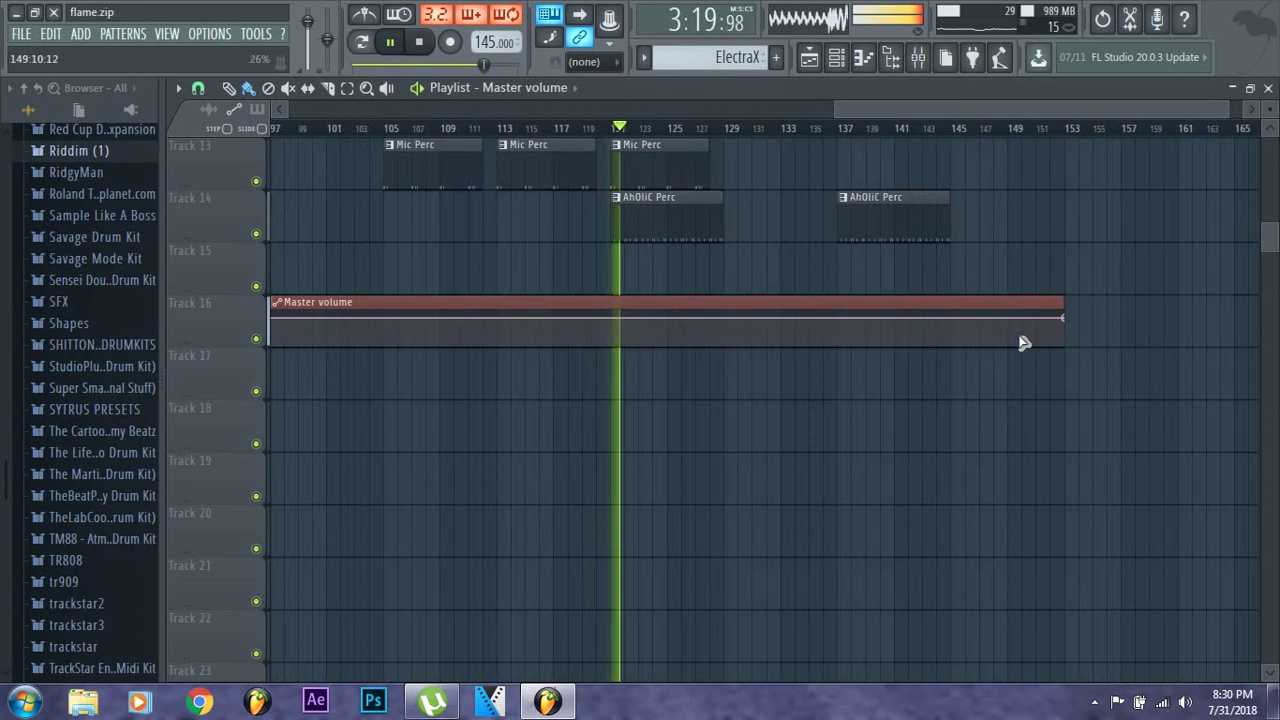
{"action": "right_click", "coordinate": [952, 322]}
{"action": "left_click", "coordinate": [1038, 635]}
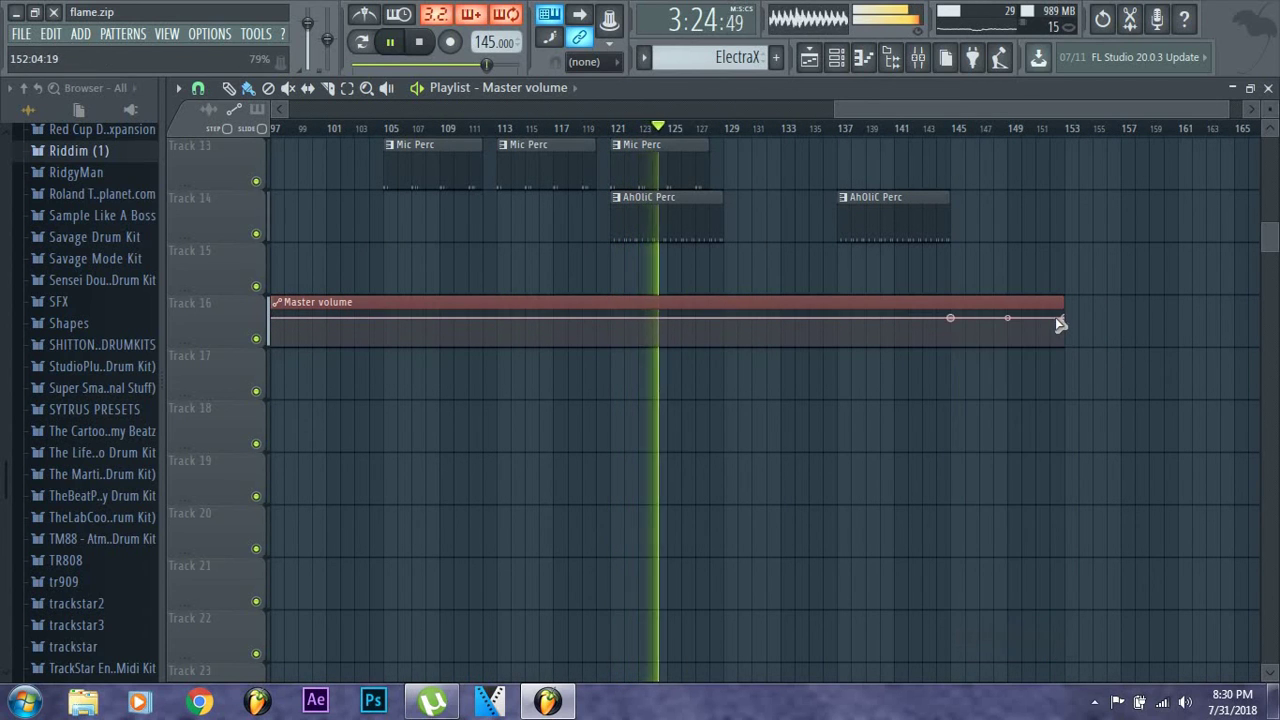
{"action": "left_click_drag", "start_coordinate": [1066, 346], "coordinate": [1066, 406]}
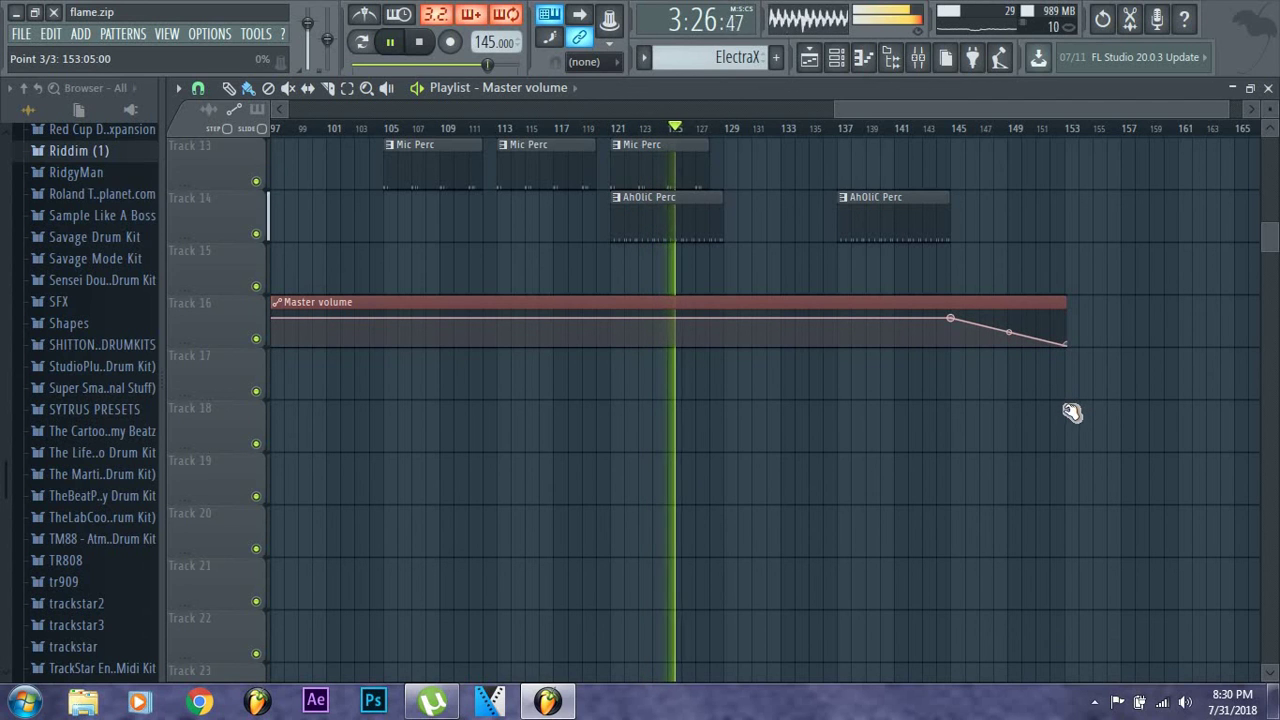
{"action": "scroll", "coordinate": [837, 114], "scroll_direction": "down", "scroll_amount": 3}
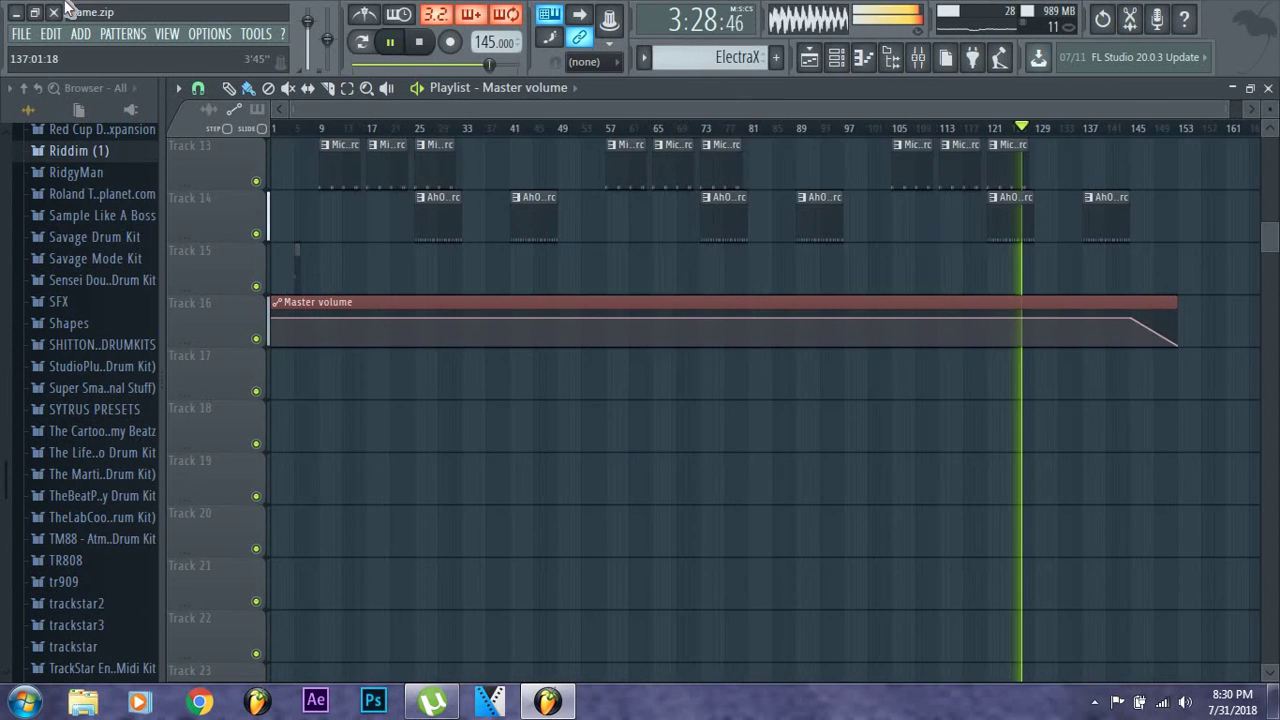
{"action": "scroll", "coordinate": [1013, 240], "scroll_direction": "up", "scroll_amount": 2}
{"action": "scroll", "coordinate": [1013, 240], "scroll_direction": "up", "scroll_amount": 10}
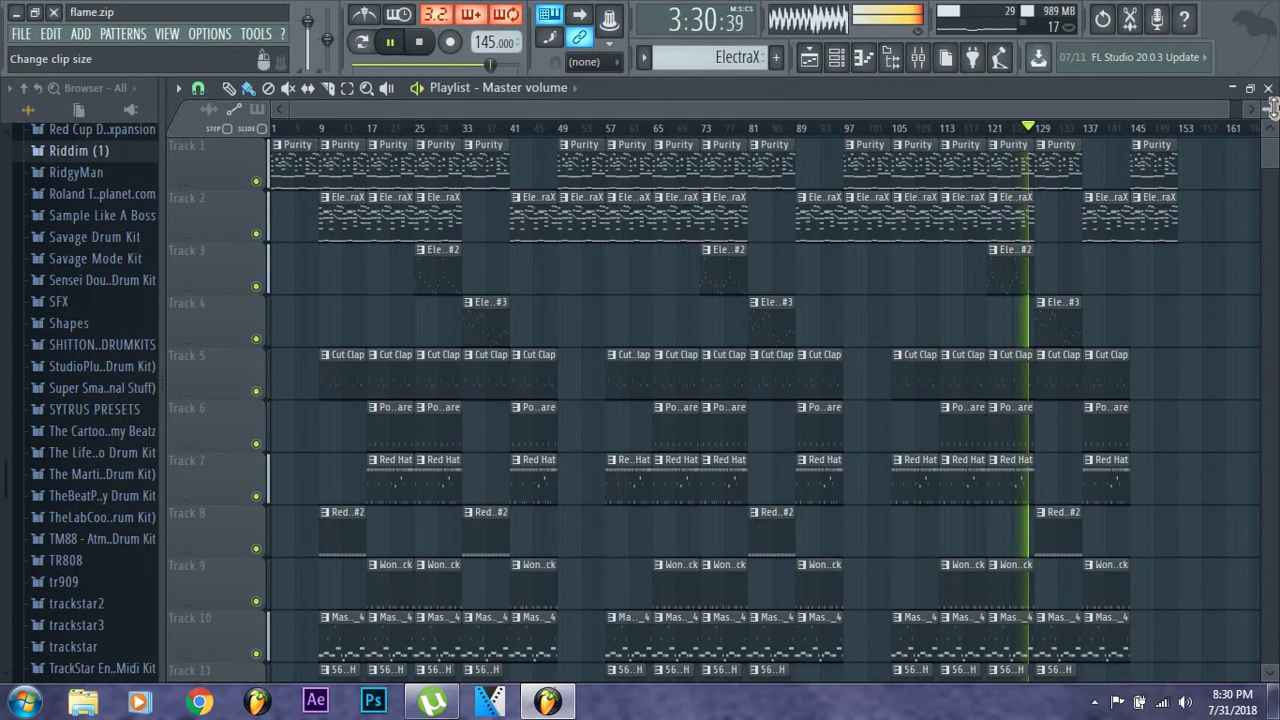
{"action": "scroll", "coordinate": [1013, 240], "scroll_direction": "down", "scroll_amount": 2, "text": "alt"}
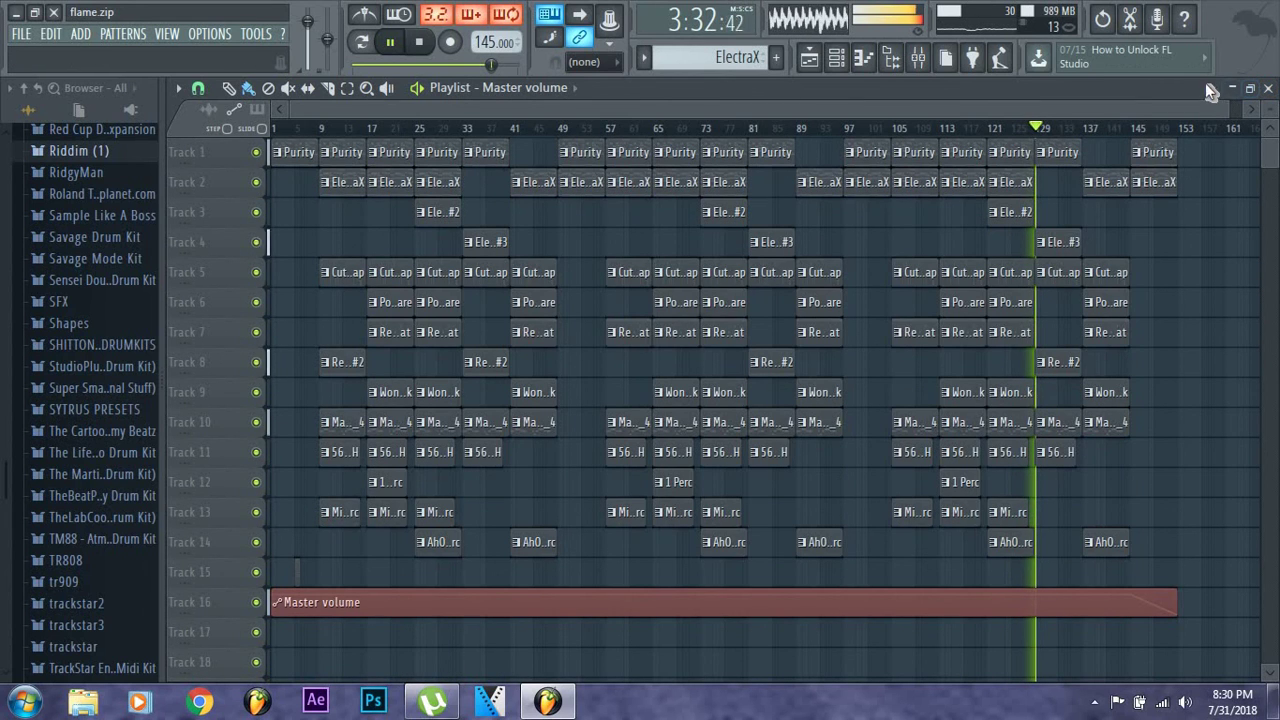